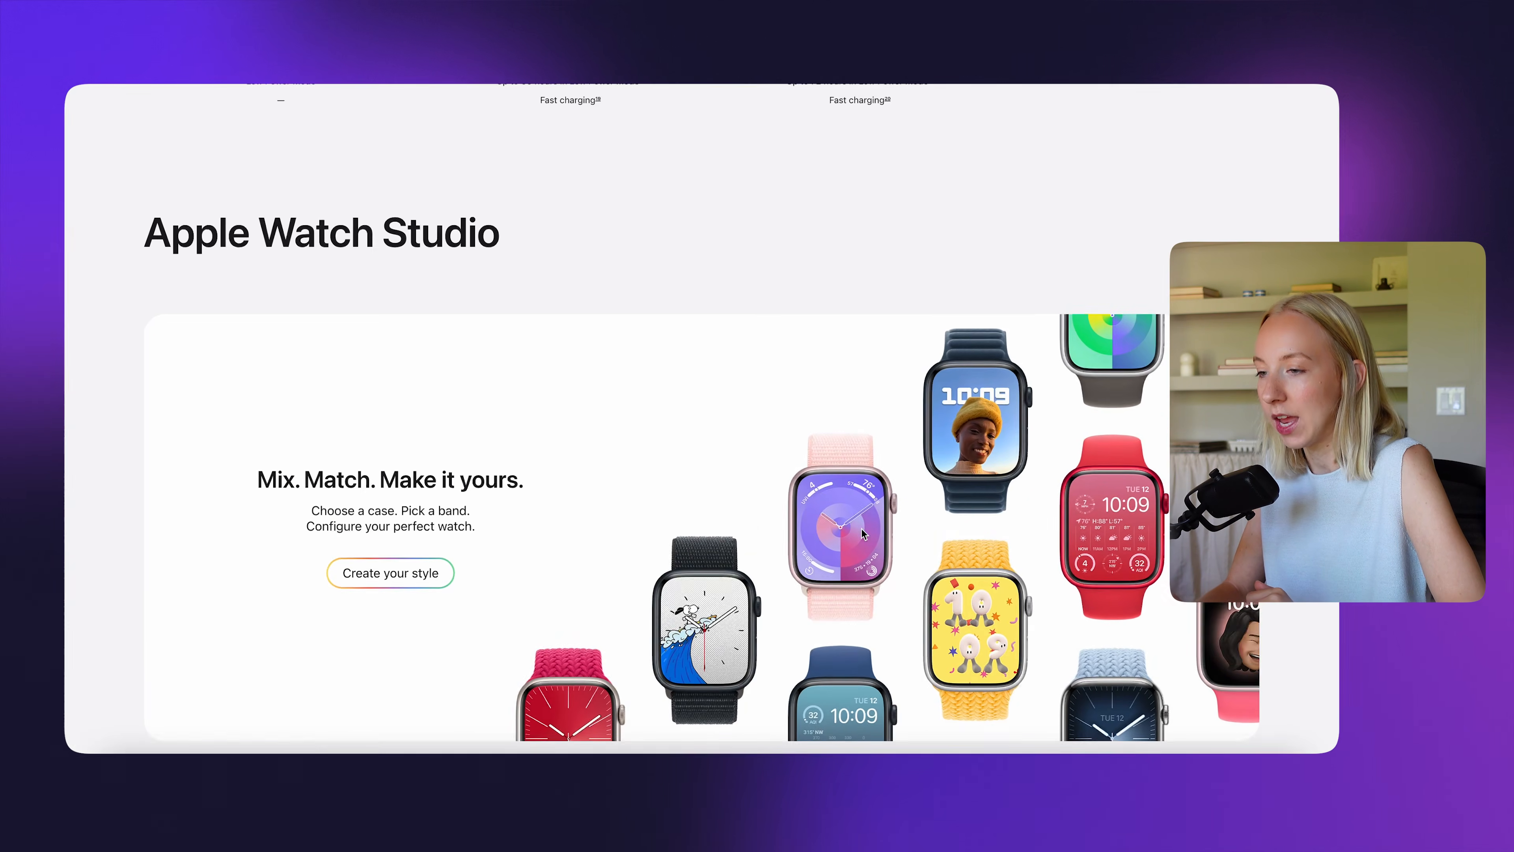
Review the Apple Watch Studio section and expand each topic of the "Made for each other." accordion in turn on Apple's page.
{"action": "scroll", "coordinate": [862, 534], "scroll_direction": "down", "scroll_amount": 2}
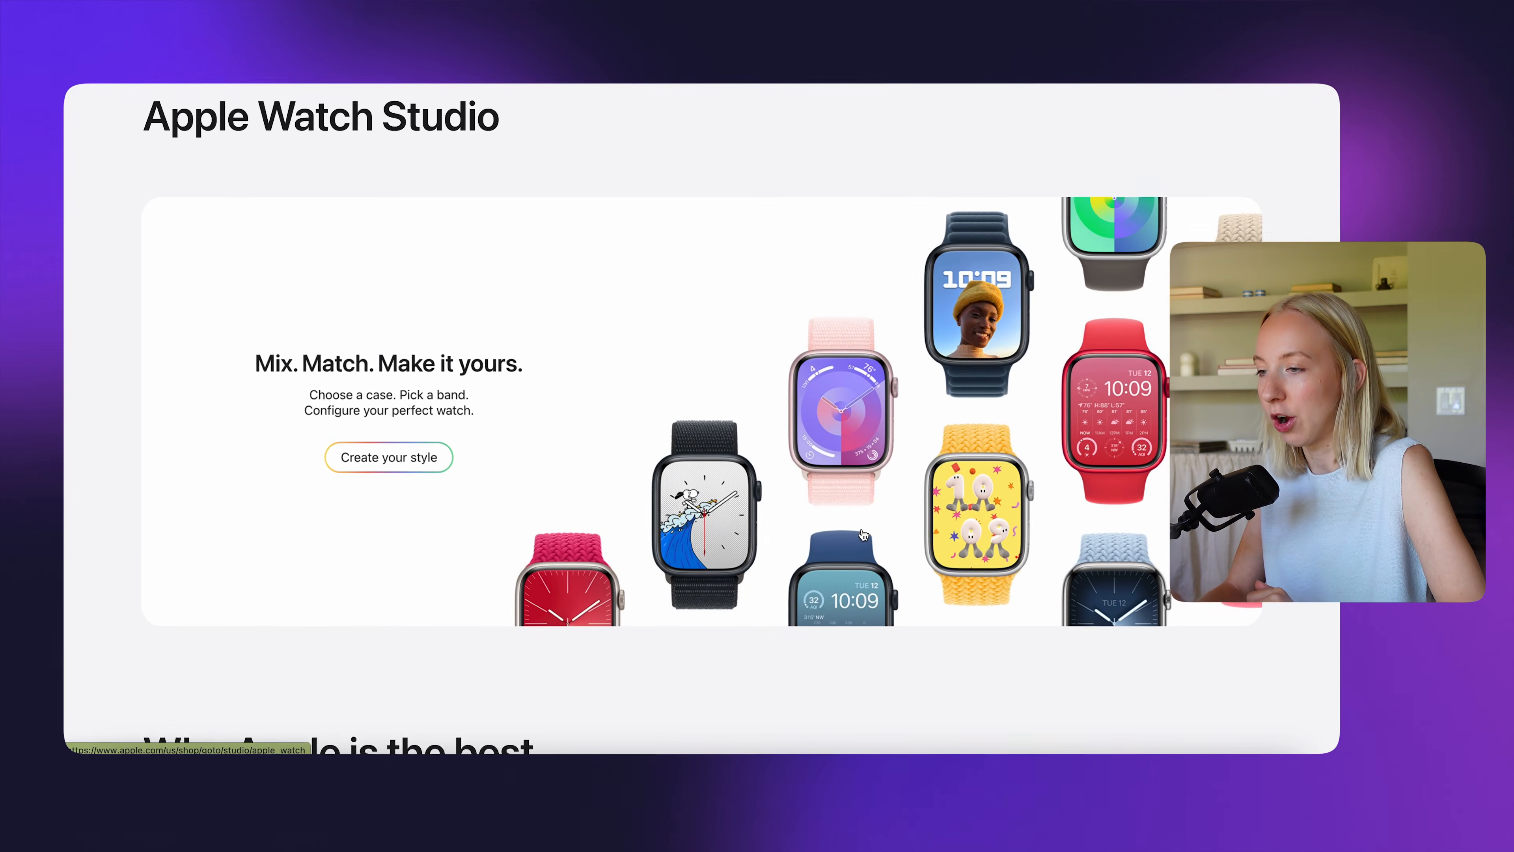
{"action": "scroll", "coordinate": [894, 525], "scroll_direction": "up", "scroll_amount": 1}
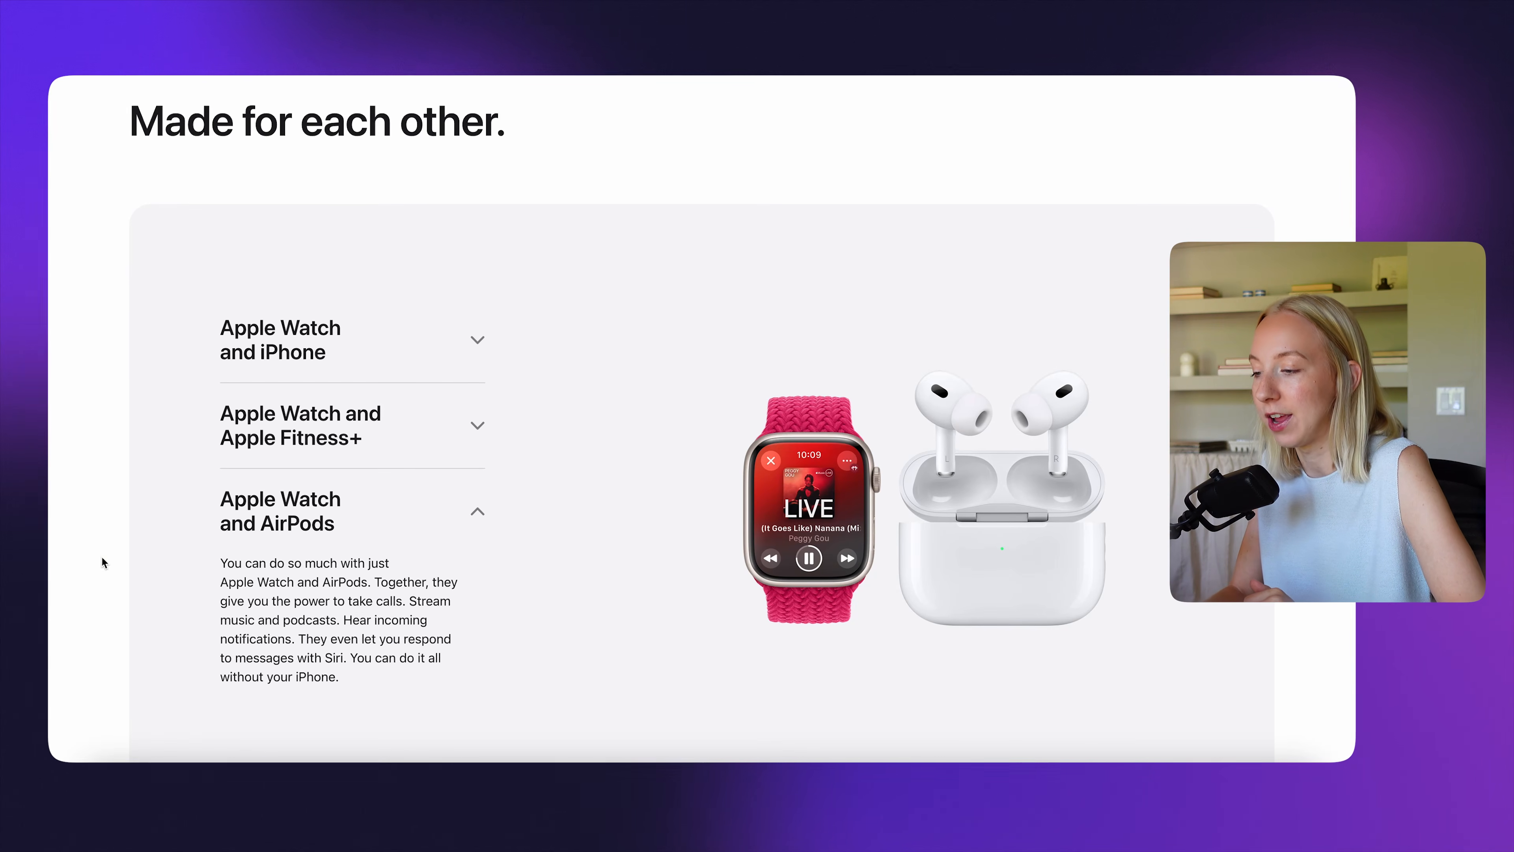
{"action": "left_click", "coordinate": [477, 340]}
{"action": "left_click", "coordinate": [477, 577]}
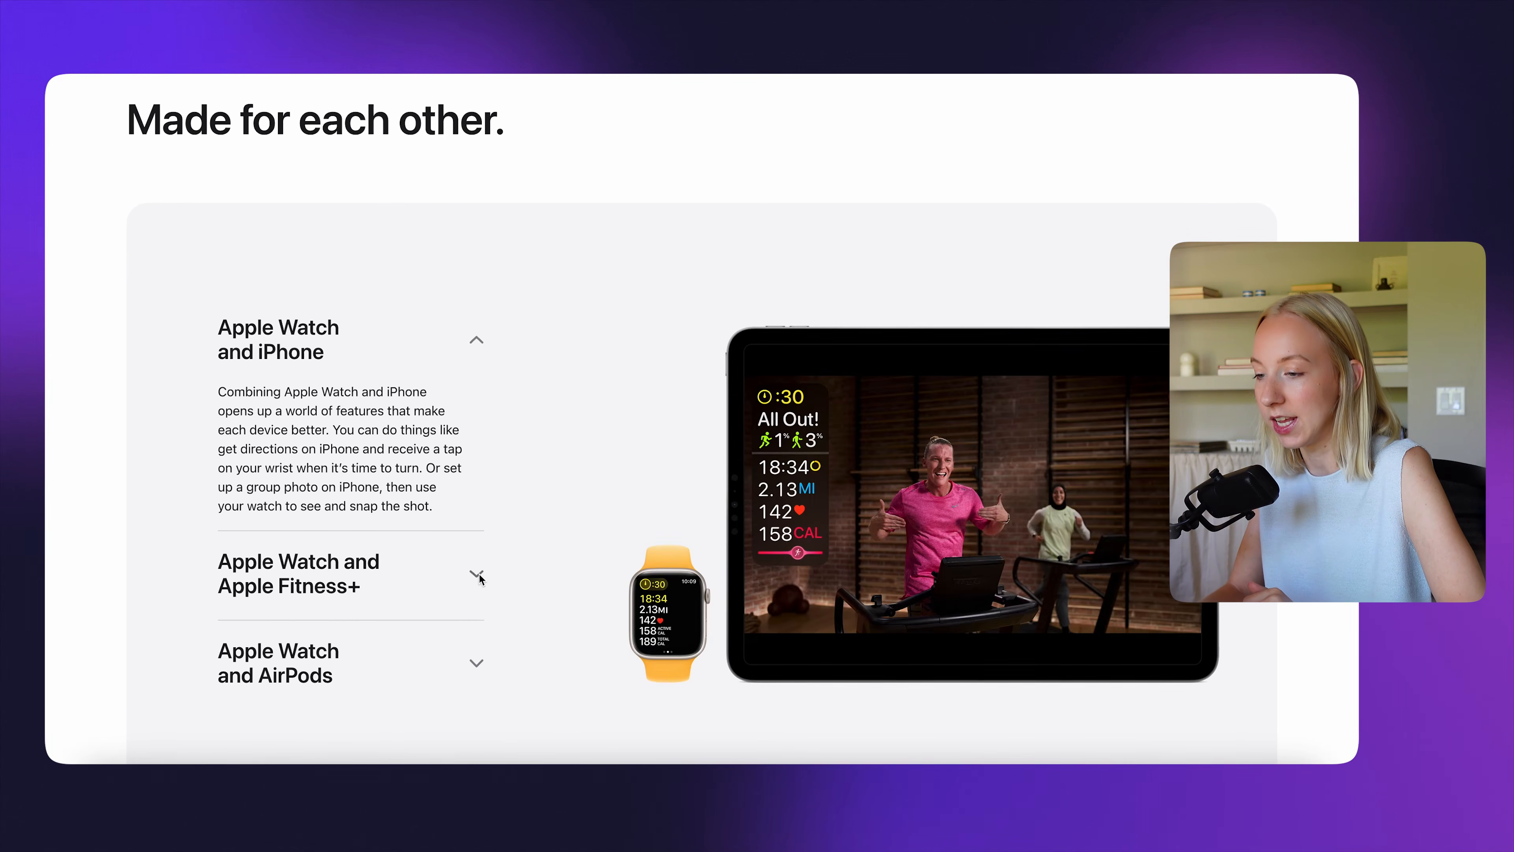
{"action": "left_click", "coordinate": [476, 665]}
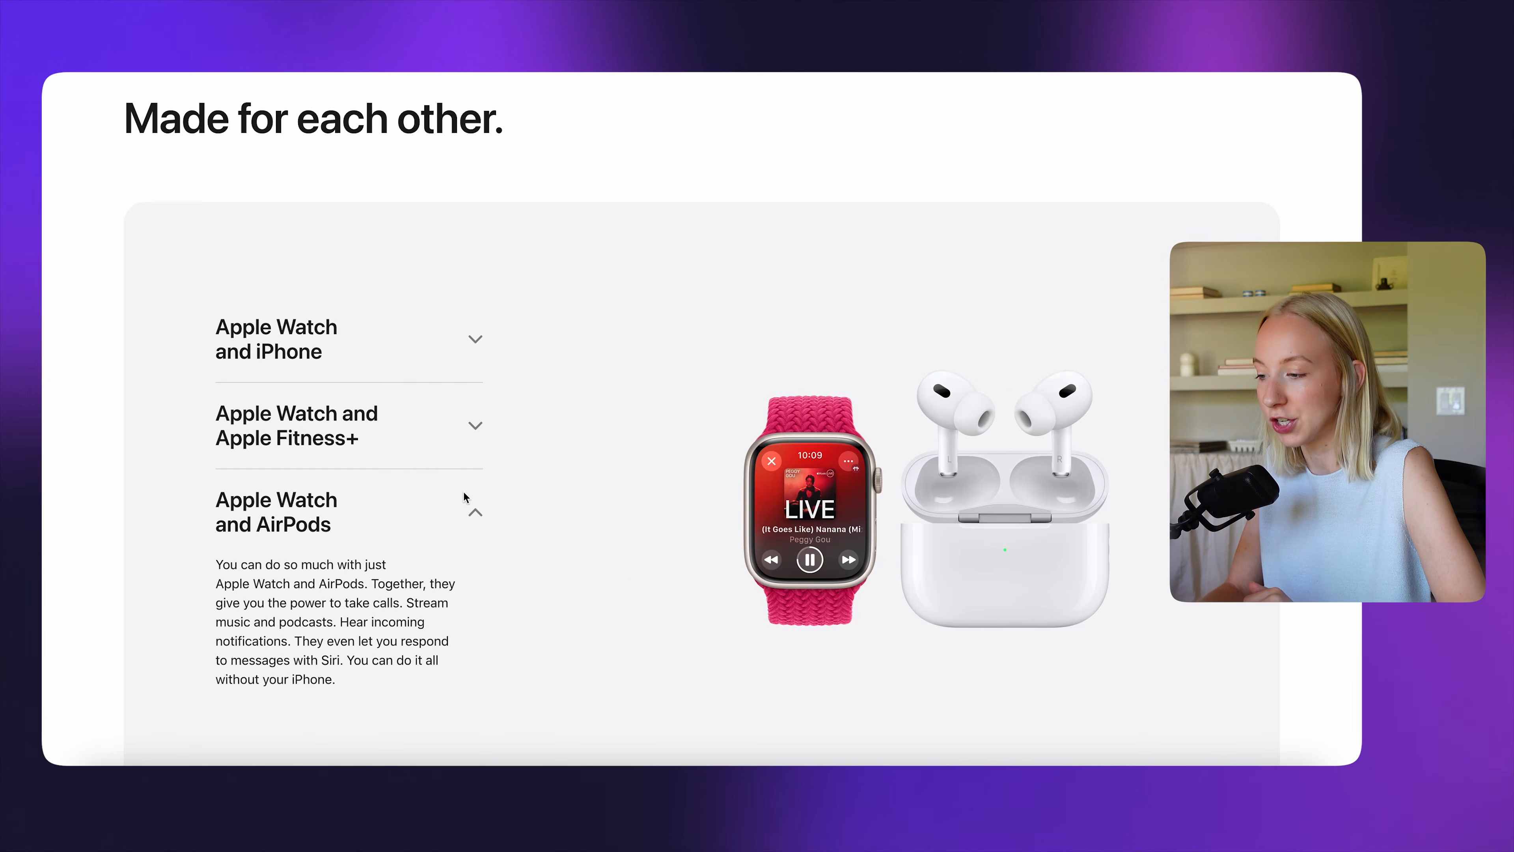
{"action": "left_click", "coordinate": [475, 425]}
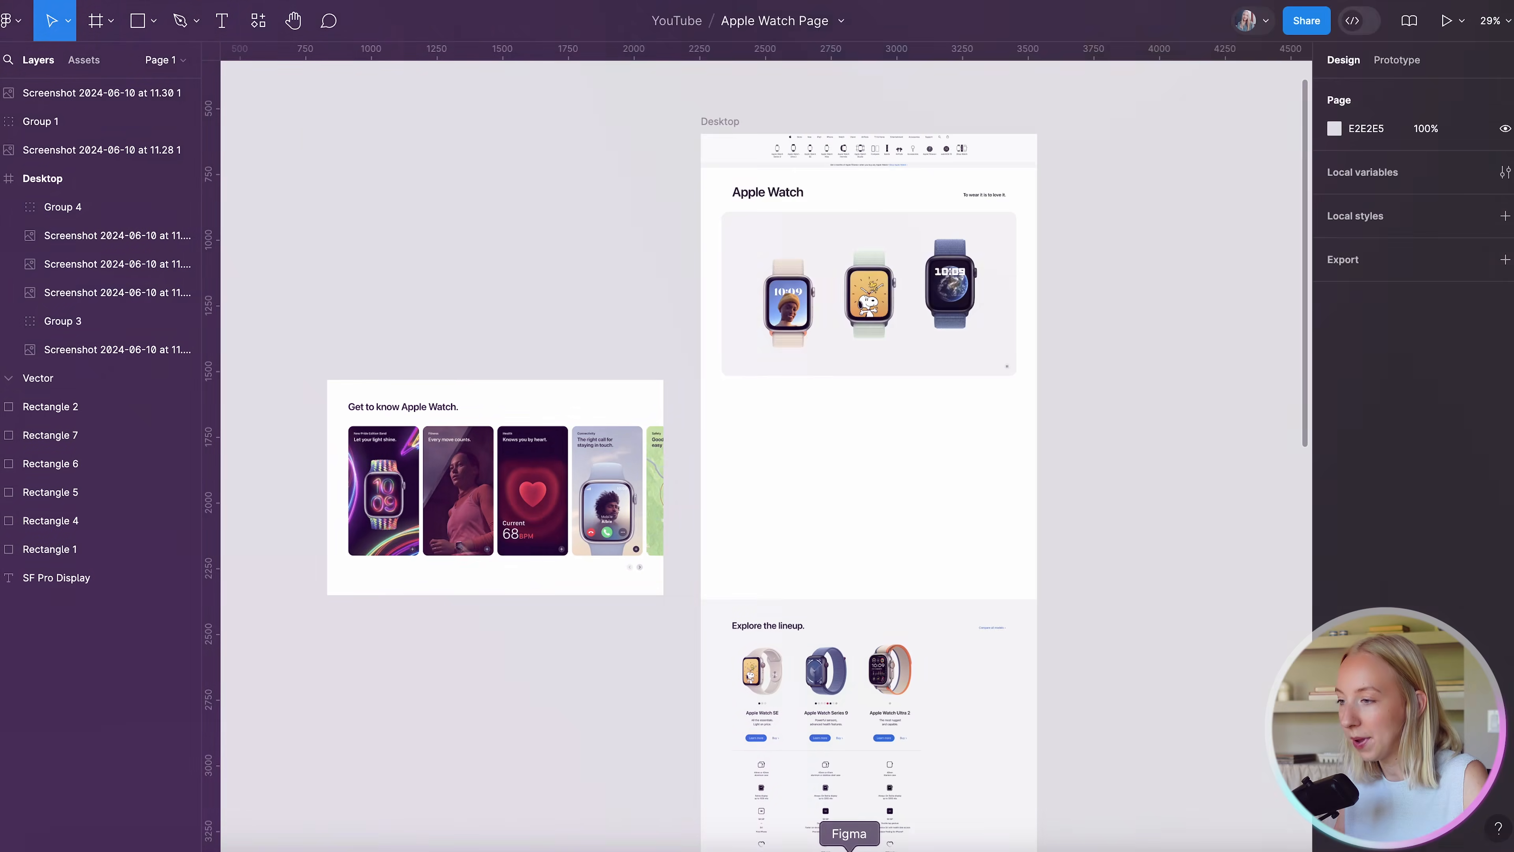
Switch to Figma and examine the Desktop frame's layout, its blank sections and the reference screenshots beside it.
{"action": "scroll", "coordinate": [814, 423], "scroll_direction": "up", "scroll_amount": 5}
{"action": "scroll", "coordinate": [813, 423], "scroll_direction": "down", "scroll_amount": 5}
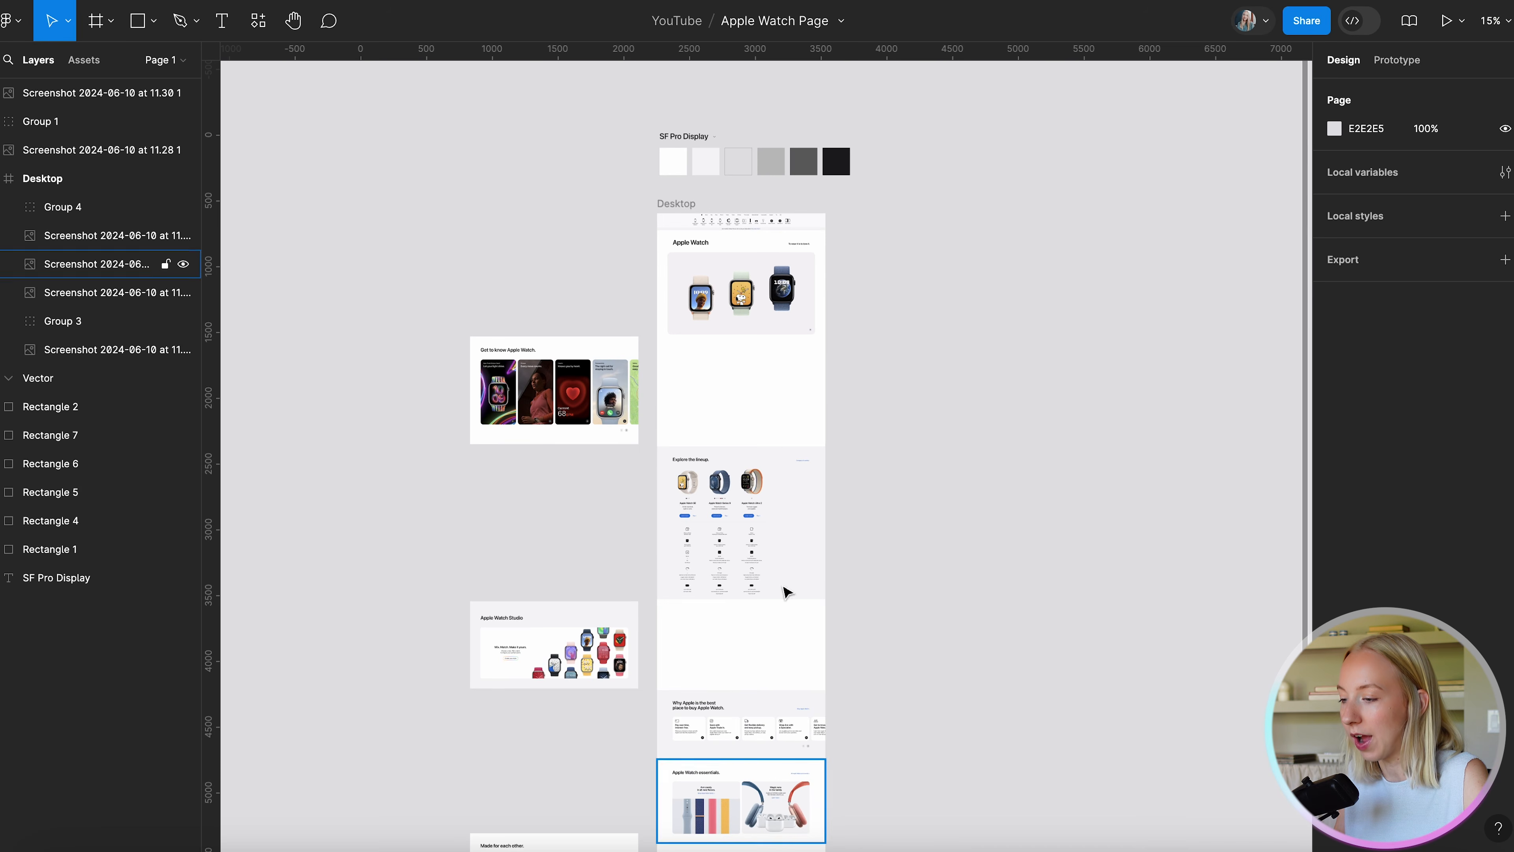
{"action": "scroll", "coordinate": [784, 592], "scroll_direction": "down", "scroll_amount": 5}
{"action": "scroll", "coordinate": [835, 413], "scroll_direction": "up", "scroll_amount": 5}
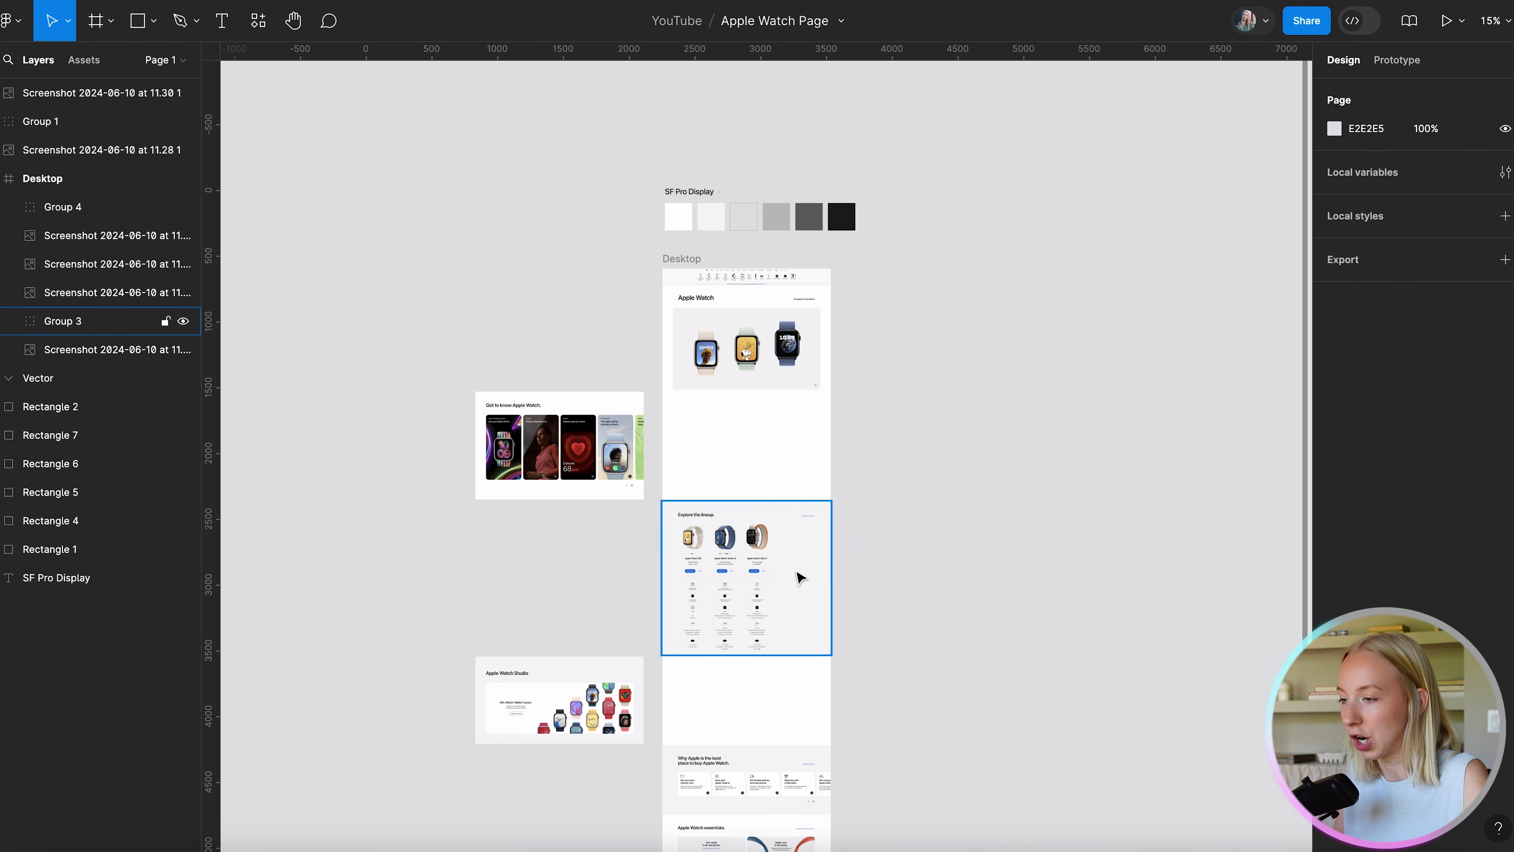
{"action": "scroll", "coordinate": [761, 457], "scroll_direction": "up", "scroll_amount": 3}
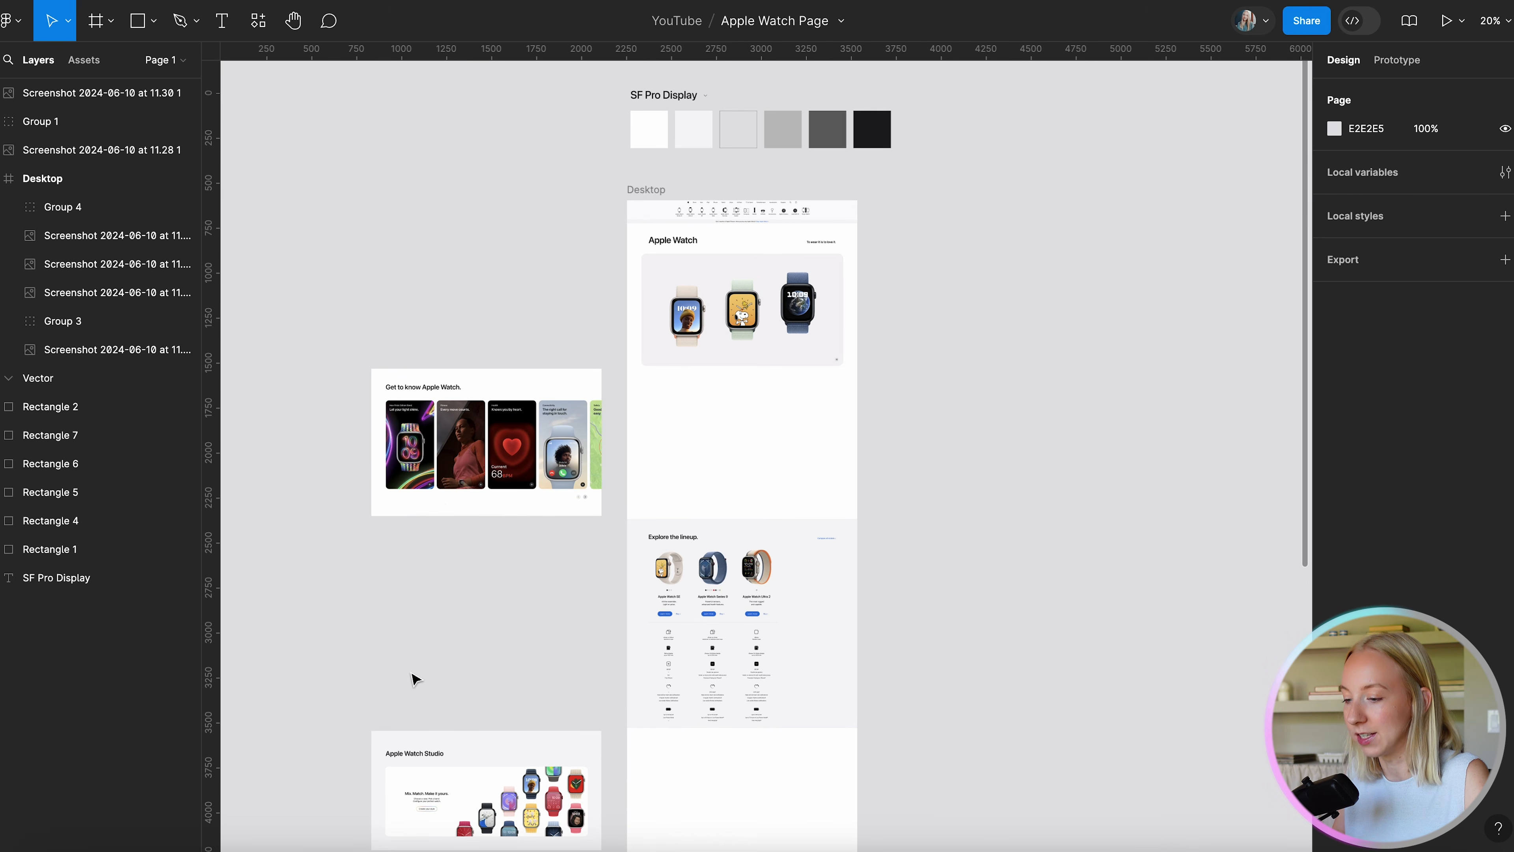
{"action": "scroll", "coordinate": [596, 387], "scroll_direction": "up", "scroll_amount": 3}
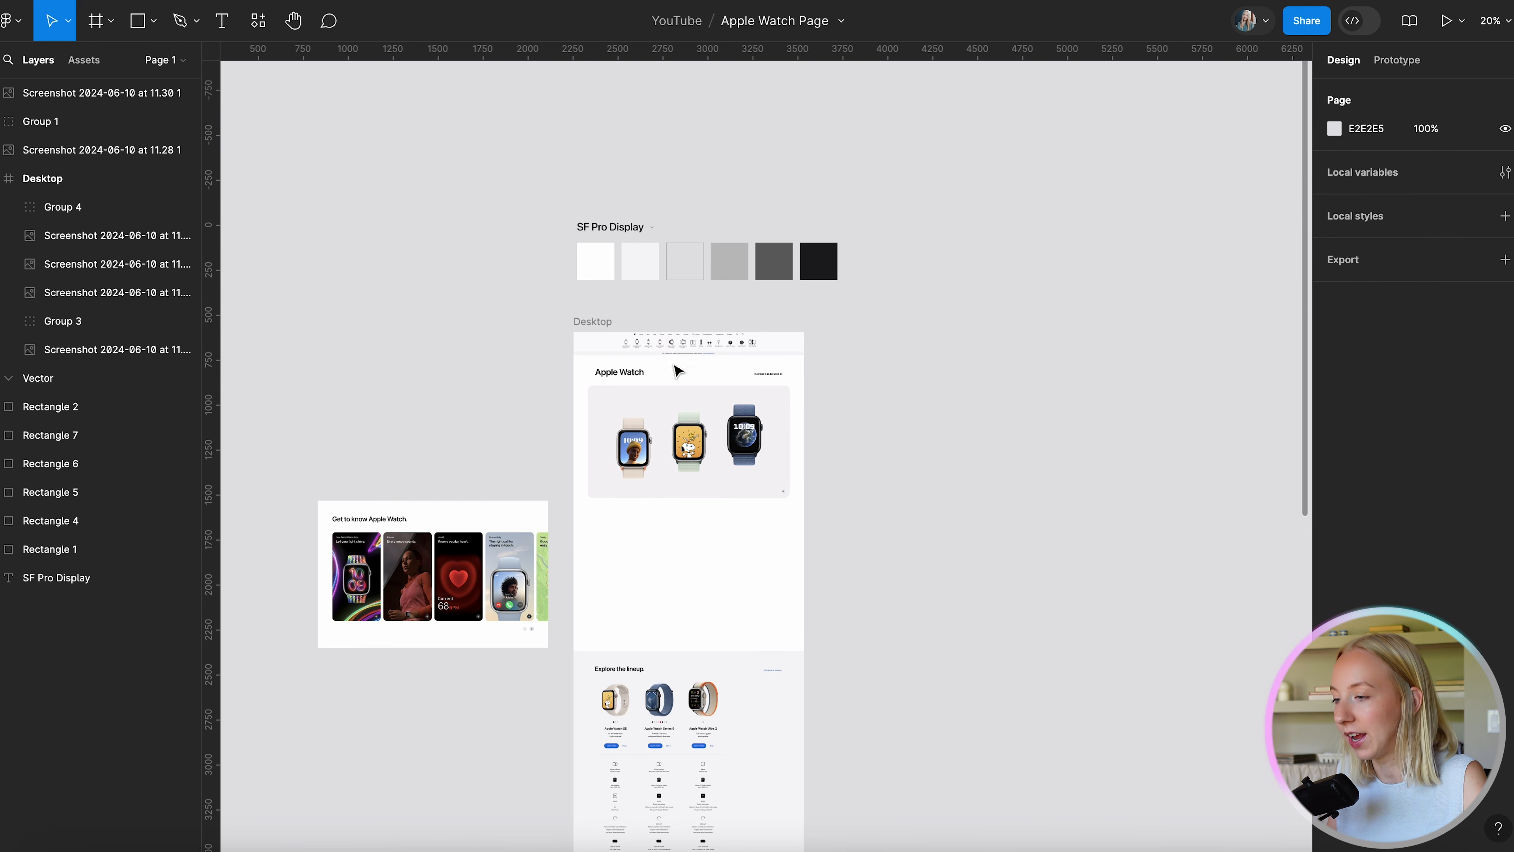
{"action": "scroll", "coordinate": [686, 265], "scroll_direction": "up", "scroll_amount": 5}
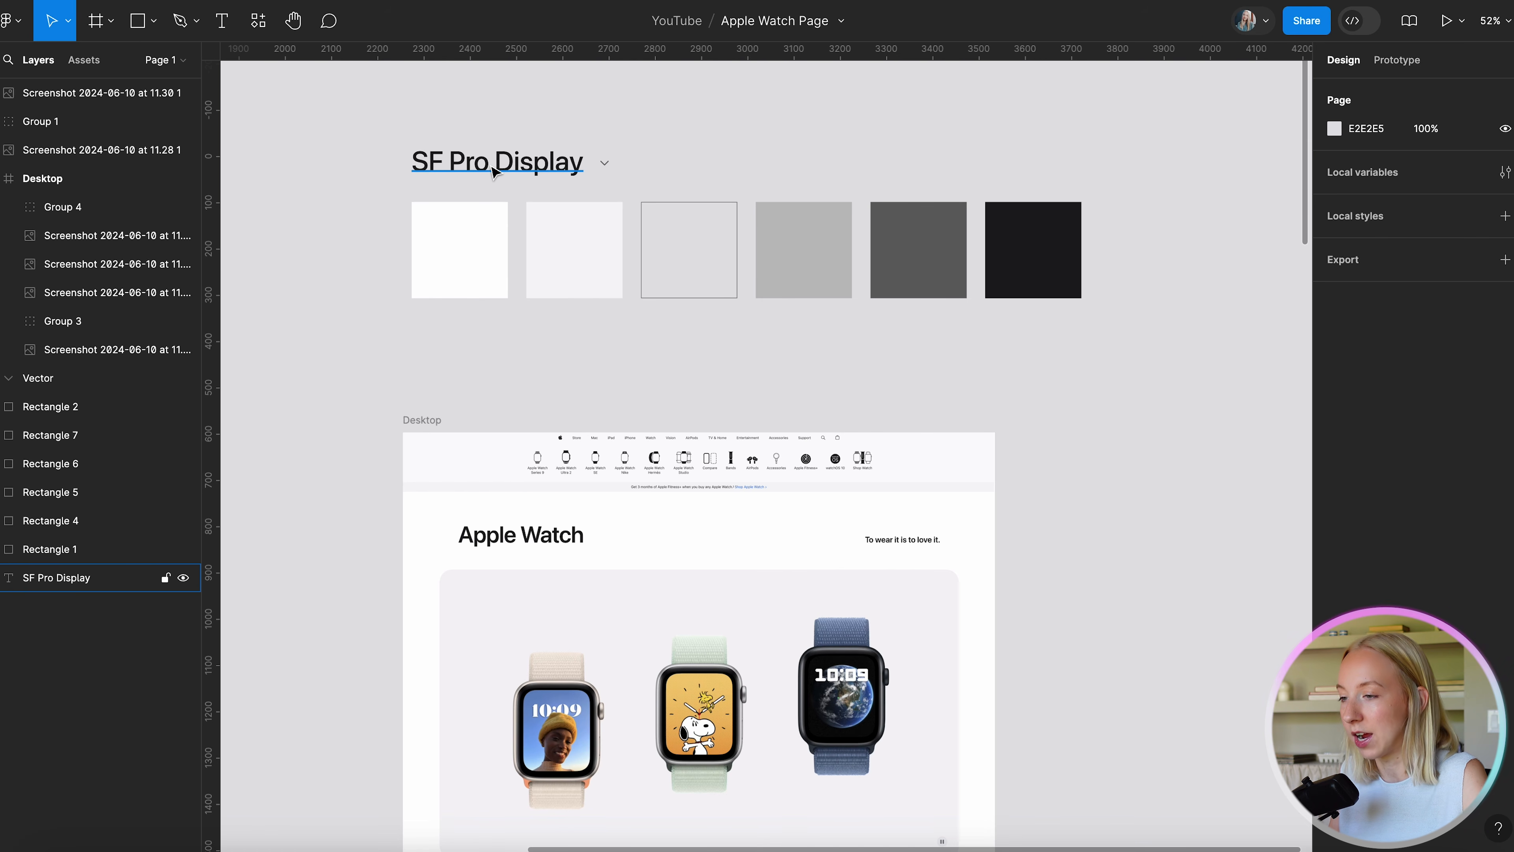
Inspect the SF Pro Display text sample, the chevron vector and the row of colour swatches above the Desktop frame.
{"action": "left_click", "coordinate": [492, 171]}
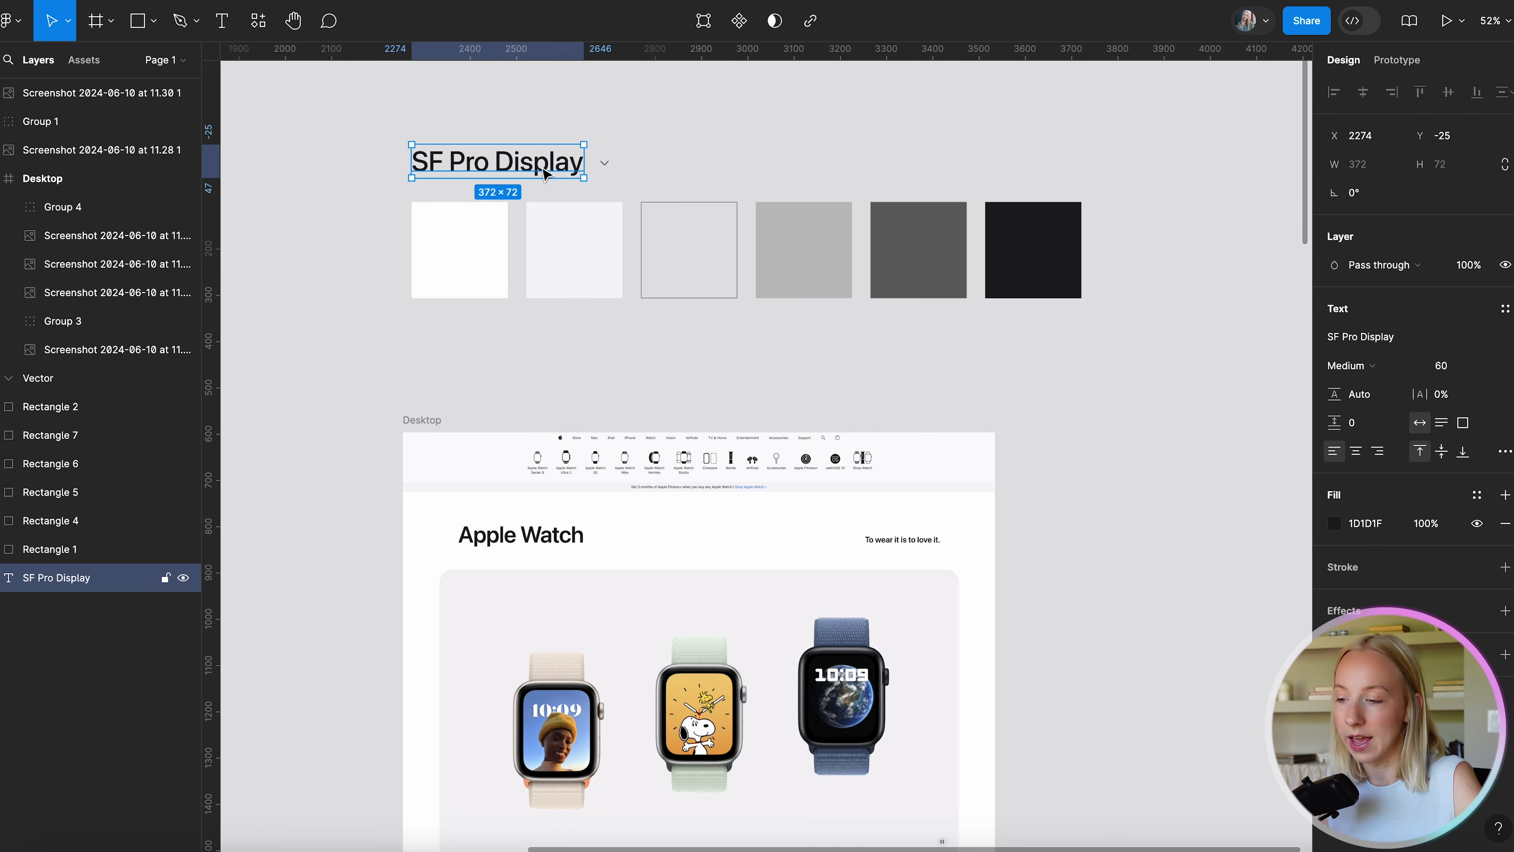
{"action": "left_click", "coordinate": [605, 163]}
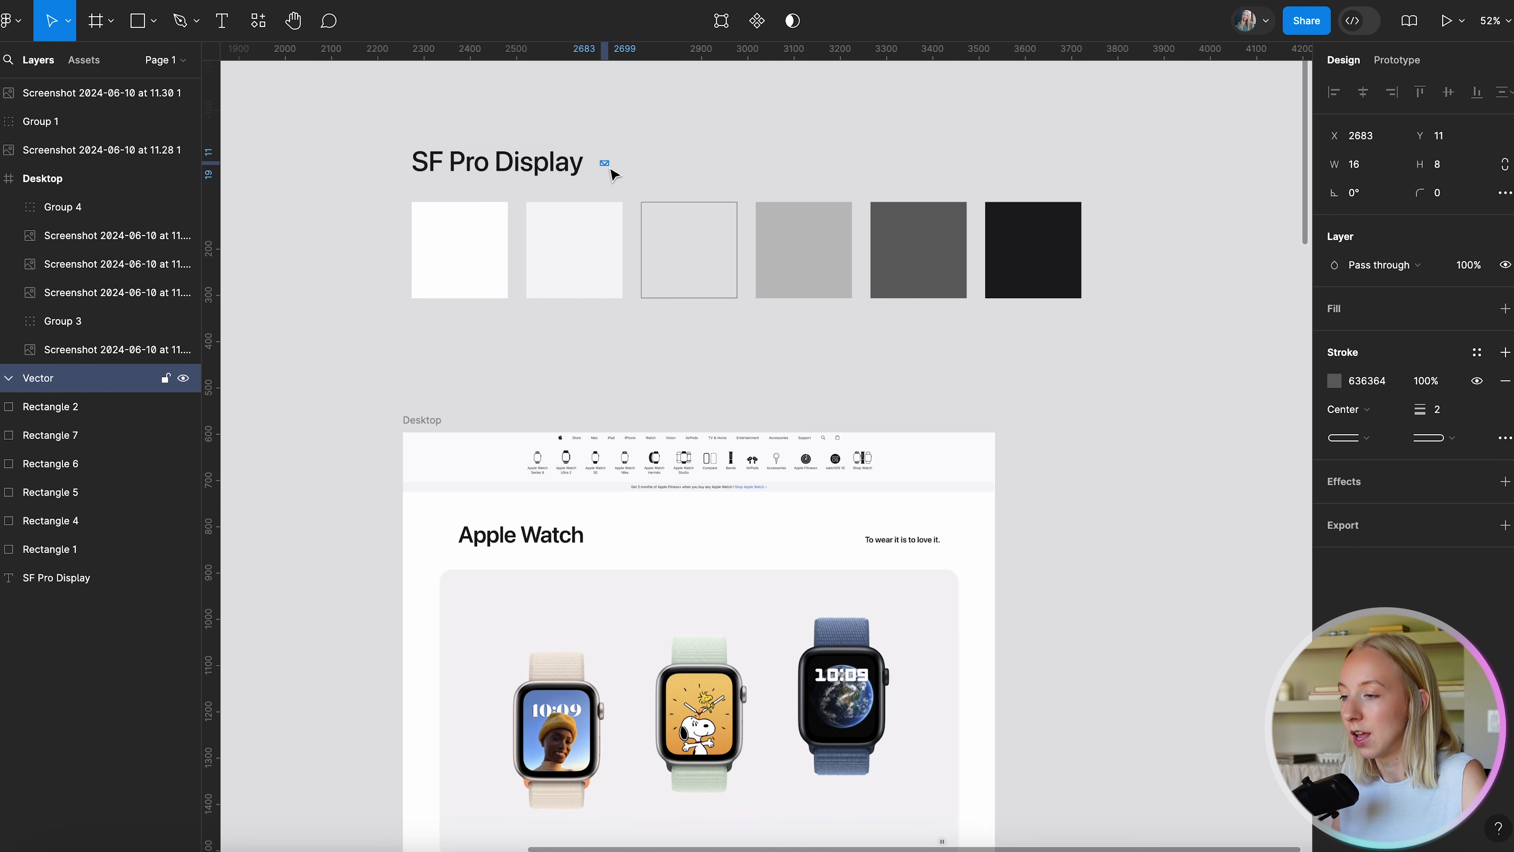
{"action": "left_click", "coordinate": [490, 264]}
{"action": "left_click", "coordinate": [399, 263]}
{"action": "left_click_drag", "start_coordinate": [394, 257], "coordinate": [1107, 362]}
{"action": "left_click", "coordinate": [1078, 365]}
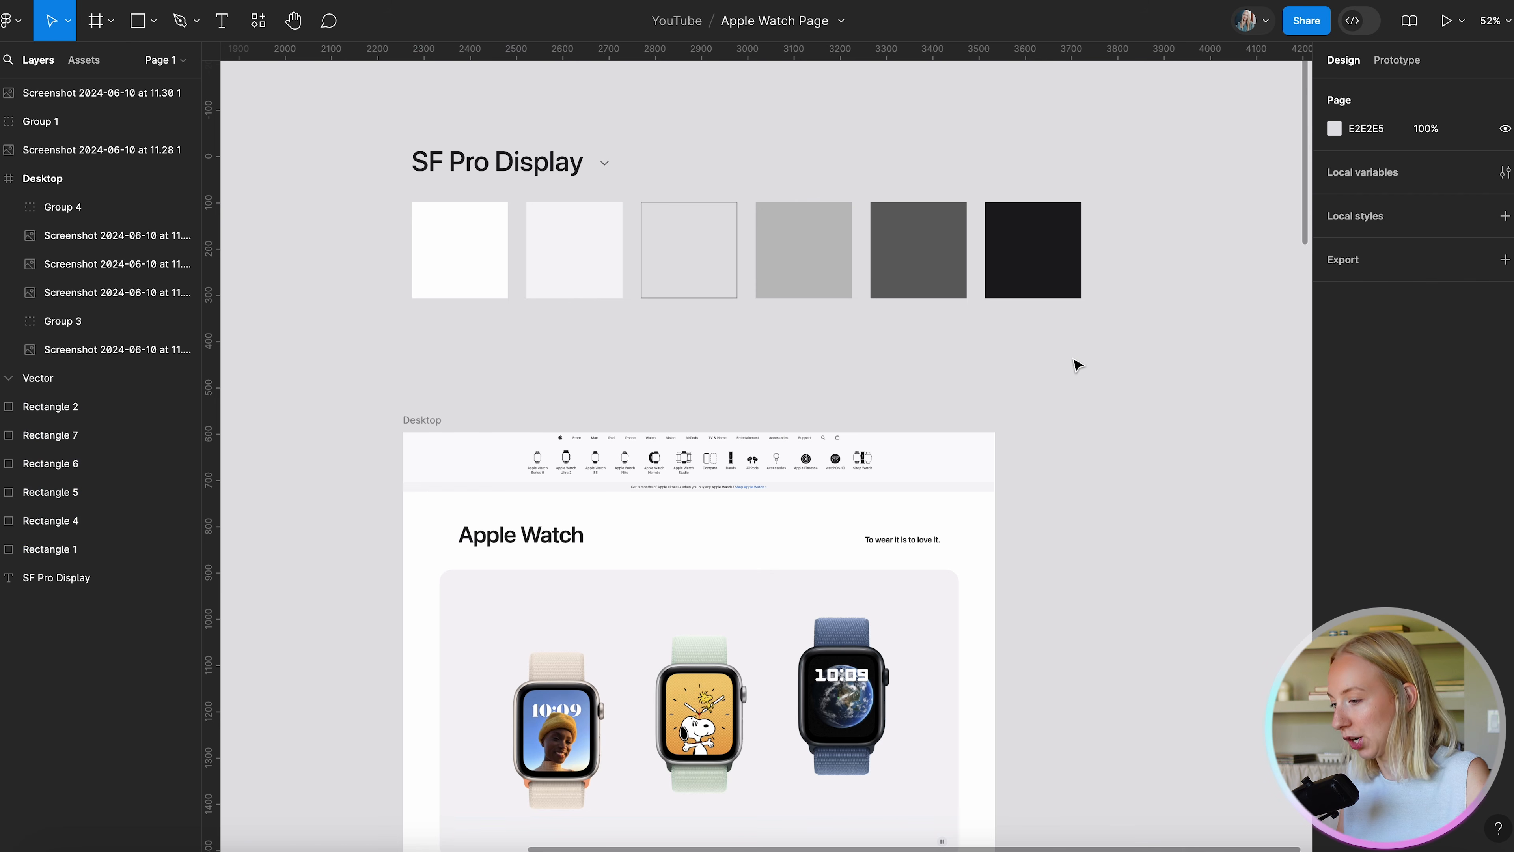
Add the heading text "Get to know Apple Watch." in the blank area below the hero image of the Desktop frame.
{"action": "scroll", "coordinate": [1078, 365], "scroll_direction": "down", "scroll_amount": 5}
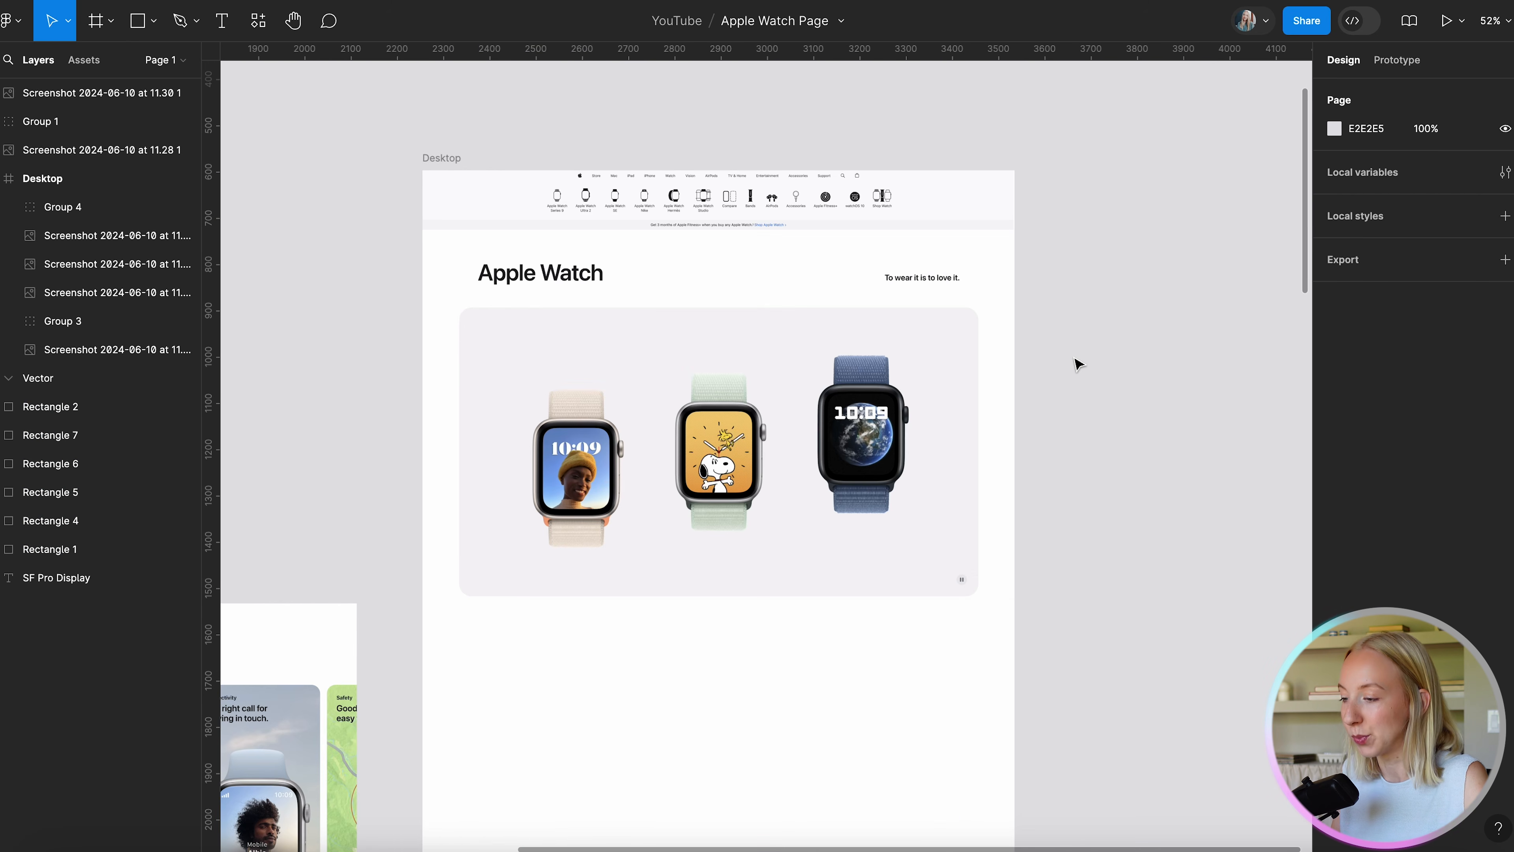
{"action": "scroll", "coordinate": [1078, 365], "scroll_direction": "down", "scroll_amount": 5}
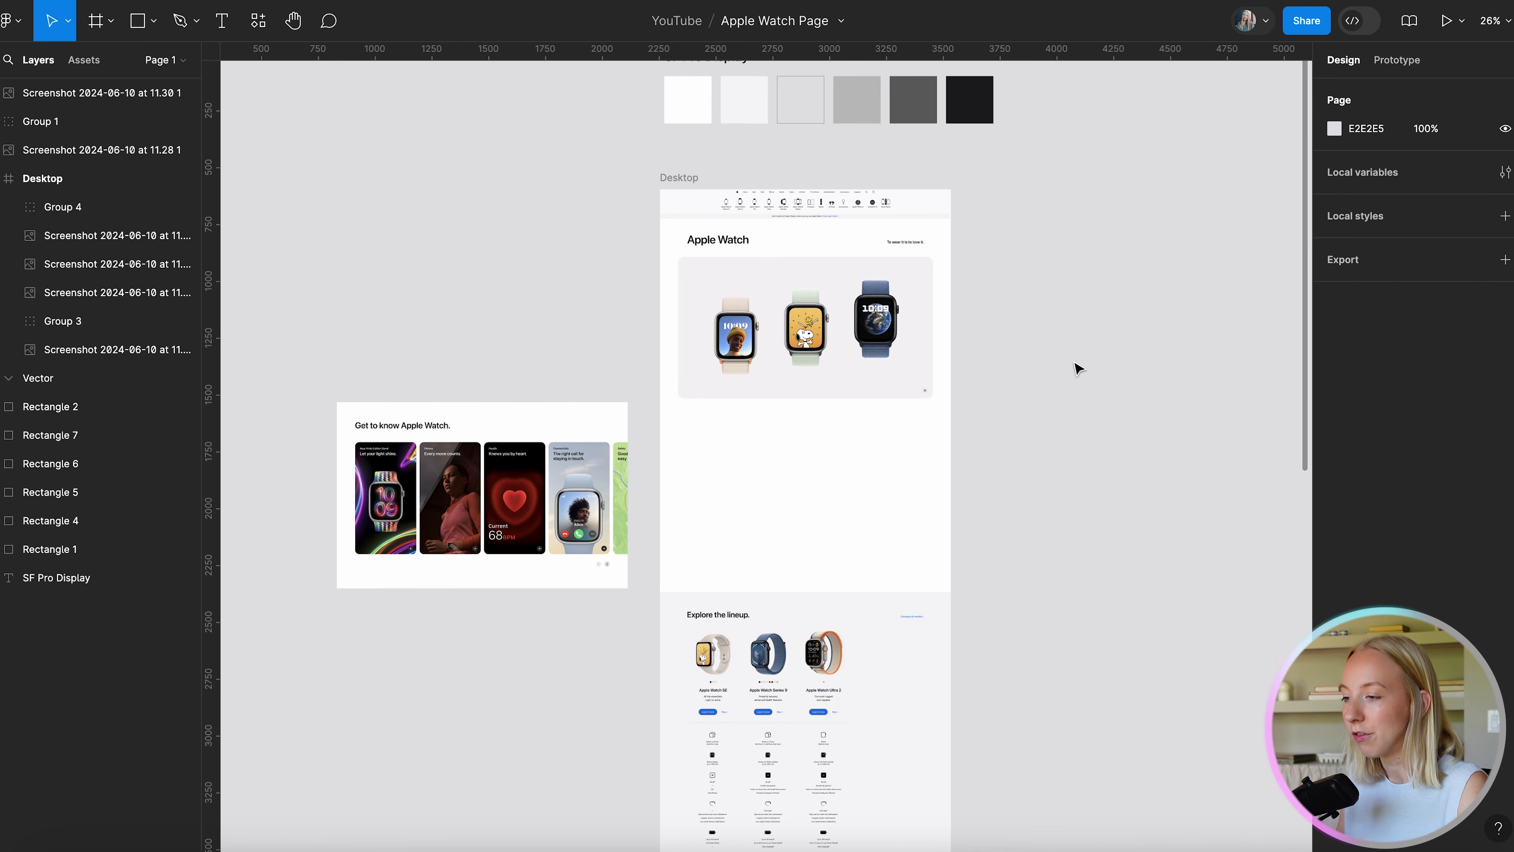
{"action": "scroll", "coordinate": [780, 500], "scroll_direction": "up", "scroll_amount": 3}
{"action": "left_click", "coordinate": [332, 399]}
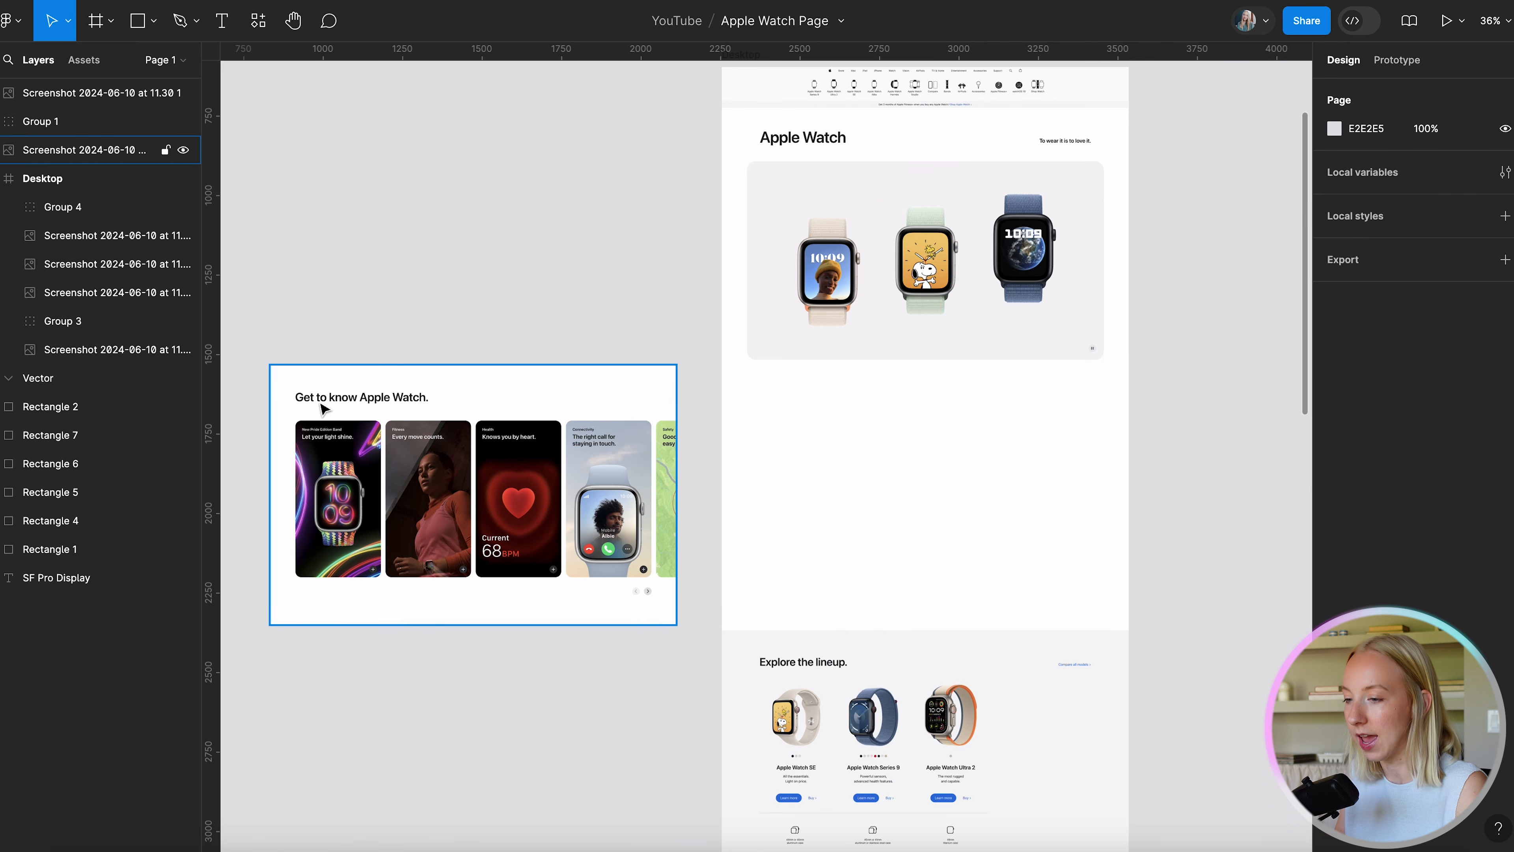
{"action": "left_click", "coordinate": [764, 460]}
{"action": "scroll", "coordinate": [764, 460], "scroll_direction": "up", "scroll_amount": 2}
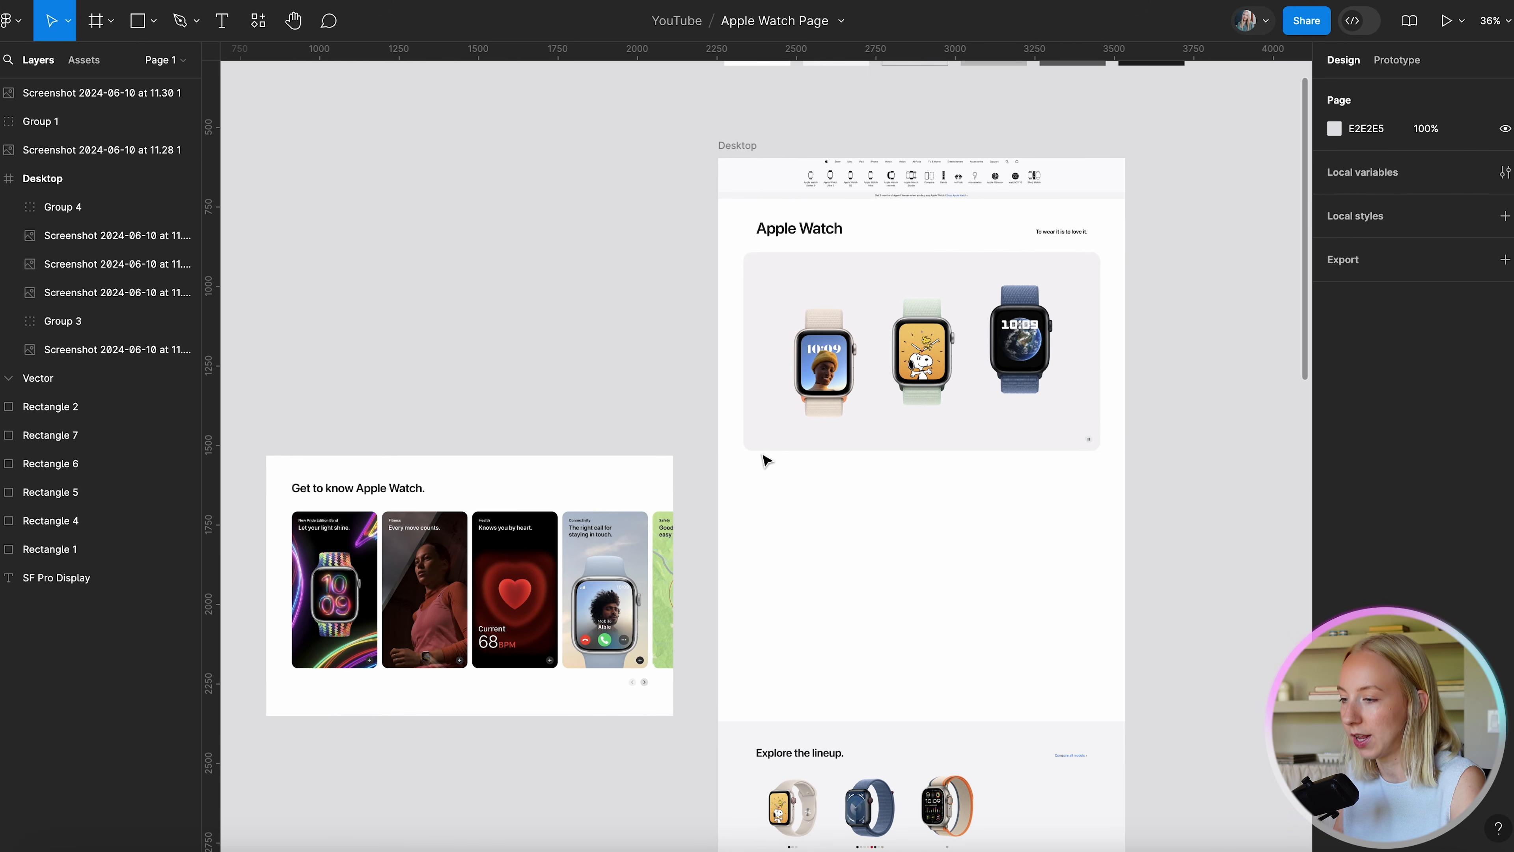
{"action": "key", "text": "t"}
{"action": "left_click", "coordinate": [771, 501]}
{"action": "type", "text": "Get to kon"}
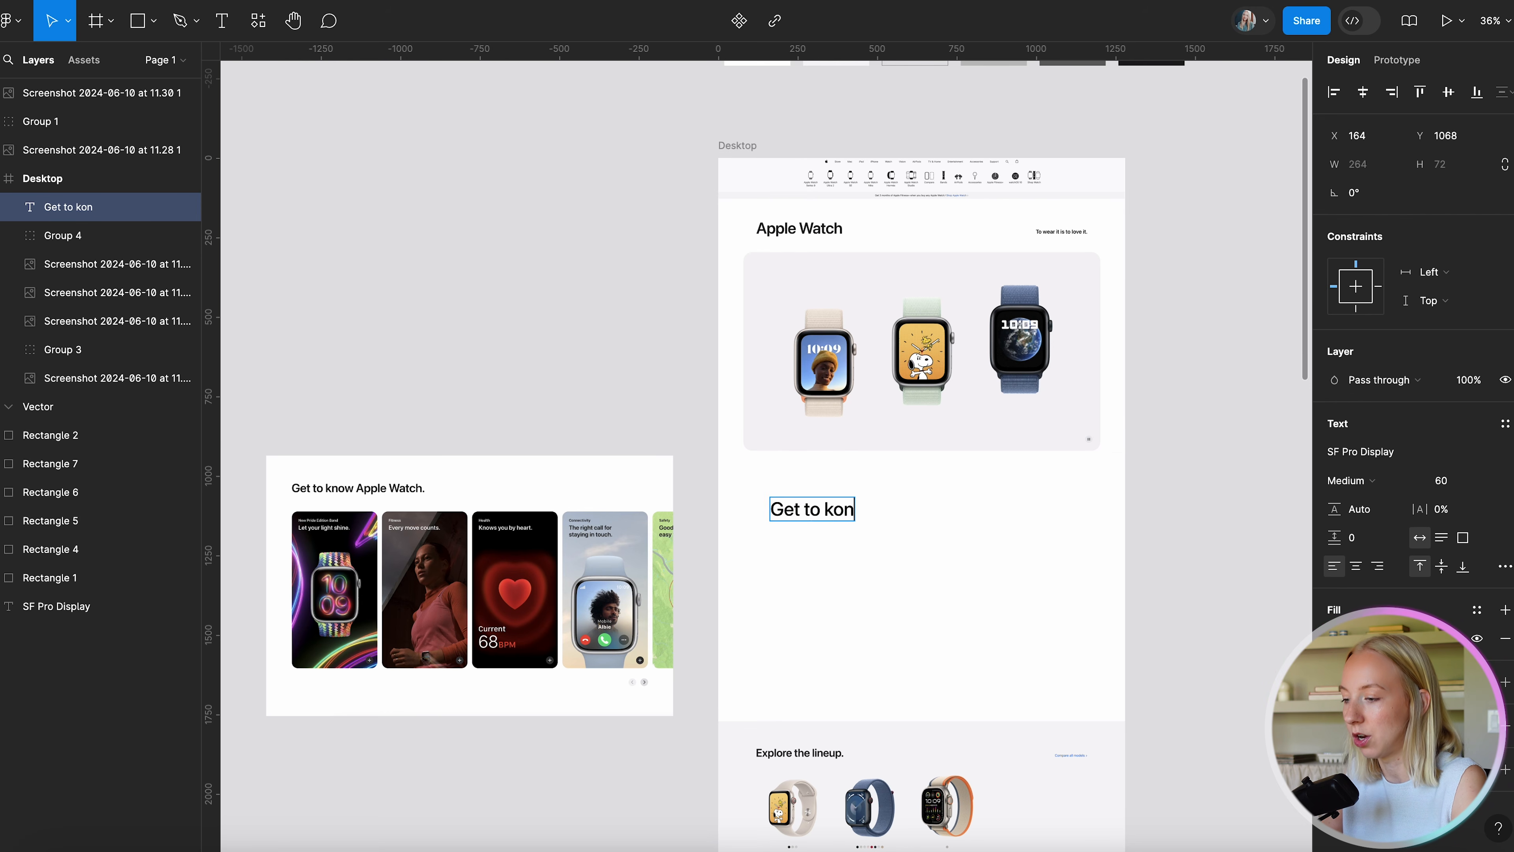
{"action": "key", "text": "BackSpace"}
{"action": "key", "text": "BackSpace"}
{"action": "type", "text": "now Apple Watch."}
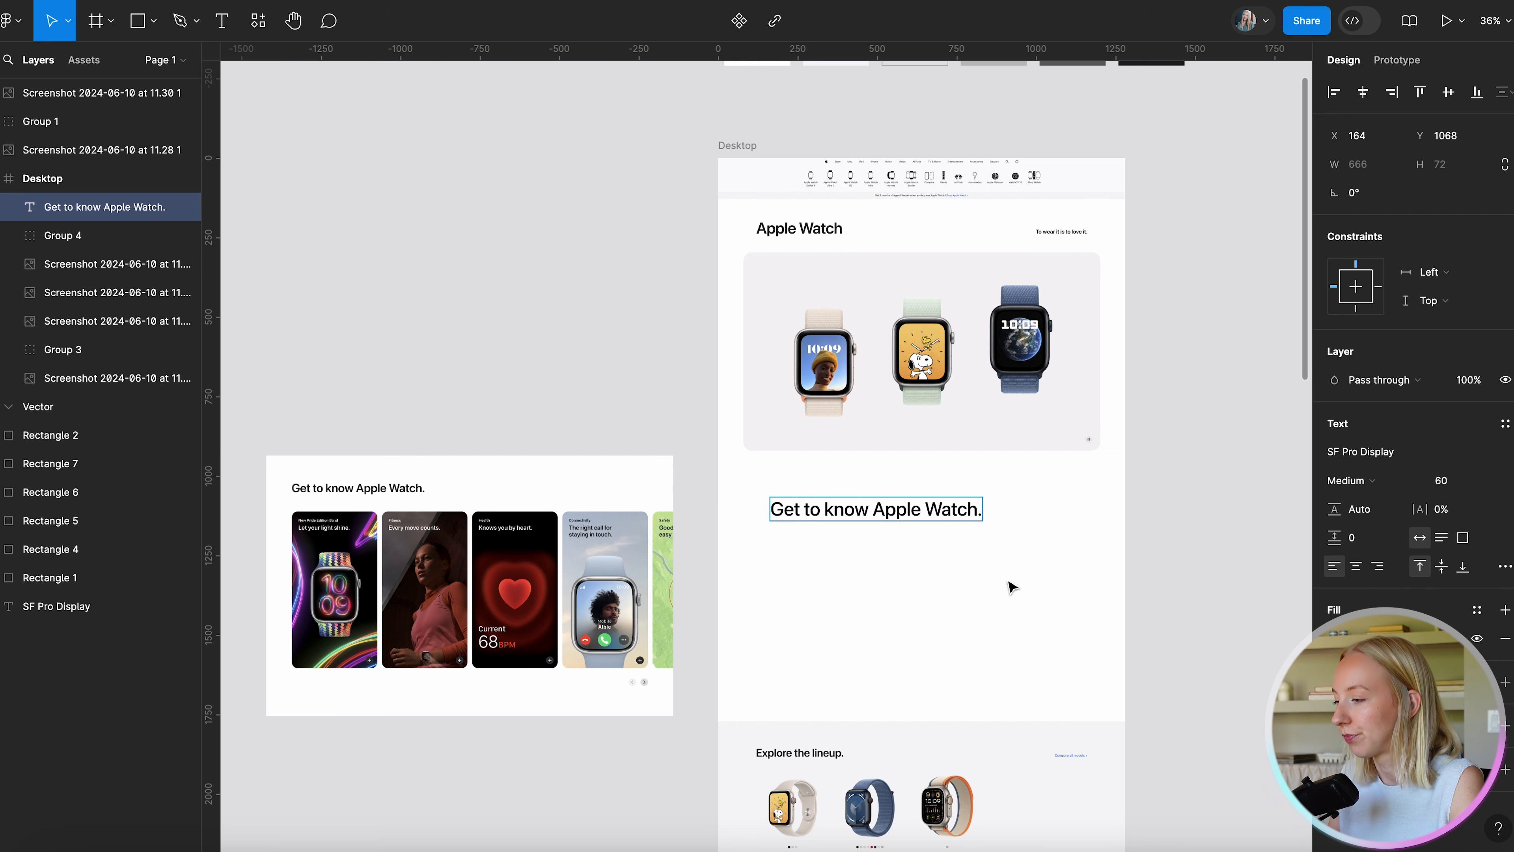
{"action": "key", "text": "Escape"}
Move the "Get to know Apple Watch." heading slightly up and left, and set its font size to 40.
{"action": "left_click_drag", "start_coordinate": [934, 520], "coordinate": [929, 512]}
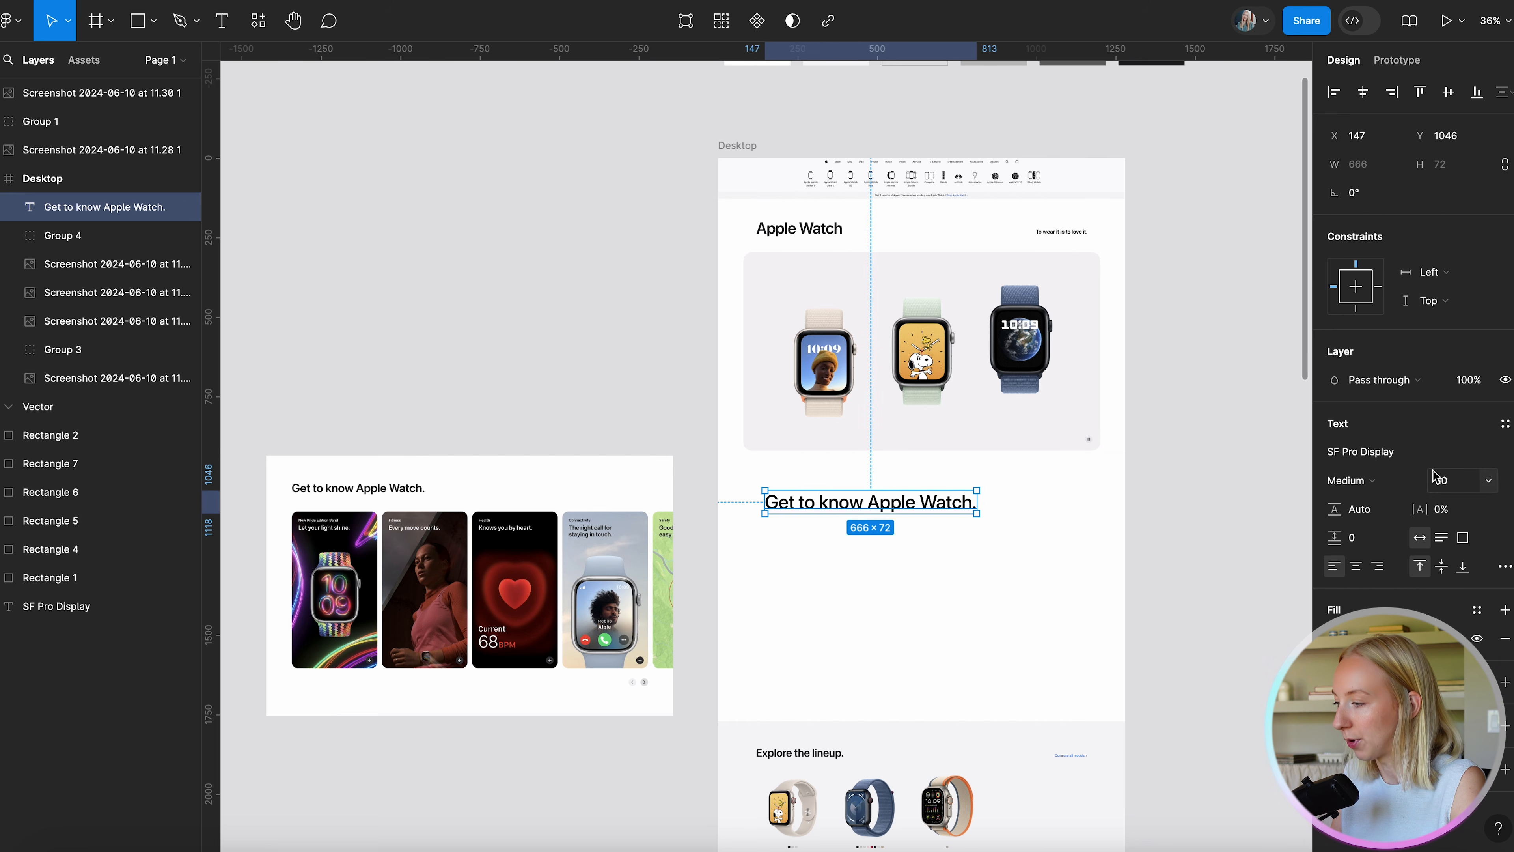
{"action": "left_click", "coordinate": [1452, 485]}
{"action": "type", "text": "40"}
{"action": "key", "text": "Return"}
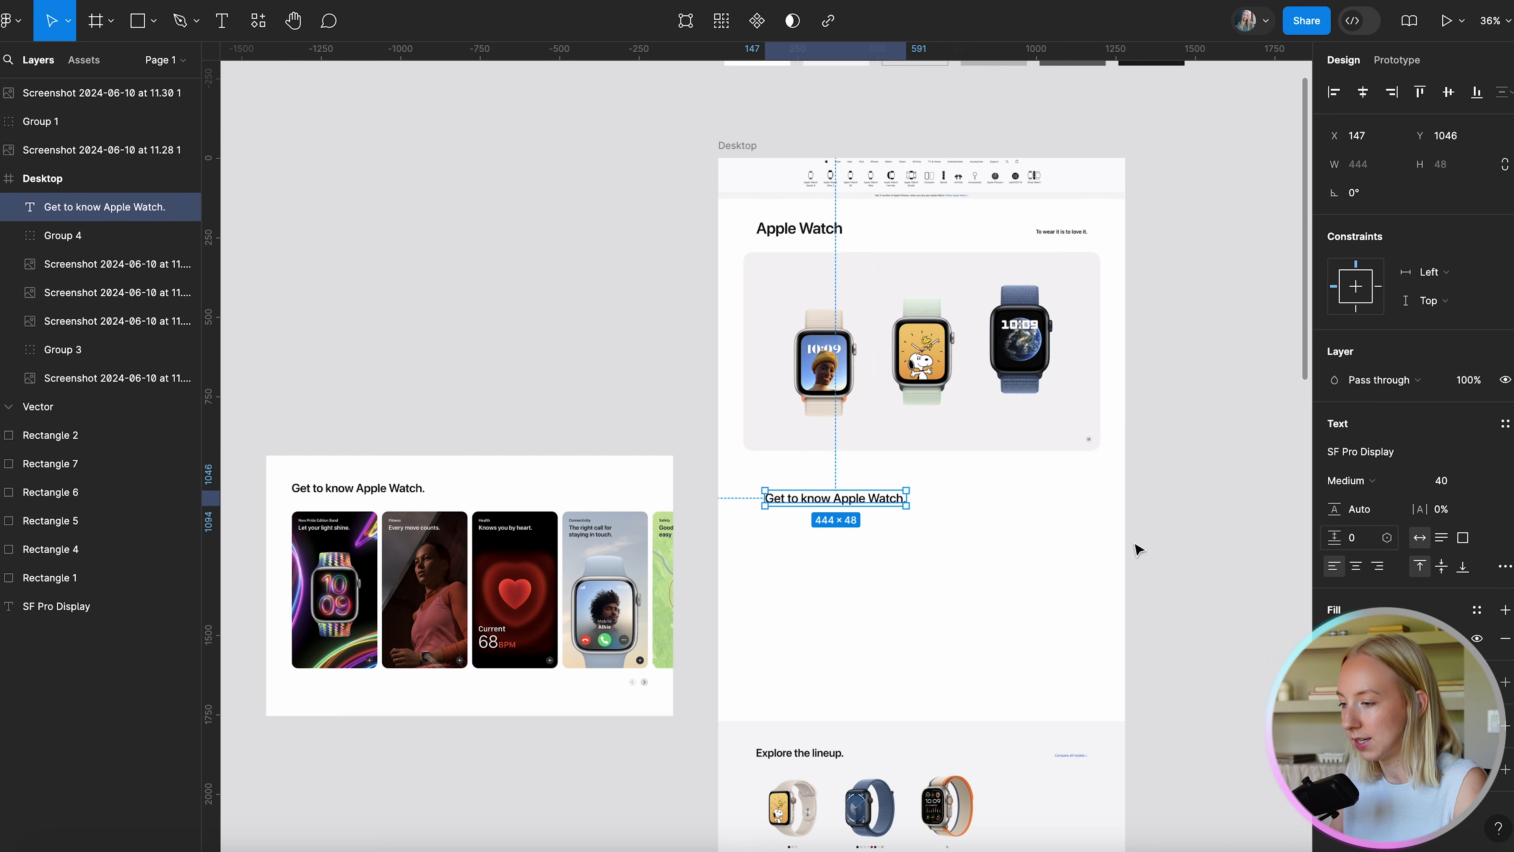
{"action": "left_click", "coordinate": [891, 567]}
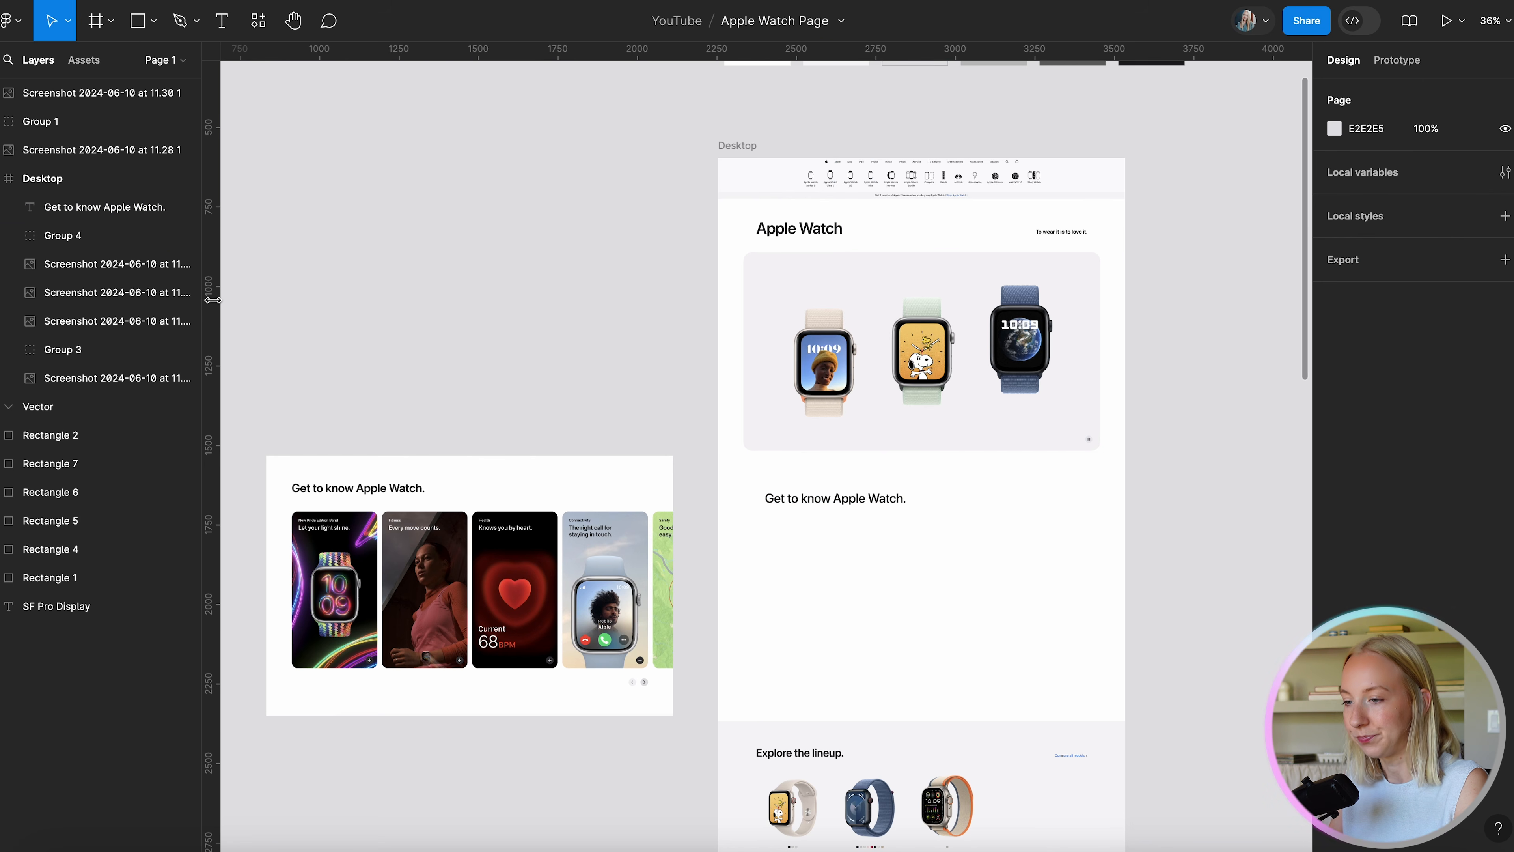
Place a vertical guide at X 120 on the left edge of the "Apple Watch" title and compare it with "Explore the lineup.".
{"action": "left_click_drag", "start_coordinate": [226, 299], "coordinate": [756, 296]}
{"action": "scroll", "coordinate": [755, 194], "scroll_direction": "up", "scroll_amount": 10}
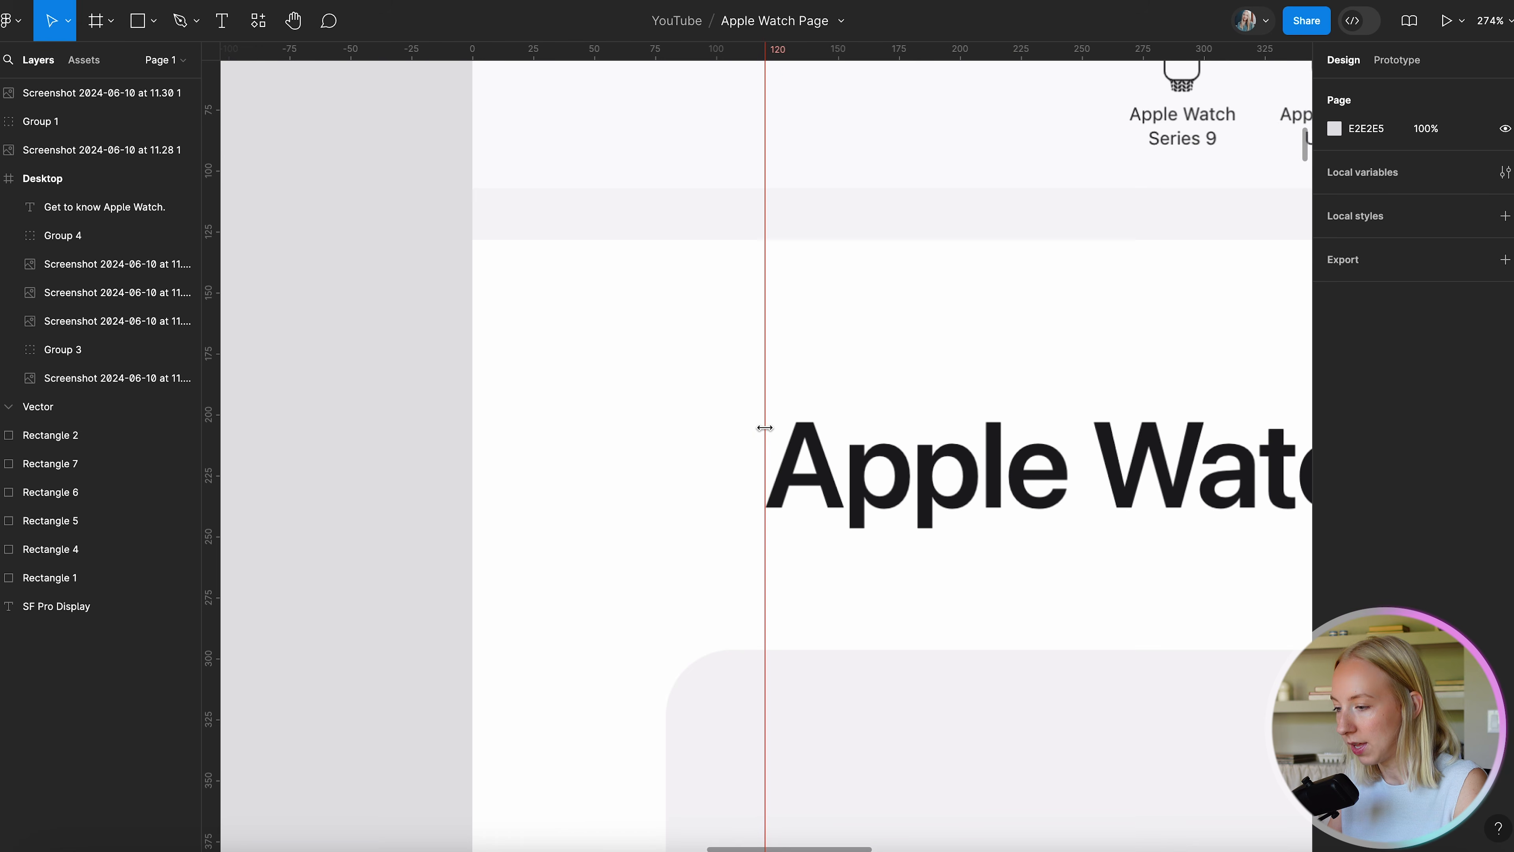
{"action": "scroll", "coordinate": [765, 428], "scroll_direction": "down", "scroll_amount": 8}
{"action": "scroll", "coordinate": [764, 428], "scroll_direction": "down", "scroll_amount": 6}
{"action": "scroll", "coordinate": [750, 314], "scroll_direction": "up", "scroll_amount": 8}
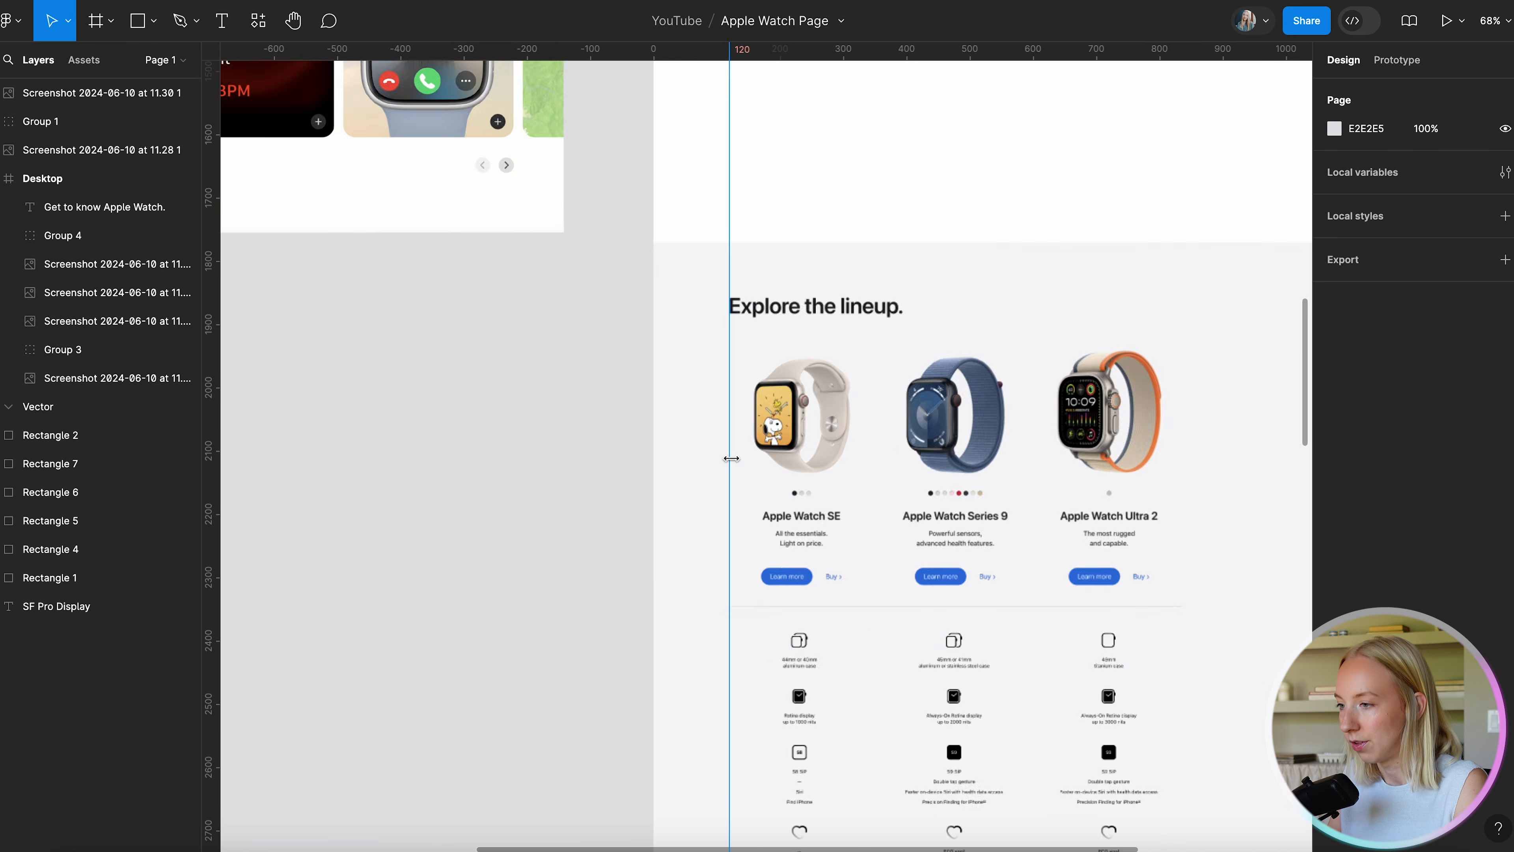
{"action": "scroll", "coordinate": [751, 315], "scroll_direction": "up", "scroll_amount": 5}
{"action": "scroll", "coordinate": [721, 497], "scroll_direction": "down", "scroll_amount": 2}
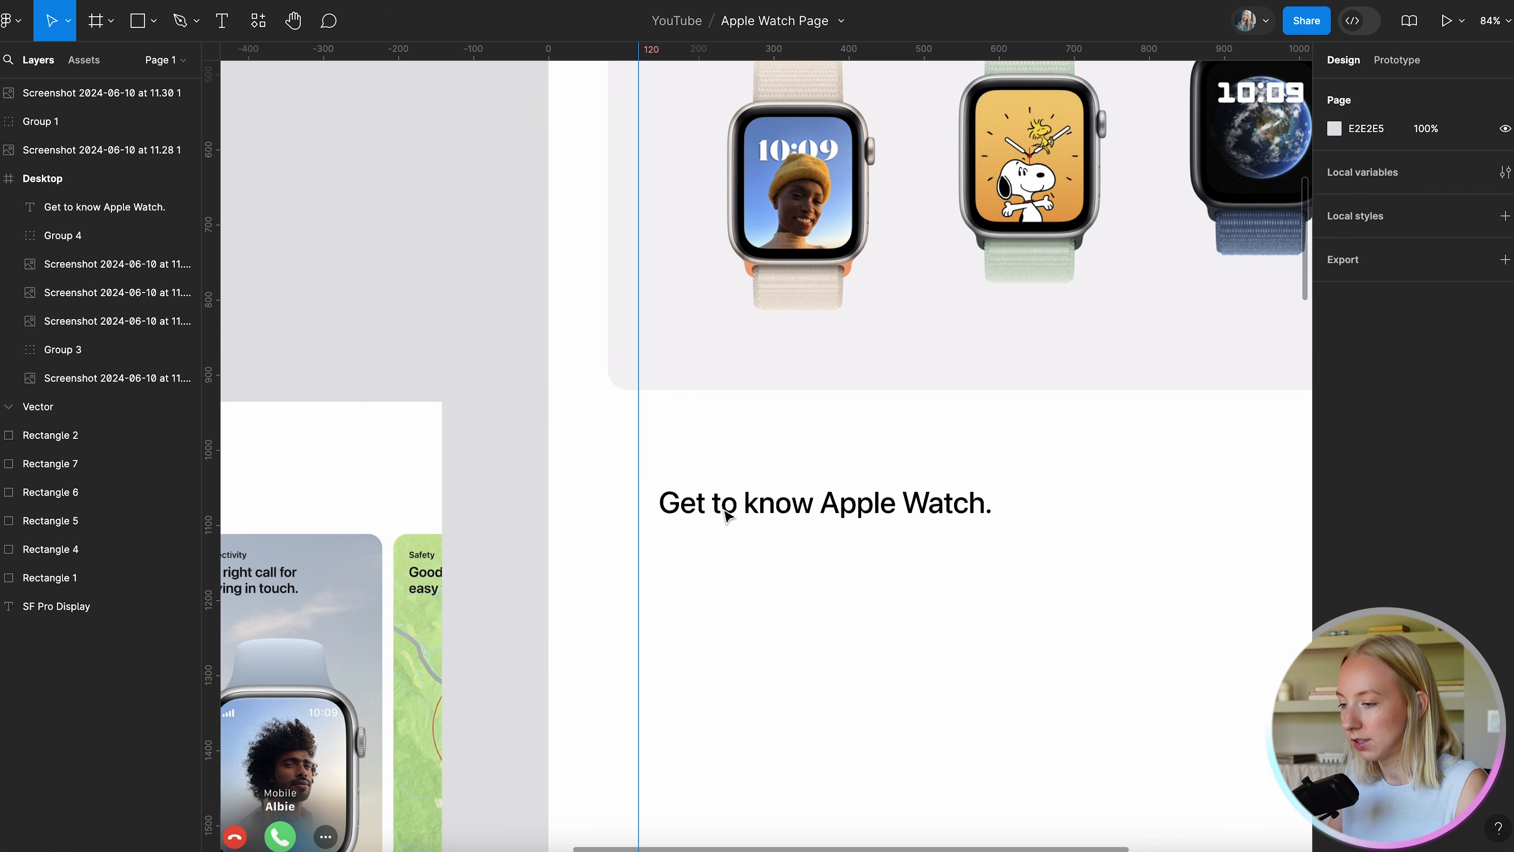
Align the left edge of the "Get to know Apple Watch." heading with the guide at X 120 and check its spacing.
{"action": "left_click", "coordinate": [709, 506]}
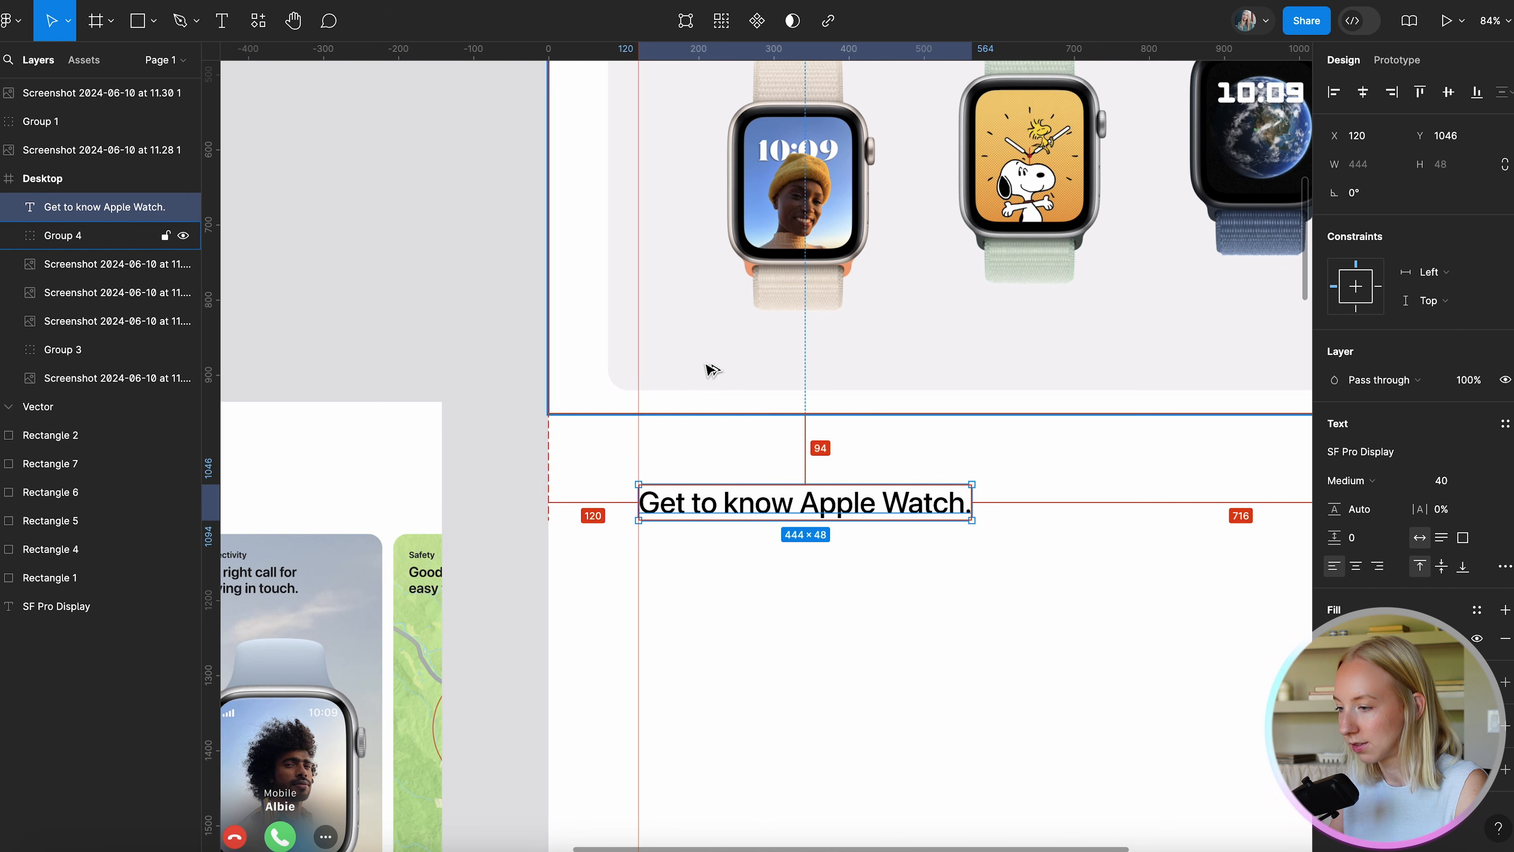
{"action": "scroll", "coordinate": [708, 367], "scroll_direction": "down", "scroll_amount": 3}
{"action": "scroll", "coordinate": [706, 367], "scroll_direction": "down", "scroll_amount": 10}
{"action": "key", "text": "Escape"}
{"action": "scroll", "coordinate": [760, 467], "scroll_direction": "down", "scroll_amount": 2}
{"action": "scroll", "coordinate": [760, 468], "scroll_direction": "up", "scroll_amount": 2}
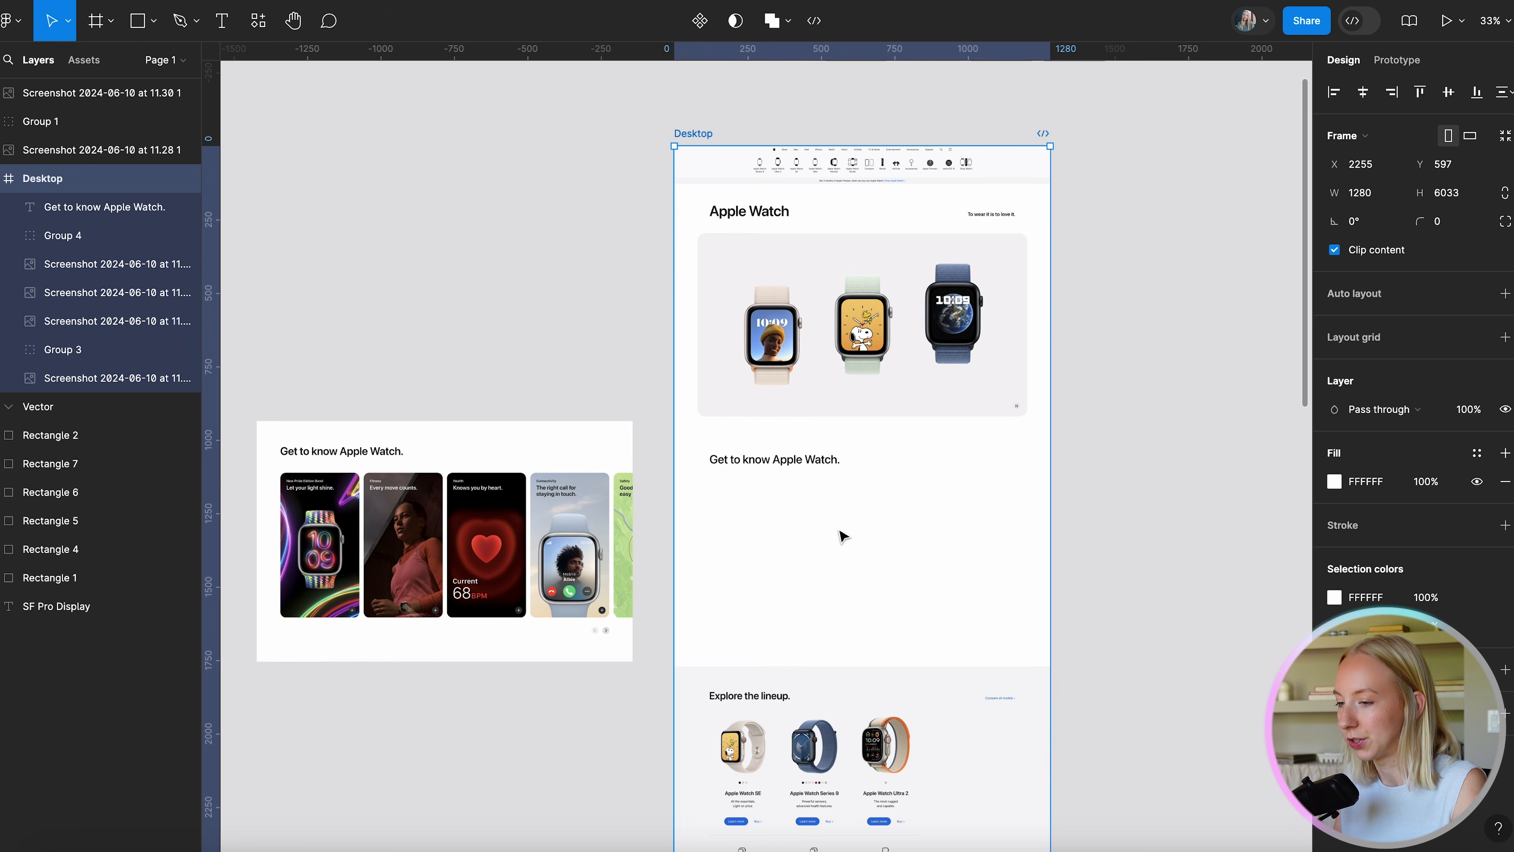
{"action": "scroll", "coordinate": [842, 535], "scroll_direction": "down", "scroll_amount": 2}
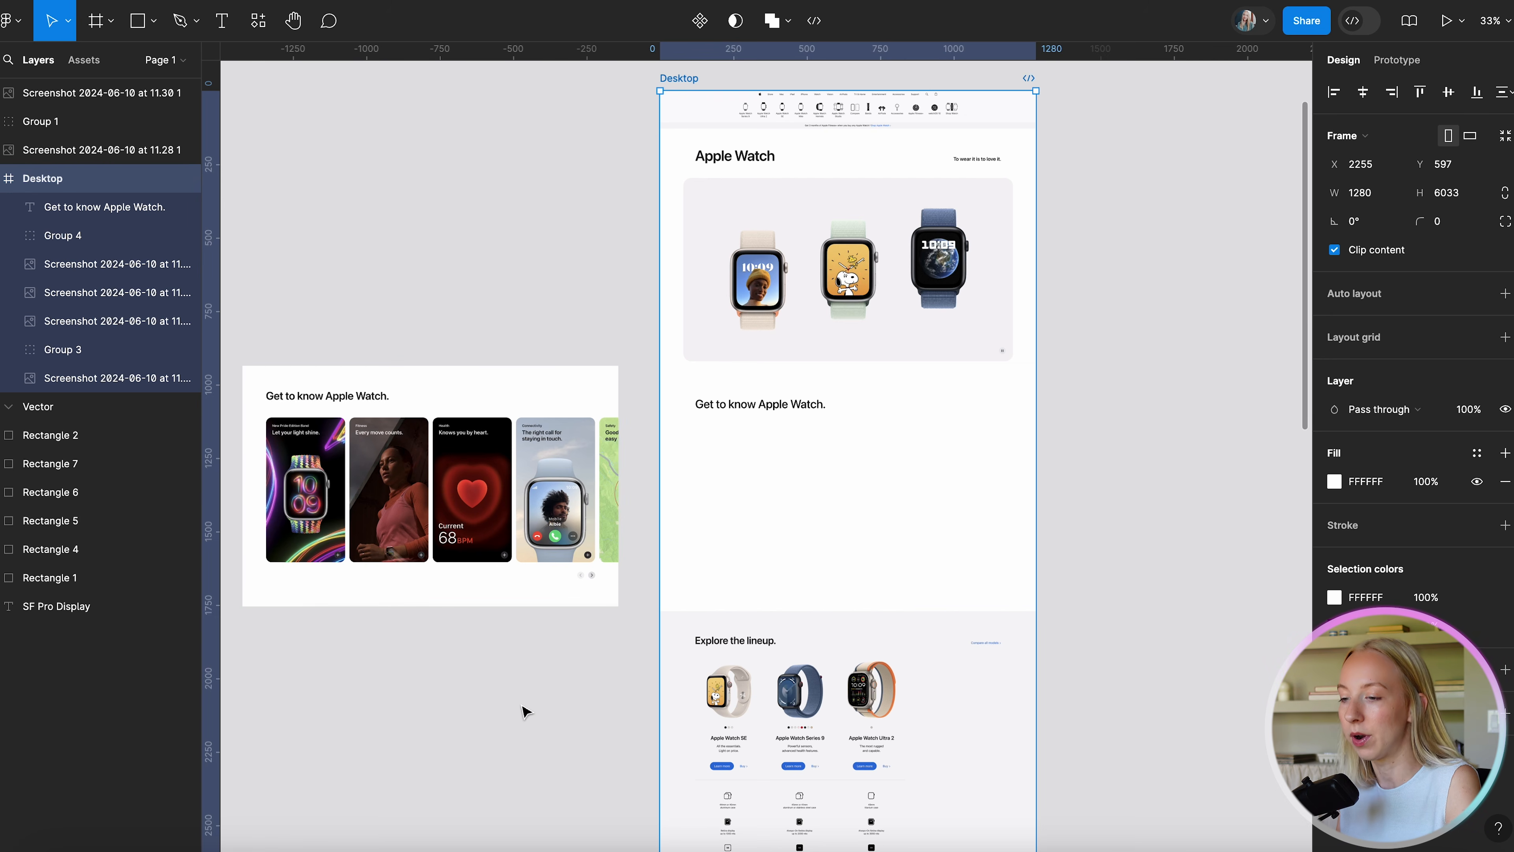
{"action": "scroll", "coordinate": [524, 711], "scroll_direction": "down", "scroll_amount": 3}
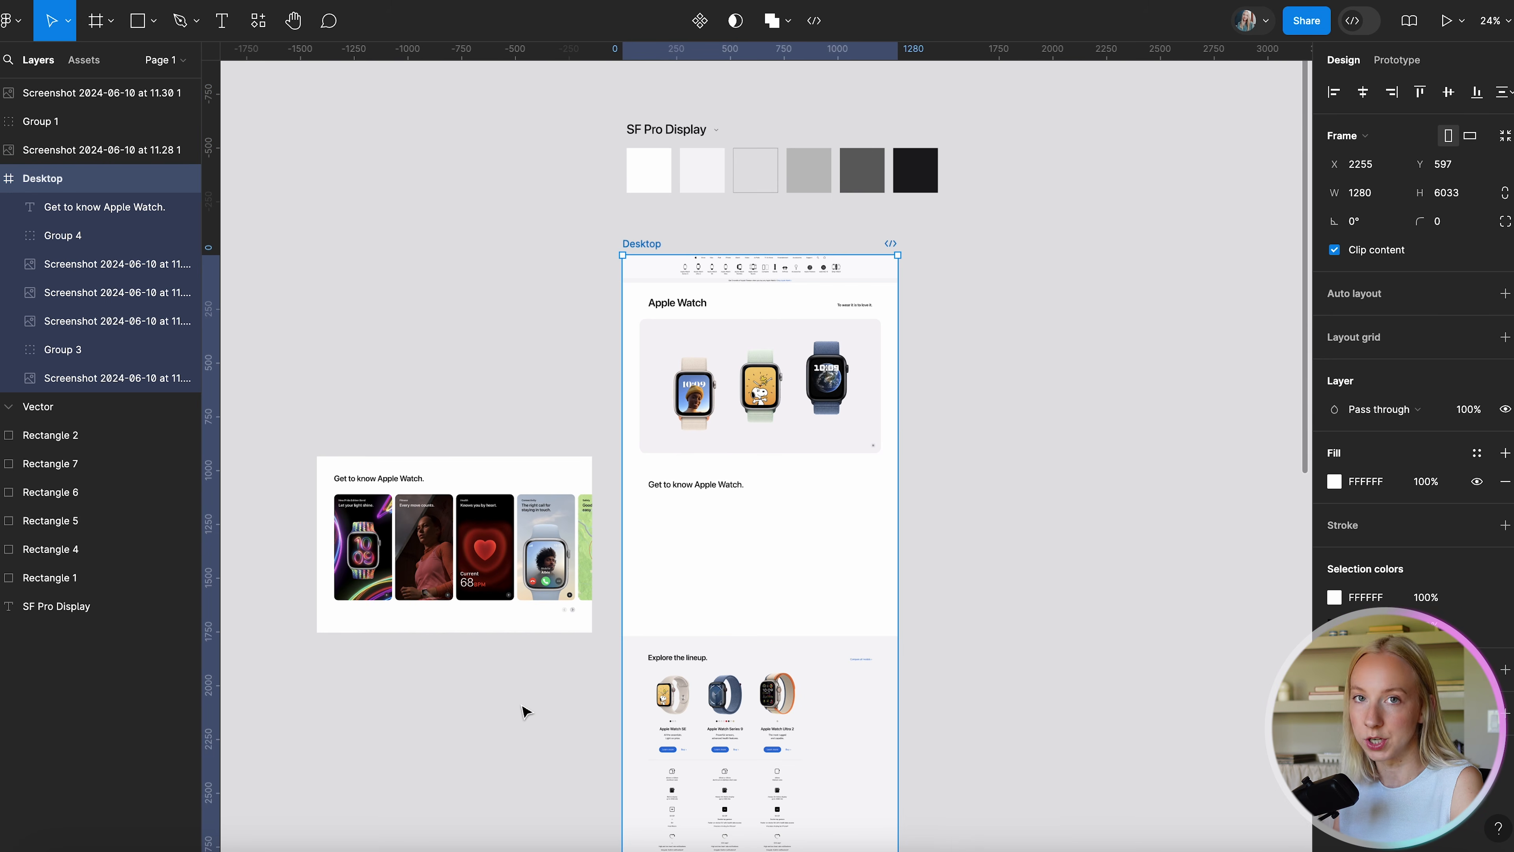
{"action": "scroll", "coordinate": [532, 710], "scroll_direction": "down", "scroll_amount": 2}
{"action": "scroll", "coordinate": [532, 711], "scroll_direction": "right", "scroll_amount": 2}
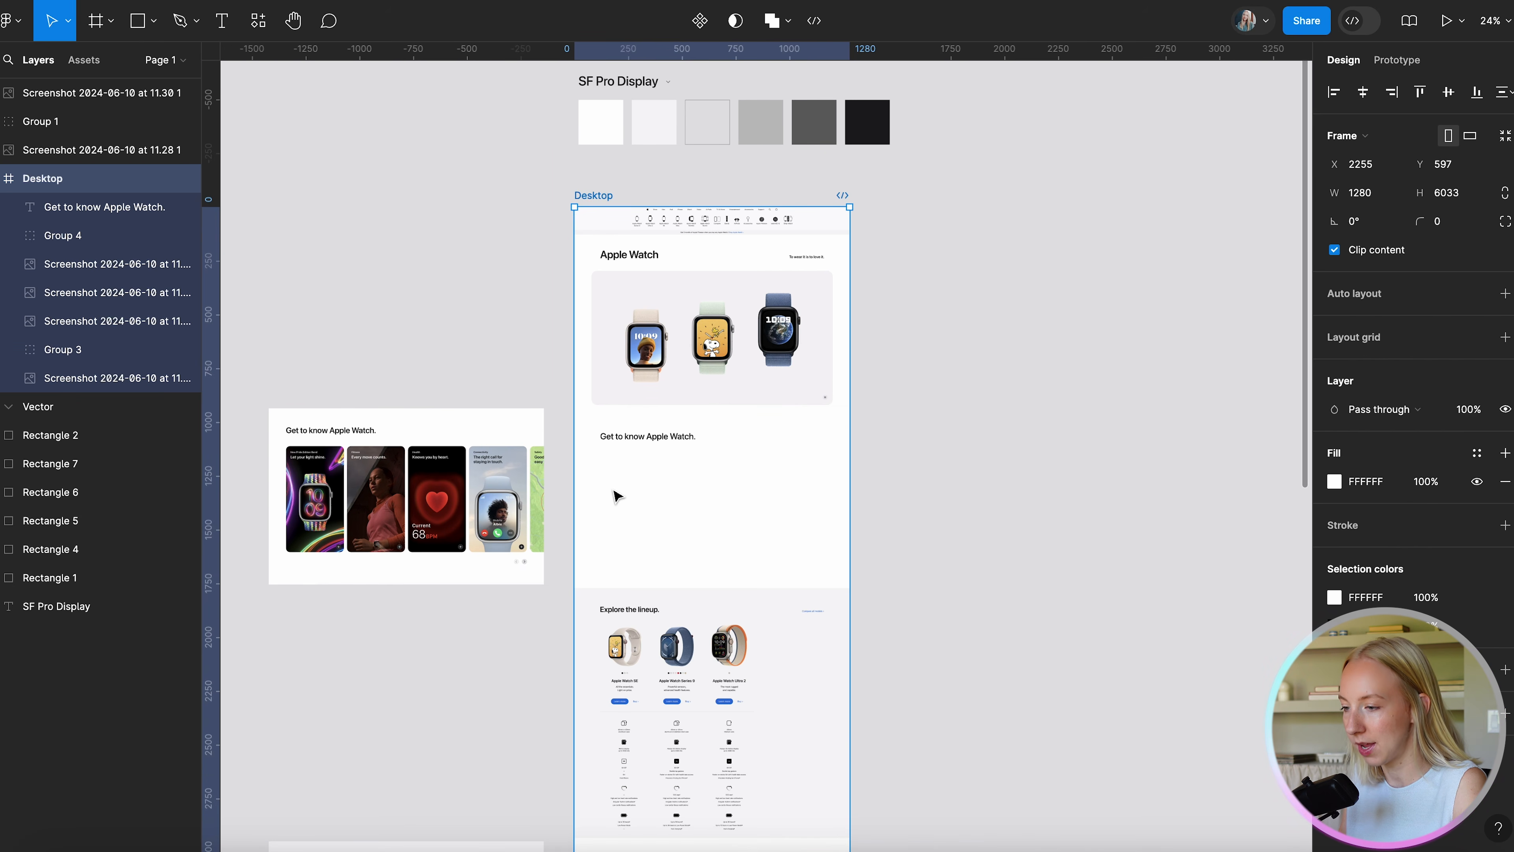
{"action": "scroll", "coordinate": [617, 495], "scroll_direction": "up", "scroll_amount": 5}
{"action": "scroll", "coordinate": [660, 468], "scroll_direction": "down", "scroll_amount": 3}
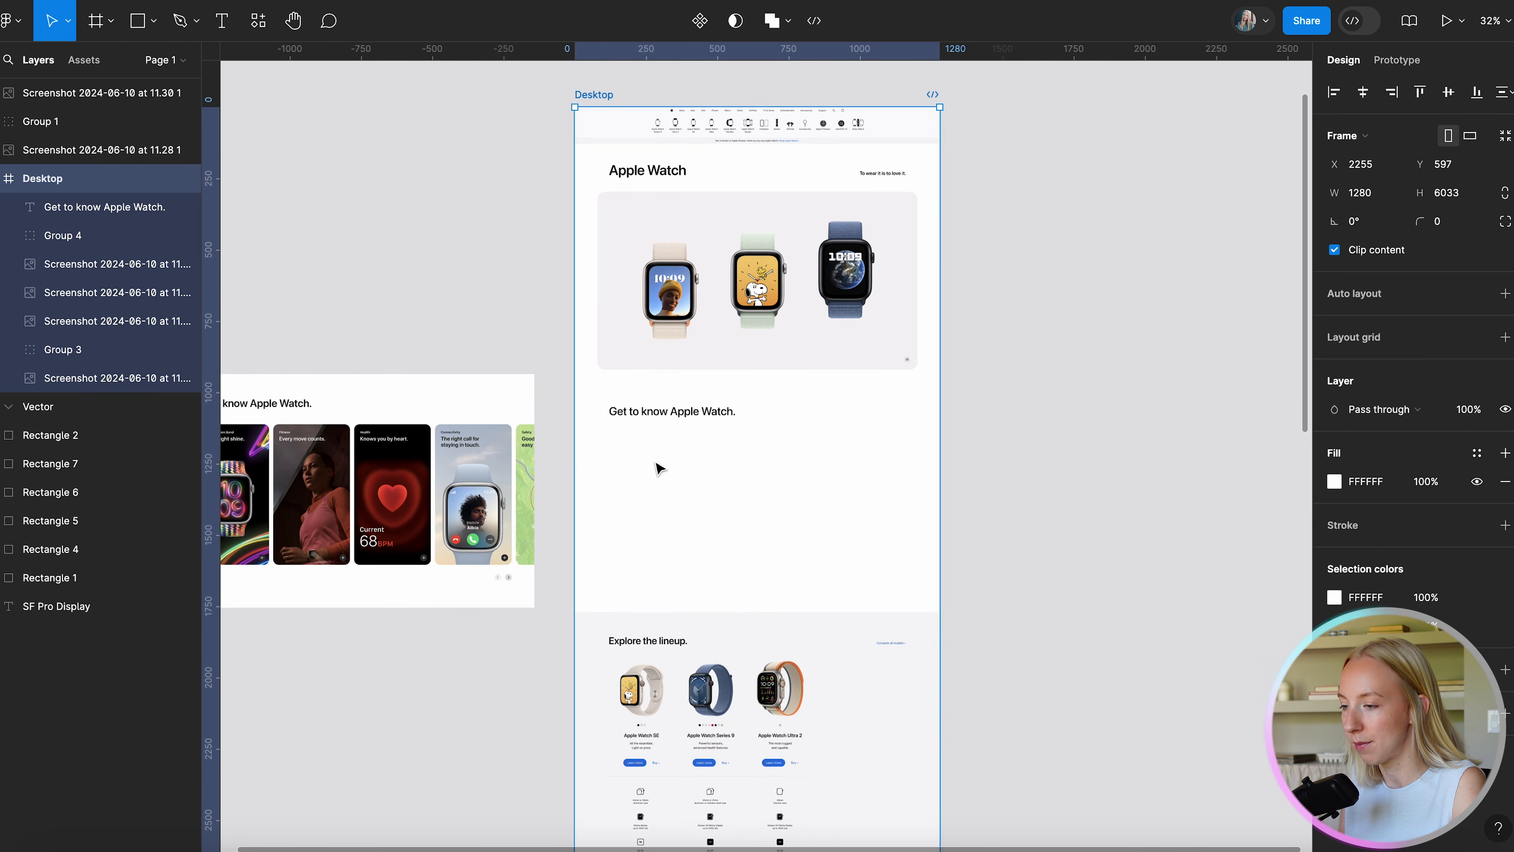
{"action": "scroll", "coordinate": [660, 468], "scroll_direction": "left", "scroll_amount": 2}
{"action": "scroll", "coordinate": [660, 468], "scroll_direction": "down", "scroll_amount": 1}
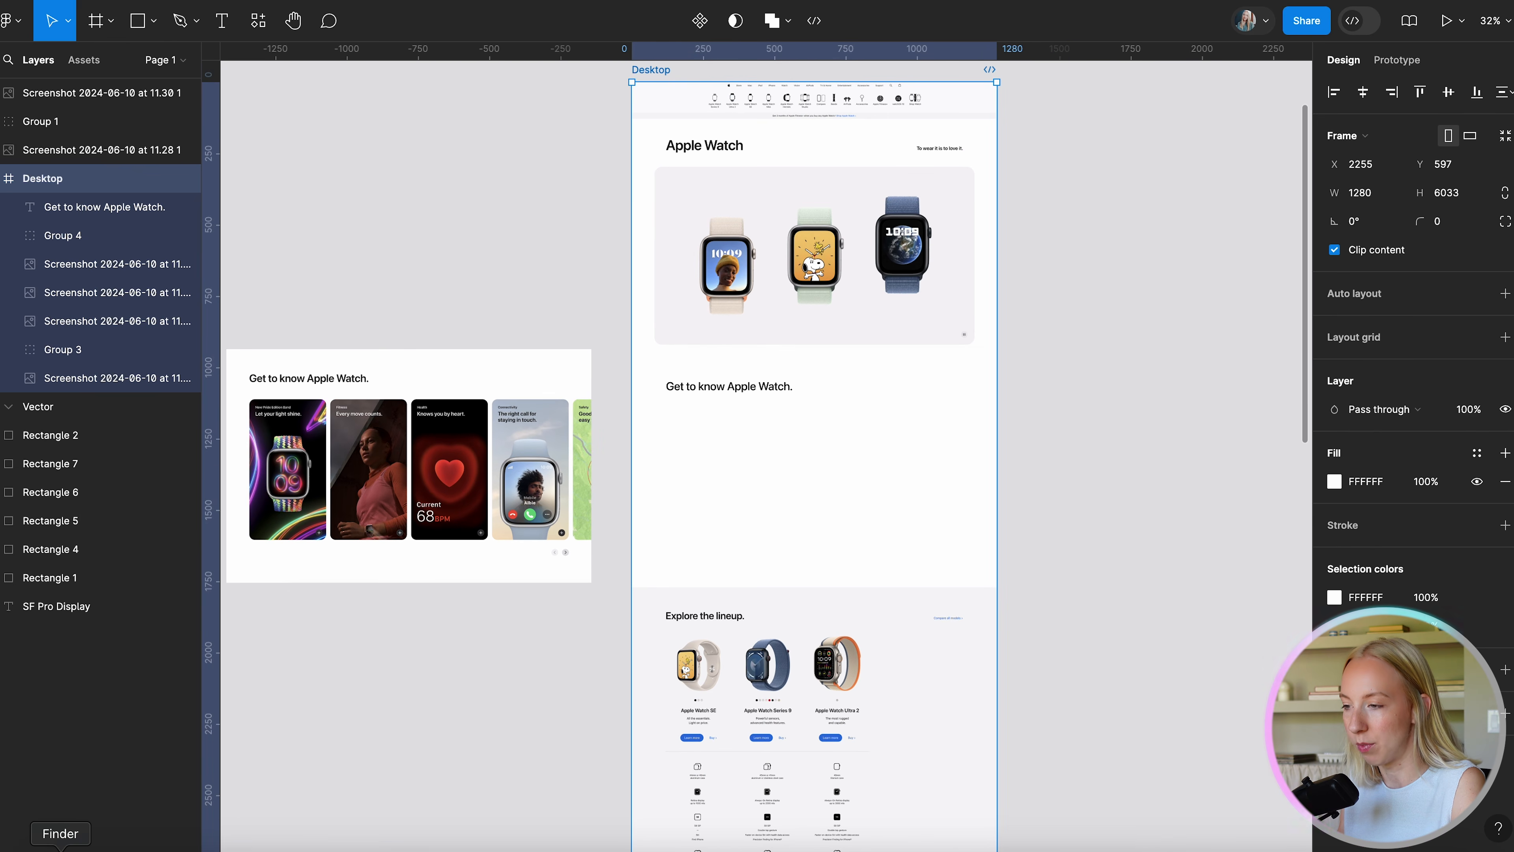
Bring the "Let your light shine." card image from Finder in below the "Get to know Apple Watch." heading and resize it to 224 × 412.
{"action": "left_click", "coordinate": [60, 849]}
{"action": "left_click_drag", "start_coordinate": [590, 136], "coordinate": [752, 508]}
{"action": "scroll", "coordinate": [823, 471], "scroll_direction": "up", "scroll_amount": 3}
{"action": "left_click_drag", "start_coordinate": [785, 680], "coordinate": [710, 539]}
Duplicate the card image four times to the right at Y 1136 with 18 px gaps, forming a row of five.
{"action": "left_click_drag", "start_coordinate": [674, 476], "coordinate": [791, 487]}
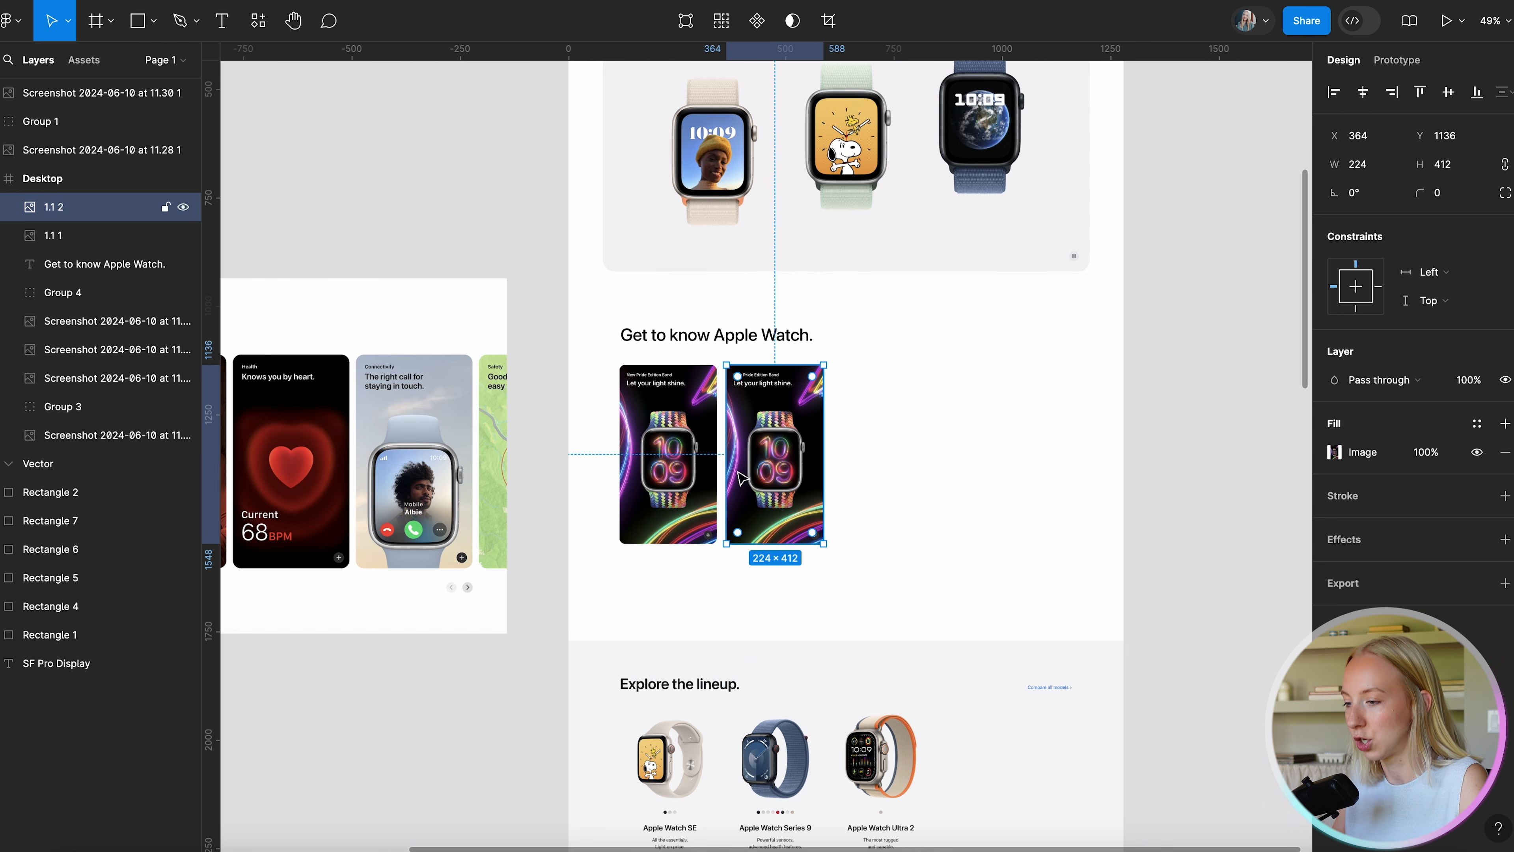
{"action": "left_click_drag", "start_coordinate": [756, 441], "coordinate": [862, 439]}
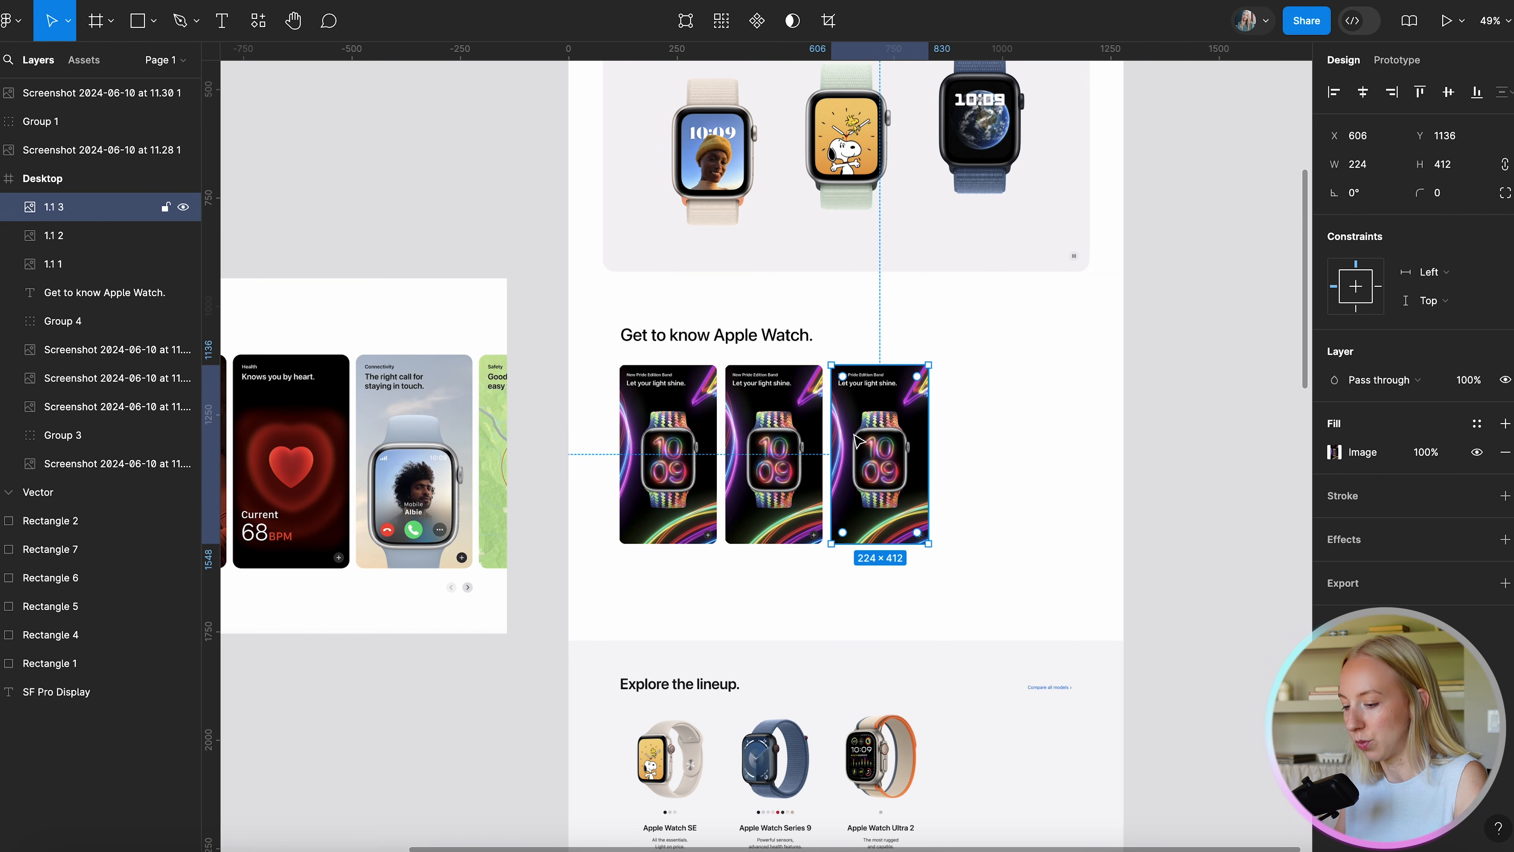
{"action": "key", "text": "ctrl+d"}
{"action": "key", "text": "ctrl+d"}
{"action": "left_click", "coordinate": [1192, 500]}
{"action": "scroll", "coordinate": [1195, 501], "scroll_direction": "down", "scroll_amount": 4}
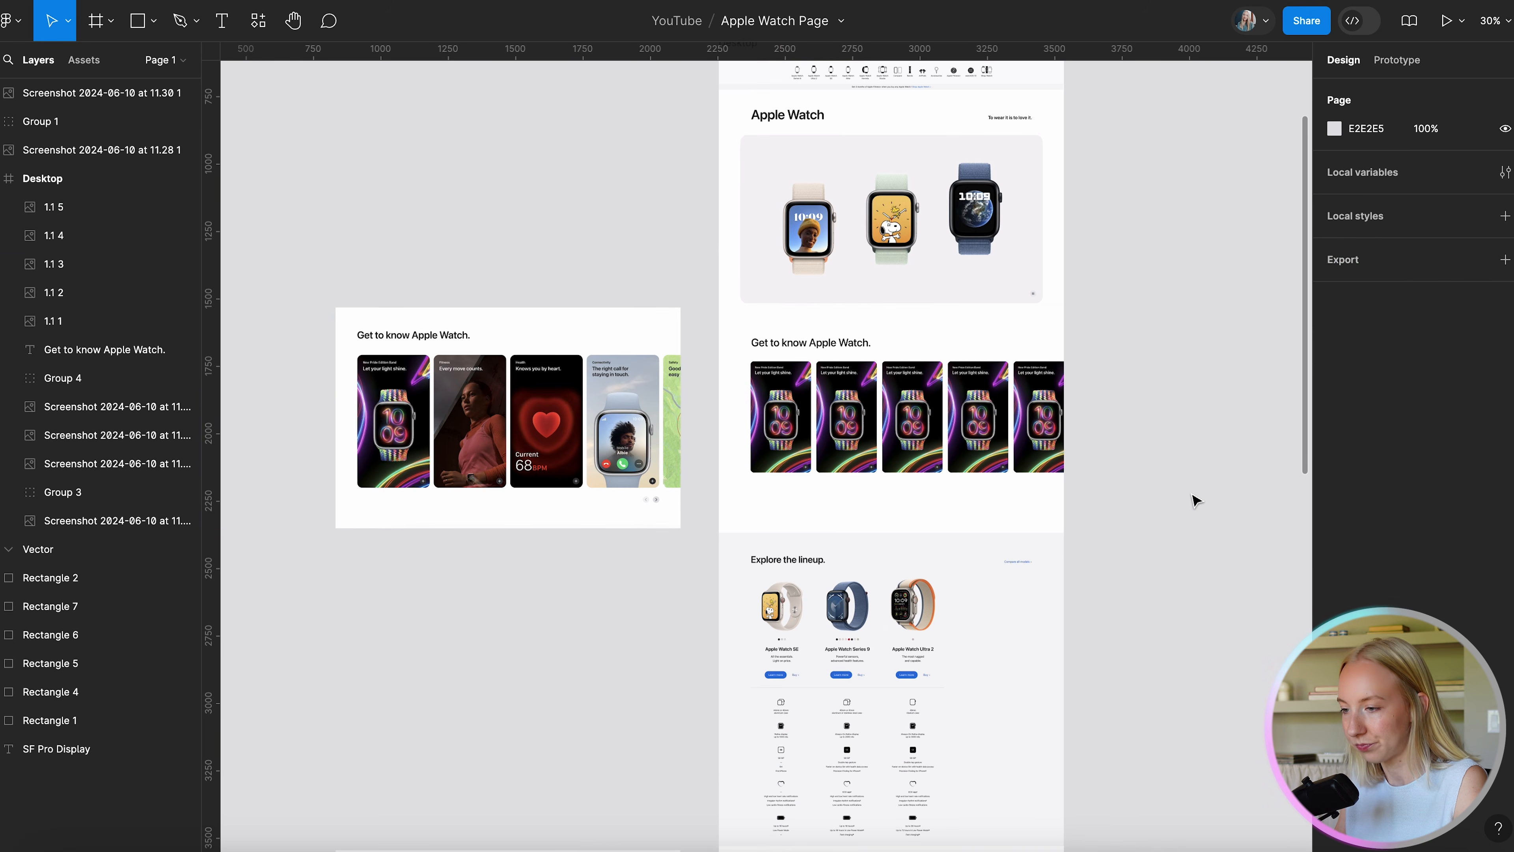
Delete the four duplicated card images, keeping only the first one below the "Get to know Apple Watch." heading.
{"action": "left_click_drag", "start_coordinate": [730, 408], "coordinate": [1118, 490]}
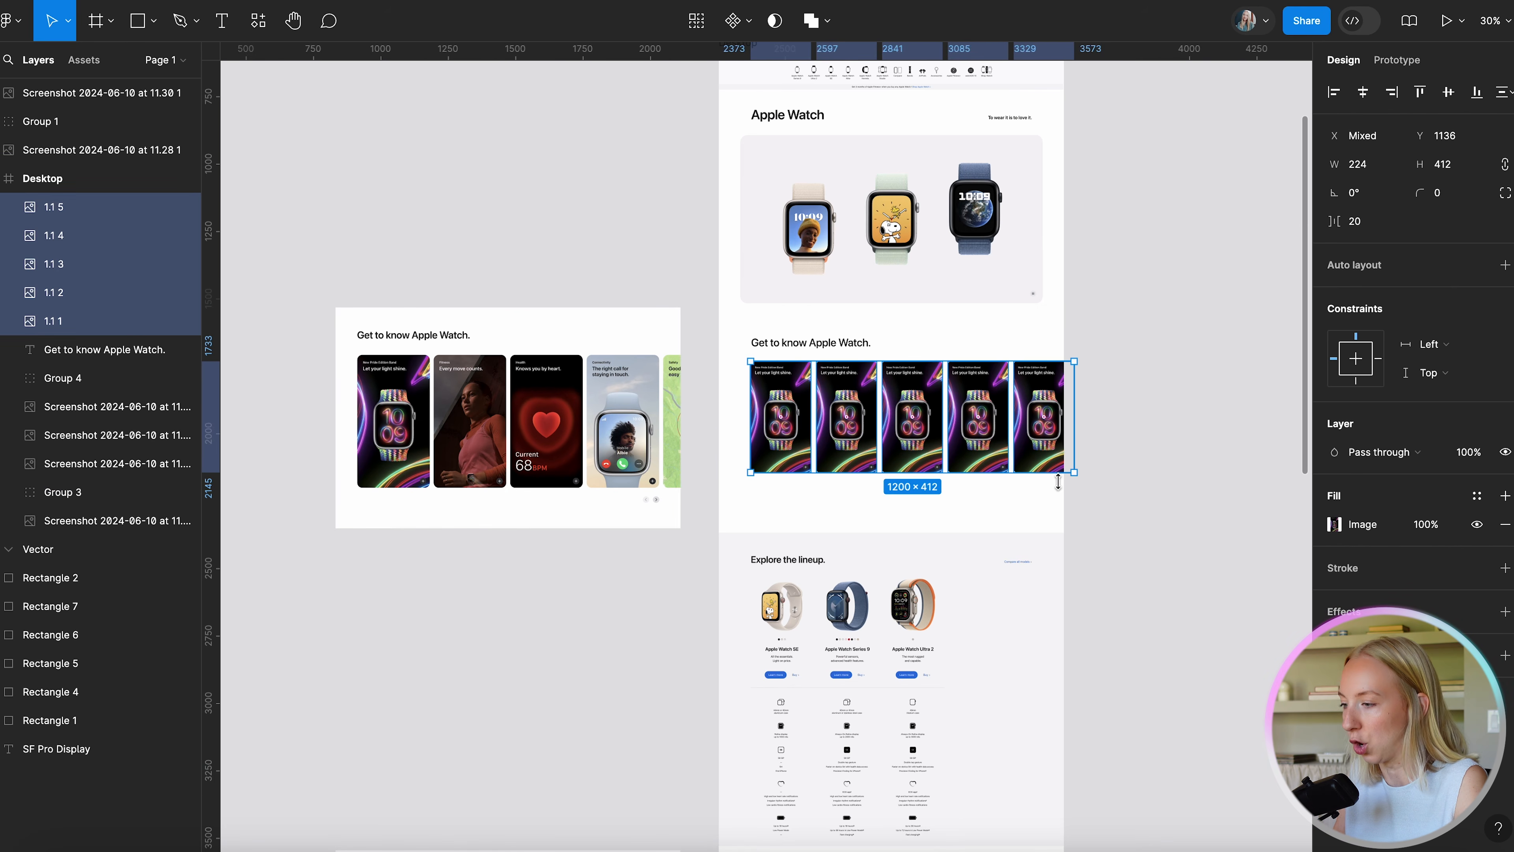
{"action": "left_click_drag", "start_coordinate": [1070, 482], "coordinate": [823, 360]}
{"action": "left_click", "coordinate": [1114, 540]}
{"action": "key", "text": "Delete"}
{"action": "scroll", "coordinate": [865, 401], "scroll_direction": "up", "scroll_amount": 5}
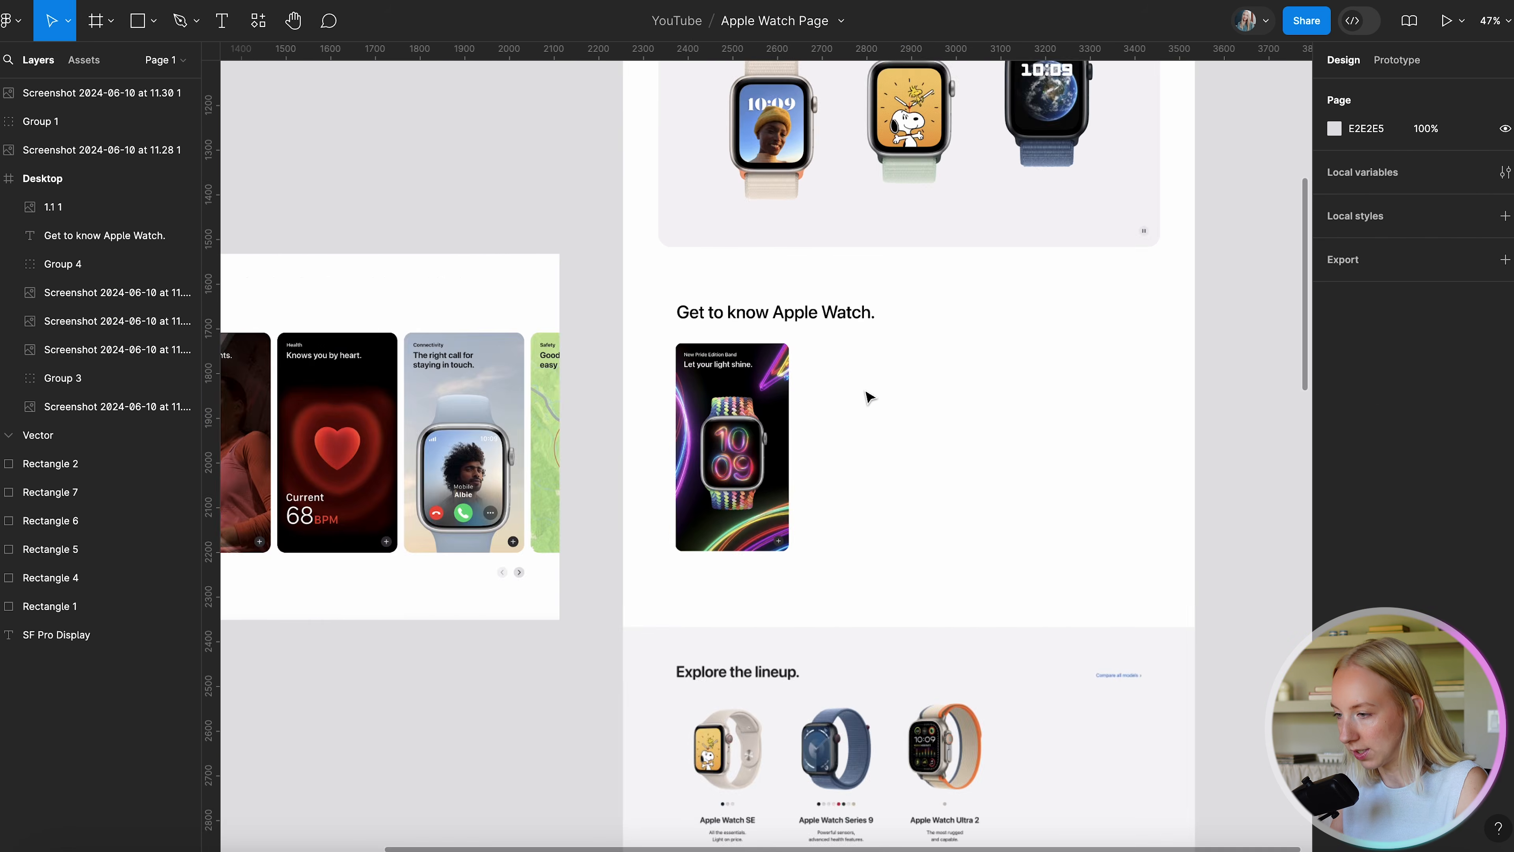
Enlarge the remaining card image to about 253 × 465, keeping its upper-left corner at X 118, Y 1136.
{"action": "left_click", "coordinate": [670, 406]}
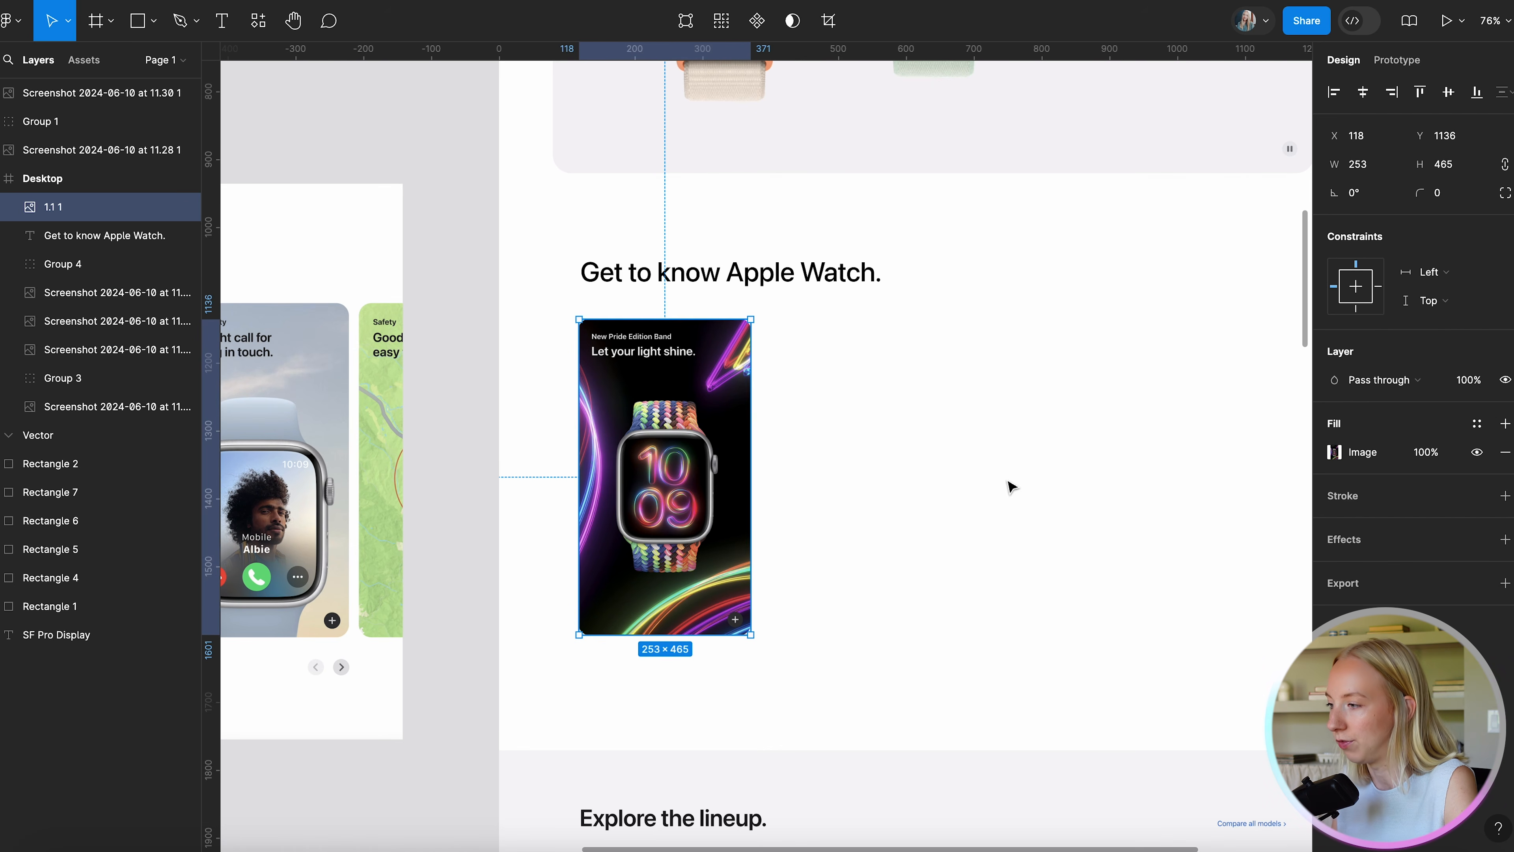
{"action": "scroll", "coordinate": [811, 420], "scroll_direction": "down", "scroll_amount": 4}
{"action": "left_click", "coordinate": [828, 435]}
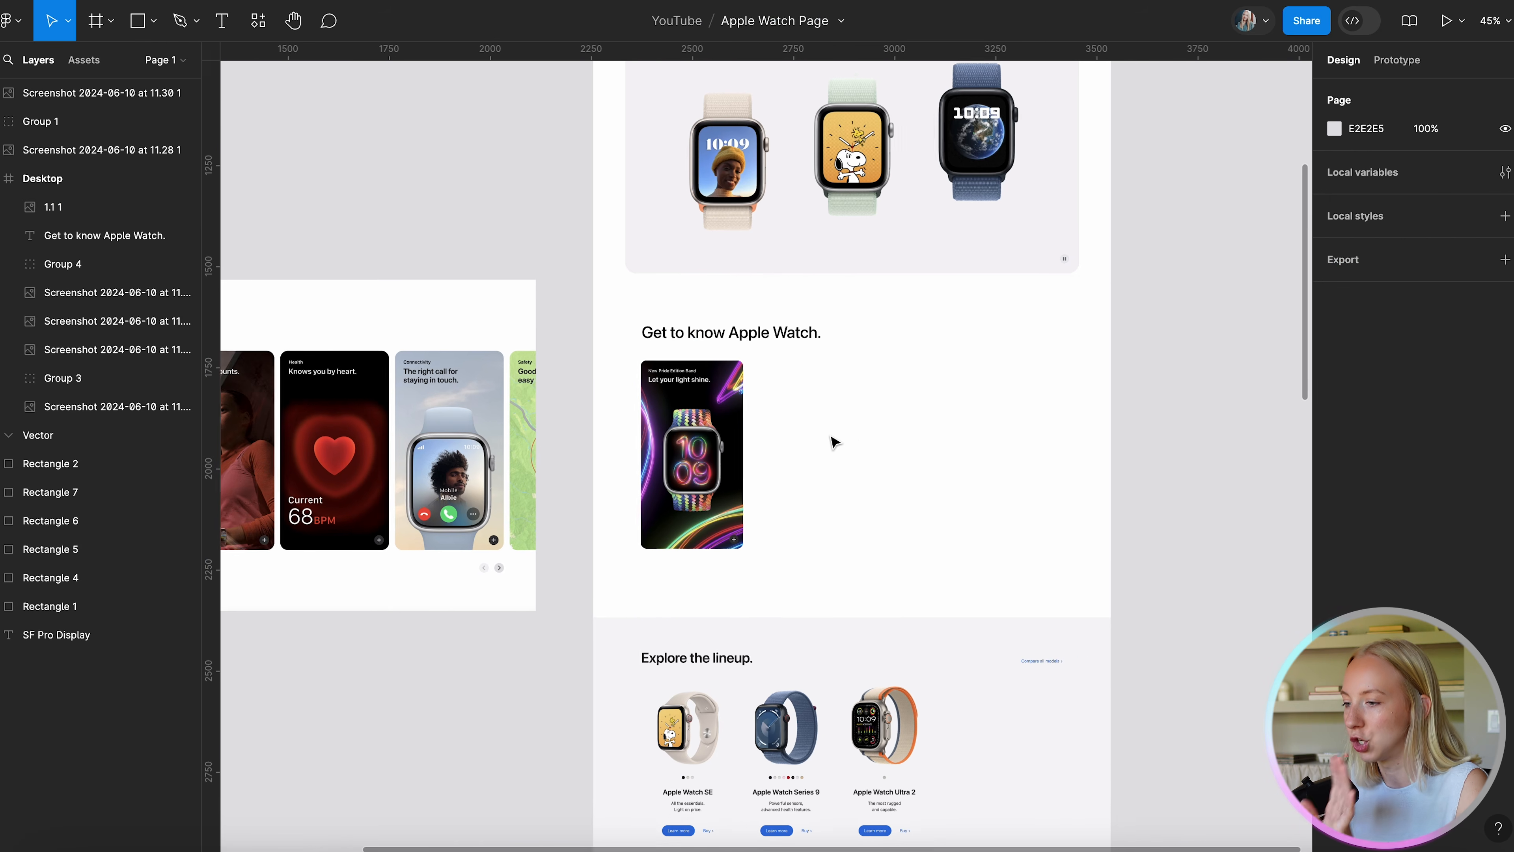
Draw a new frame about 446 × 627 on the empty canvas to the right of the Desktop frame.
{"action": "scroll", "coordinate": [832, 440], "scroll_direction": "right", "scroll_amount": 2}
{"action": "scroll", "coordinate": [834, 441], "scroll_direction": "down", "scroll_amount": 4}
{"action": "scroll", "coordinate": [833, 441], "scroll_direction": "right", "scroll_amount": 3}
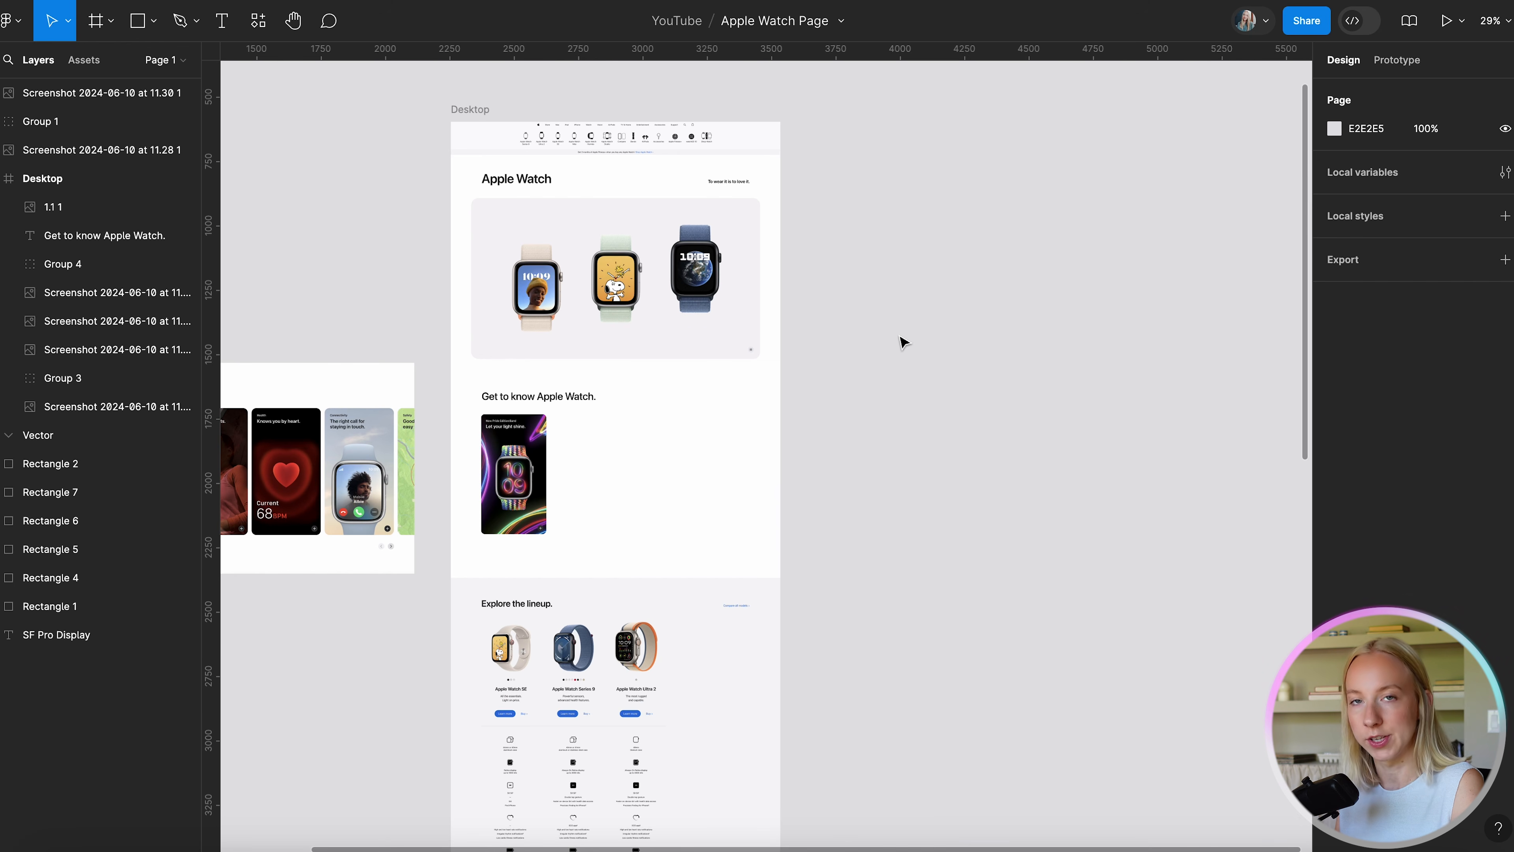
{"action": "key", "text": "f"}
{"action": "left_click_drag", "start_coordinate": [870, 306], "coordinate": [986, 468]}
{"action": "scroll", "coordinate": [1014, 379], "scroll_direction": "up", "scroll_amount": 5}
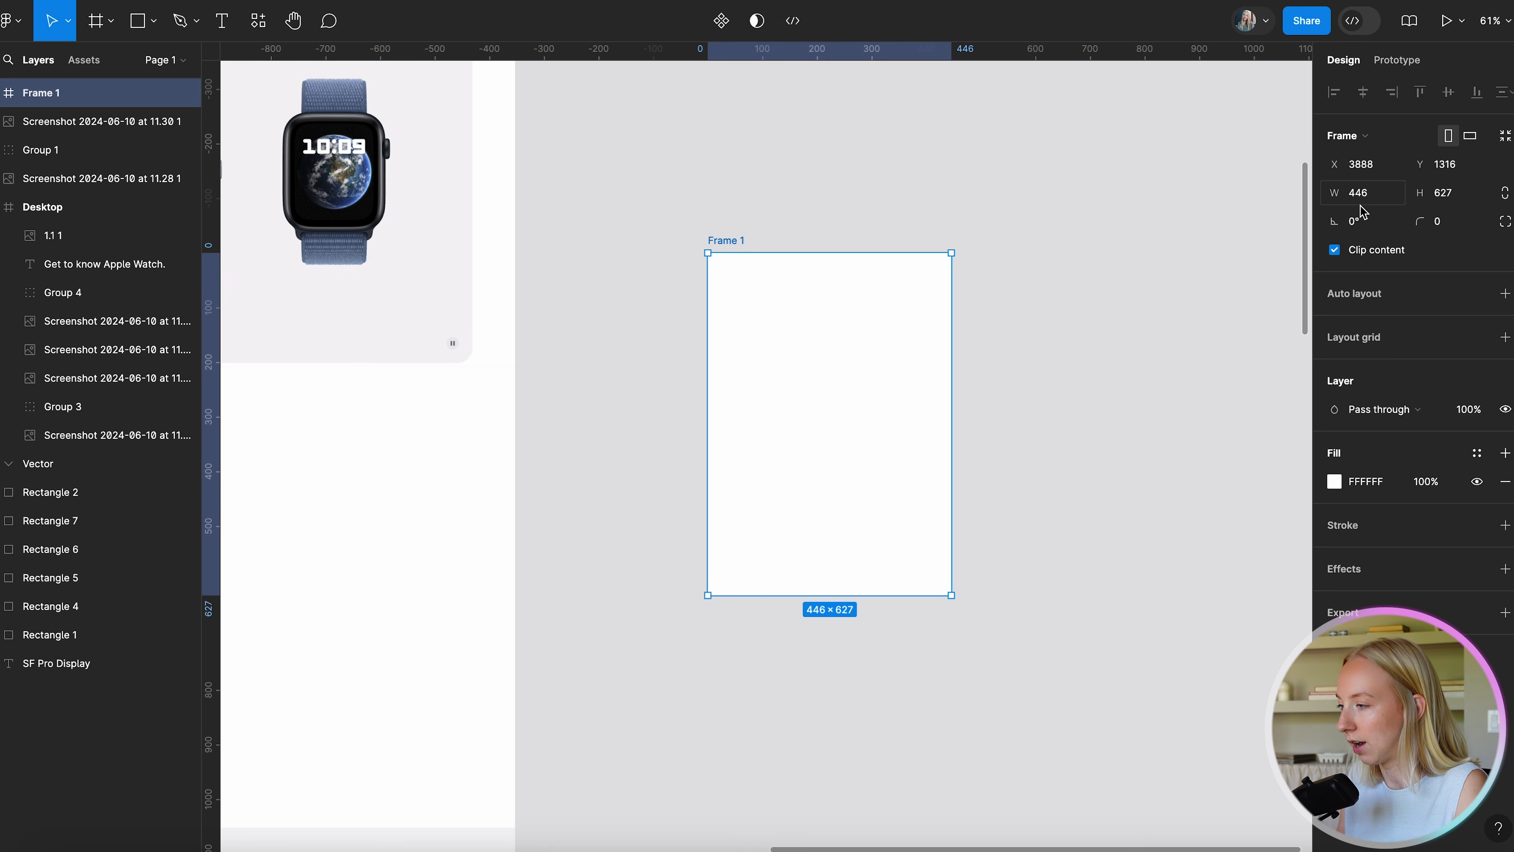
Set the new frame's width to 260.
{"action": "left_click", "coordinate": [1362, 197]}
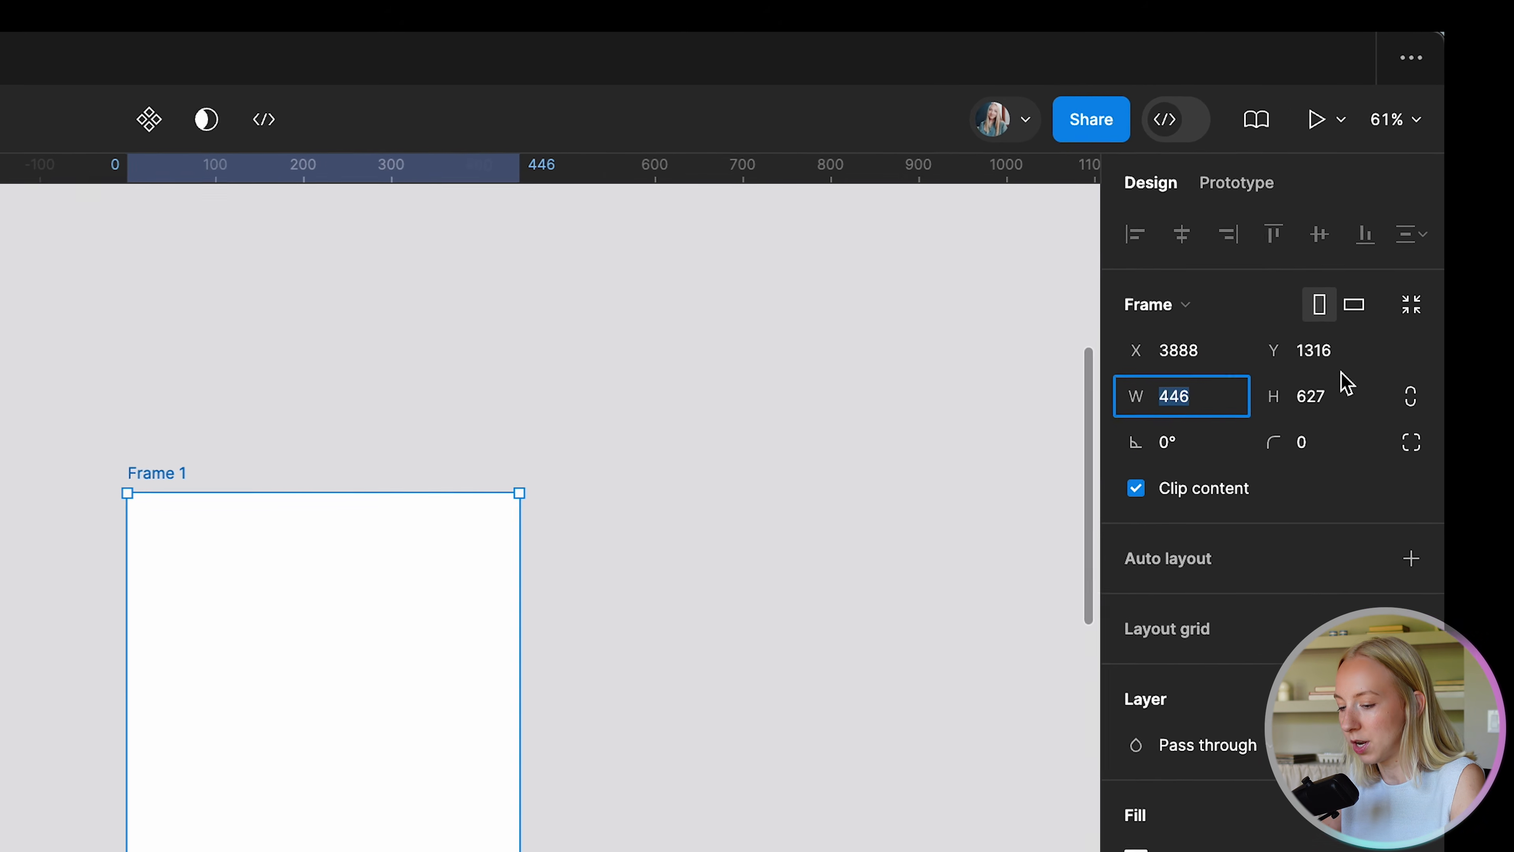
{"action": "type", "text": "260"}
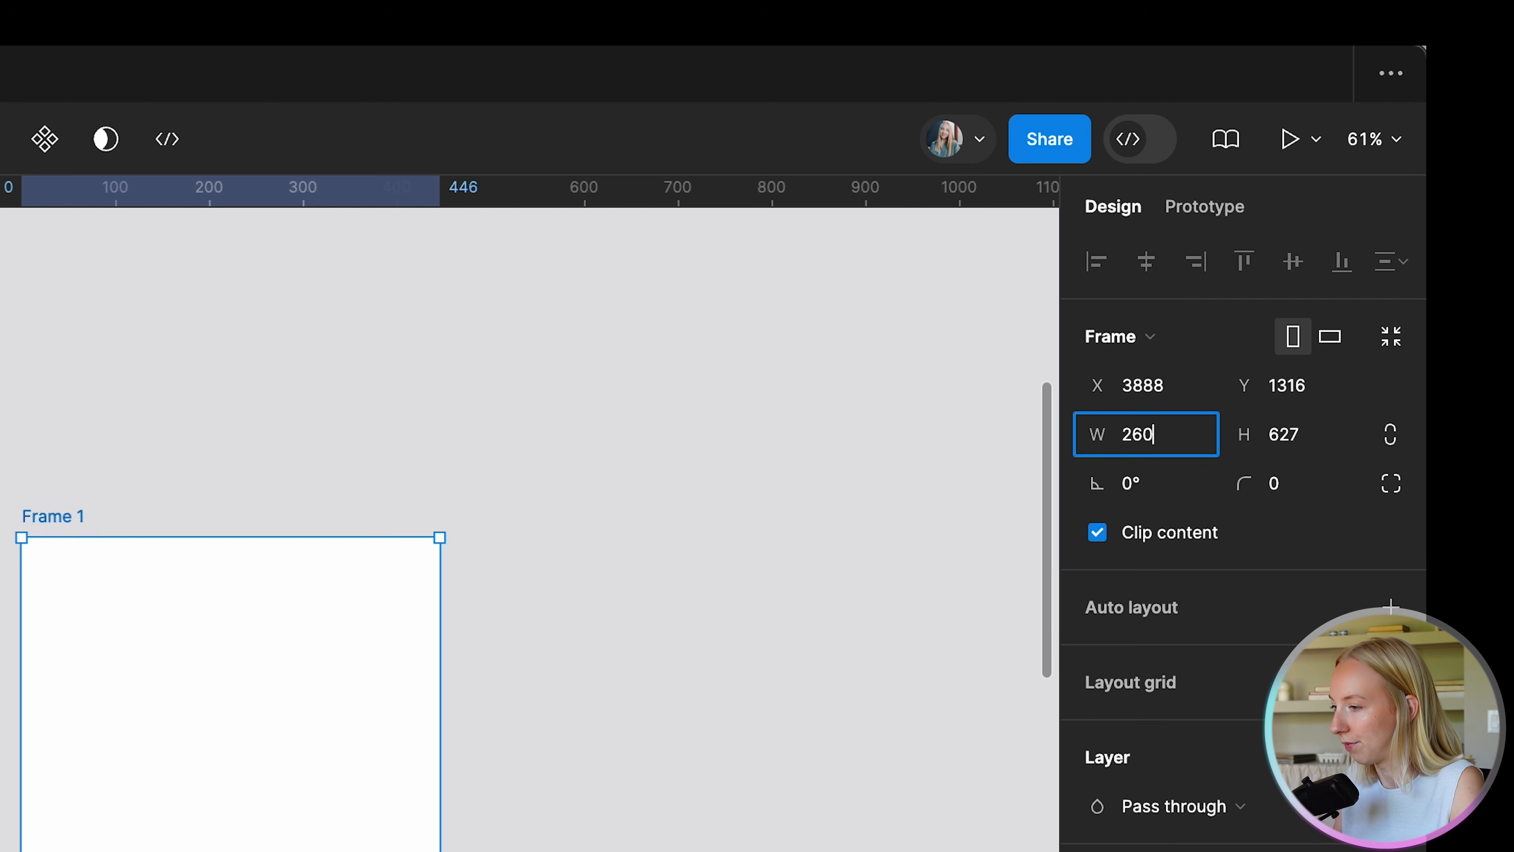
{"action": "key", "text": "Return"}
{"action": "left_click", "coordinate": [663, 727]}
Move the "Let your light shine." card image from the Desktop page into the new frame at X 0, Y 0.
{"action": "scroll", "coordinate": [663, 727], "scroll_direction": "down", "scroll_amount": 5}
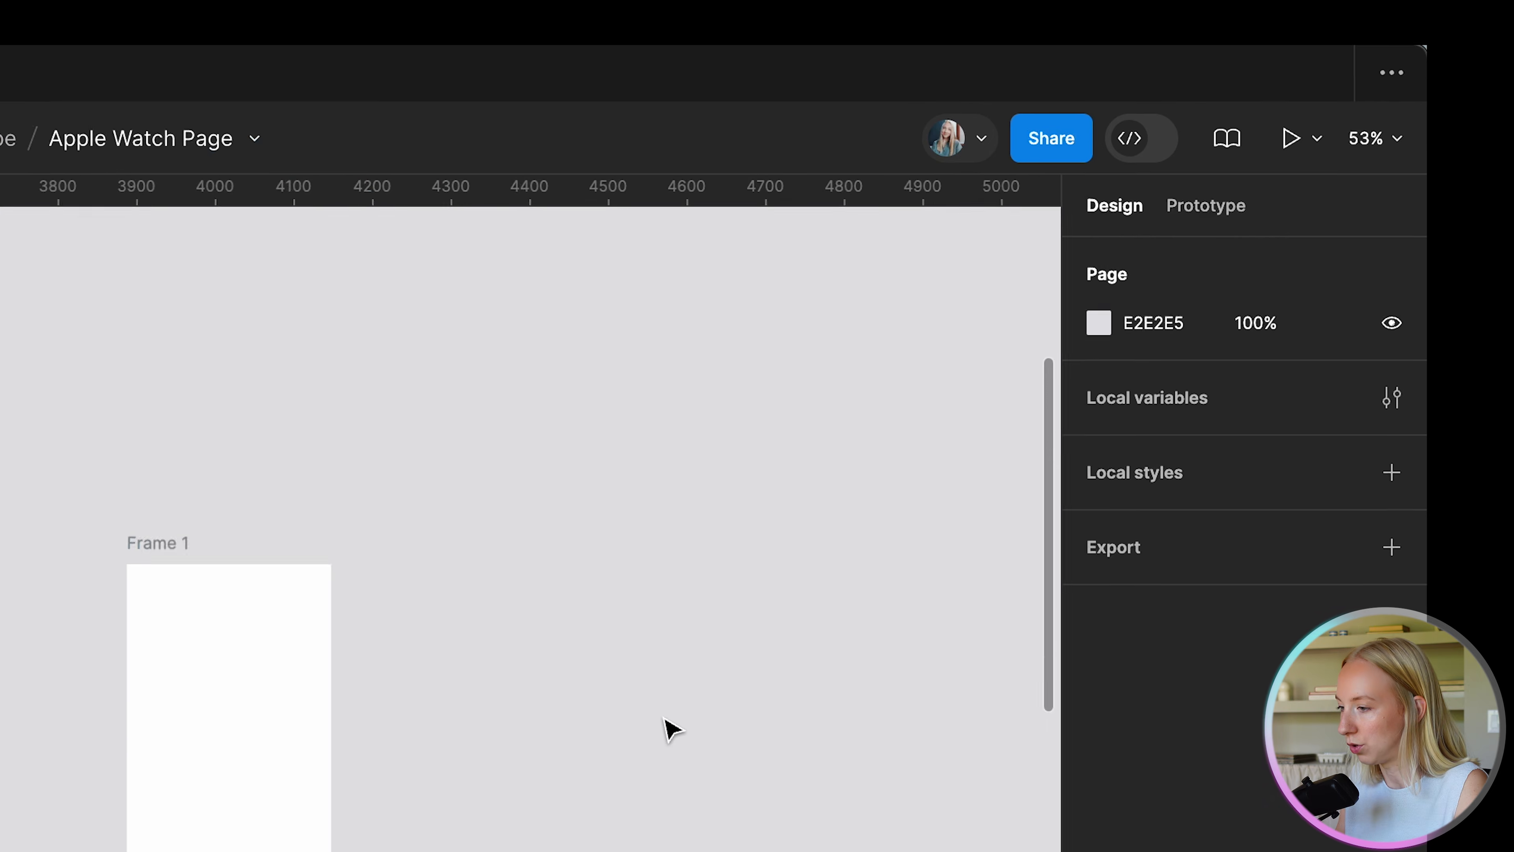
{"action": "left_click", "coordinate": [284, 683]}
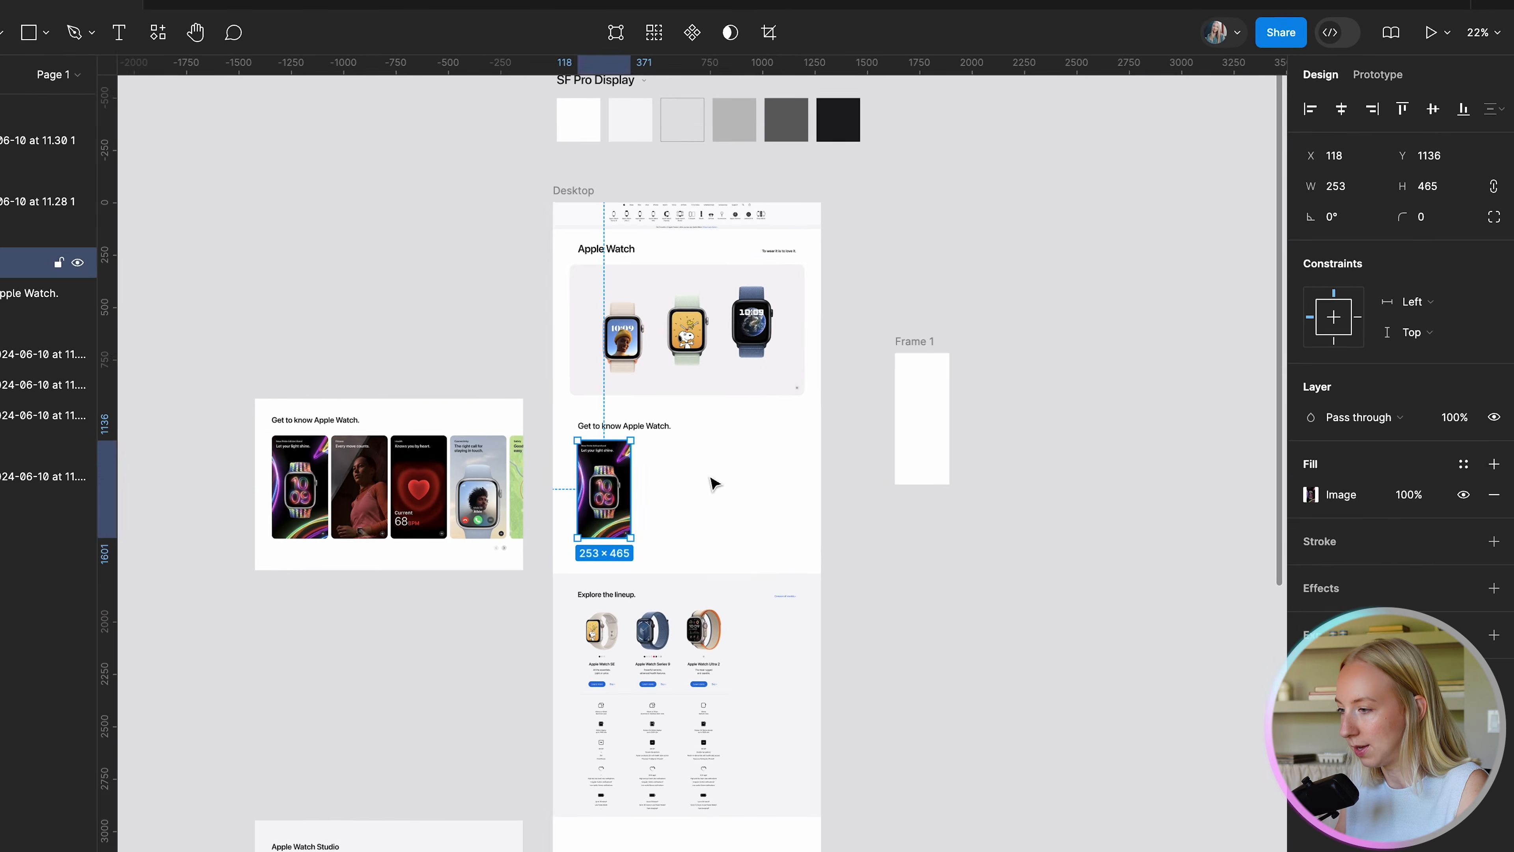
{"action": "left_click_drag", "start_coordinate": [598, 477], "coordinate": [907, 310]}
{"action": "scroll", "coordinate": [939, 407], "scroll_direction": "up", "scroll_amount": 5}
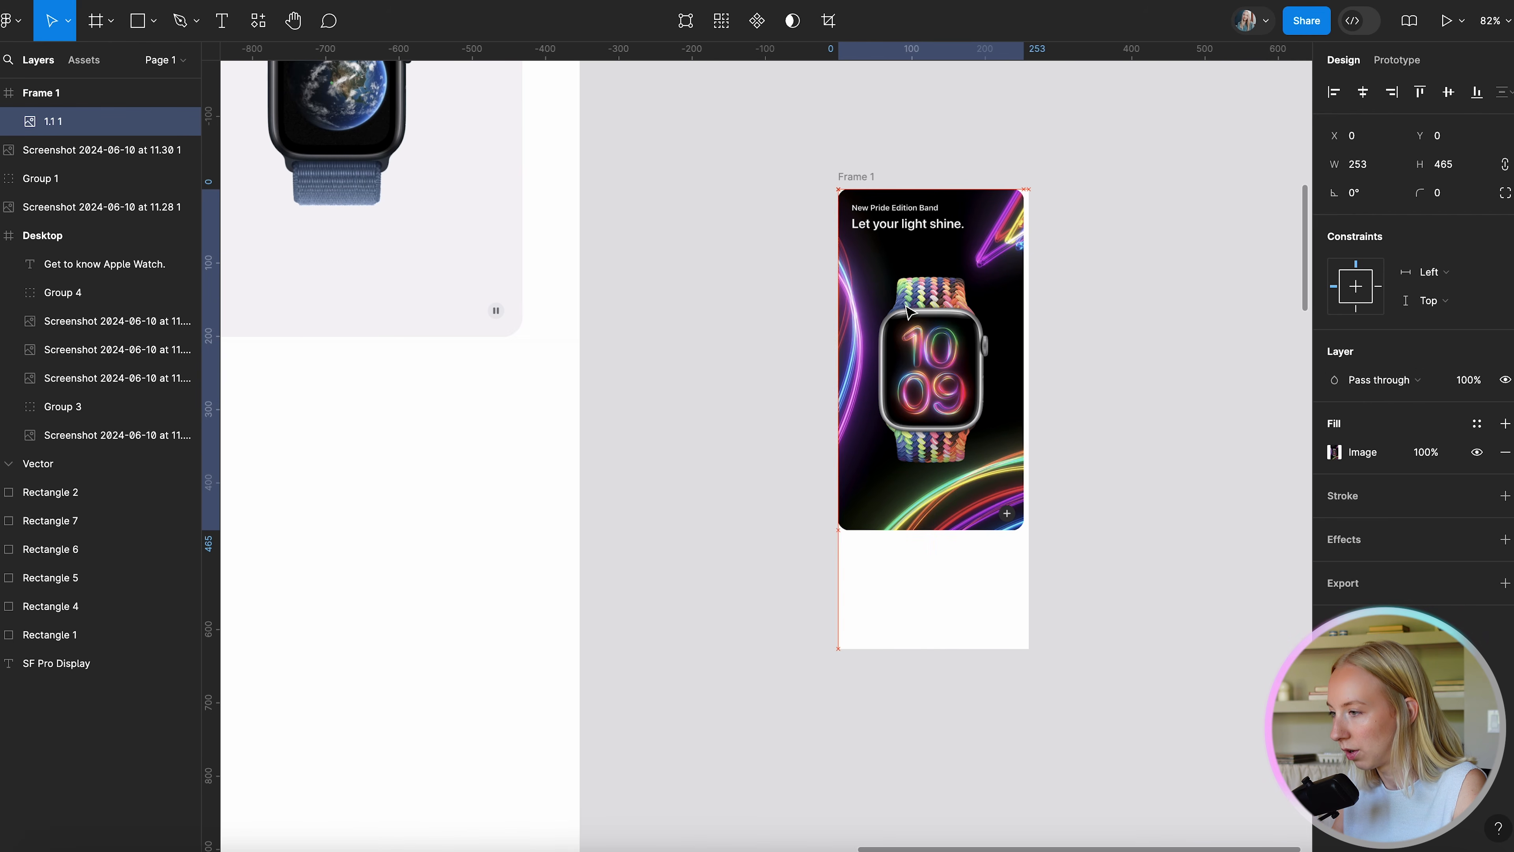
Scale the card image up to 260 × 478 so that it spans the frame's full width.
{"action": "scroll", "coordinate": [1007, 362], "scroll_direction": "up", "scroll_amount": 5}
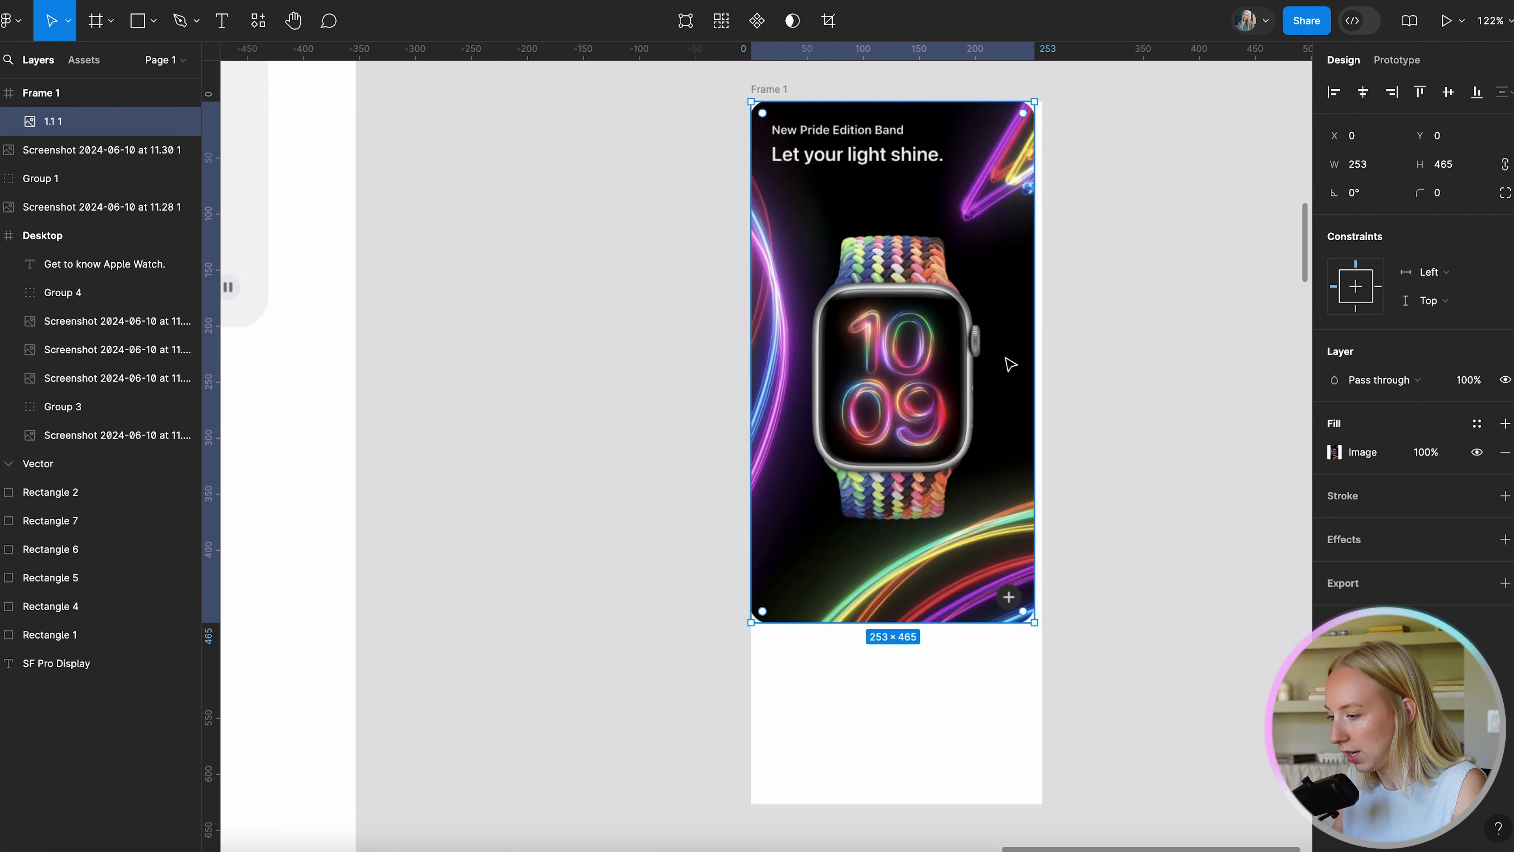
{"action": "left_click_drag", "start_coordinate": [1054, 753], "coordinate": [1061, 755]}
{"action": "scroll", "coordinate": [1062, 754], "scroll_direction": "down", "scroll_amount": 5}
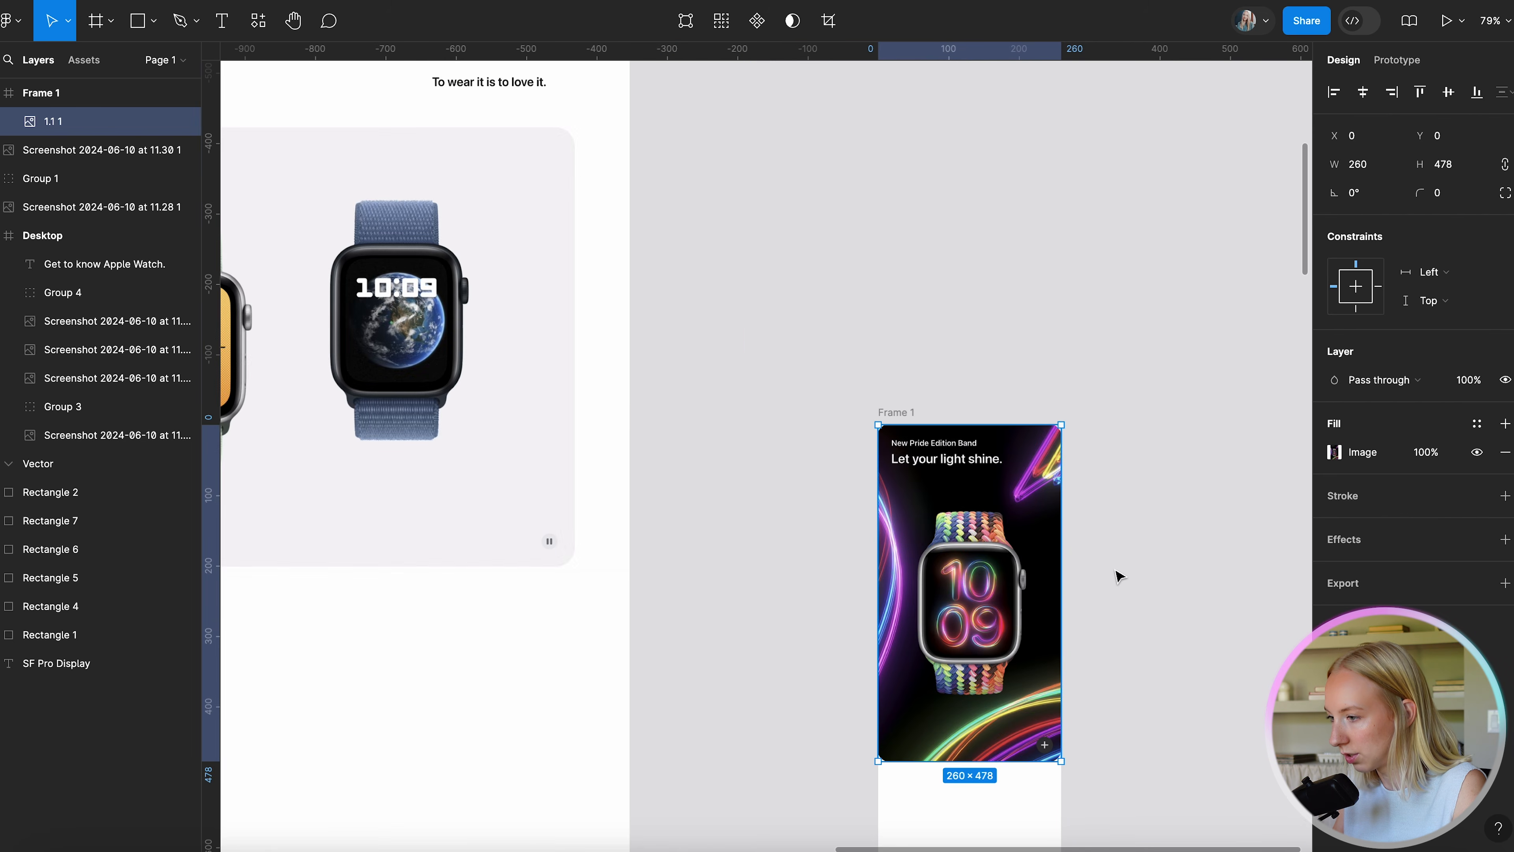
{"action": "left_click", "coordinate": [1076, 527]}
Shorten the new frame to a height of 478 and move the card image out of it to the right.
{"action": "left_click", "coordinate": [896, 410]}
{"action": "scroll", "coordinate": [901, 409], "scroll_direction": "down", "scroll_amount": 3}
{"action": "left_click_drag", "start_coordinate": [909, 759], "coordinate": [906, 654]}
{"action": "left_click", "coordinate": [1014, 645]}
{"action": "left_click_drag", "start_coordinate": [927, 385], "coordinate": [1182, 418]}
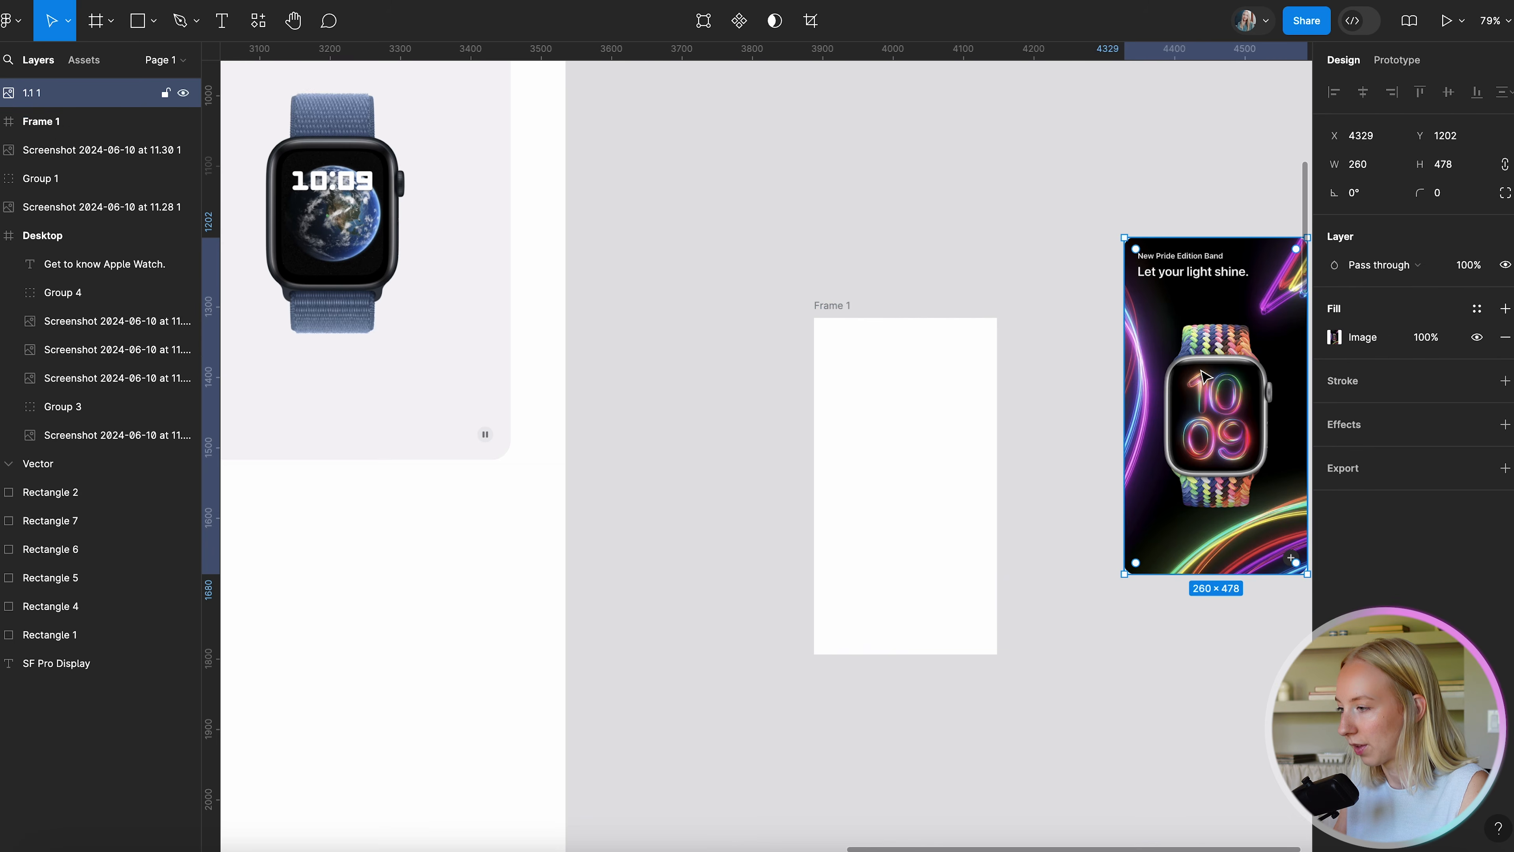
{"action": "scroll", "coordinate": [1203, 375], "scroll_direction": "down", "scroll_amount": 3}
{"action": "key", "text": "Delete"}
{"action": "scroll", "coordinate": [853, 300], "scroll_direction": "up", "scroll_amount": 5}
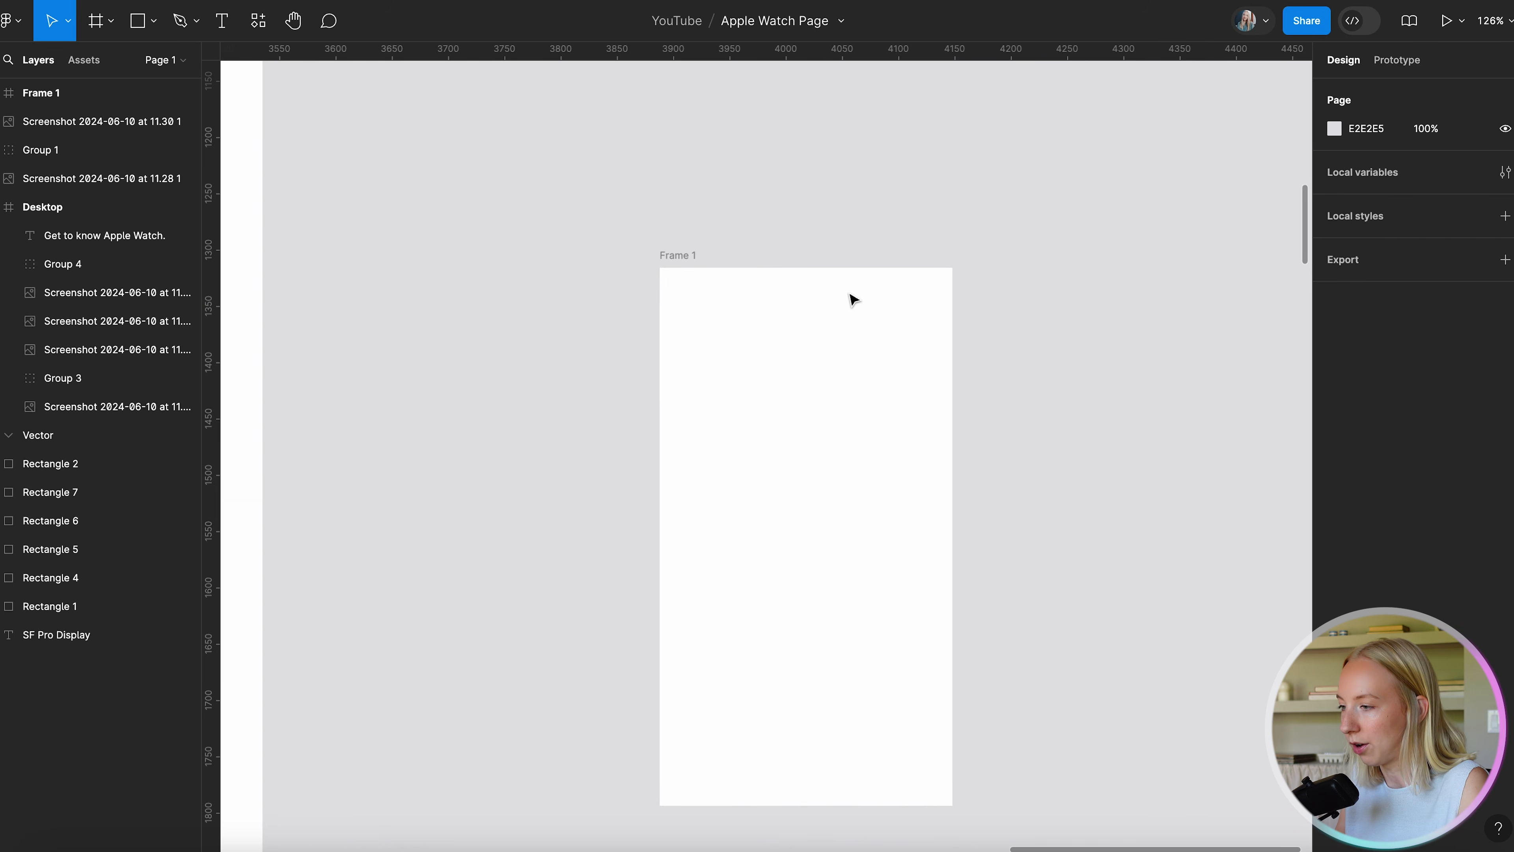
{"action": "key", "text": "ctrl+z"}
Move the card image farther right of the empty frame, to about X 4430, Y 1190.
{"action": "scroll", "coordinate": [848, 298], "scroll_direction": "down", "scroll_amount": 4}
{"action": "left_click_drag", "start_coordinate": [1106, 292], "coordinate": [1173, 285]}
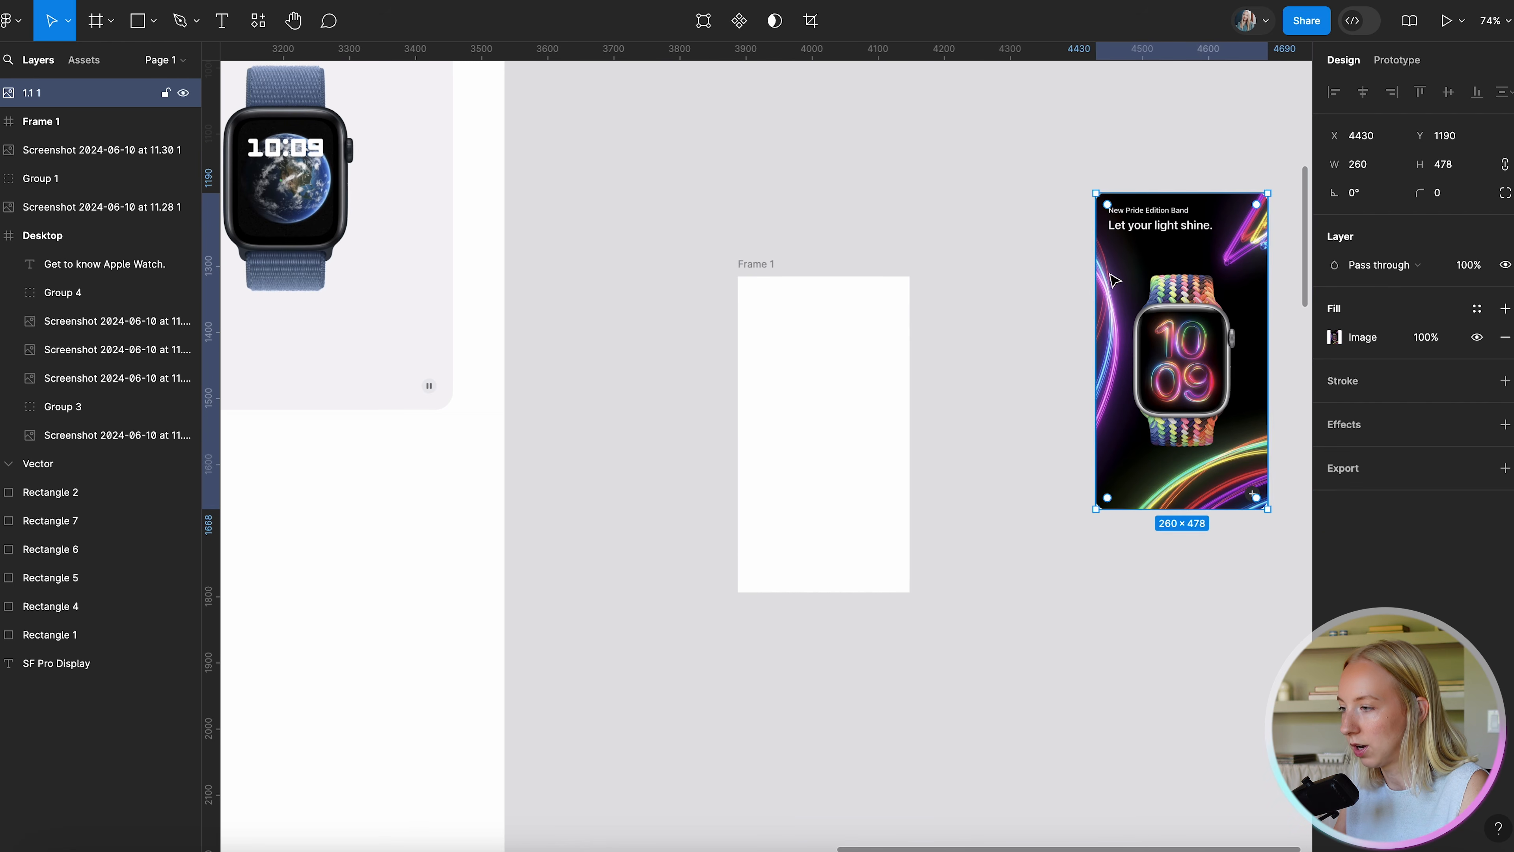
{"action": "left_click", "coordinate": [1024, 258]}
Rename the empty 260 × 478 frame as "Card".
{"action": "scroll", "coordinate": [949, 351], "scroll_direction": "up", "scroll_amount": 4}
{"action": "scroll", "coordinate": [950, 350], "scroll_direction": "right", "scroll_amount": 1}
{"action": "left_click", "coordinate": [629, 221]}
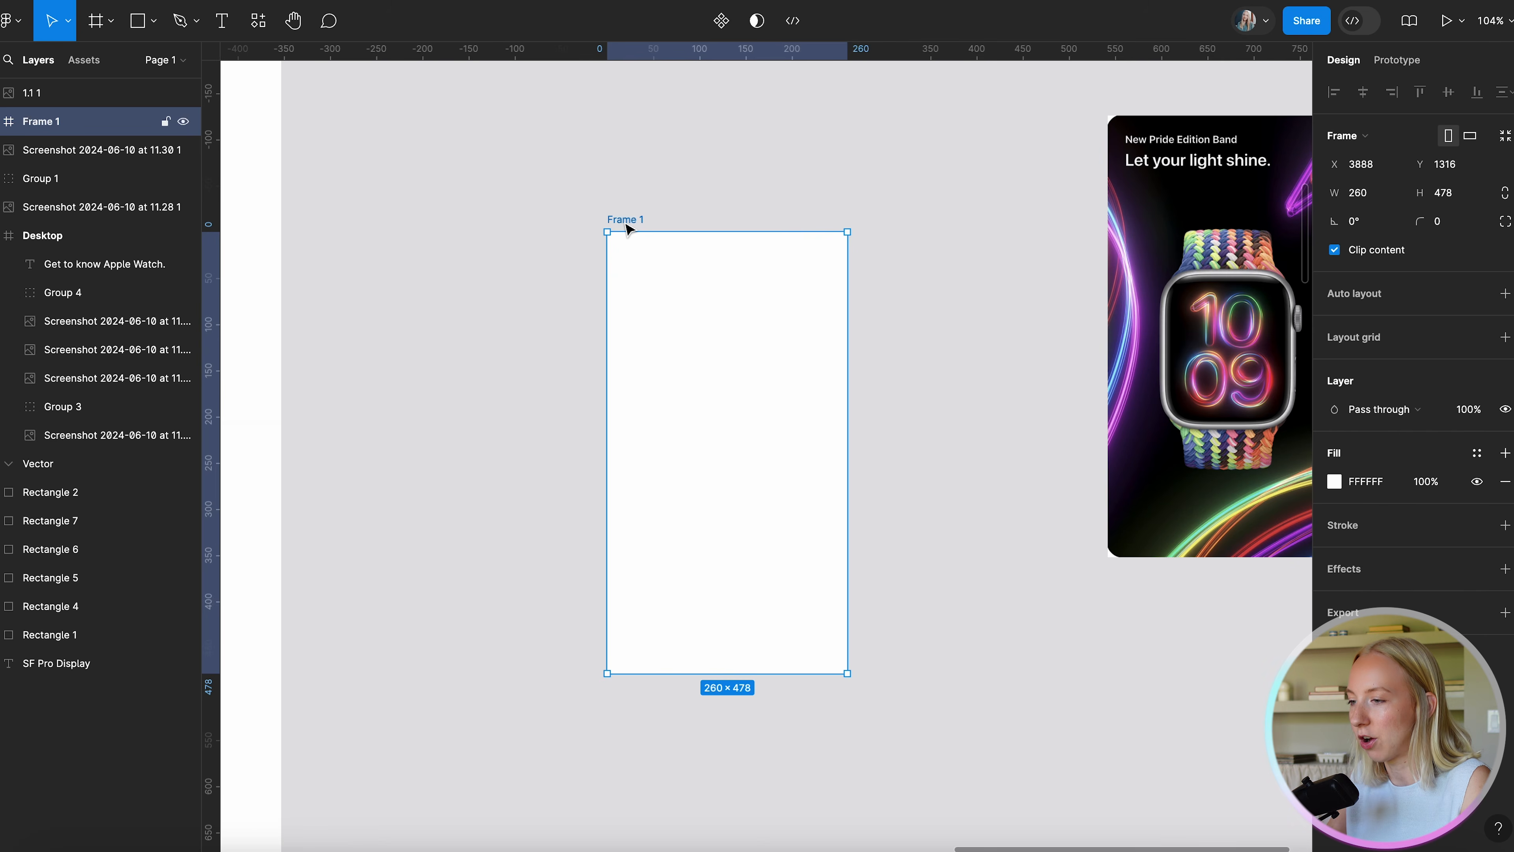
{"action": "key", "text": "shift+c"}
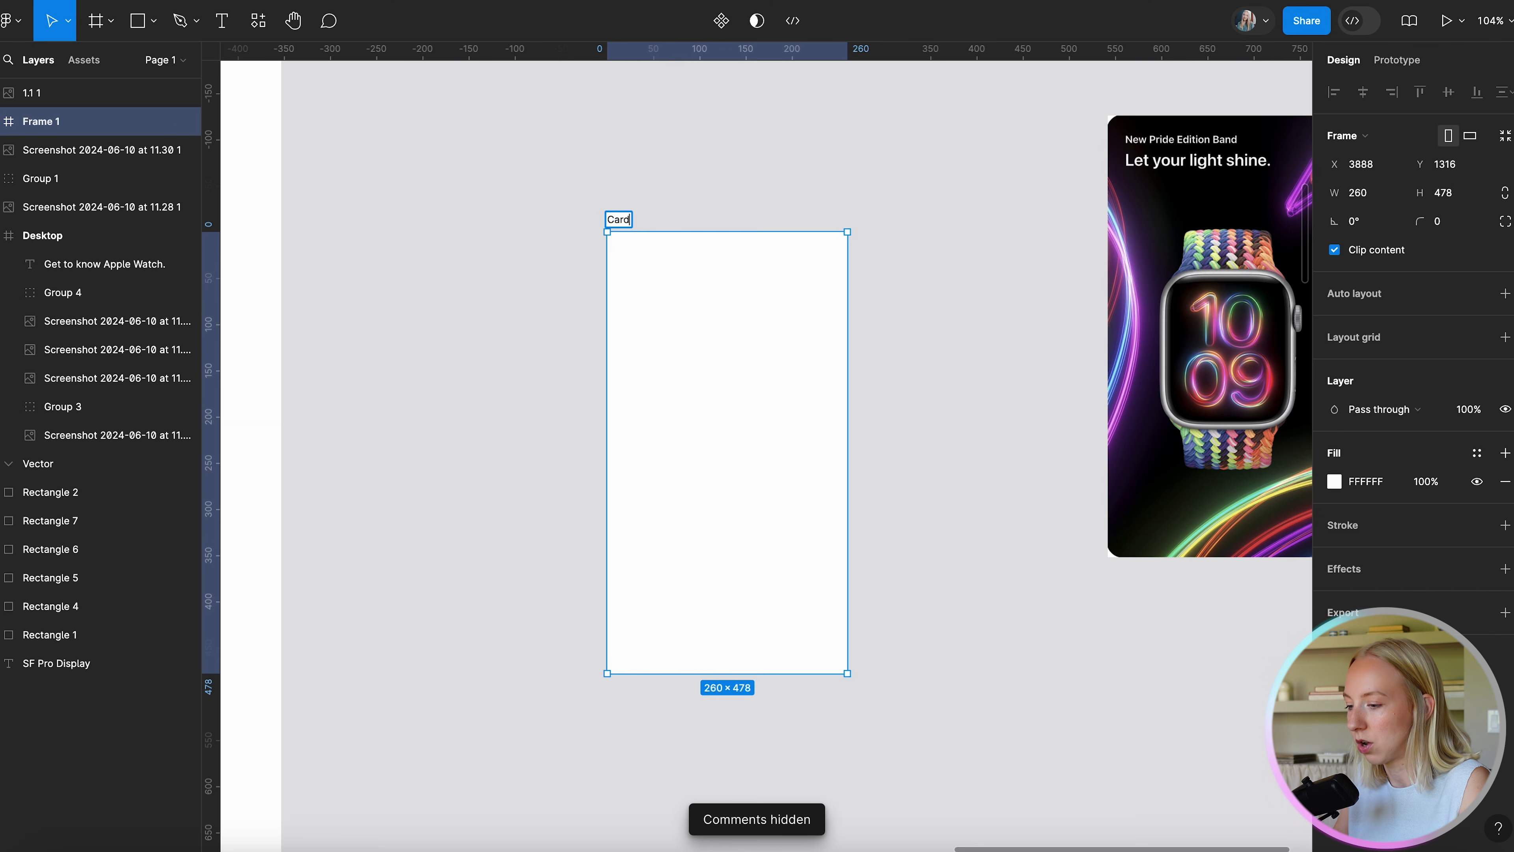
{"action": "type", "text": "Card"}
{"action": "left_click", "coordinate": [693, 182]}
Set the Card frame's corner radius to 16.
{"action": "scroll", "coordinate": [778, 176], "scroll_direction": "down", "scroll_amount": 5}
{"action": "left_click", "coordinate": [688, 192]}
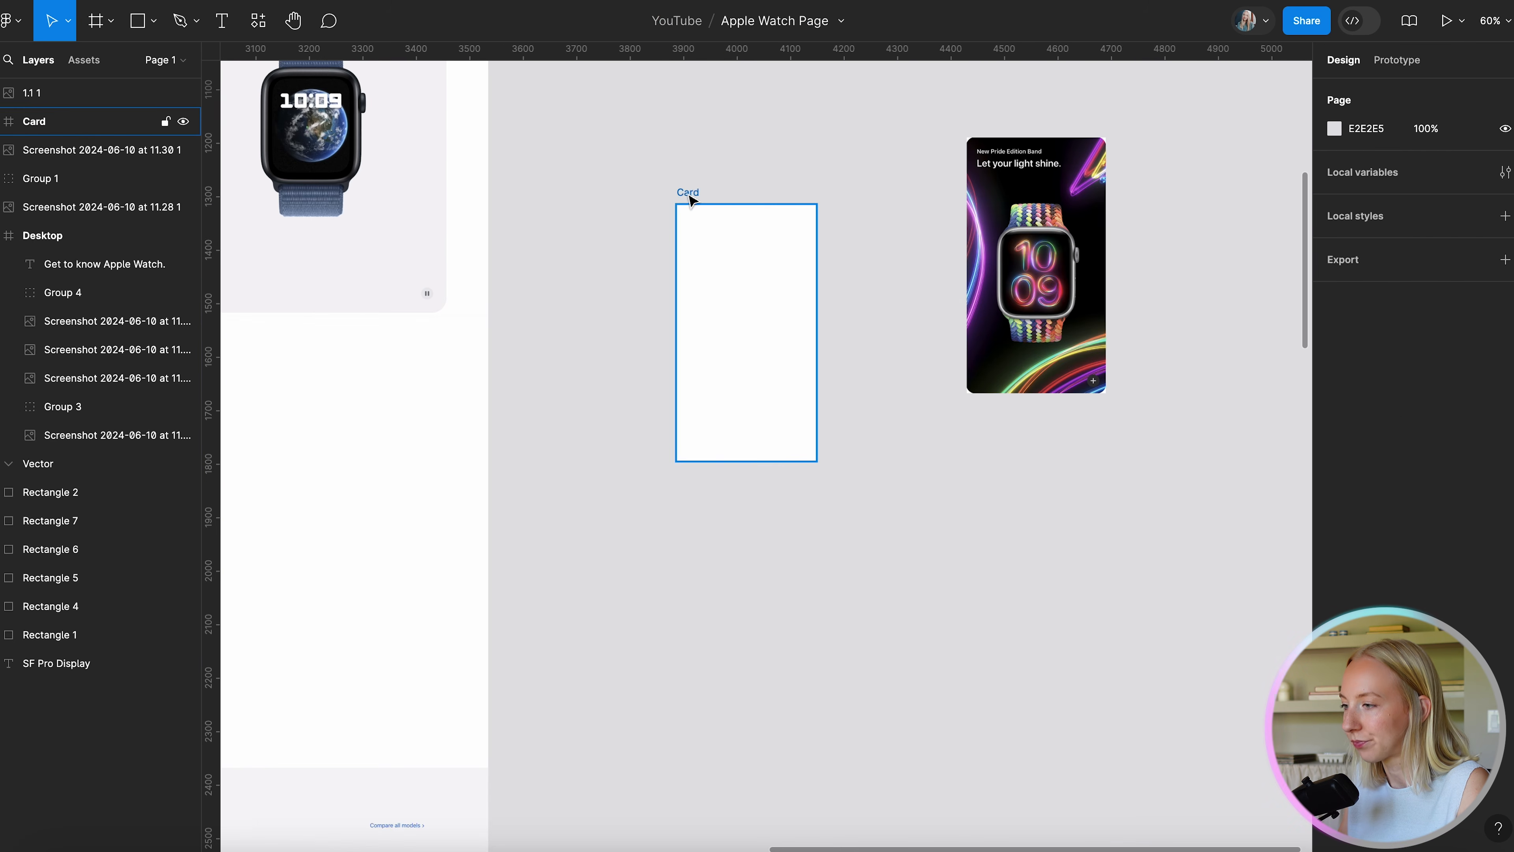
{"action": "left_click", "coordinate": [1444, 224]}
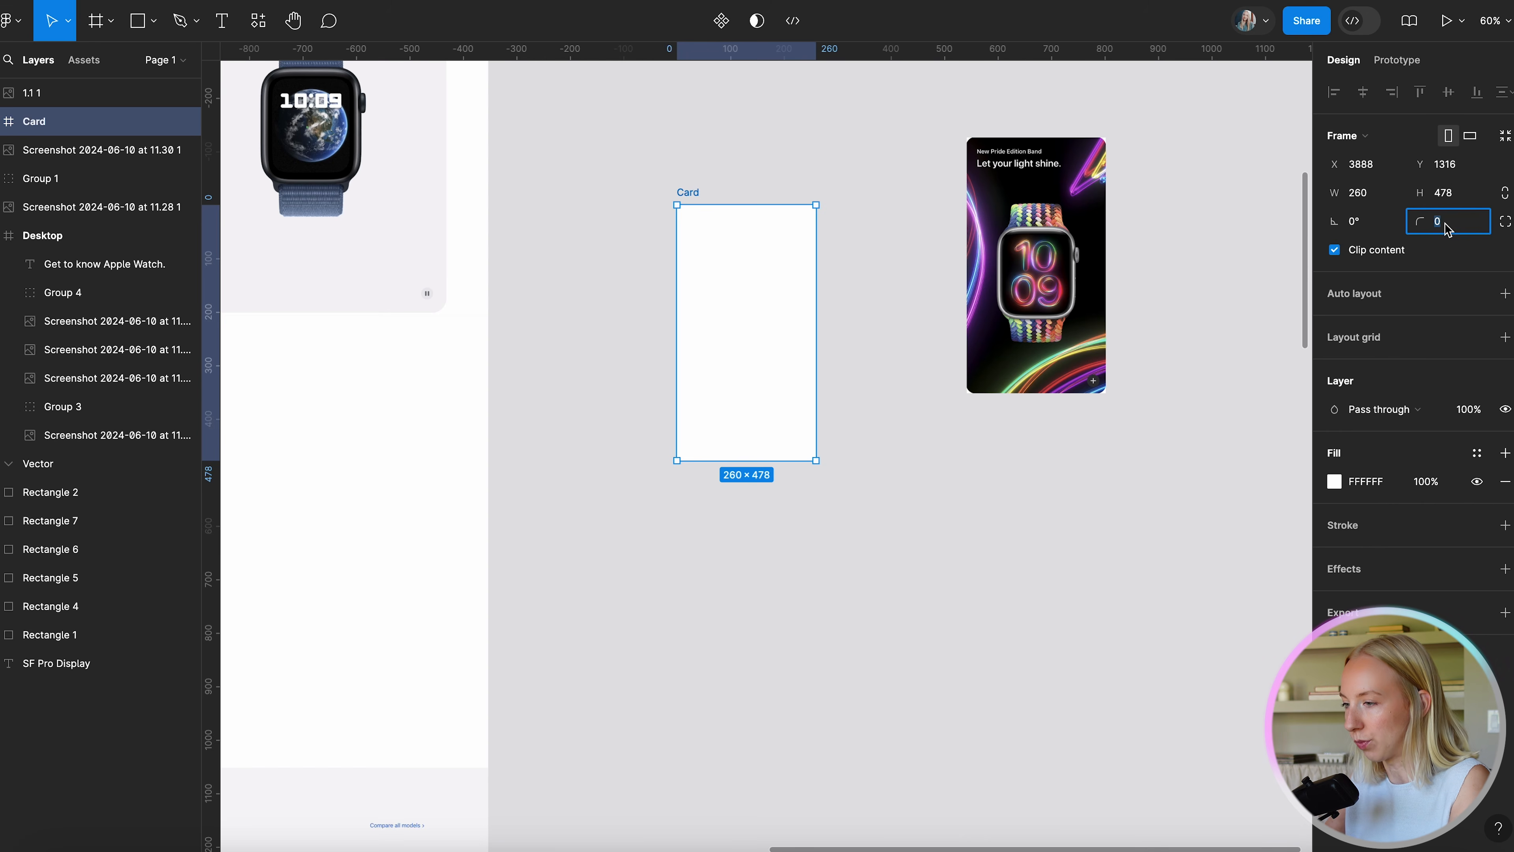
{"action": "left_click", "coordinate": [909, 458]}
{"action": "scroll", "coordinate": [719, 249], "scroll_direction": "up", "scroll_amount": 3}
{"action": "scroll", "coordinate": [720, 249], "scroll_direction": "down", "scroll_amount": 4}
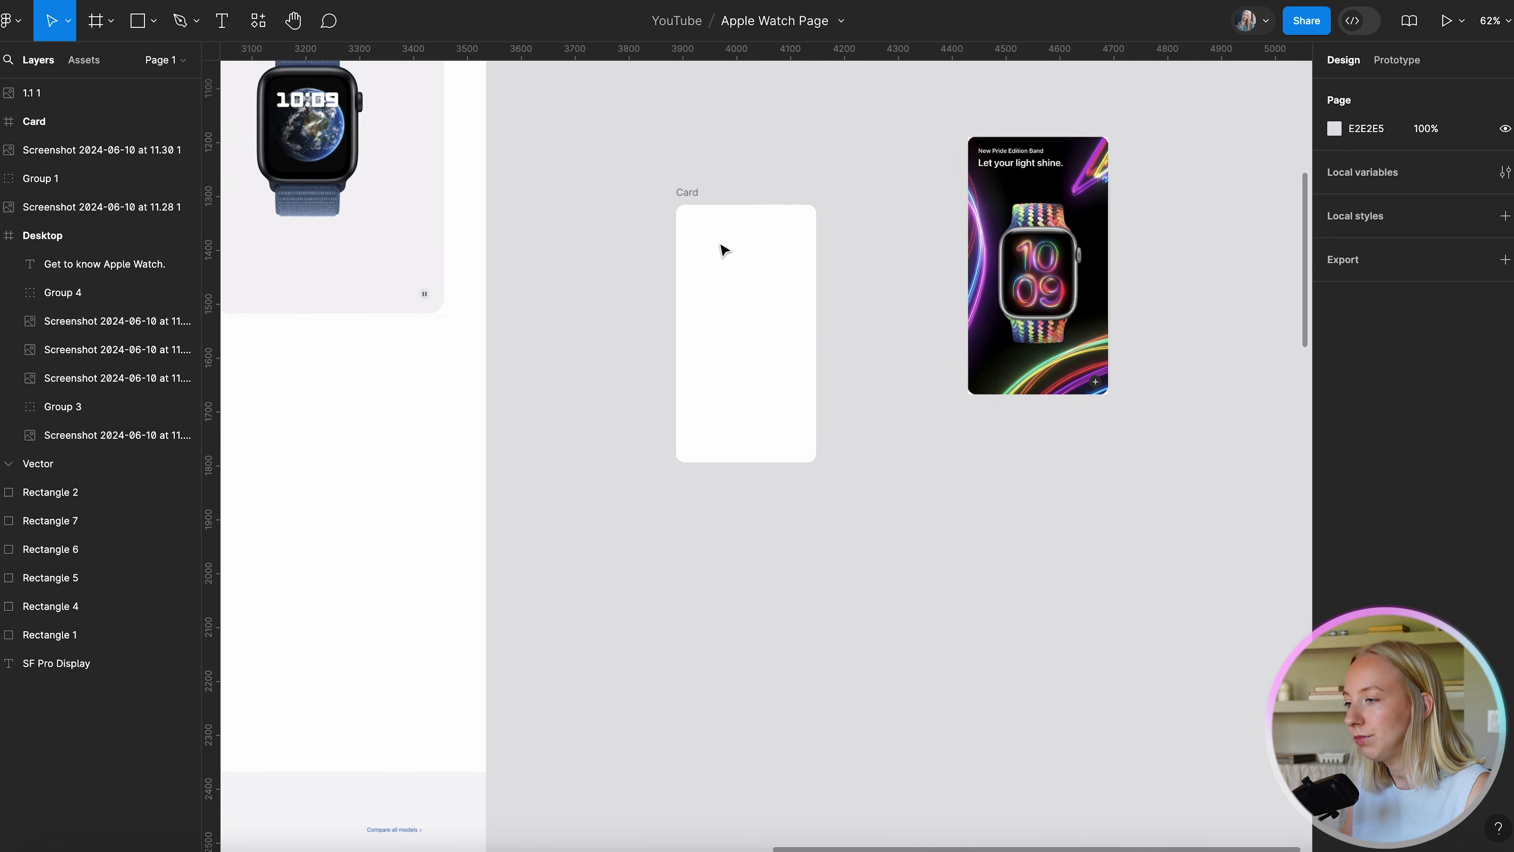
Place the card image inside the Card frame at X 0, Y 0 and set the image's corner radius to 16.
{"action": "scroll", "coordinate": [876, 286], "scroll_direction": "up", "scroll_amount": 2}
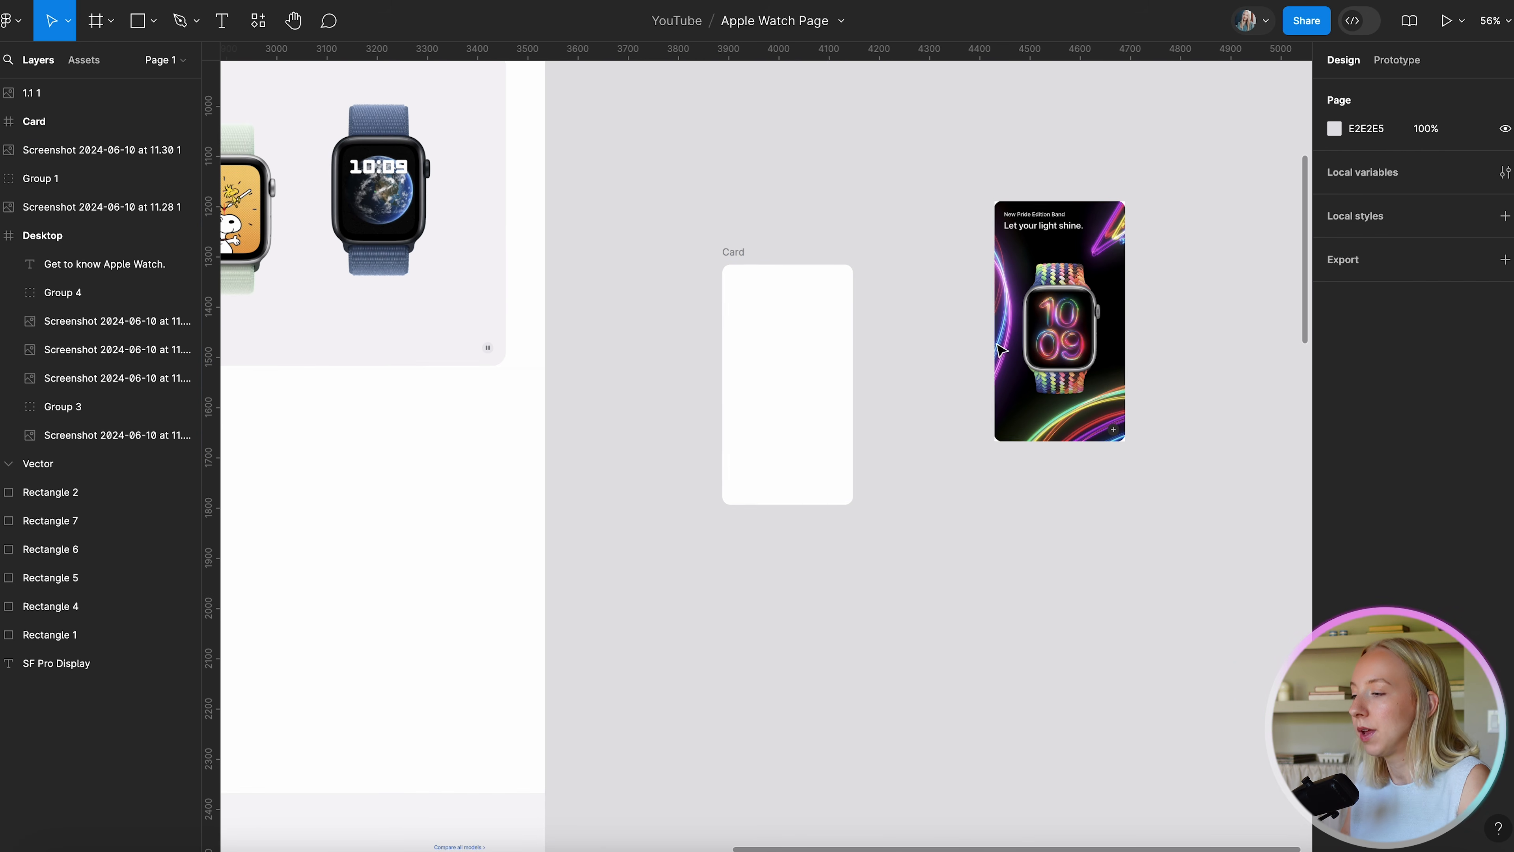
{"action": "scroll", "coordinate": [954, 316], "scroll_direction": "up", "scroll_amount": 2}
{"action": "left_click_drag", "start_coordinate": [1110, 342], "coordinate": [840, 410]}
{"action": "key", "text": "shift+2"}
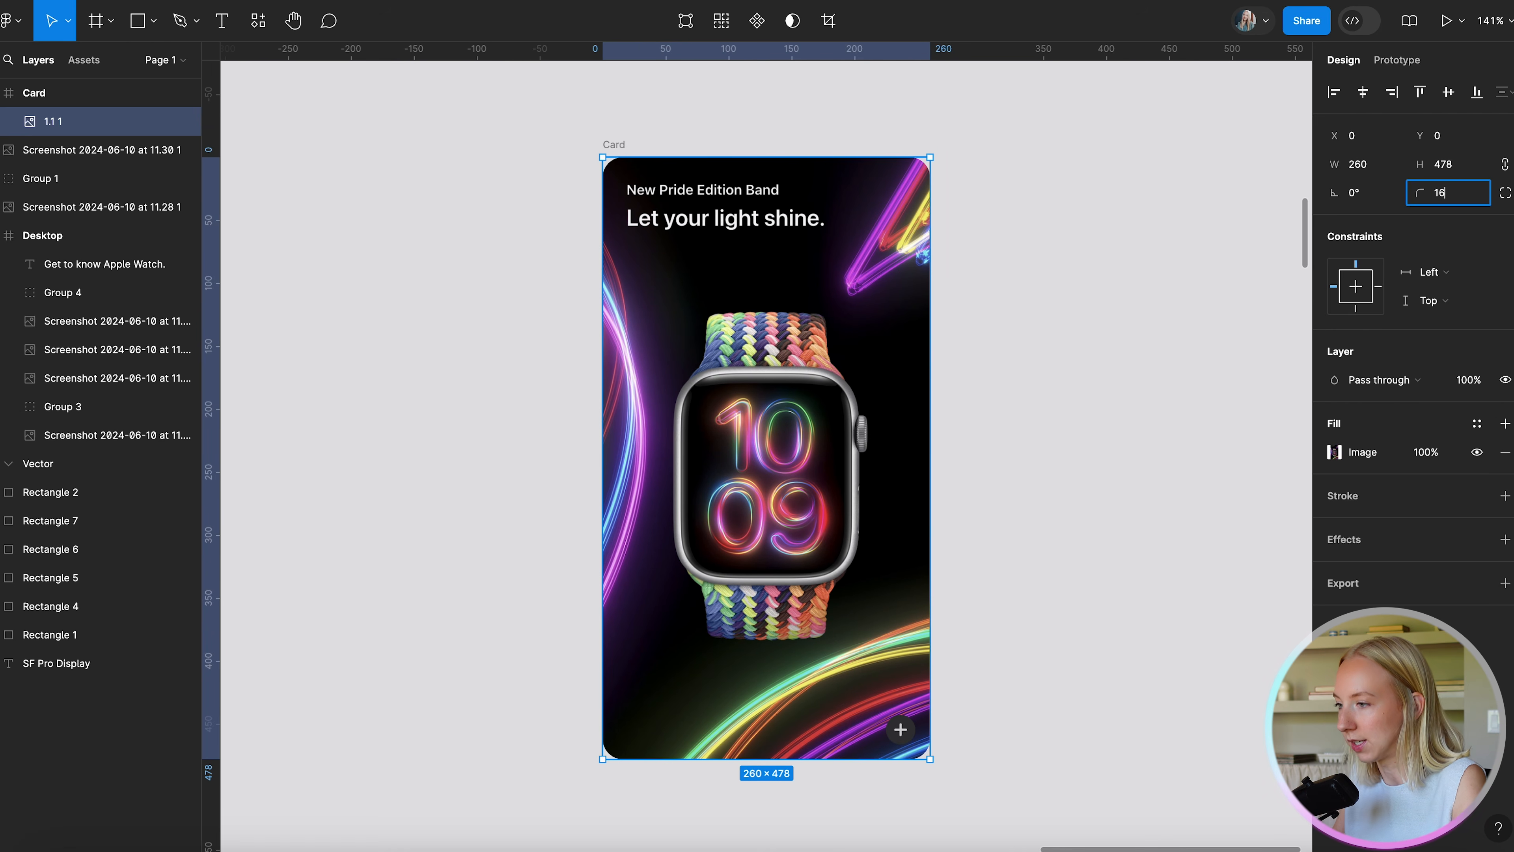
{"action": "scroll", "coordinate": [999, 268], "scroll_direction": "up", "scroll_amount": 1}
{"action": "left_click", "coordinate": [1008, 220]}
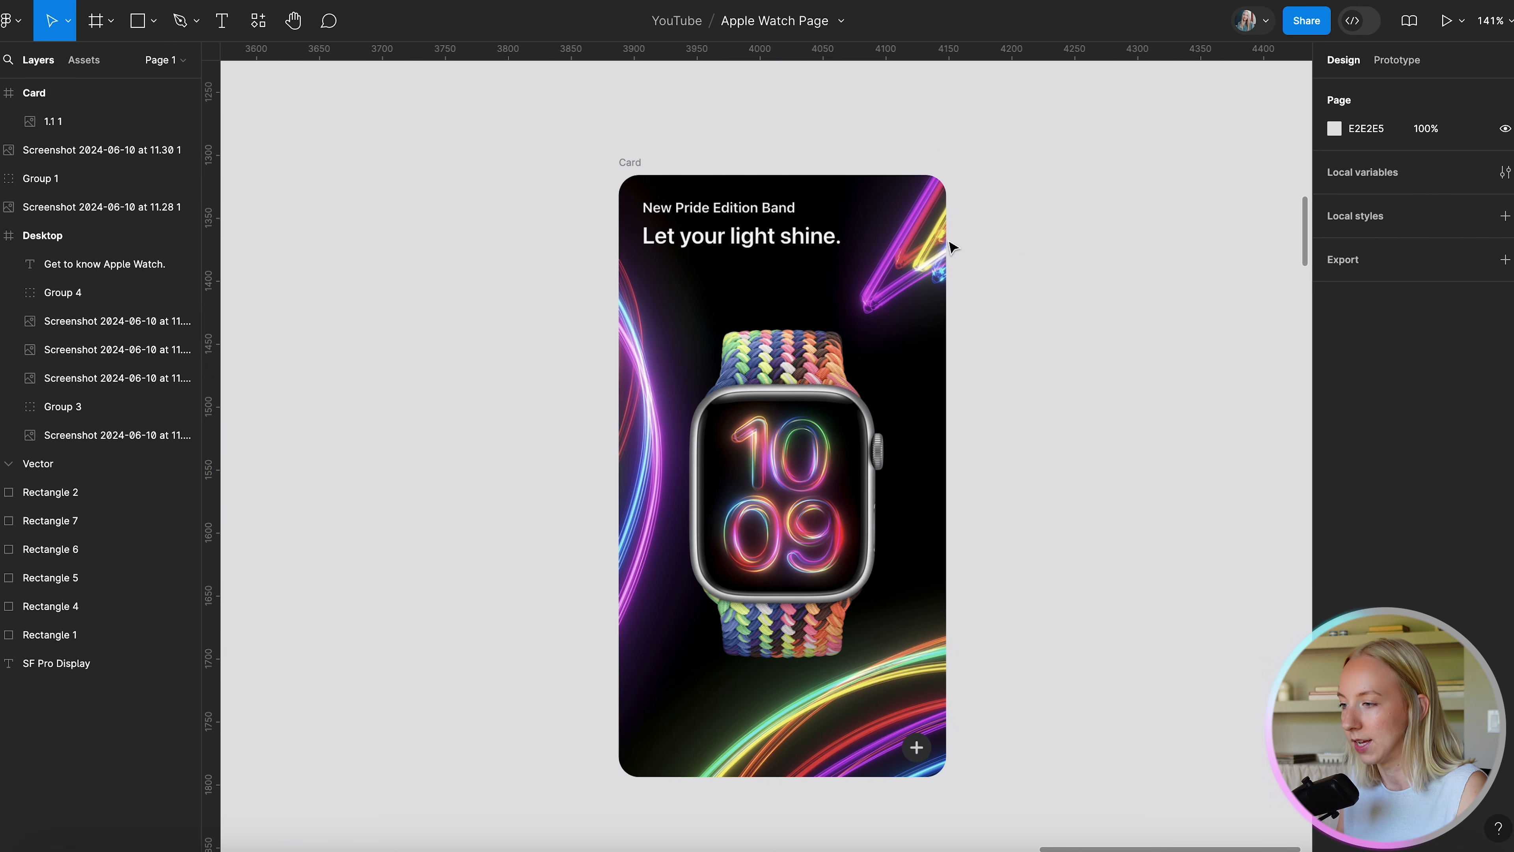
{"action": "scroll", "coordinate": [864, 261], "scroll_direction": "down", "scroll_amount": 5}
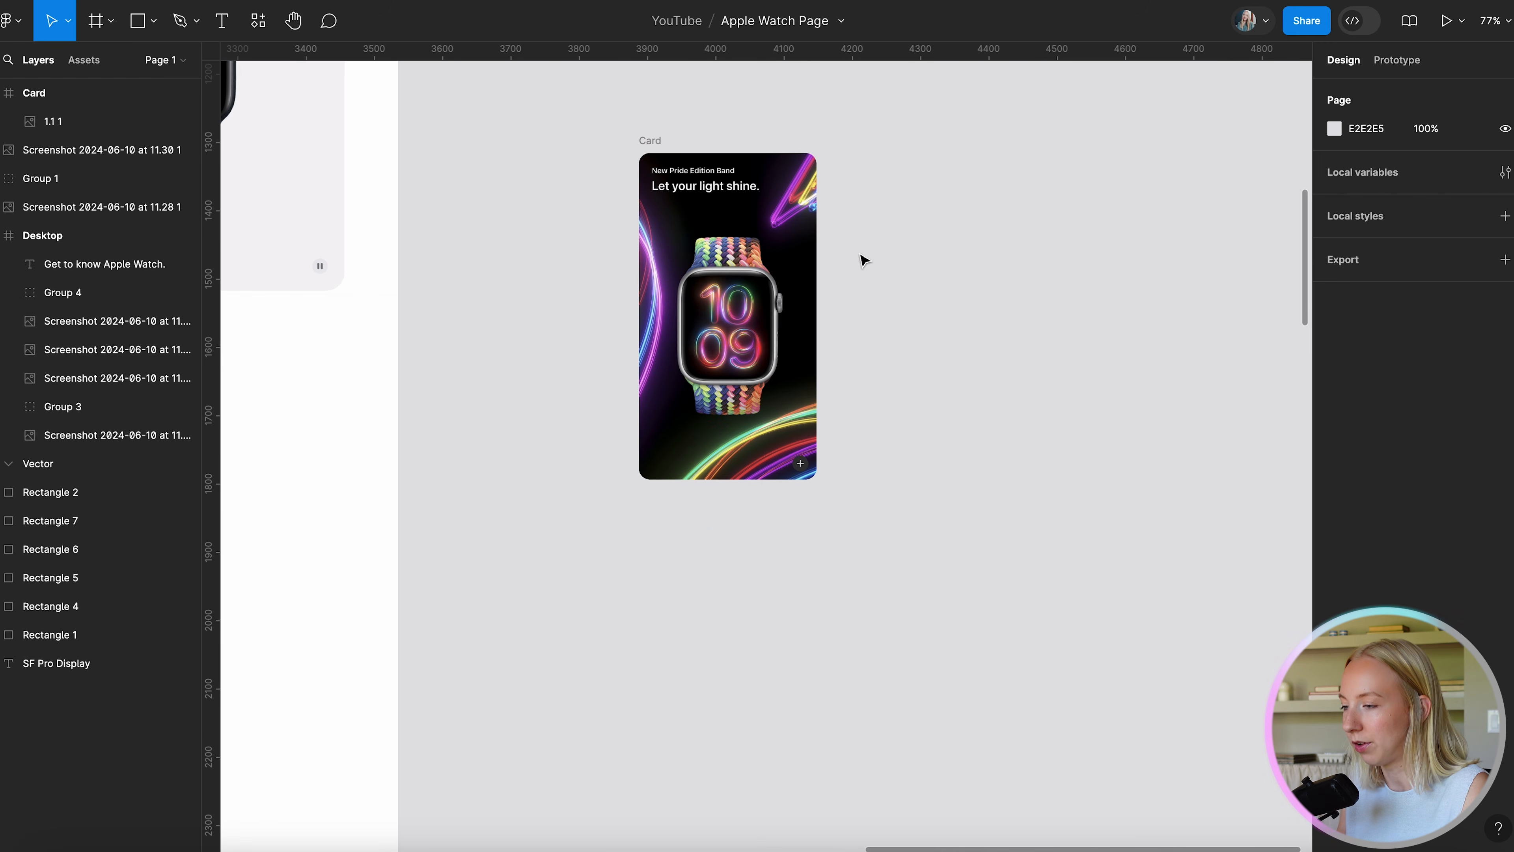
{"action": "scroll", "coordinate": [876, 245], "scroll_direction": "up", "scroll_amount": 3}
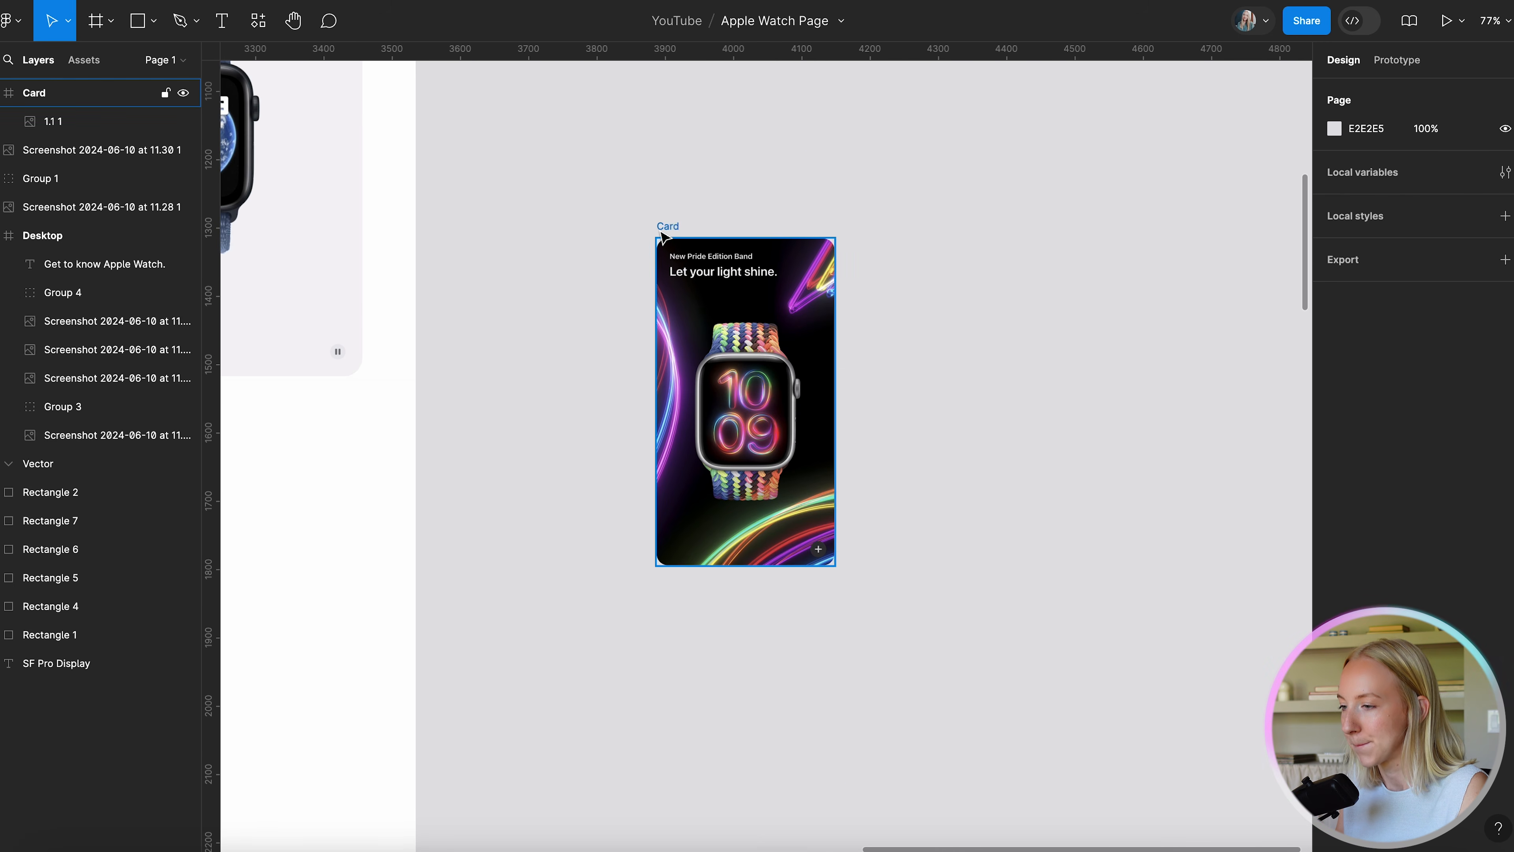
{"action": "left_click", "coordinate": [666, 227]}
{"action": "scroll", "coordinate": [669, 231], "scroll_direction": "up", "scroll_amount": 2}
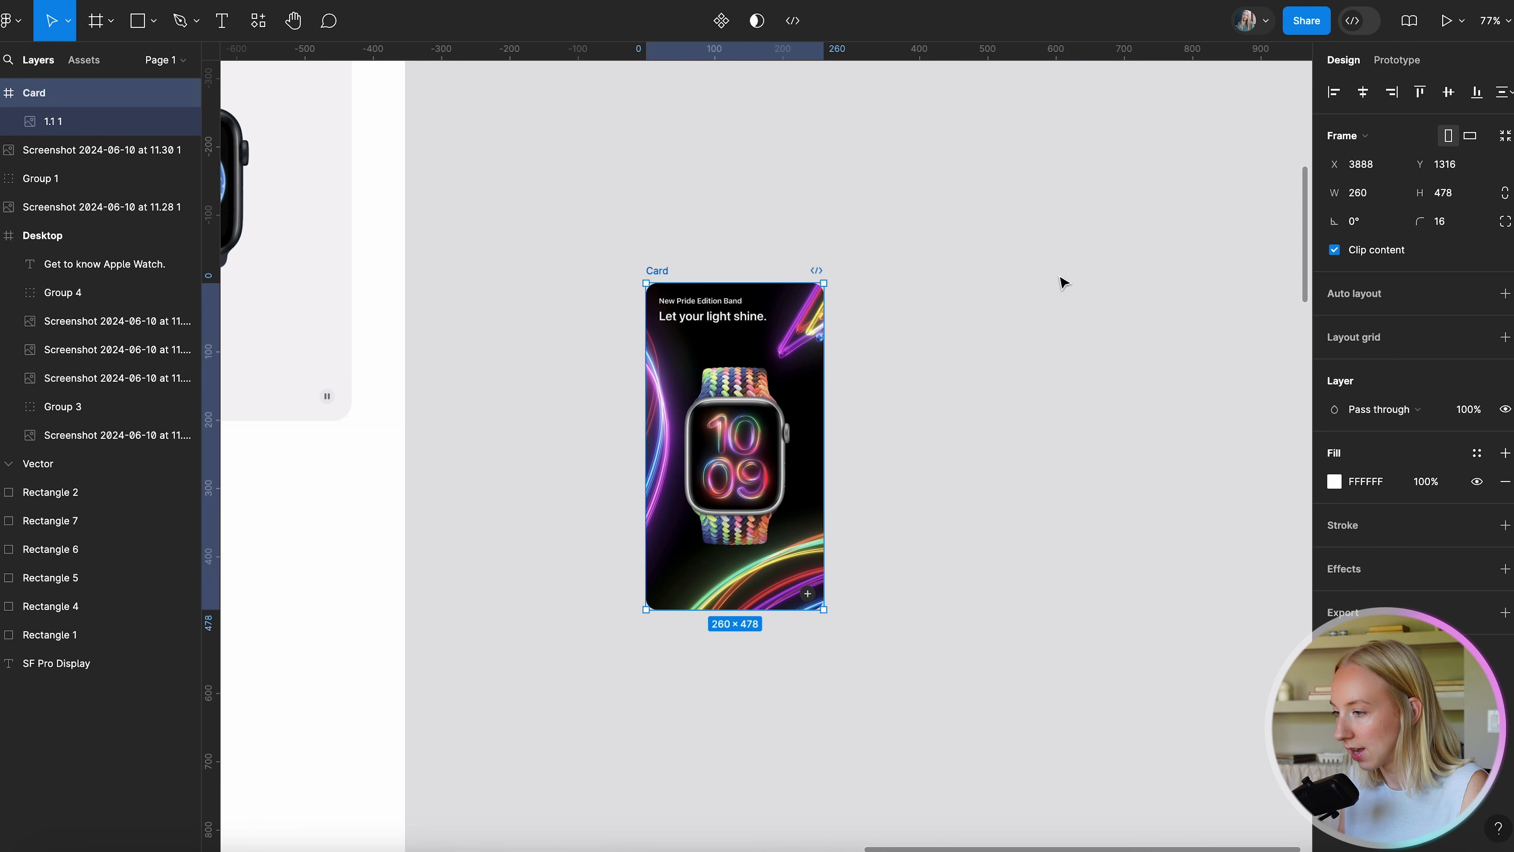
{"action": "left_click", "coordinate": [911, 418]}
{"action": "scroll", "coordinate": [857, 476], "scroll_direction": "up", "scroll_amount": 5}
{"action": "scroll", "coordinate": [857, 477], "scroll_direction": "down", "scroll_amount": 5}
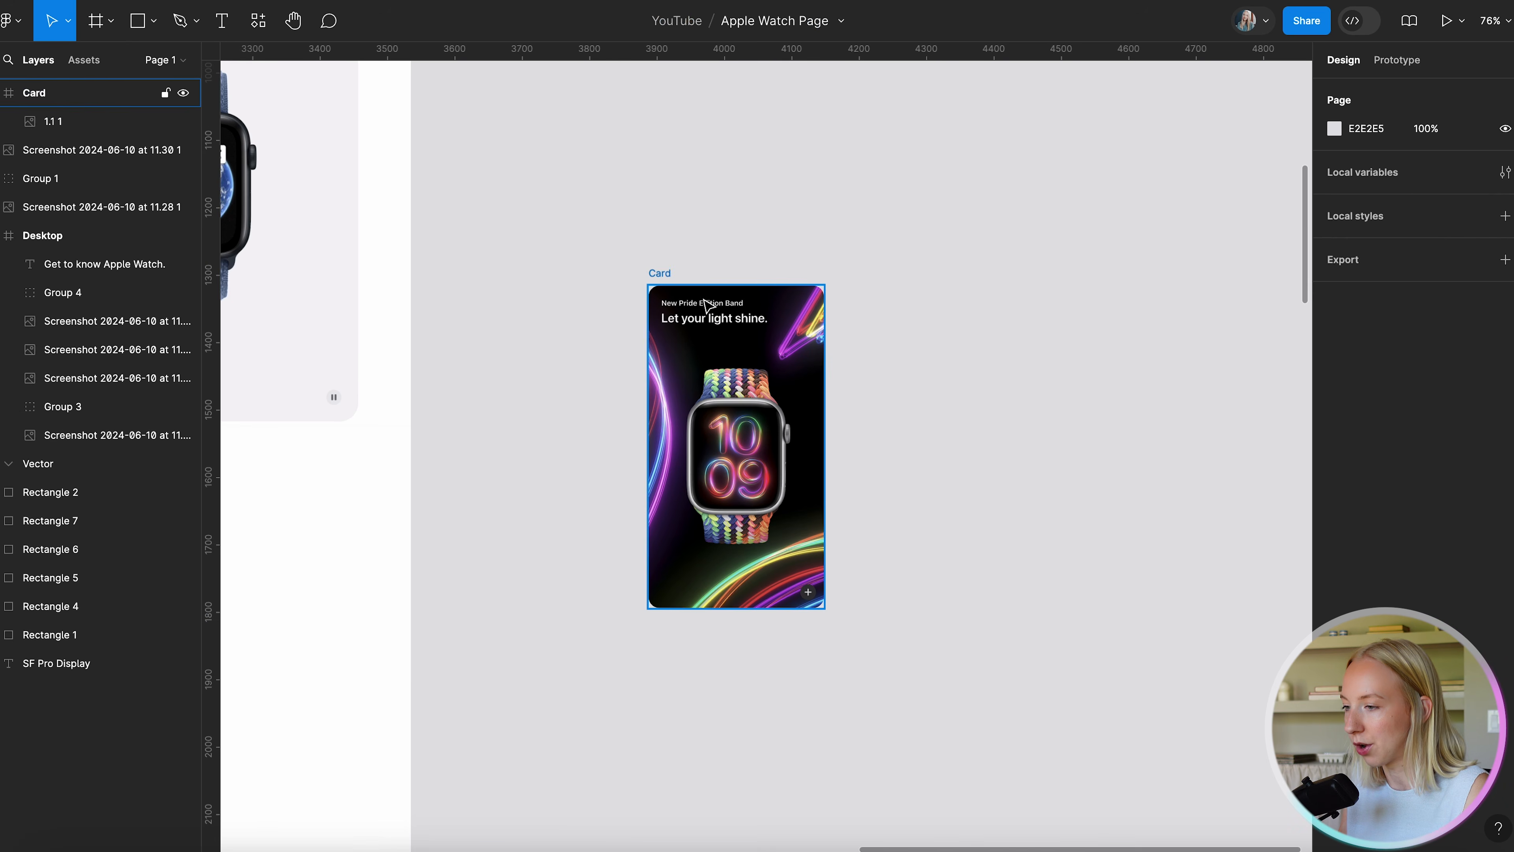
Turn the Card frame into a component and add a variant property to it.
{"action": "left_click", "coordinate": [658, 275]}
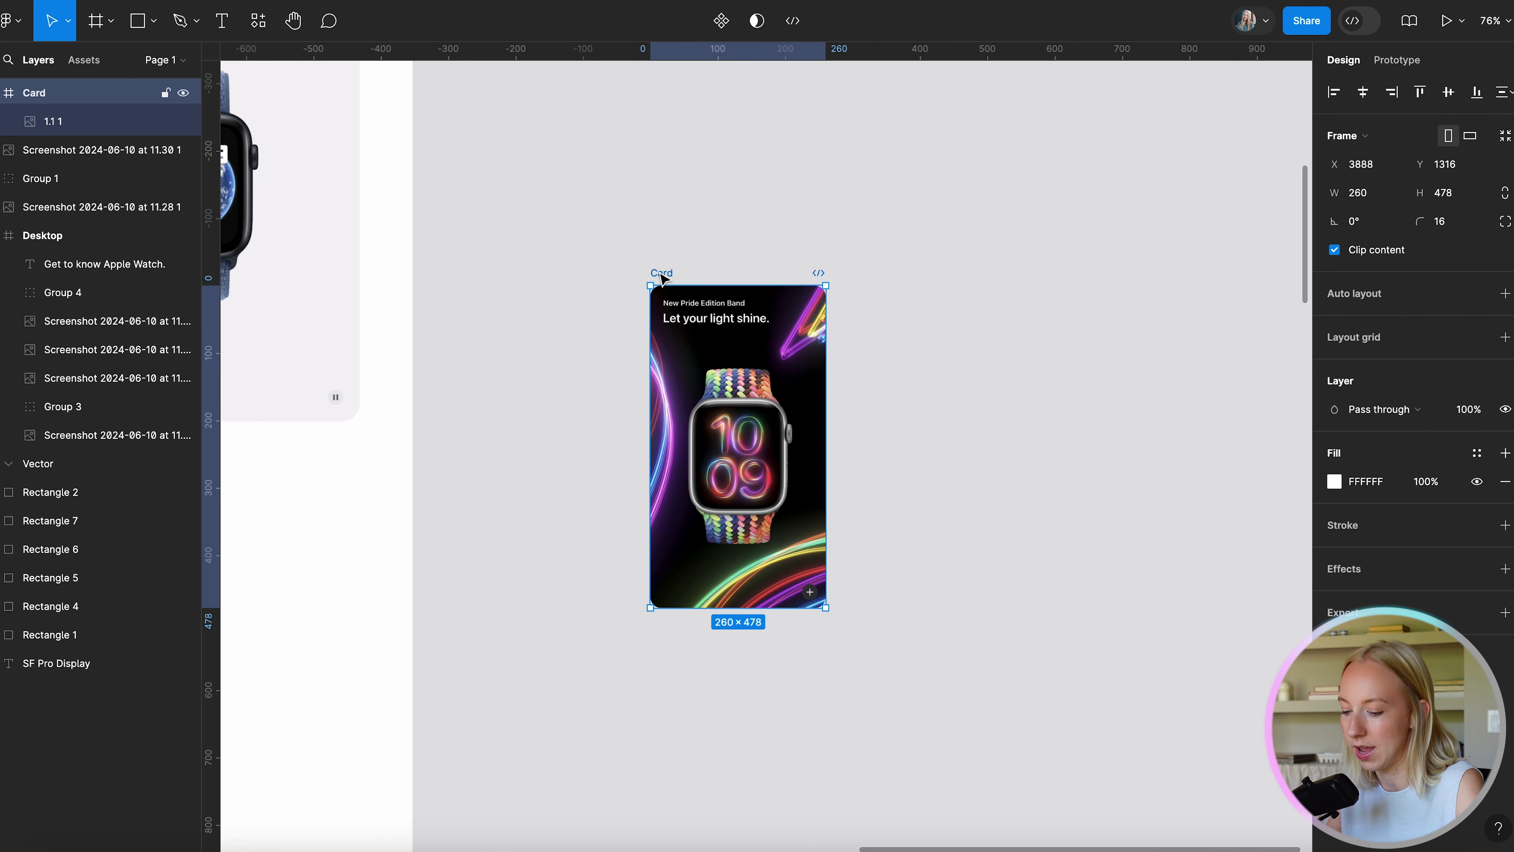
{"action": "key", "text": "alt+super+k"}
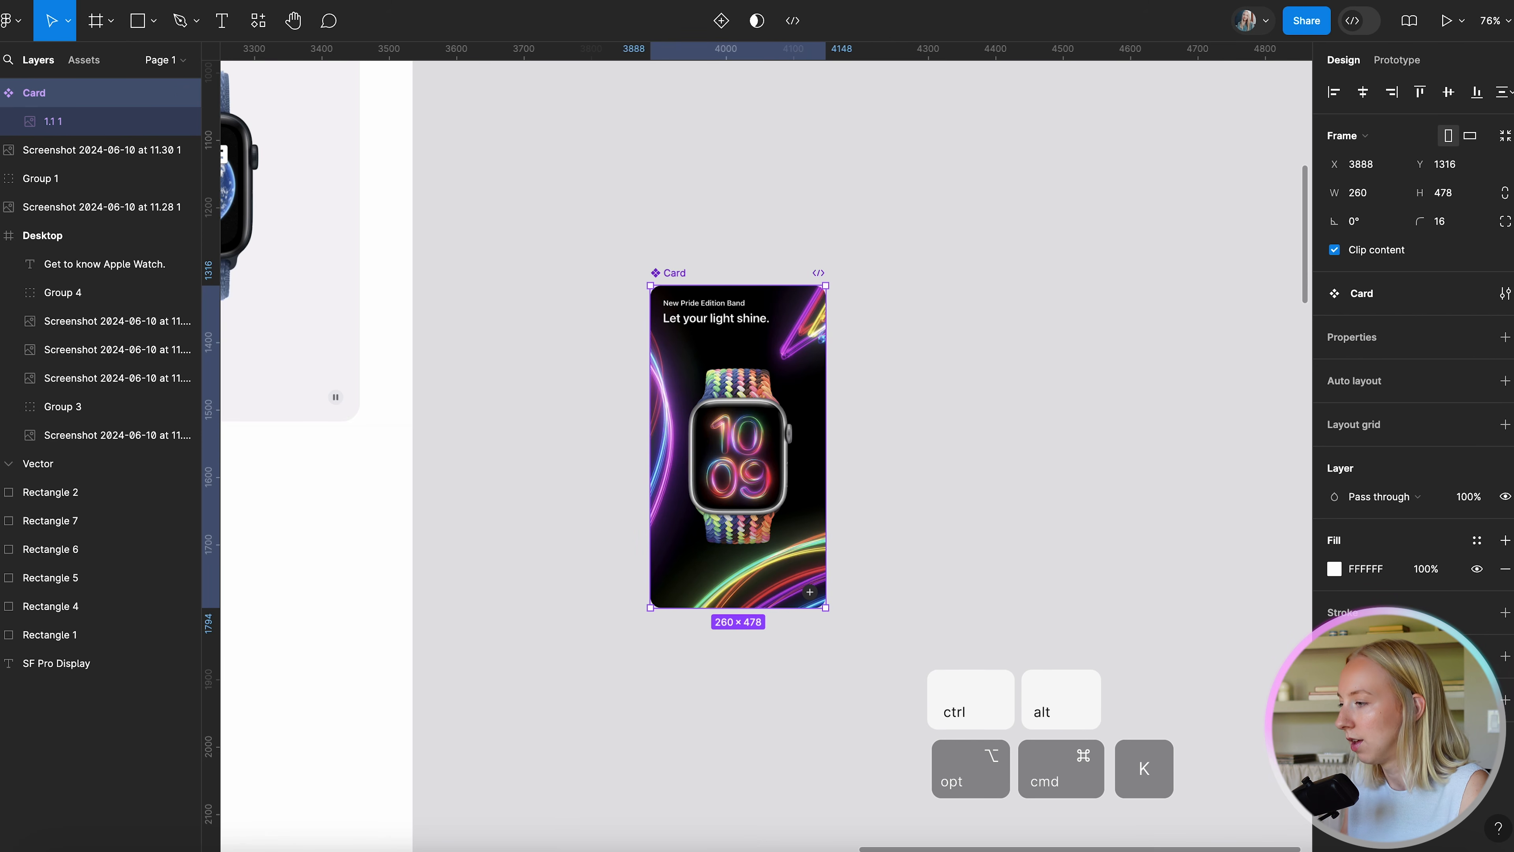
{"action": "left_click", "coordinate": [1506, 335]}
{"action": "left_click", "coordinate": [1400, 397]}
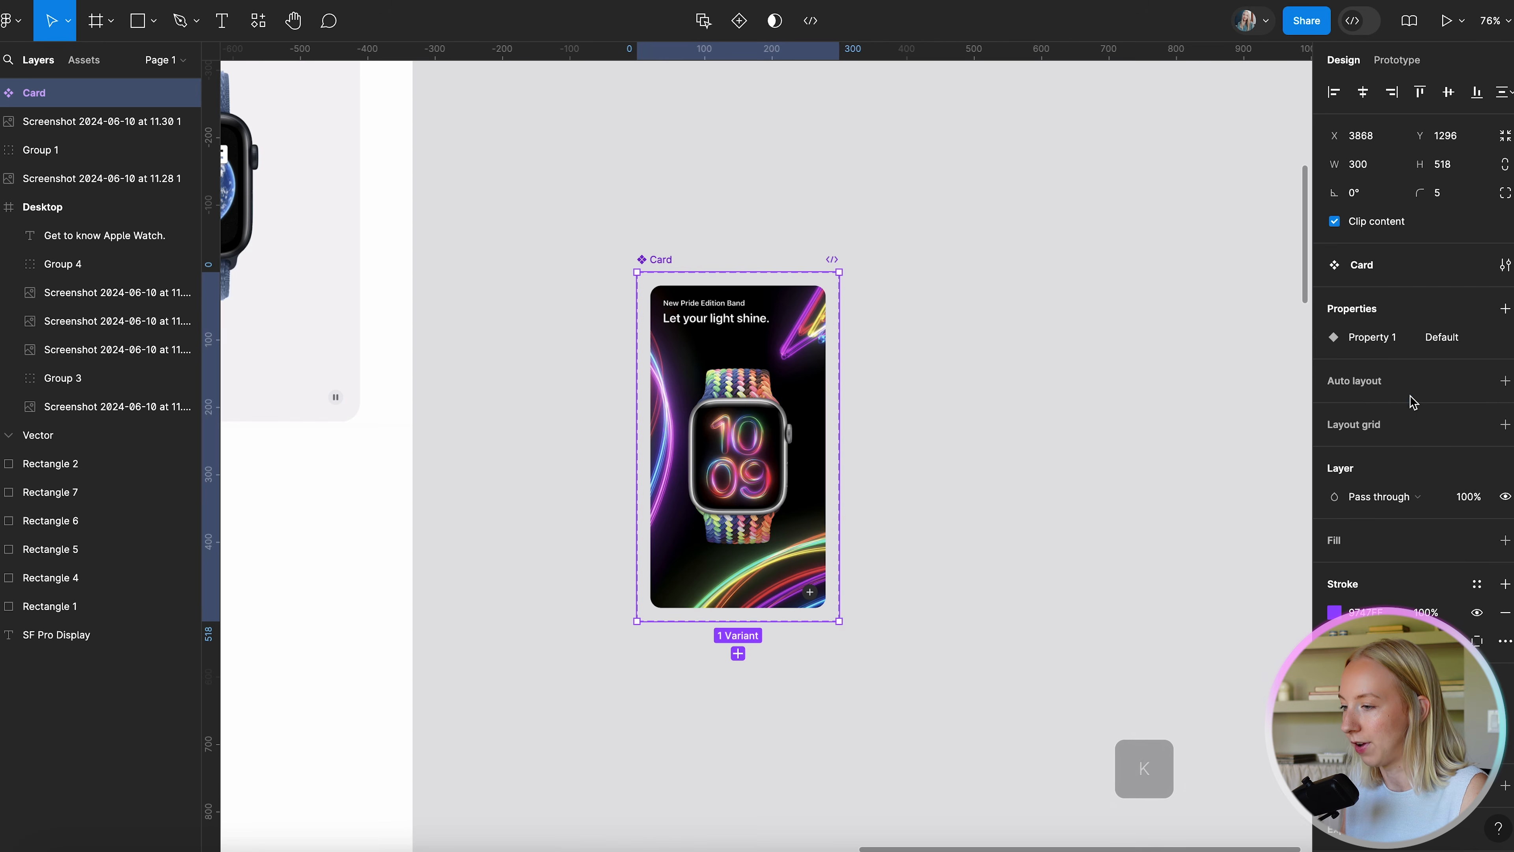
Add a second variant to the Card component below the default one.
{"action": "left_click", "coordinate": [738, 654]}
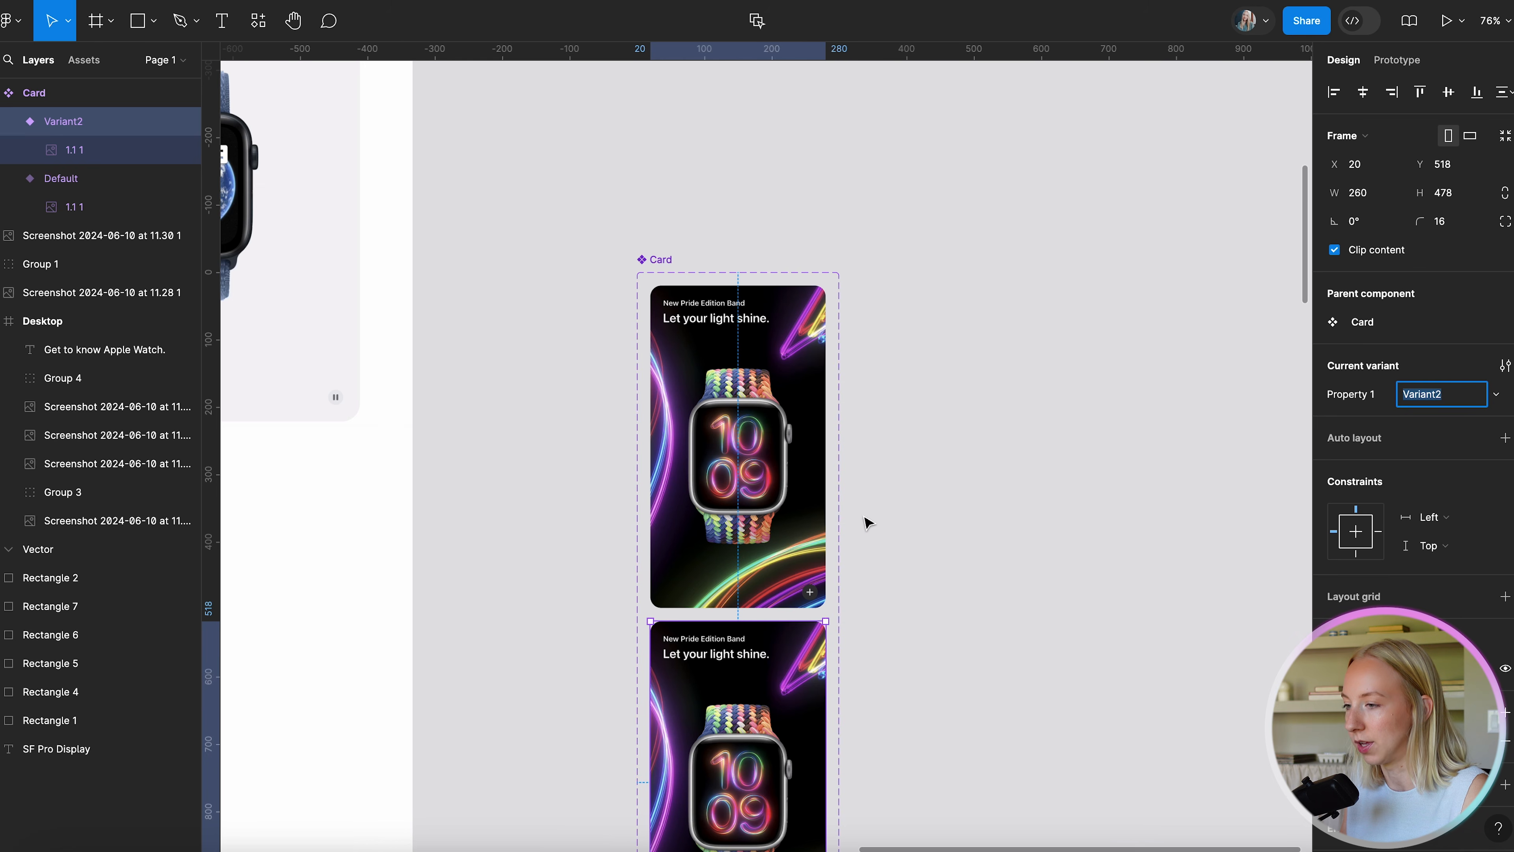
{"action": "scroll", "coordinate": [868, 522], "scroll_direction": "down", "scroll_amount": 2}
{"action": "scroll", "coordinate": [894, 501], "scroll_direction": "left", "scroll_amount": 1}
{"action": "scroll", "coordinate": [933, 471], "scroll_direction": "down", "scroll_amount": 2}
Rename the Card component's variant property to State and set the second variant's value to Hover.
{"action": "left_click", "coordinate": [774, 454]}
{"action": "left_click", "coordinate": [766, 643]}
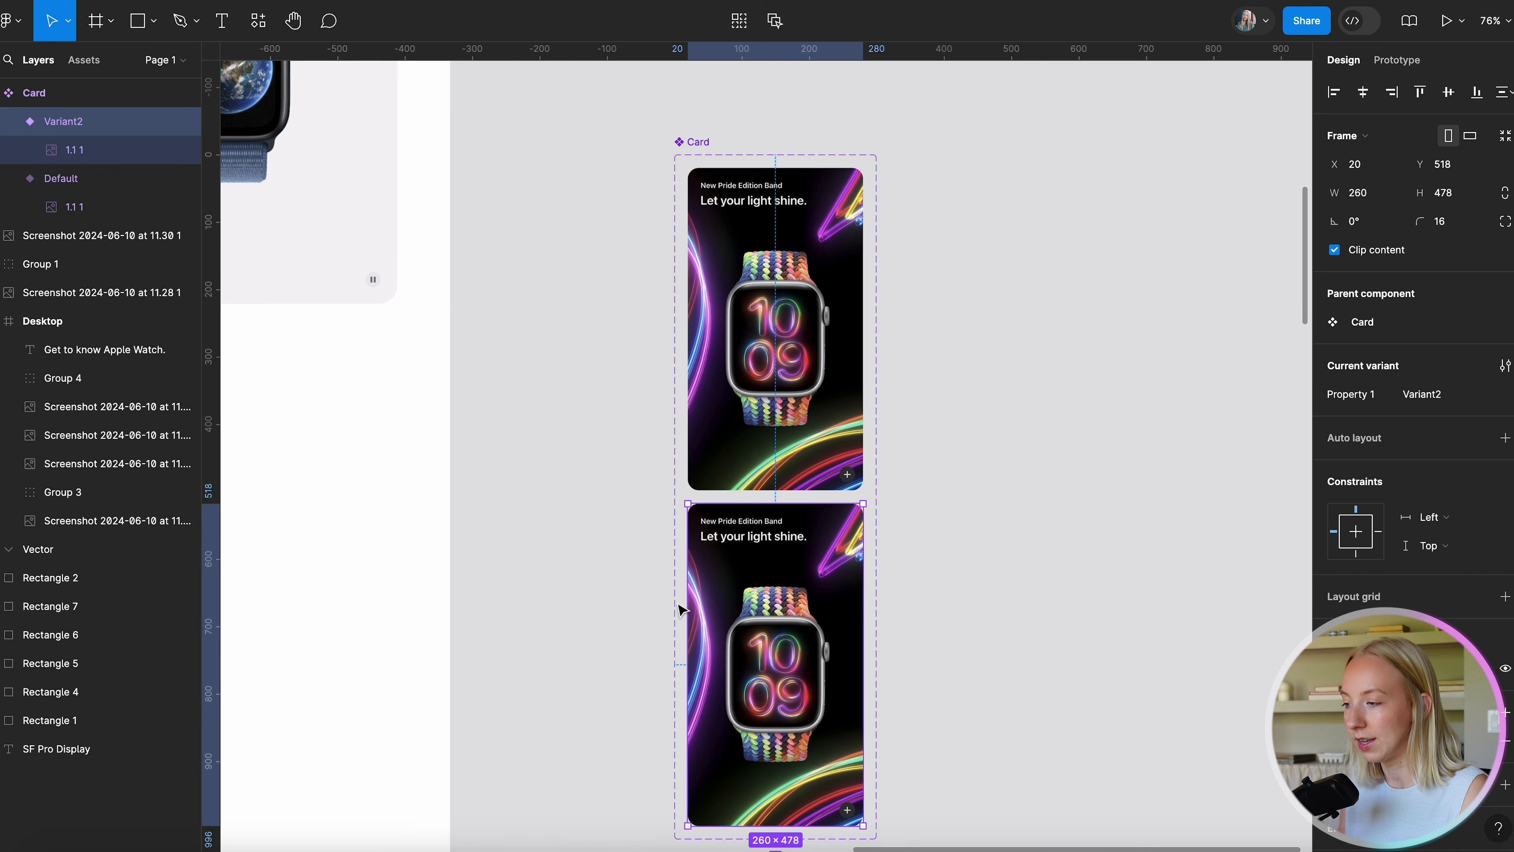
{"action": "double_click", "coordinate": [1365, 394]}
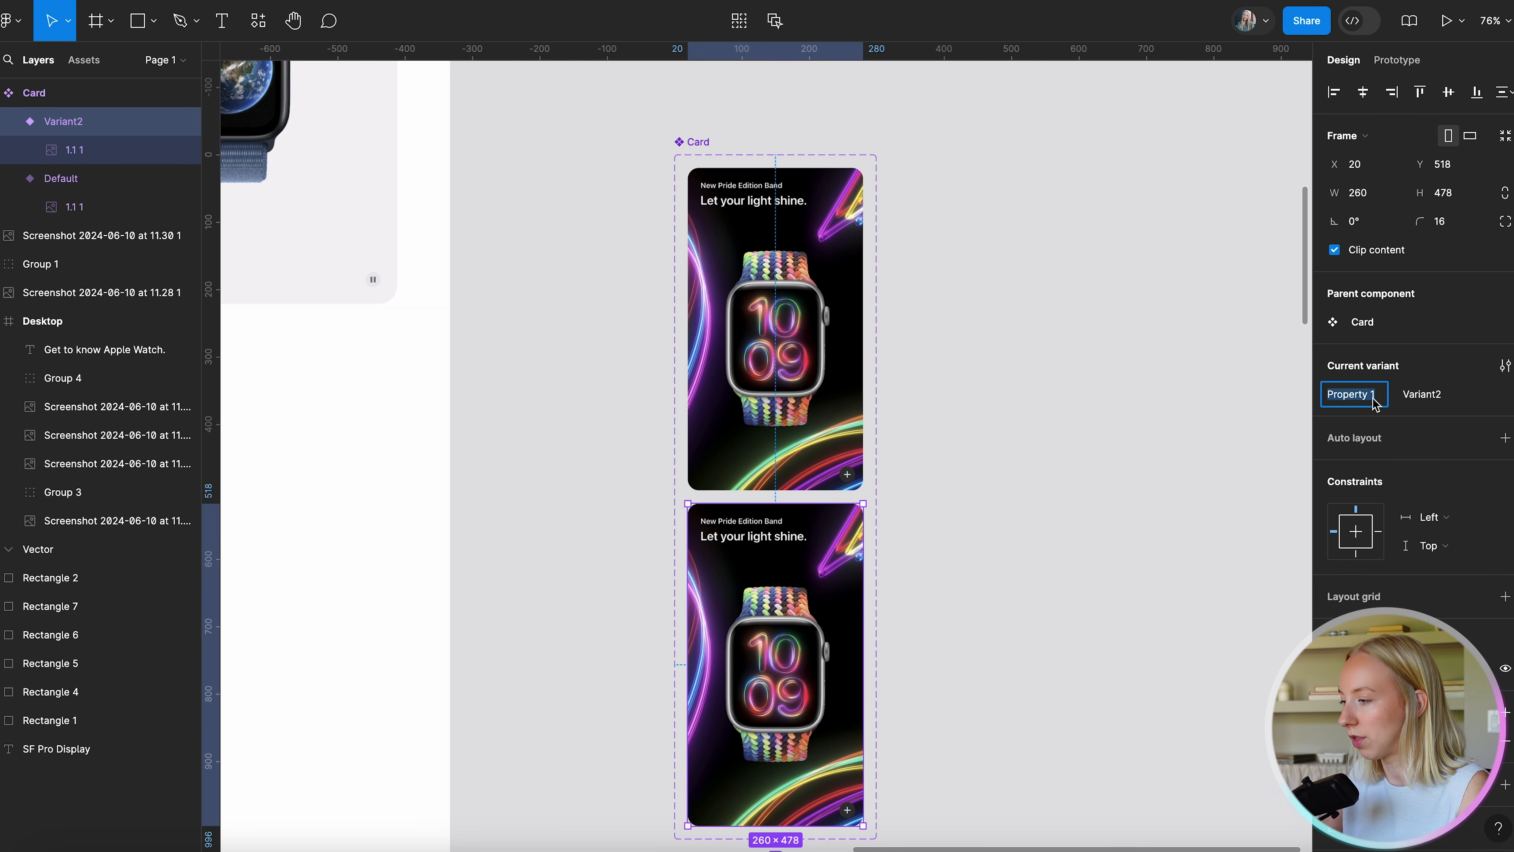
{"action": "left_click", "coordinate": [1450, 406]}
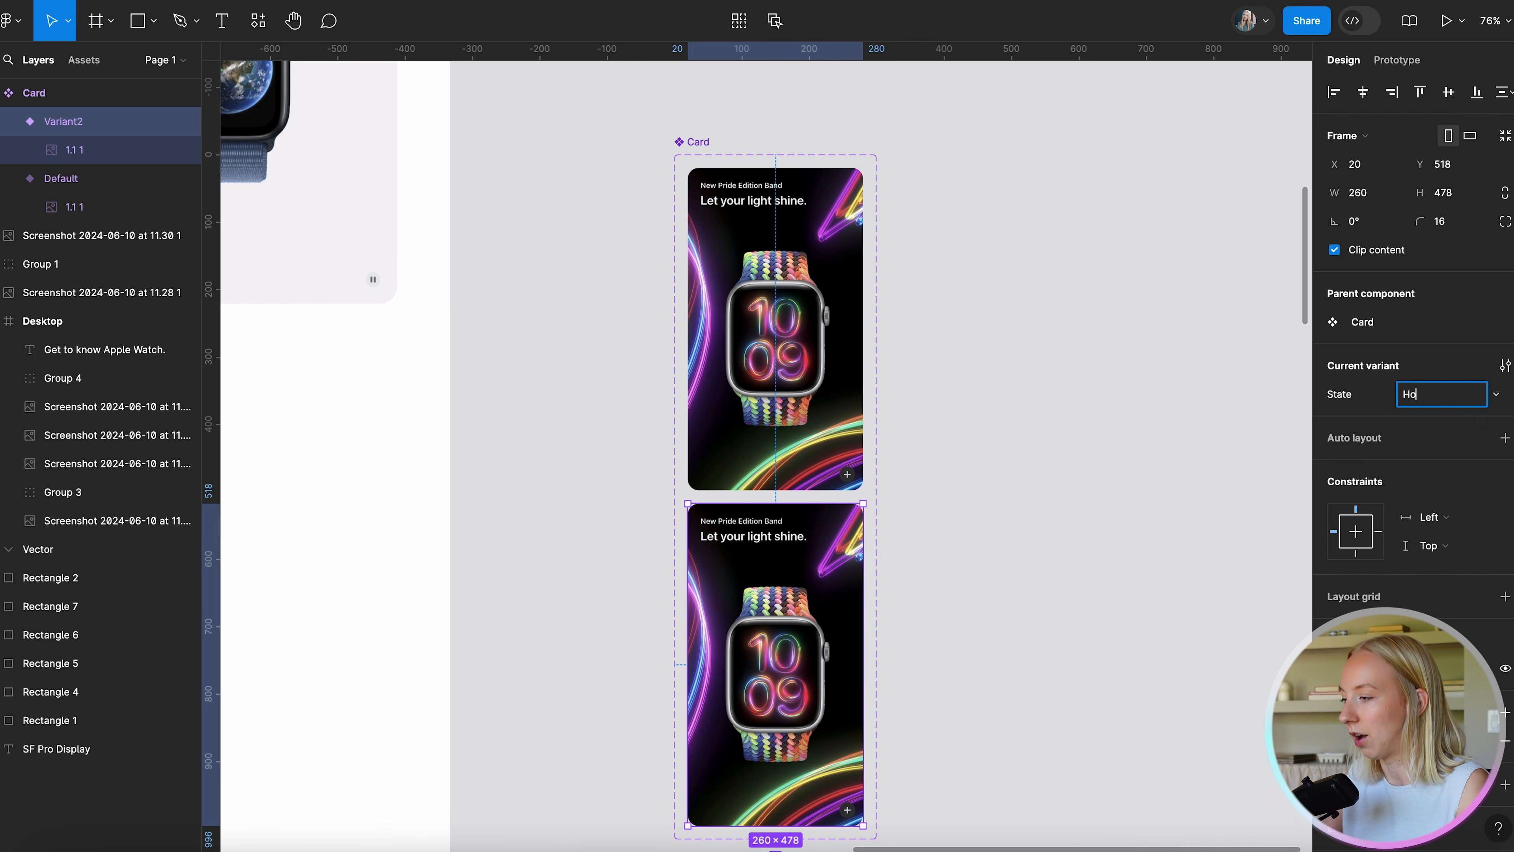
Scale the image in the Default variant down to 250 × 461 and center it vertically in its frame.
{"action": "left_click", "coordinate": [821, 384]}
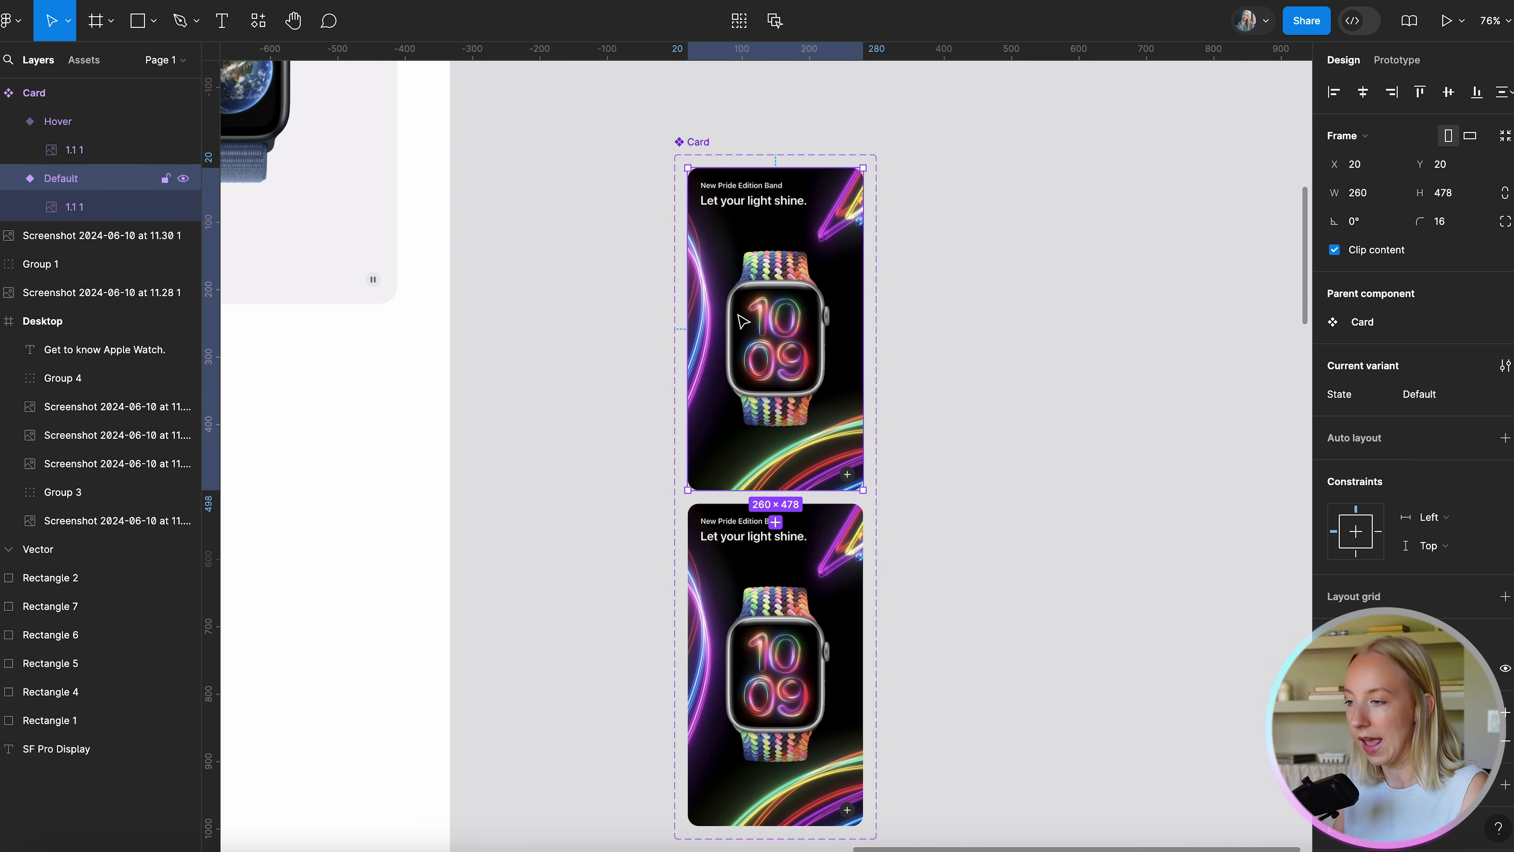
{"action": "scroll", "coordinate": [786, 230], "scroll_direction": "up", "scroll_amount": 5}
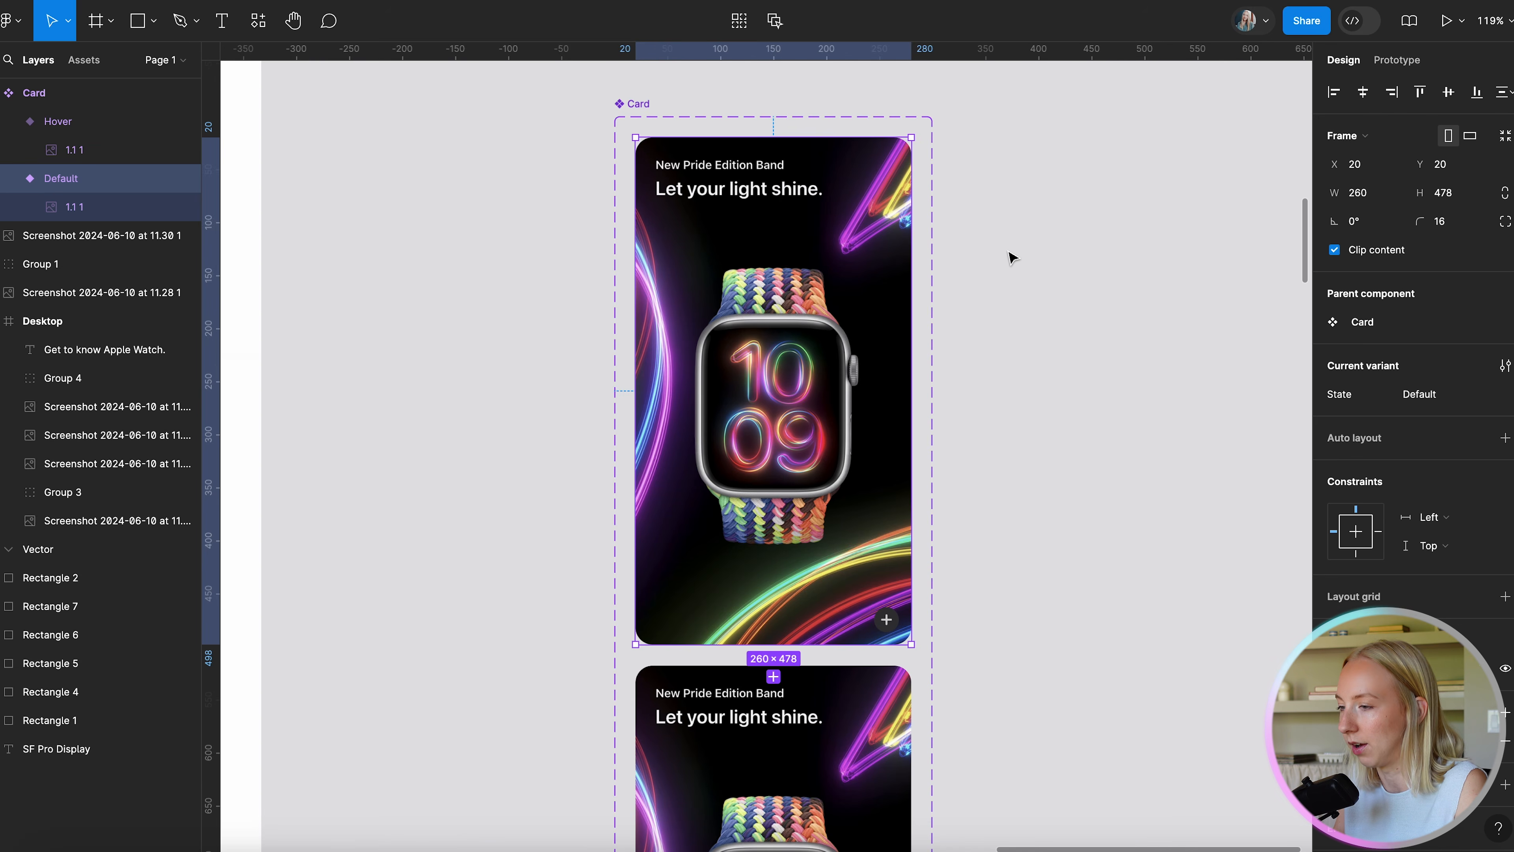
{"action": "scroll", "coordinate": [1012, 258], "scroll_direction": "up", "scroll_amount": 3}
{"action": "scroll", "coordinate": [772, 240], "scroll_direction": "left", "scroll_amount": 2}
{"action": "scroll", "coordinate": [772, 239], "scroll_direction": "down", "scroll_amount": 1}
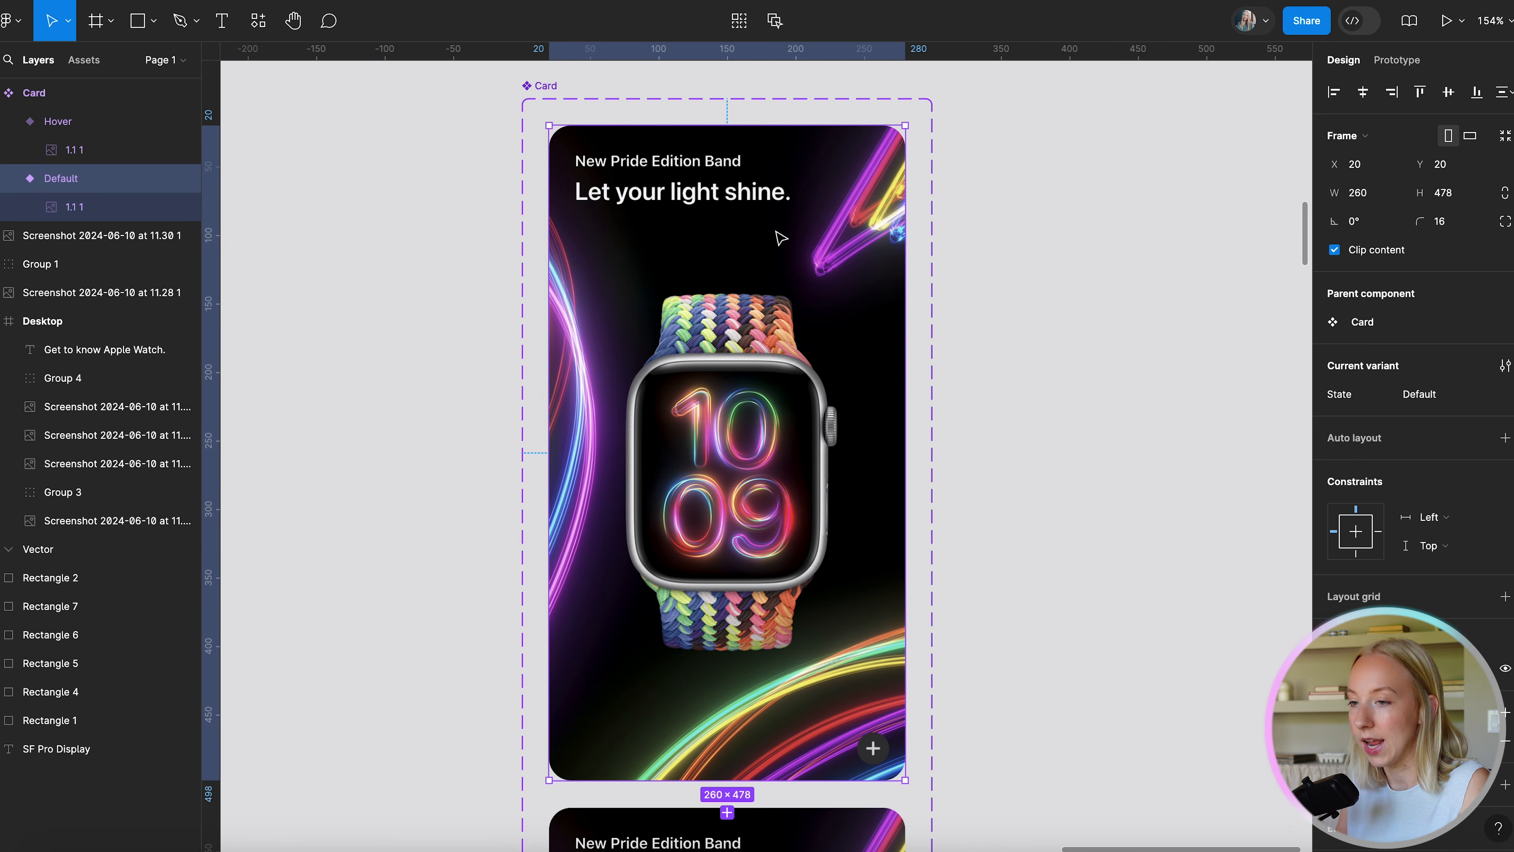
{"action": "left_click", "coordinate": [780, 311]}
{"action": "left_click_drag", "start_coordinate": [769, 128], "coordinate": [768, 149]}
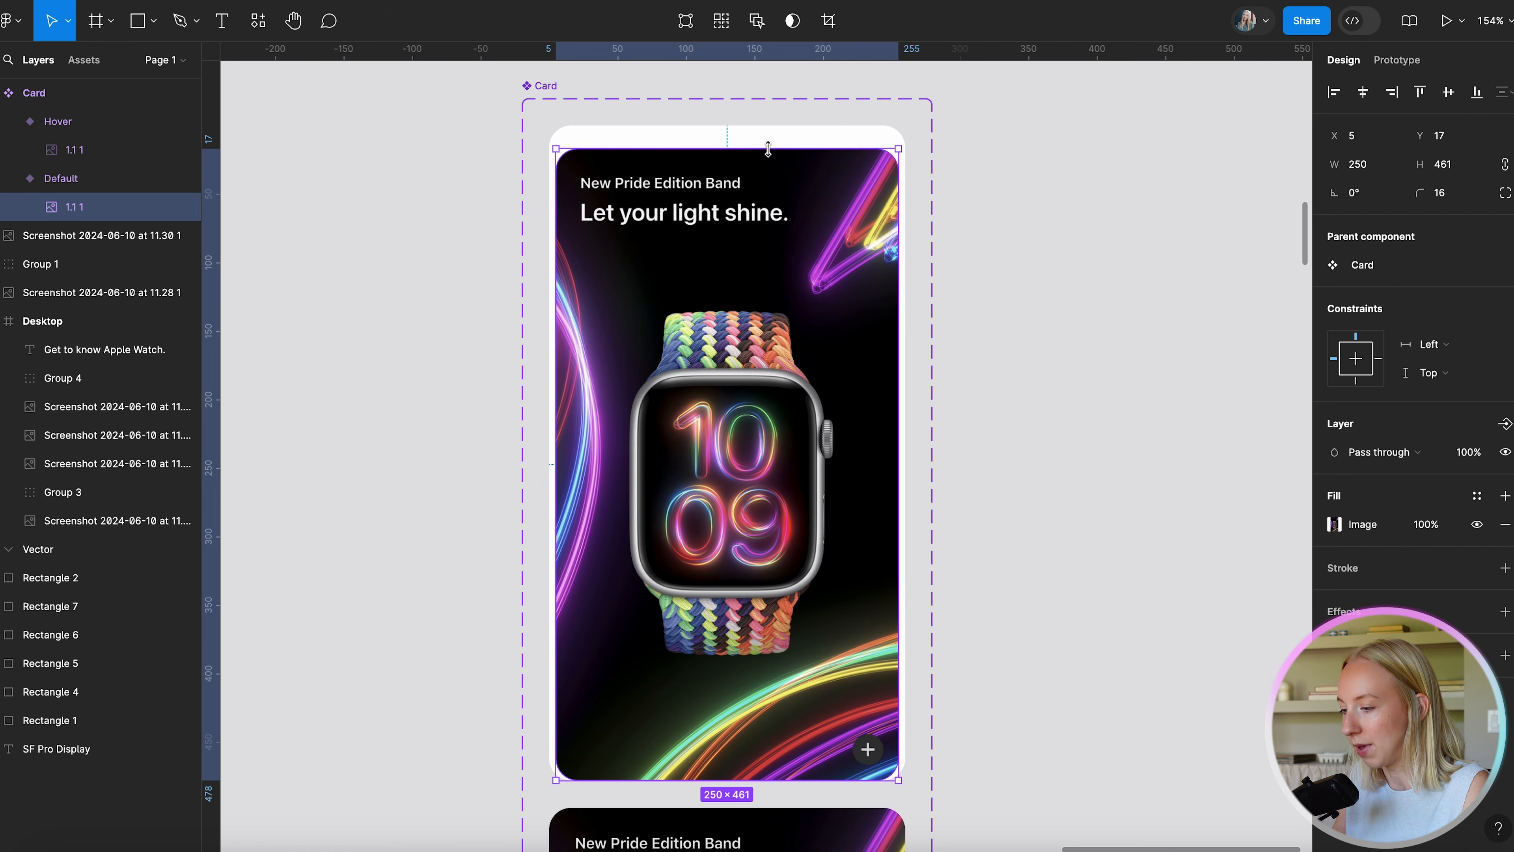
{"action": "left_click", "coordinate": [1448, 91]}
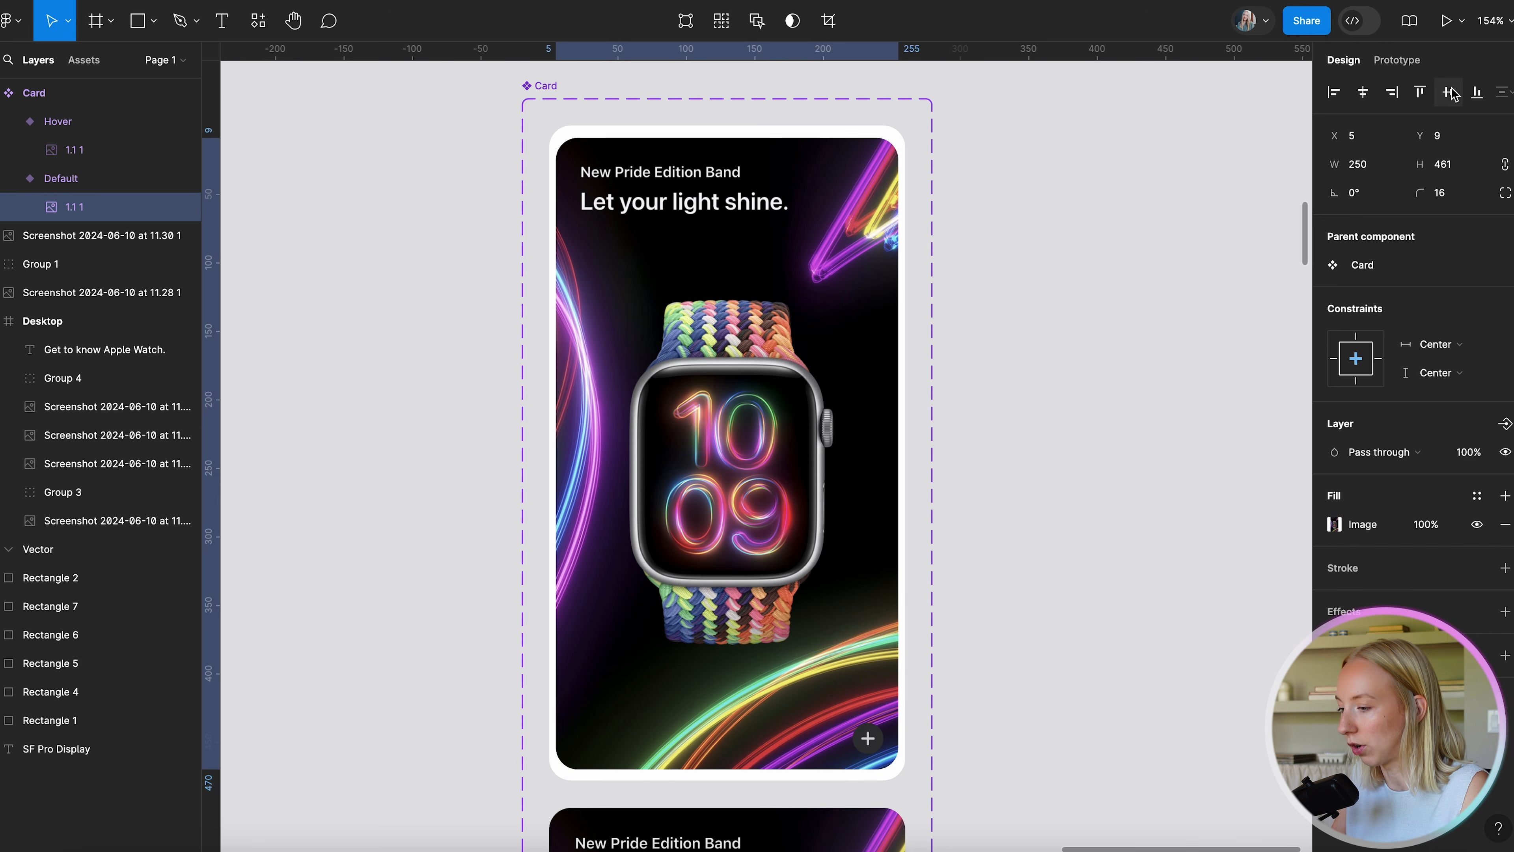
{"action": "left_click", "coordinate": [1033, 236]}
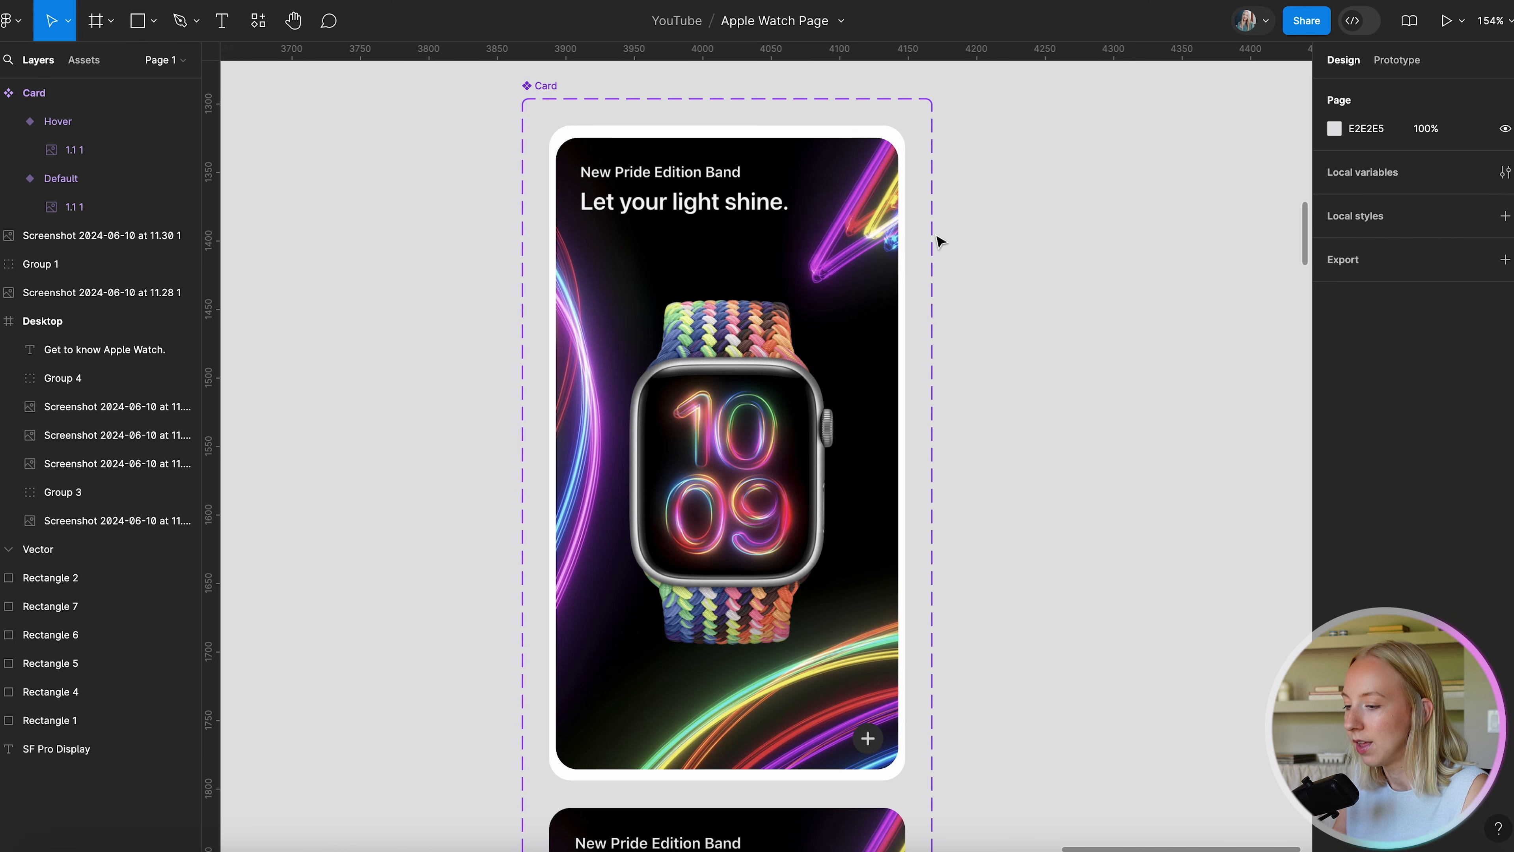
Remove the white fill from the Default variant's frame.
{"action": "scroll", "coordinate": [939, 242], "scroll_direction": "down", "scroll_amount": 3}
{"action": "left_click", "coordinate": [778, 161]}
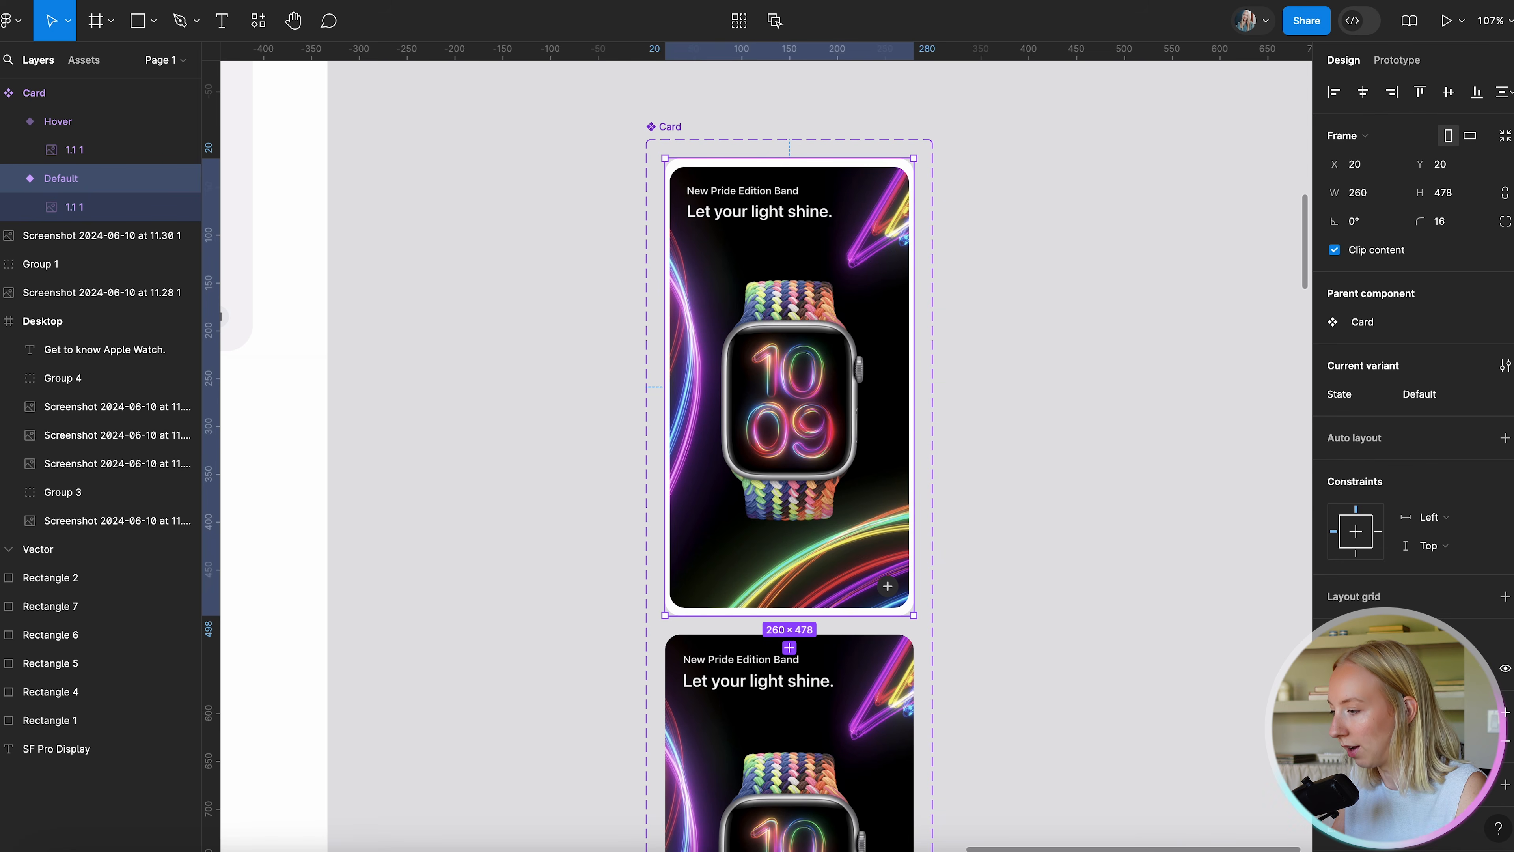
{"action": "scroll", "coordinate": [1129, 507], "scroll_direction": "down", "scroll_amount": 3}
{"action": "left_click", "coordinate": [768, 573]}
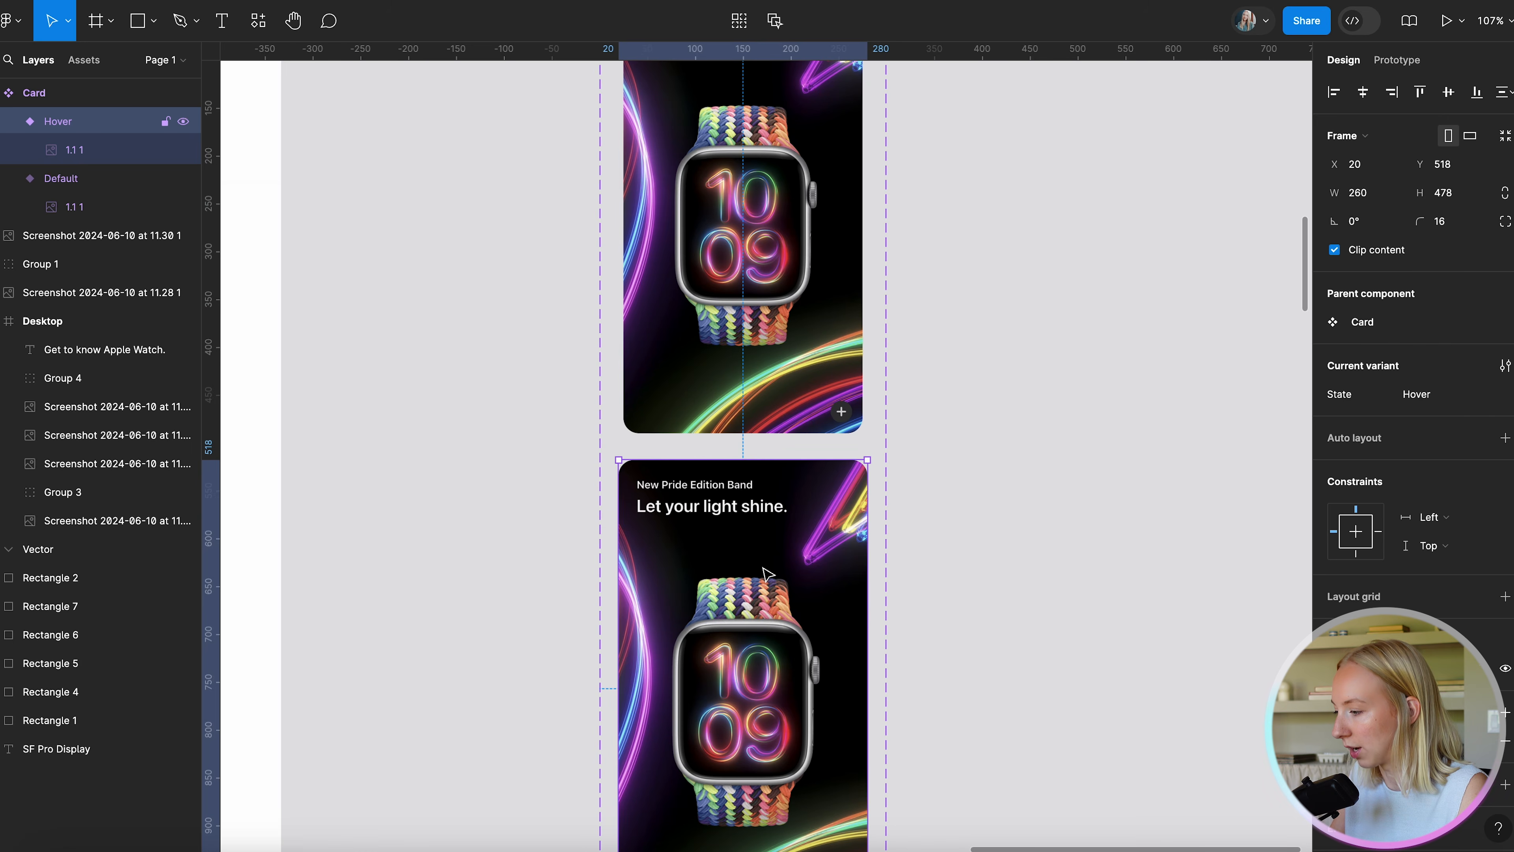
{"action": "left_click", "coordinate": [1098, 497]}
{"action": "scroll", "coordinate": [1098, 497], "scroll_direction": "down", "scroll_amount": 4}
{"action": "left_click", "coordinate": [898, 371]}
{"action": "scroll", "coordinate": [898, 371], "scroll_direction": "up", "scroll_amount": 4}
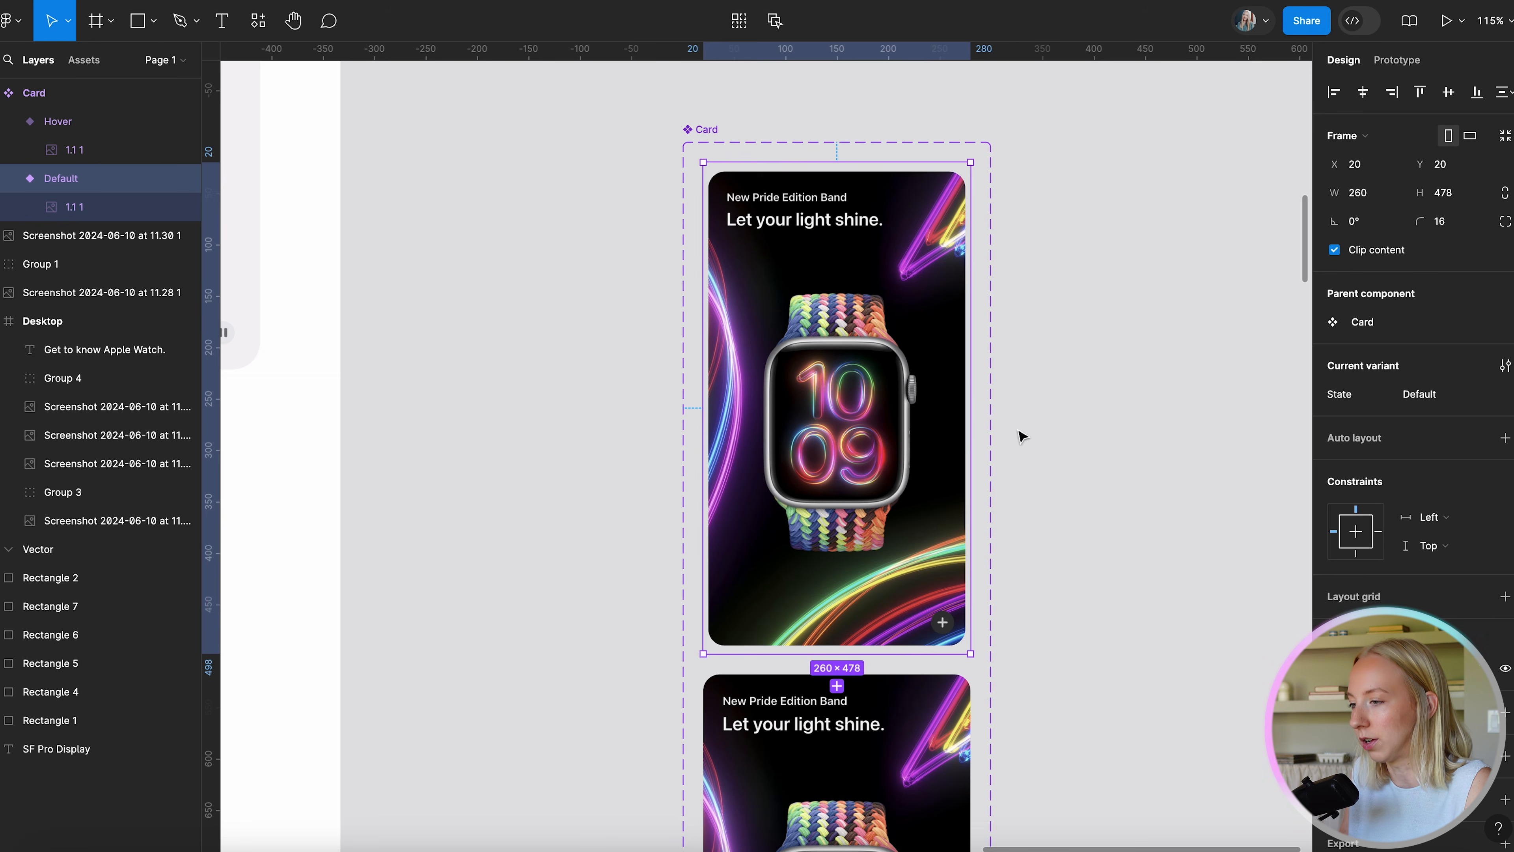
Connect the Default variant to the Hover variant with a Change to prototype interaction.
{"action": "scroll", "coordinate": [1021, 436], "scroll_direction": "down", "scroll_amount": 4}
{"action": "left_click", "coordinate": [1119, 422]}
{"action": "scroll", "coordinate": [1119, 422], "scroll_direction": "down", "scroll_amount": 3}
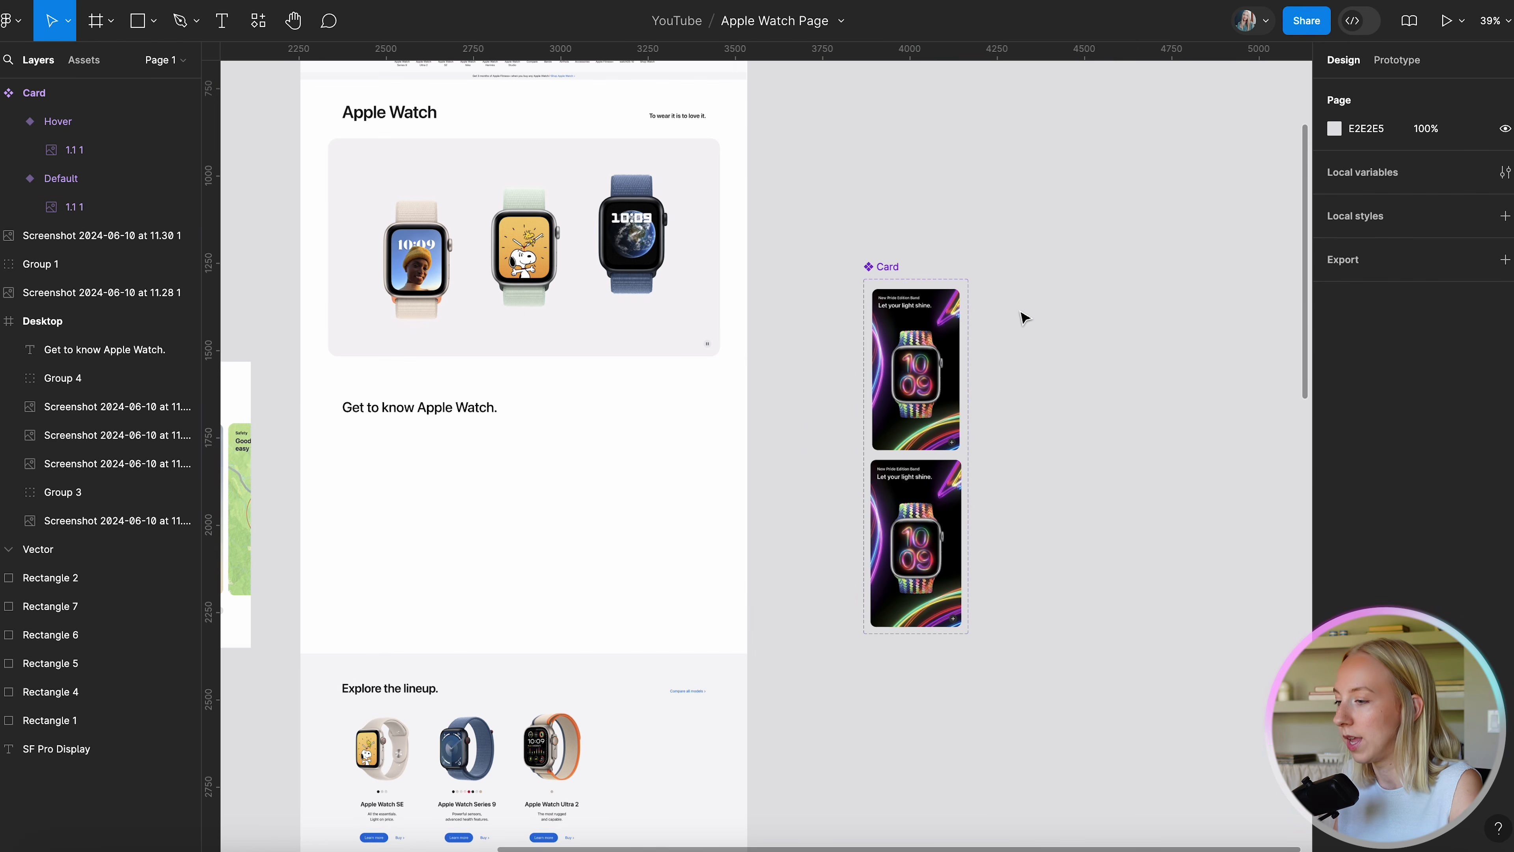
{"action": "scroll", "coordinate": [1023, 317], "scroll_direction": "up", "scroll_amount": 3}
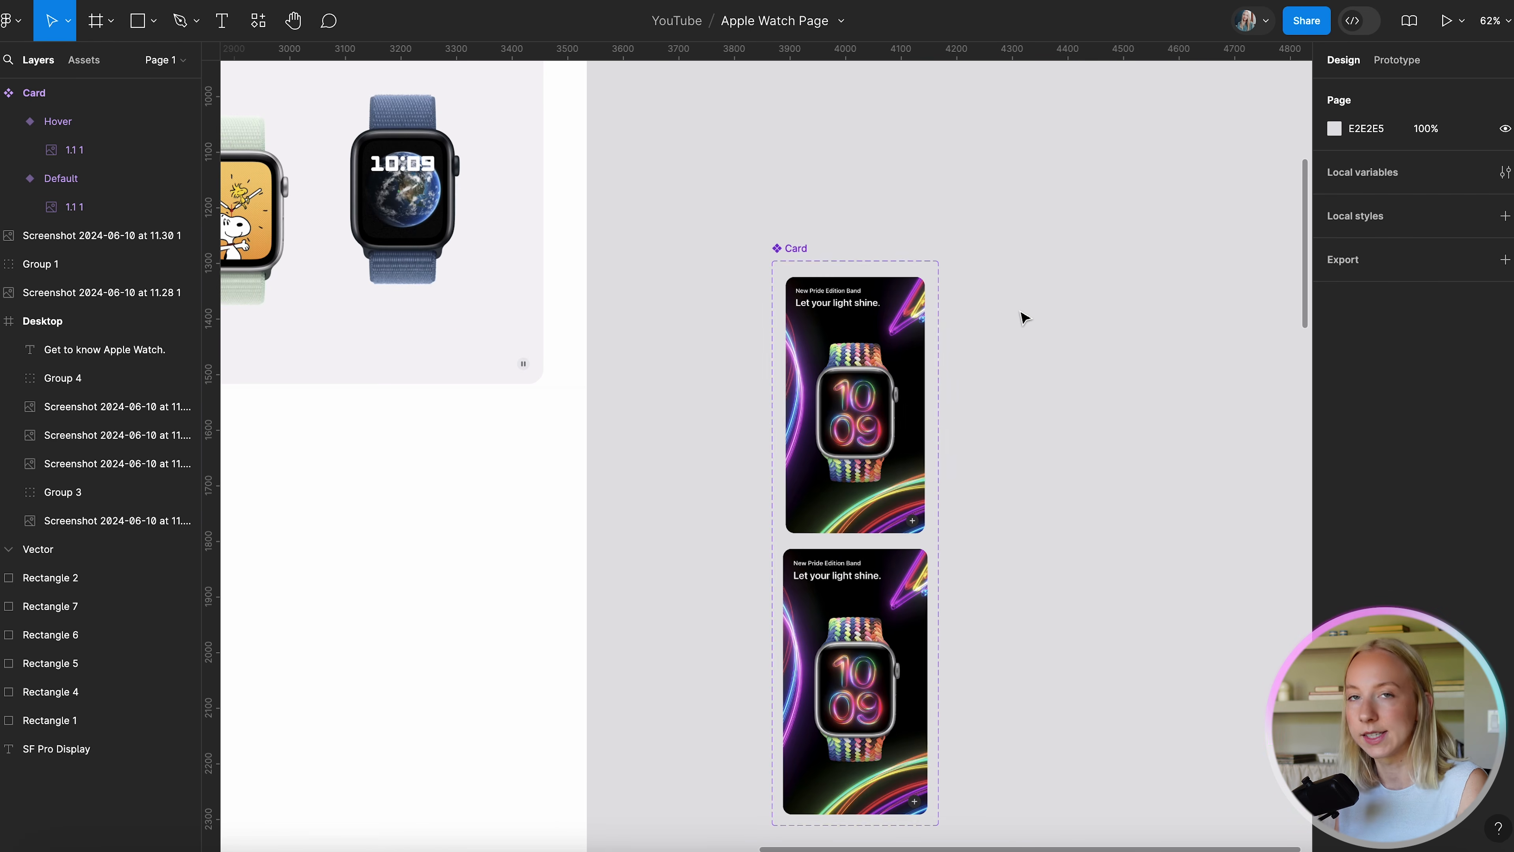
{"action": "left_click", "coordinate": [1395, 62]}
{"action": "scroll", "coordinate": [949, 443], "scroll_direction": "up", "scroll_amount": 3}
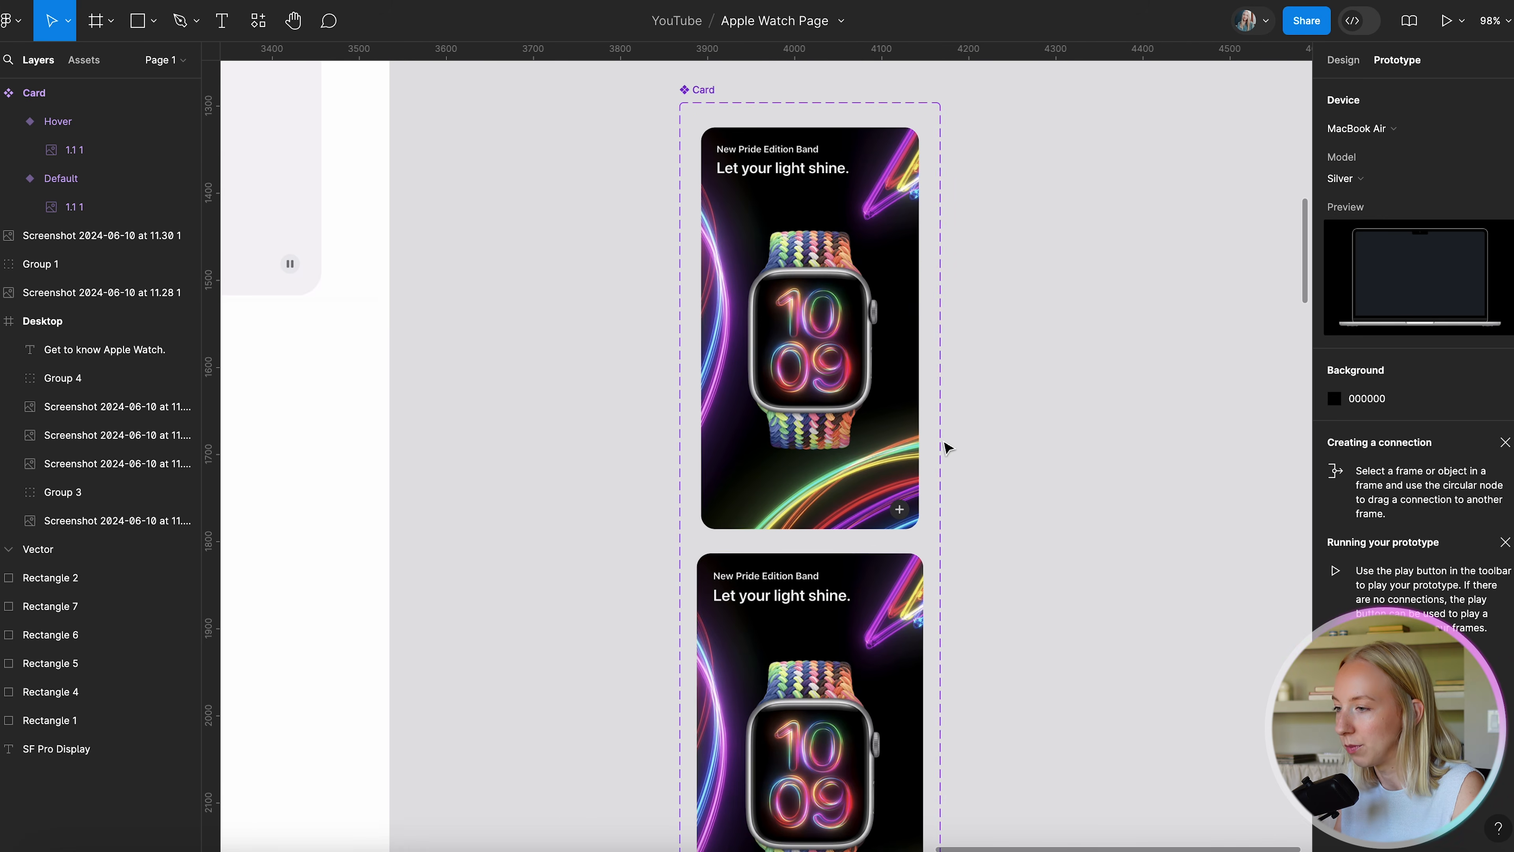
{"action": "left_click", "coordinate": [813, 454]}
{"action": "scroll", "coordinate": [814, 453], "scroll_direction": "down", "scroll_amount": 2}
{"action": "left_click_drag", "start_coordinate": [806, 459], "coordinate": [803, 571]}
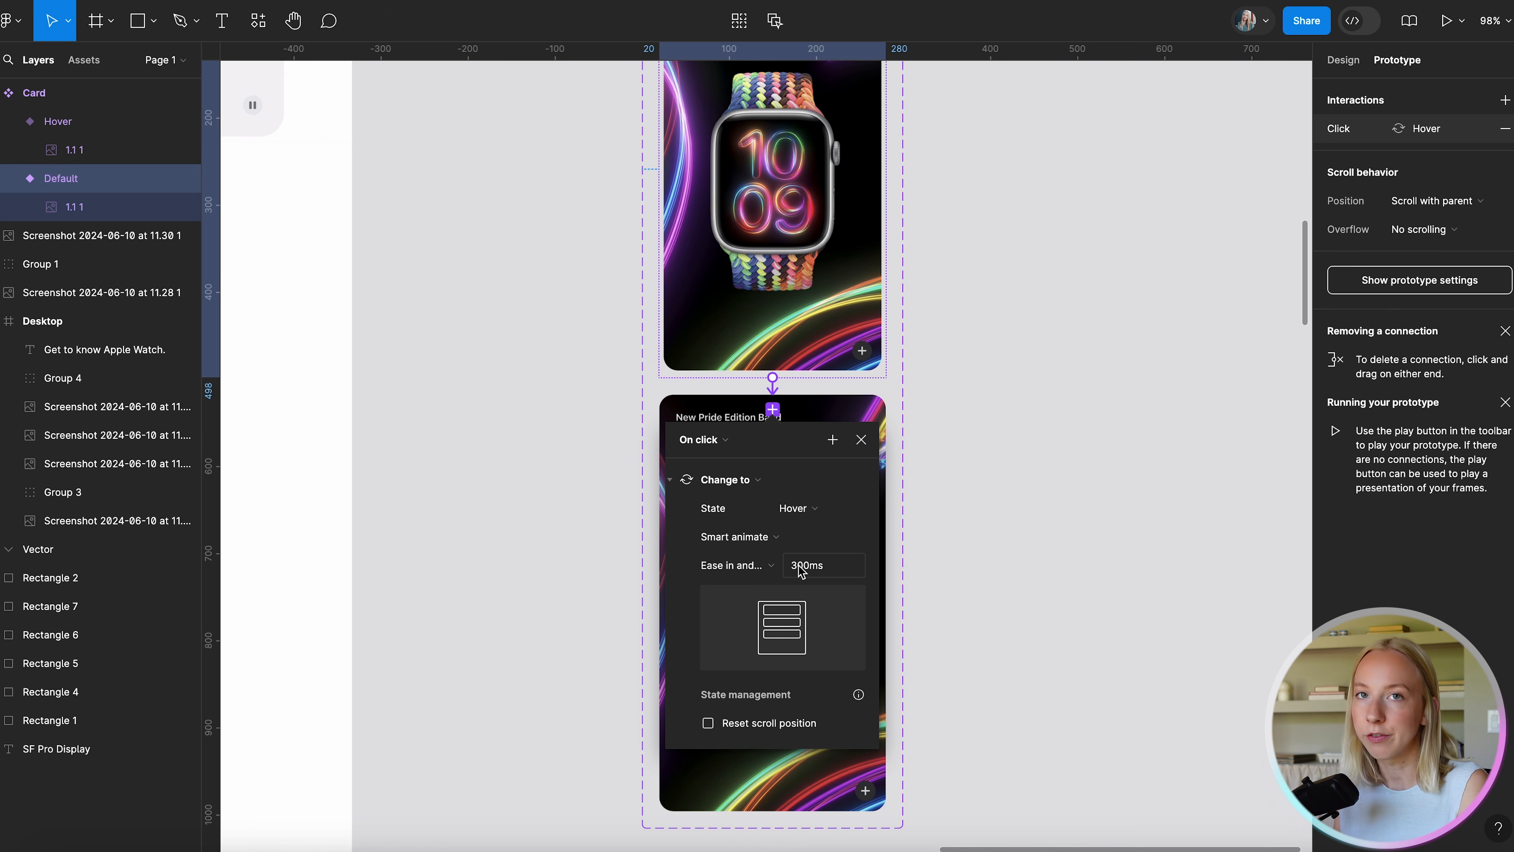
Set the interaction's trigger to While hovering and close the interaction settings.
{"action": "scroll", "coordinate": [854, 472], "scroll_direction": "up", "scroll_amount": 3}
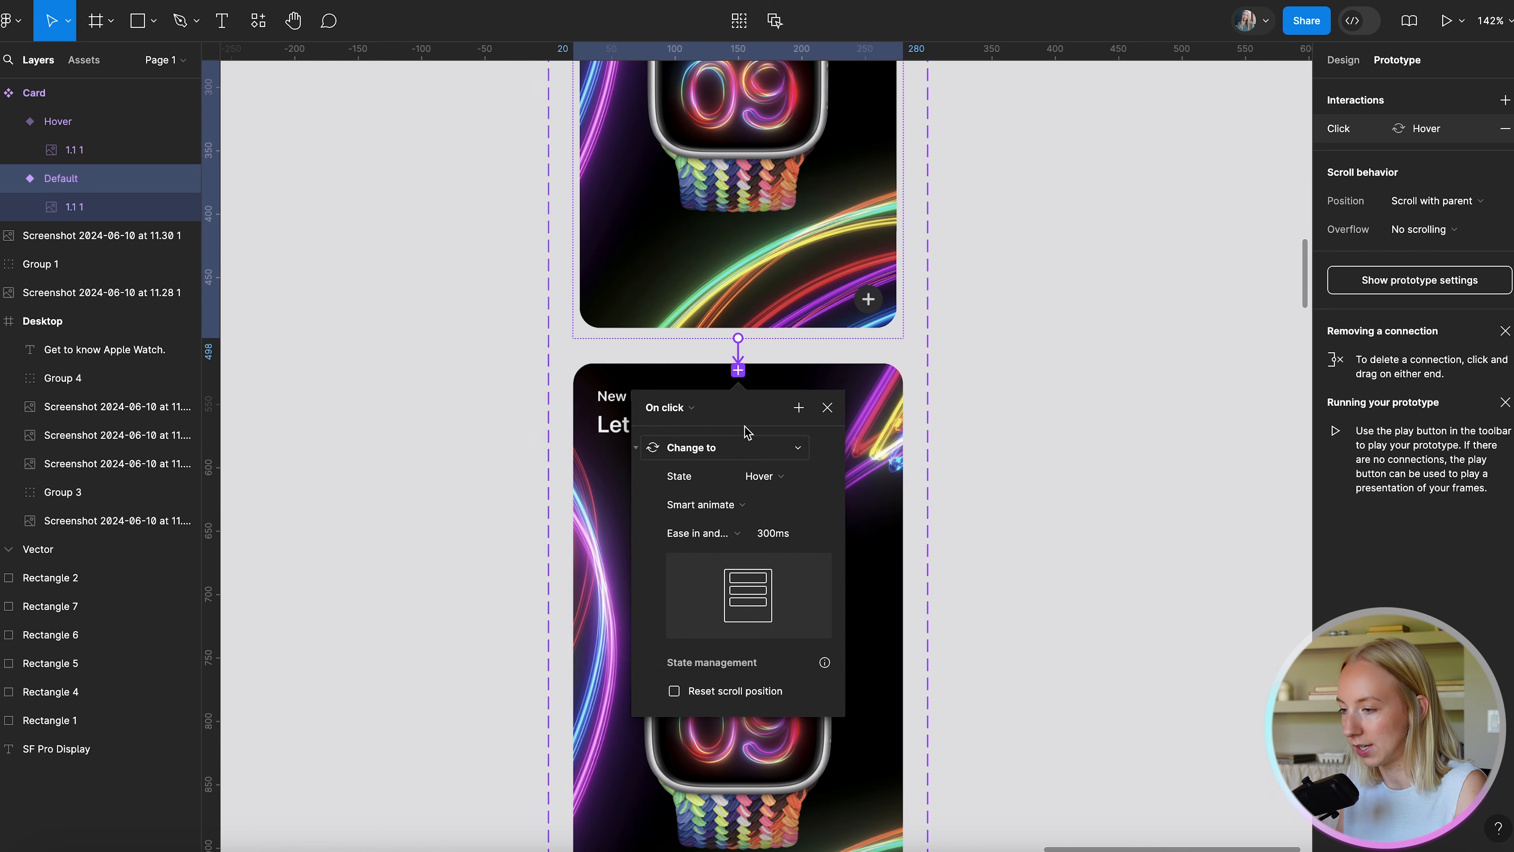
{"action": "left_click", "coordinate": [666, 410]}
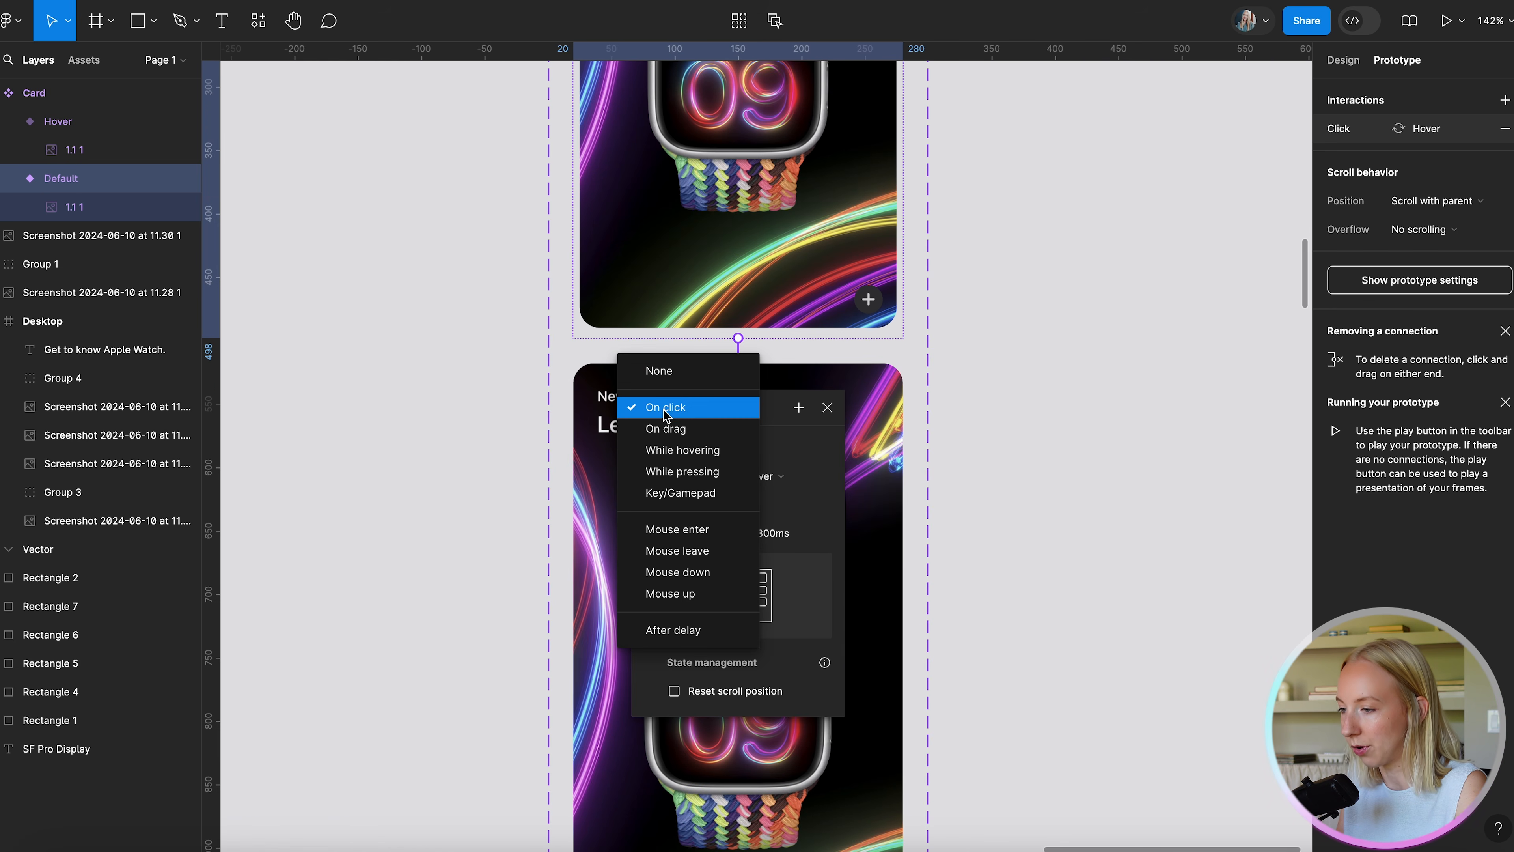
{"action": "left_click", "coordinate": [714, 451]}
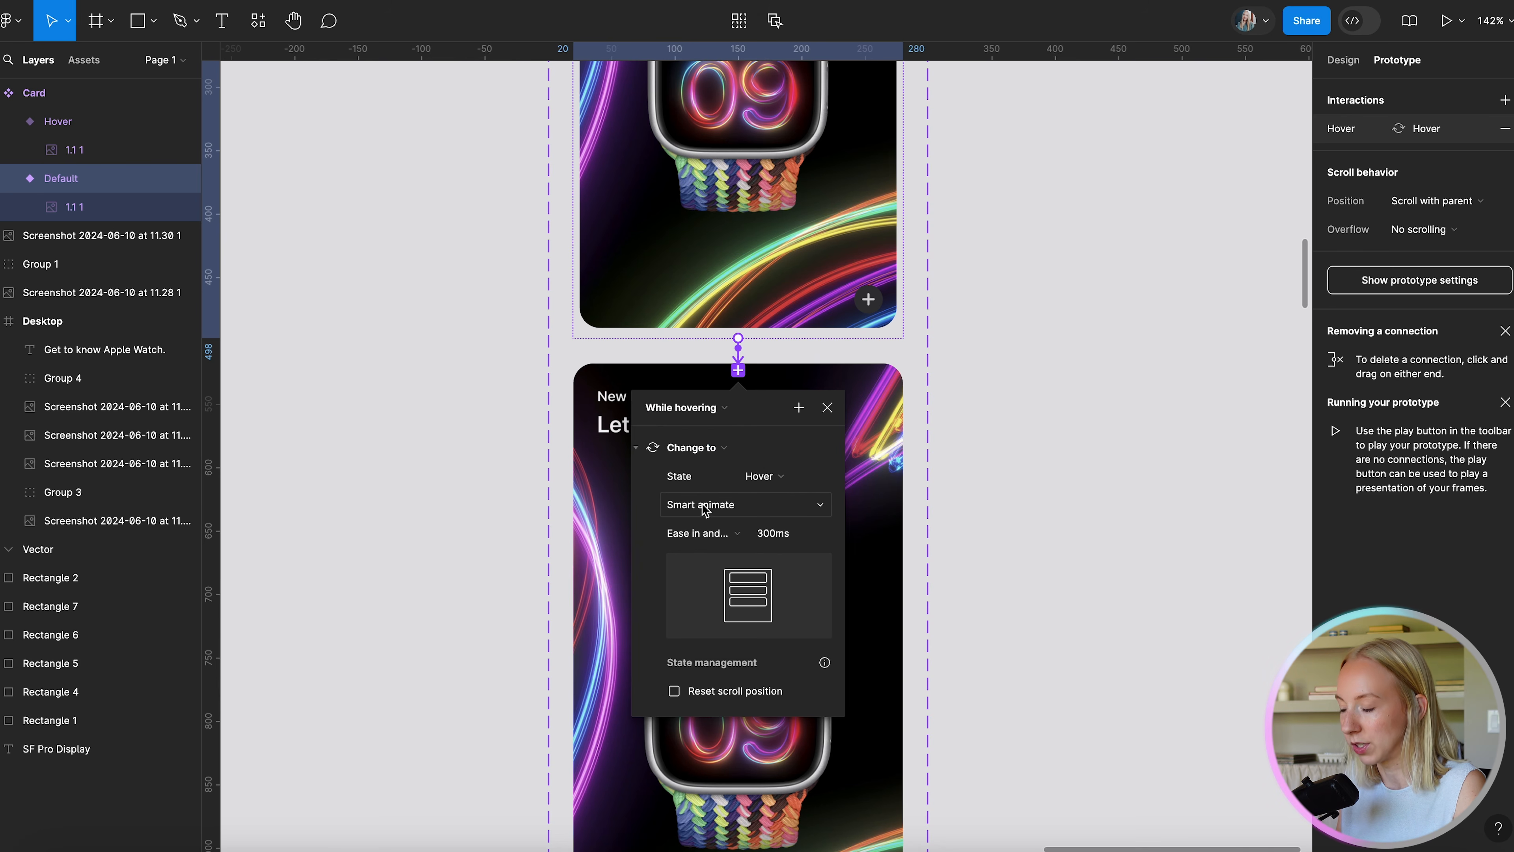
{"action": "left_click", "coordinate": [703, 534]}
{"action": "left_click", "coordinate": [722, 541]}
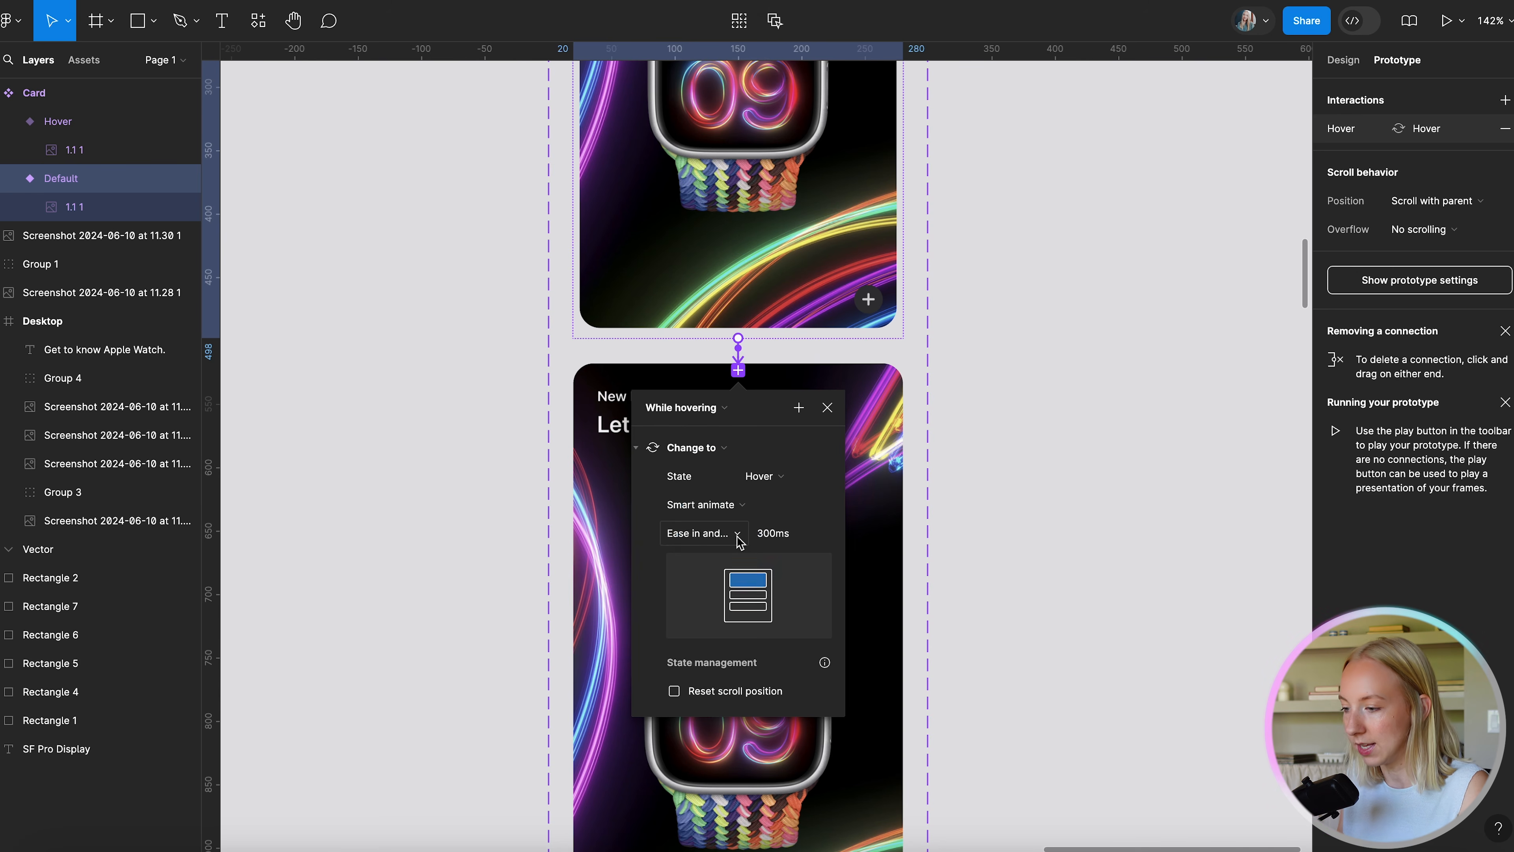
{"action": "left_click", "coordinate": [827, 408]}
{"action": "left_click", "coordinate": [1112, 439]}
{"action": "scroll", "coordinate": [1112, 441], "scroll_direction": "down", "scroll_amount": 5}
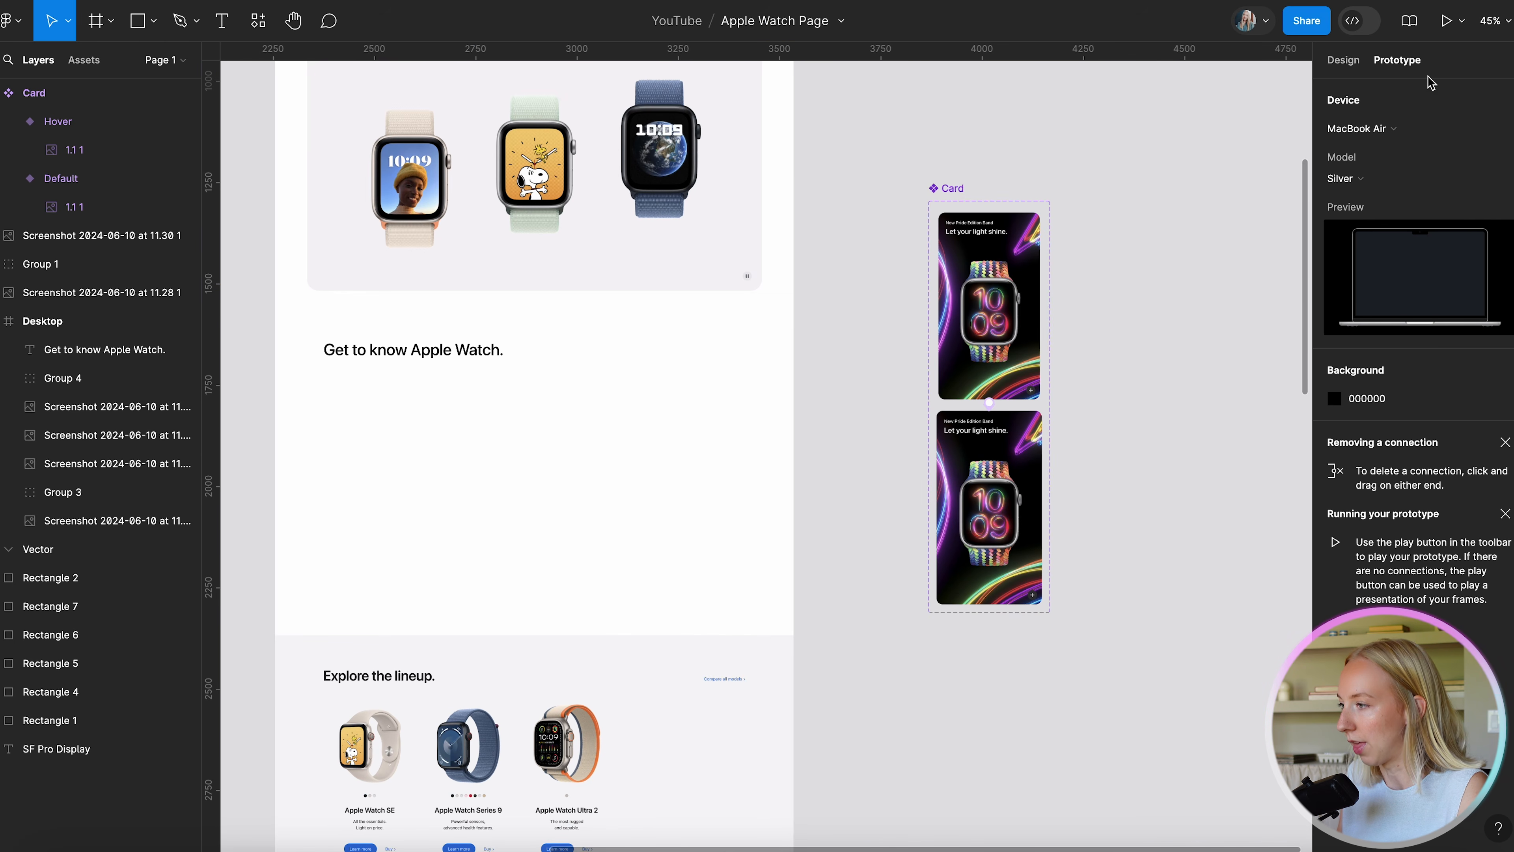
Copy the Default variant into the Desktop frame and place the instance below the "Get to know Apple Watch." heading at X 120, Y 1123.
{"action": "left_click", "coordinate": [1343, 60]}
{"action": "scroll", "coordinate": [1088, 279], "scroll_direction": "down", "scroll_amount": 2}
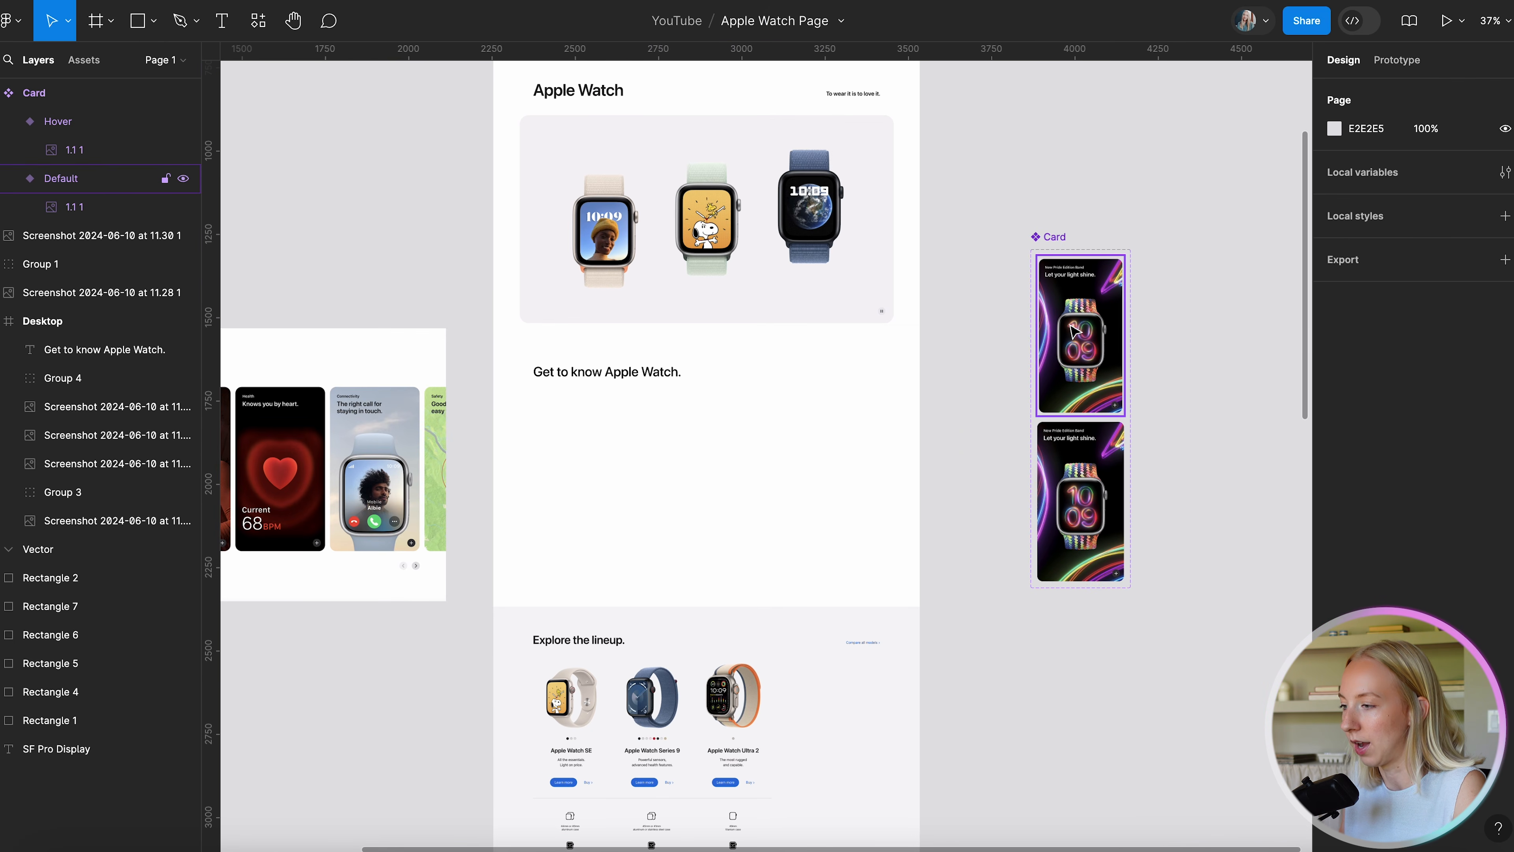
{"action": "left_click", "coordinate": [1115, 325]}
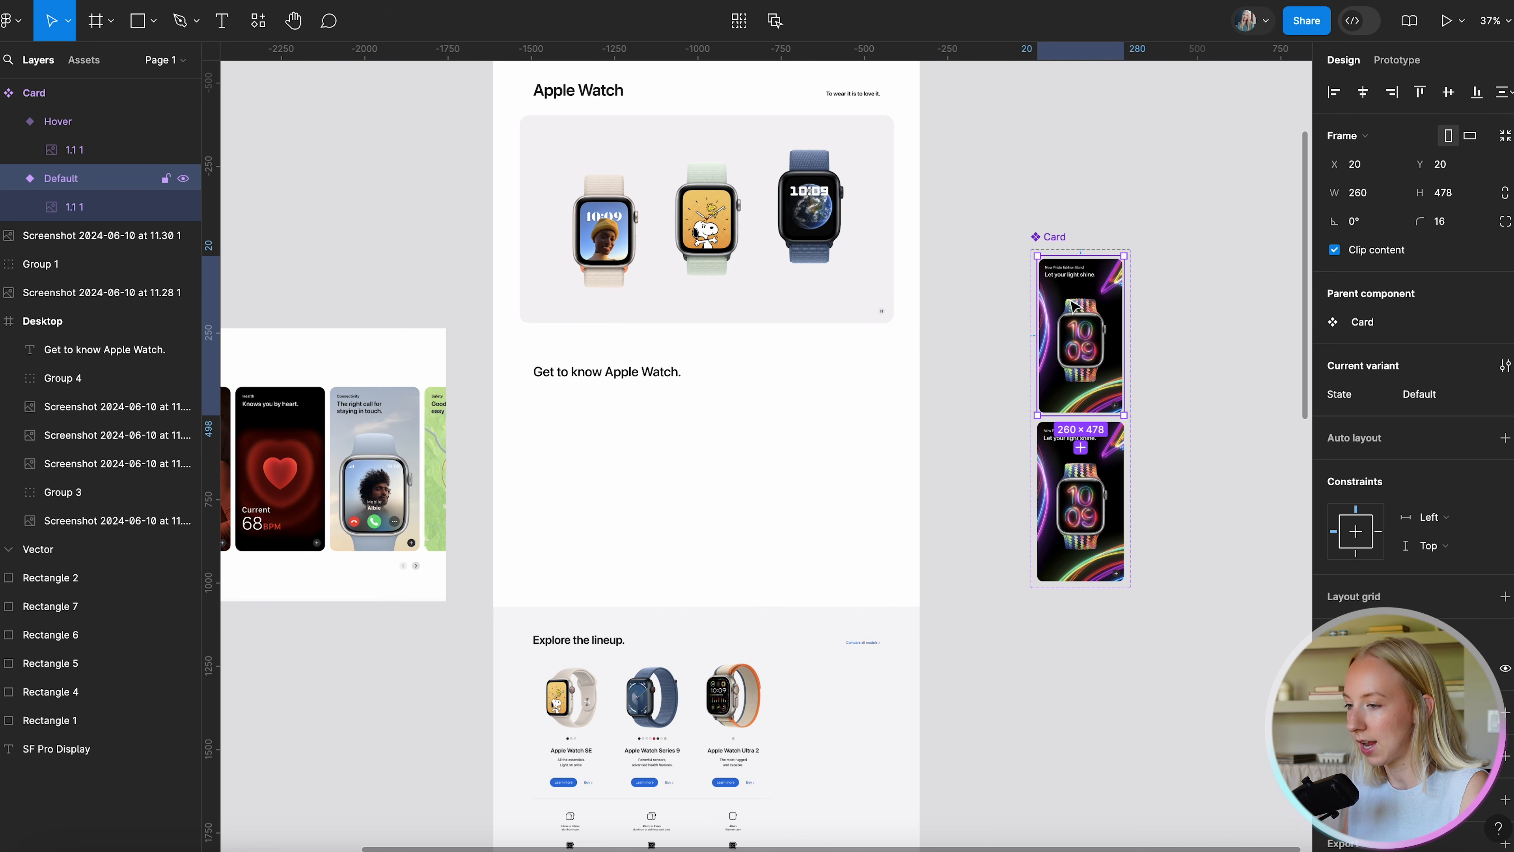
{"action": "left_click", "coordinate": [604, 454]}
{"action": "scroll", "coordinate": [531, 463], "scroll_direction": "up", "scroll_amount": 5}
{"action": "key", "text": "super+v"}
{"action": "left_click_drag", "start_coordinate": [791, 406], "coordinate": [676, 433]}
{"action": "scroll", "coordinate": [662, 417], "scroll_direction": "down", "scroll_amount": 3}
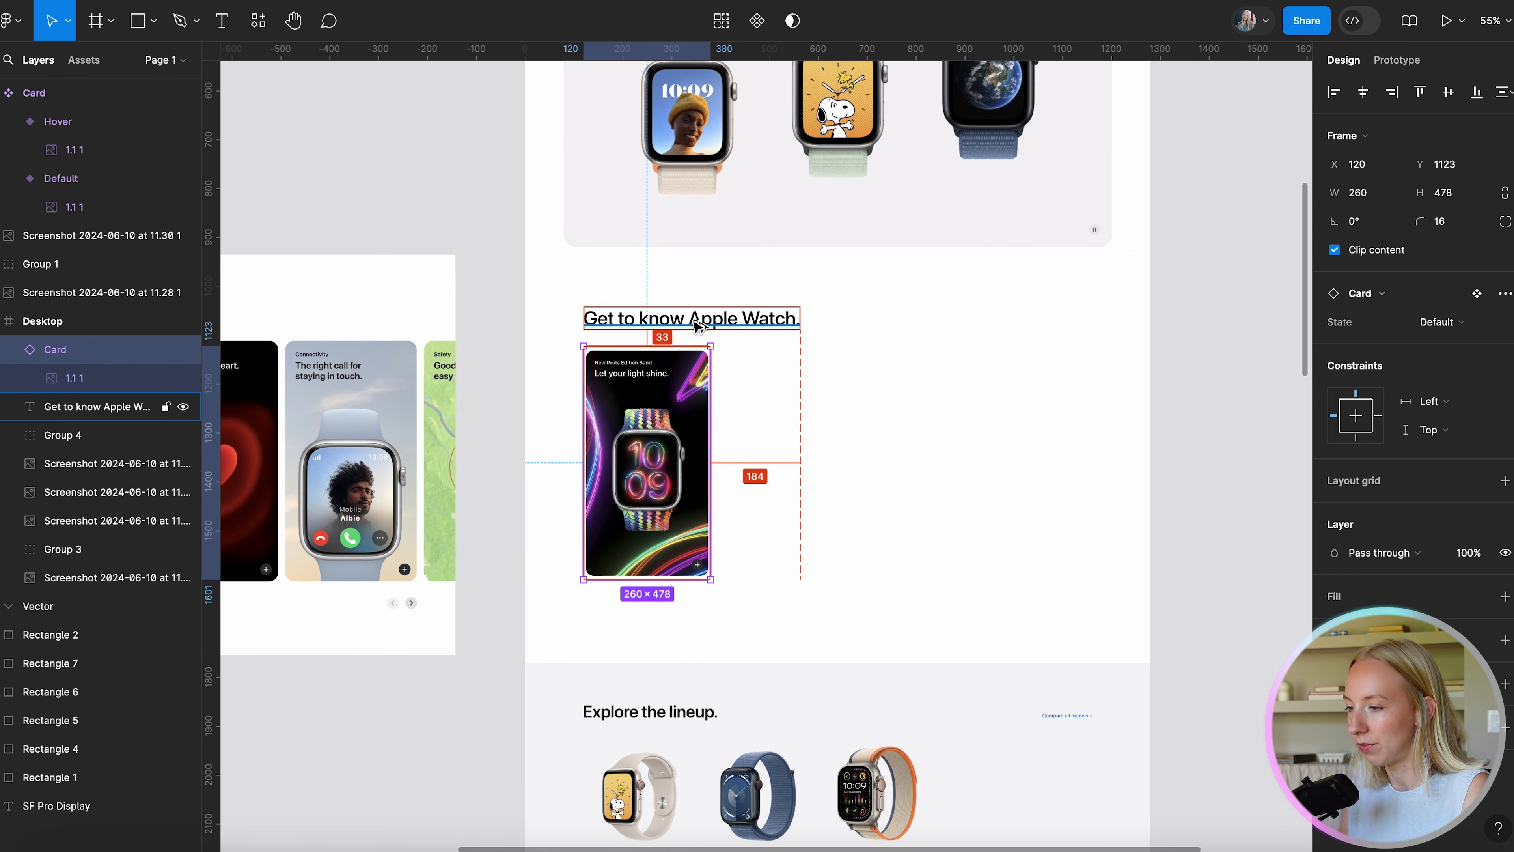
Nudge the card instance under the heading to Y 1122, checking its spacing.
{"action": "key", "text": "Up"}
{"action": "key", "text": "Up"}
{"action": "key", "text": "alt"}
{"action": "key", "text": "Down"}
{"action": "key", "text": "alt"}
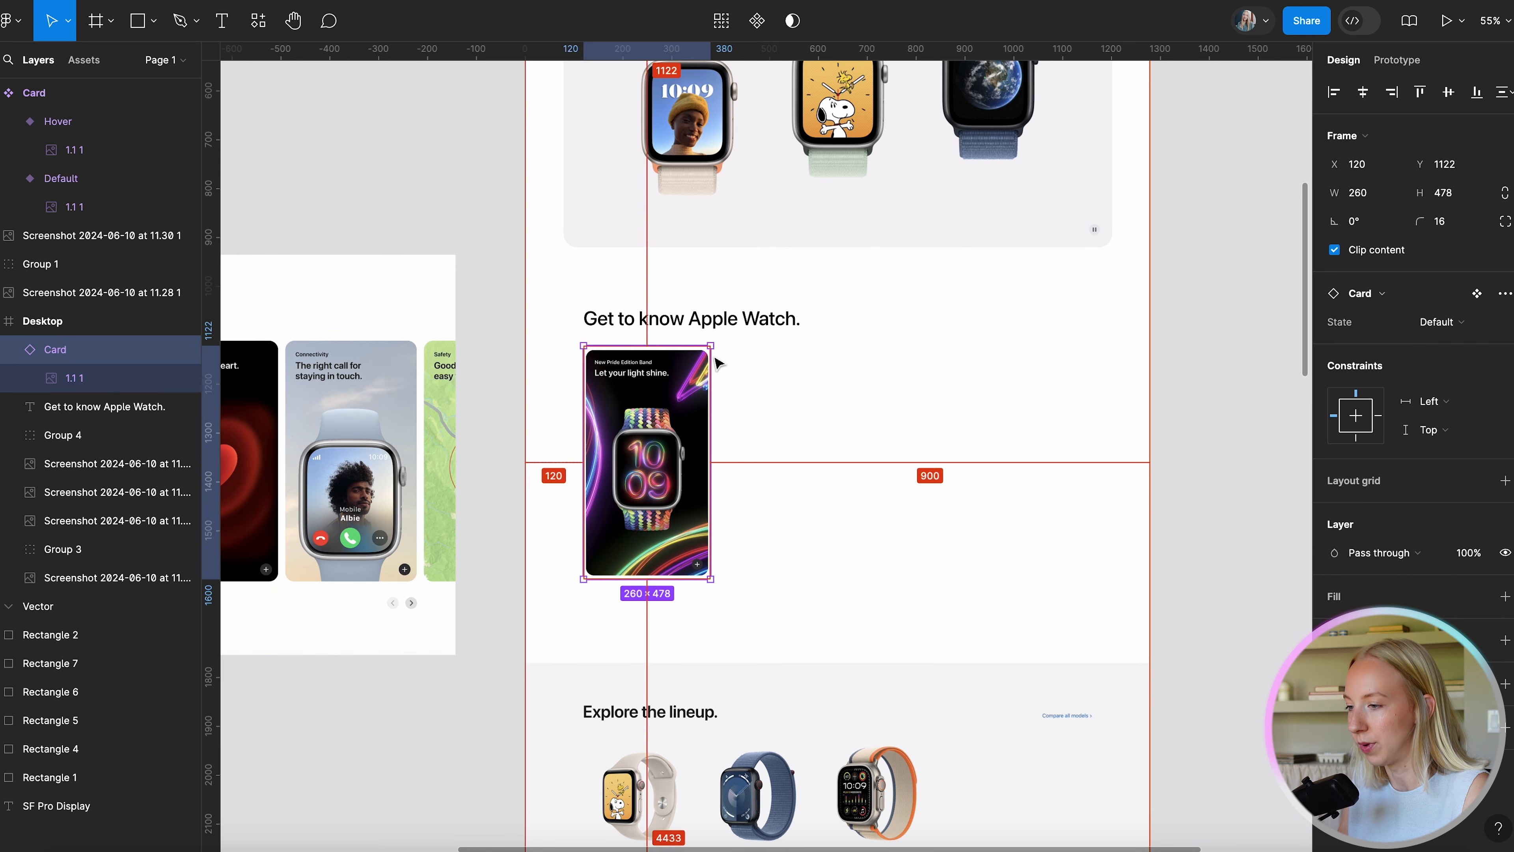
{"action": "left_click", "coordinate": [821, 453]}
{"action": "scroll", "coordinate": [778, 384], "scroll_direction": "down", "scroll_amount": 3}
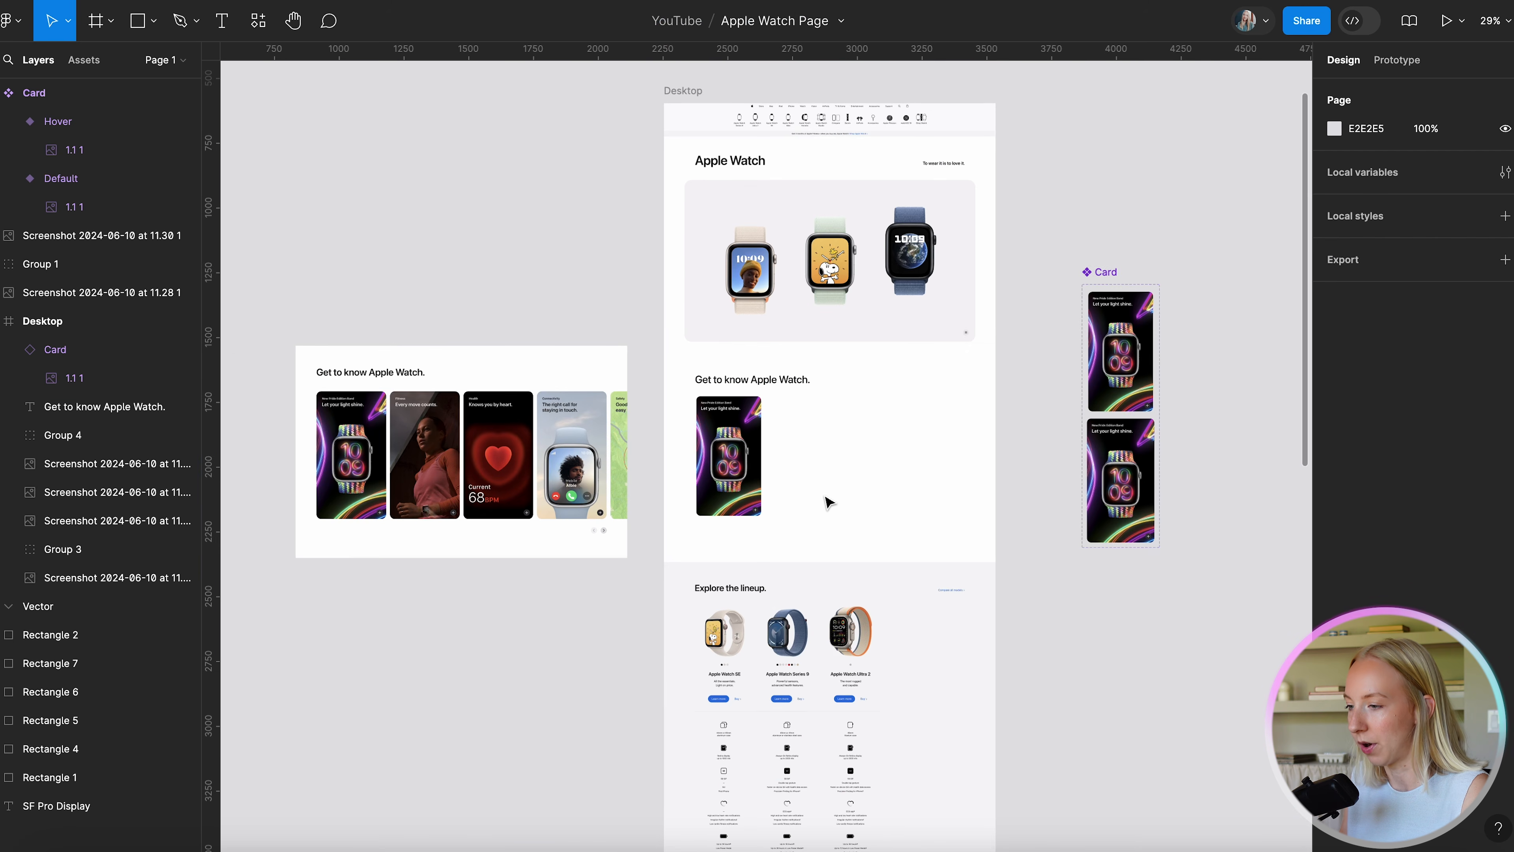
Move the card instance 20 px down to Y 1142 to widen the gap below the heading.
{"action": "scroll", "coordinate": [825, 496], "scroll_direction": "up", "scroll_amount": 2}
{"action": "left_click", "coordinate": [720, 424]}
{"action": "key", "text": "shift+Down"}
{"action": "key", "text": "shift+Down"}
{"action": "key", "text": "alt"}
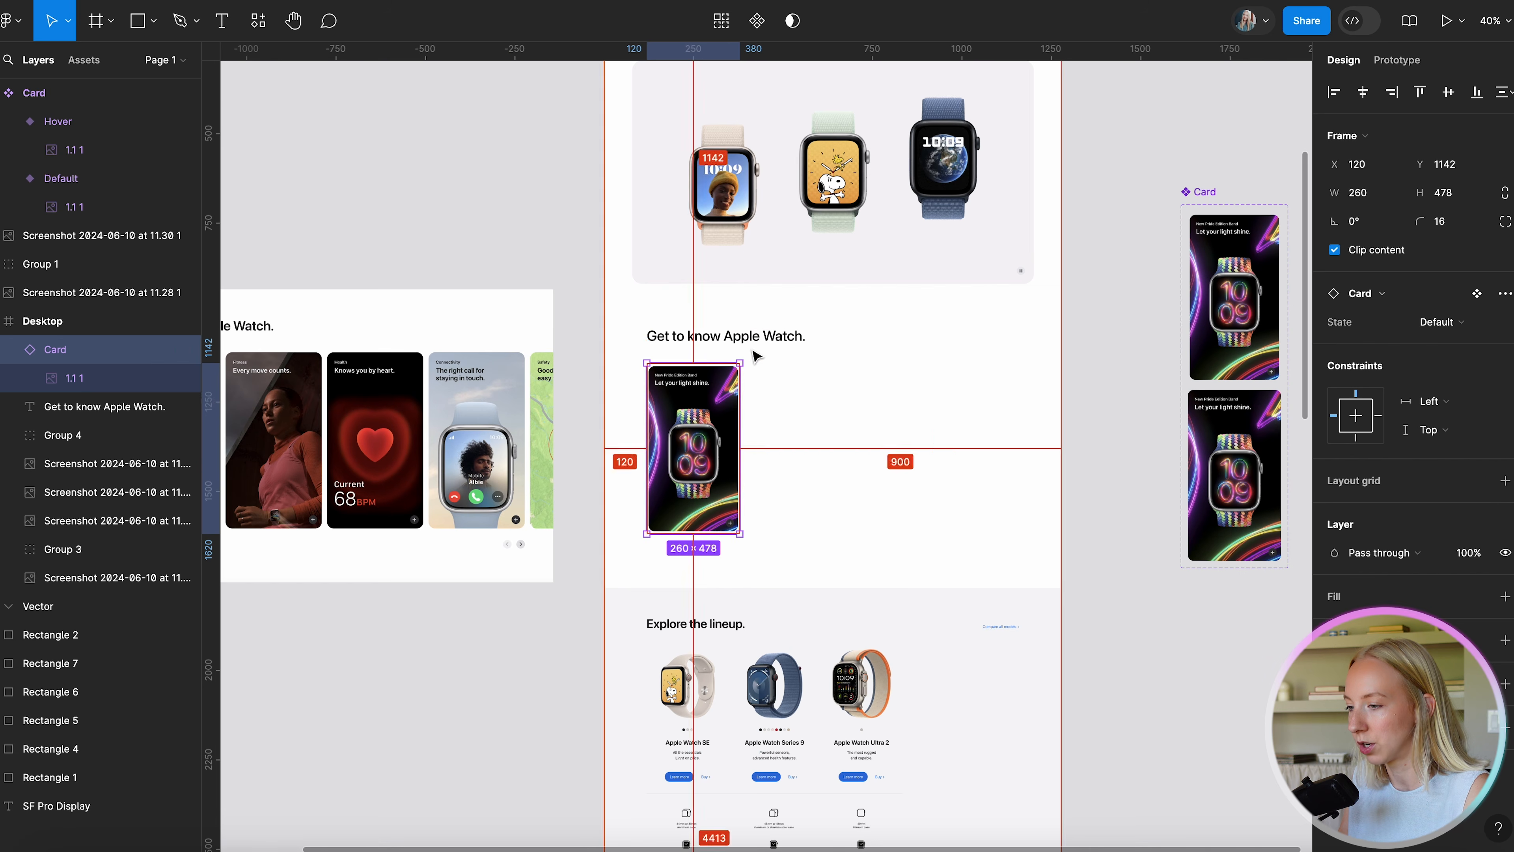
{"action": "left_click", "coordinate": [813, 446]}
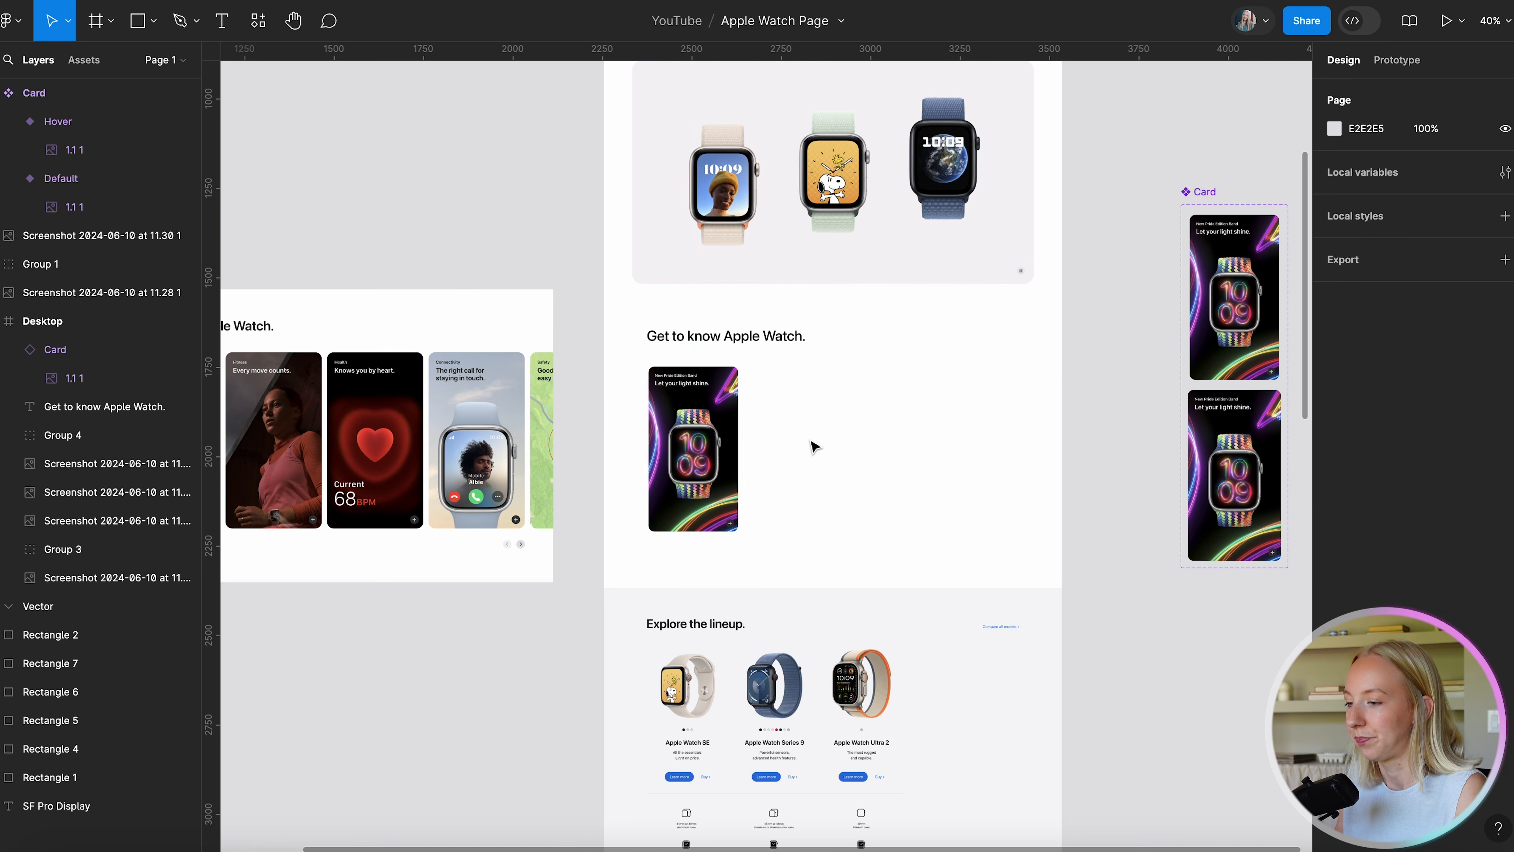
Preview the page prototype and go to the "Get to know Apple Watch." card to test its hover interaction.
{"action": "scroll", "coordinate": [812, 444], "scroll_direction": "down", "scroll_amount": 1}
{"action": "scroll", "coordinate": [723, 460], "scroll_direction": "up", "scroll_amount": 4}
{"action": "left_click", "coordinate": [718, 460]}
{"action": "left_click", "coordinate": [796, 466]}
{"action": "scroll", "coordinate": [691, 424], "scroll_direction": "up", "scroll_amount": 2}
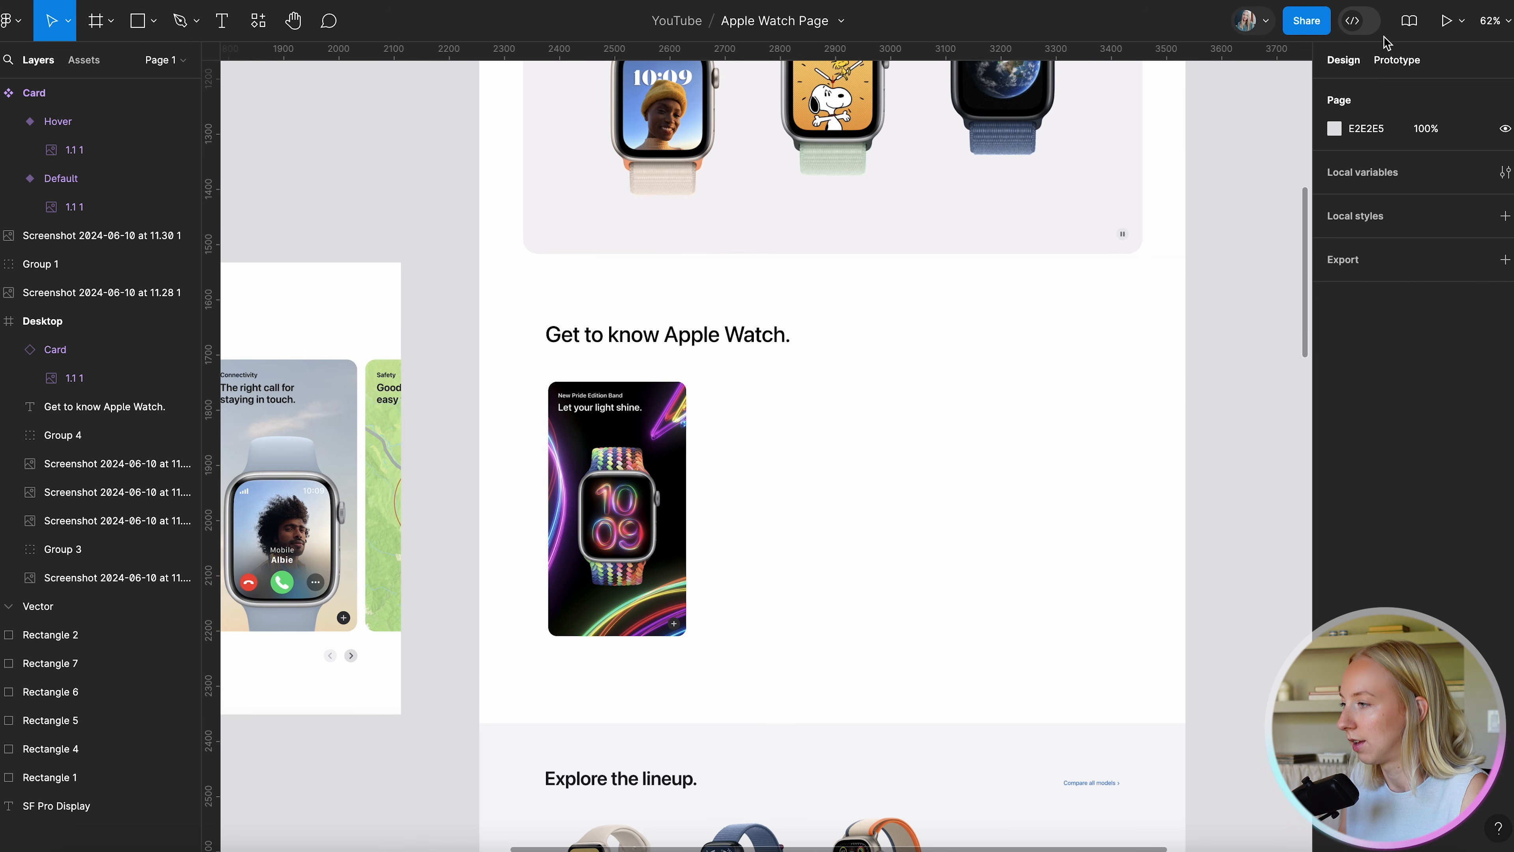
{"action": "left_click", "coordinate": [1448, 22]}
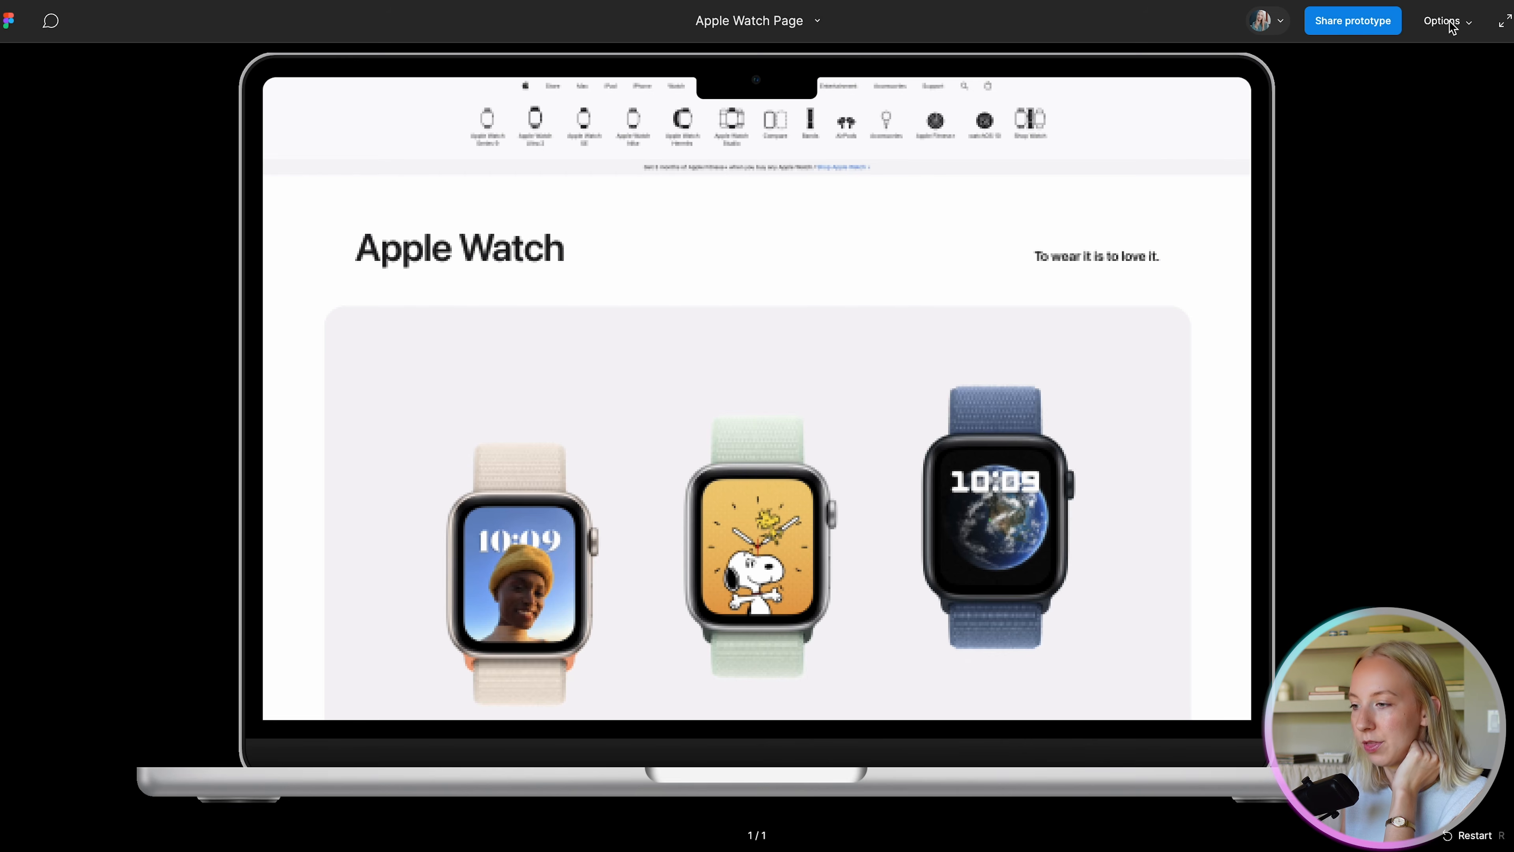
{"action": "scroll", "coordinate": [1033, 328], "scroll_direction": "down", "scroll_amount": 10}
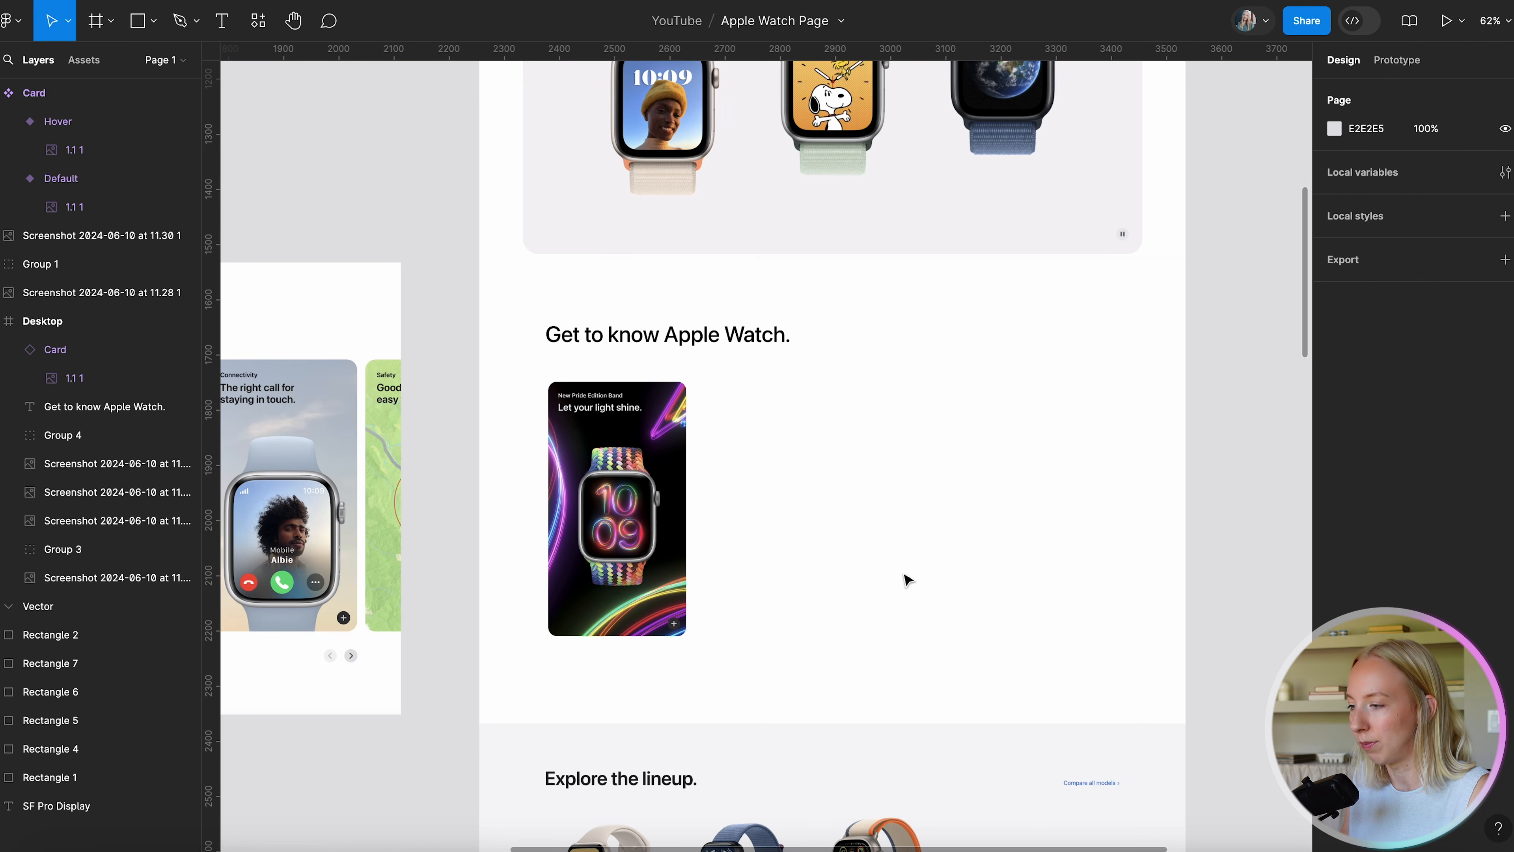
Enlarge the image in the Default variant to 252 × 464 and center it vertically in its frame.
{"action": "scroll", "coordinate": [905, 578], "scroll_direction": "up", "scroll_amount": 10}
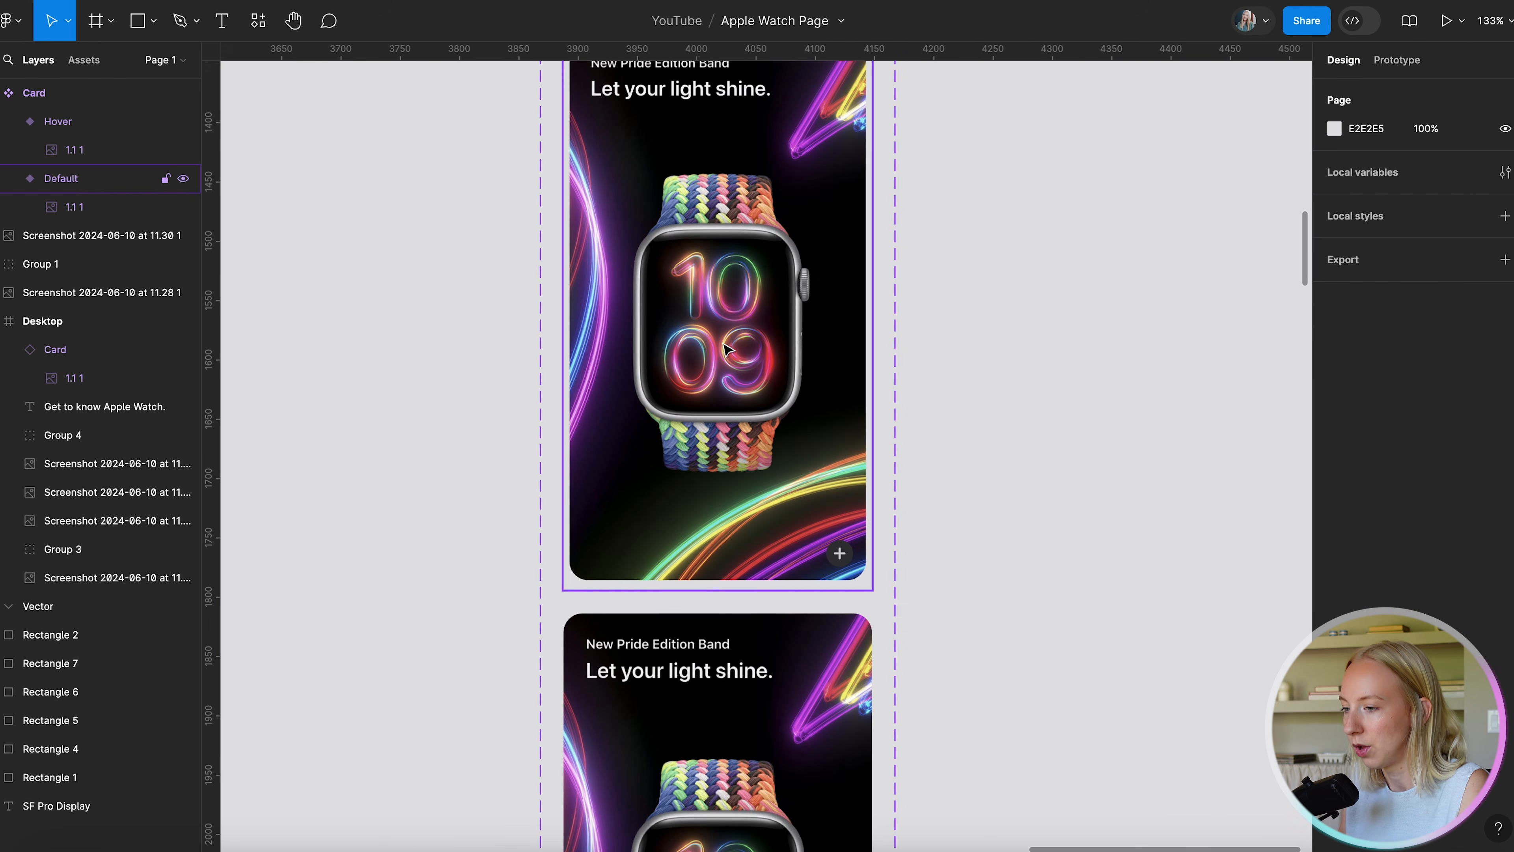
{"action": "double_click", "coordinate": [724, 362]}
{"action": "scroll", "coordinate": [676, 206], "scroll_direction": "up", "scroll_amount": 5}
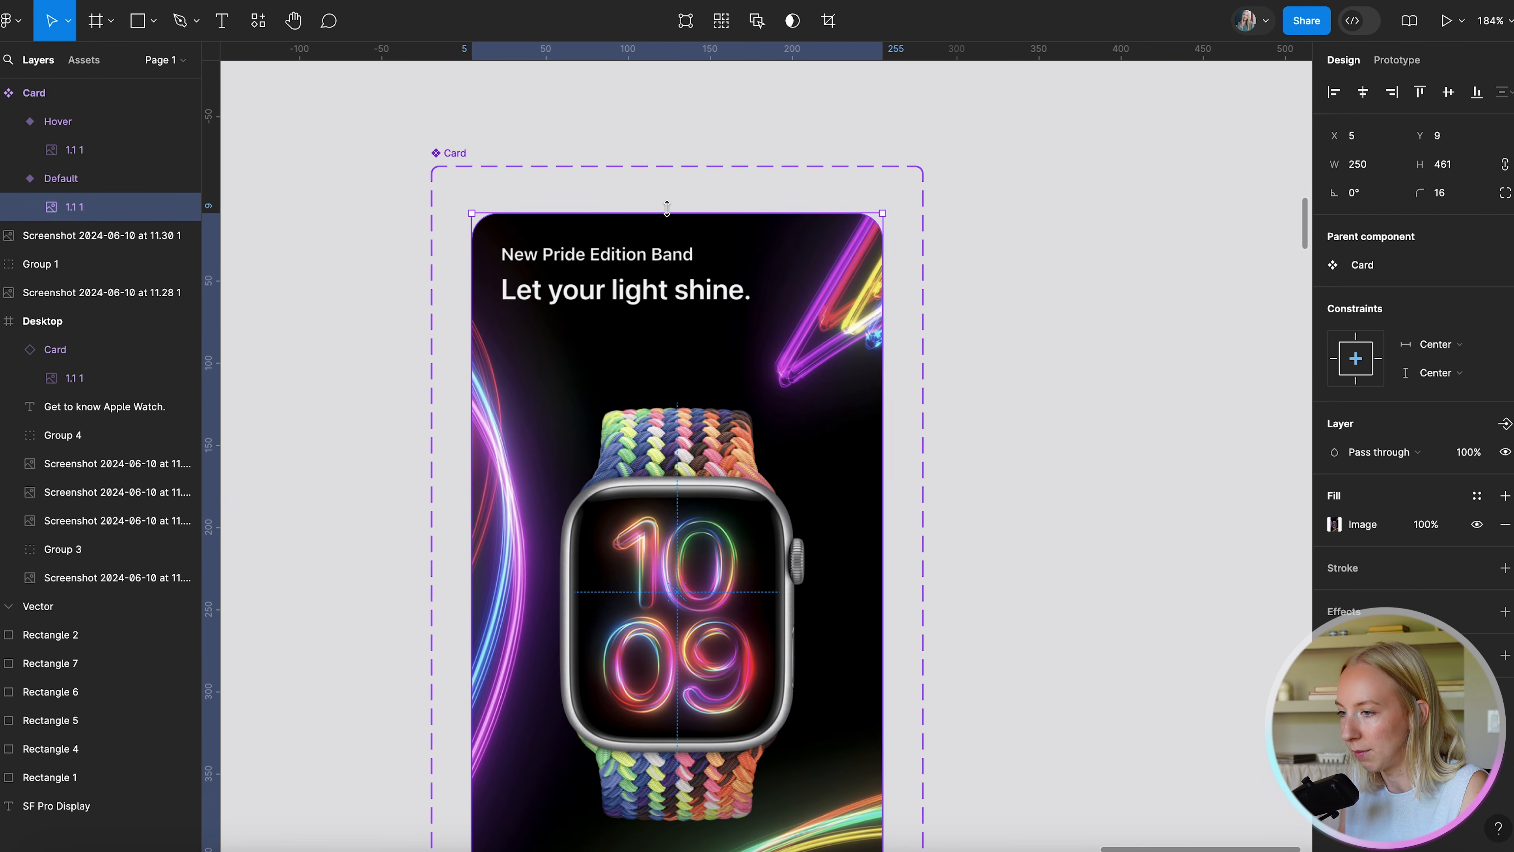
{"action": "left_click_drag", "start_coordinate": [667, 208], "coordinate": [667, 209]}
{"action": "key", "text": "alt"}
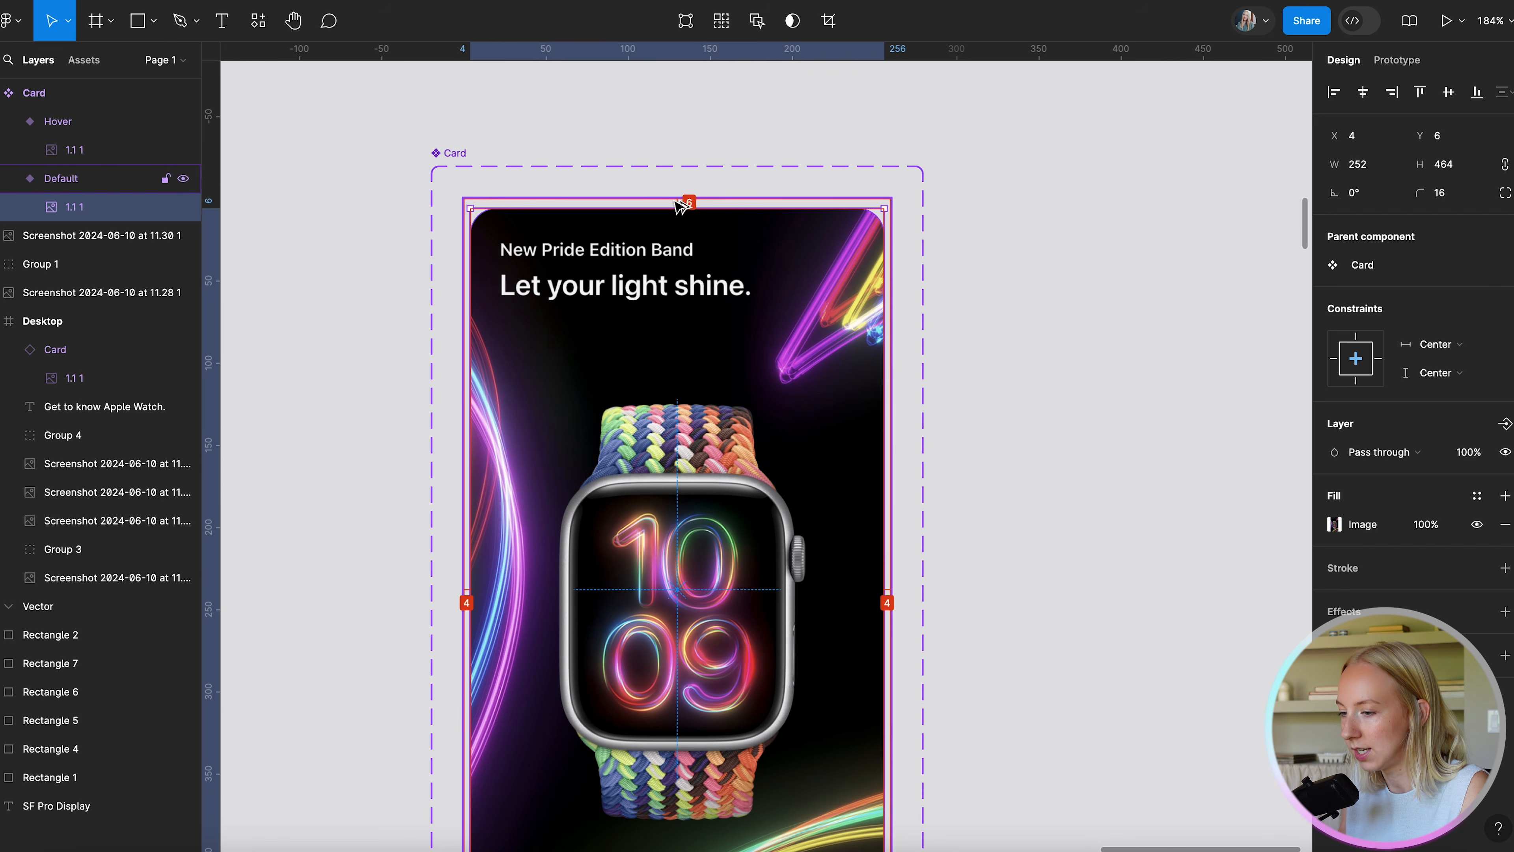
{"action": "left_click", "coordinate": [1450, 93]}
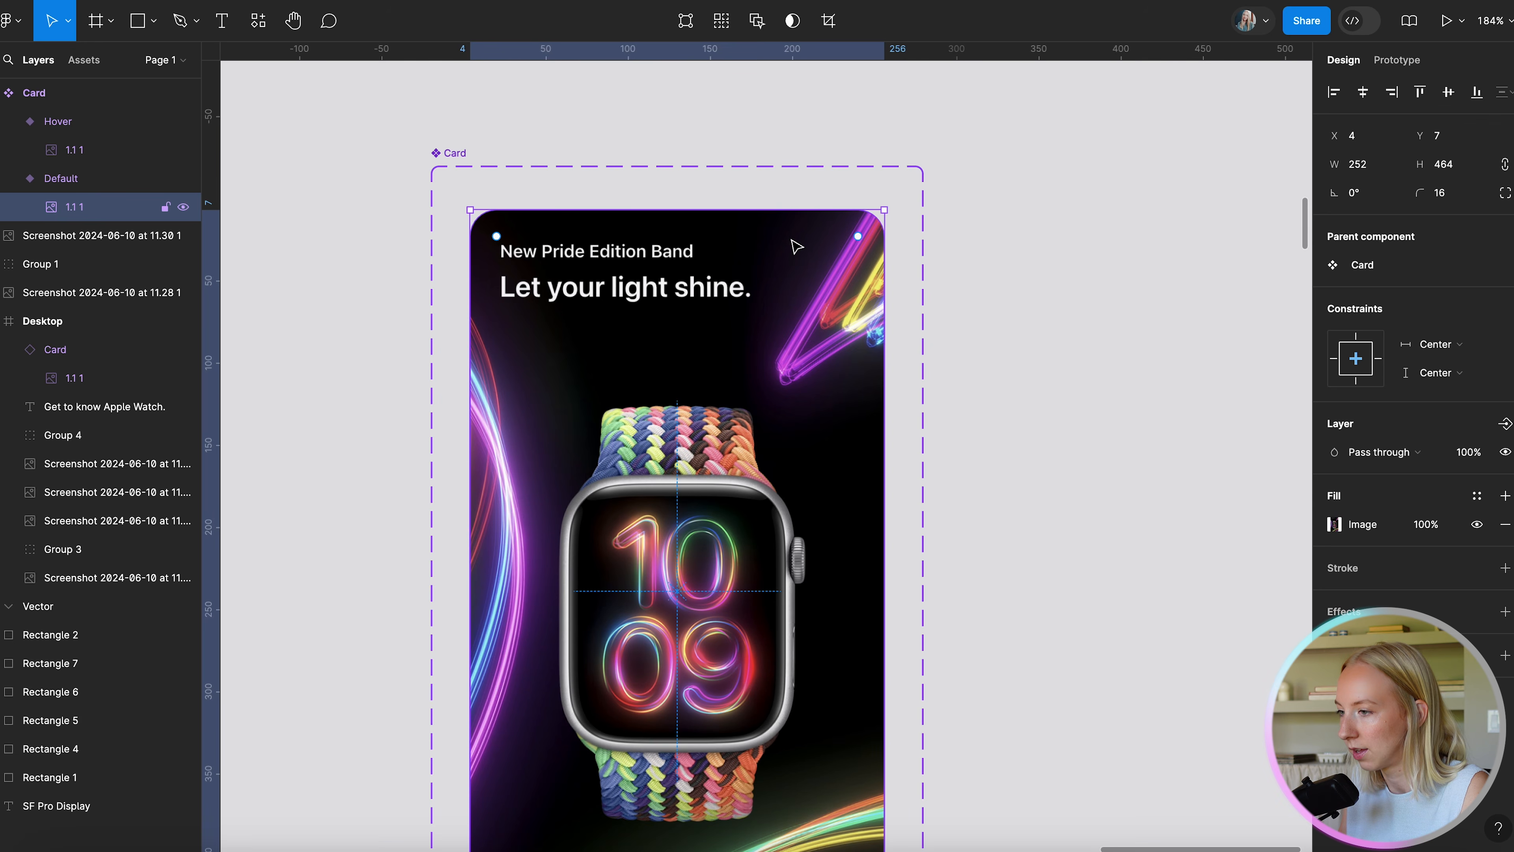
Extend the top edge of the Default variant's image to a height of 465 and center it vertically in its frame.
{"action": "scroll", "coordinate": [792, 242], "scroll_direction": "down", "scroll_amount": 2}
{"action": "scroll", "coordinate": [797, 244], "scroll_direction": "up", "scroll_amount": 10}
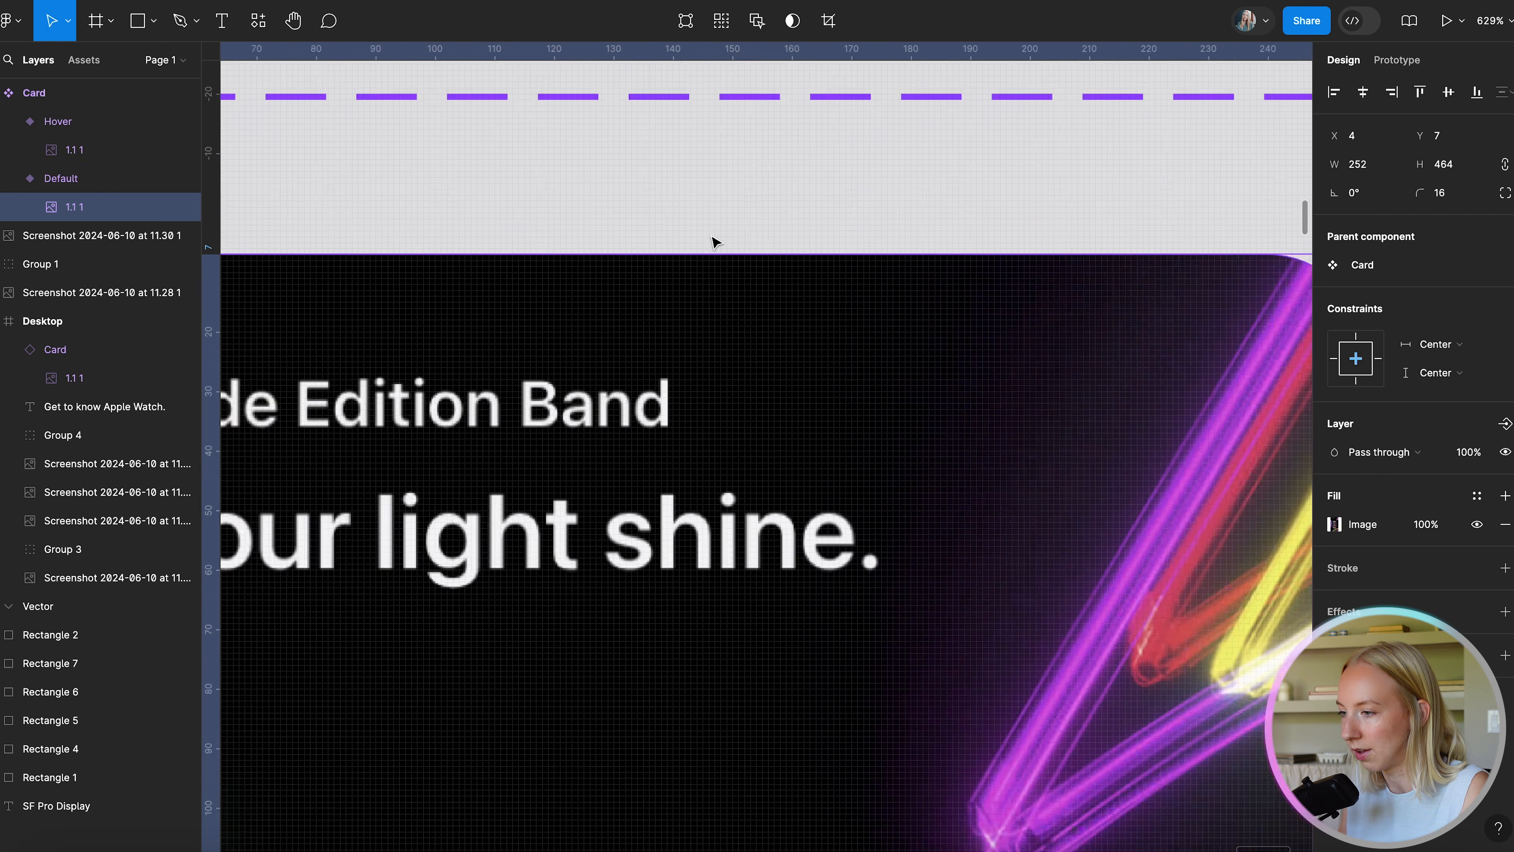
{"action": "left_click_drag", "start_coordinate": [692, 257], "coordinate": [692, 250]}
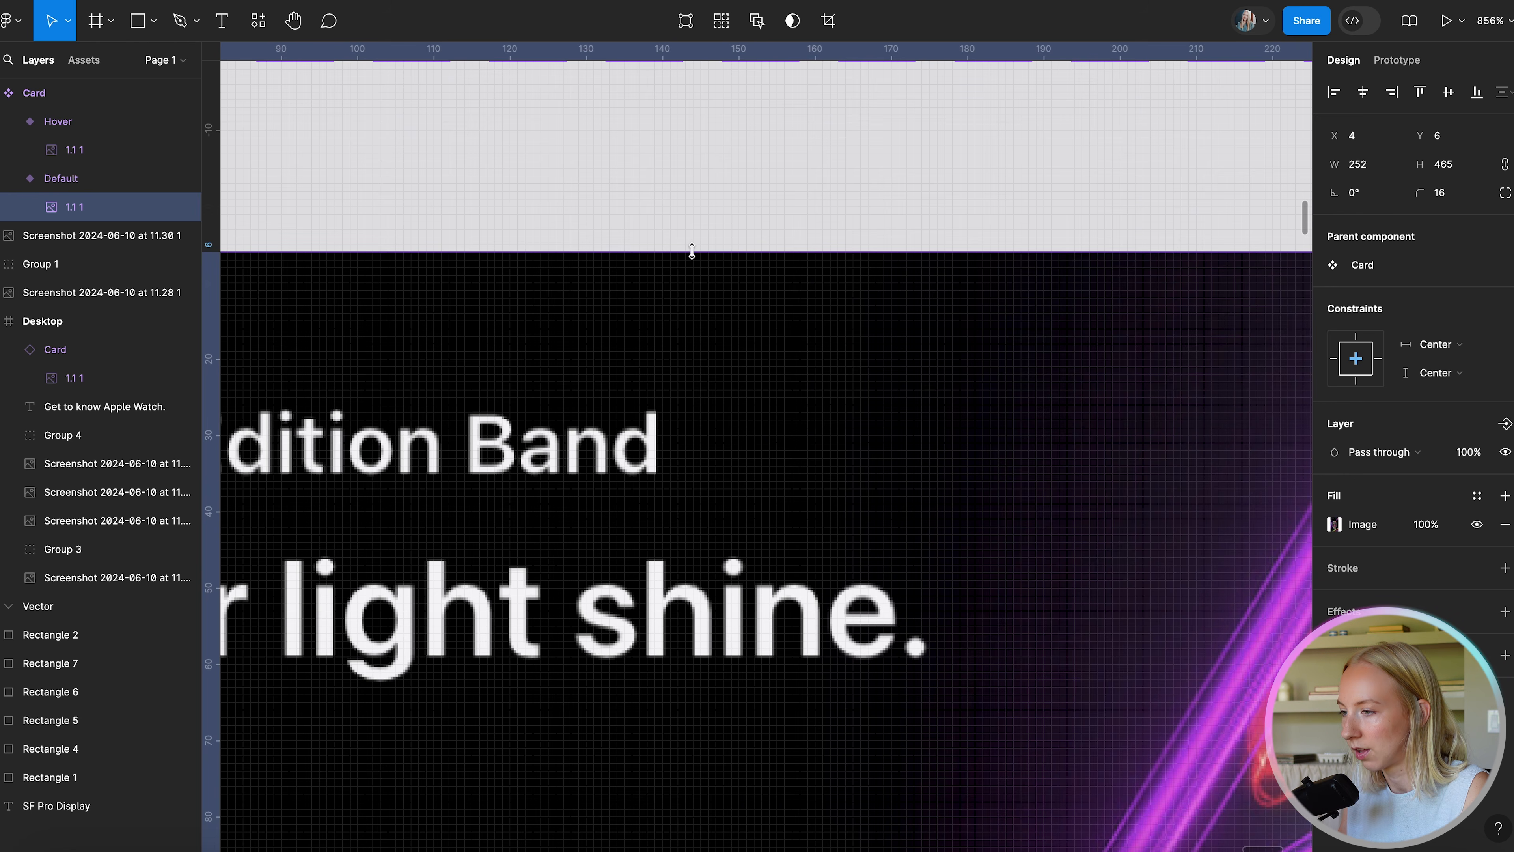
{"action": "left_click", "coordinate": [1448, 92]}
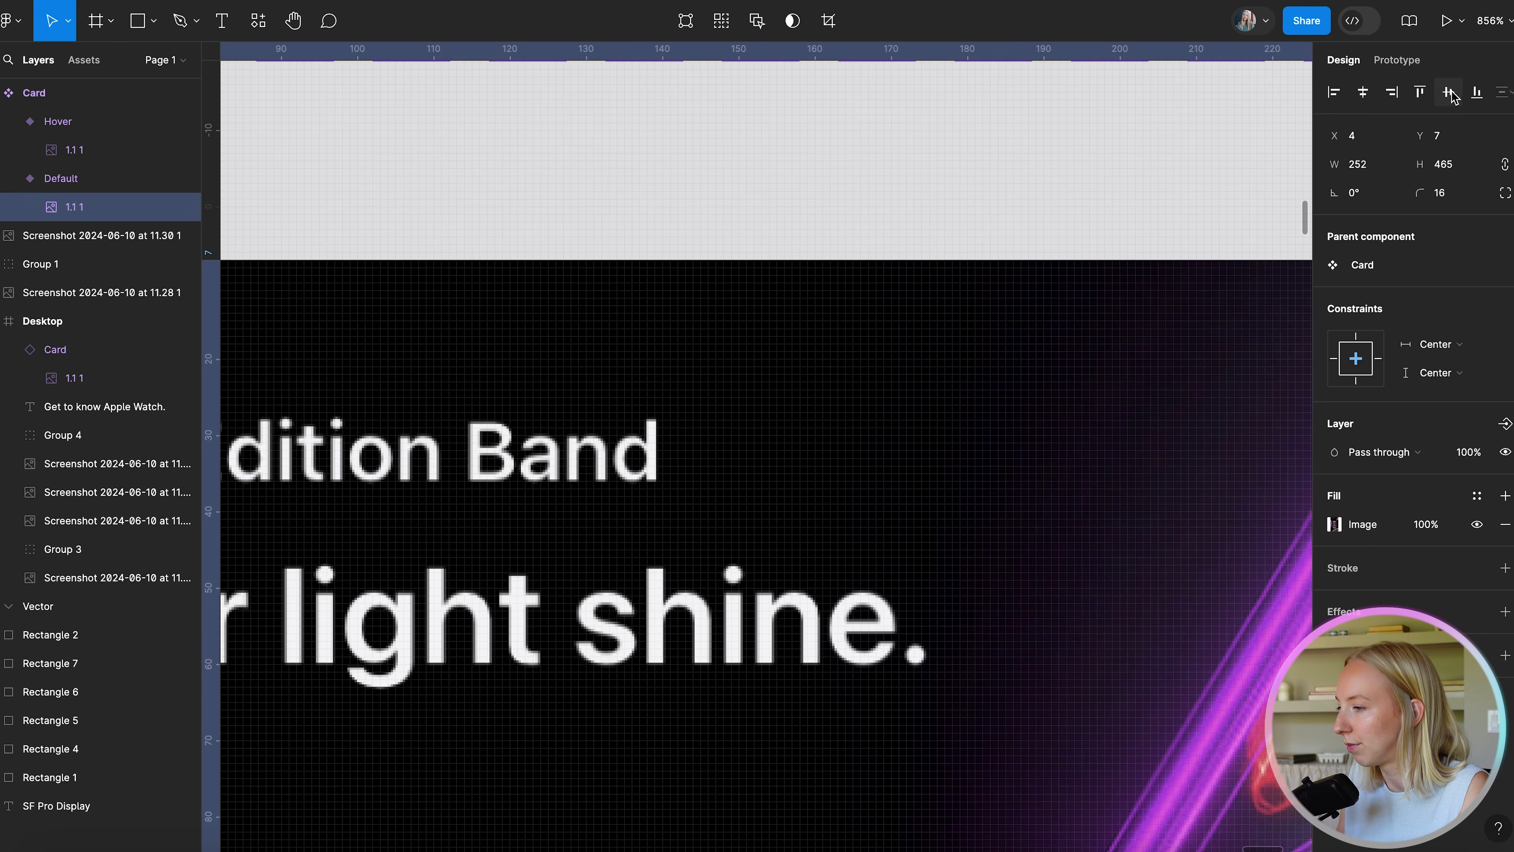
{"action": "scroll", "coordinate": [807, 269], "scroll_direction": "down", "scroll_amount": 5}
{"action": "scroll", "coordinate": [807, 268], "scroll_direction": "down", "scroll_amount": 2}
{"action": "scroll", "coordinate": [838, 257], "scroll_direction": "down", "scroll_amount": 3}
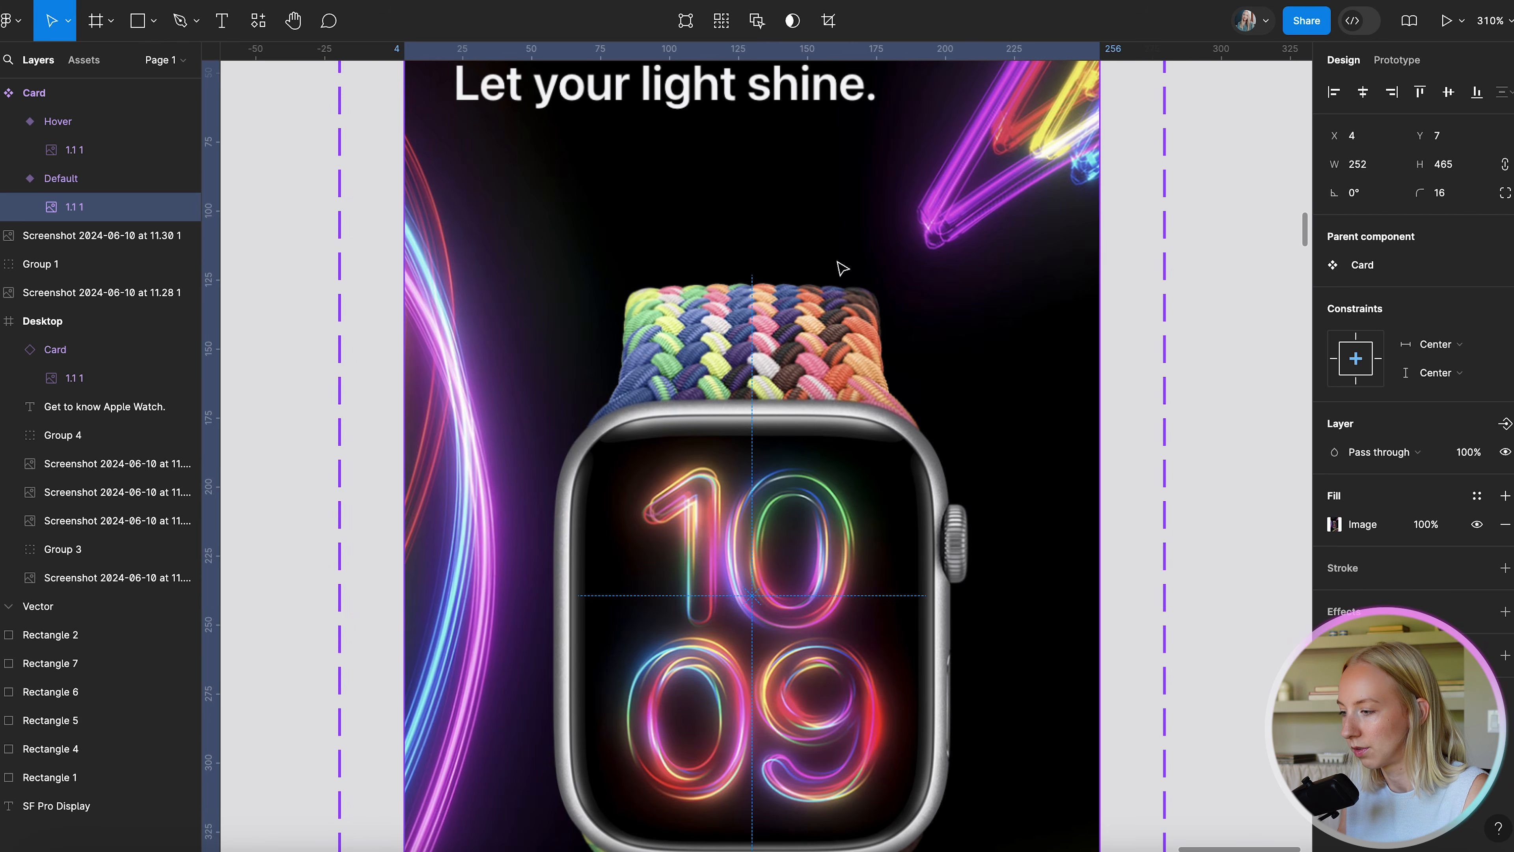
{"action": "scroll", "coordinate": [838, 257], "scroll_direction": "down", "scroll_amount": 5}
{"action": "left_click", "coordinate": [1058, 352]}
{"action": "scroll", "coordinate": [1058, 351], "scroll_direction": "down", "scroll_amount": 5}
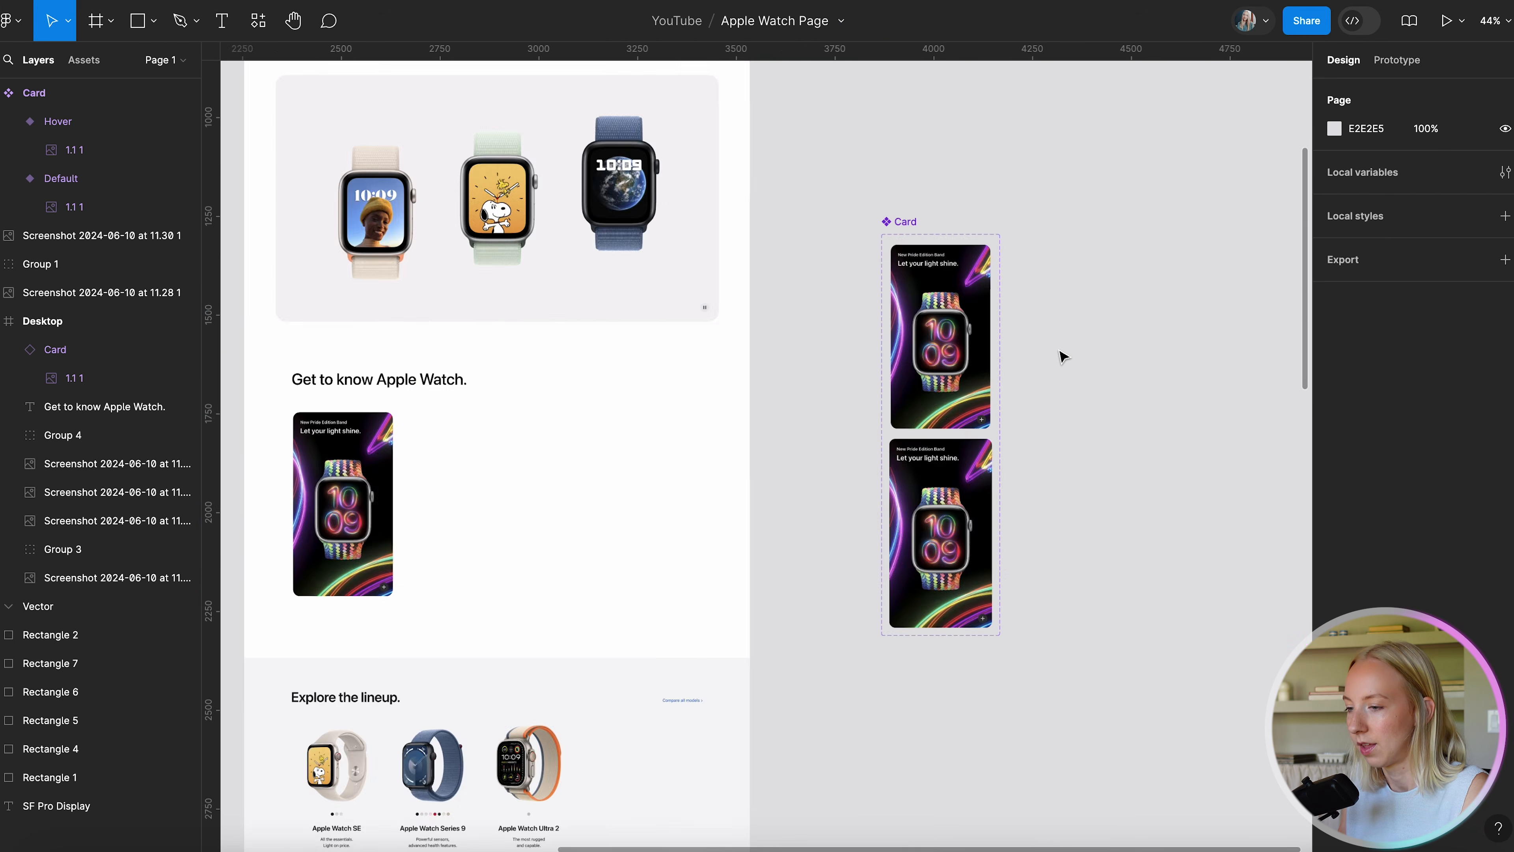
Duplicate the card instance under "Get to know Apple Watch." to its right at X 400, leaving a 20 px gap.
{"action": "scroll", "coordinate": [822, 405], "scroll_direction": "left", "scroll_amount": 6}
{"action": "scroll", "coordinate": [818, 398], "scroll_direction": "up", "scroll_amount": 3}
{"action": "left_click", "coordinate": [664, 407]}
{"action": "scroll", "coordinate": [665, 407], "scroll_direction": "right", "scroll_amount": 5}
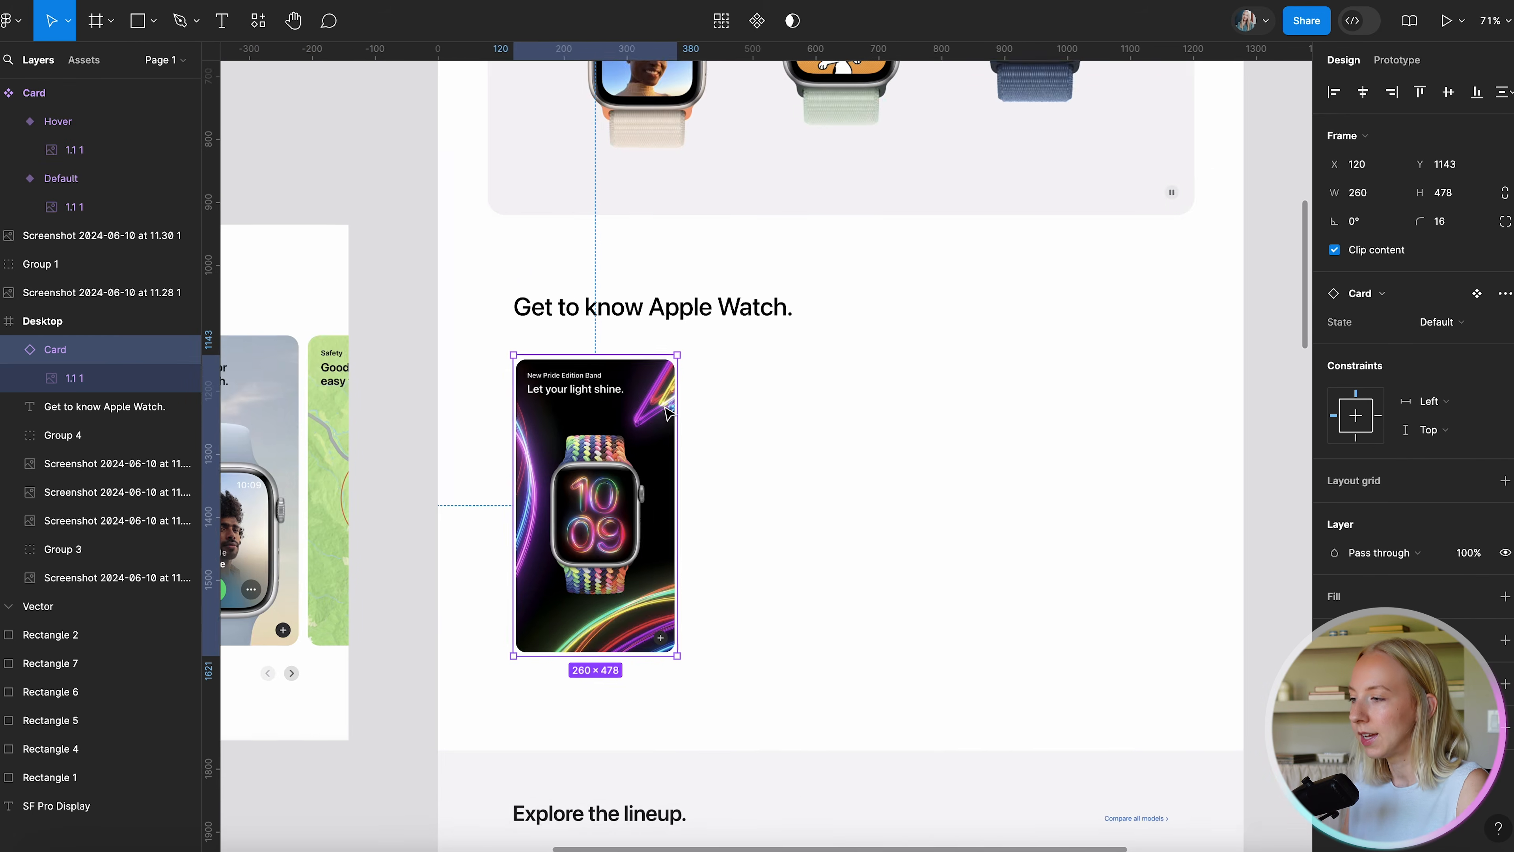
{"action": "scroll", "coordinate": [664, 407], "scroll_direction": "down", "scroll_amount": 3}
{"action": "scroll", "coordinate": [652, 490], "scroll_direction": "left", "scroll_amount": 5}
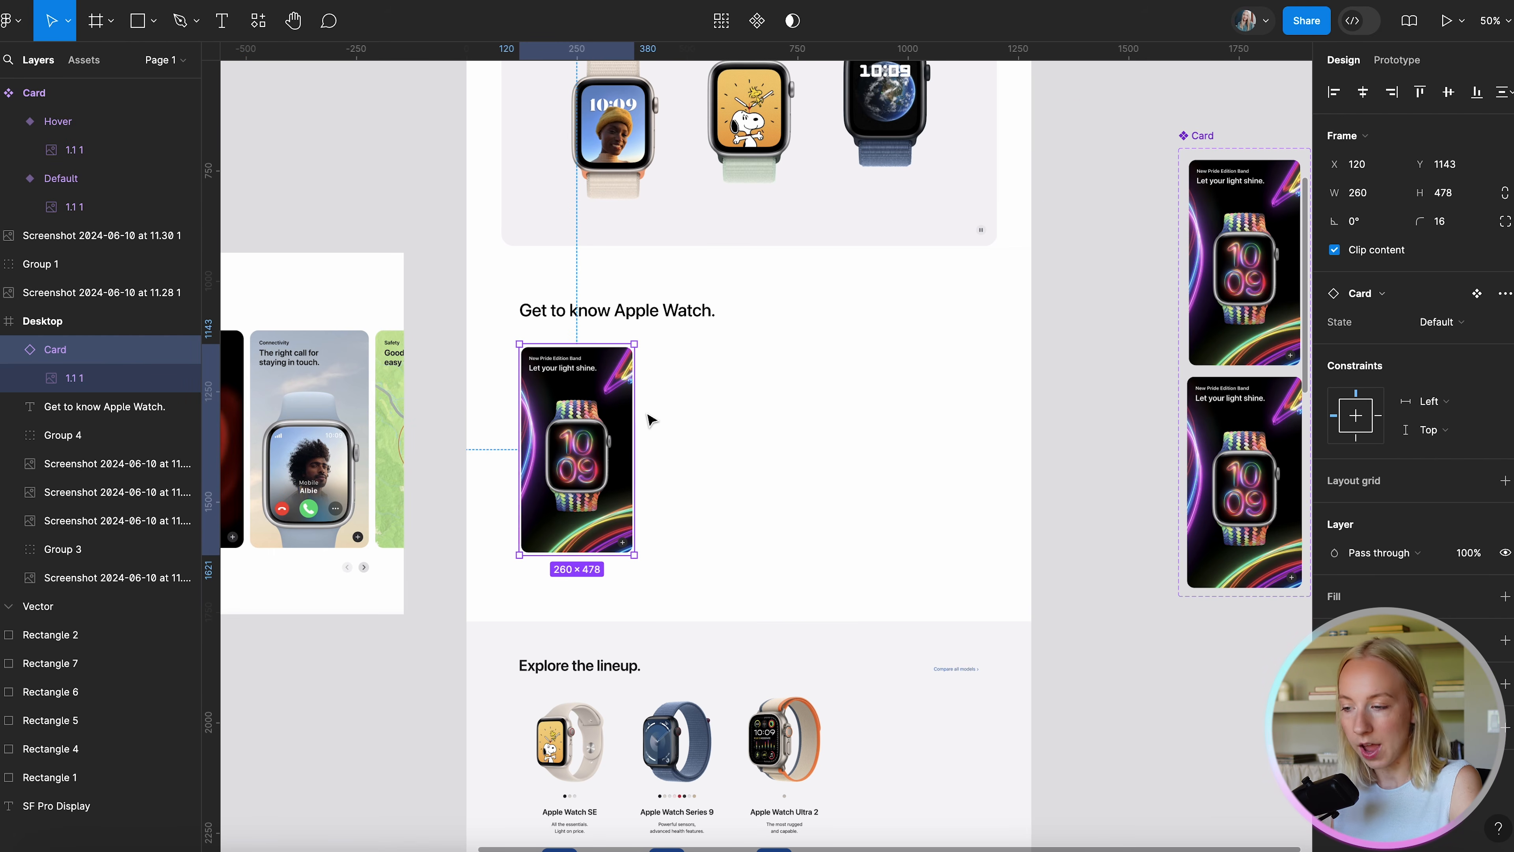
{"action": "left_click", "coordinate": [733, 420]}
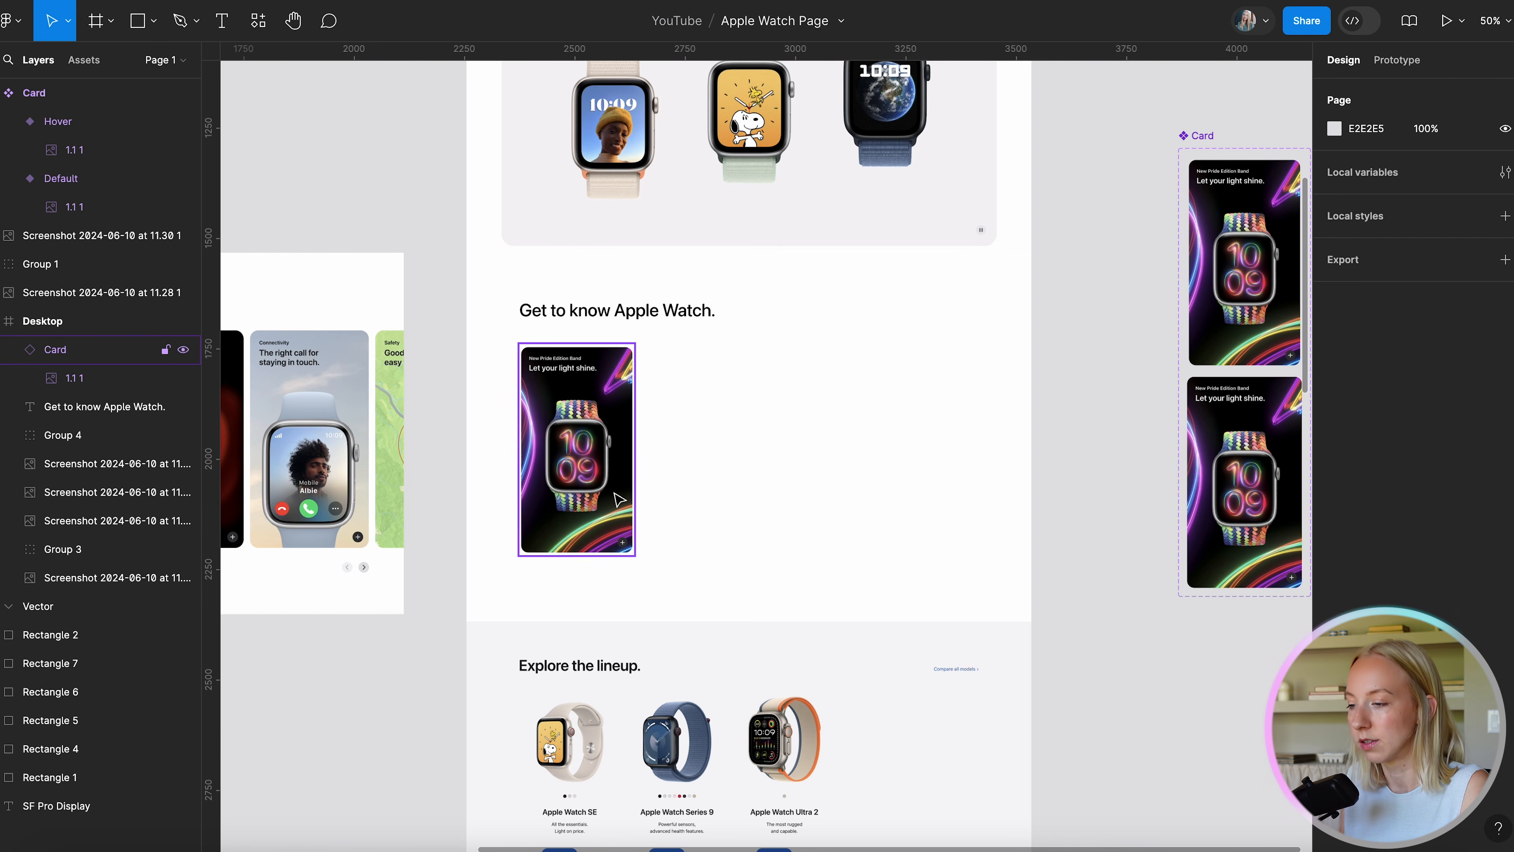
{"action": "scroll", "coordinate": [700, 473], "scroll_direction": "up", "scroll_amount": 1}
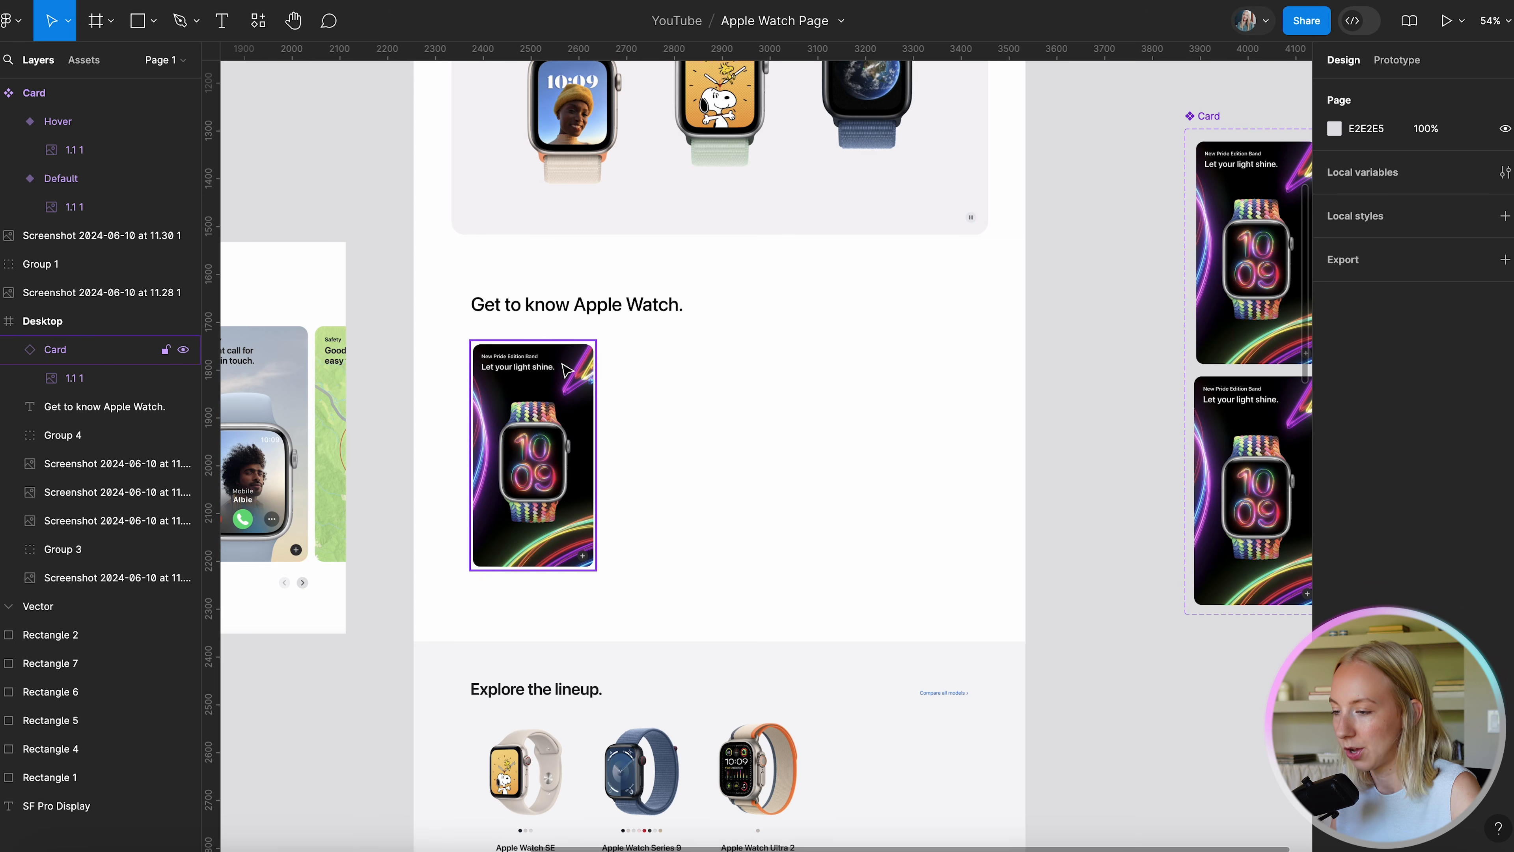
{"action": "left_click_drag", "start_coordinate": [529, 415], "coordinate": [664, 406]}
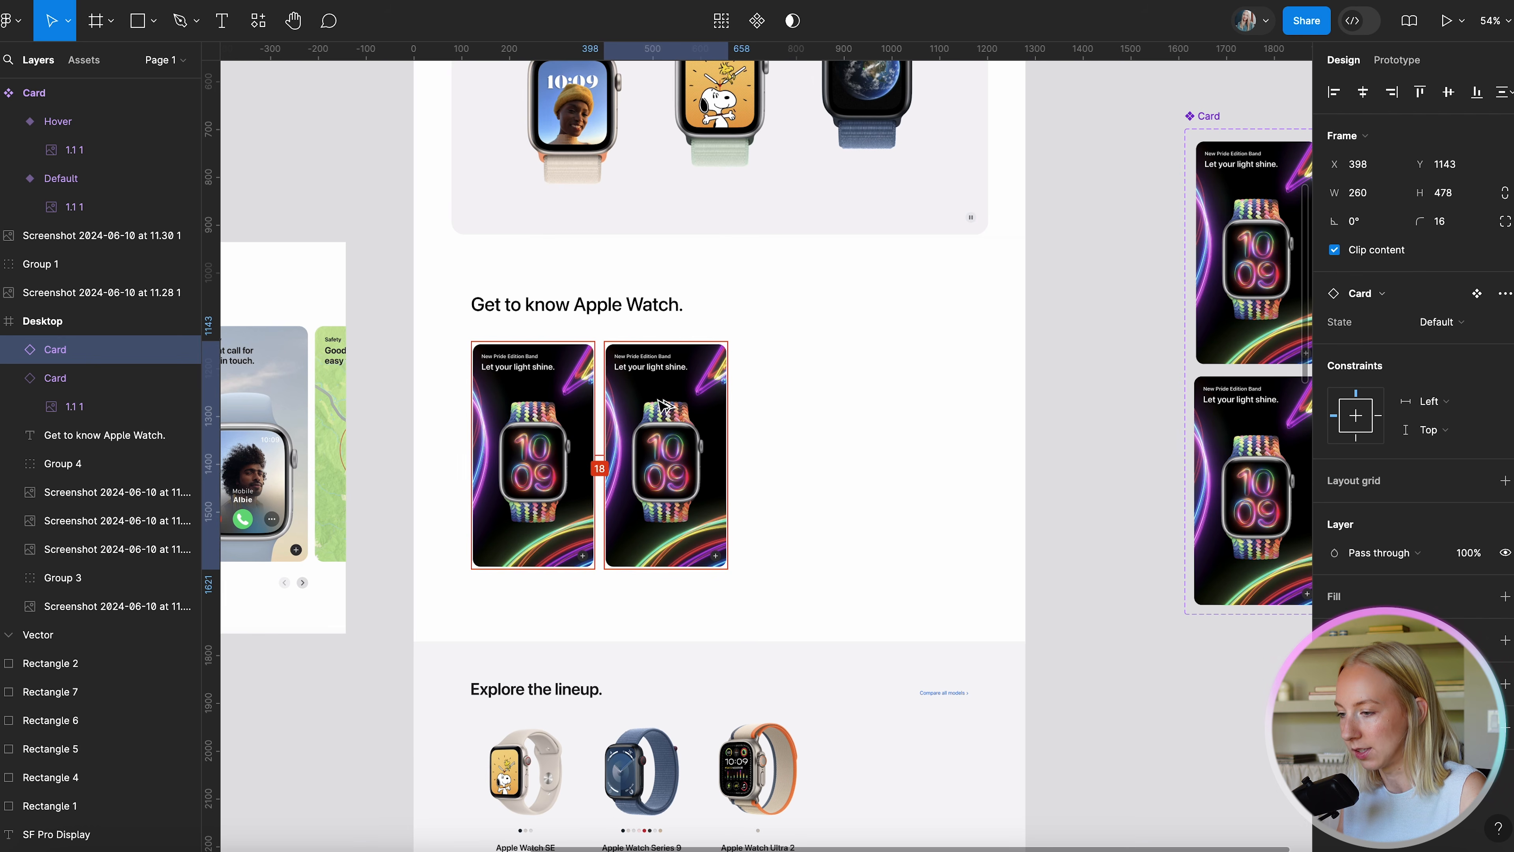
{"action": "key", "text": "Right"}
{"action": "key", "text": "Right"}
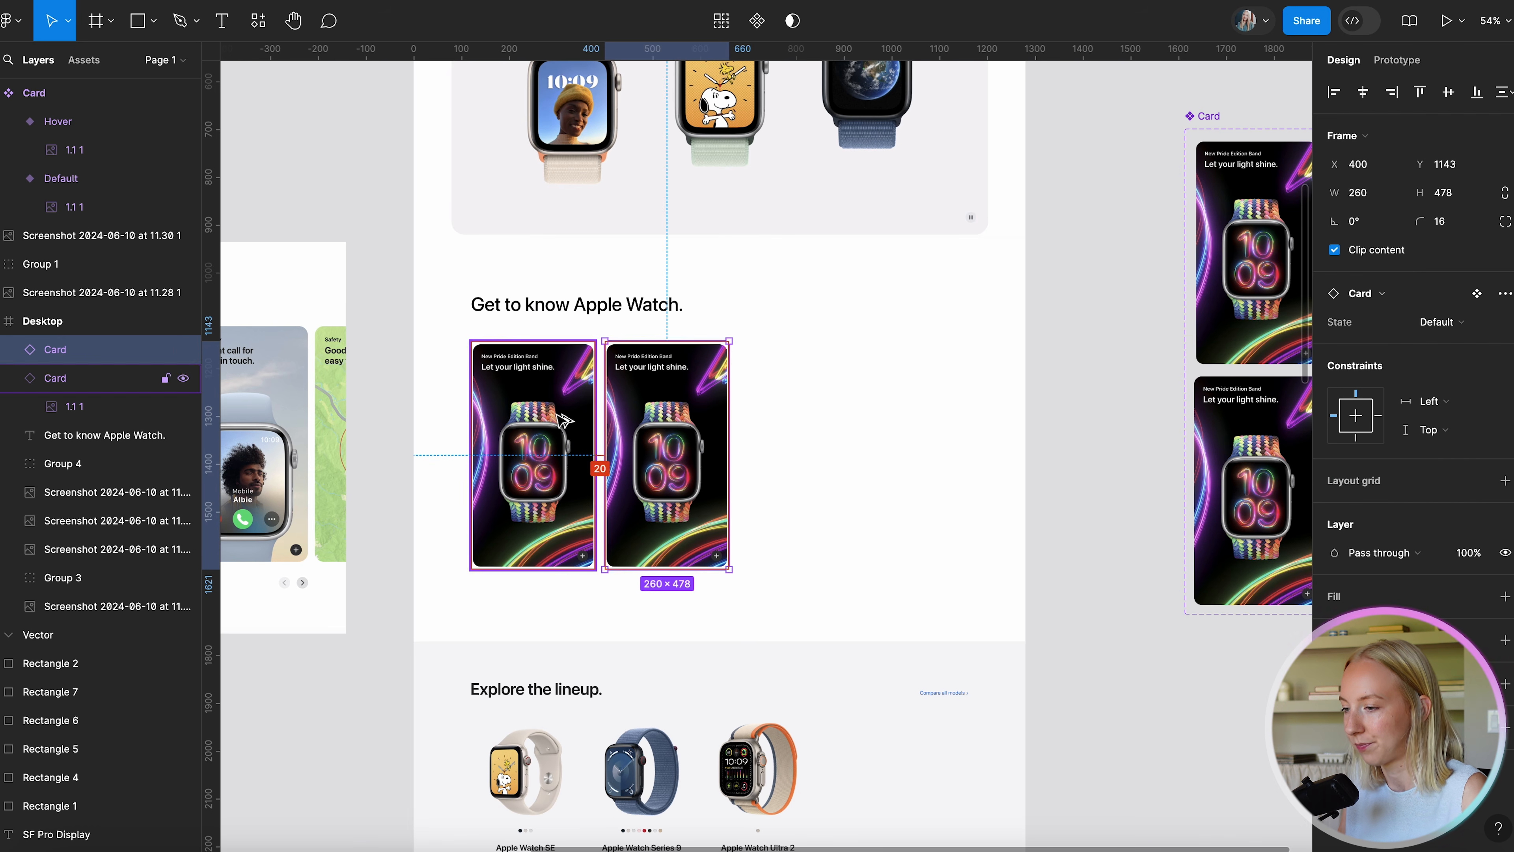
Repeat the card duplication three more times at the same spacing to build a row of five cards.
{"action": "key", "text": "super+d"}
{"action": "key", "text": "super+d"}
{"action": "key", "text": "super+d"}
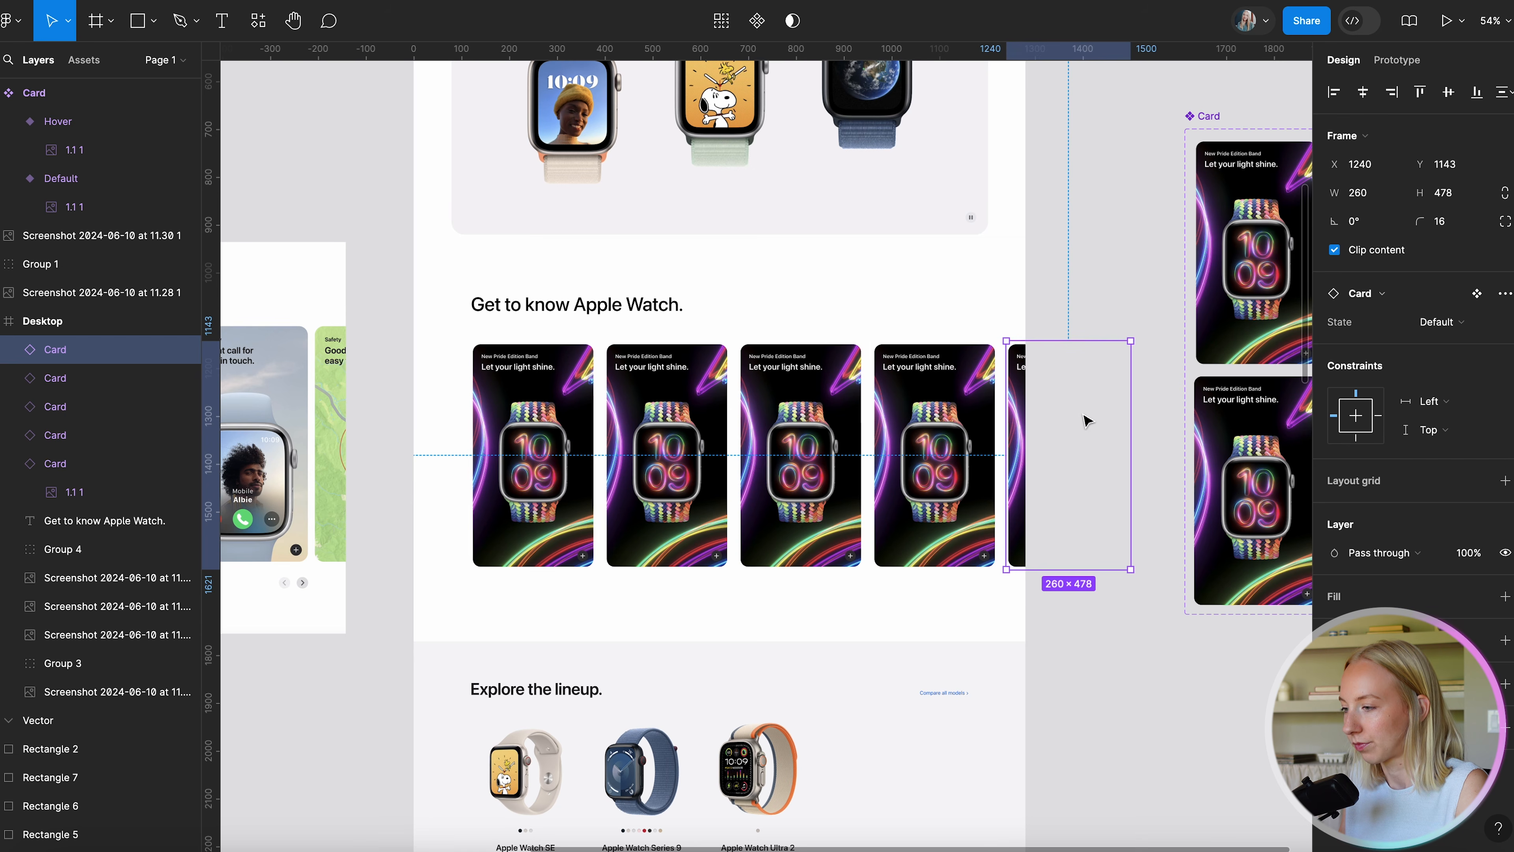
{"action": "left_click", "coordinate": [1076, 303]}
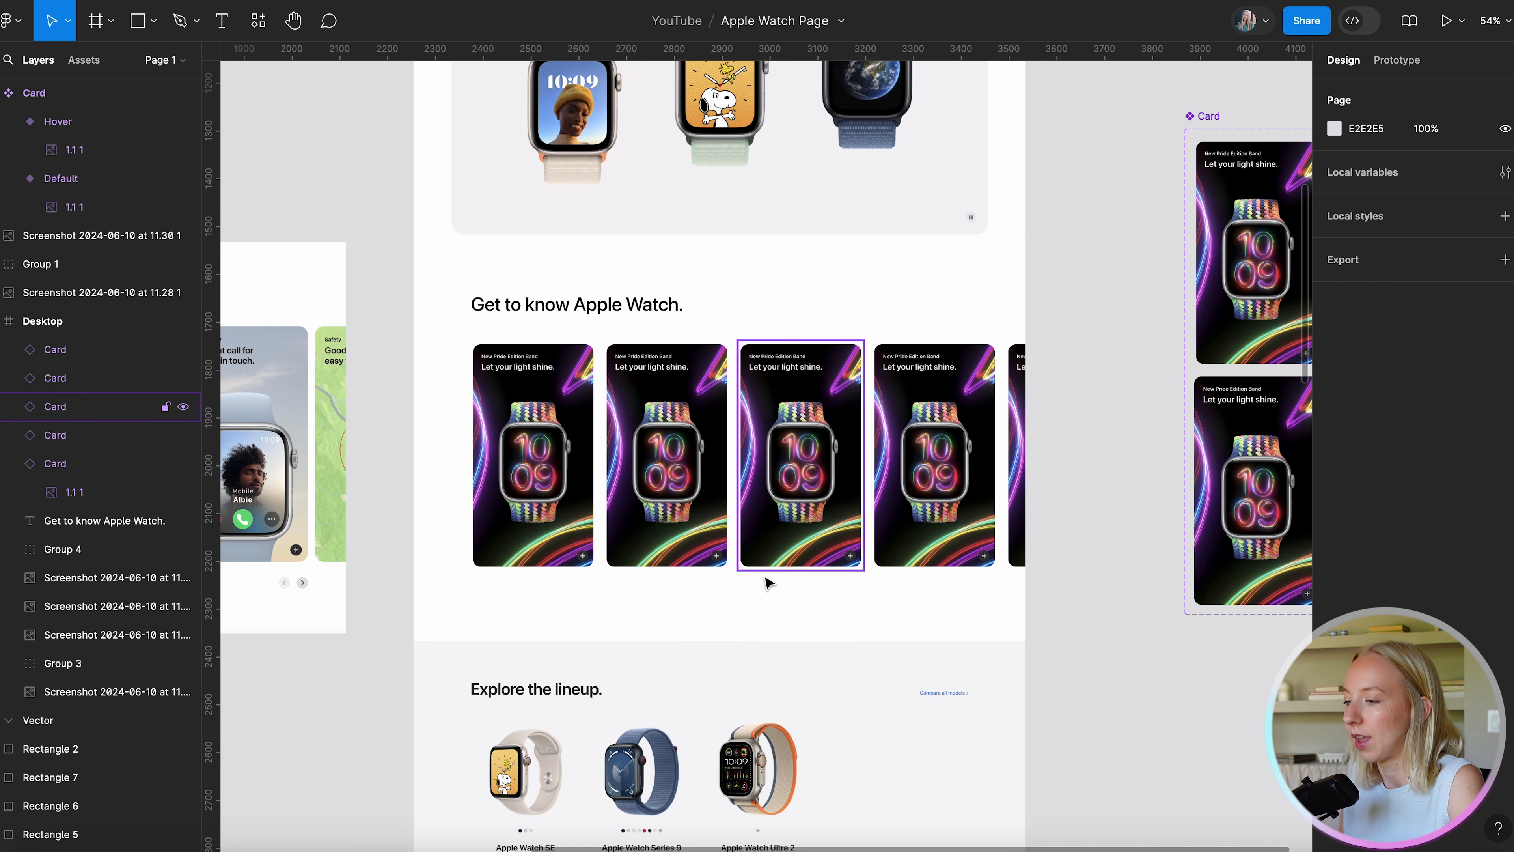
Replace the image fill of the second card in the row with 1.2 from the Apple Watch Site folder.
{"action": "left_click", "coordinate": [681, 460]}
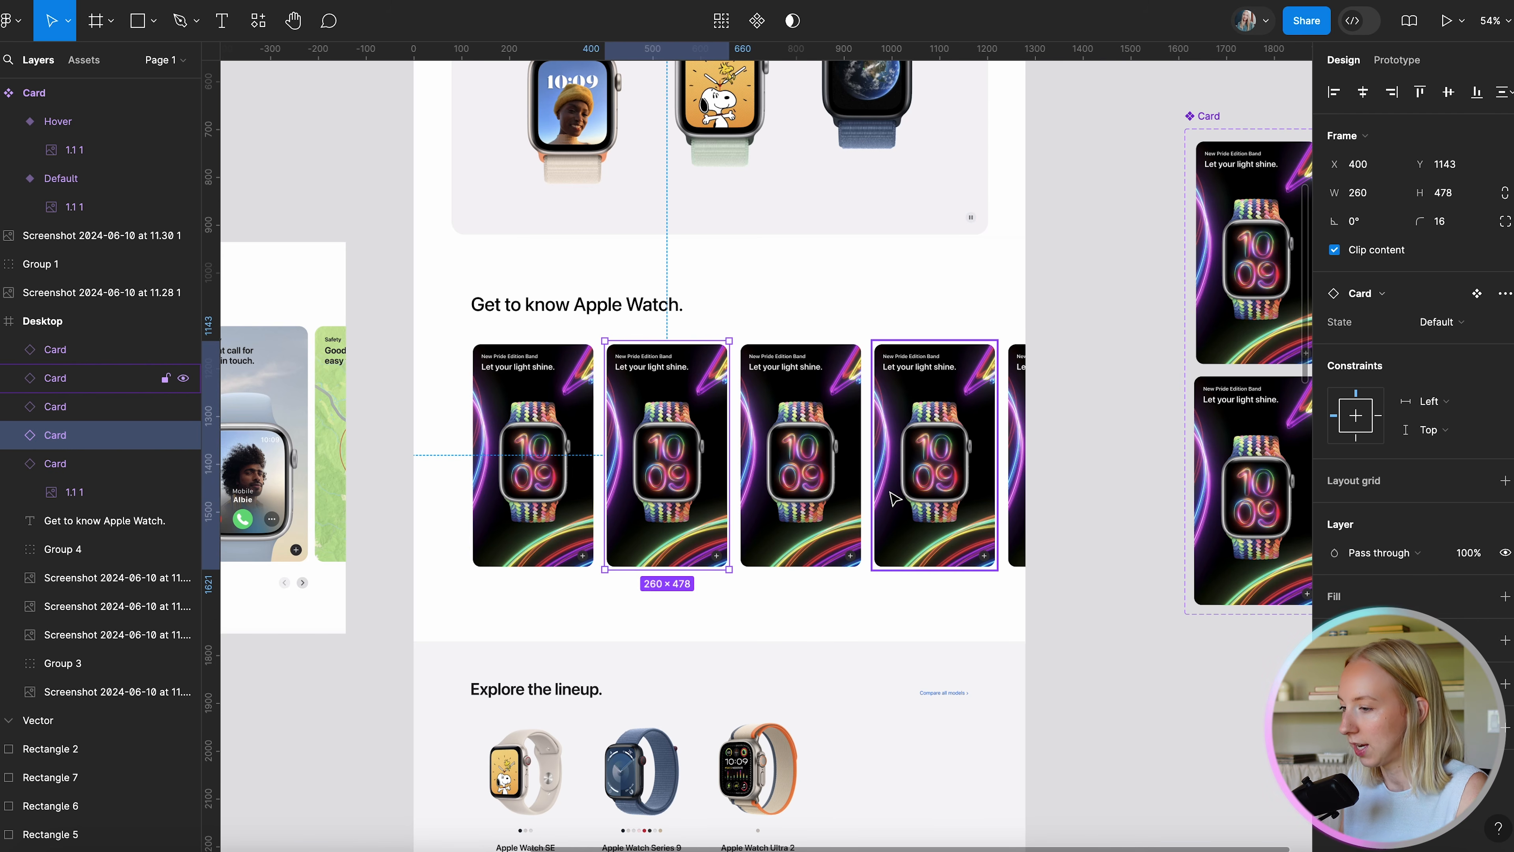
{"action": "double_click", "coordinate": [665, 435]}
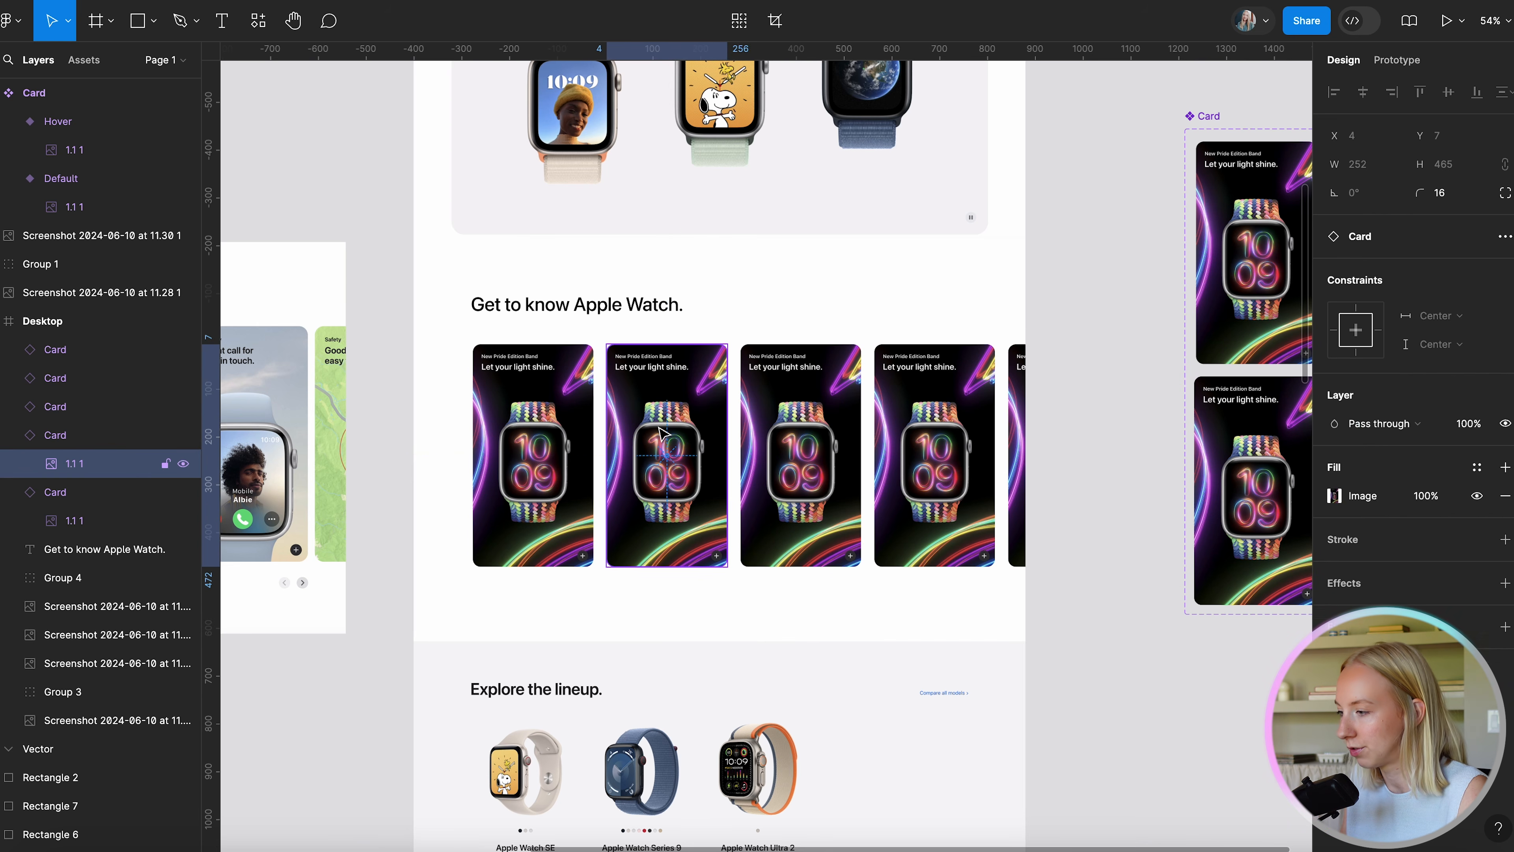
{"action": "left_click", "coordinate": [1336, 495]}
{"action": "left_click", "coordinate": [1223, 562]}
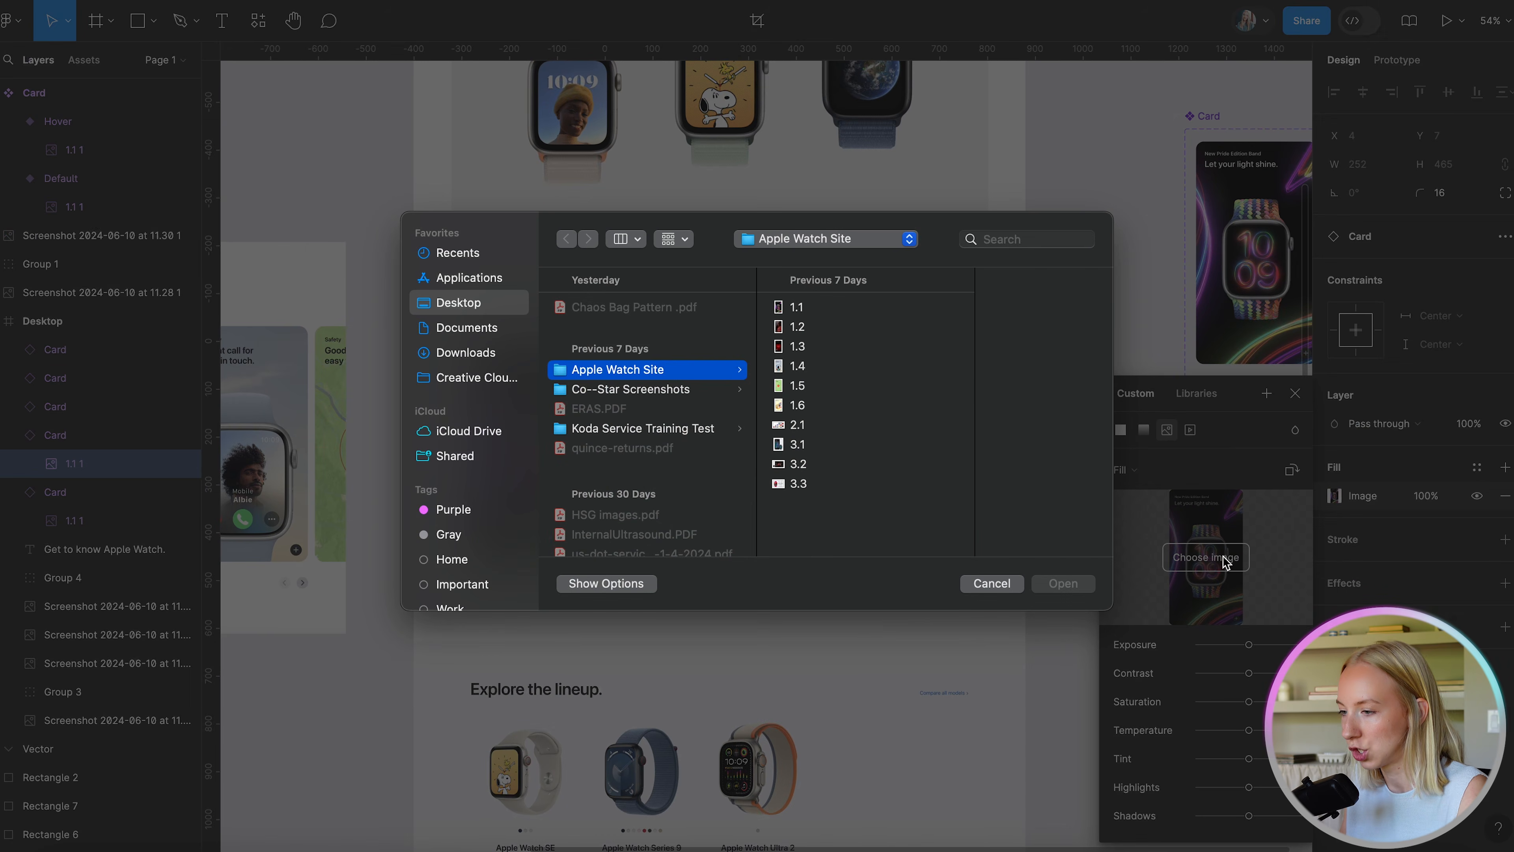
{"action": "double_click", "coordinate": [797, 326]}
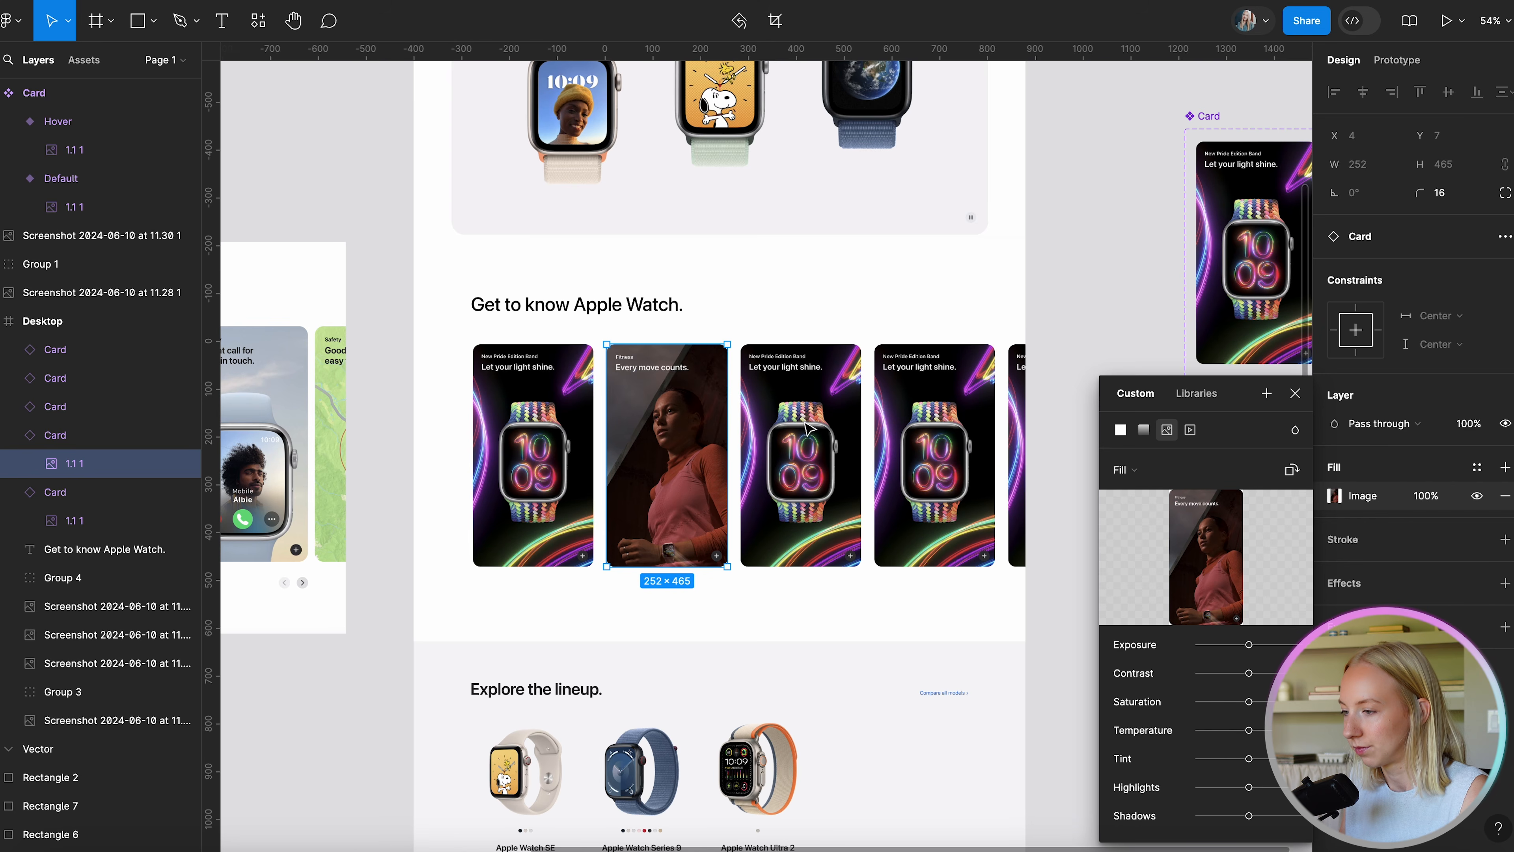
Replace the third card's image fill with 1.4 from the Apple Watch Site folder.
{"action": "double_click", "coordinate": [834, 425]}
{"action": "left_click", "coordinate": [1335, 496]}
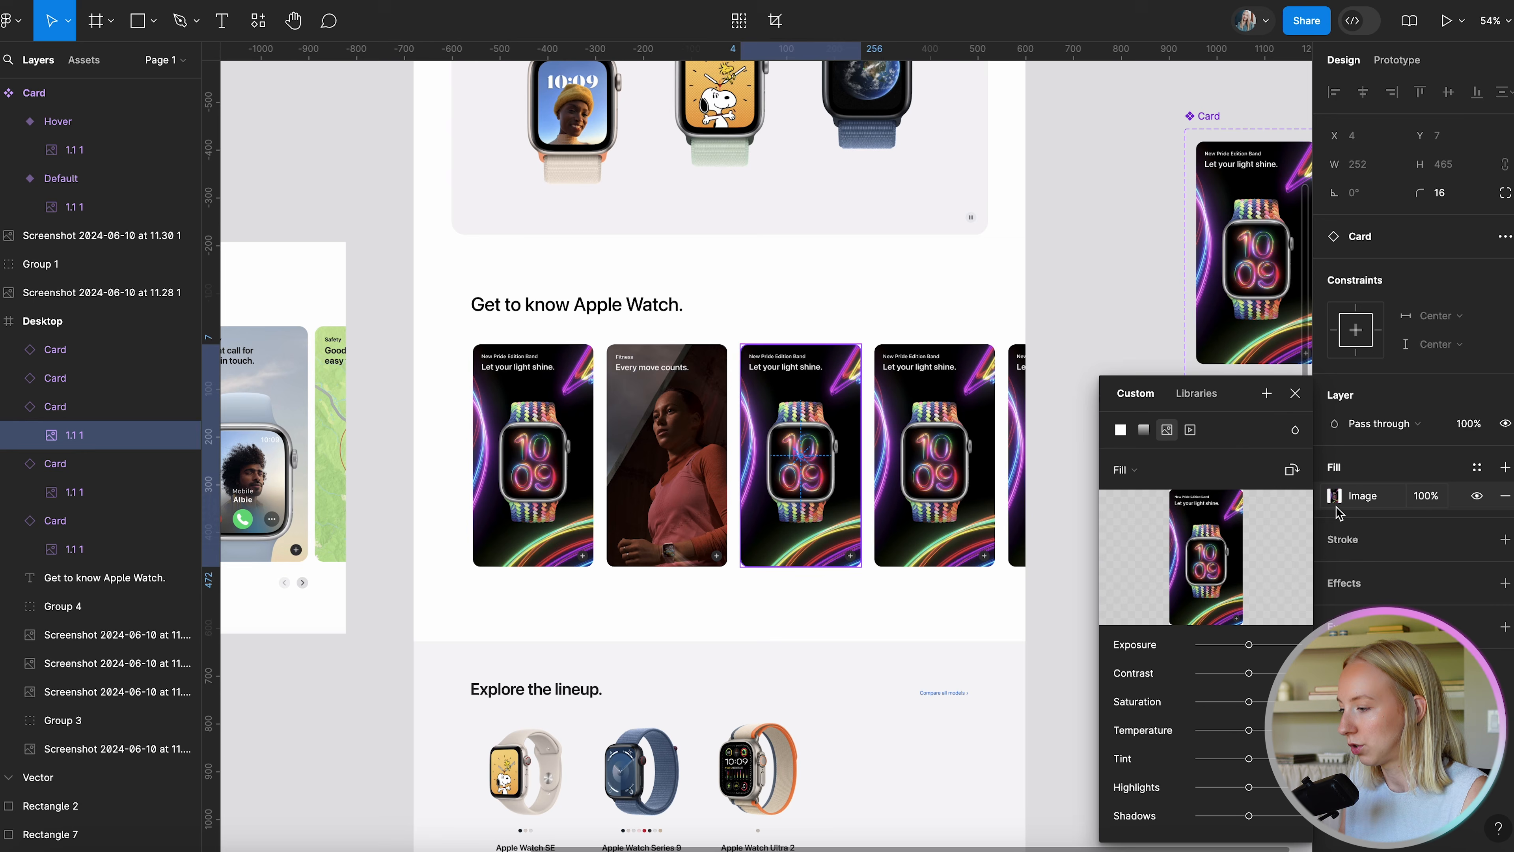
{"action": "left_click", "coordinate": [1209, 561]}
{"action": "double_click", "coordinate": [805, 366]}
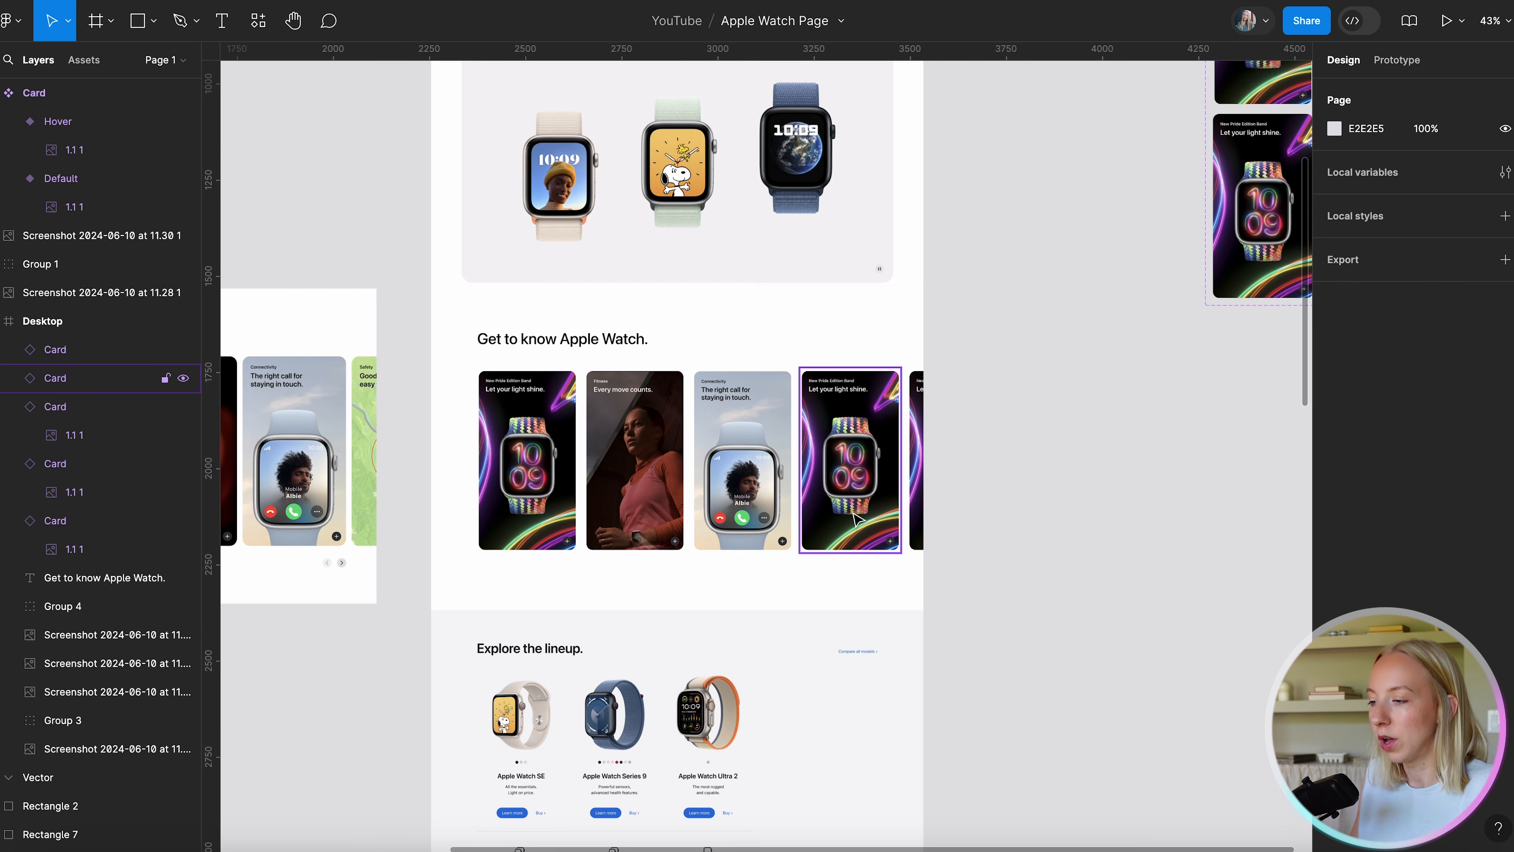
Compare the page's card row with the reference screenshot of the "Get to know Apple Watch." section.
{"action": "scroll", "coordinate": [853, 518], "scroll_direction": "left", "scroll_amount": 2}
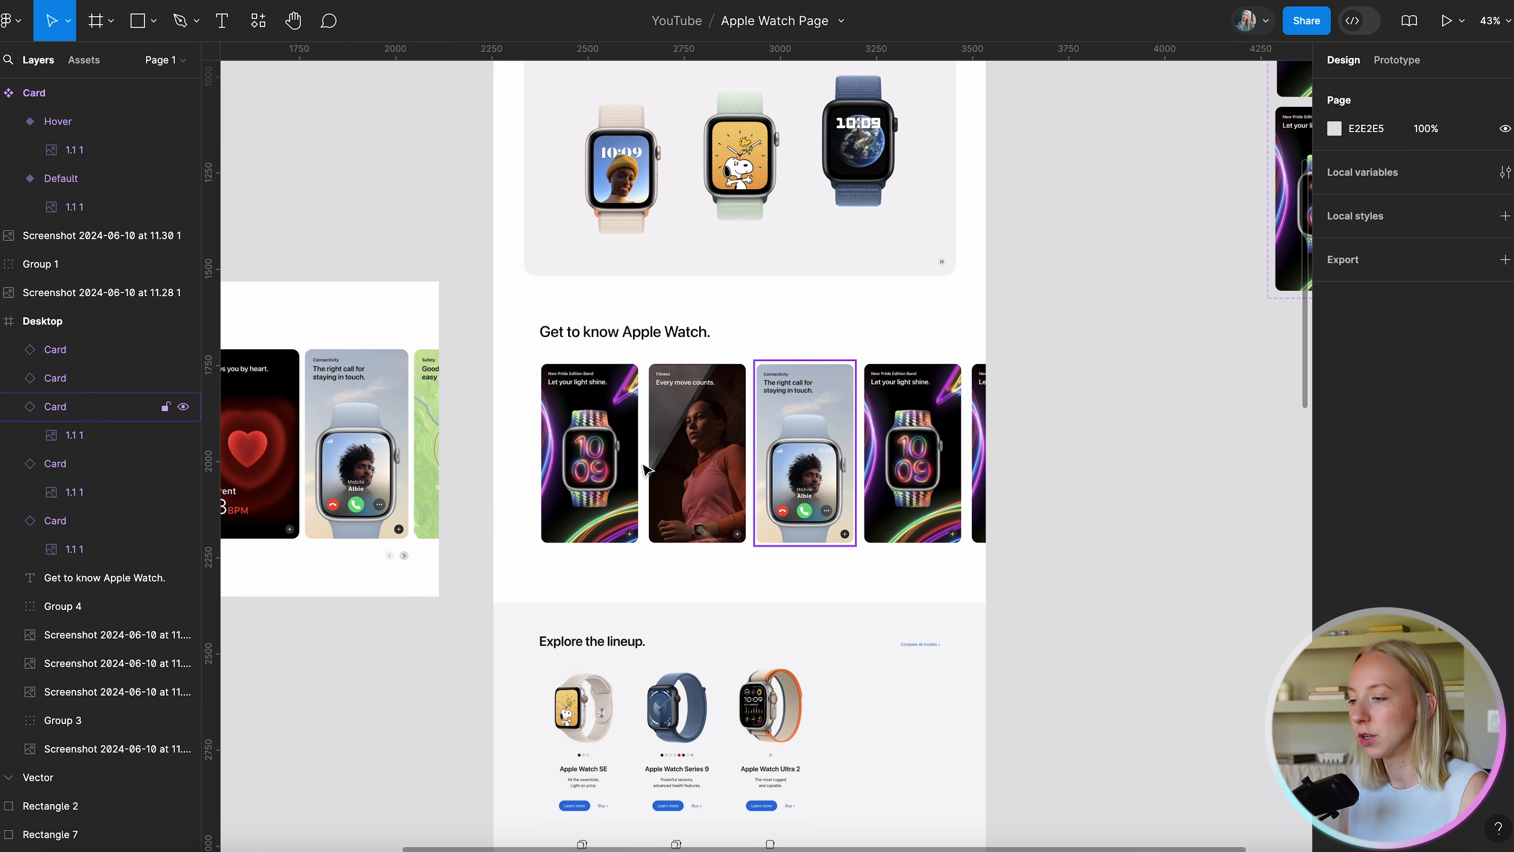
{"action": "scroll", "coordinate": [812, 428], "scroll_direction": "down", "scroll_amount": 5}
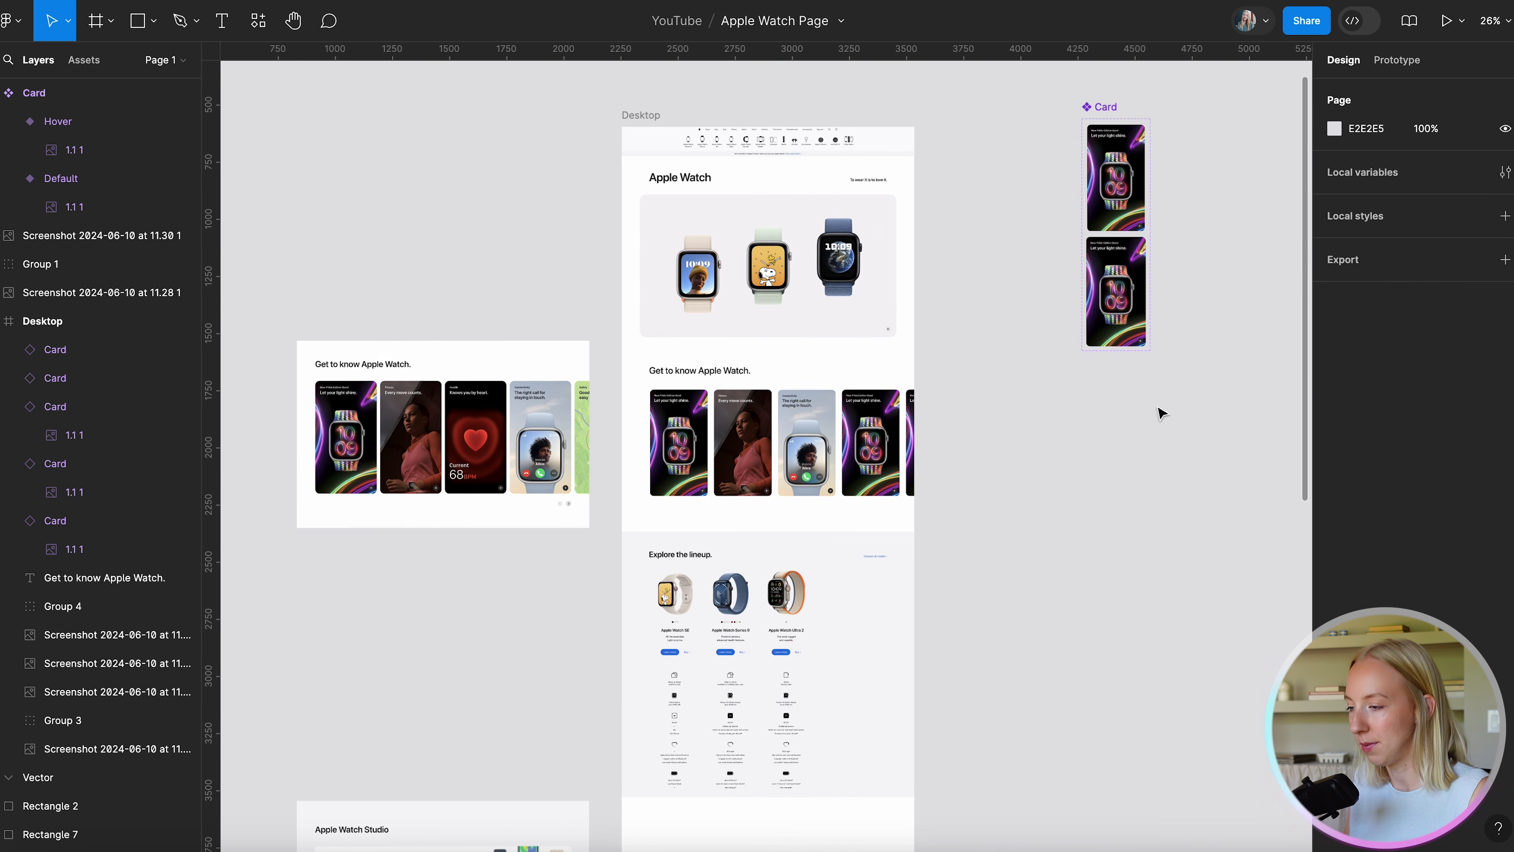
{"action": "scroll", "coordinate": [870, 377], "scroll_direction": "right", "scroll_amount": 2}
{"action": "scroll", "coordinate": [774, 450], "scroll_direction": "up", "scroll_amount": 4}
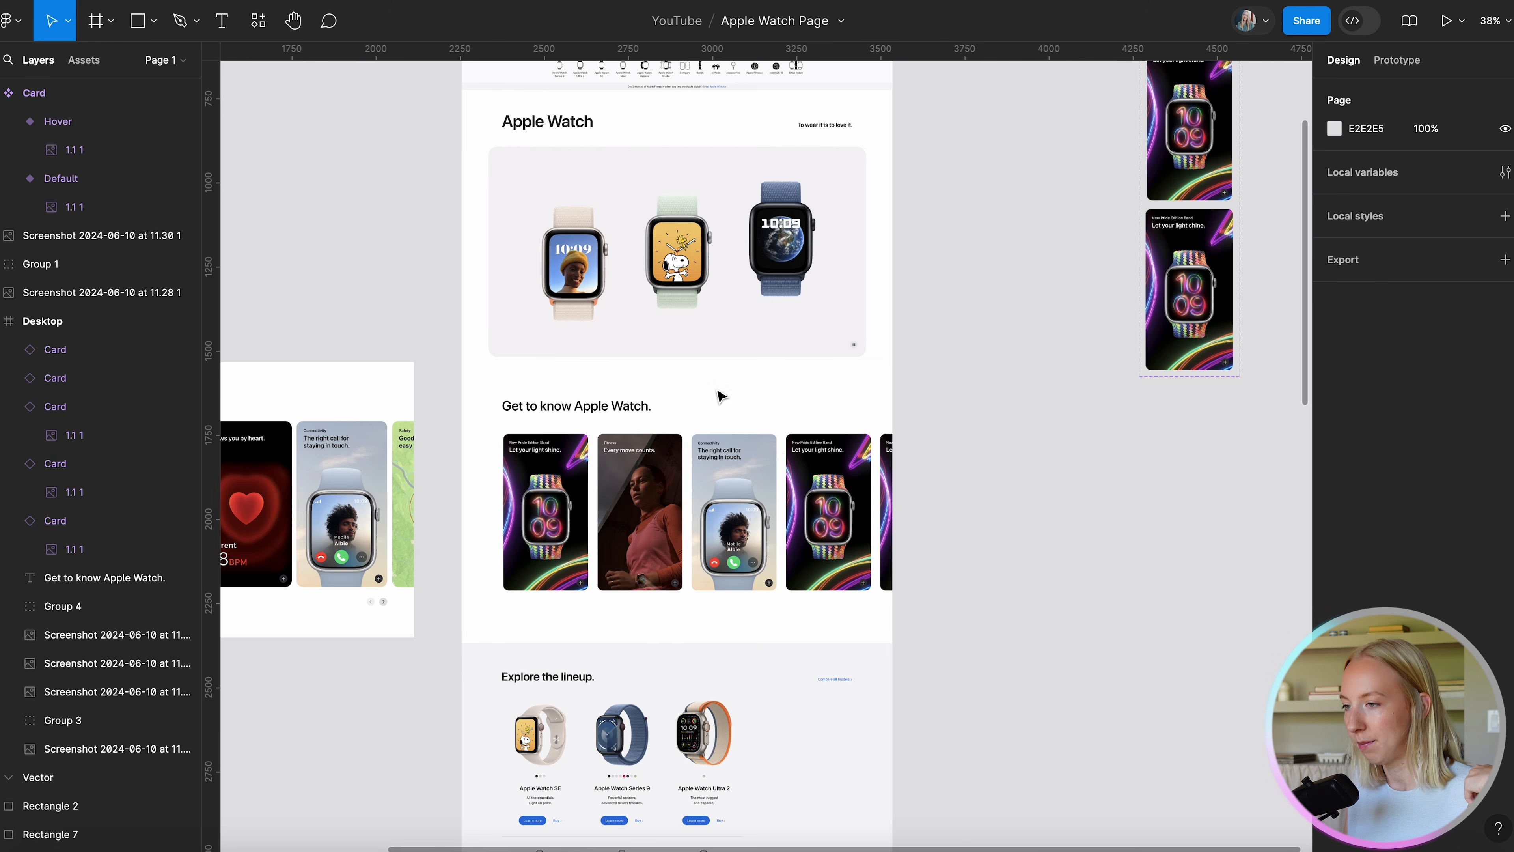
{"action": "scroll", "coordinate": [720, 396], "scroll_direction": "up", "scroll_amount": 2}
{"action": "scroll", "coordinate": [534, 518], "scroll_direction": "left", "scroll_amount": 3}
{"action": "scroll", "coordinate": [534, 518], "scroll_direction": "down", "scroll_amount": 2}
{"action": "scroll", "coordinate": [538, 523], "scroll_direction": "left", "scroll_amount": 2}
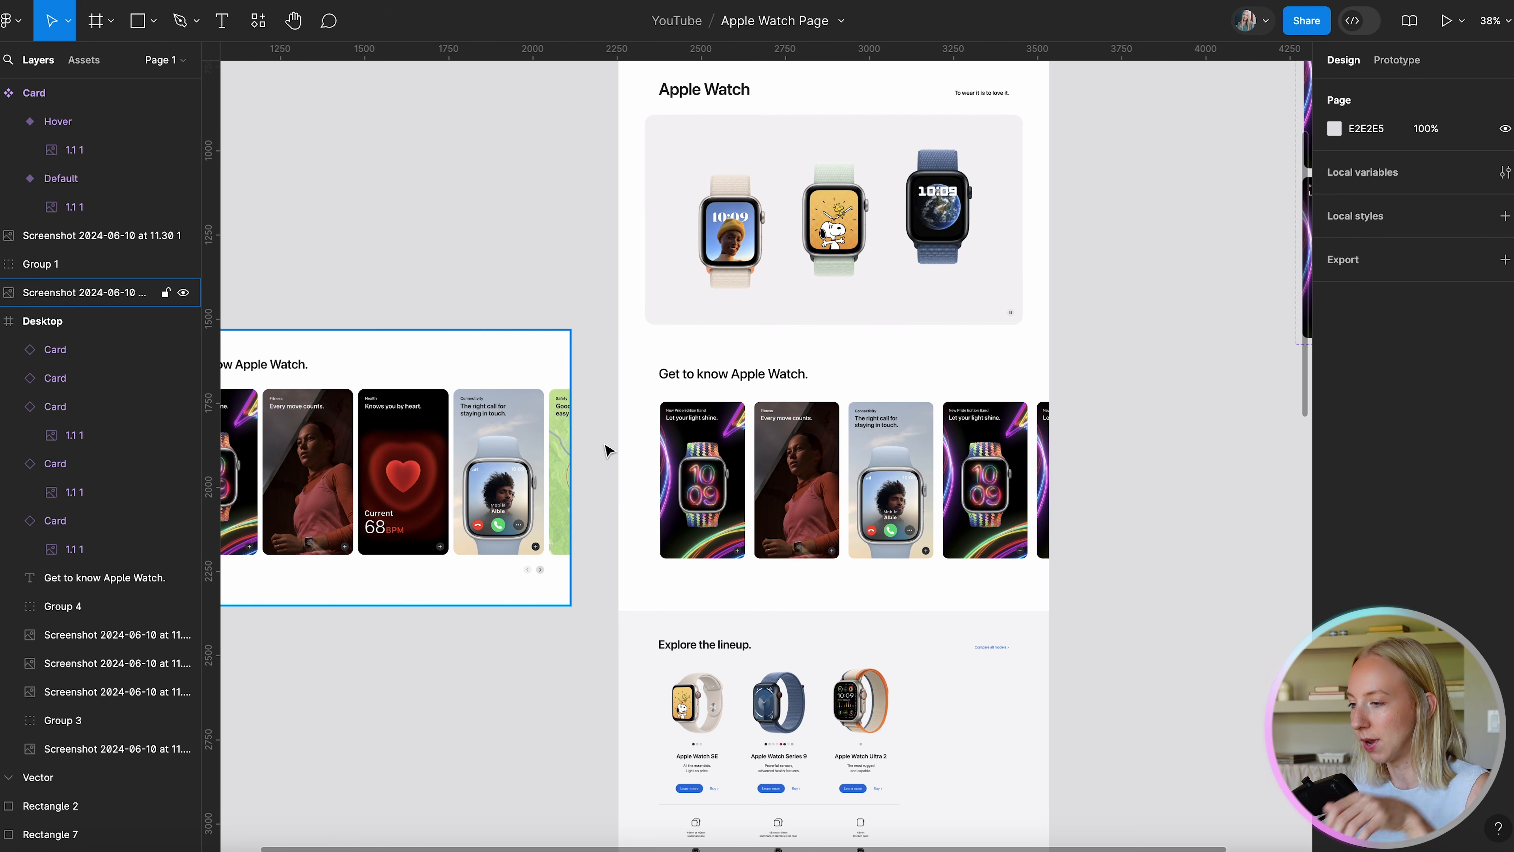
Turn off Clip content for the Desktop frame.
{"action": "scroll", "coordinate": [608, 450], "scroll_direction": "right", "scroll_amount": 6}
{"action": "scroll", "coordinate": [919, 467], "scroll_direction": "up", "scroll_amount": 1}
{"action": "scroll", "coordinate": [919, 467], "scroll_direction": "left", "scroll_amount": 1}
{"action": "left_click", "coordinate": [451, 86]}
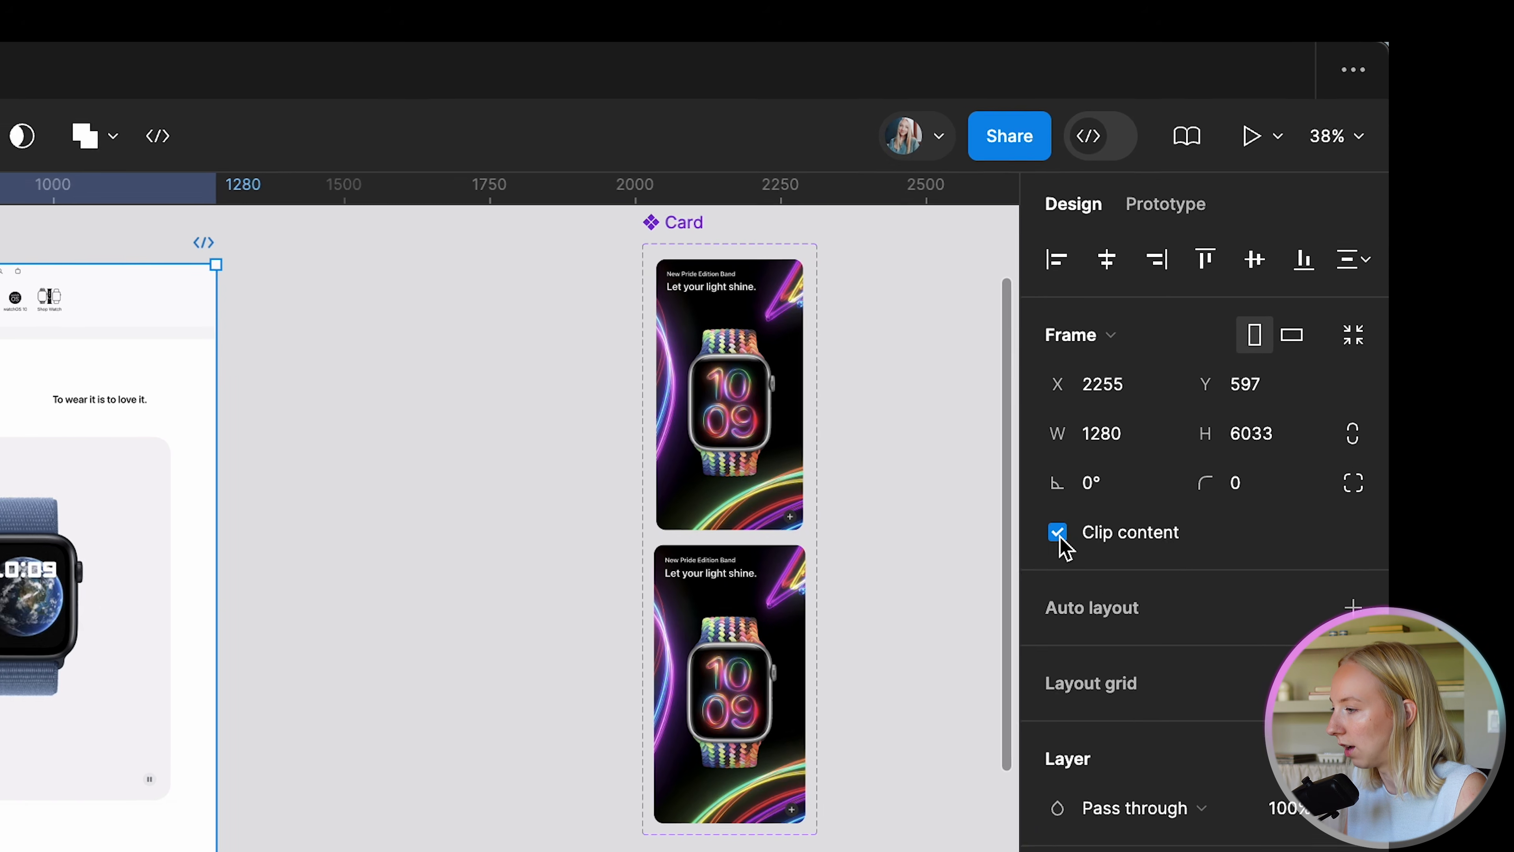
{"action": "left_click", "coordinate": [1335, 251]}
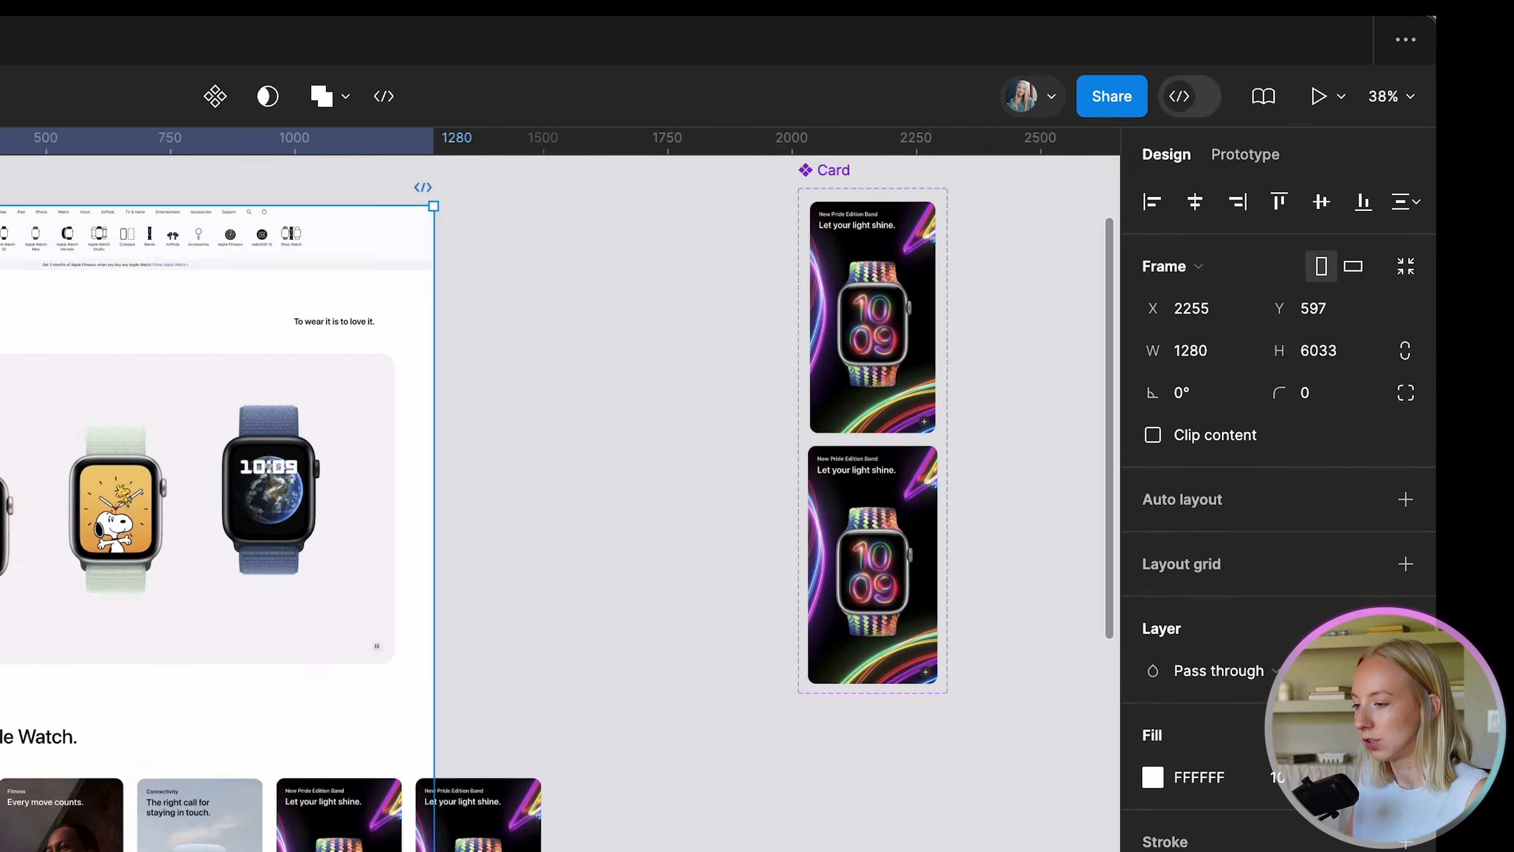
{"action": "scroll", "coordinate": [824, 713], "scroll_direction": "up", "scroll_amount": 5}
{"action": "left_click", "coordinate": [1066, 638]}
{"action": "scroll", "coordinate": [1065, 643], "scroll_direction": "down", "scroll_amount": 5}
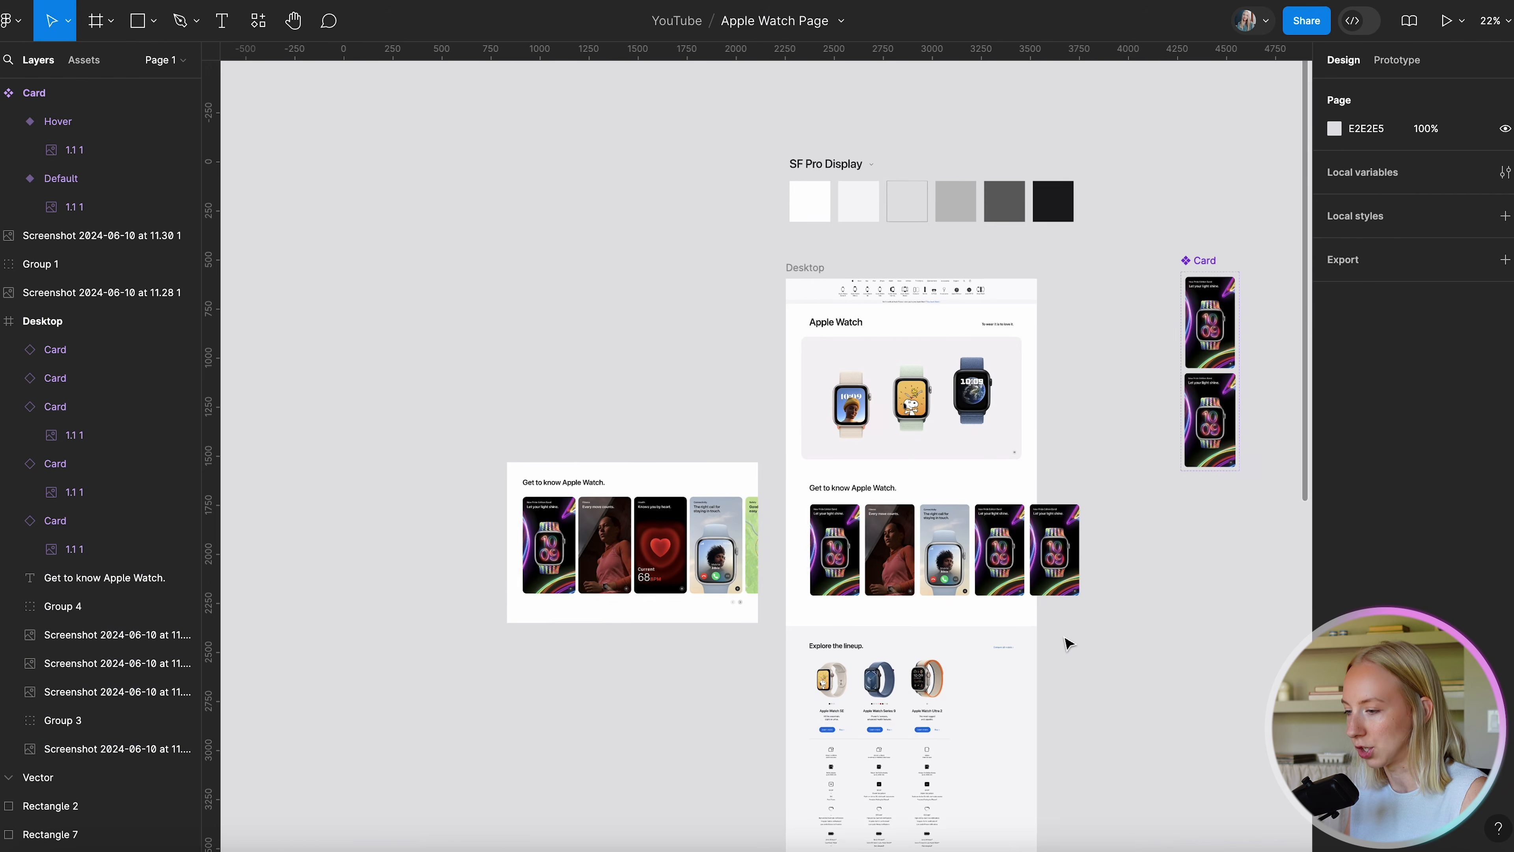
Duplicate the last card to X 1520 with a 20 px gap, and repeat the duplication three more times.
{"action": "scroll", "coordinate": [650, 640], "scroll_direction": "right", "scroll_amount": 3}
{"action": "scroll", "coordinate": [808, 447], "scroll_direction": "up", "scroll_amount": 3}
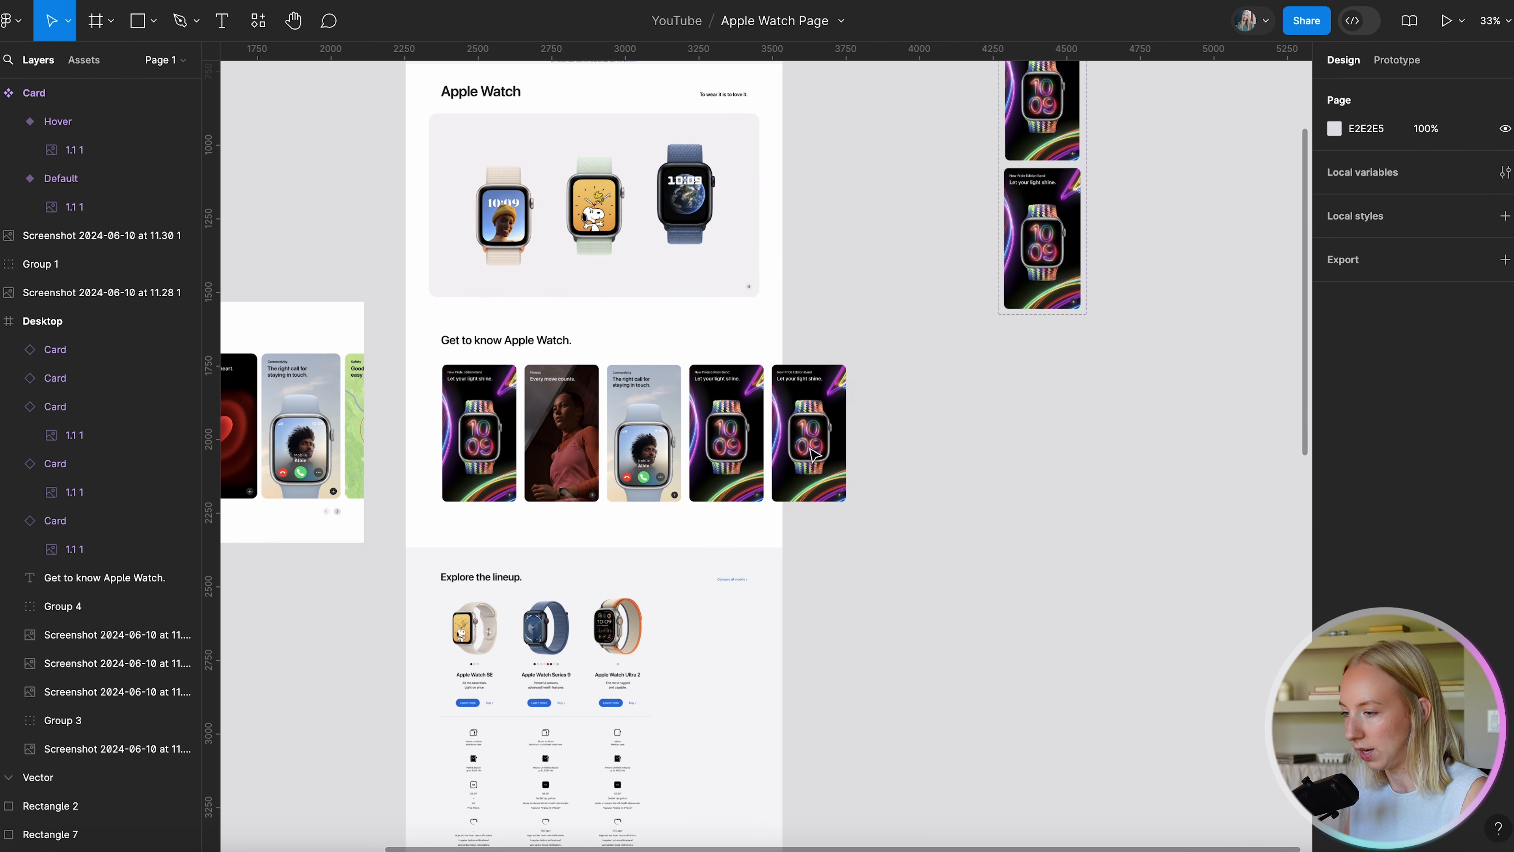
{"action": "left_click_drag", "start_coordinate": [825, 420], "coordinate": [902, 413]}
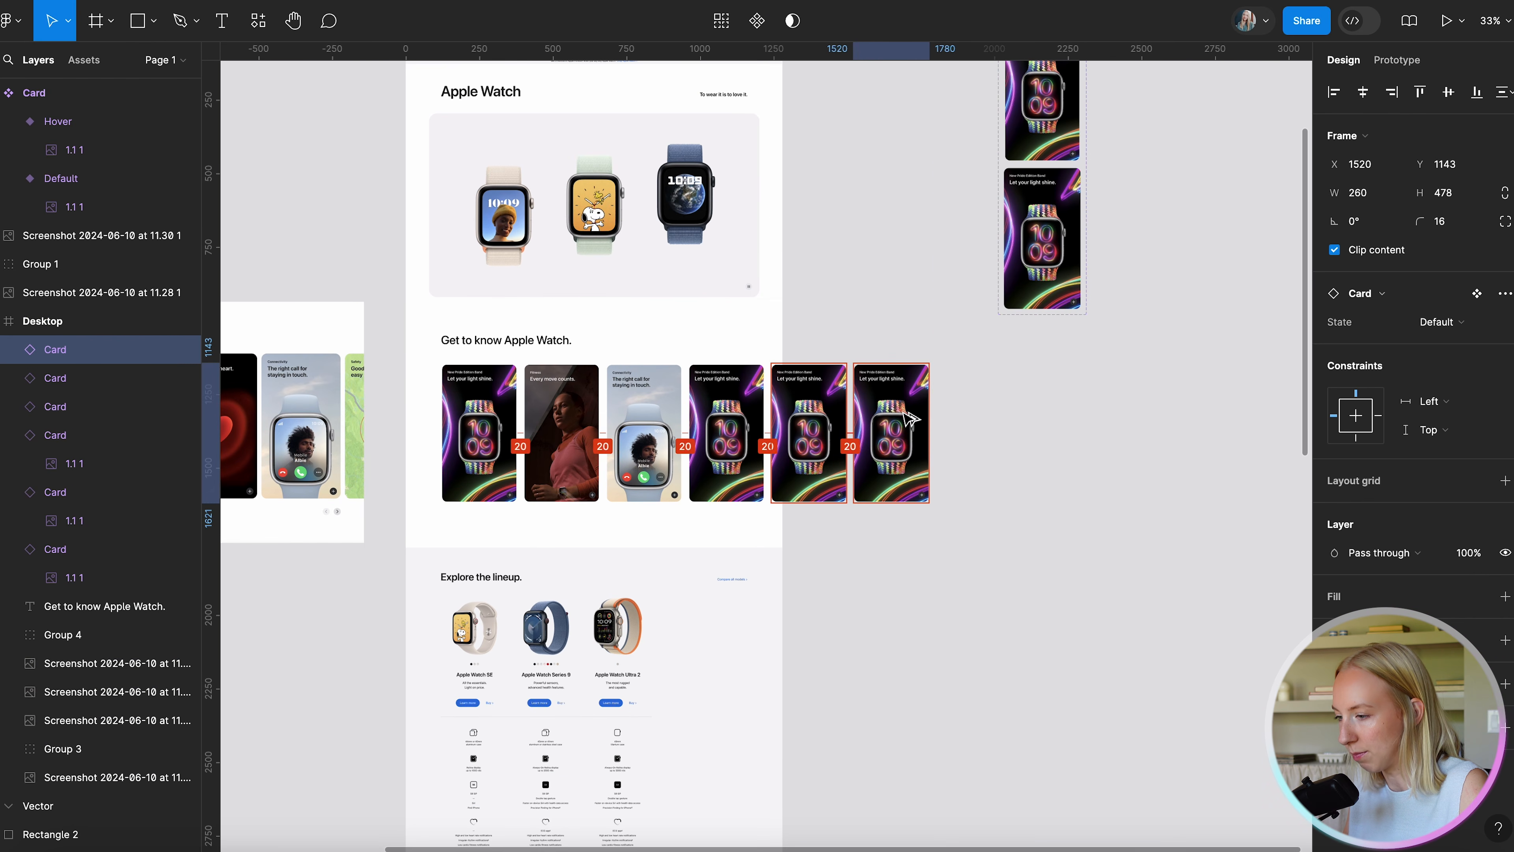
{"action": "key", "text": "super+d"}
{"action": "key", "text": "super+d"}
{"action": "key", "text": "super+d"}
{"action": "left_click", "coordinate": [965, 634]}
Replace the image fill of the fourth card in the row with 1.4 from the Apple Watch Site folder.
{"action": "scroll", "coordinate": [728, 596], "scroll_direction": "up", "scroll_amount": 3}
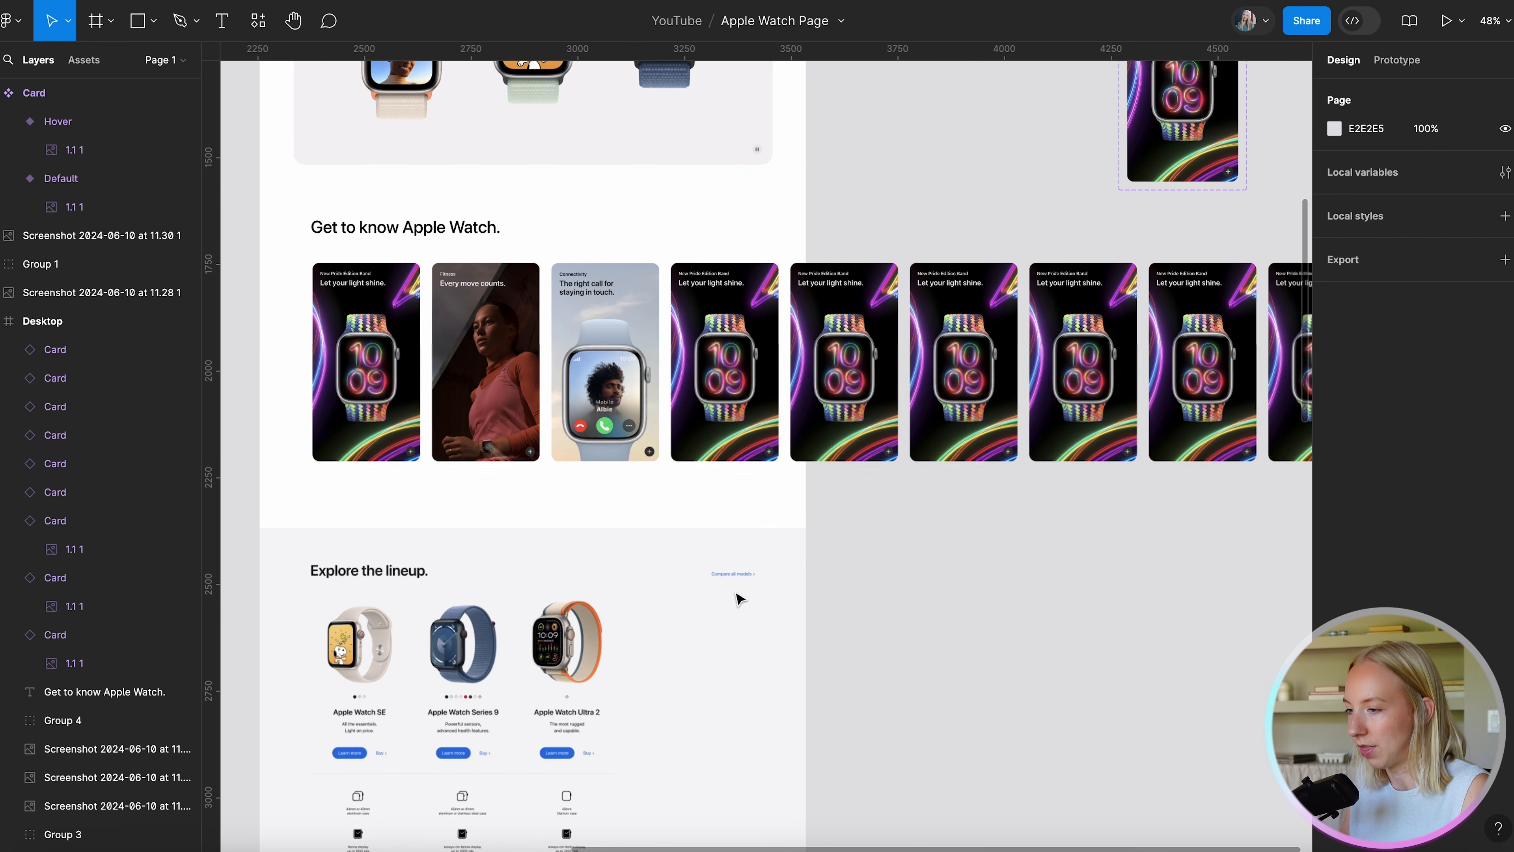
{"action": "left_click", "coordinate": [725, 369]}
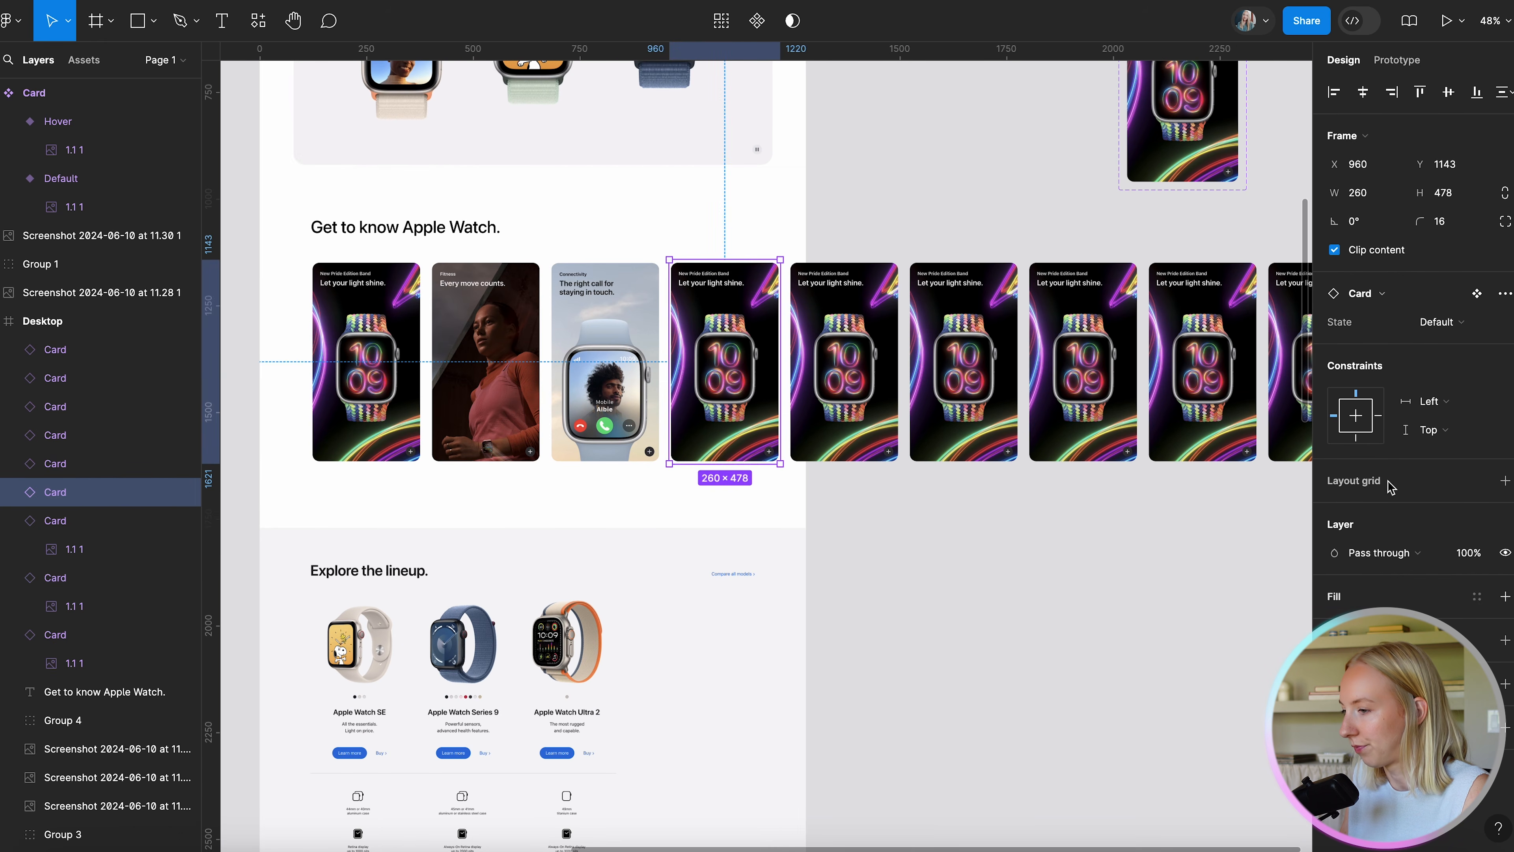
{"action": "key", "text": "Return"}
{"action": "left_click", "coordinate": [1333, 495]}
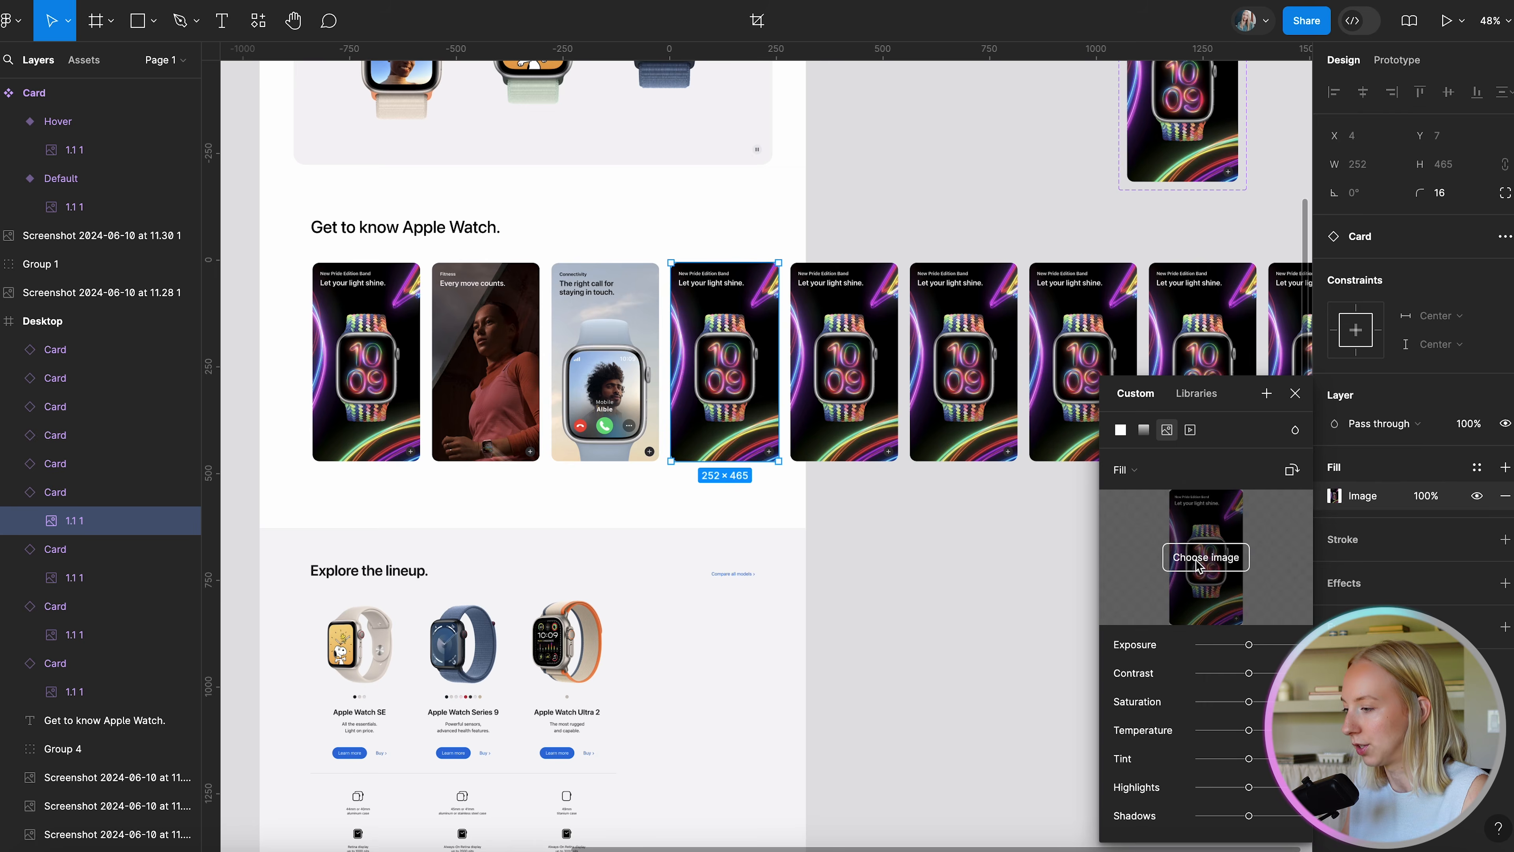
{"action": "left_click", "coordinate": [1200, 567]}
{"action": "left_click", "coordinate": [721, 365]}
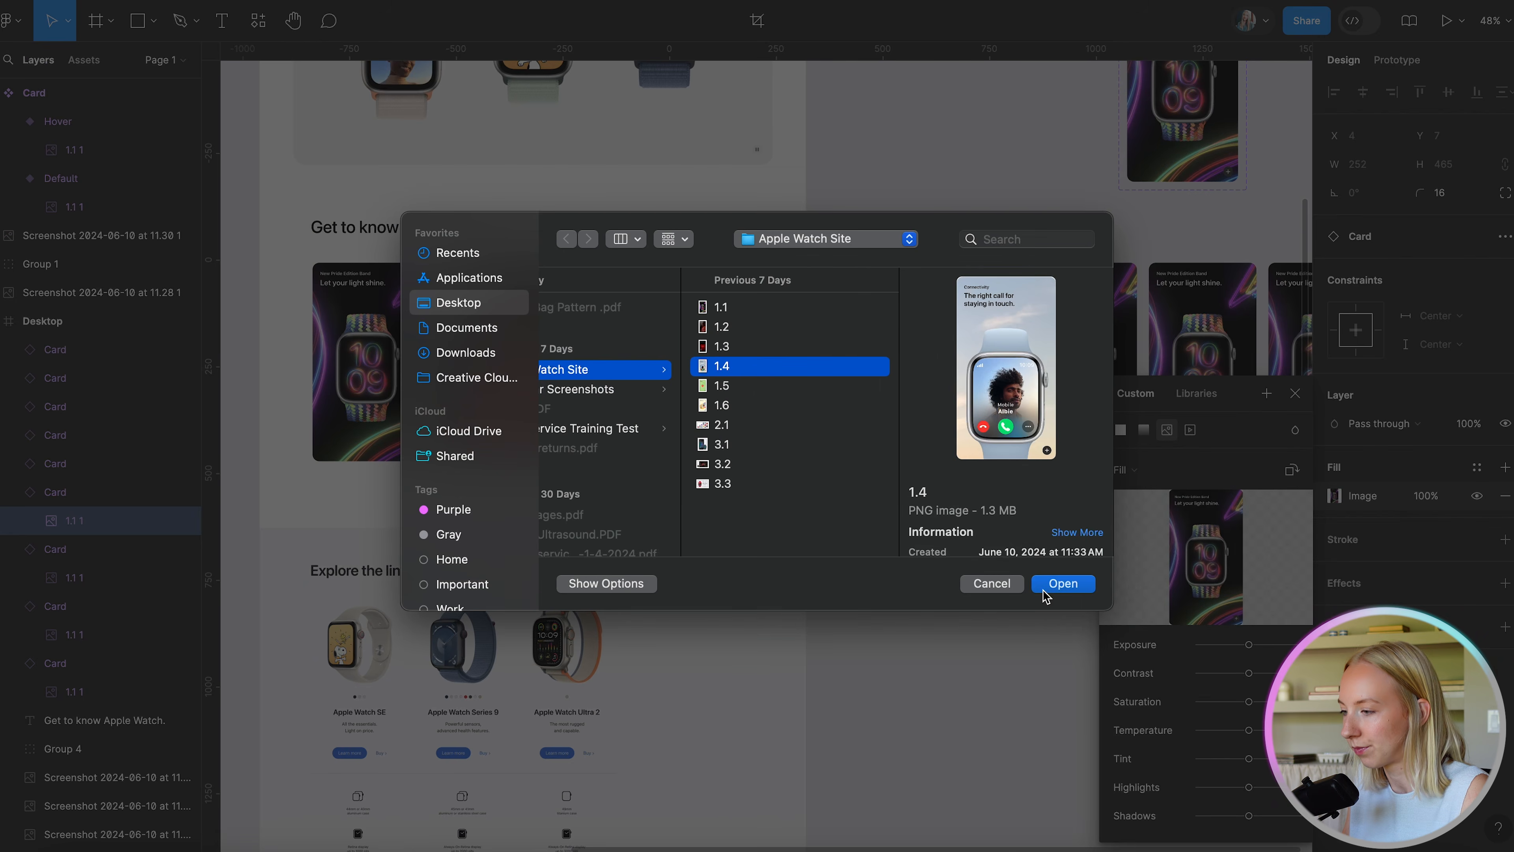
{"action": "left_click", "coordinate": [1040, 587]}
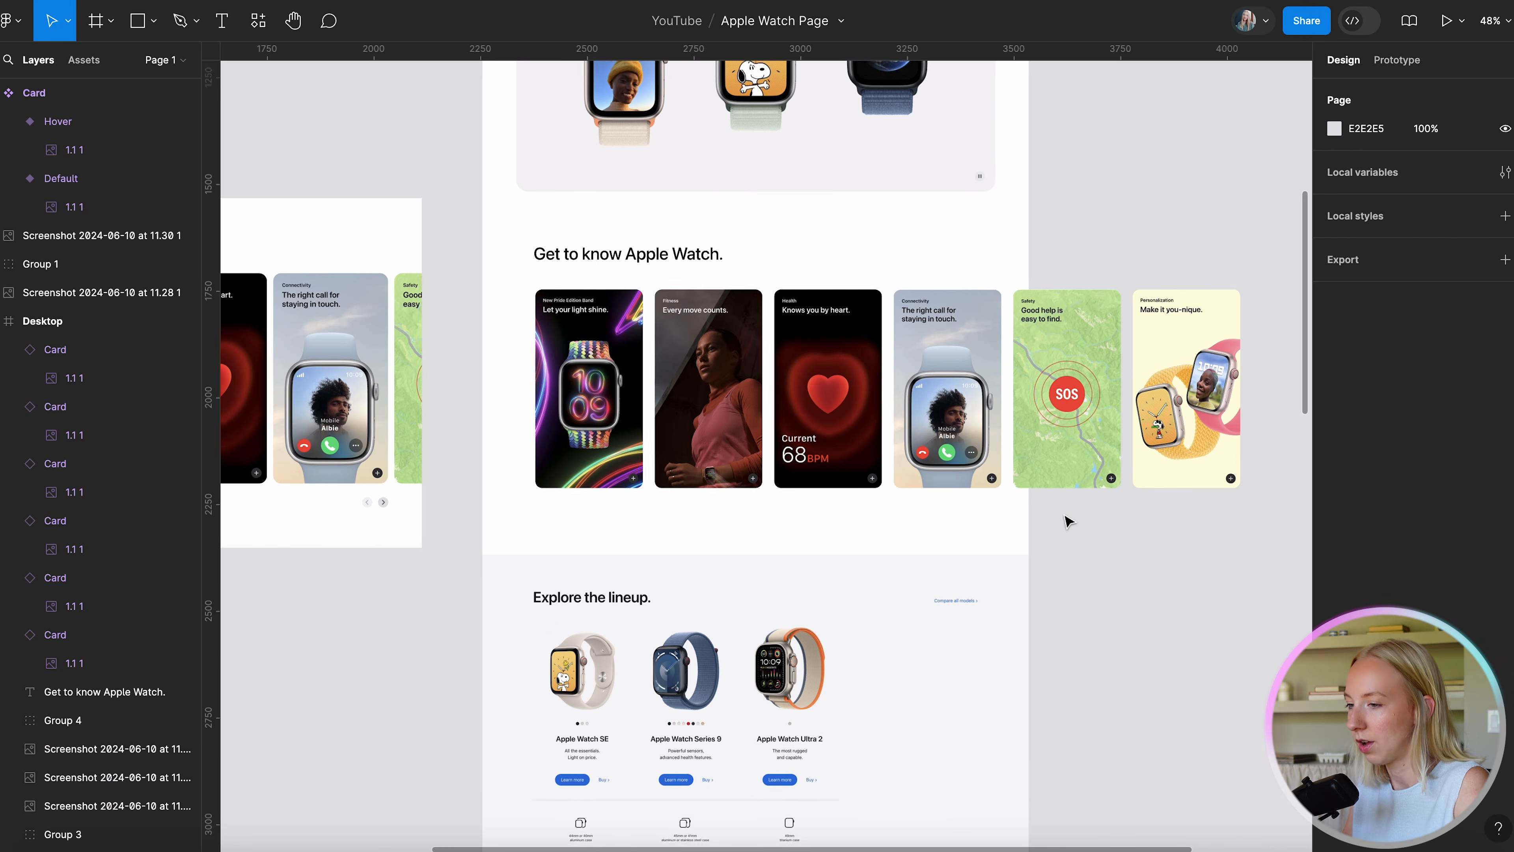
{"action": "scroll", "coordinate": [1064, 516], "scroll_direction": "up", "scroll_amount": 2}
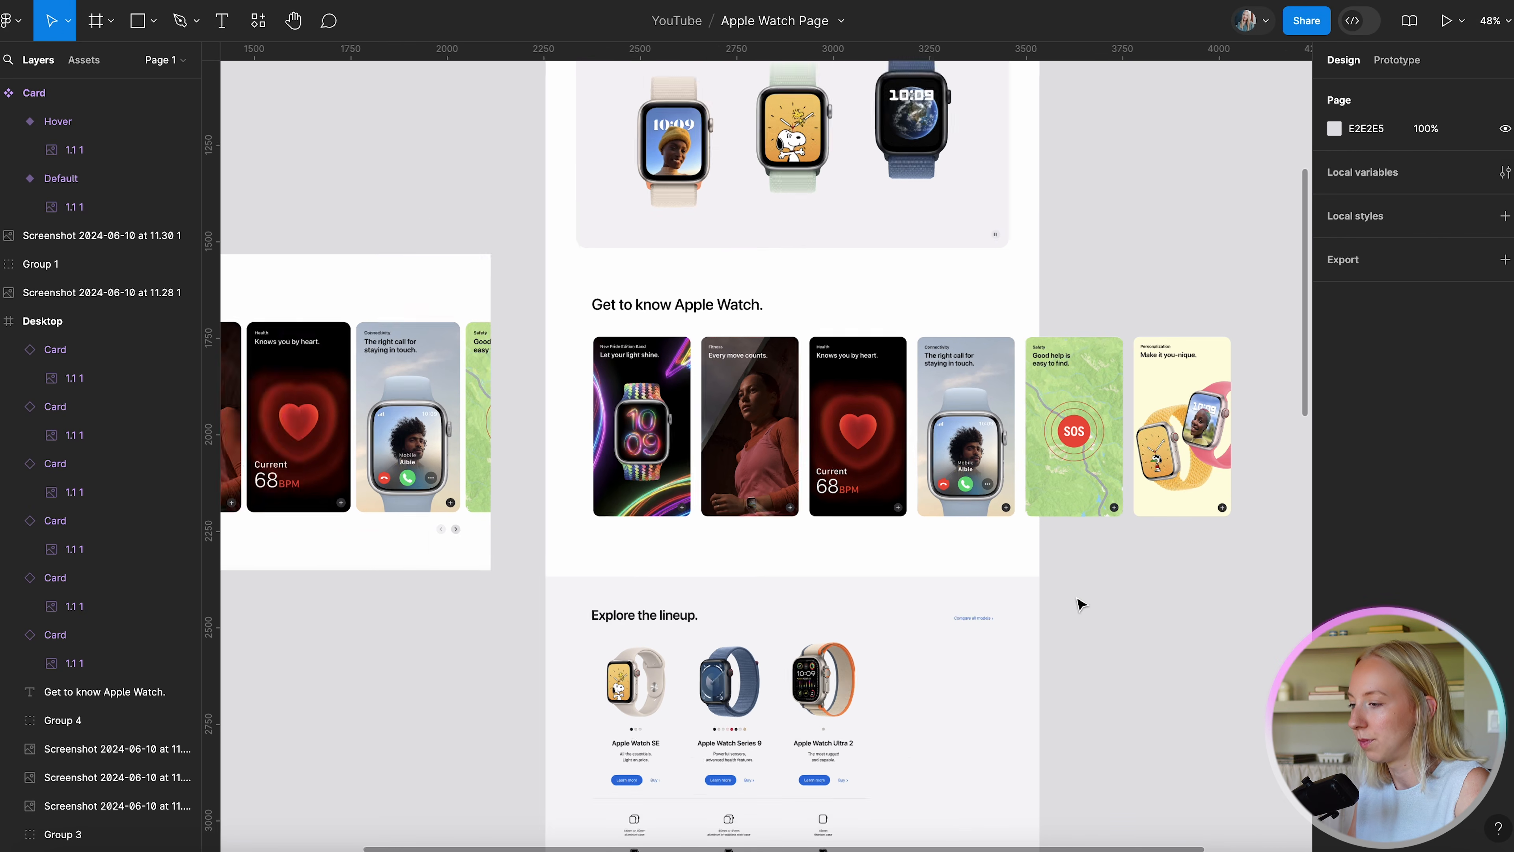
{"action": "scroll", "coordinate": [1078, 600], "scroll_direction": "down", "scroll_amount": 3}
{"action": "scroll", "coordinate": [1164, 619], "scroll_direction": "right", "scroll_amount": 2}
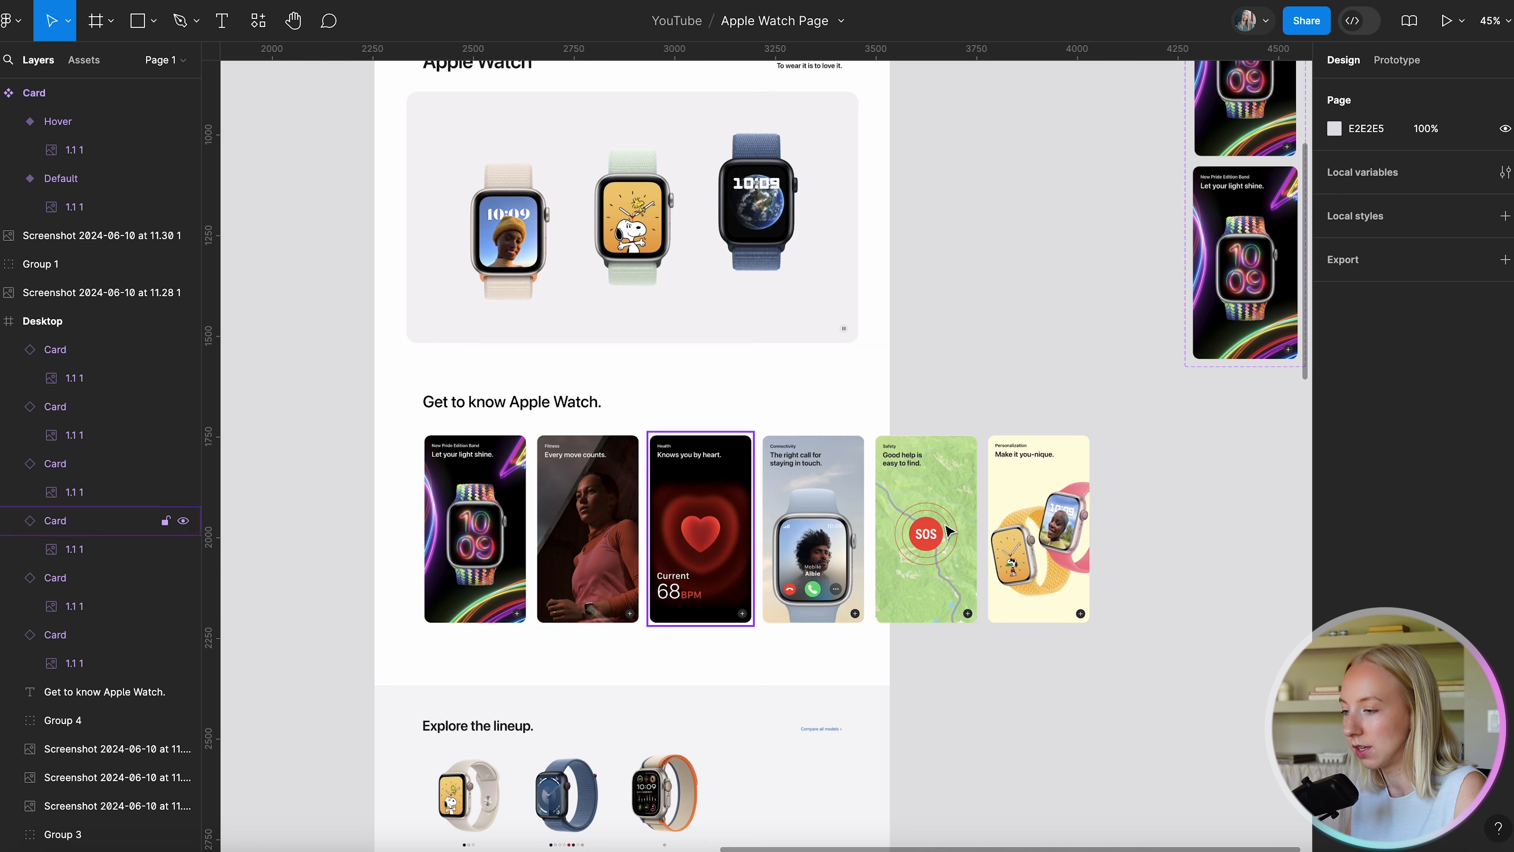
Wrap the six cards under "Get to know Apple Watch." in one frame and name it Cards.
{"action": "left_click_drag", "start_coordinate": [381, 449], "coordinate": [1149, 649]}
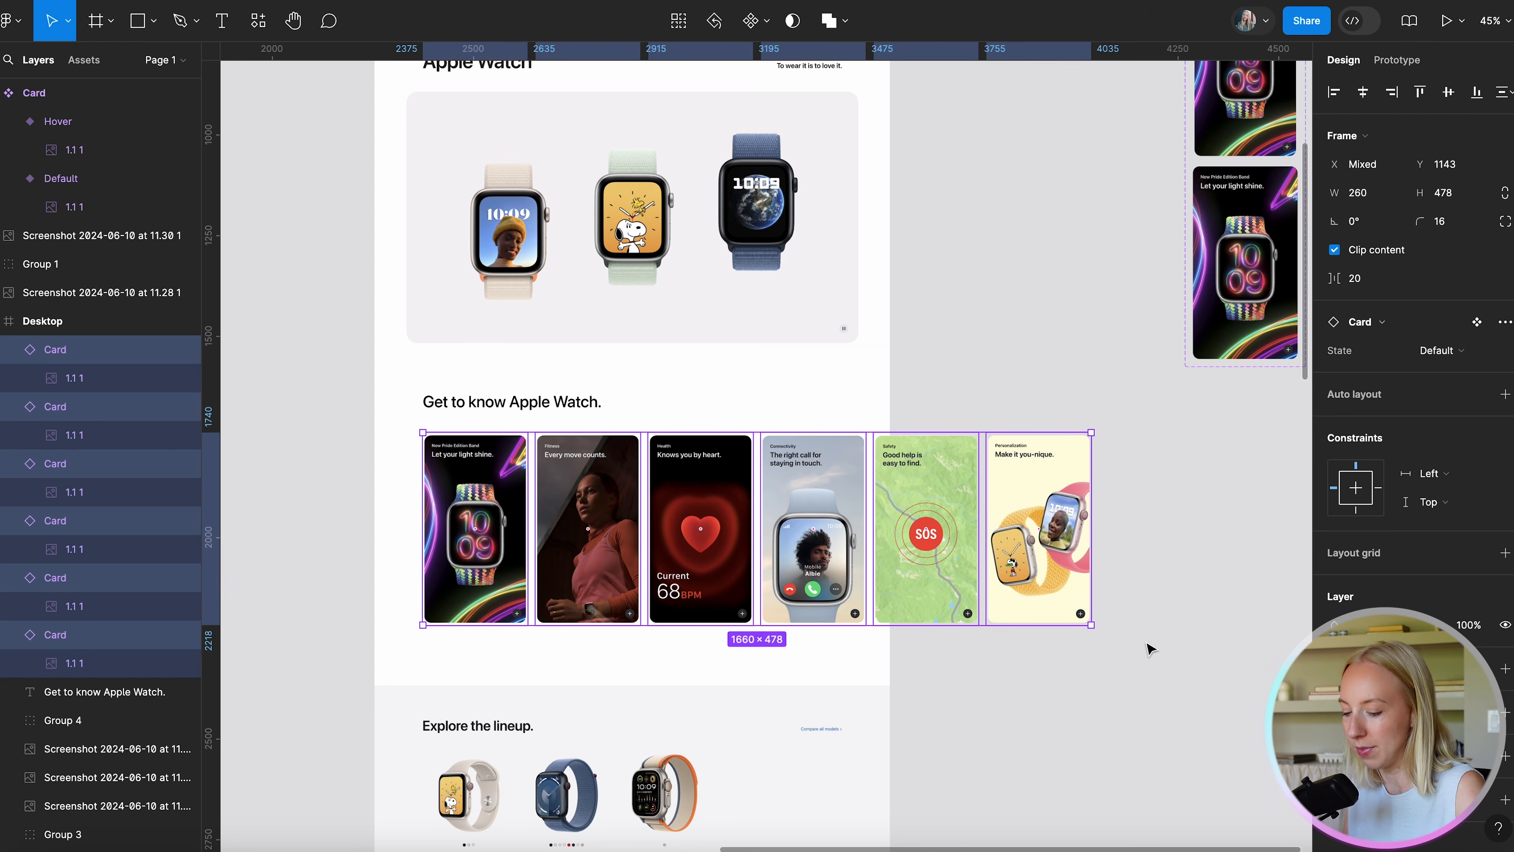
{"action": "key", "text": "alt+super+g"}
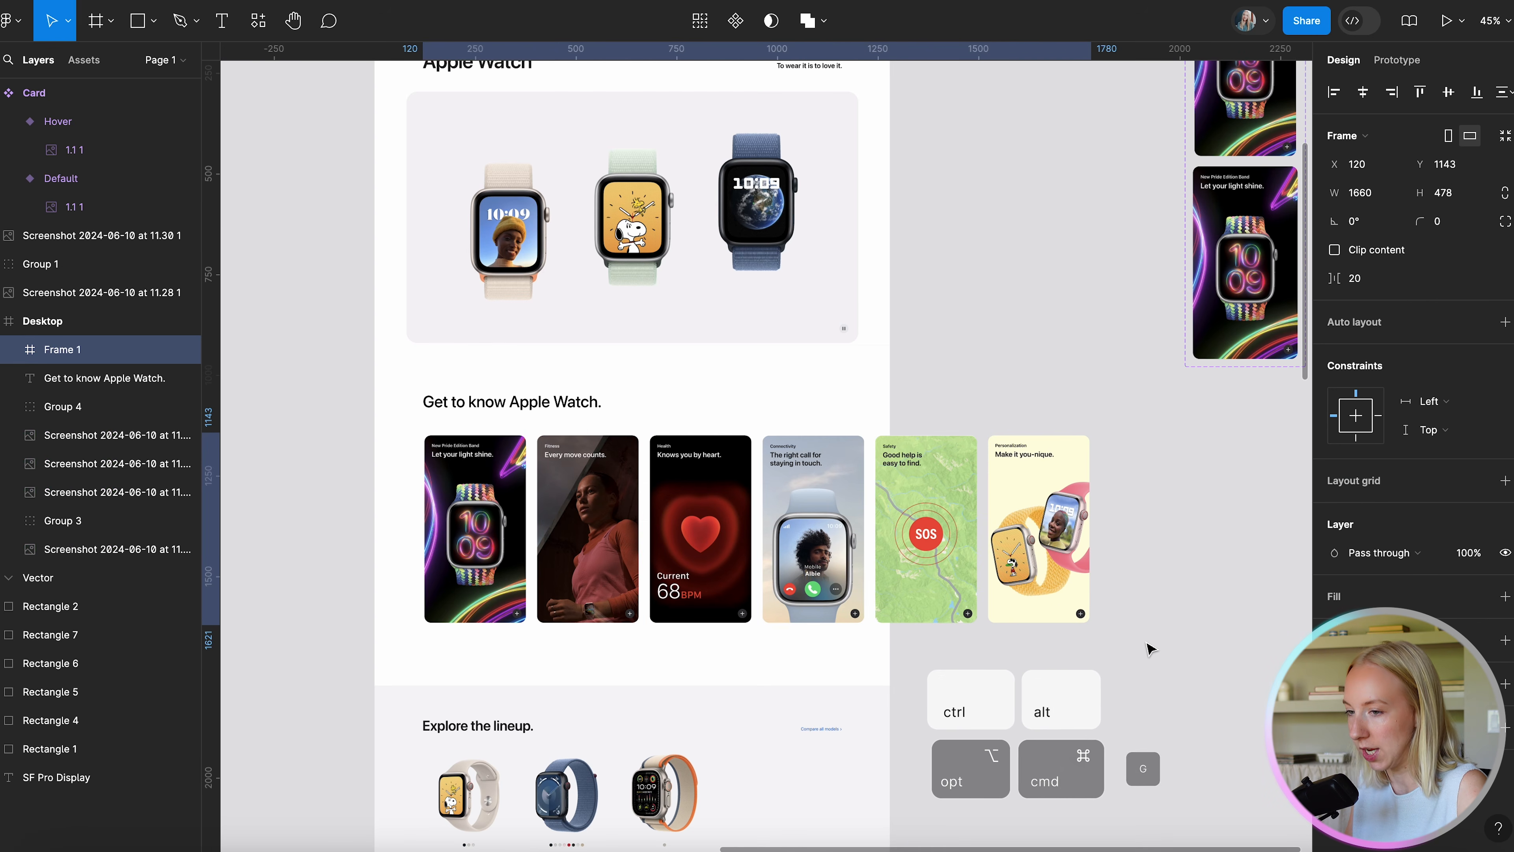
{"action": "double_click", "coordinate": [66, 349]}
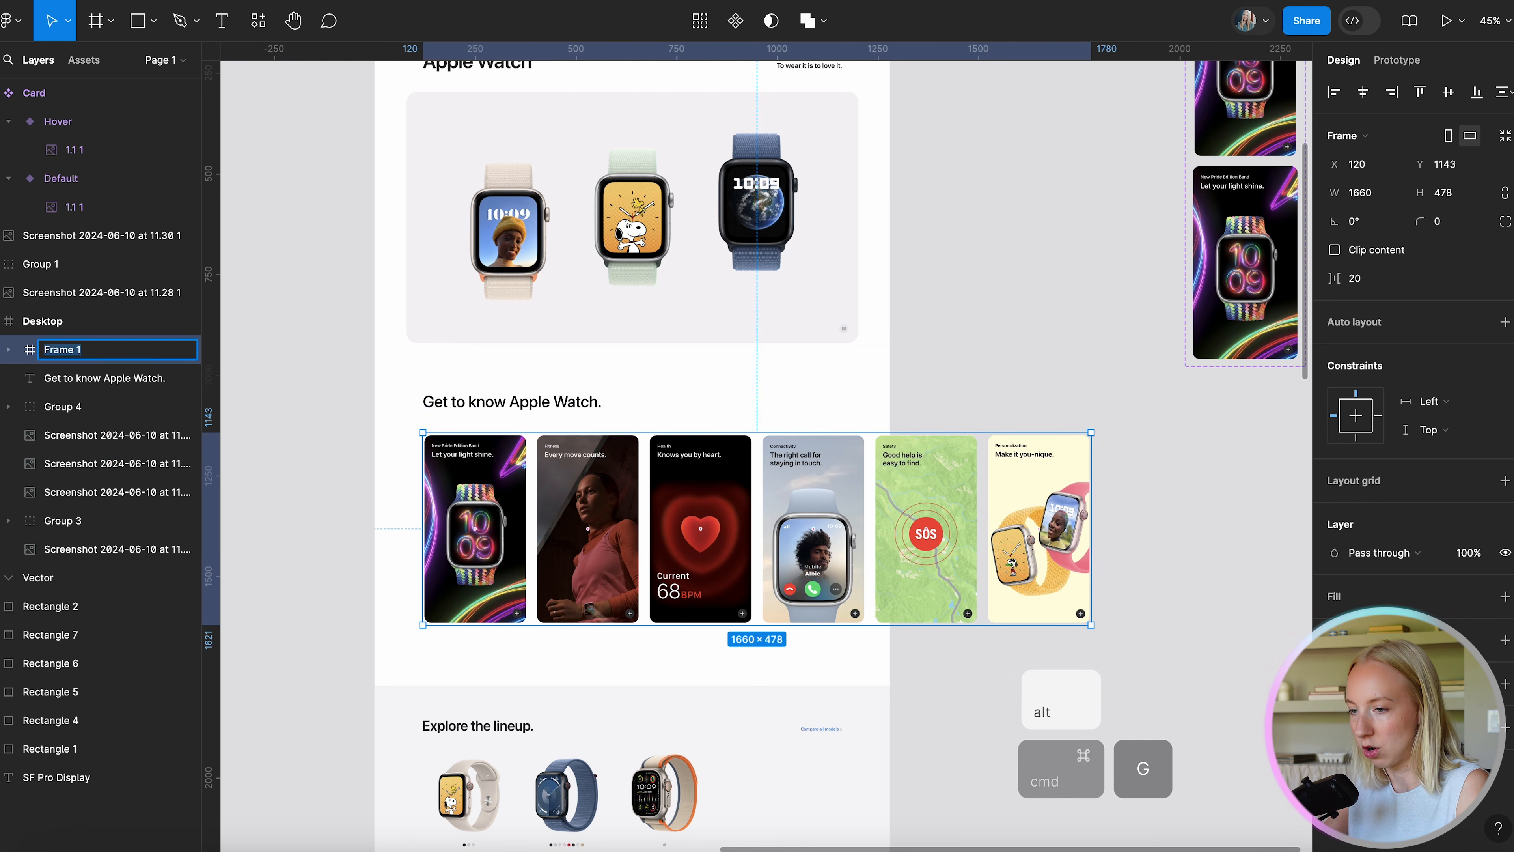
{"action": "type", "text": "Cards"}
{"action": "key", "text": "Return"}
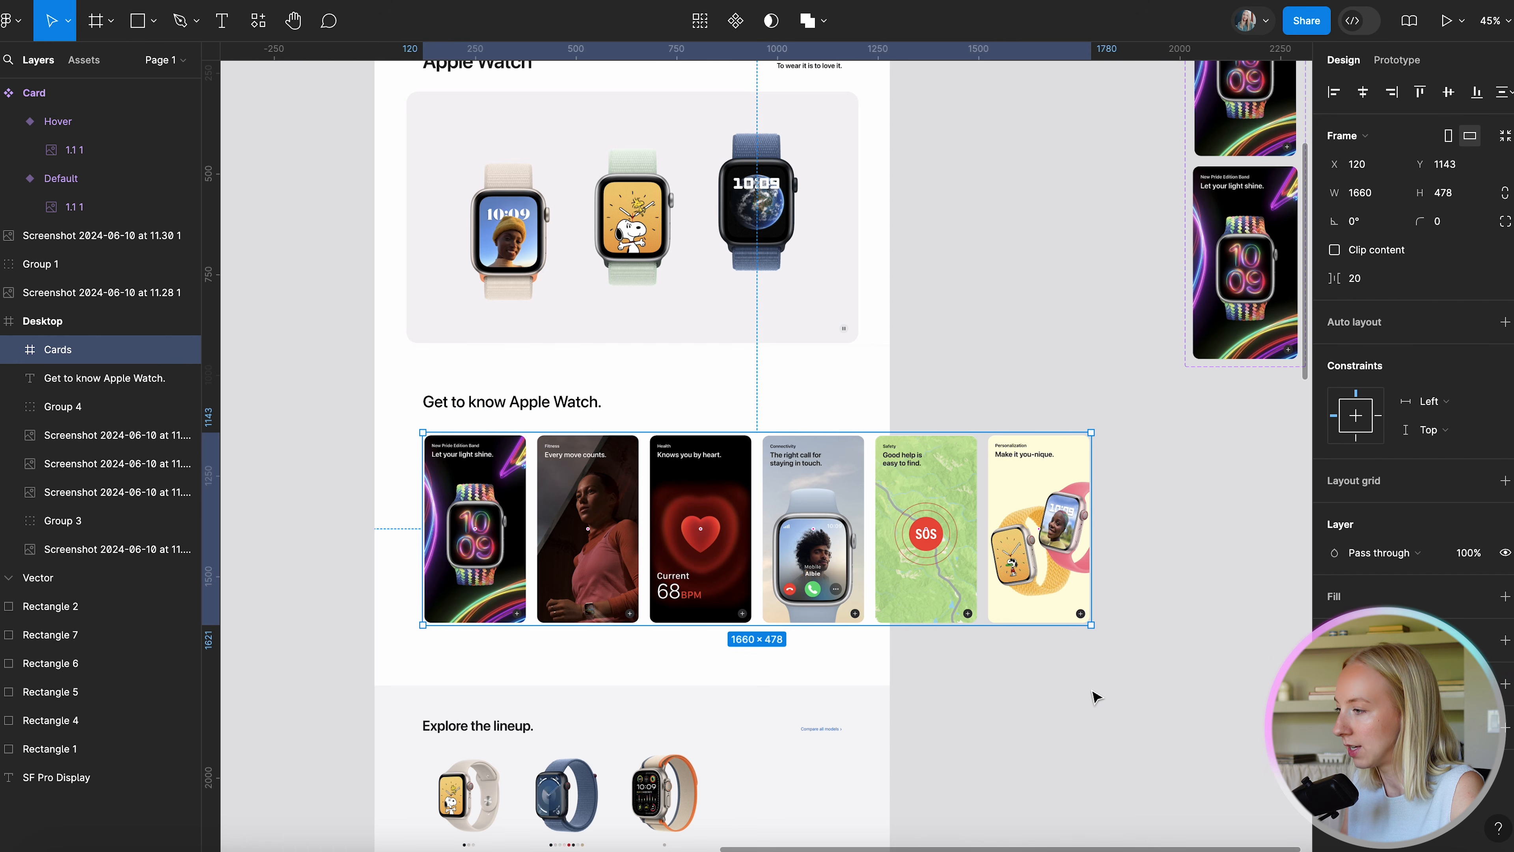
Extend the Cards frame's left edge to X 0 and apply horizontal auto layout with a horizontal padding of 80.
{"action": "left_click_drag", "start_coordinate": [423, 514], "coordinate": [376, 513]}
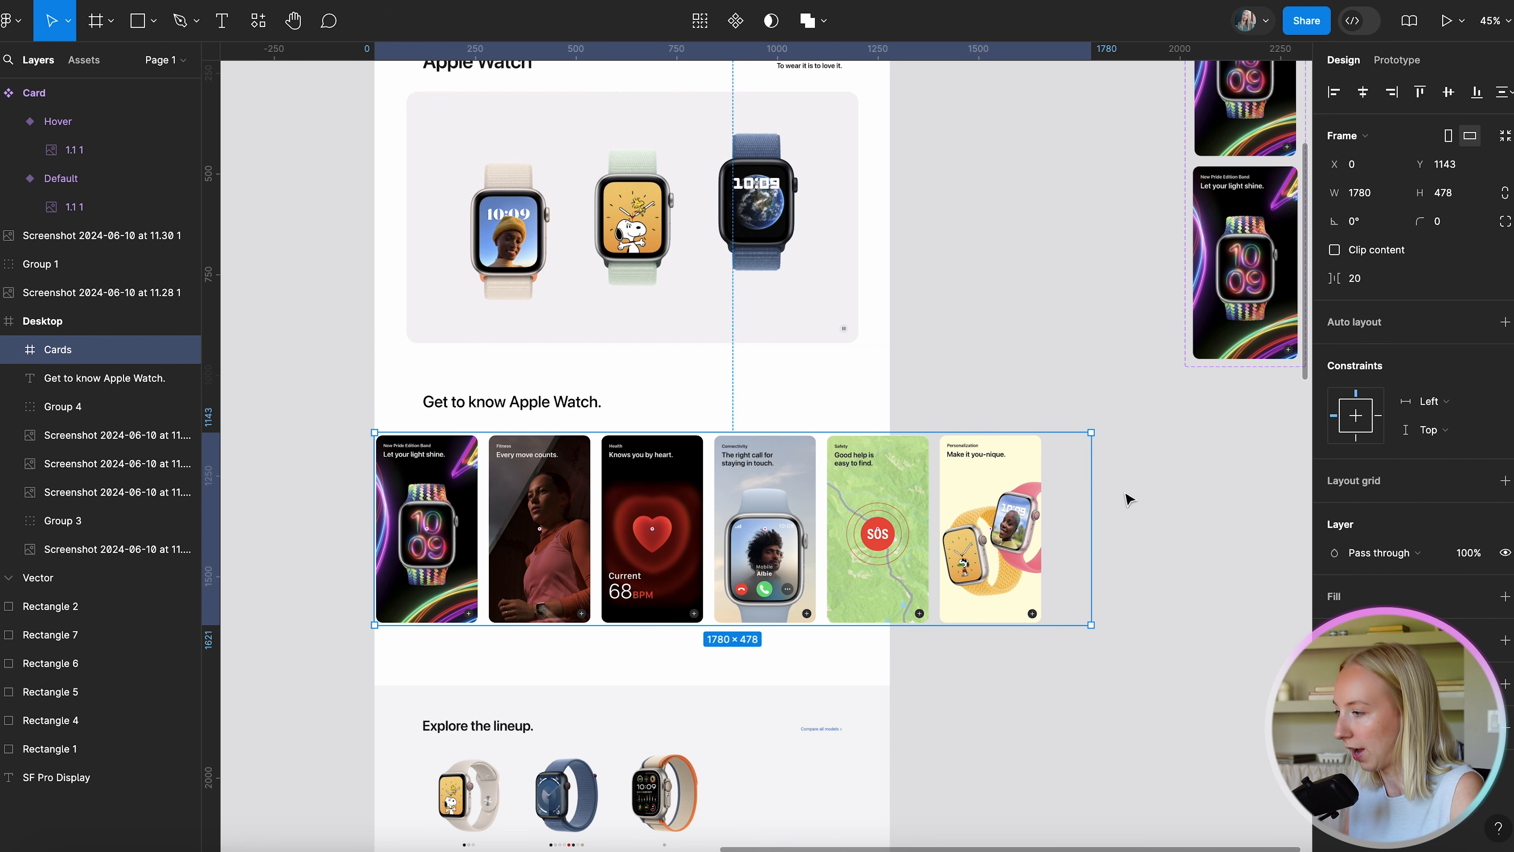
{"action": "left_click", "coordinate": [1504, 321]}
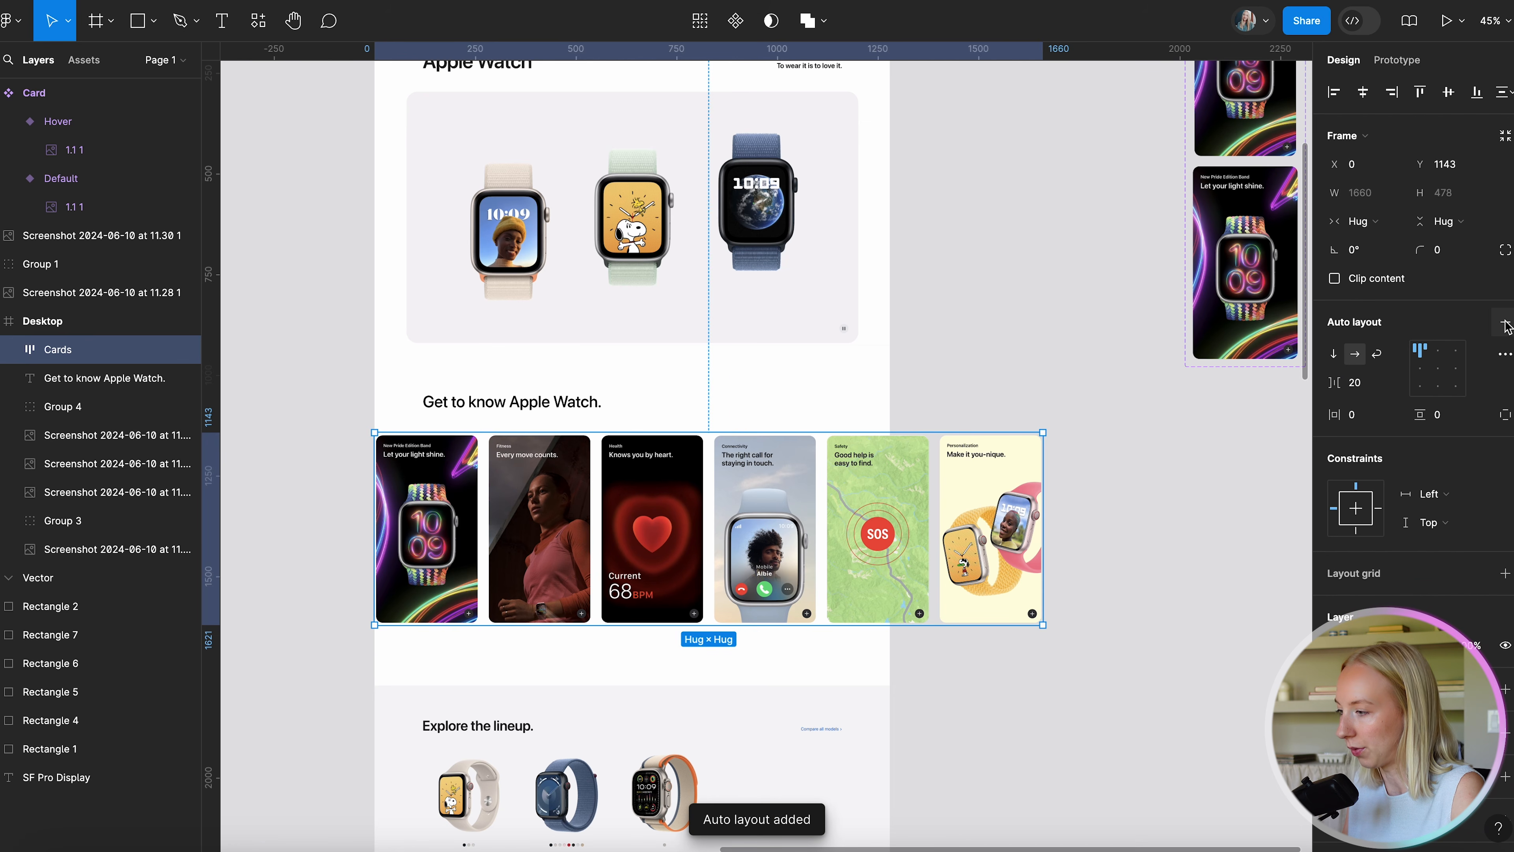
{"action": "left_click", "coordinate": [1365, 418]}
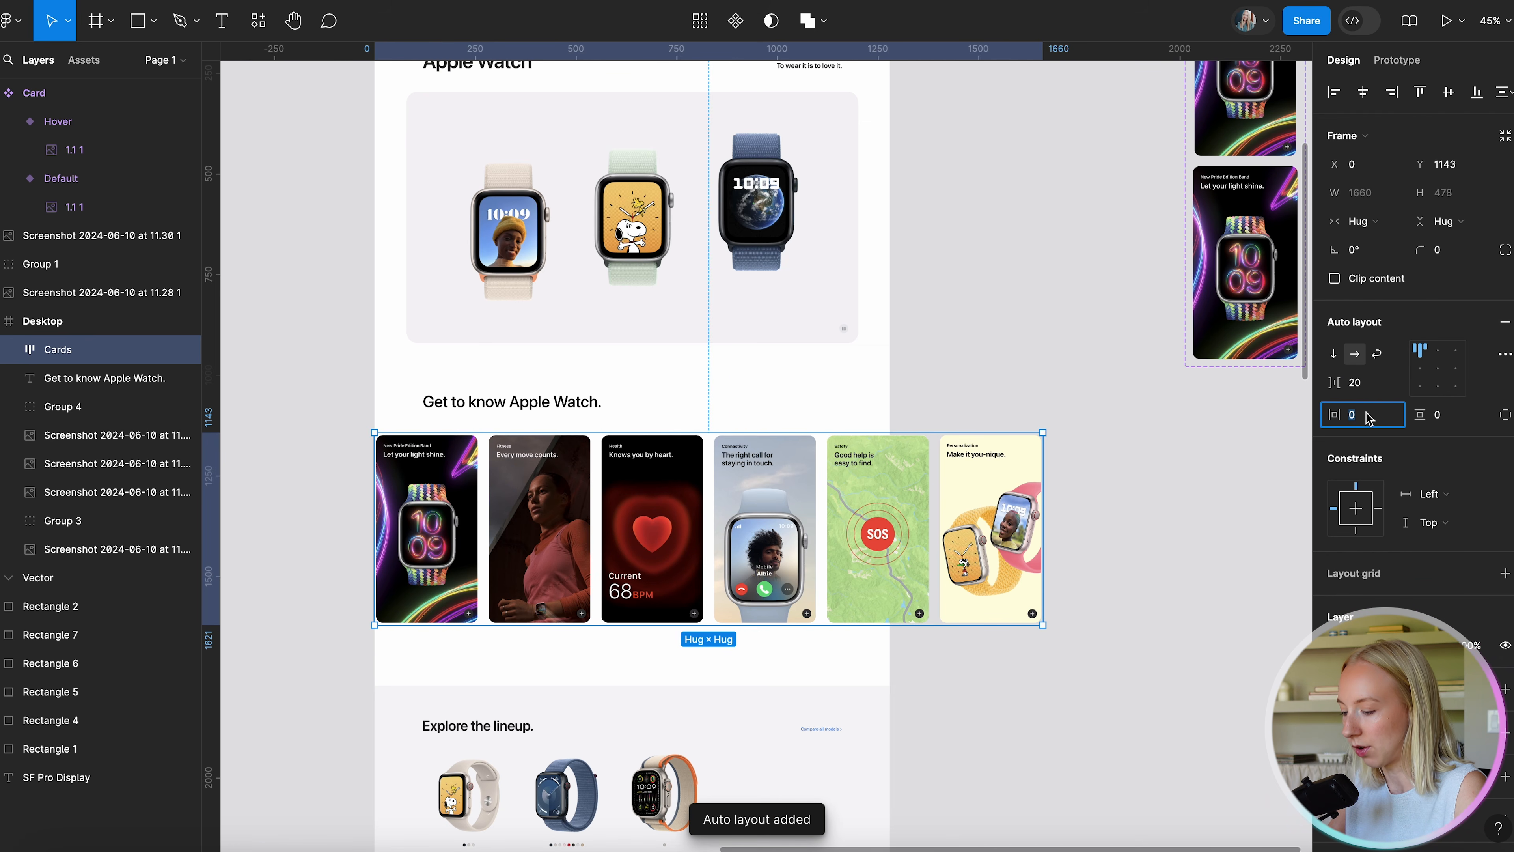
{"action": "type", "text": "80"}
{"action": "key", "text": "Return"}
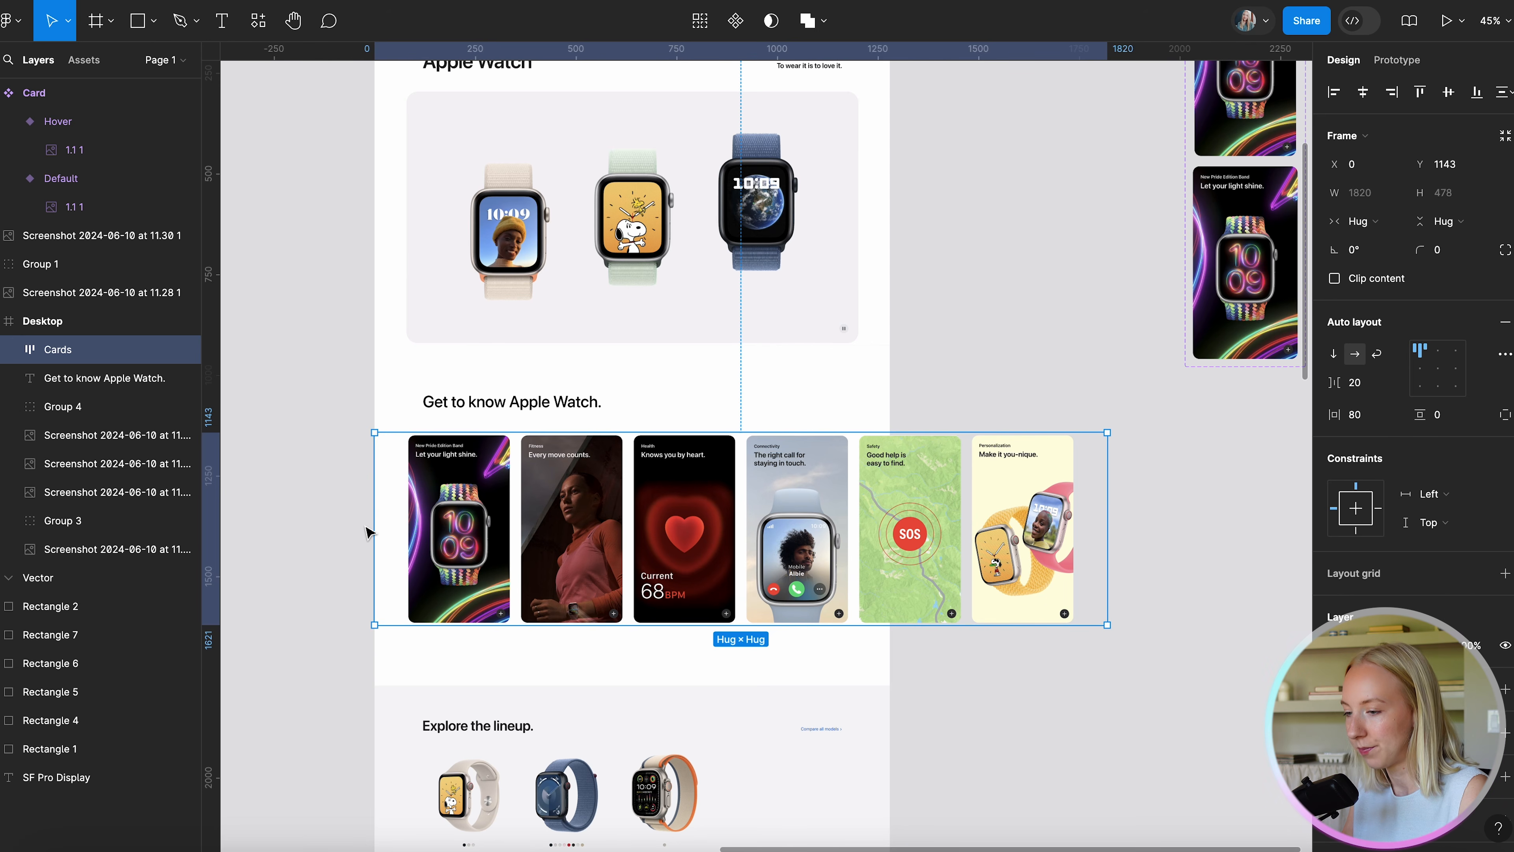
Switch the Cards frame to individual padding values and set its left padding to 118.
{"action": "scroll", "coordinate": [365, 528], "scroll_direction": "up", "scroll_amount": 3}
{"action": "scroll", "coordinate": [1000, 465], "scroll_direction": "right", "scroll_amount": 2}
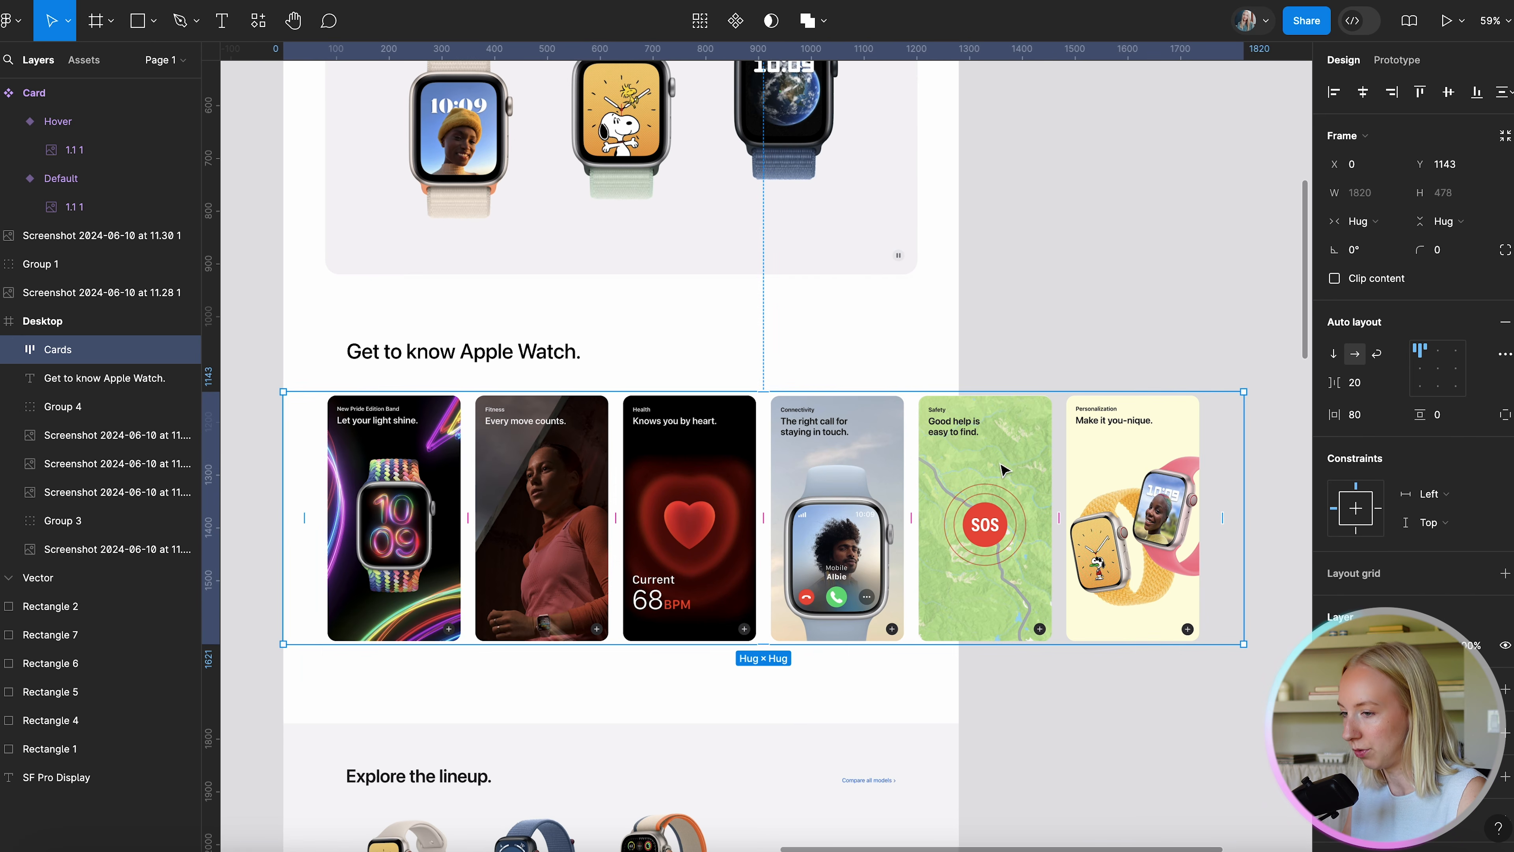
{"action": "left_click", "coordinate": [1506, 414]}
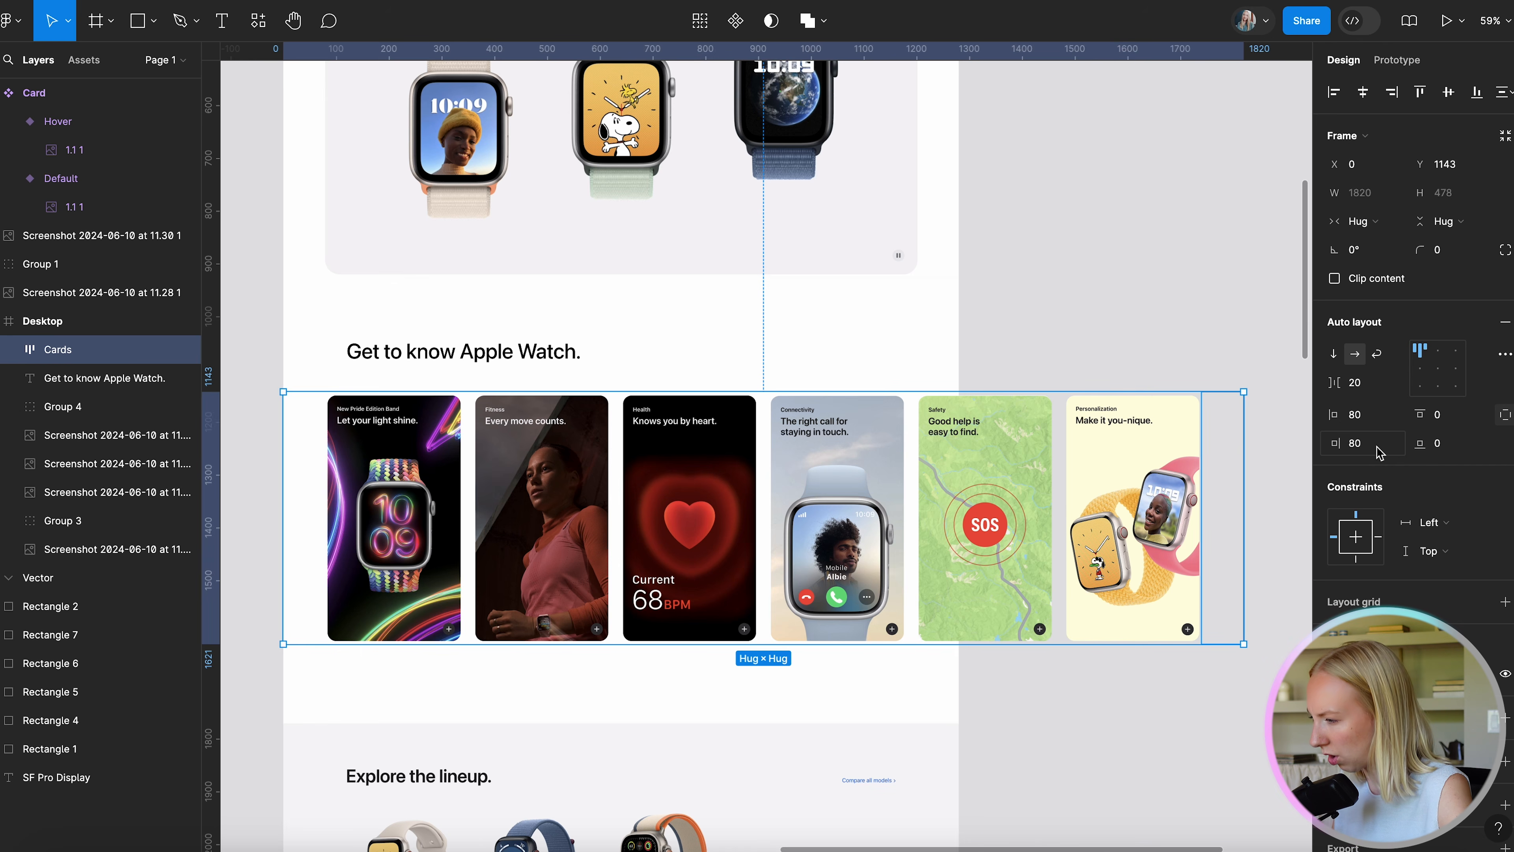
{"action": "left_click", "coordinate": [1368, 419]}
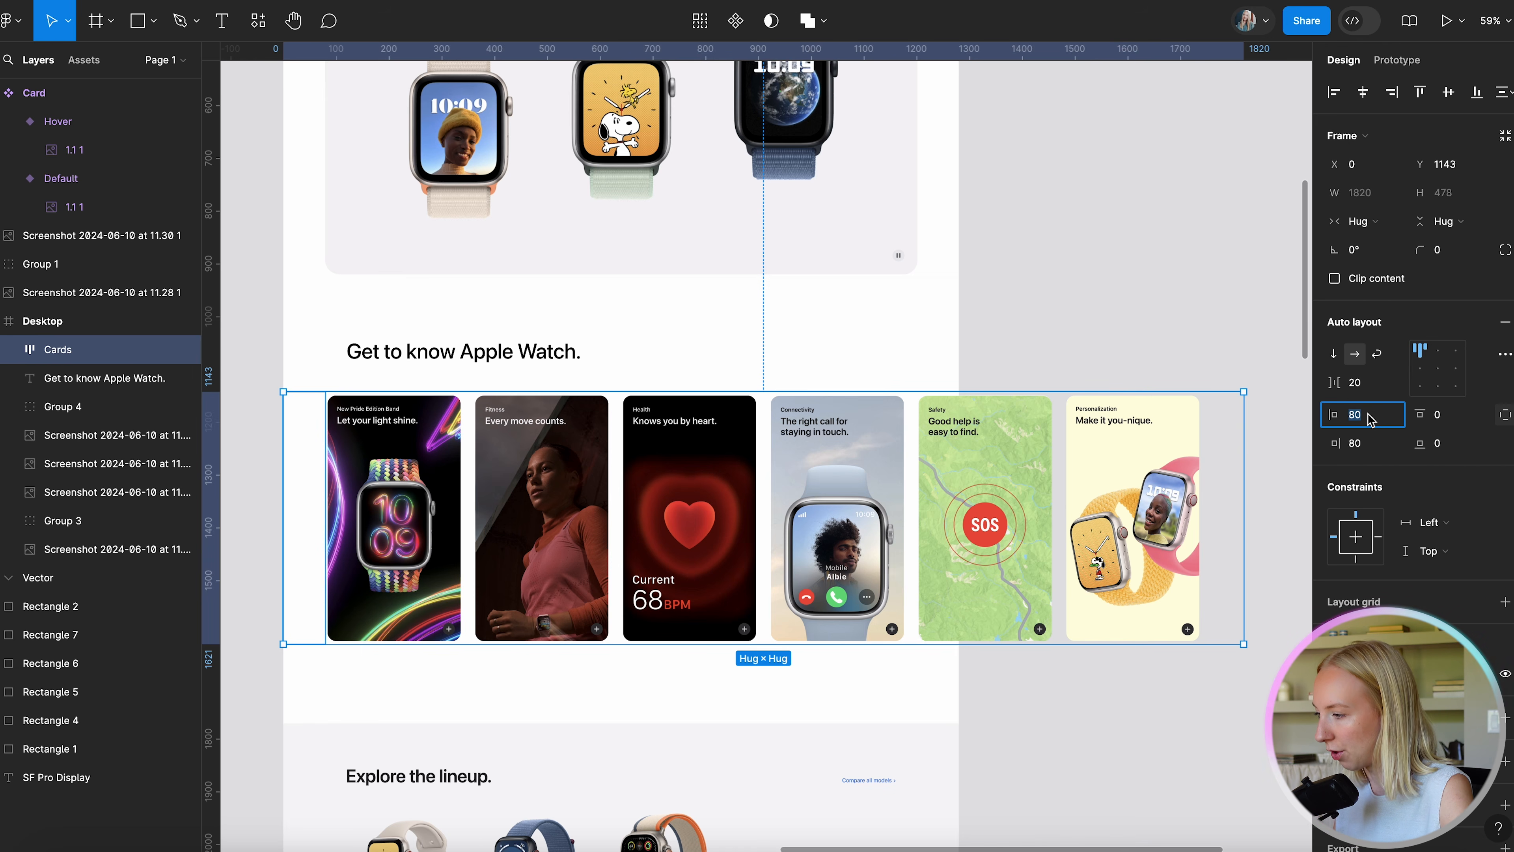
{"action": "type", "text": "118"}
{"action": "key", "text": "Return"}
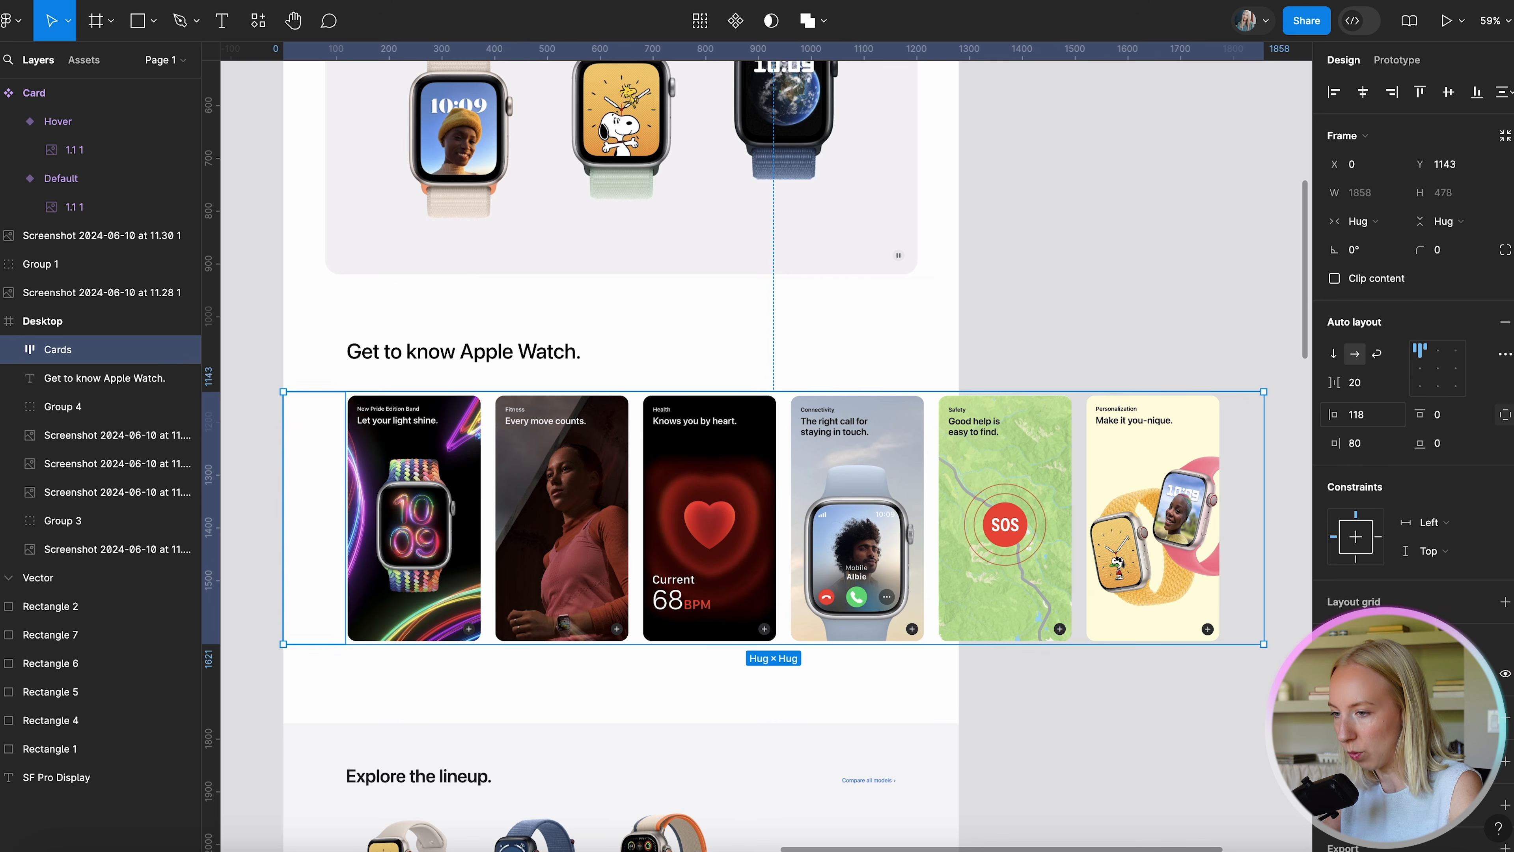
Set the Cards frame's scroll overflow to Horizontal and narrow the frame to the page width of 1280.
{"action": "left_click", "coordinate": [1122, 306]}
{"action": "scroll", "coordinate": [1079, 313], "scroll_direction": "down", "scroll_amount": 3}
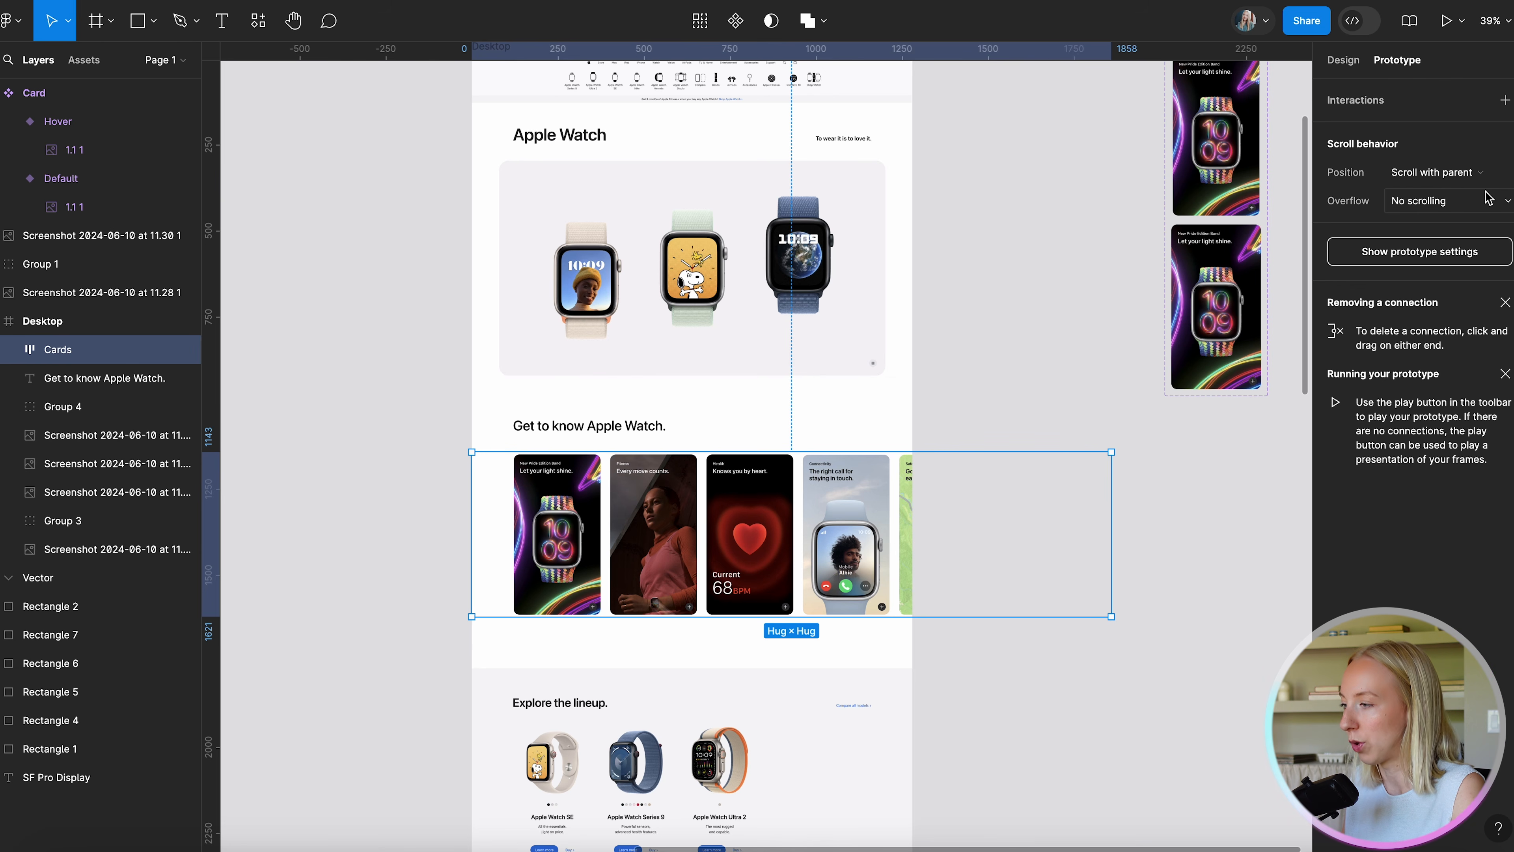
{"action": "left_click", "coordinate": [1445, 201]}
{"action": "left_click", "coordinate": [1444, 223]}
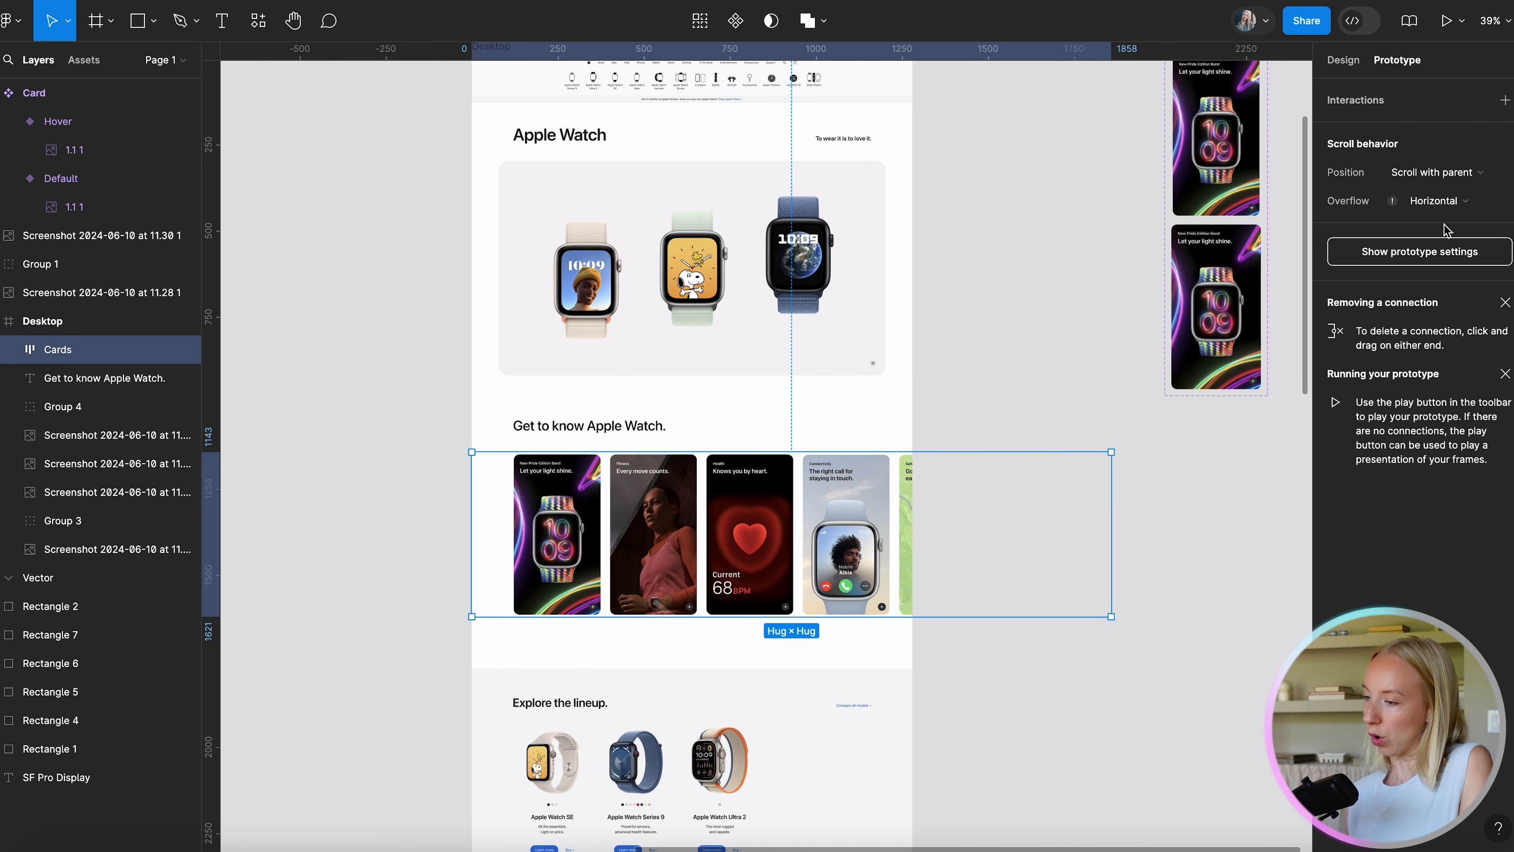
{"action": "left_click_drag", "start_coordinate": [1111, 534], "coordinate": [917, 496]}
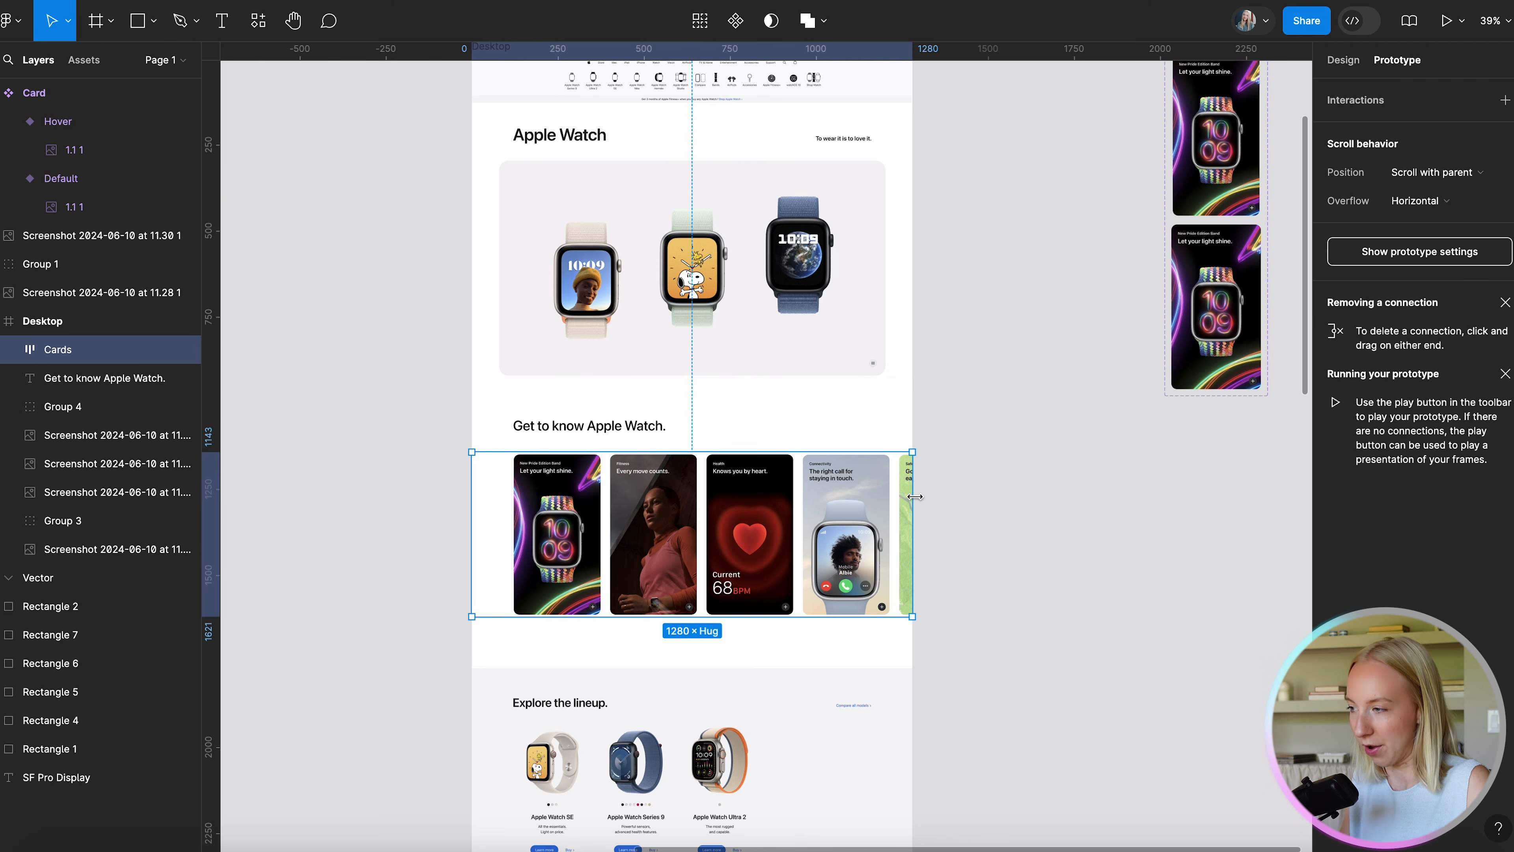
{"action": "left_click", "coordinate": [1049, 361]}
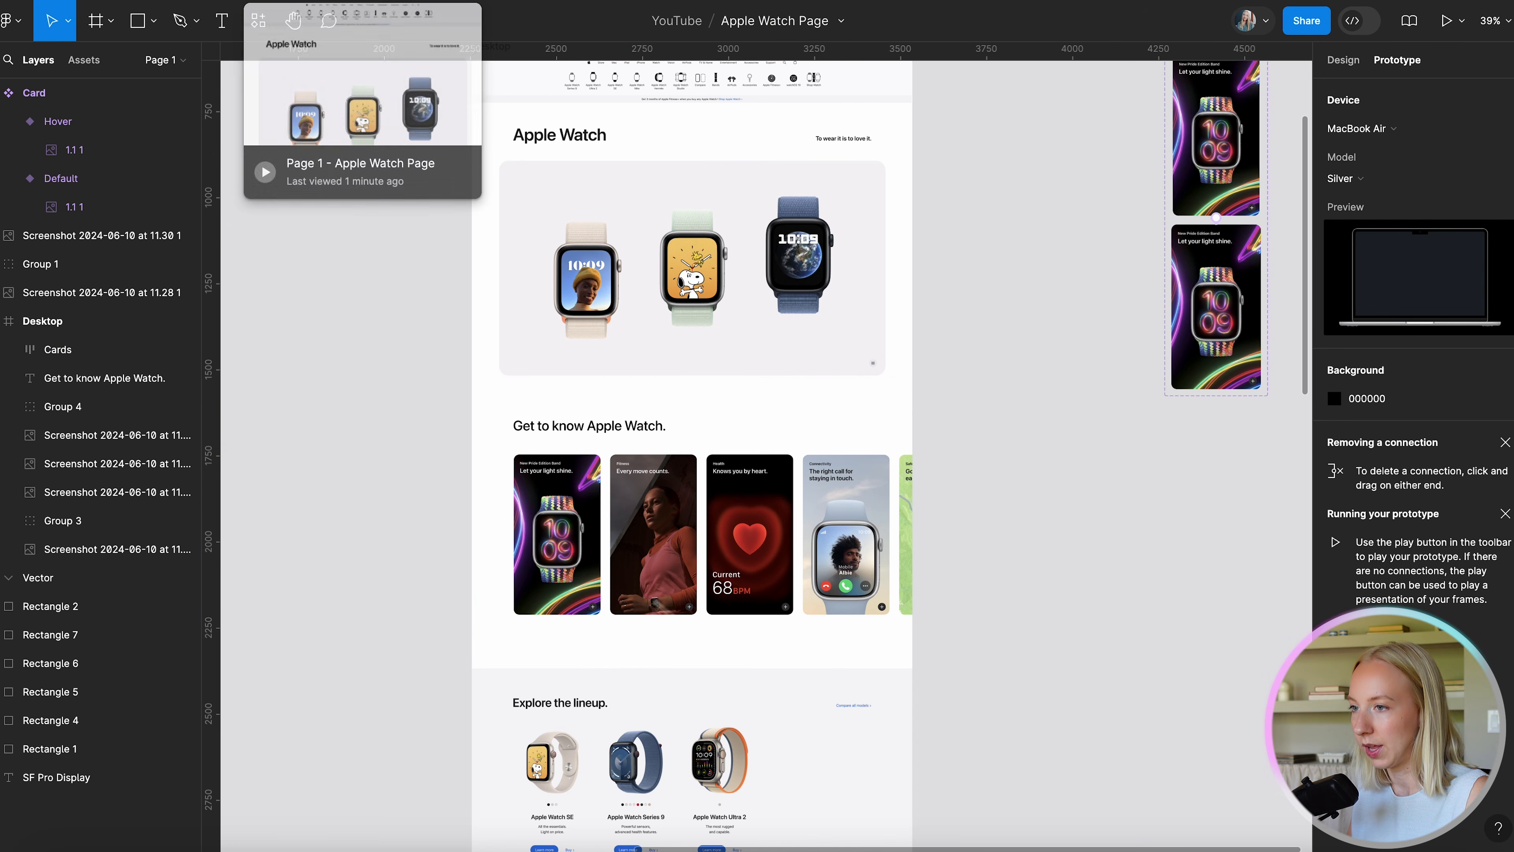
Test the horizontal scrolling of the card row in the prototype preview and return to the design file.
{"action": "left_click", "coordinate": [375, 2]}
{"action": "scroll", "coordinate": [894, 343], "scroll_direction": "right", "scroll_amount": 2}
{"action": "scroll", "coordinate": [898, 348], "scroll_direction": "right", "scroll_amount": 3}
{"action": "scroll", "coordinate": [898, 348], "scroll_direction": "left", "scroll_amount": 4}
{"action": "scroll", "coordinate": [898, 348], "scroll_direction": "right", "scroll_amount": 4}
{"action": "scroll", "coordinate": [898, 348], "scroll_direction": "left", "scroll_amount": 4}
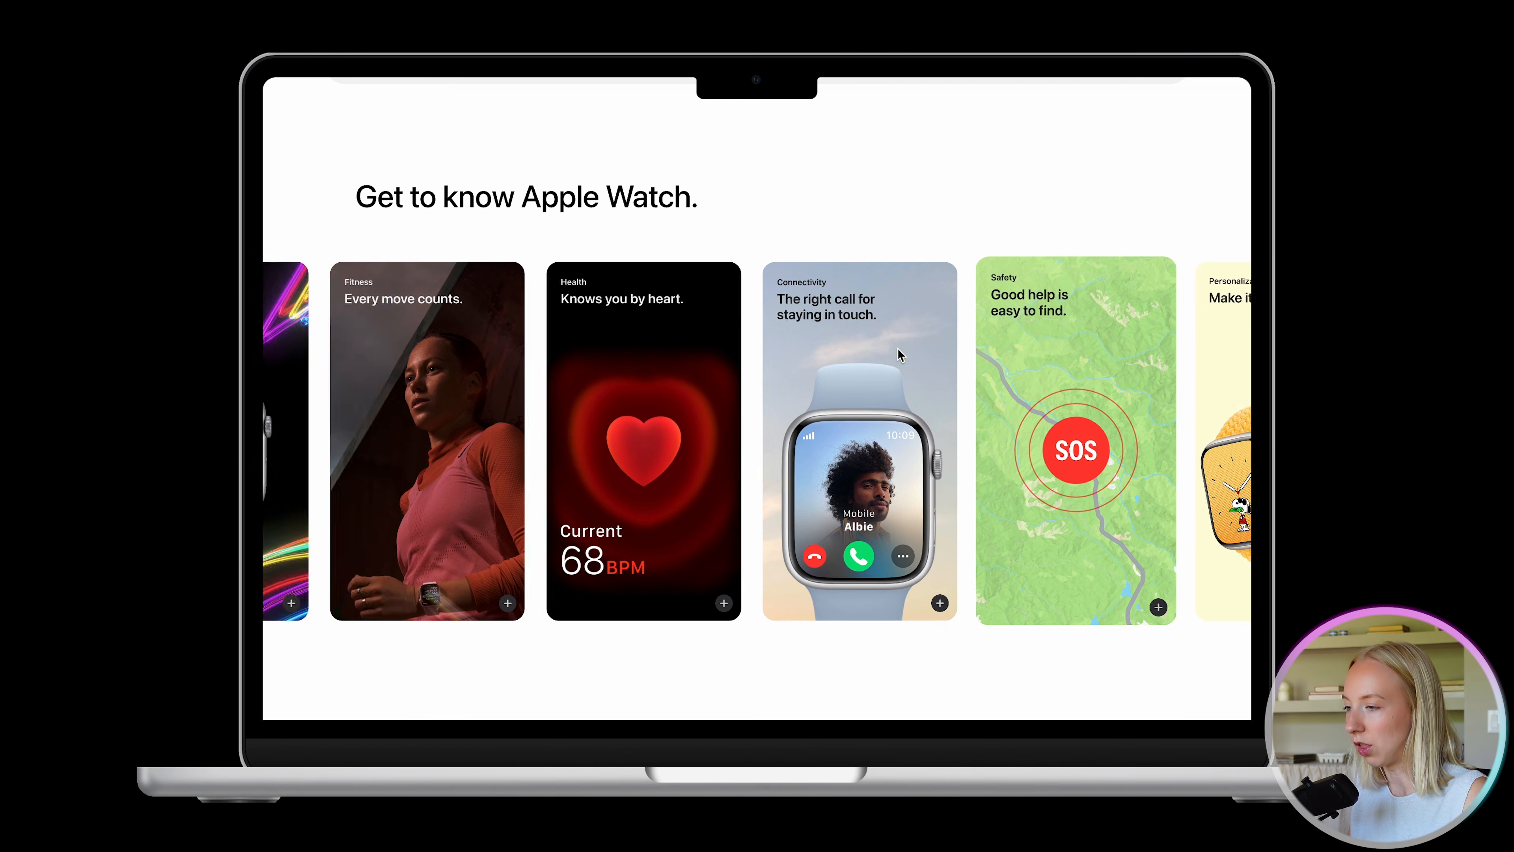
{"action": "scroll", "coordinate": [897, 348], "scroll_direction": "right", "scroll_amount": 4}
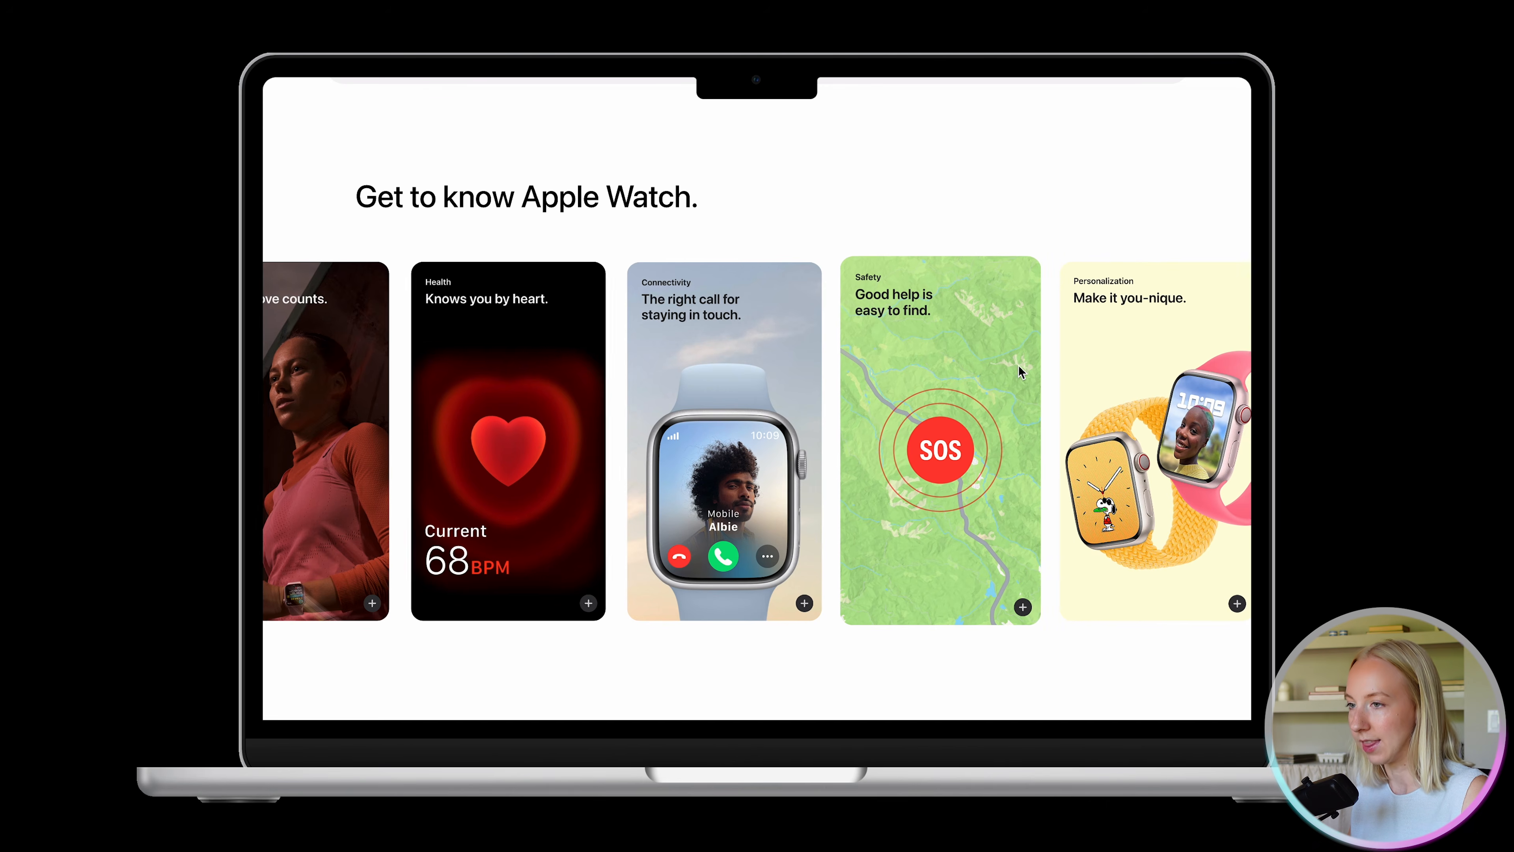
{"action": "key", "text": "ctrl+shift+Tab"}
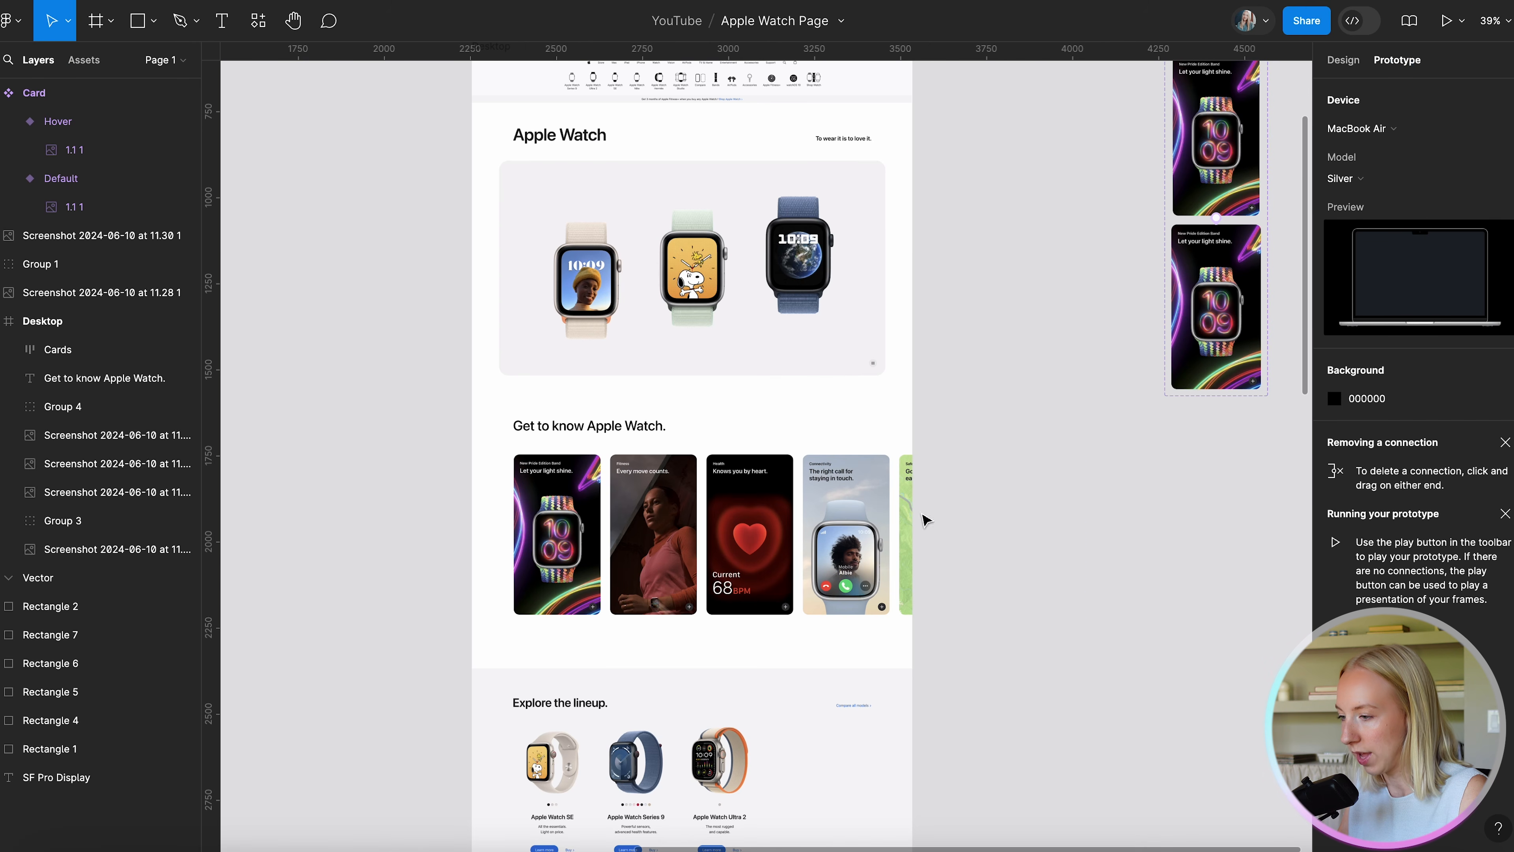
Wrap the last Card instance inside the Cards frame in a frame of its own.
{"action": "left_click", "coordinate": [835, 502]}
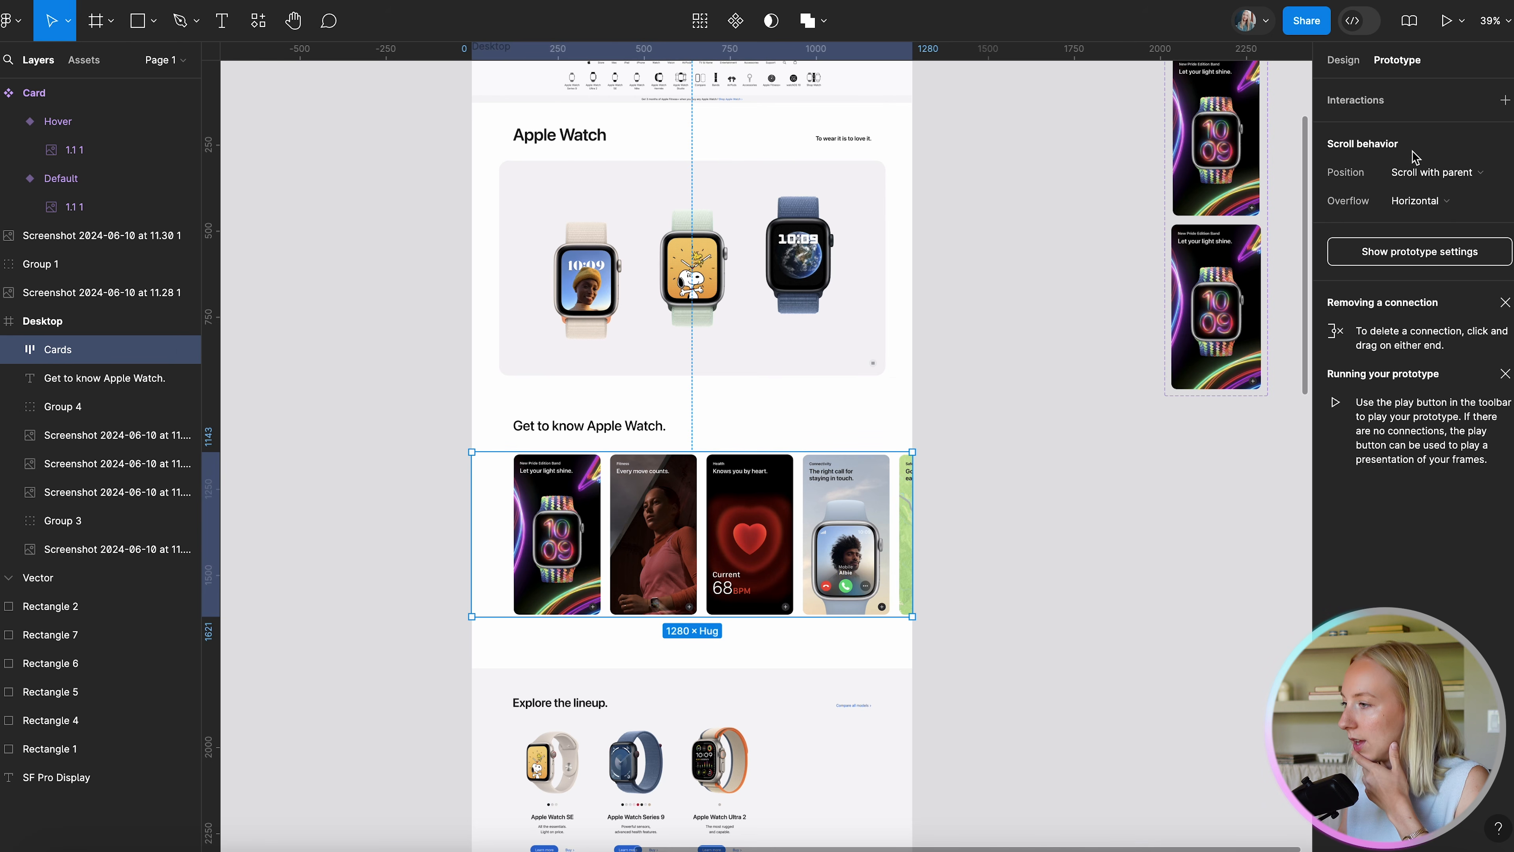
{"action": "left_click", "coordinate": [1339, 60]}
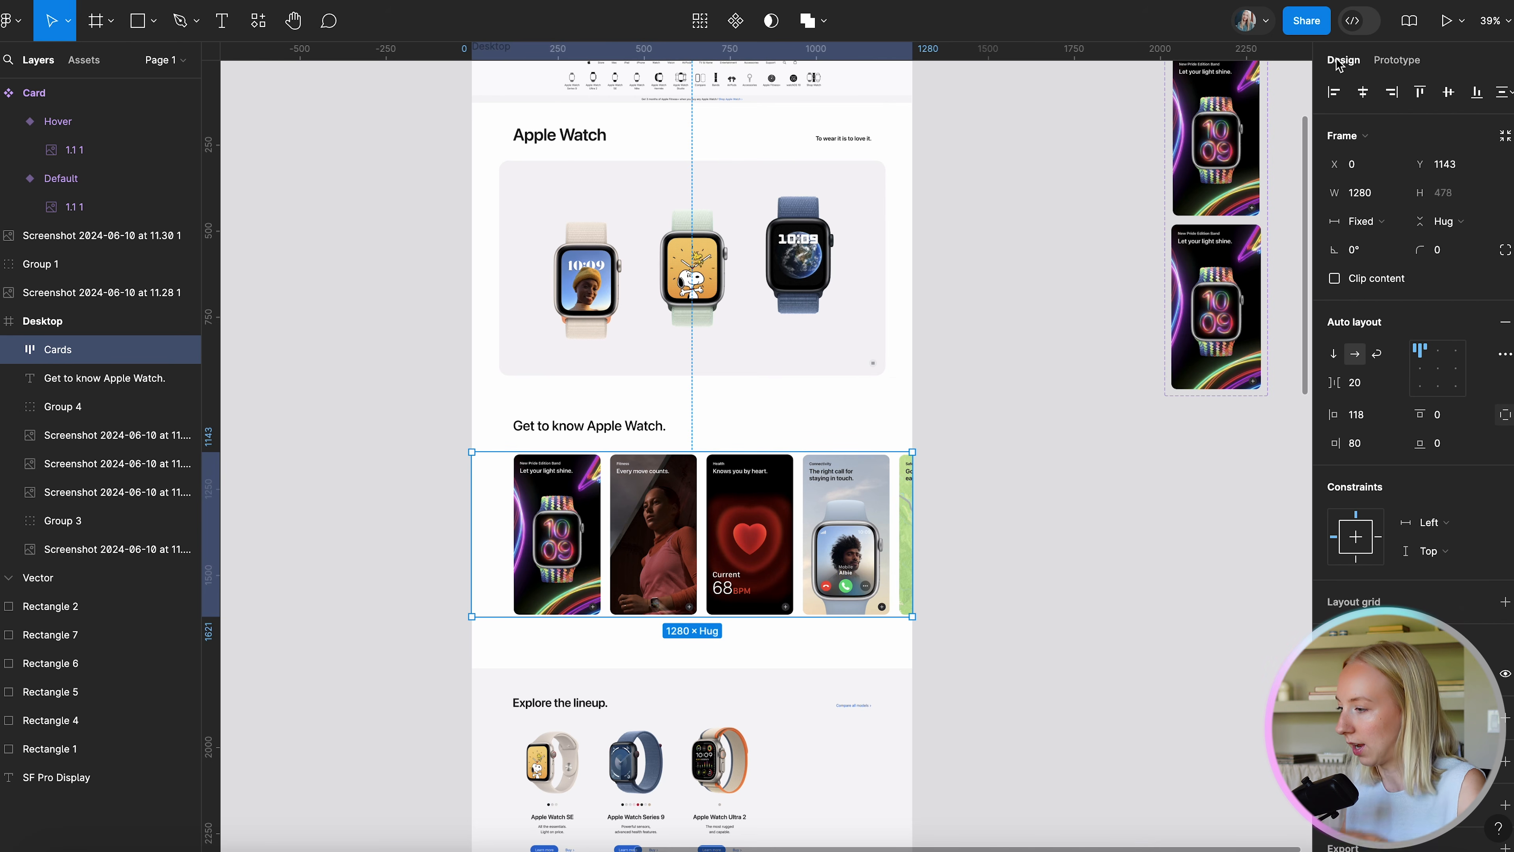
{"action": "left_click", "coordinate": [8, 350]}
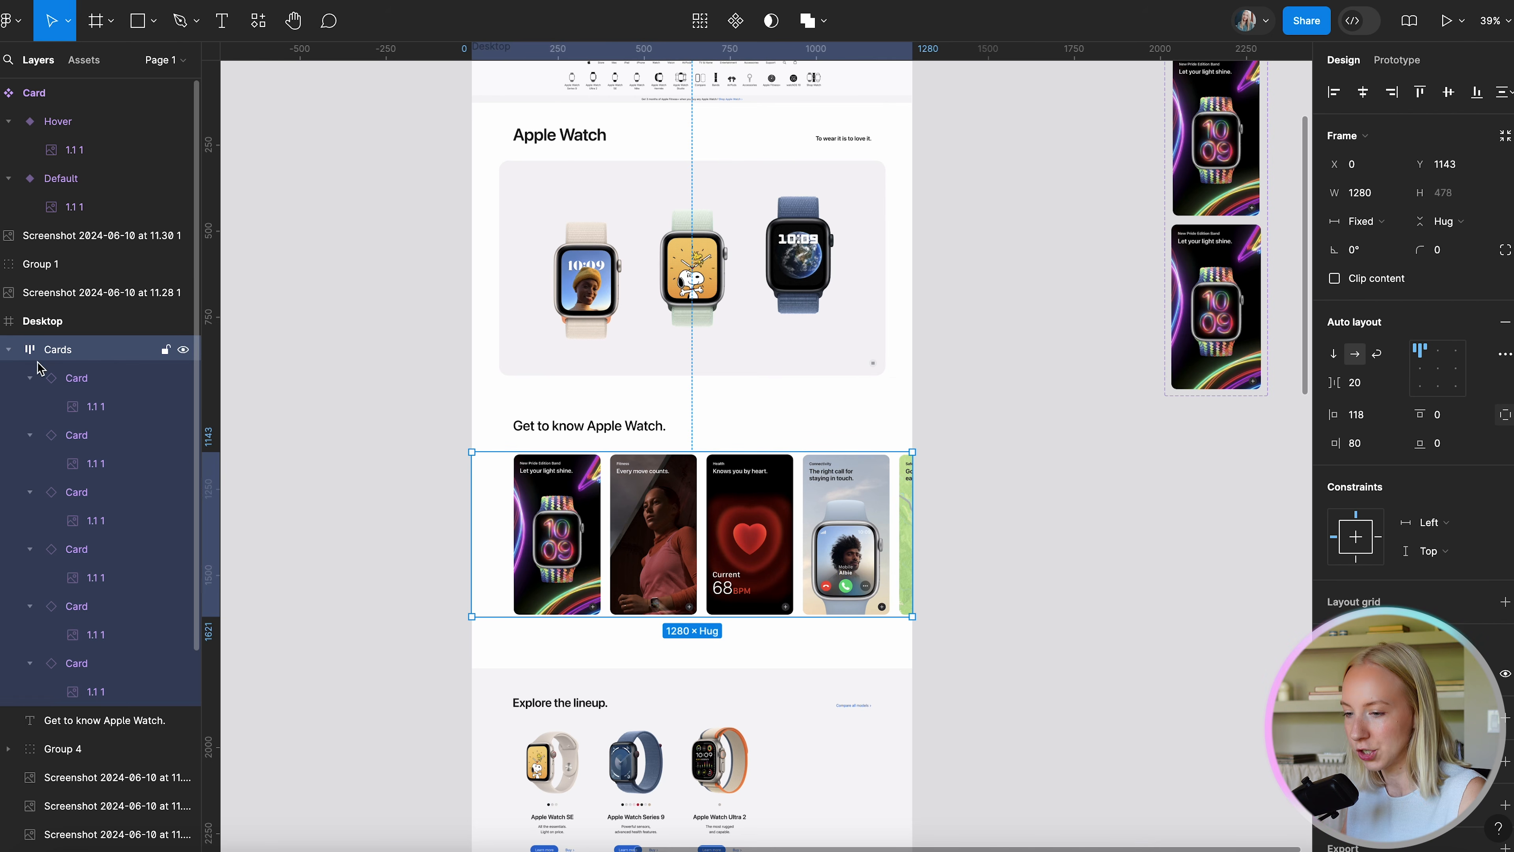
{"action": "left_click", "coordinate": [80, 671]}
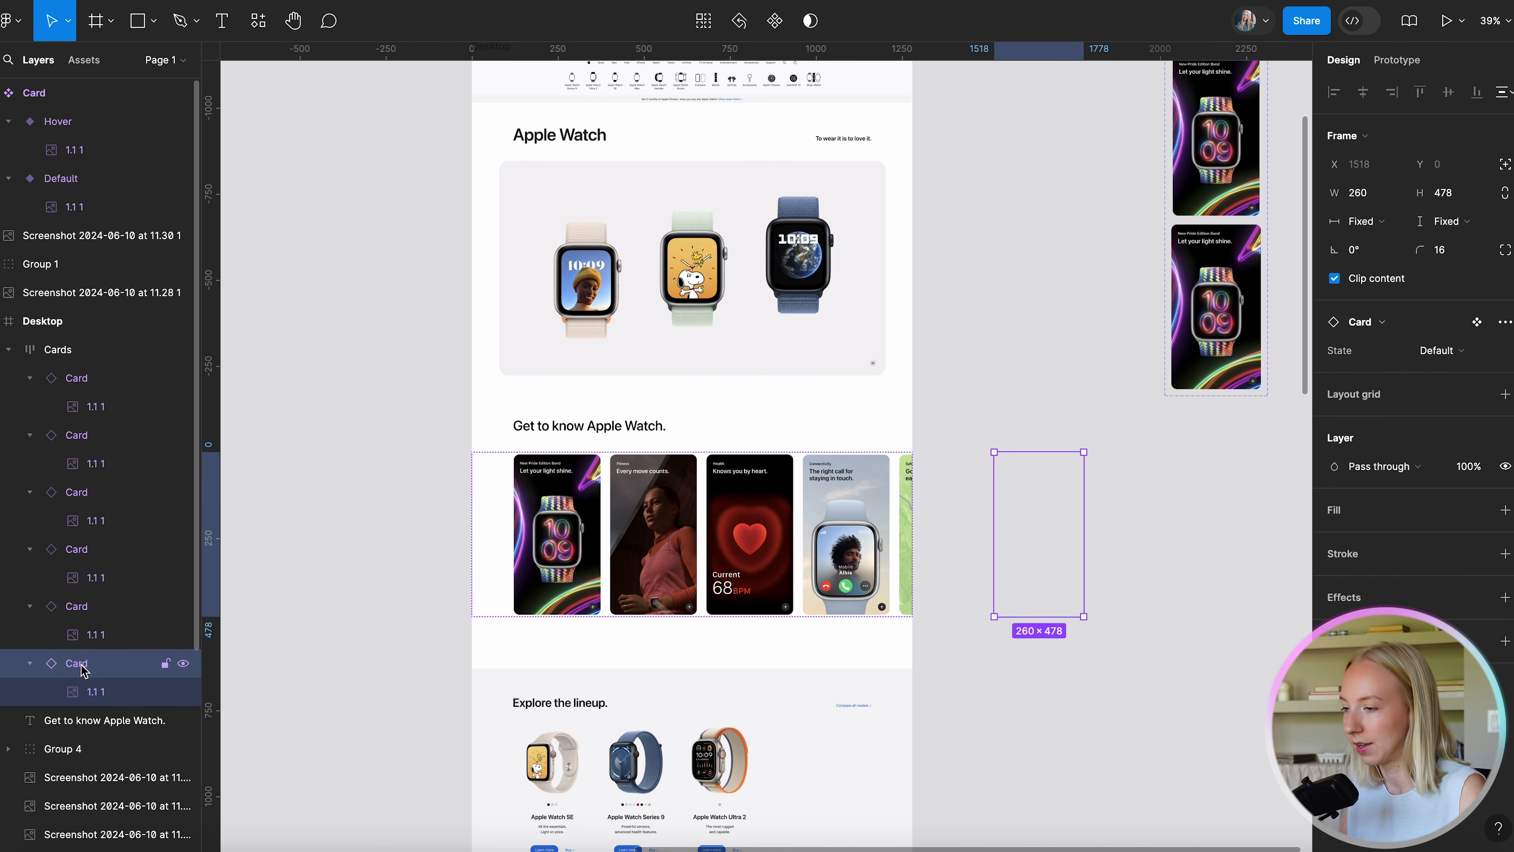
{"action": "left_click", "coordinate": [30, 663]}
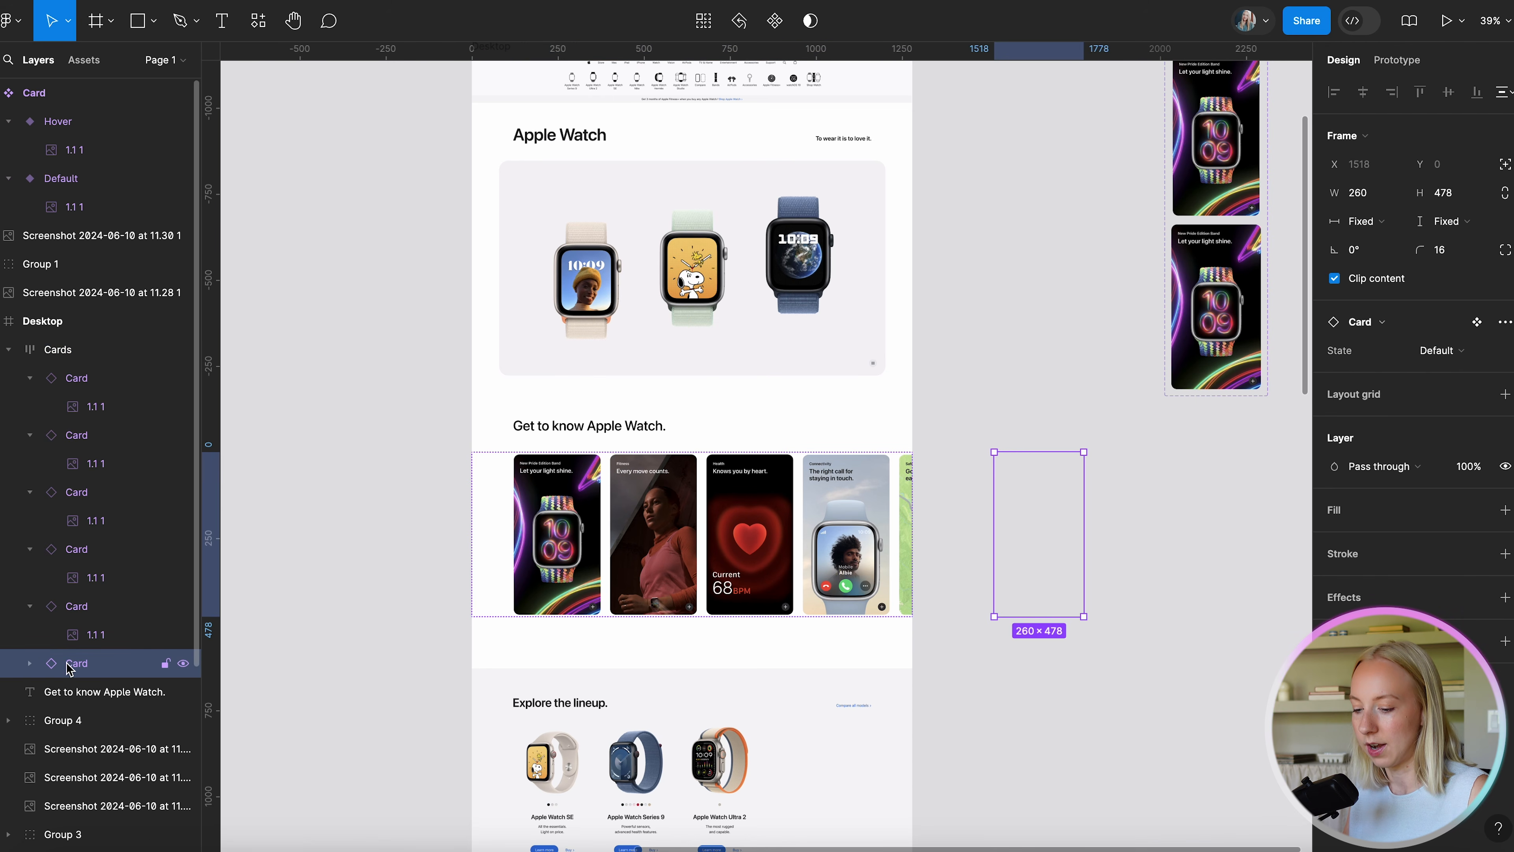
{"action": "left_click", "coordinate": [69, 670], "text": "ctrl"}
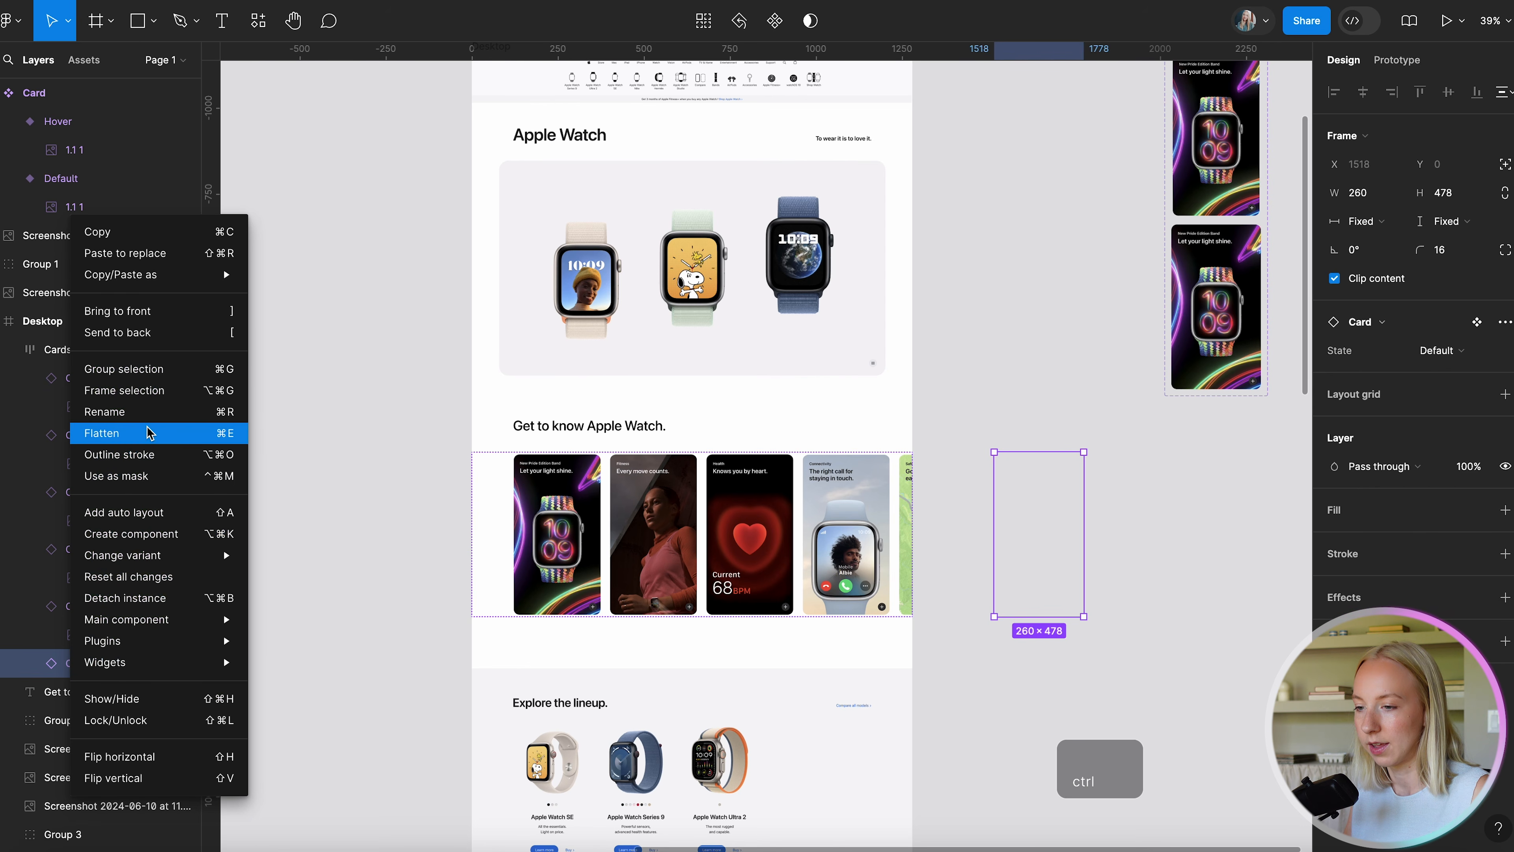
{"action": "left_click", "coordinate": [151, 390]}
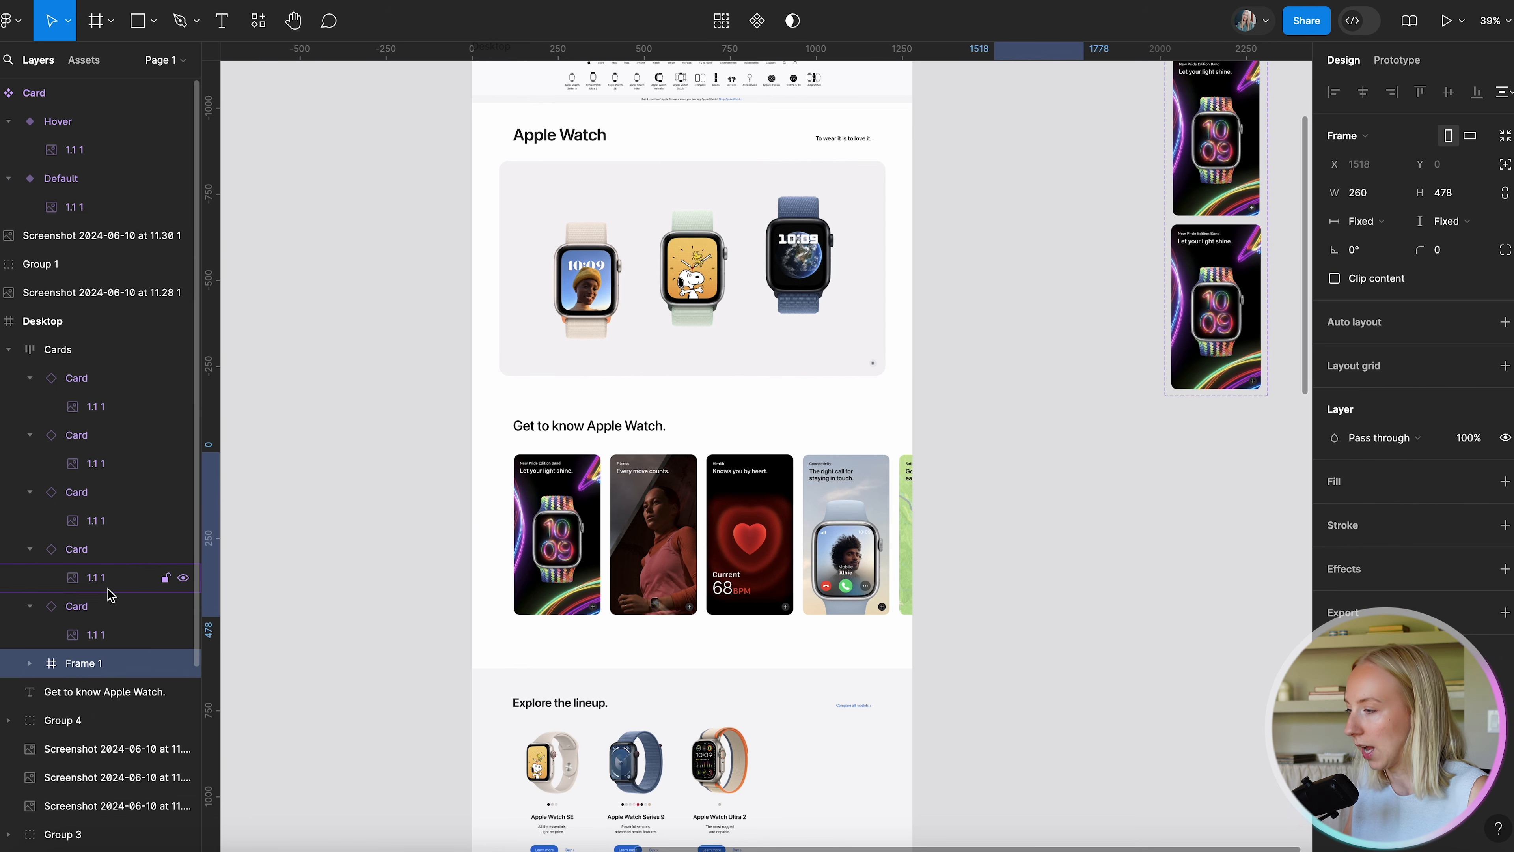
Apply auto layout to the last card's new frame with a right padding of 80 and a left padding of 0.
{"action": "left_click", "coordinate": [1504, 322]}
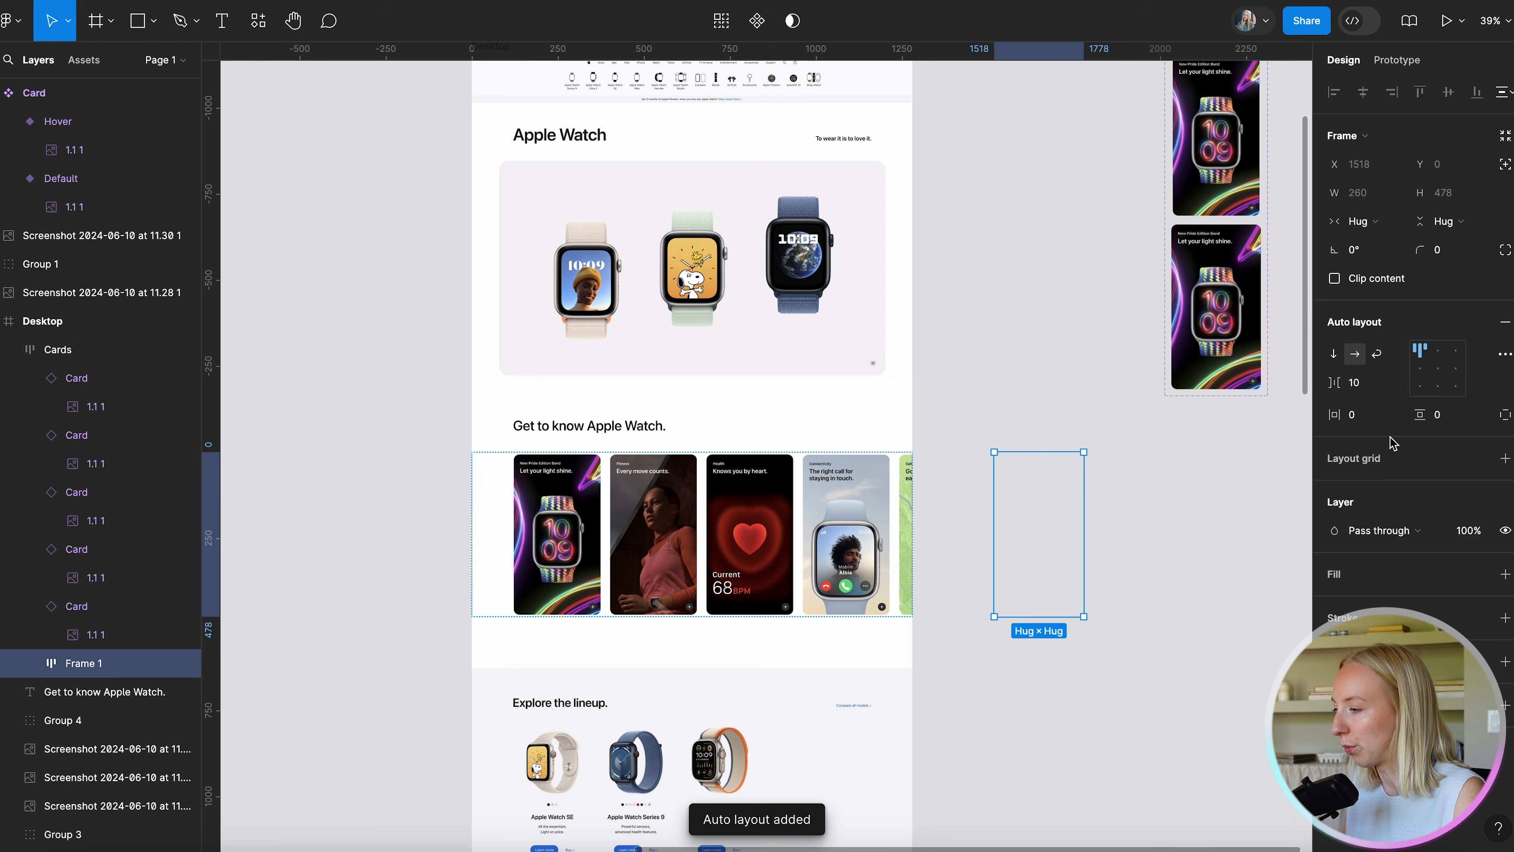
{"action": "left_click", "coordinate": [1363, 420]}
{"action": "type", "text": "80"}
{"action": "key", "text": "Return"}
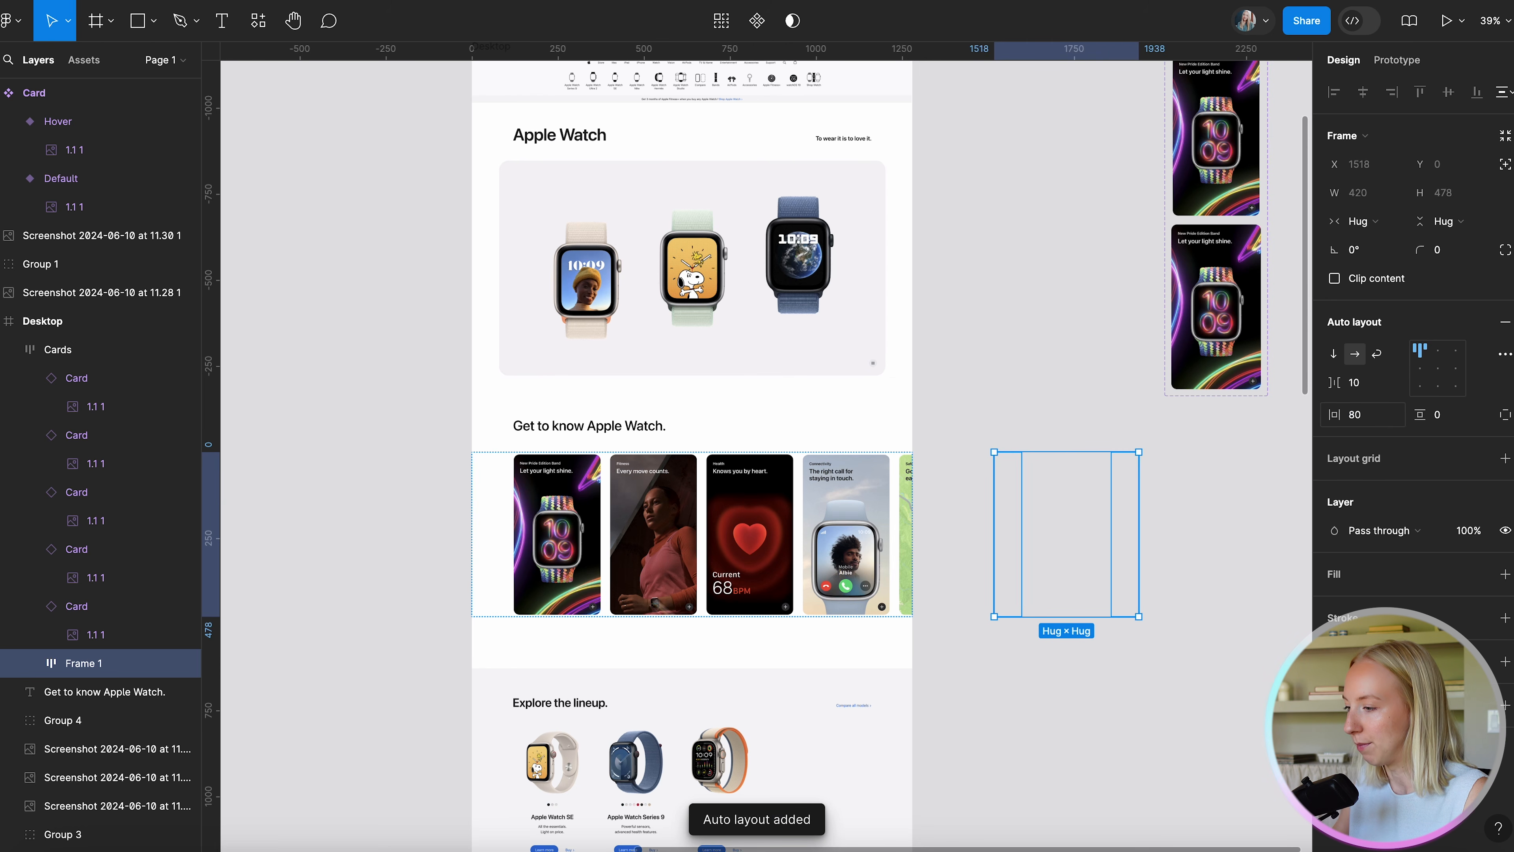
{"action": "left_click", "coordinate": [1504, 414]}
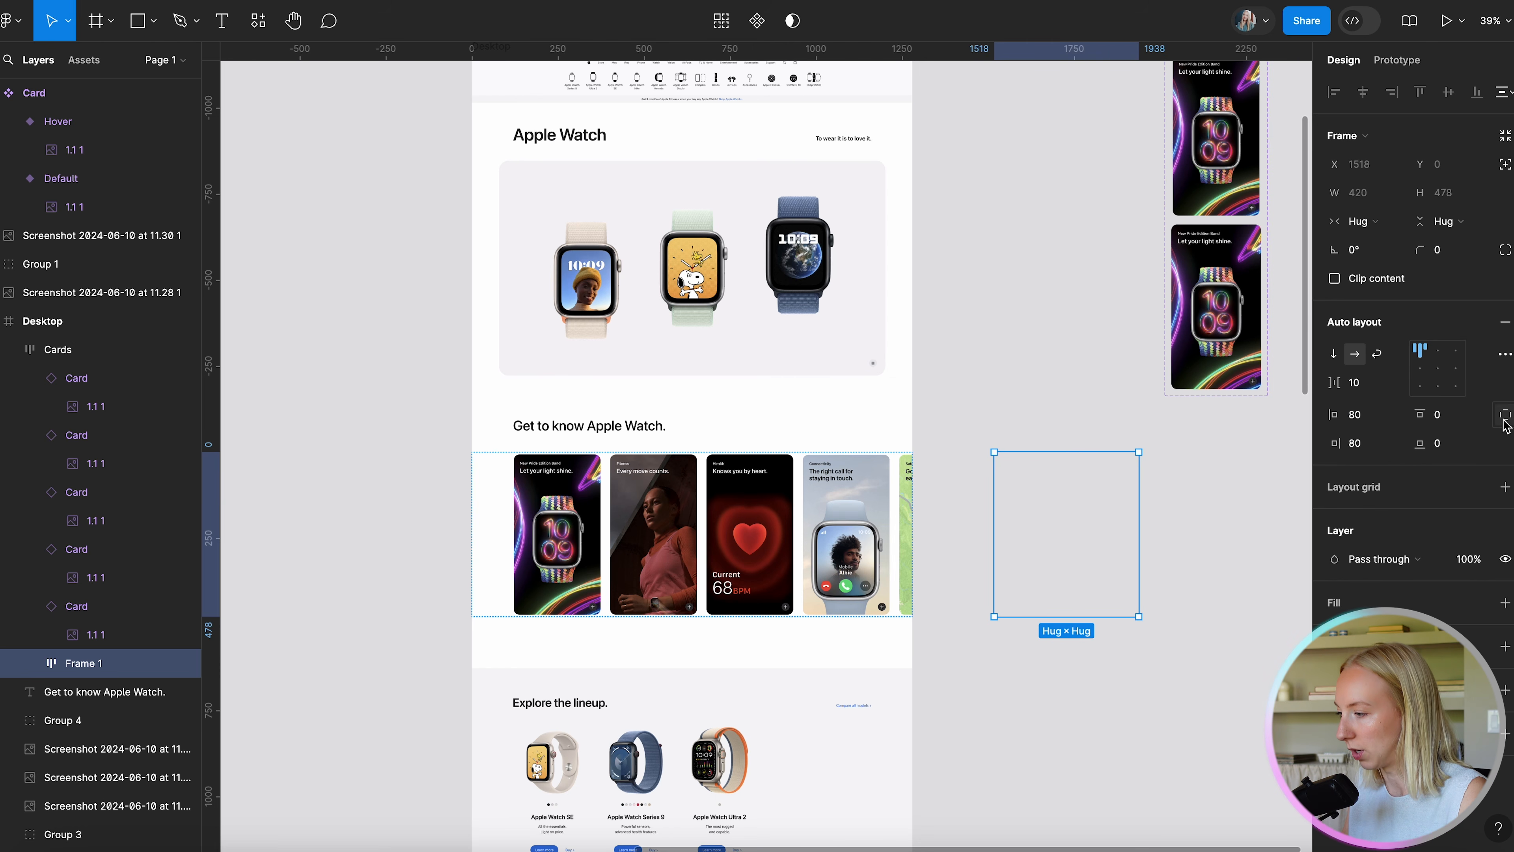
{"action": "left_click", "coordinate": [1359, 414]}
{"action": "type", "text": "0"}
{"action": "key", "text": "Return"}
{"action": "left_click", "coordinate": [1023, 817]}
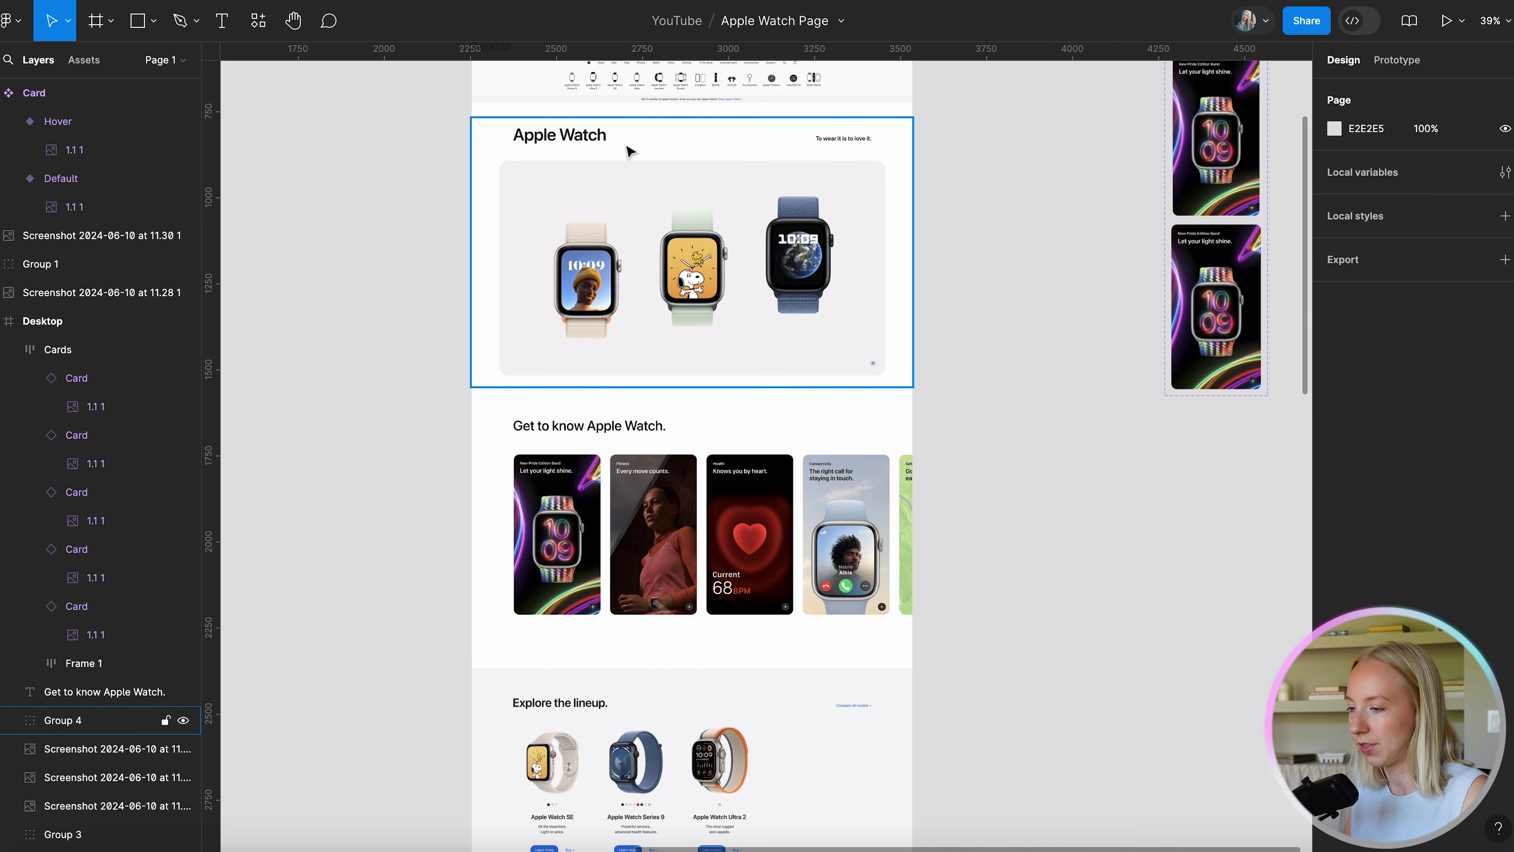
Check in the prototype preview how the card row scrolls to both ends and how much space follows the last card.
{"action": "key", "text": "super+alt+Return"}
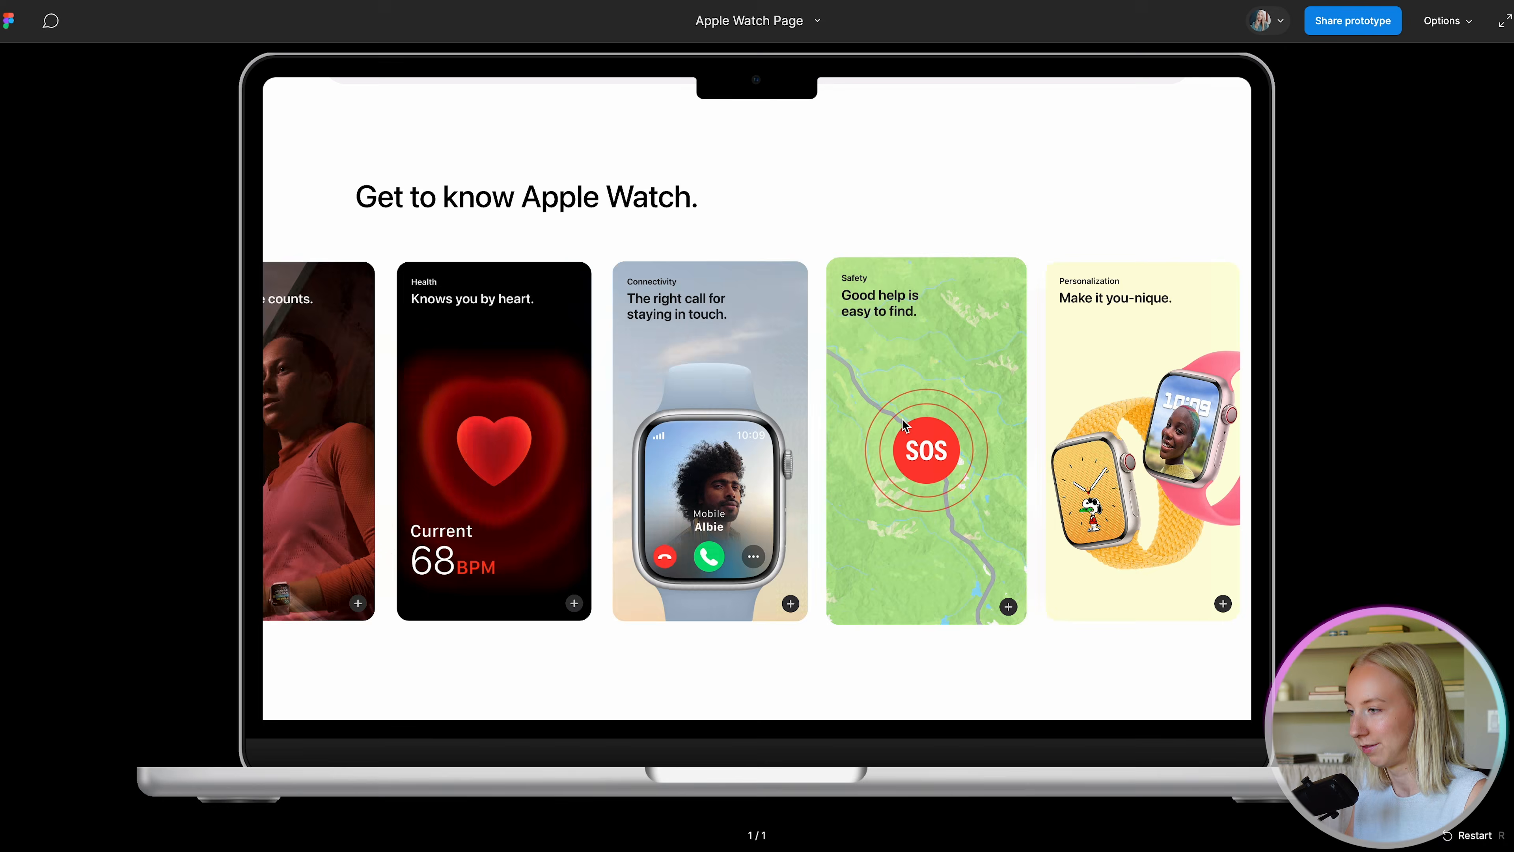
{"action": "scroll", "coordinate": [903, 425], "scroll_direction": "right", "scroll_amount": 2}
{"action": "scroll", "coordinate": [903, 425], "scroll_direction": "left", "scroll_amount": 7}
{"action": "scroll", "coordinate": [903, 424], "scroll_direction": "right", "scroll_amount": 7}
{"action": "scroll", "coordinate": [903, 425], "scroll_direction": "left", "scroll_amount": 7}
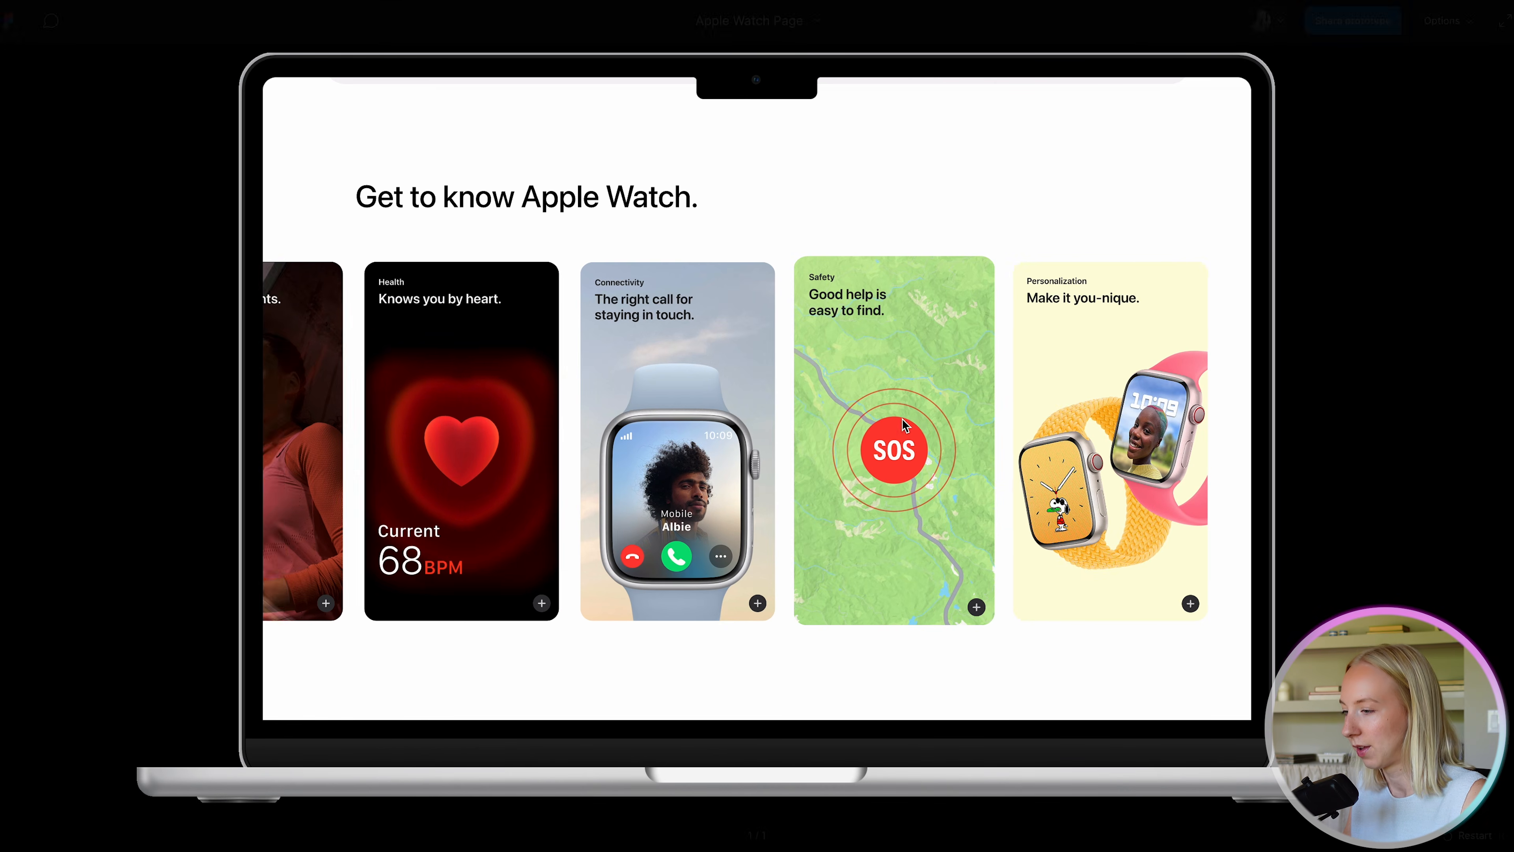
{"action": "scroll", "coordinate": [905, 425], "scroll_direction": "right", "scroll_amount": 7}
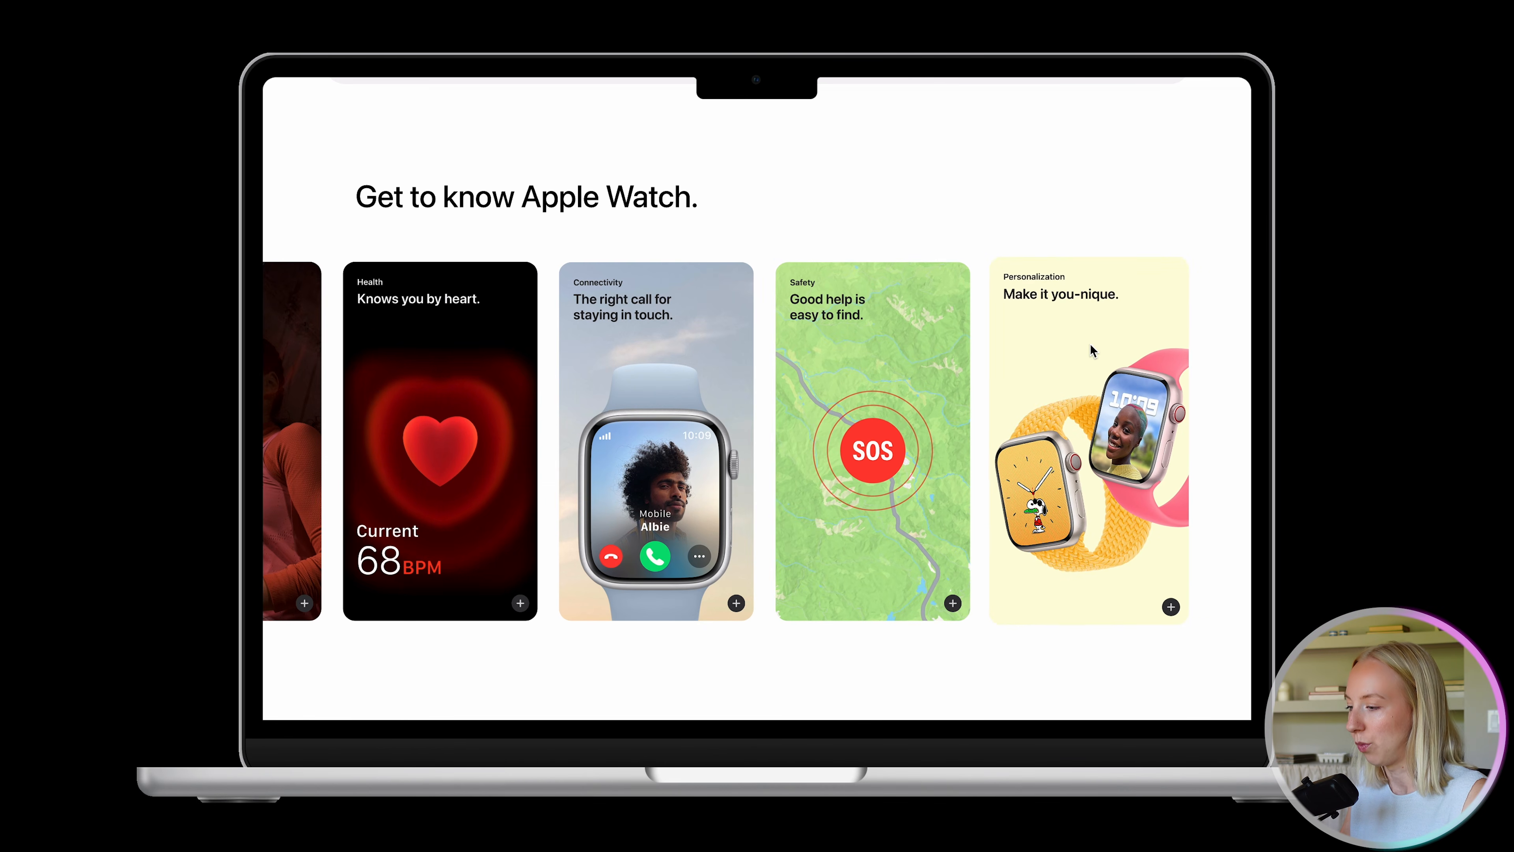
{"action": "scroll", "coordinate": [804, 492], "scroll_direction": "left", "scroll_amount": 7}
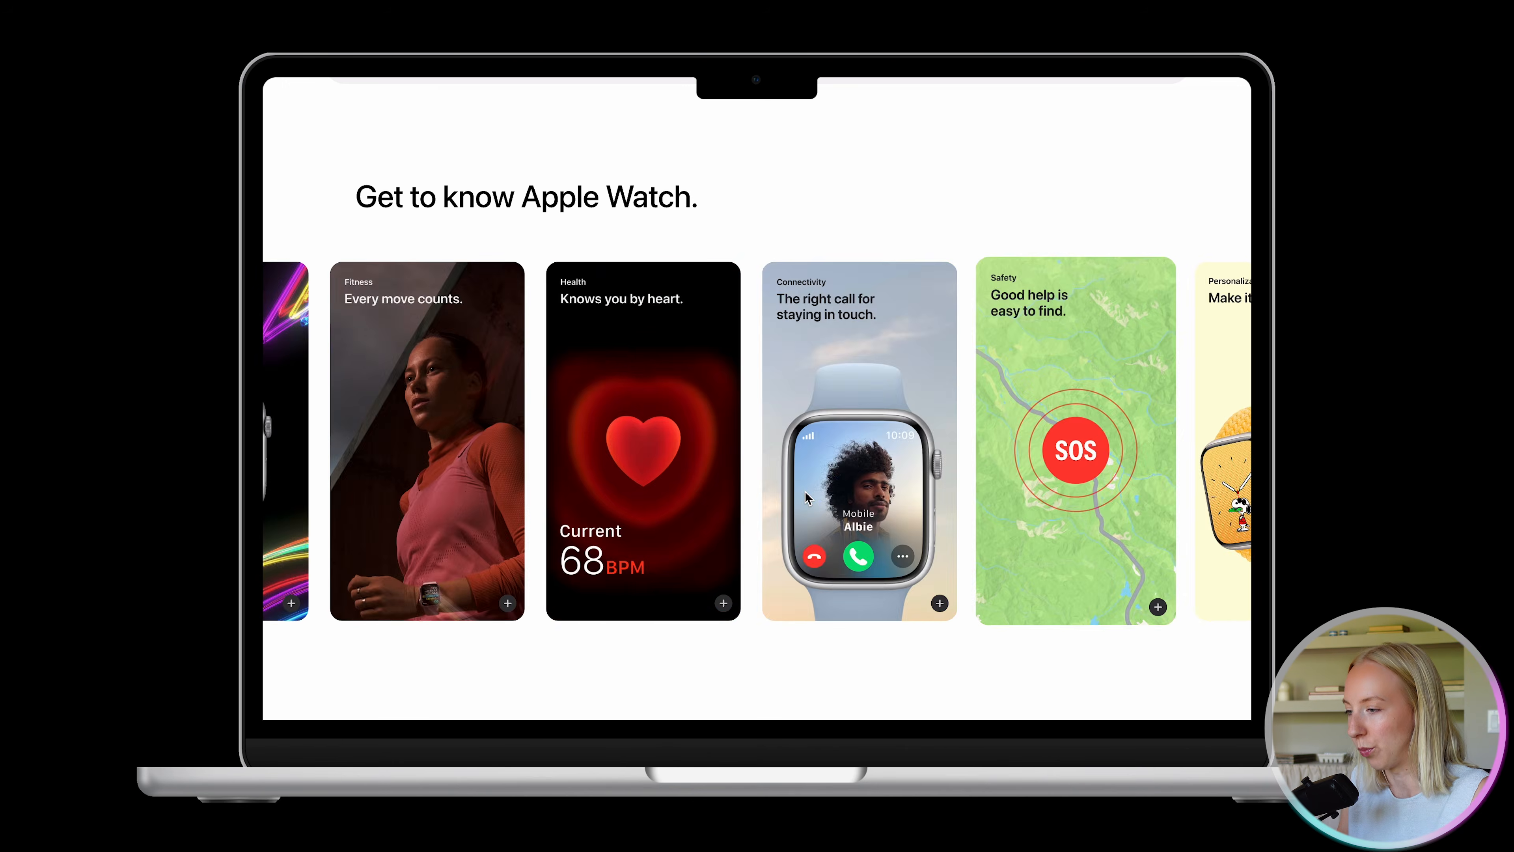
{"action": "scroll", "coordinate": [804, 491], "scroll_direction": "right", "scroll_amount": 7}
{"action": "scroll", "coordinate": [804, 491], "scroll_direction": "left", "scroll_amount": 7}
{"action": "scroll", "coordinate": [804, 492], "scroll_direction": "right", "scroll_amount": 3}
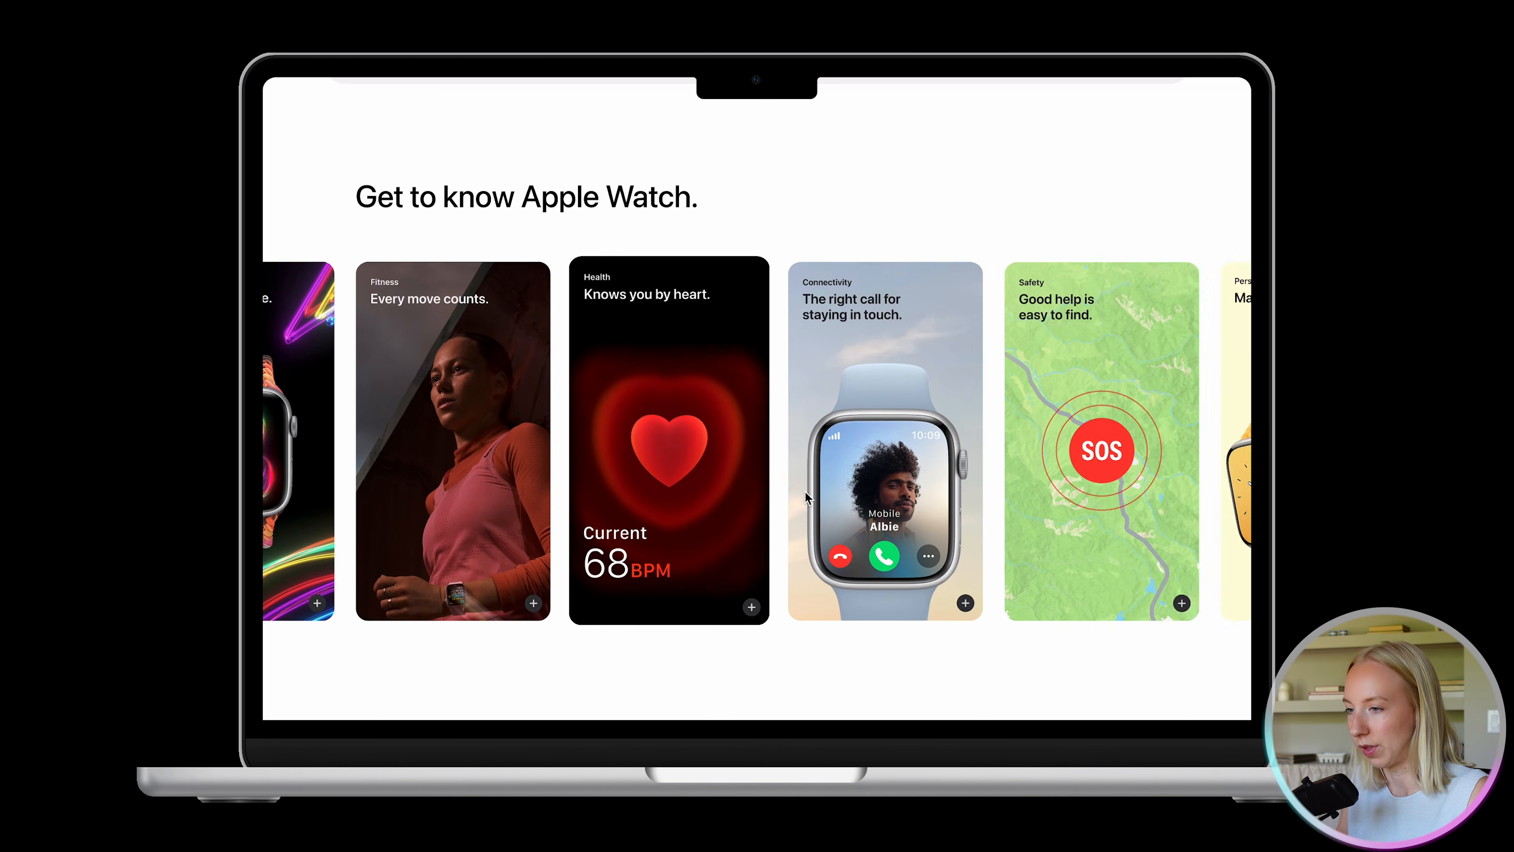
Finish checking the card row in the preview and move the Apple Watch Studio reference screenshot beside the page's blank section.
{"action": "scroll", "coordinate": [804, 491], "scroll_direction": "left", "scroll_amount": 4}
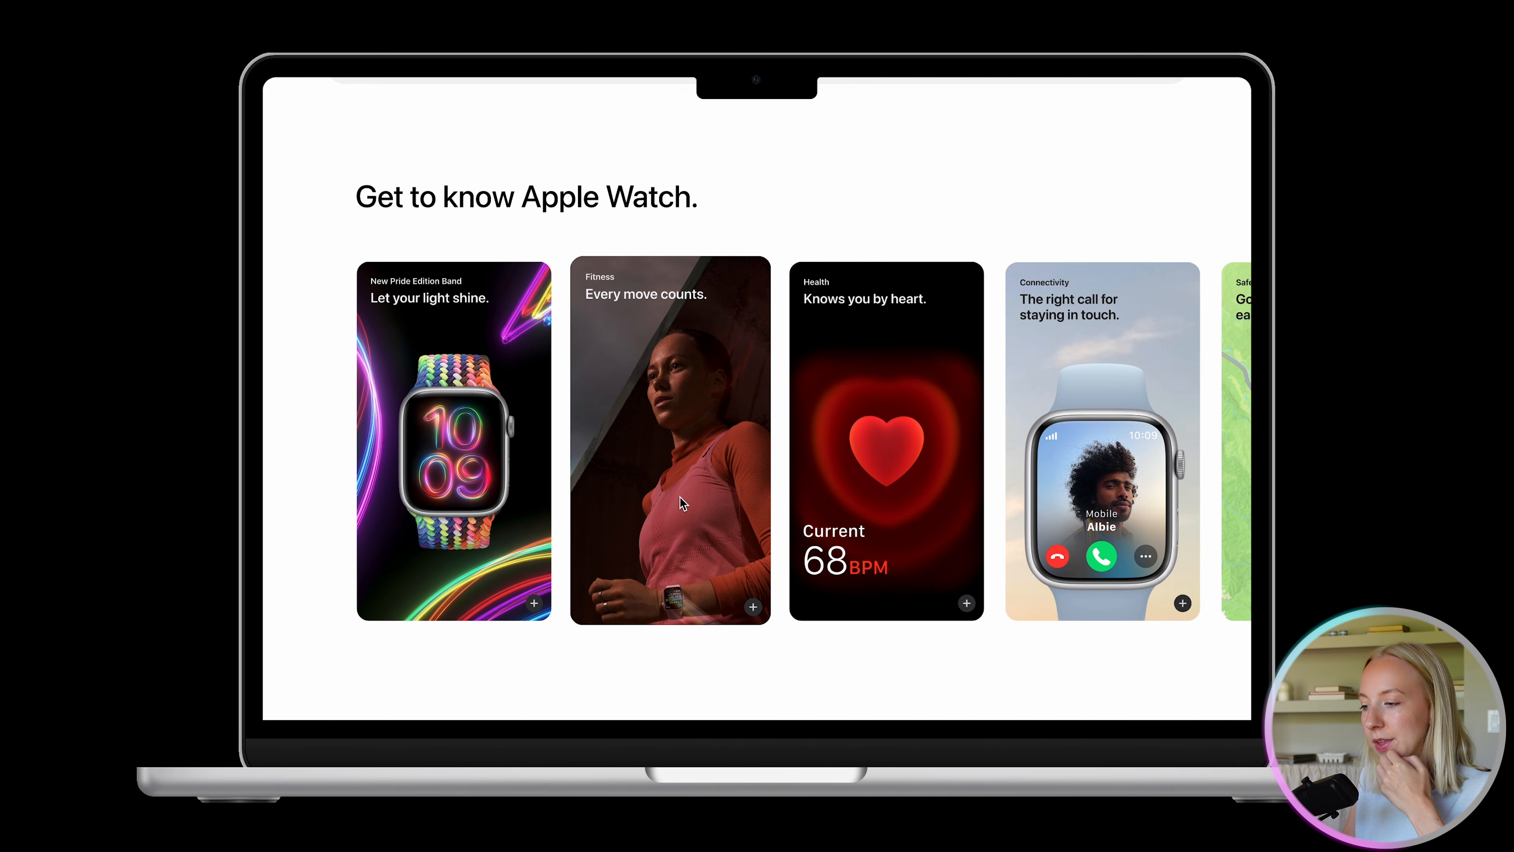
{"action": "scroll", "coordinate": [458, 210], "scroll_direction": "down", "scroll_amount": 2}
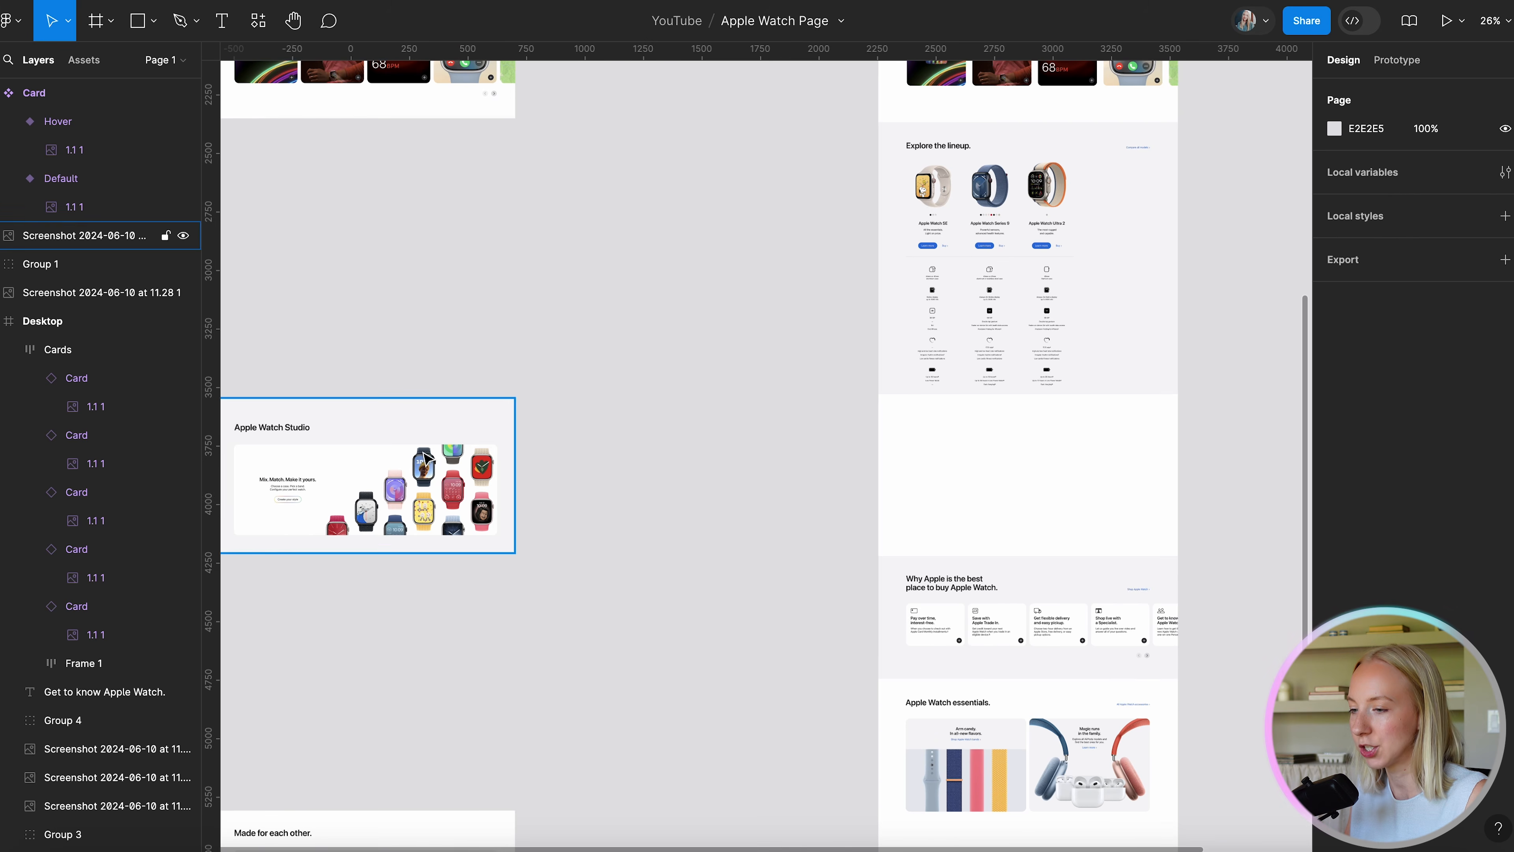
{"action": "left_click_drag", "start_coordinate": [509, 498], "coordinate": [858, 498]}
{"action": "scroll", "coordinate": [863, 498], "scroll_direction": "up", "scroll_amount": 3}
{"action": "scroll", "coordinate": [863, 498], "scroll_direction": "up", "scroll_amount": 1}
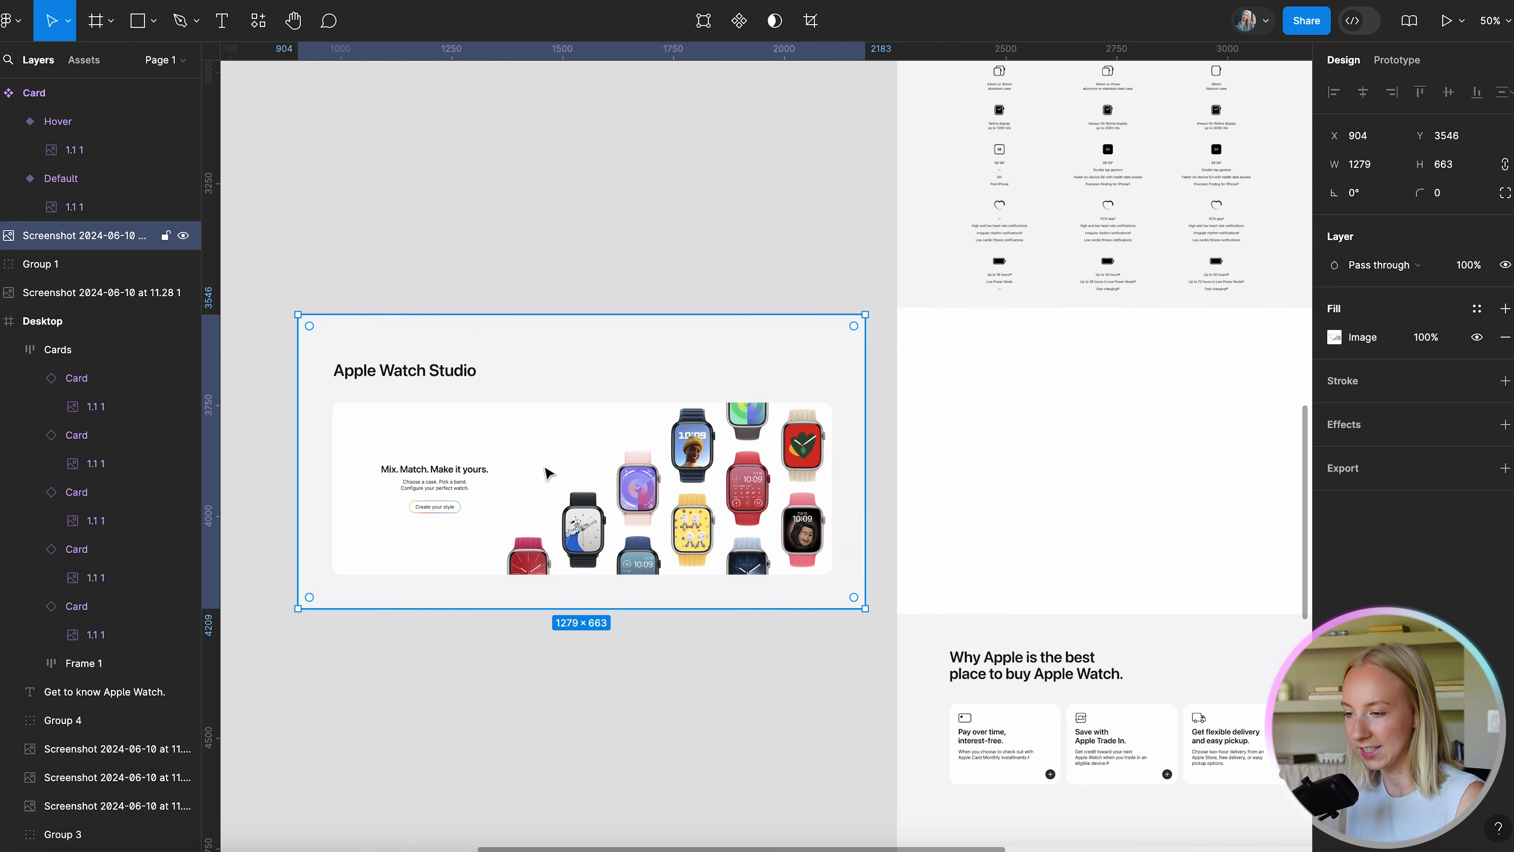
{"action": "scroll", "coordinate": [545, 473], "scroll_direction": "right", "scroll_amount": 2}
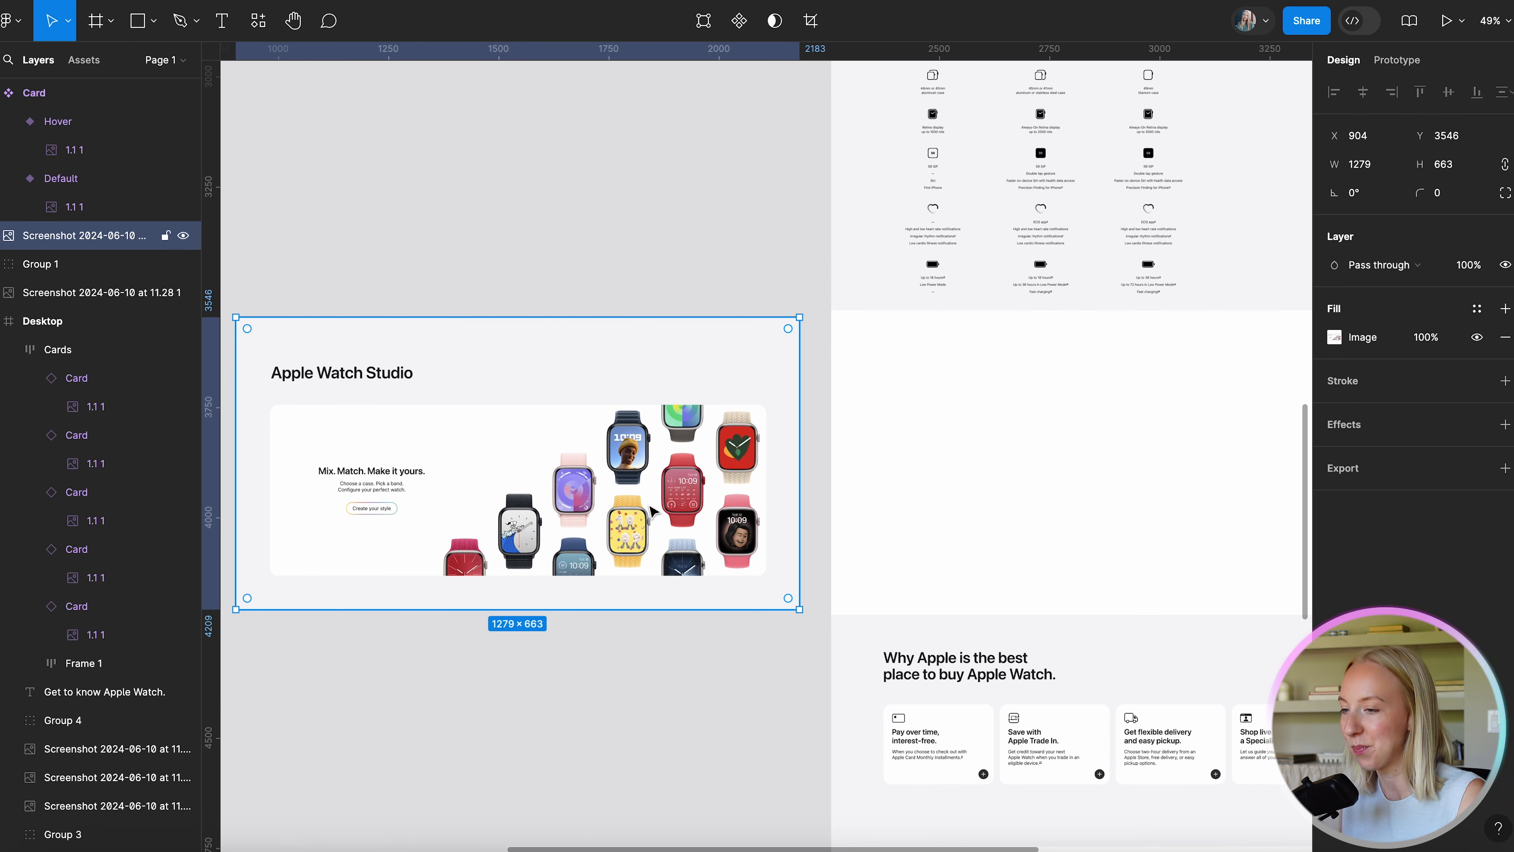
{"action": "scroll", "coordinate": [649, 506], "scroll_direction": "down", "scroll_amount": 2}
{"action": "scroll", "coordinate": [646, 504], "scroll_direction": "right", "scroll_amount": 2}
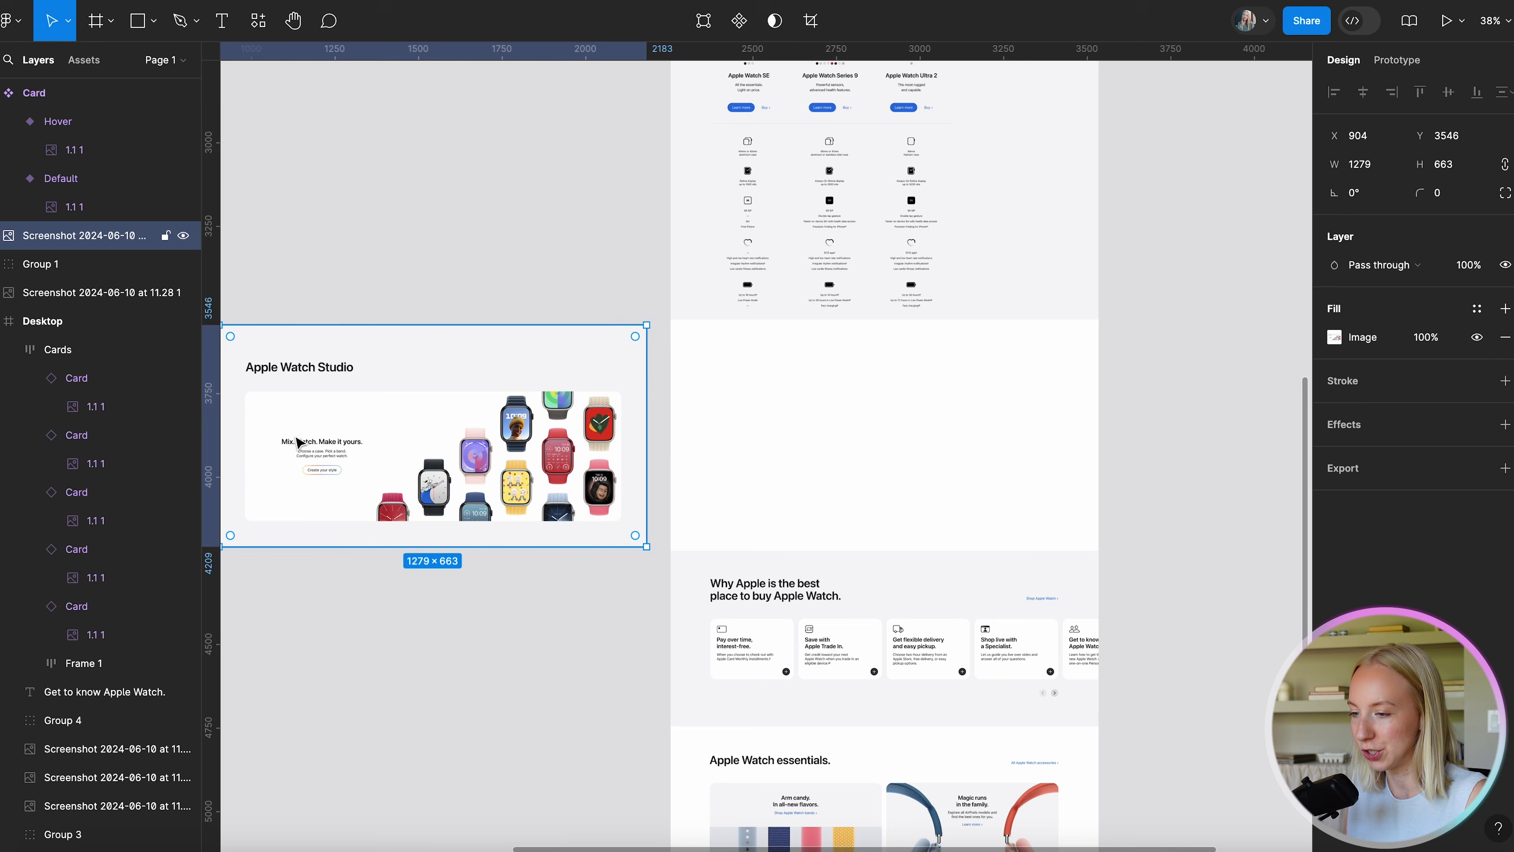
{"action": "scroll", "coordinate": [296, 437], "scroll_direction": "up", "scroll_amount": 8}
{"action": "scroll", "coordinate": [483, 620], "scroll_direction": "down", "scroll_amount": 8}
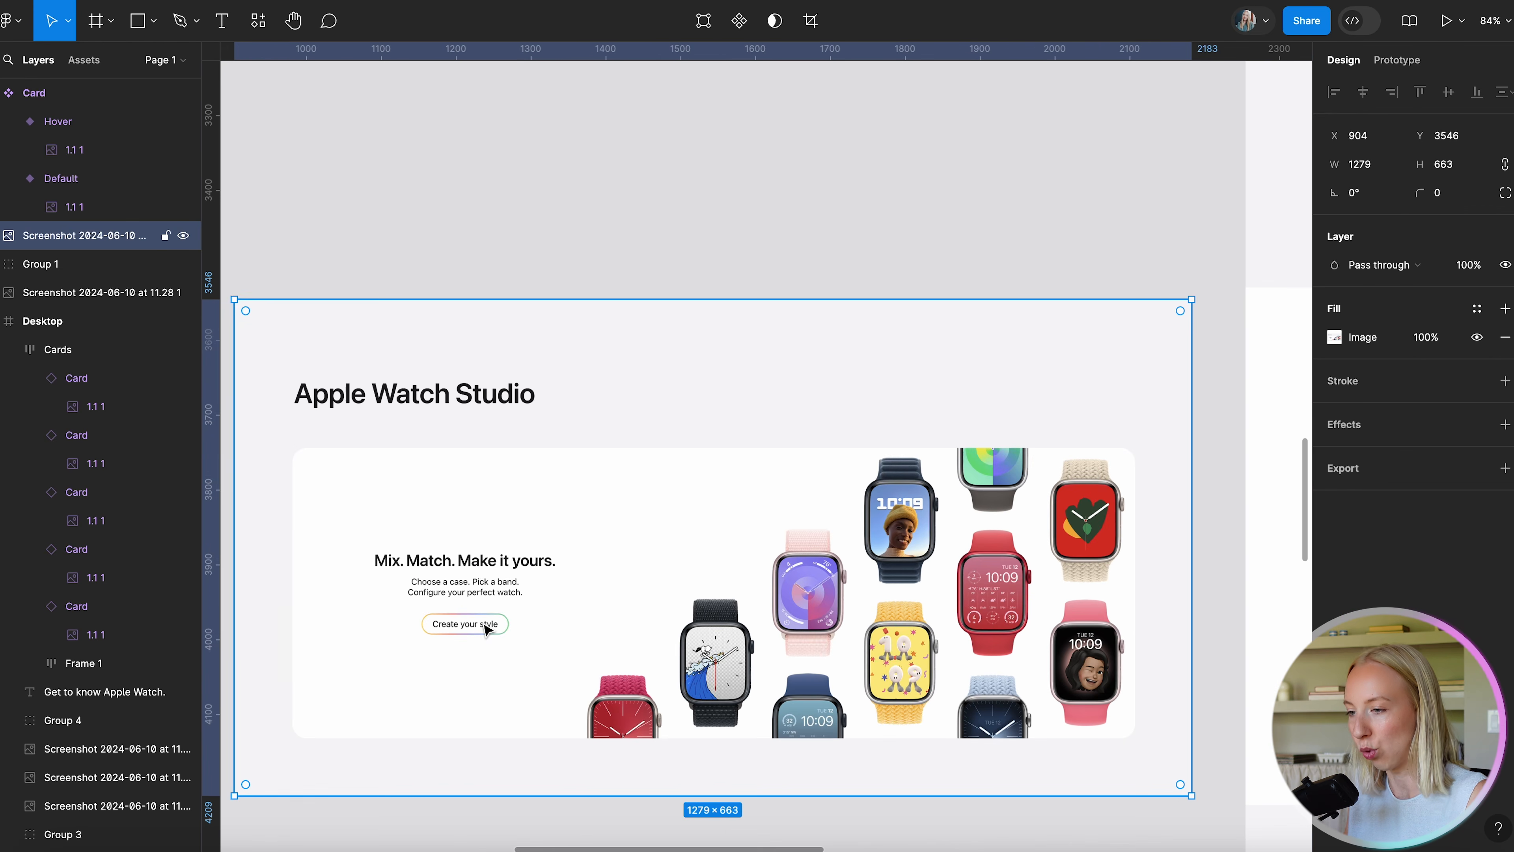
Duplicate the "Get to know Apple Watch." heading into the blank section below the lineup, at X 120, Y 3023.
{"action": "scroll", "coordinate": [485, 626], "scroll_direction": "down", "scroll_amount": 3}
{"action": "scroll", "coordinate": [596, 596], "scroll_direction": "right", "scroll_amount": 3}
{"action": "scroll", "coordinate": [775, 557], "scroll_direction": "down", "scroll_amount": 3}
{"action": "scroll", "coordinate": [788, 552], "scroll_direction": "right", "scroll_amount": 2}
{"action": "scroll", "coordinate": [788, 555], "scroll_direction": "down", "scroll_amount": 8}
{"action": "left_click_drag", "start_coordinate": [875, 162], "coordinate": [885, 499], "text": "alt"}
{"action": "scroll", "coordinate": [861, 522], "scroll_direction": "up", "scroll_amount": 6}
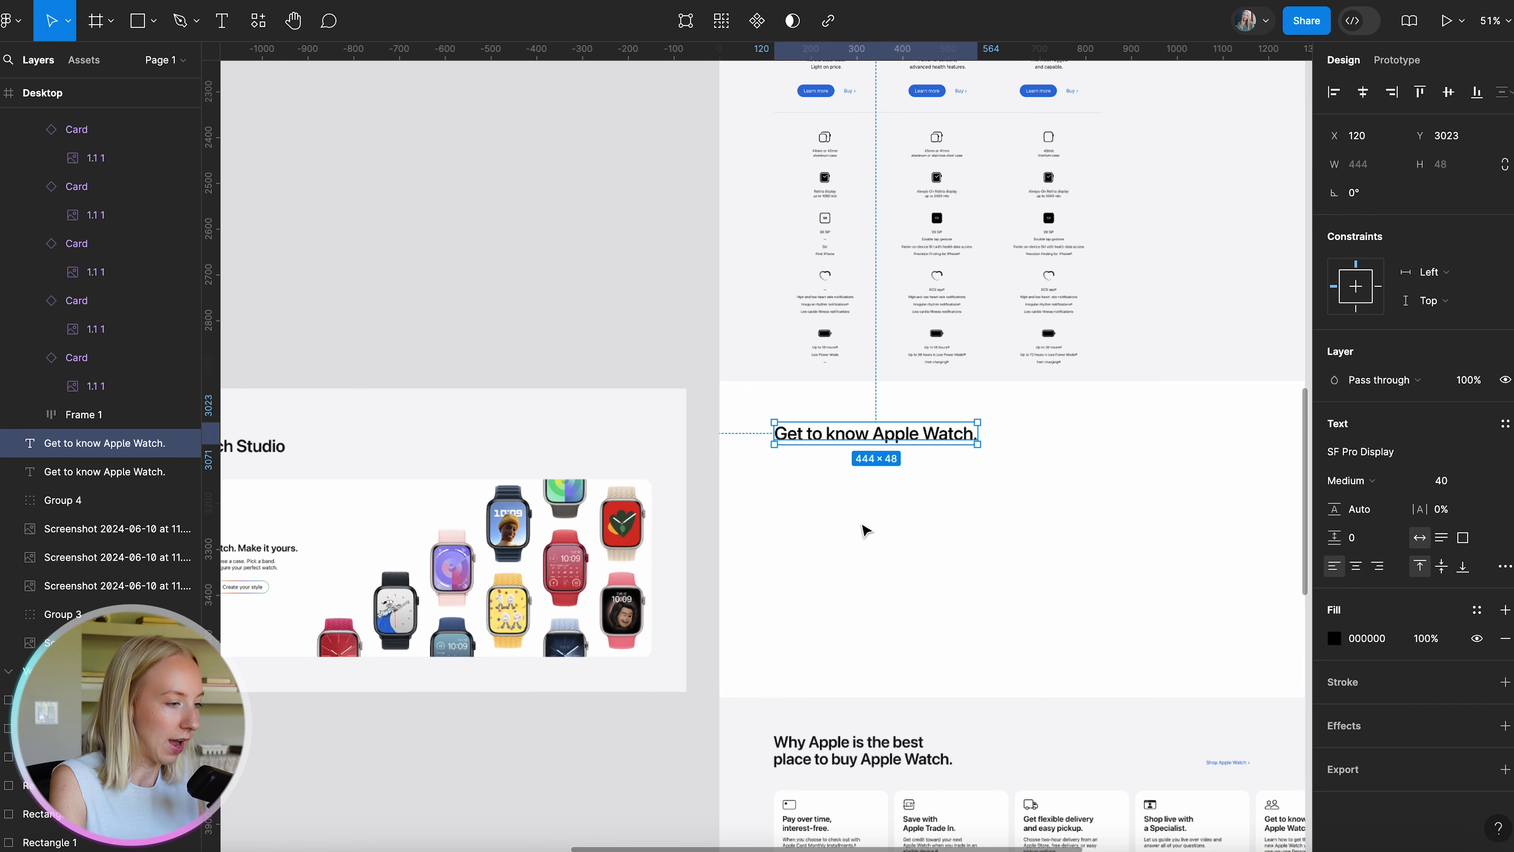
Change the duplicated heading's text to "Apple Watch Studio".
{"action": "double_click", "coordinate": [884, 440]}
{"action": "scroll", "coordinate": [881, 434], "scroll_direction": "down", "scroll_amount": 2}
{"action": "type", "text": "App"}
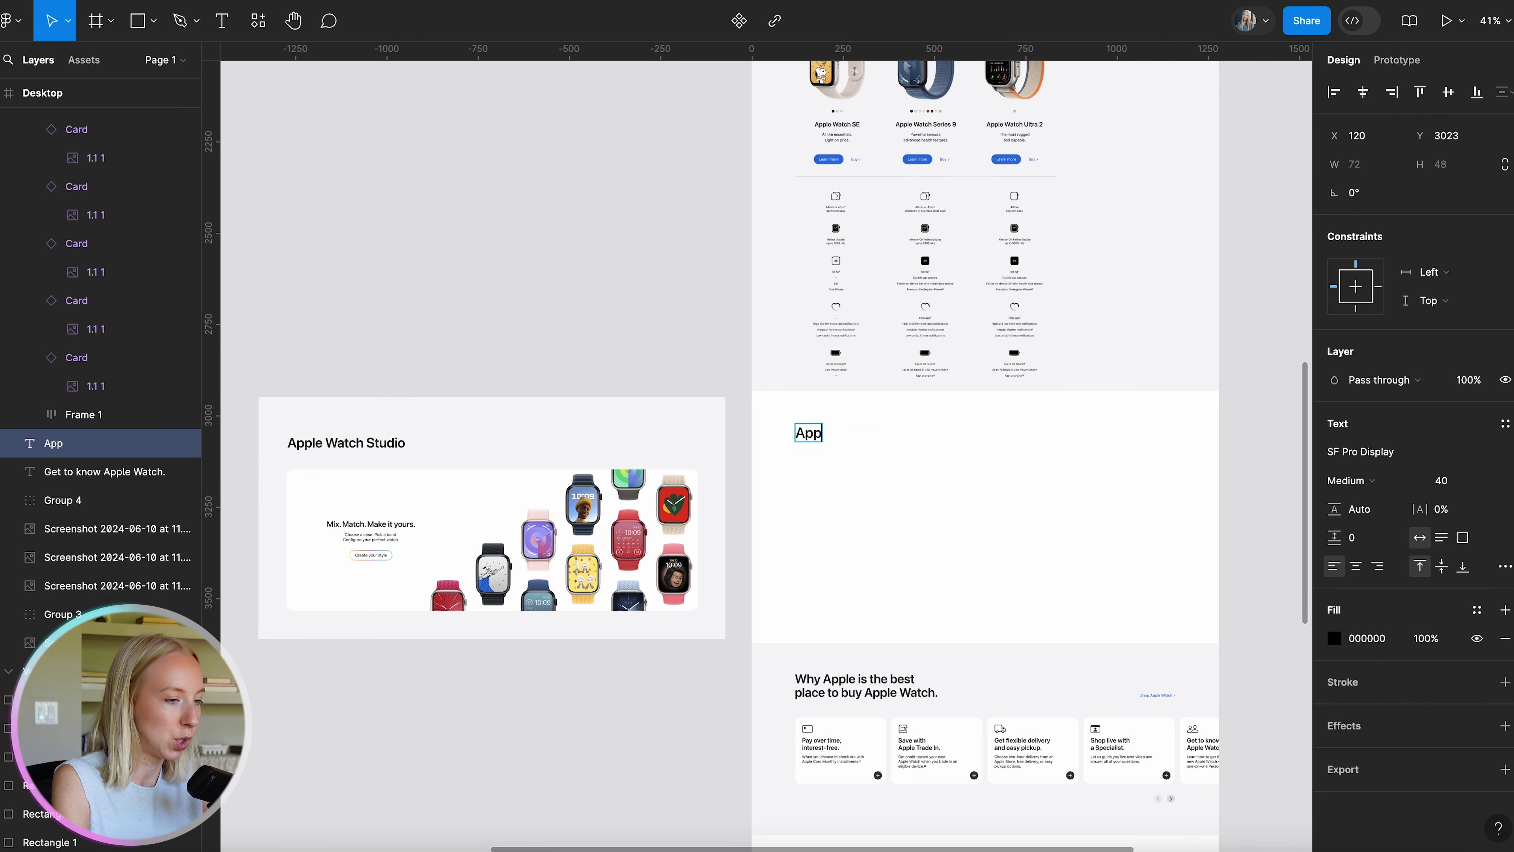
{"action": "type", "text": "le Watch Studio"}
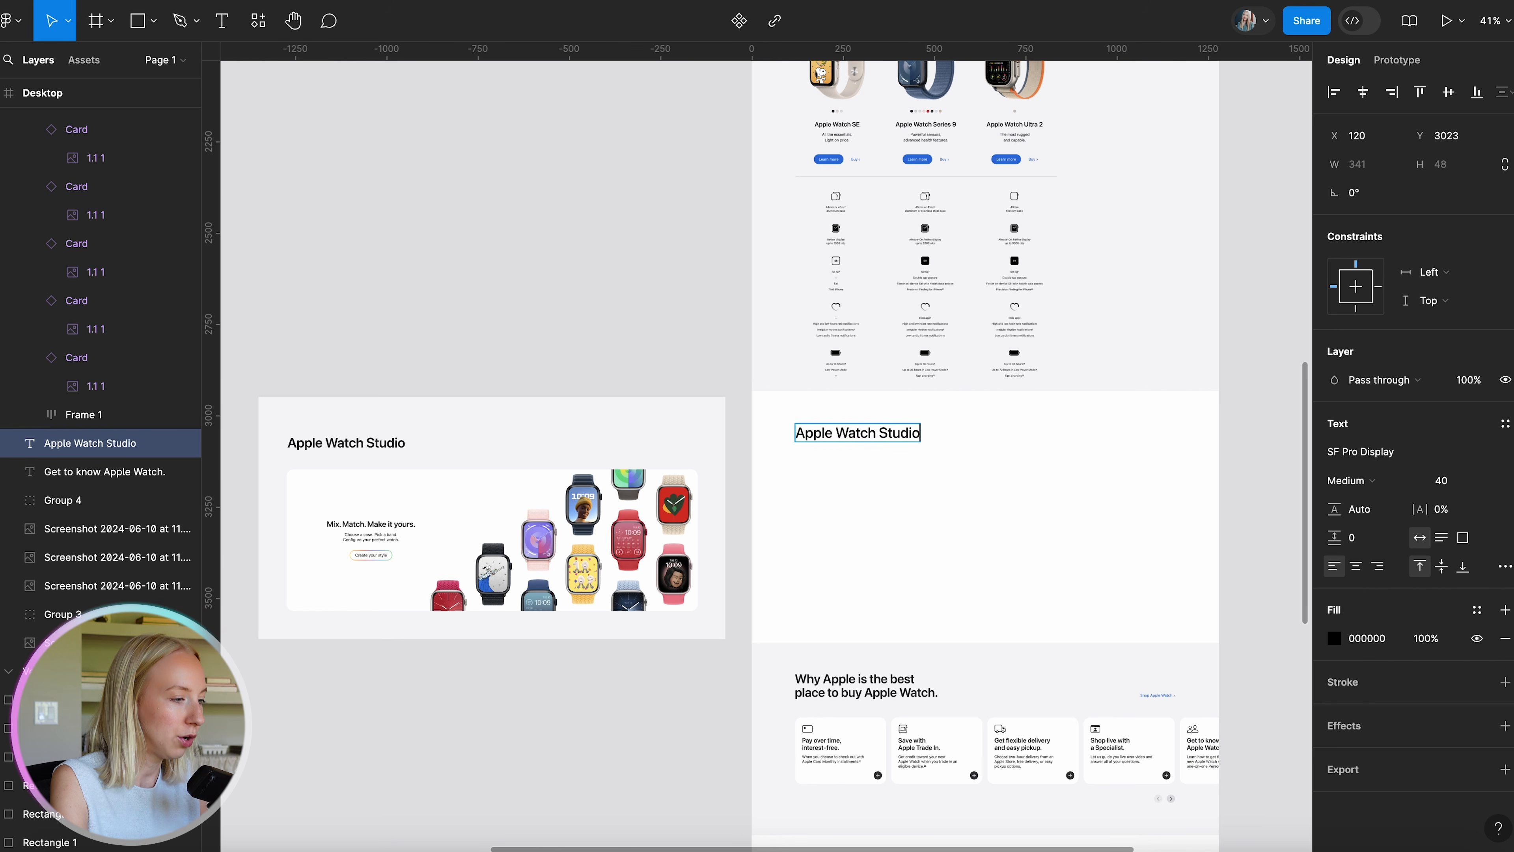
{"action": "left_click", "coordinate": [938, 519]}
{"action": "scroll", "coordinate": [1014, 524], "scroll_direction": "right", "scroll_amount": 3}
{"action": "scroll", "coordinate": [1014, 524], "scroll_direction": "down", "scroll_amount": 1}
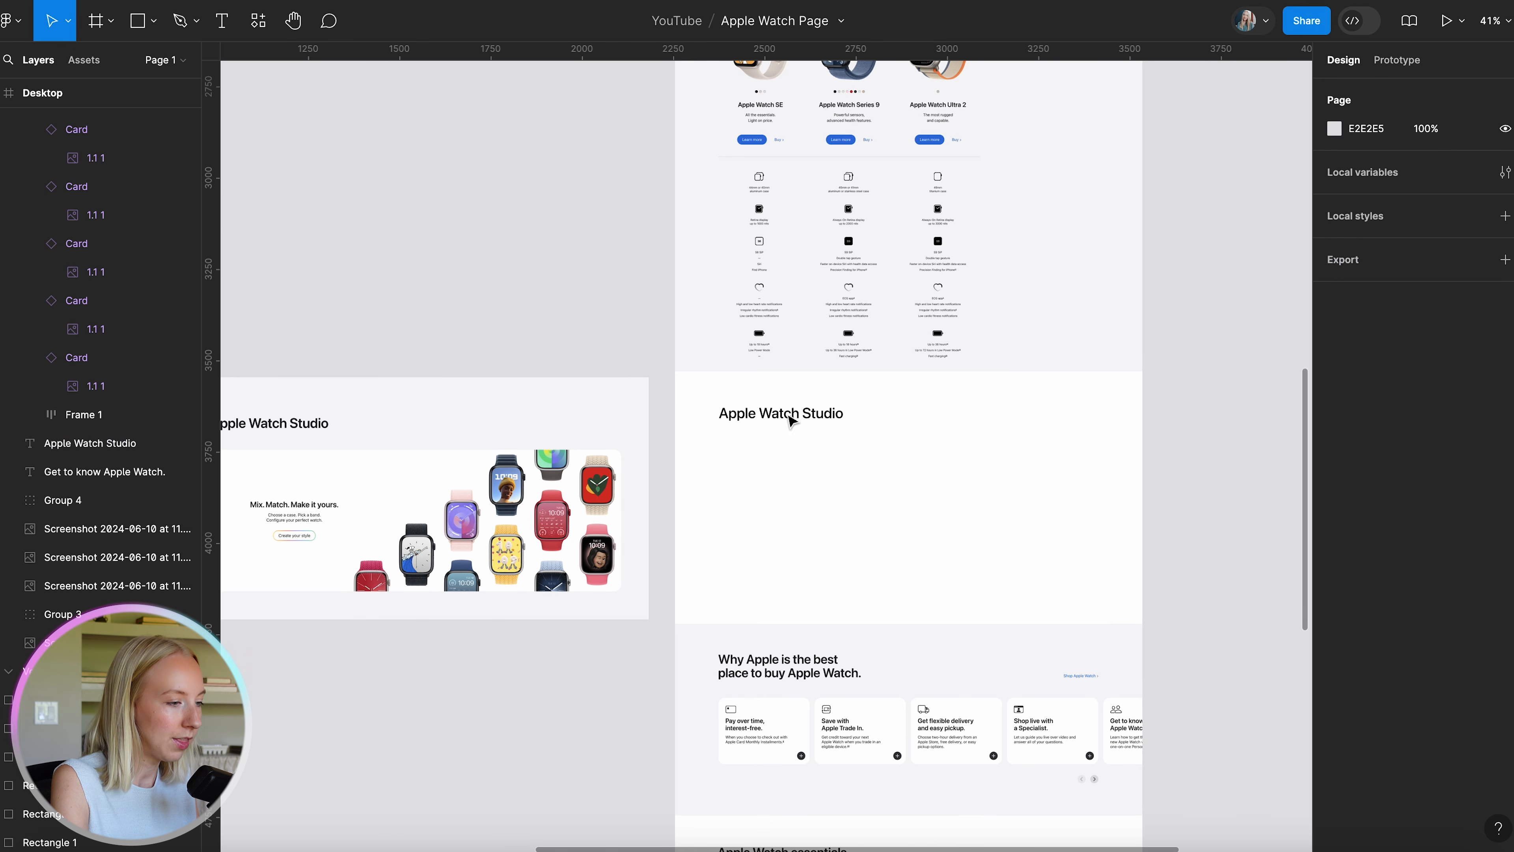
{"action": "key", "text": "r"}
{"action": "mouse_move", "coordinate": [674, 377]}
{"action": "left_mouse_down"}
{"action": "mouse_move", "coordinate": [1091, 626]}
{"action": "mouse_move", "coordinate": [1142, 629]}
{"action": "left_mouse_up"}
{"action": "key", "text": "BackSpace"}
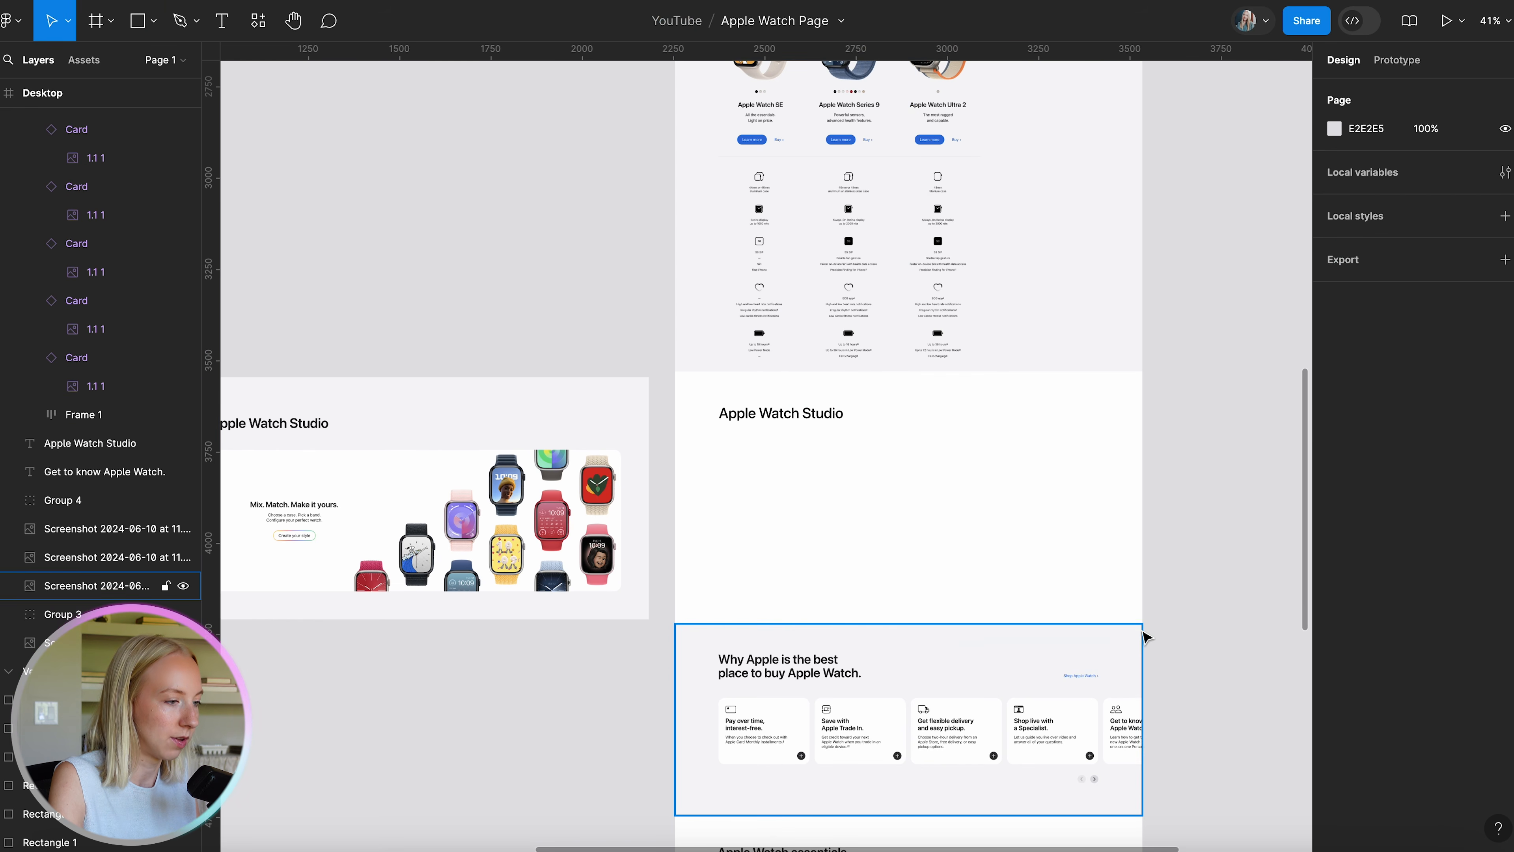
Draw a full-width frame around the Apple Watch Studio heading and extend it up to the lineup section, 1280 × 691 in size.
{"action": "key", "text": "f"}
{"action": "left_click_drag", "start_coordinate": [676, 377], "coordinate": [1142, 625]}
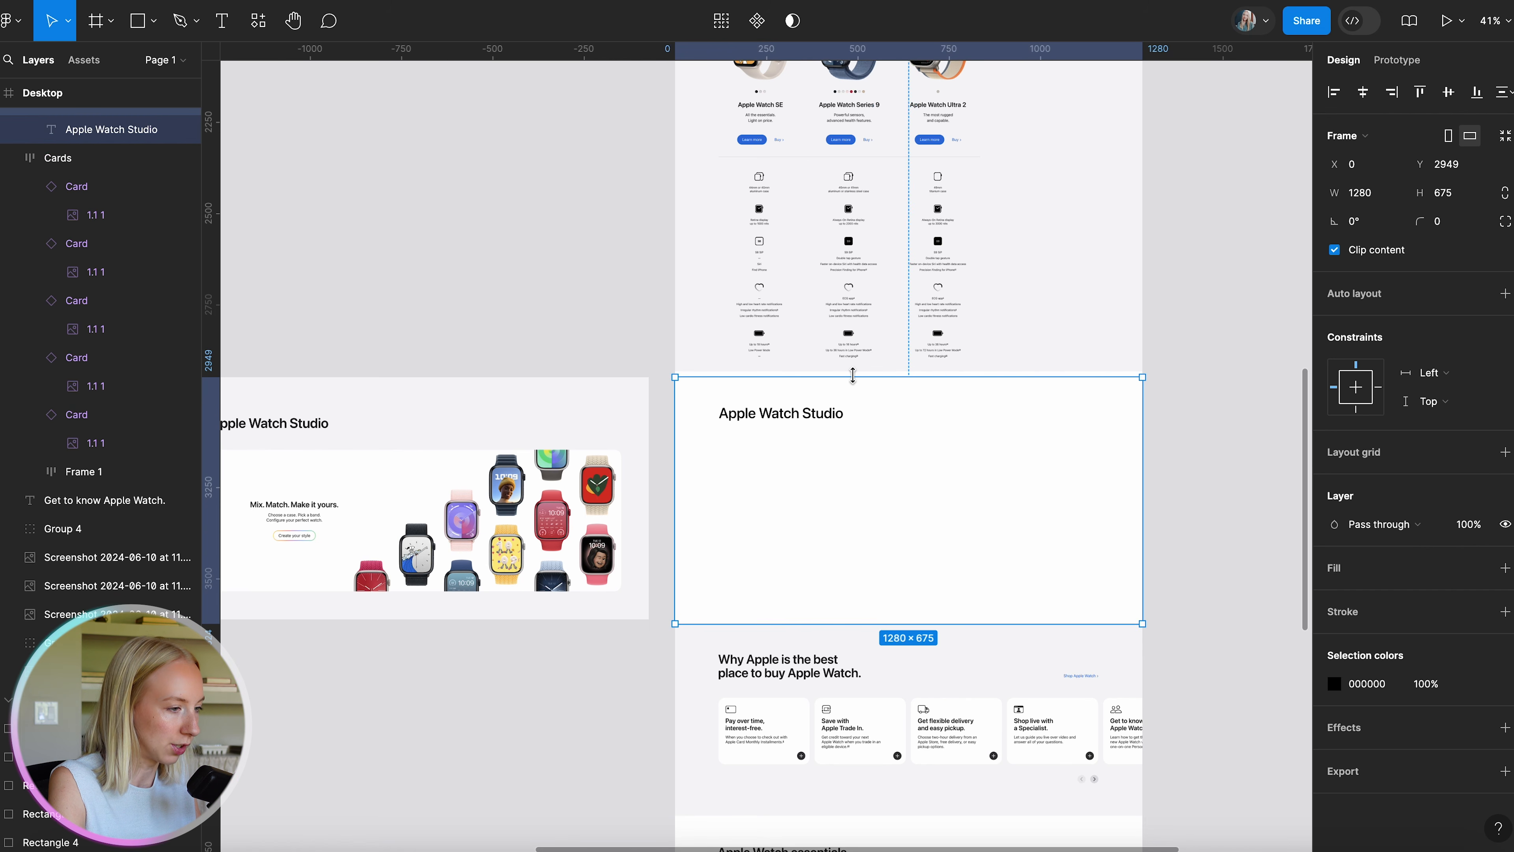
{"action": "left_click_drag", "start_coordinate": [853, 377], "coordinate": [853, 371]}
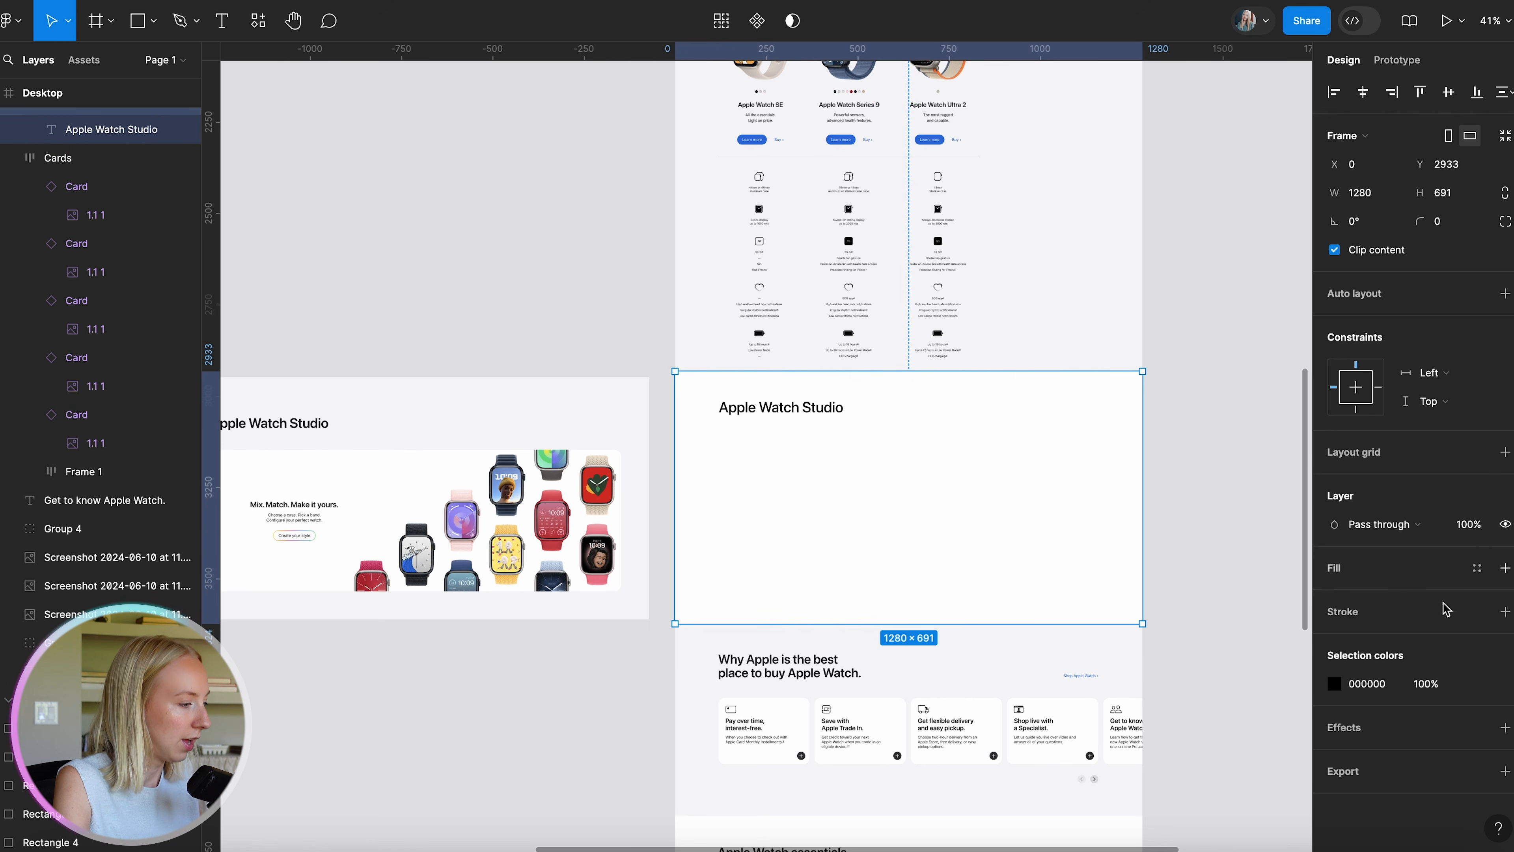
Fill the section frame with a sampled light grey that matches the neighbouring sections.
{"action": "left_click", "coordinate": [1505, 567]}
{"action": "left_click", "coordinate": [1334, 596]}
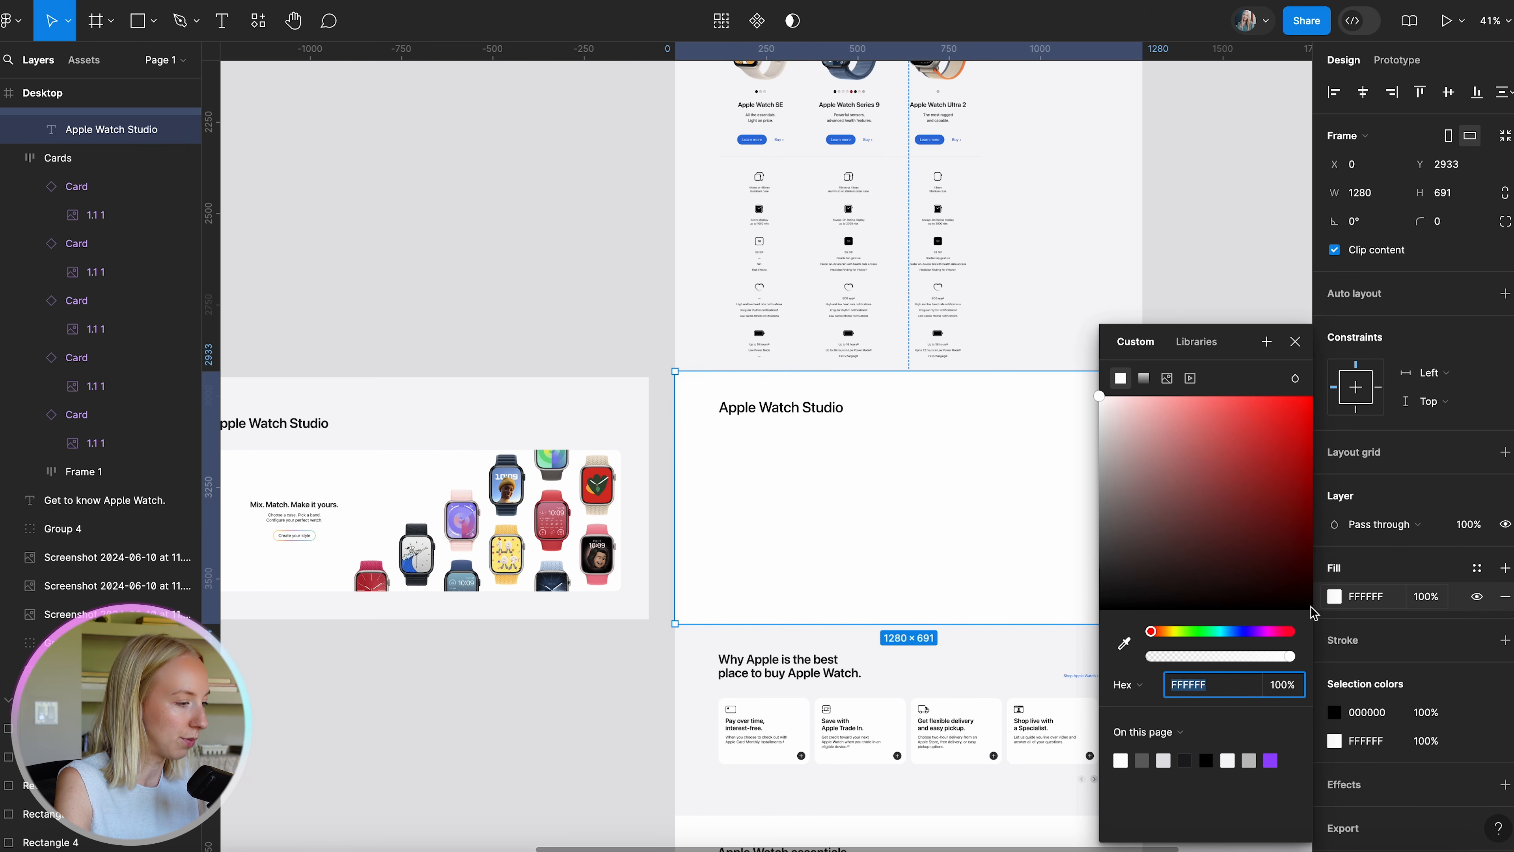
{"action": "left_click", "coordinate": [1123, 643]}
{"action": "left_click", "coordinate": [1240, 292]}
{"action": "left_click", "coordinate": [1240, 292]}
{"action": "left_click_drag", "start_coordinate": [966, 486], "coordinate": [764, 433]}
Check the Apple Watch Studio heading's spacing in its frame and shift it to X 118, aligned with the heading below.
{"action": "left_click", "coordinate": [804, 418]}
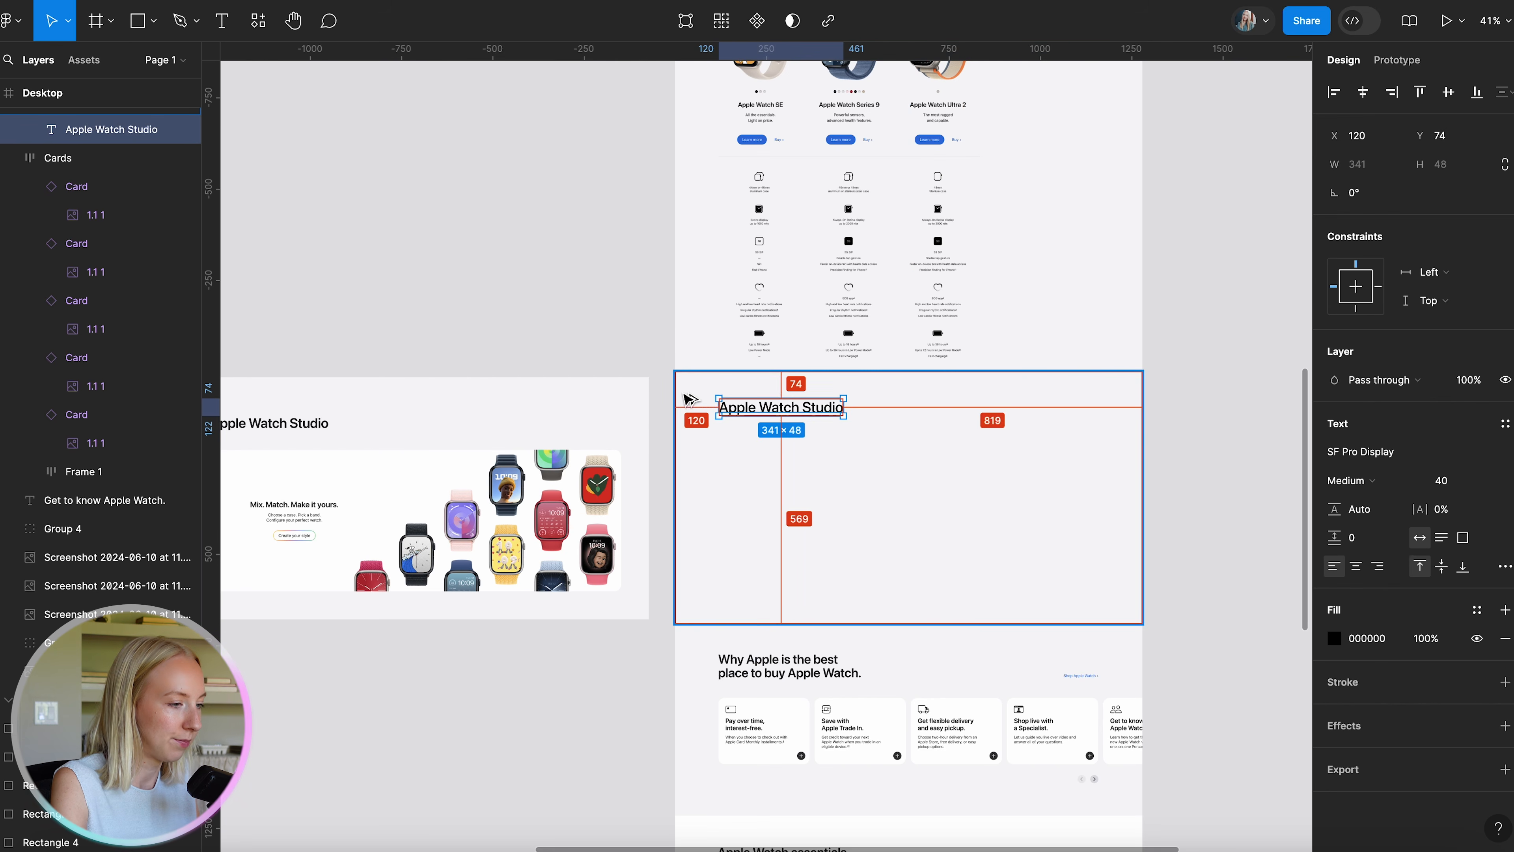
{"action": "left_click", "coordinate": [611, 333]}
{"action": "scroll", "coordinate": [950, 511], "scroll_direction": "up", "scroll_amount": 5}
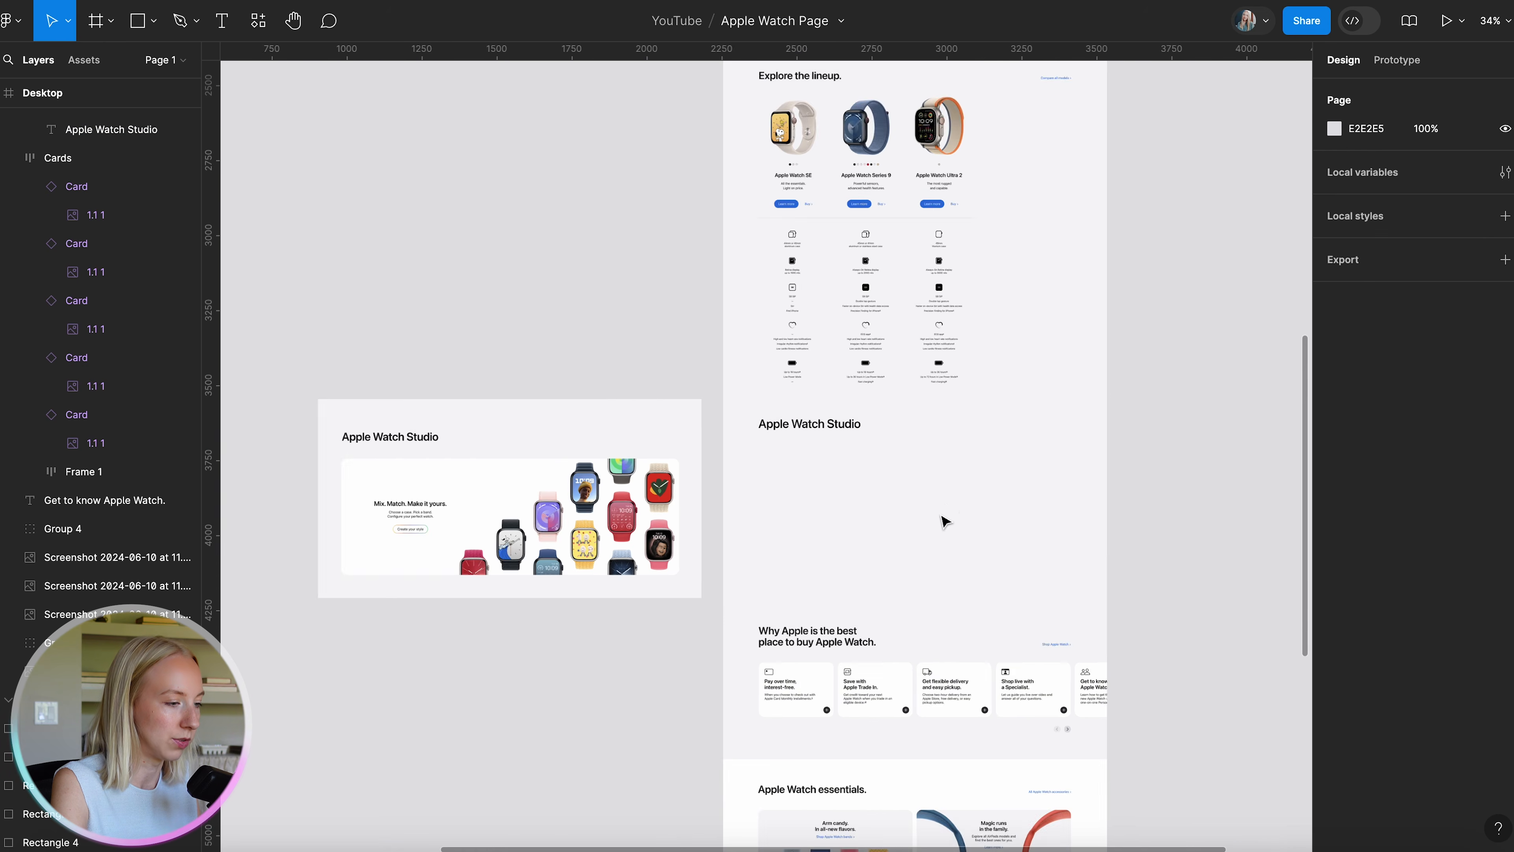
{"action": "left_click", "coordinate": [804, 425]}
{"action": "double_click", "coordinate": [802, 423]}
{"action": "key", "text": "alt"}
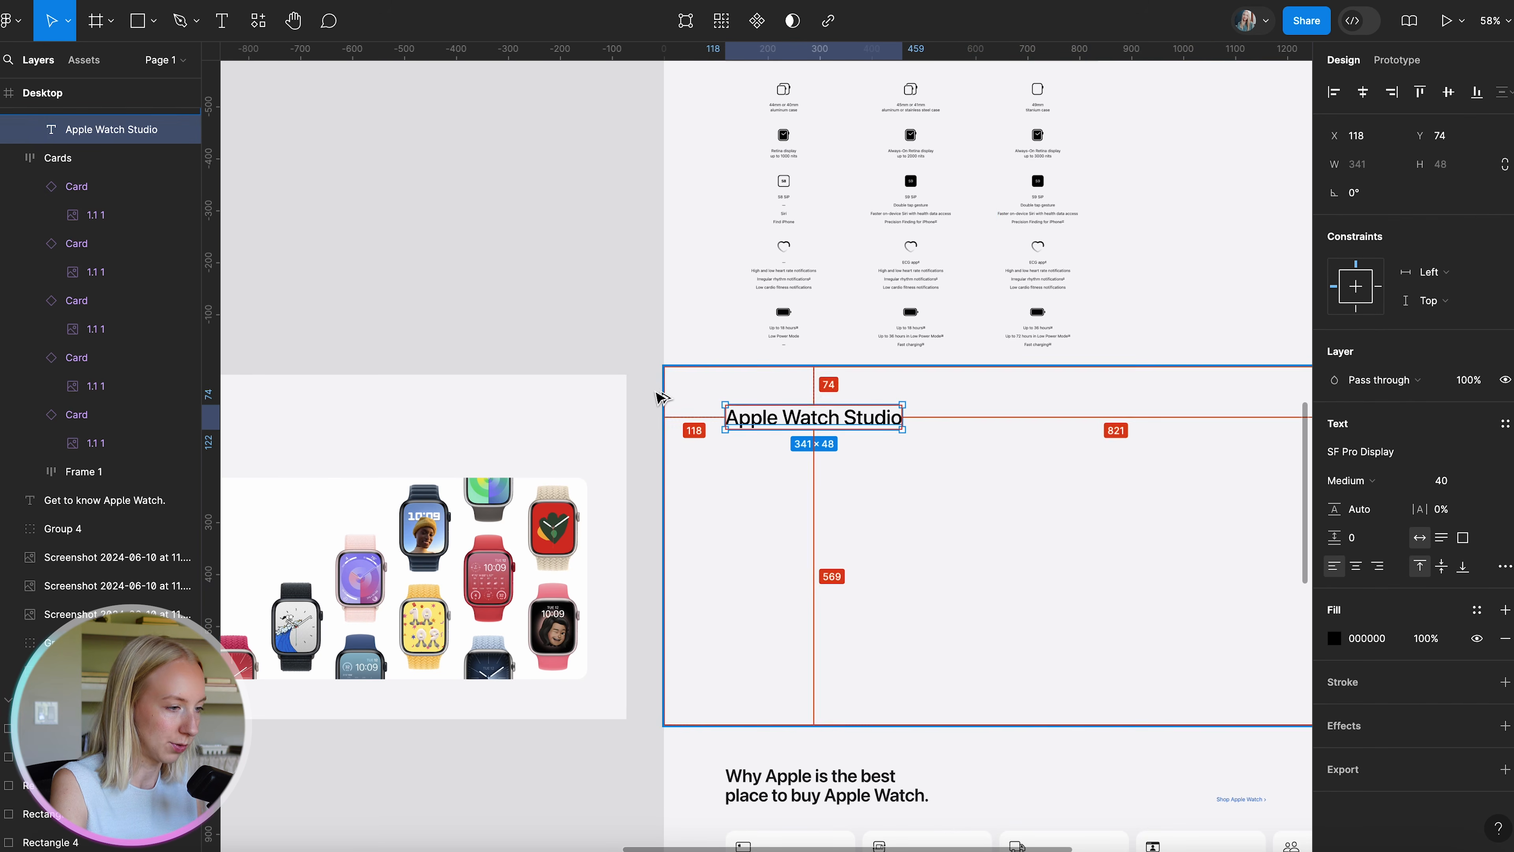
{"action": "left_click", "coordinate": [551, 260]}
{"action": "scroll", "coordinate": [551, 260], "scroll_direction": "down", "scroll_amount": 5}
{"action": "scroll", "coordinate": [554, 261], "scroll_direction": "up", "scroll_amount": 2}
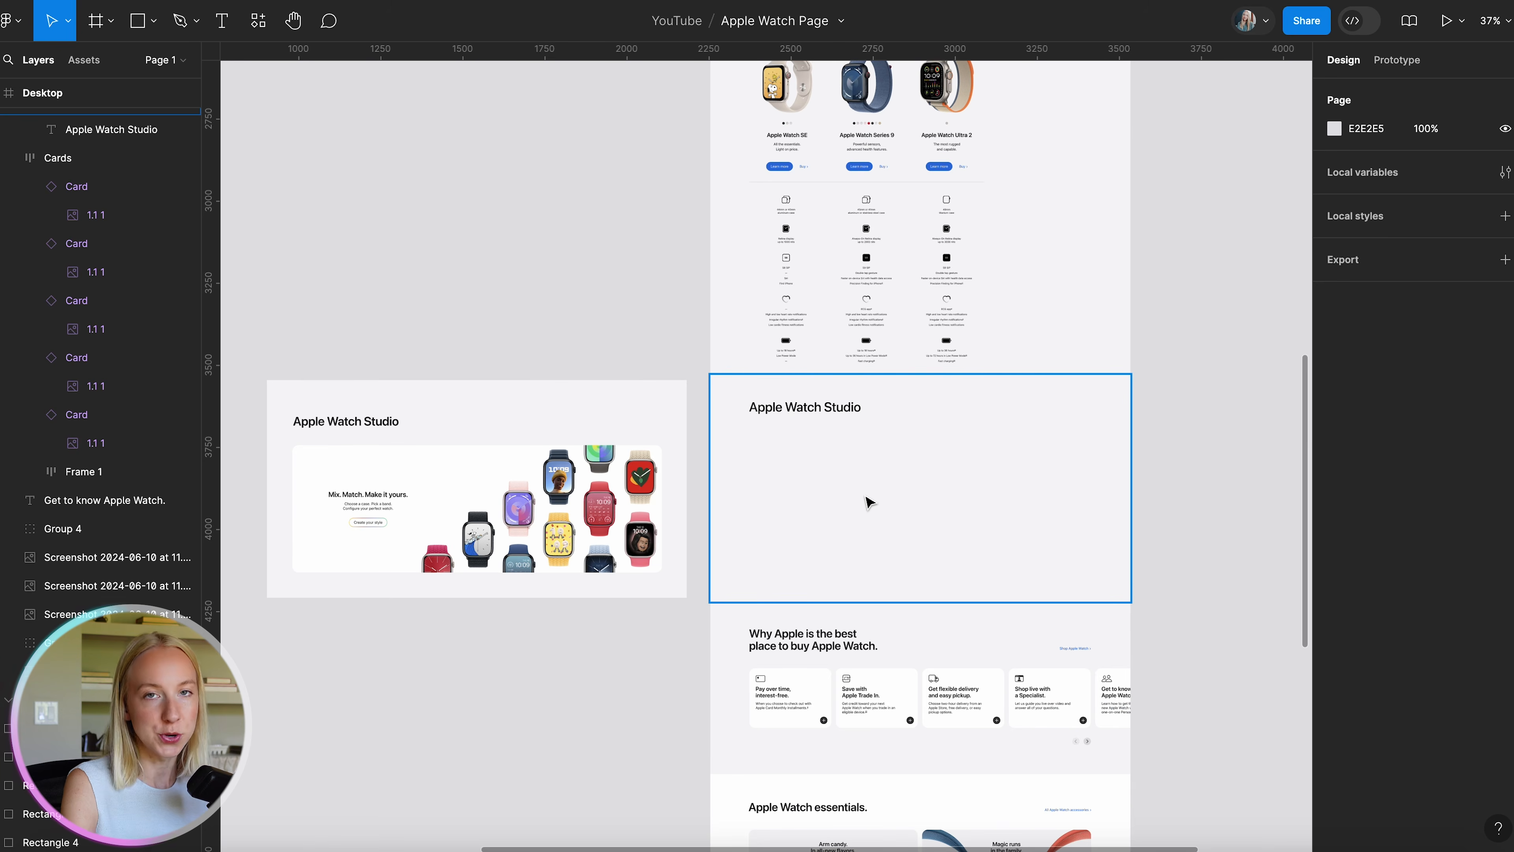
Draw a frame beneath the Apple Watch Studio heading and size it to 1044 × 344 at X 118, Y 203.
{"action": "key", "text": "f"}
{"action": "left_click_drag", "start_coordinate": [749, 442], "coordinate": [1087, 534]}
{"action": "scroll", "coordinate": [740, 474], "scroll_direction": "up", "scroll_amount": 5}
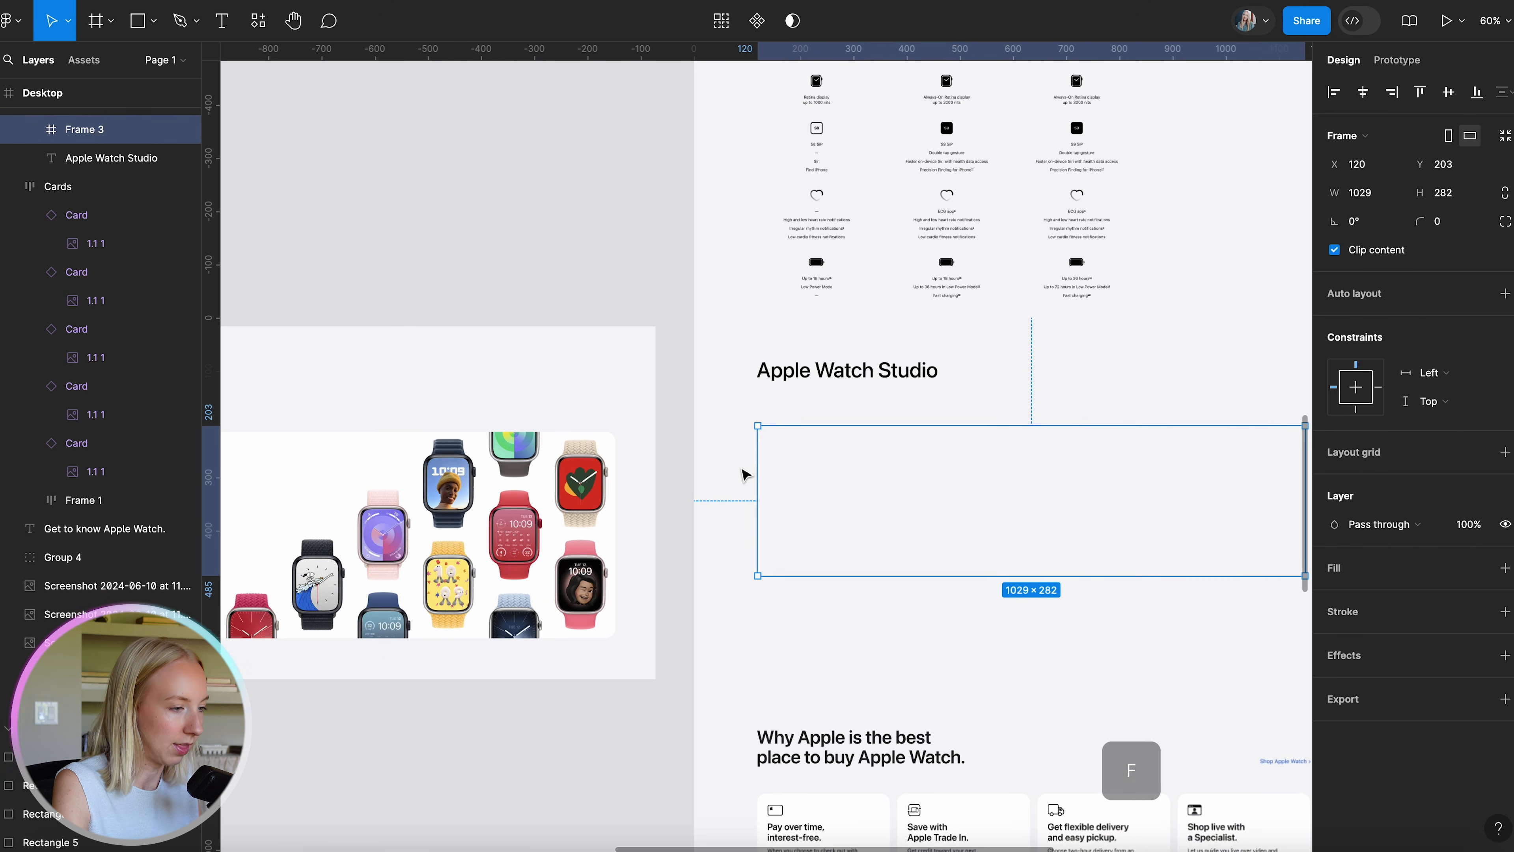
{"action": "left_click_drag", "start_coordinate": [757, 454], "coordinate": [755, 455]}
{"action": "scroll", "coordinate": [755, 455], "scroll_direction": "down", "scroll_amount": 3}
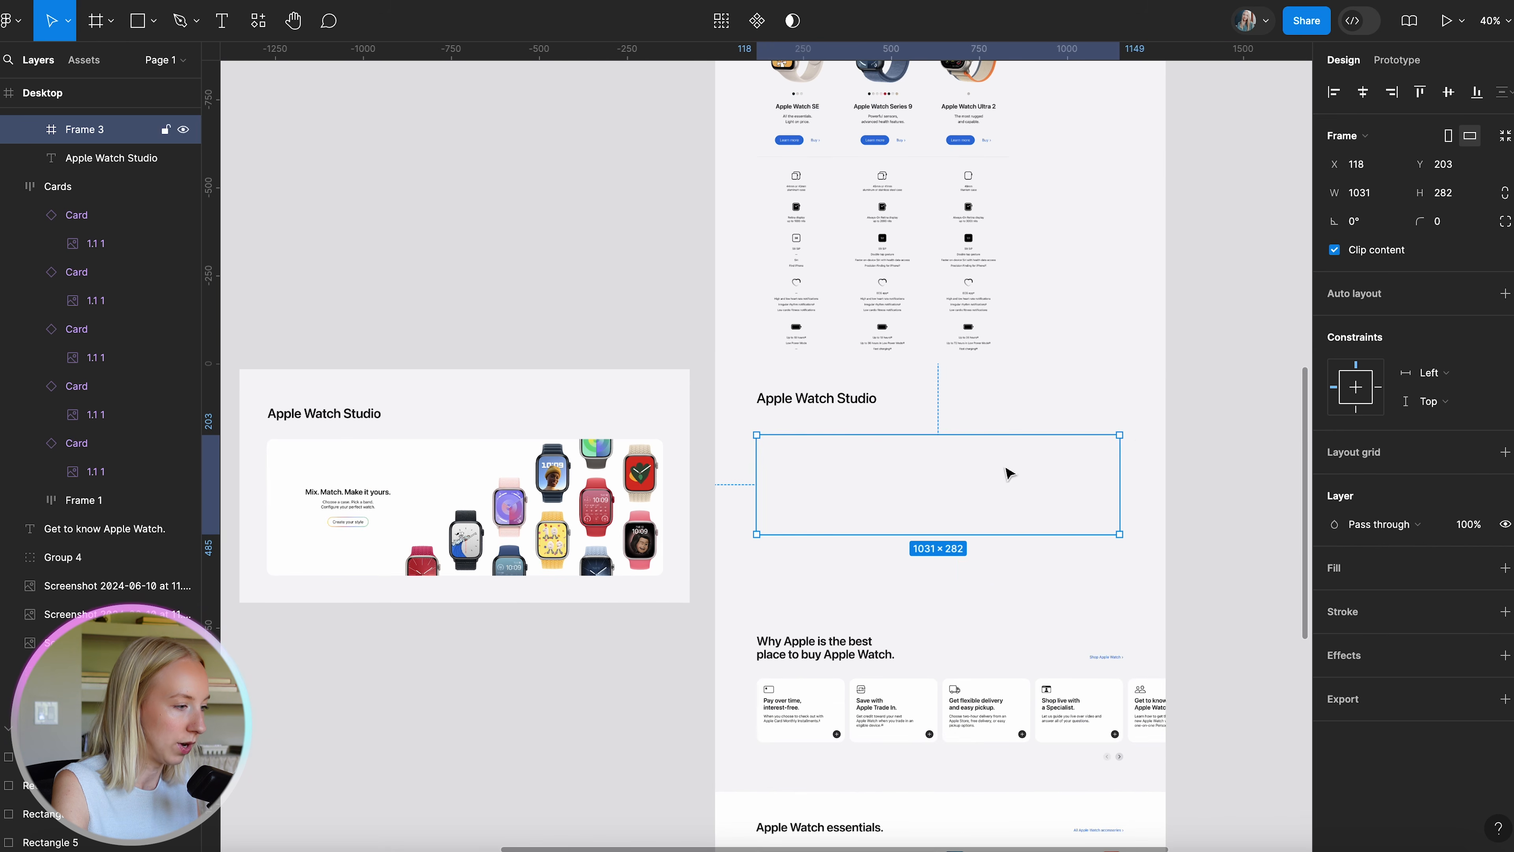
{"action": "scroll", "coordinate": [1177, 482], "scroll_direction": "up", "scroll_amount": 4}
{"action": "left_click_drag", "start_coordinate": [1048, 484], "coordinate": [1057, 483]}
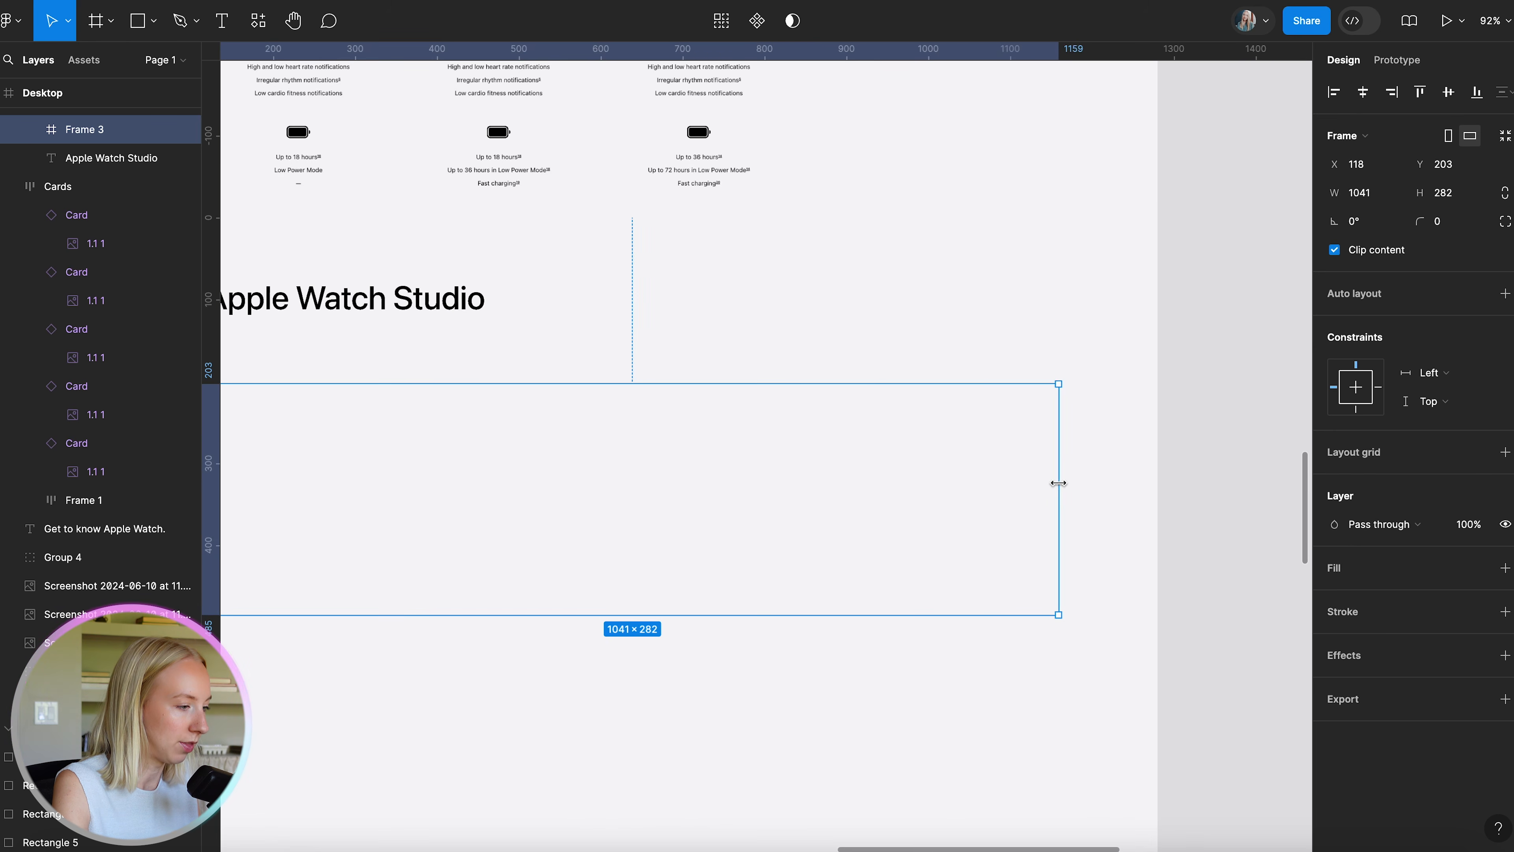
{"action": "scroll", "coordinate": [1115, 484], "scroll_direction": "up", "scroll_amount": 3}
{"action": "scroll", "coordinate": [1117, 481], "scroll_direction": "down", "scroll_amount": 5}
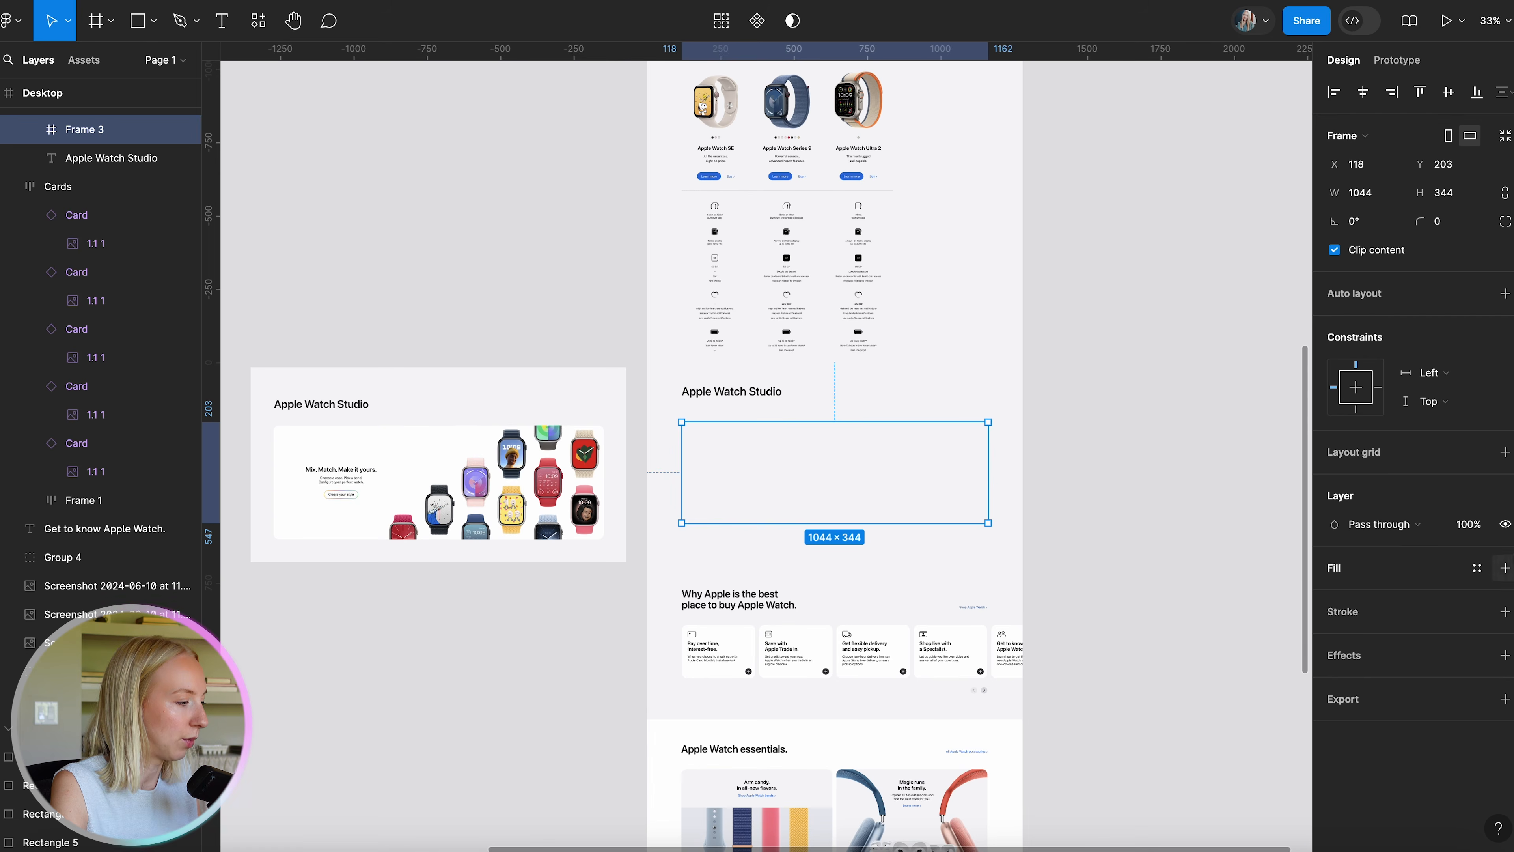
Give the new inner frame a white FFFFFF fill and a corner radius of 30.
{"action": "left_click", "coordinate": [1505, 567]}
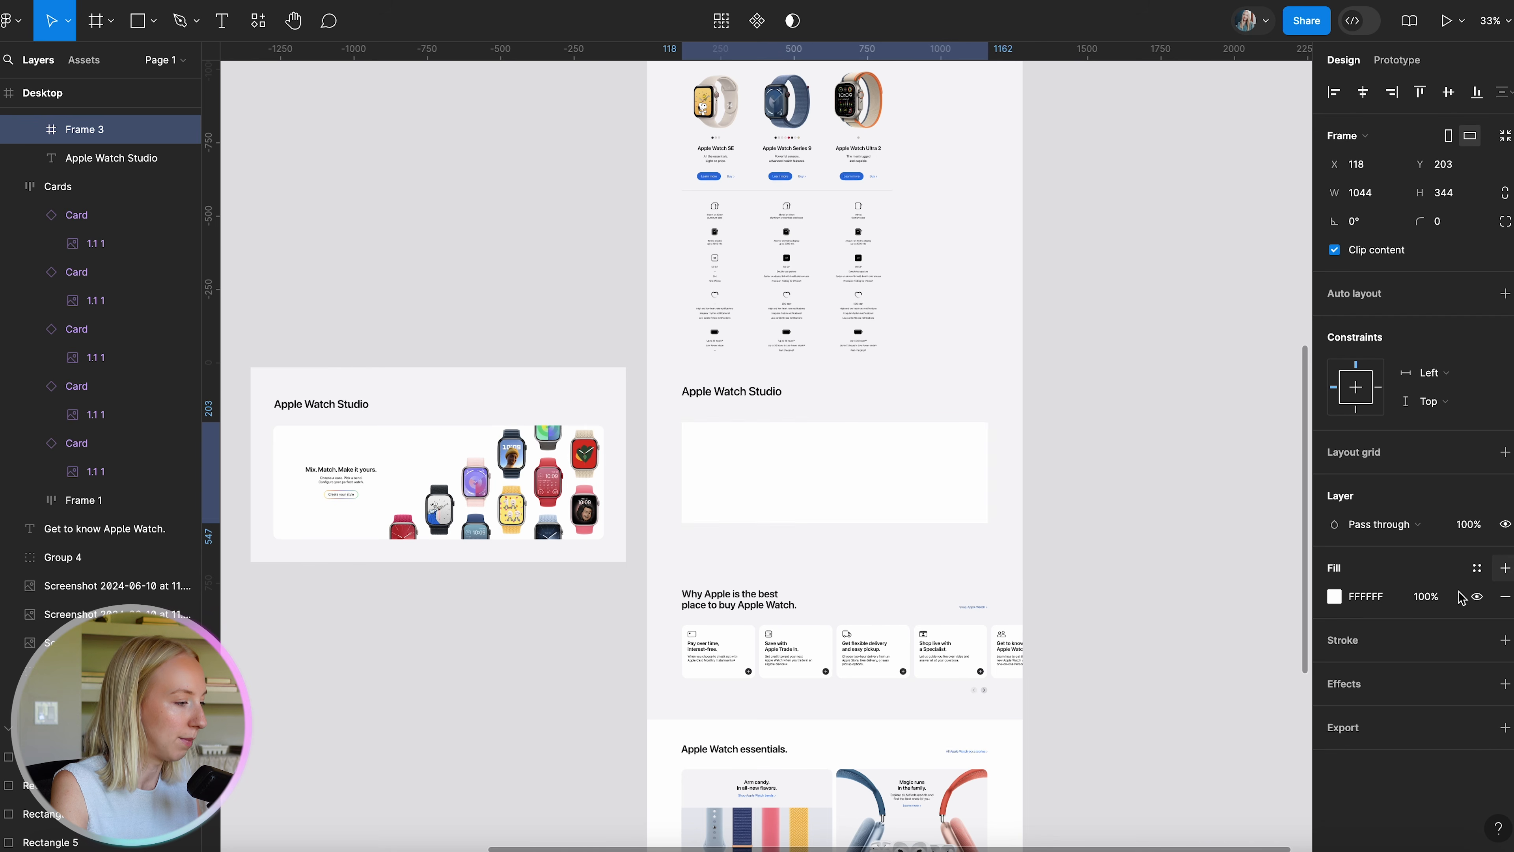
{"action": "left_click", "coordinate": [1445, 231]}
{"action": "type", "text": "30"}
{"action": "key", "text": "Return"}
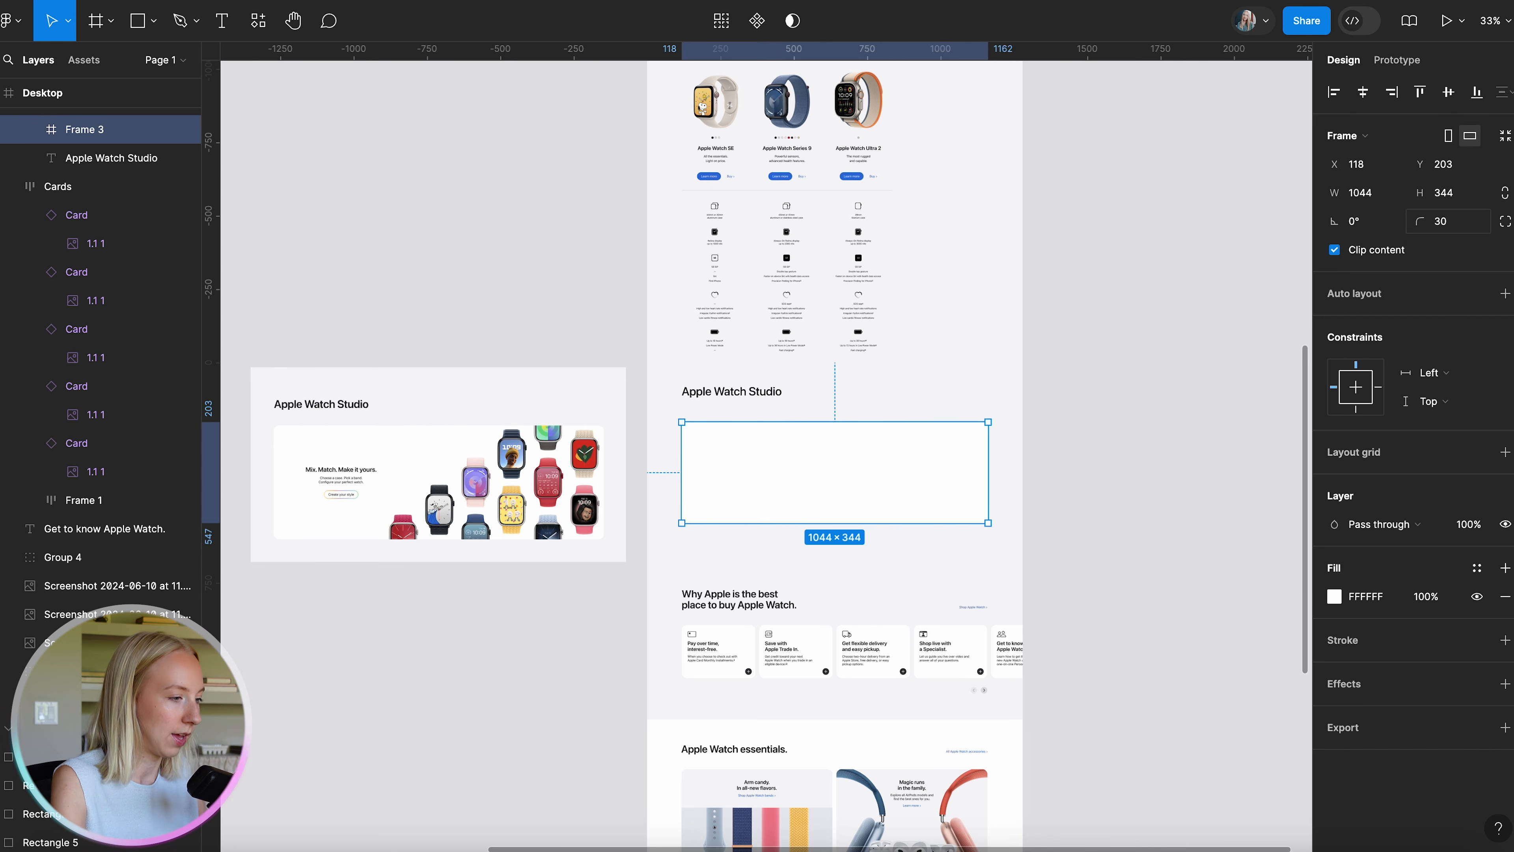
{"action": "left_click", "coordinate": [1230, 363]}
{"action": "scroll", "coordinate": [1006, 551], "scroll_direction": "left", "scroll_amount": 2}
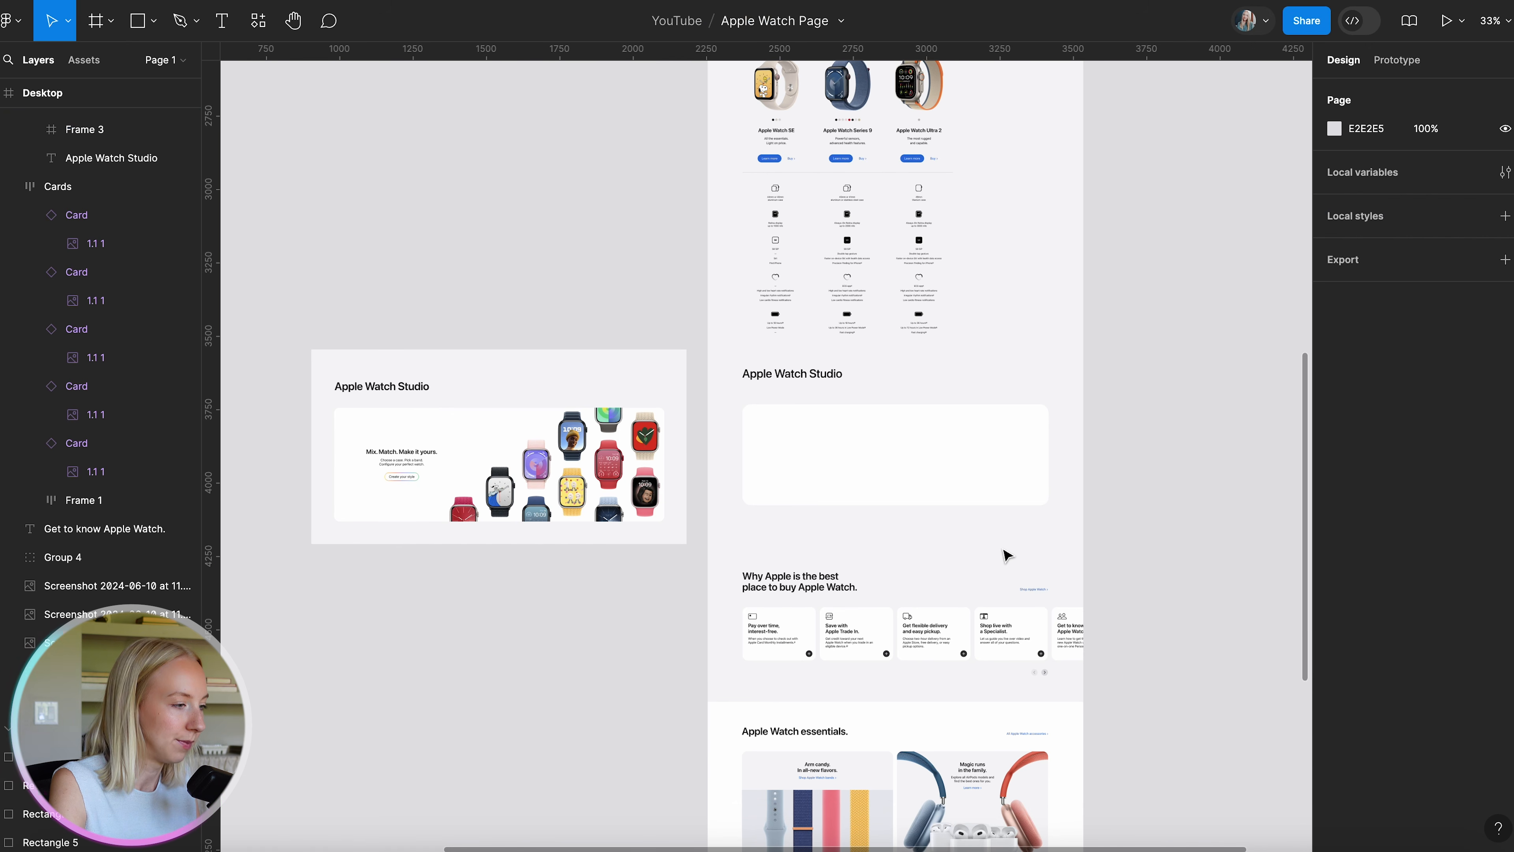
Reselect the white frame, open its corner radius for editing and compare the frame with the reference screenshot.
{"action": "left_click", "coordinate": [969, 448]}
{"action": "double_click", "coordinate": [1021, 432]}
{"action": "left_click", "coordinate": [1454, 220]}
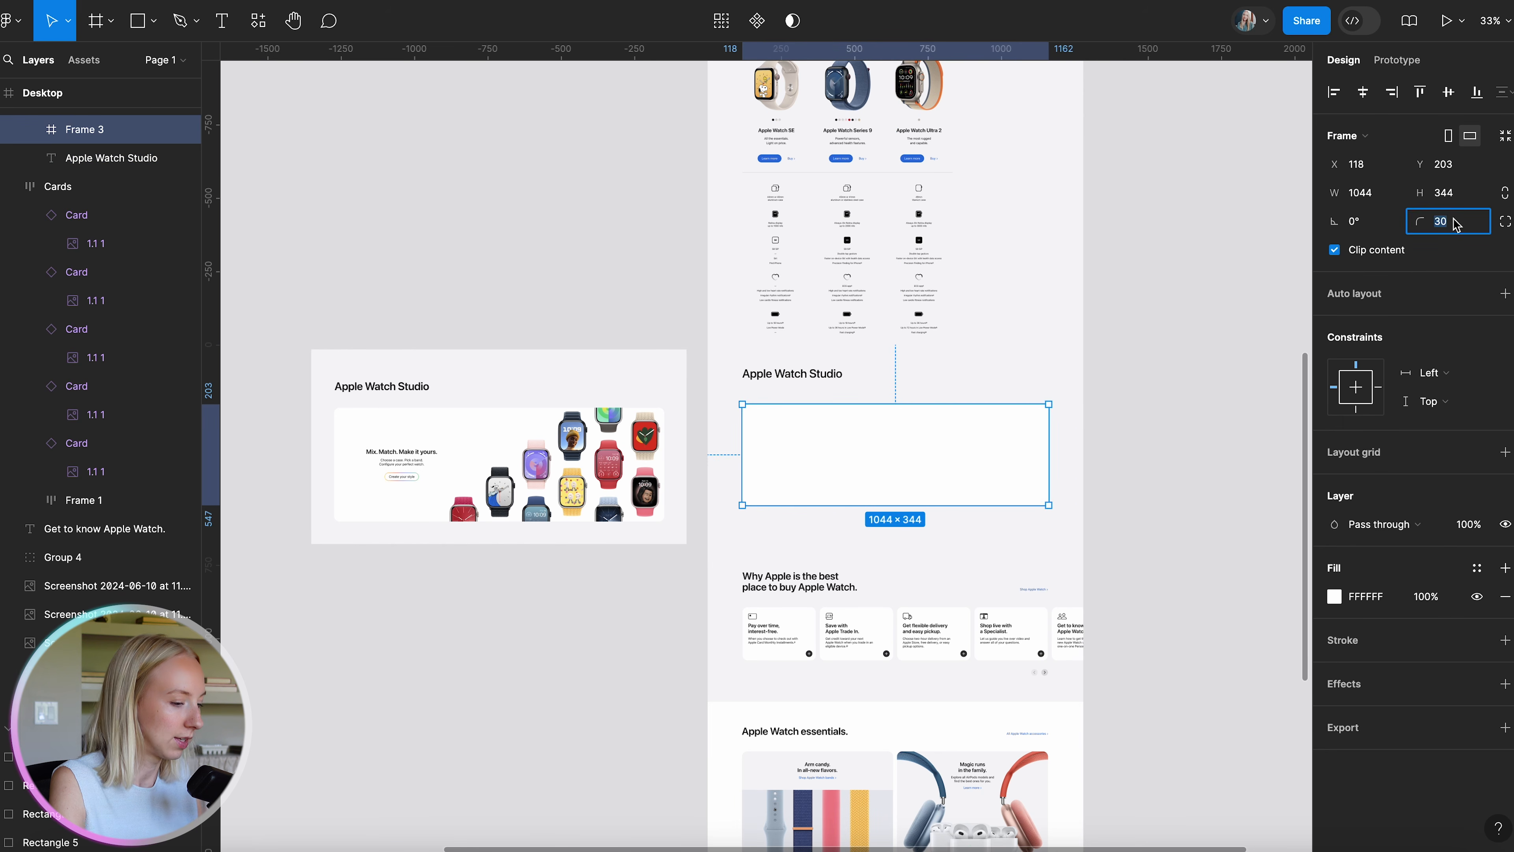
{"action": "left_click", "coordinate": [1210, 425]}
{"action": "scroll", "coordinate": [961, 507], "scroll_direction": "up", "scroll_amount": 5}
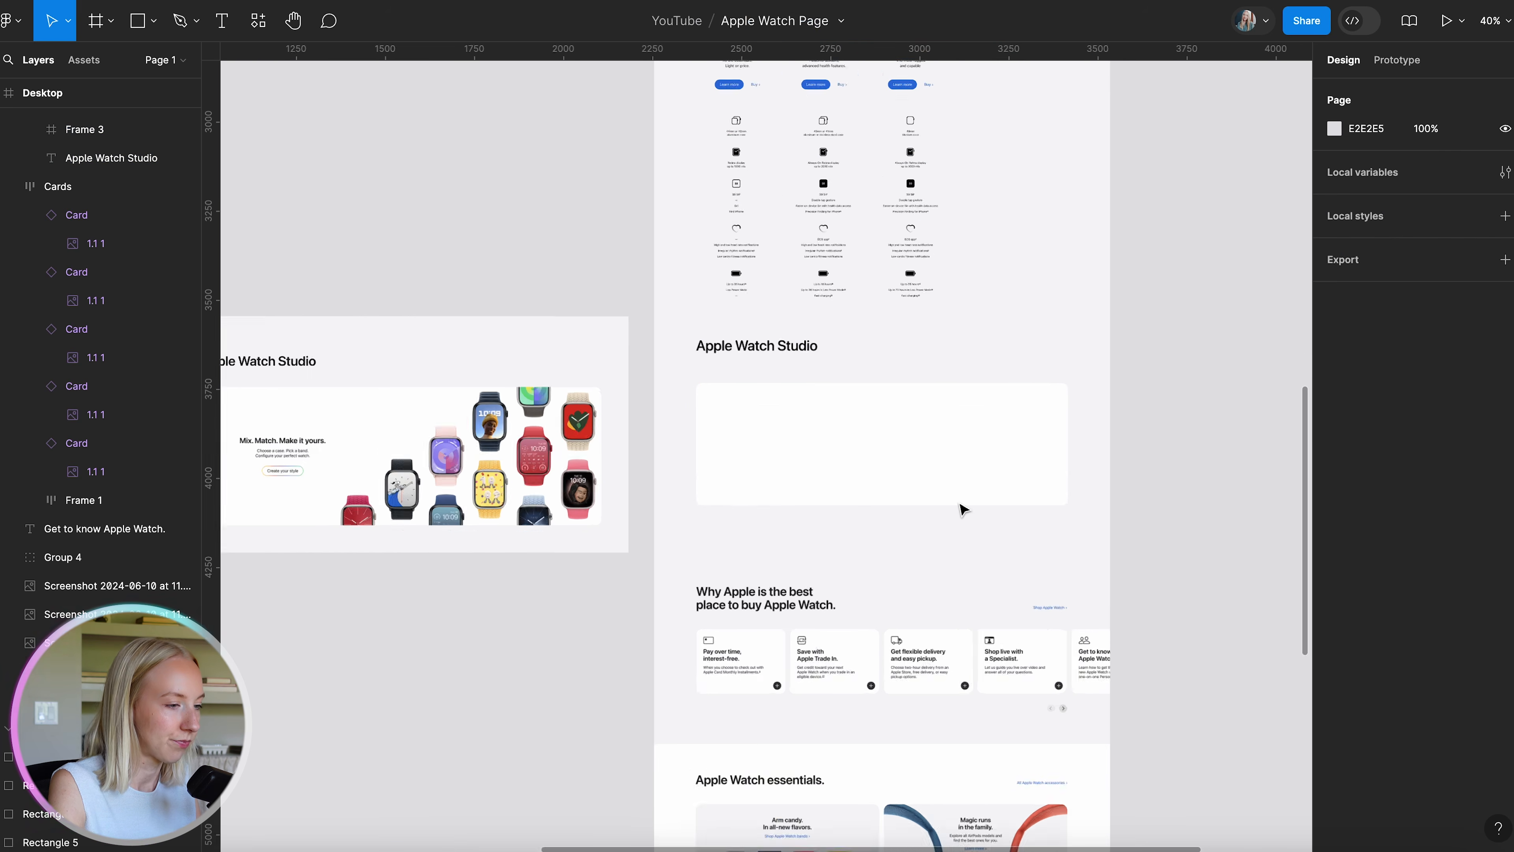
{"action": "scroll", "coordinate": [960, 507], "scroll_direction": "left", "scroll_amount": 2}
{"action": "scroll", "coordinate": [960, 507], "scroll_direction": "right", "scroll_amount": 1}
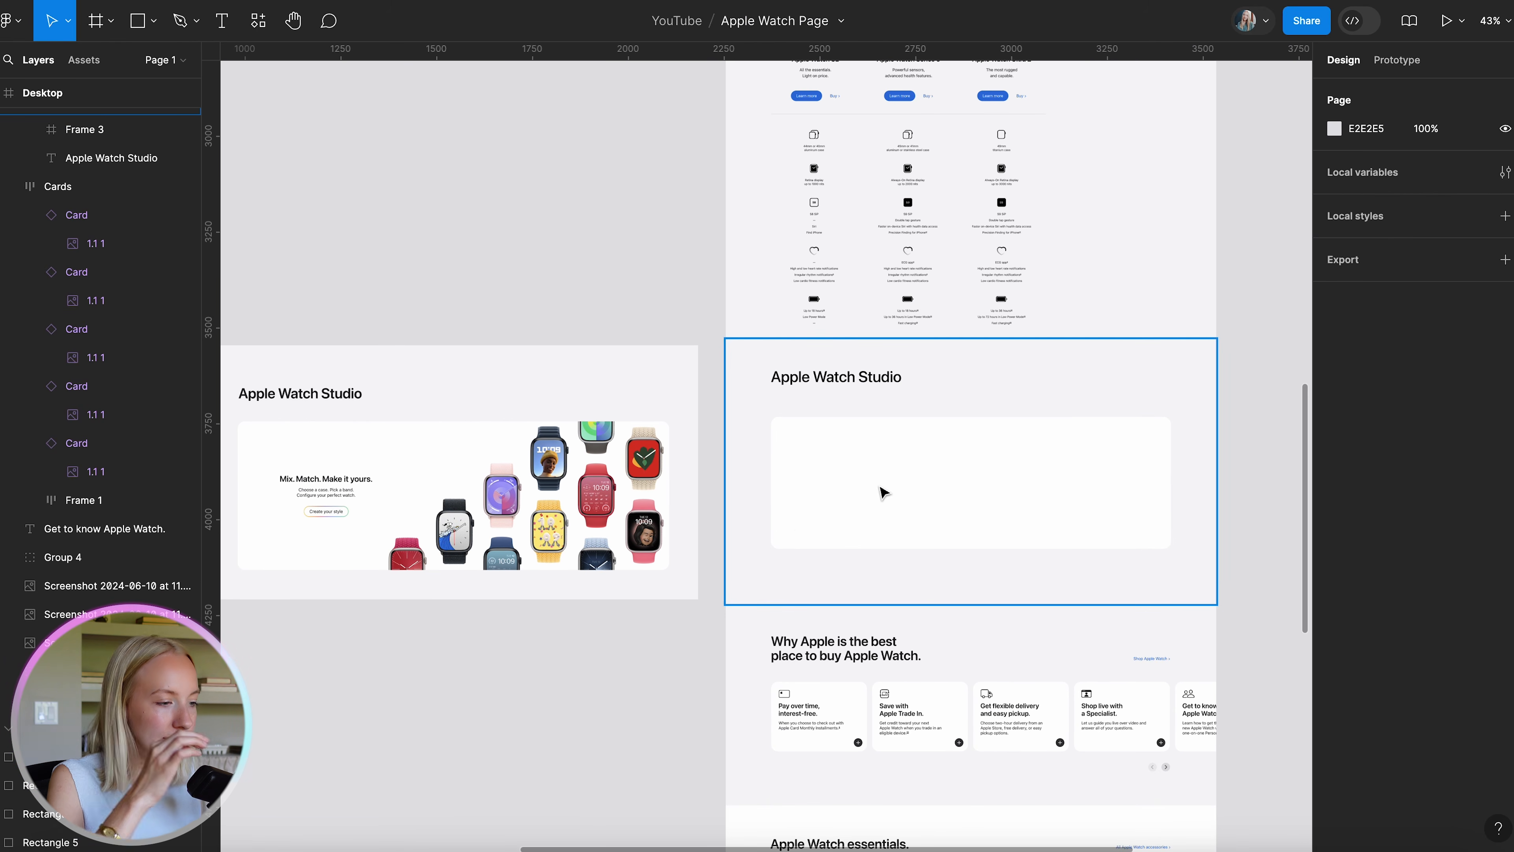
Bring in the watch collage image 2.1 from the Apple Watch Site folder in Finder and place it inside the white frame.
{"action": "key", "text": "ctrl+Up"}
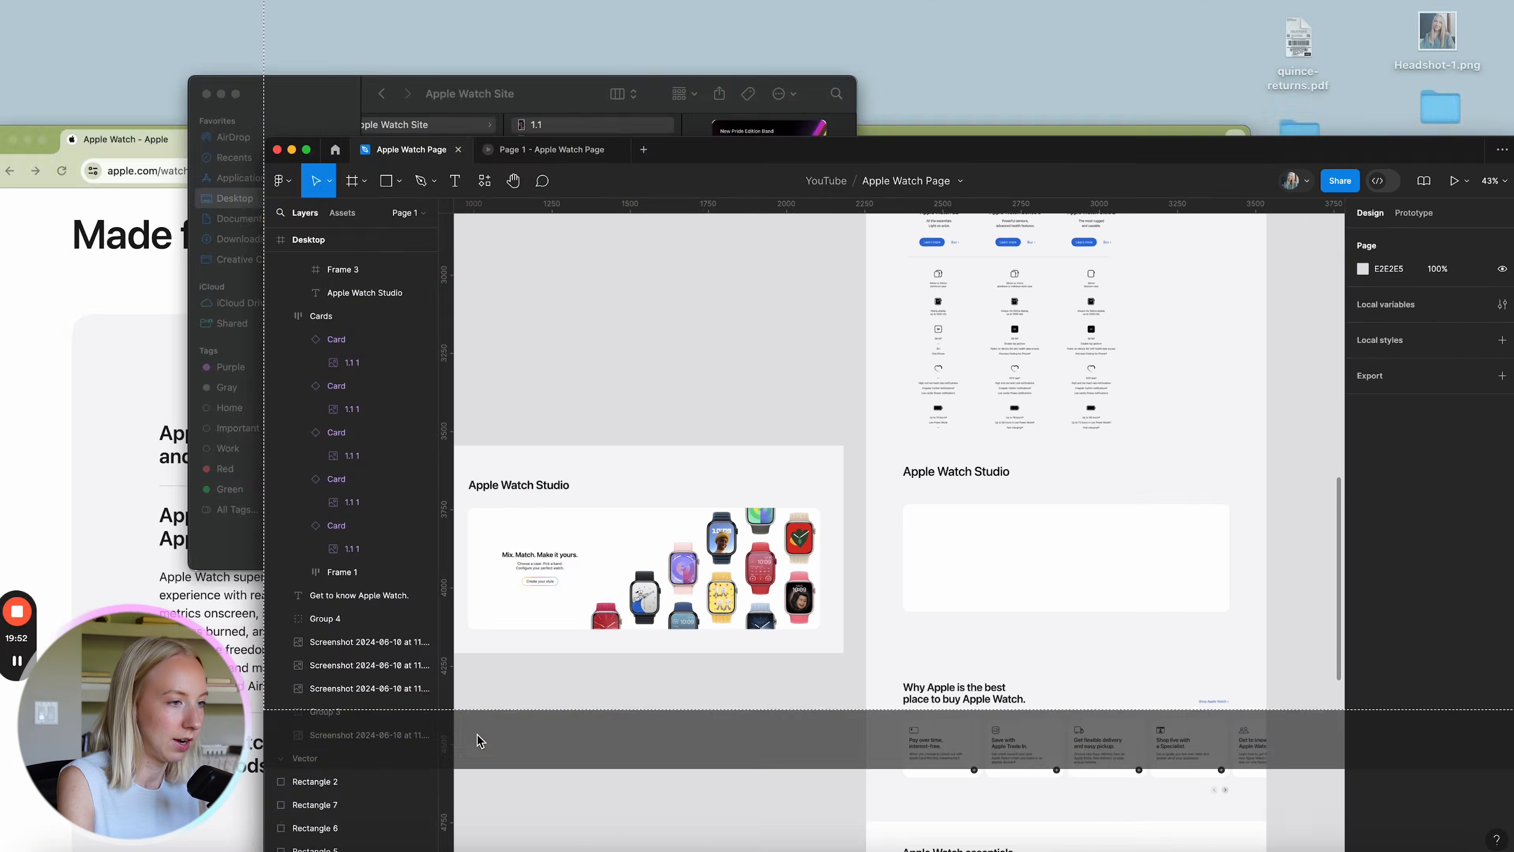
{"action": "left_click", "coordinate": [461, 224]}
{"action": "left_click_drag", "start_coordinate": [587, 250], "coordinate": [1091, 483]}
{"action": "left_click", "coordinate": [1089, 467]}
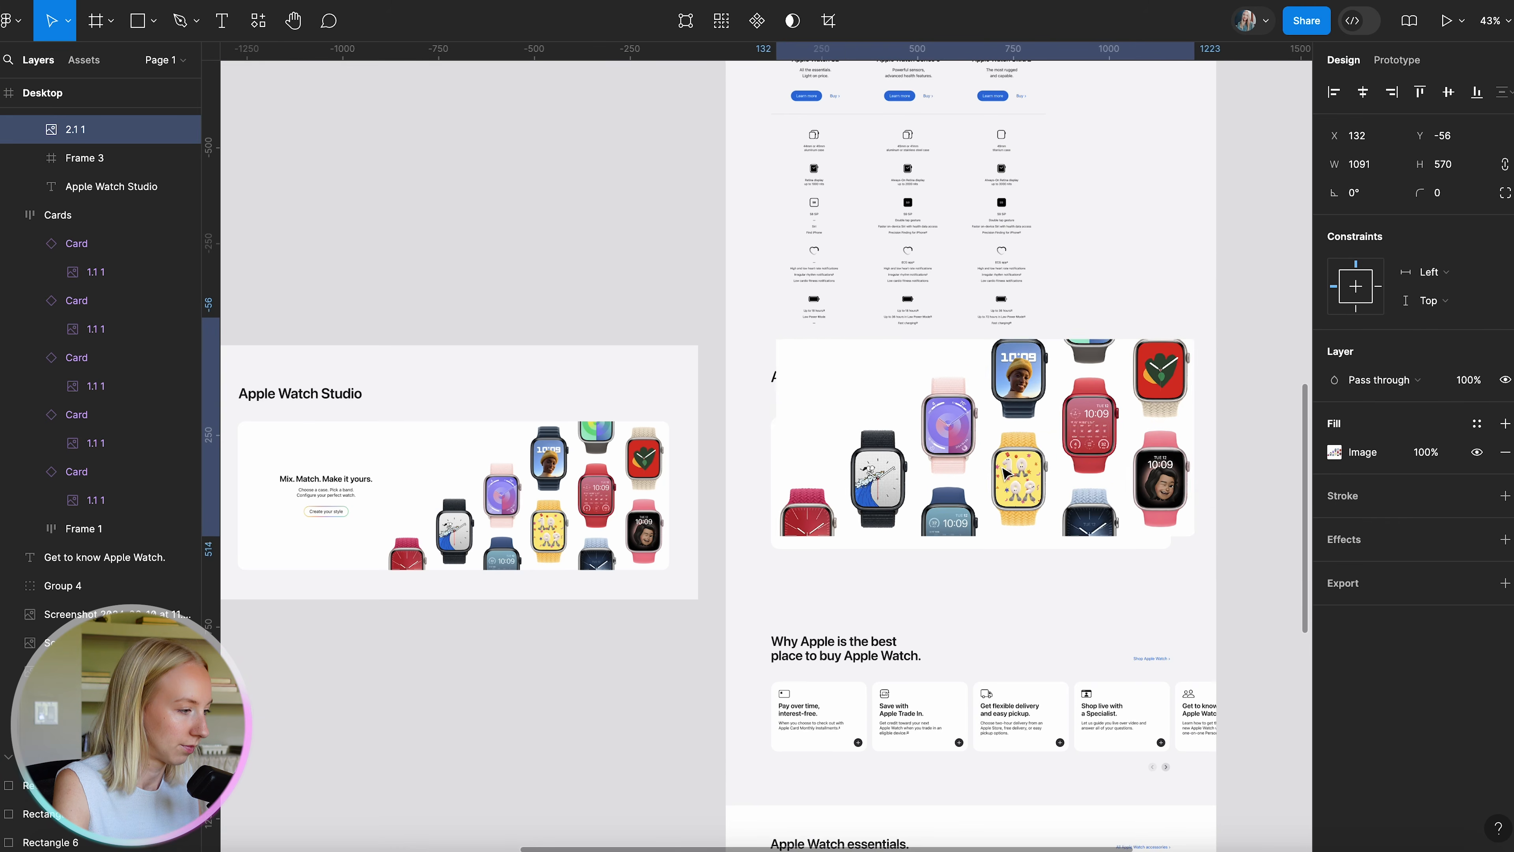
{"action": "key", "text": "Delete"}
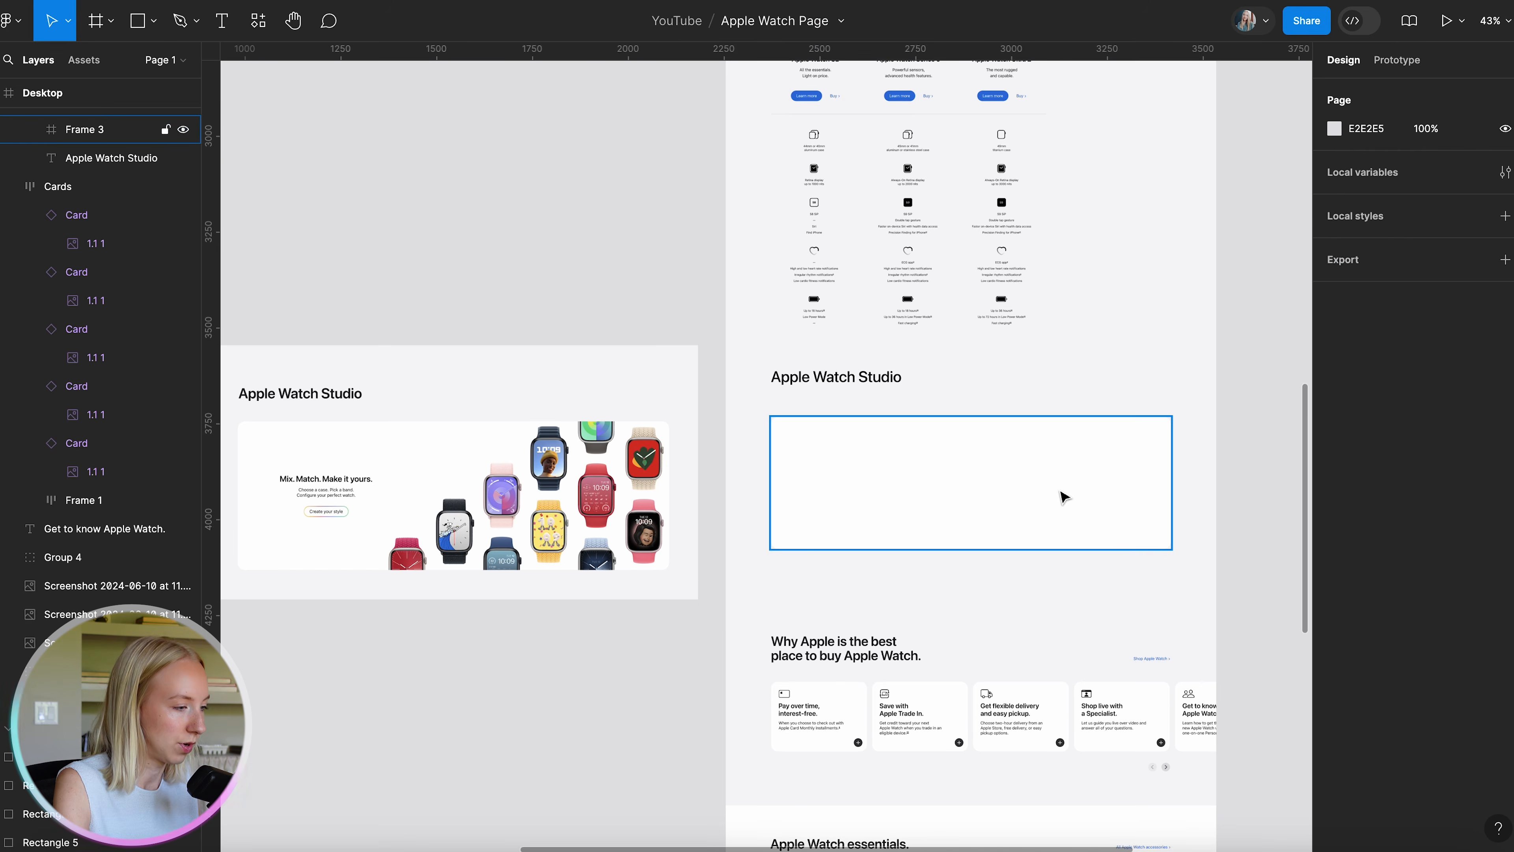
{"action": "key", "text": "ctrl+z"}
{"action": "scroll", "coordinate": [1013, 477], "scroll_direction": "up", "scroll_amount": 3}
{"action": "scroll", "coordinate": [671, 466], "scroll_direction": "right", "scroll_amount": 3}
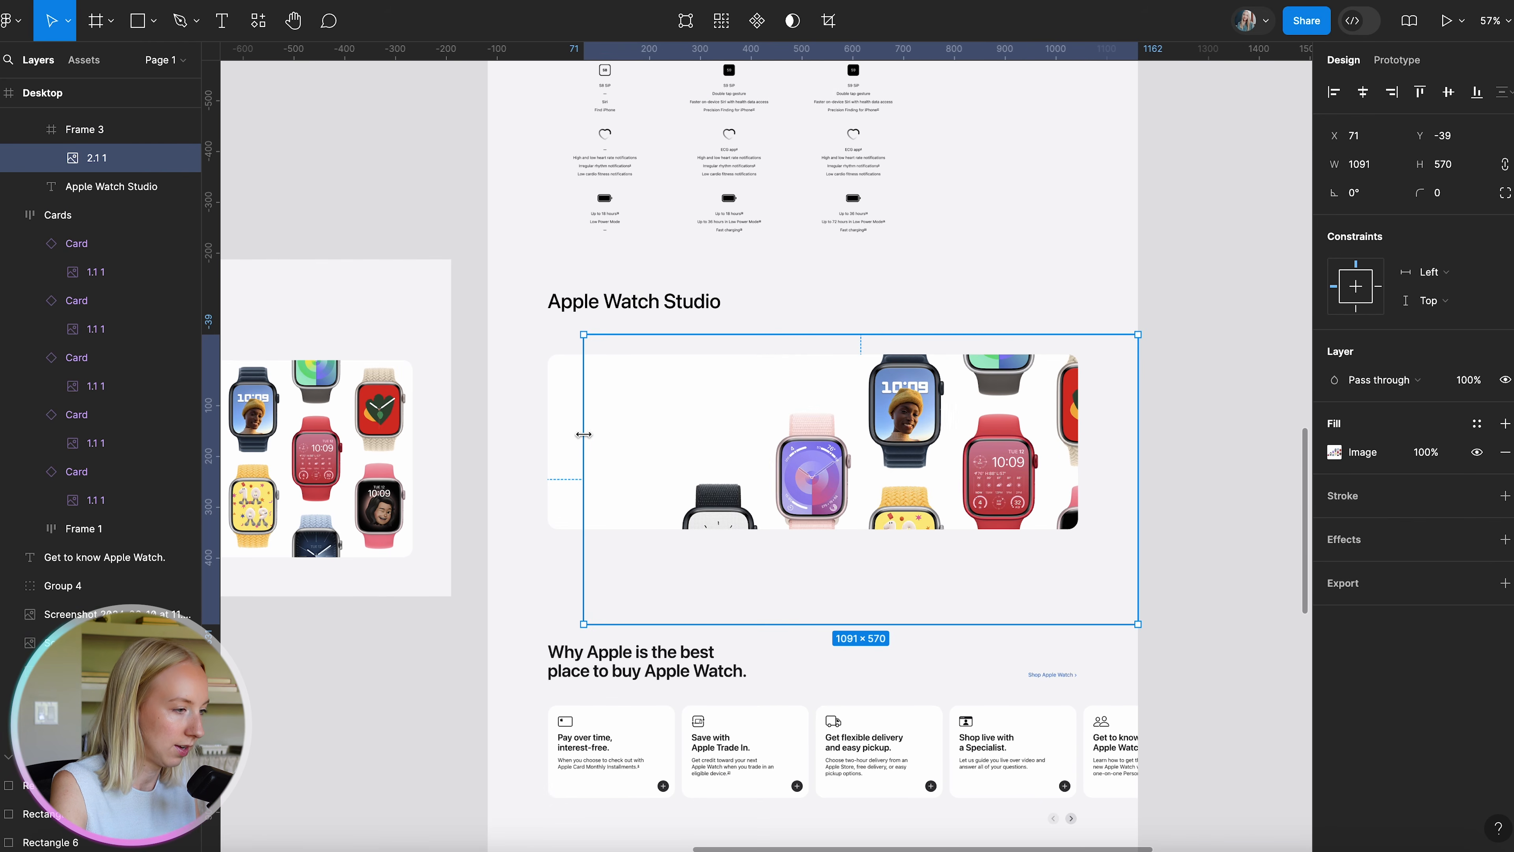
Scale the watch collage down to 674 × 352 and align it with the white frame's top-right corner at X 370, Y 0.
{"action": "left_click_drag", "start_coordinate": [583, 435], "coordinate": [762, 439]}
{"action": "left_click_drag", "start_coordinate": [1006, 438], "coordinate": [1008, 410]}
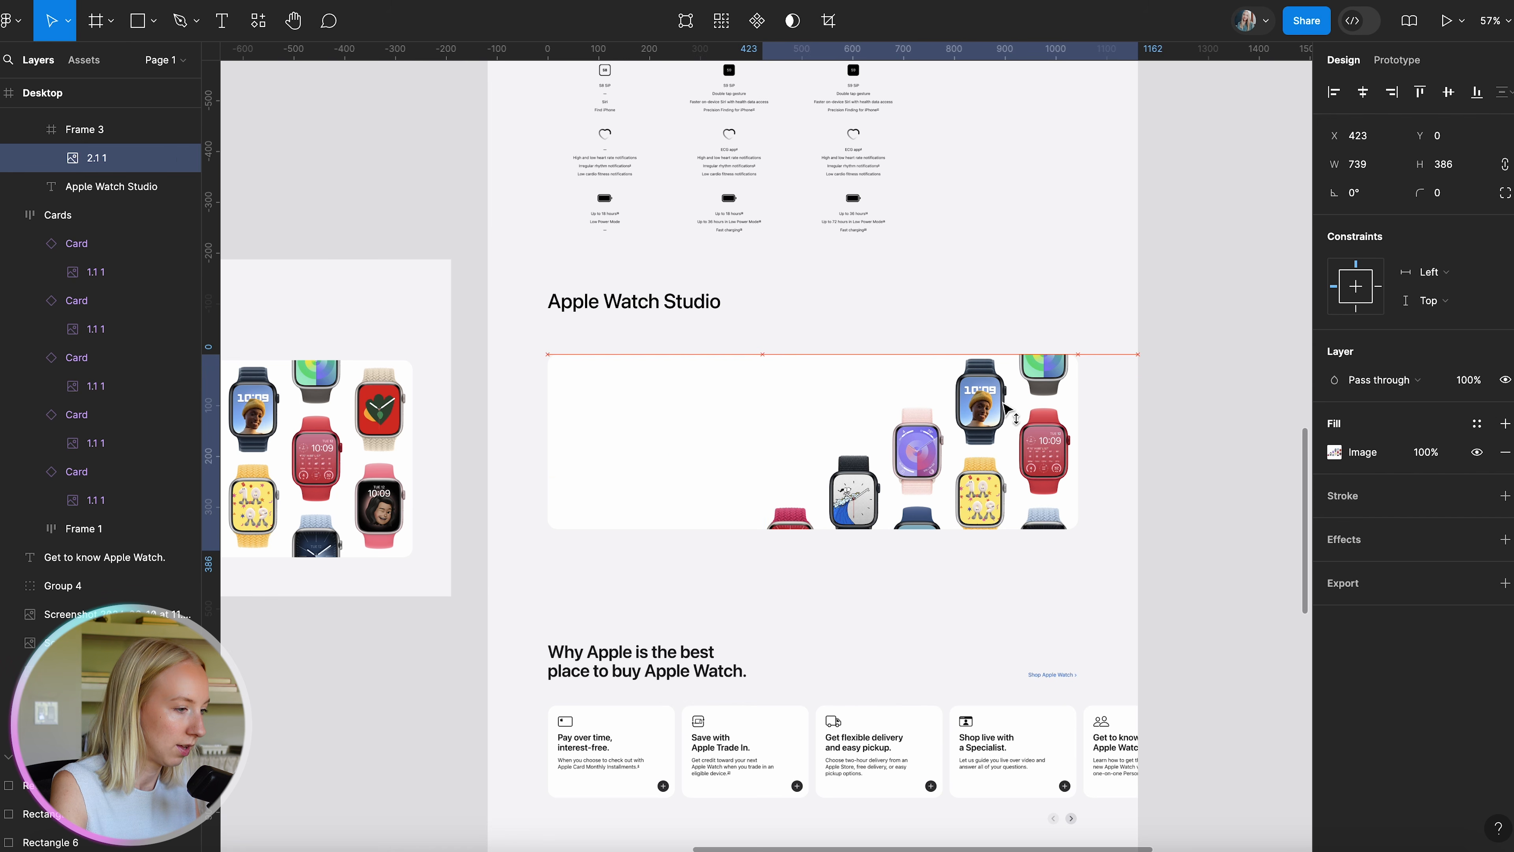
{"action": "left_click_drag", "start_coordinate": [750, 501], "coordinate": [796, 501]}
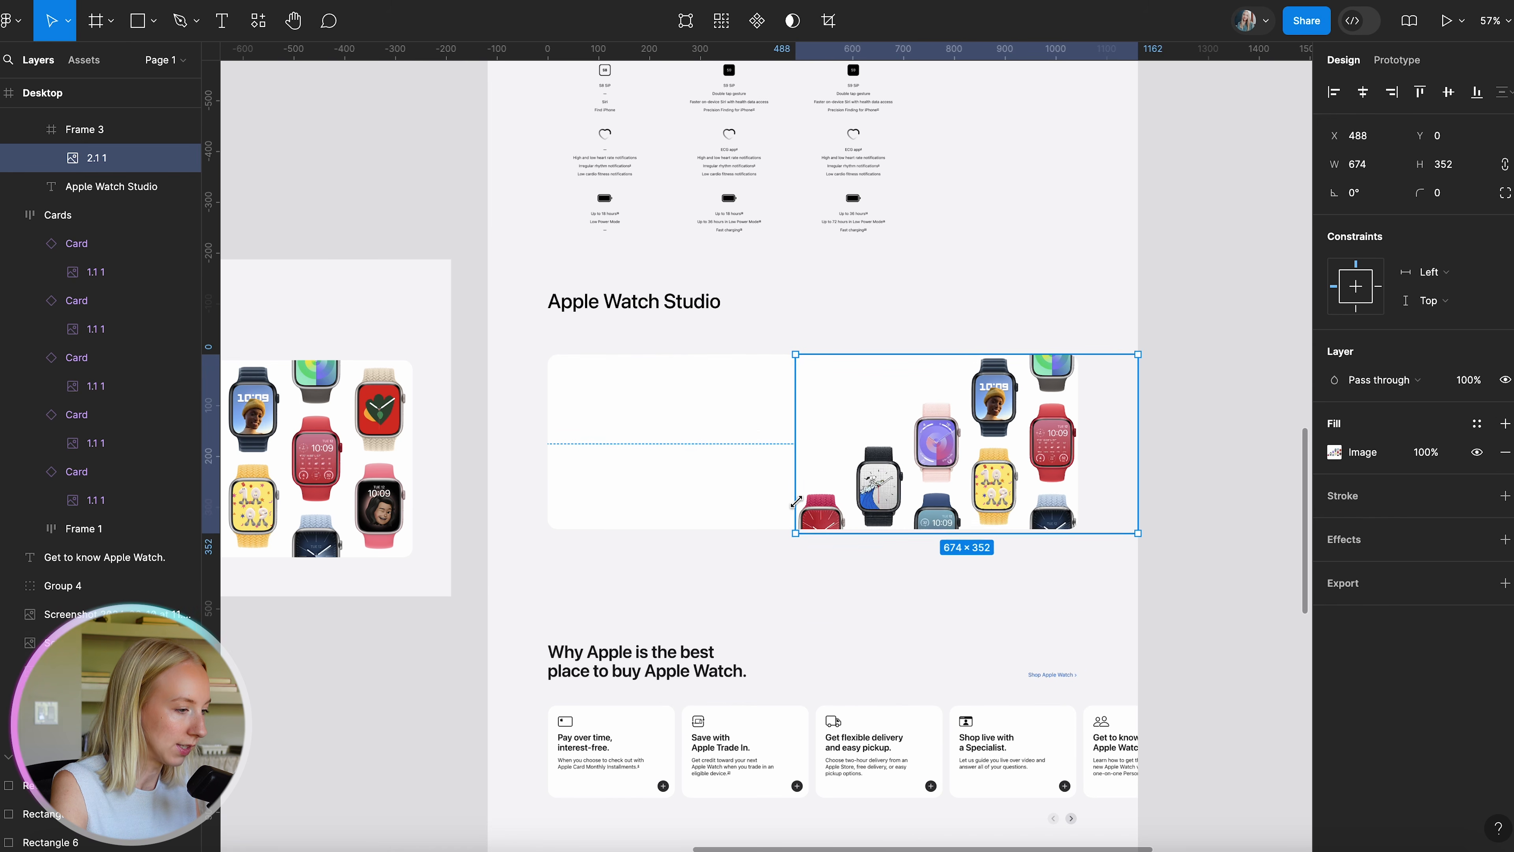
{"action": "left_click_drag", "start_coordinate": [1076, 481], "coordinate": [1014, 474]}
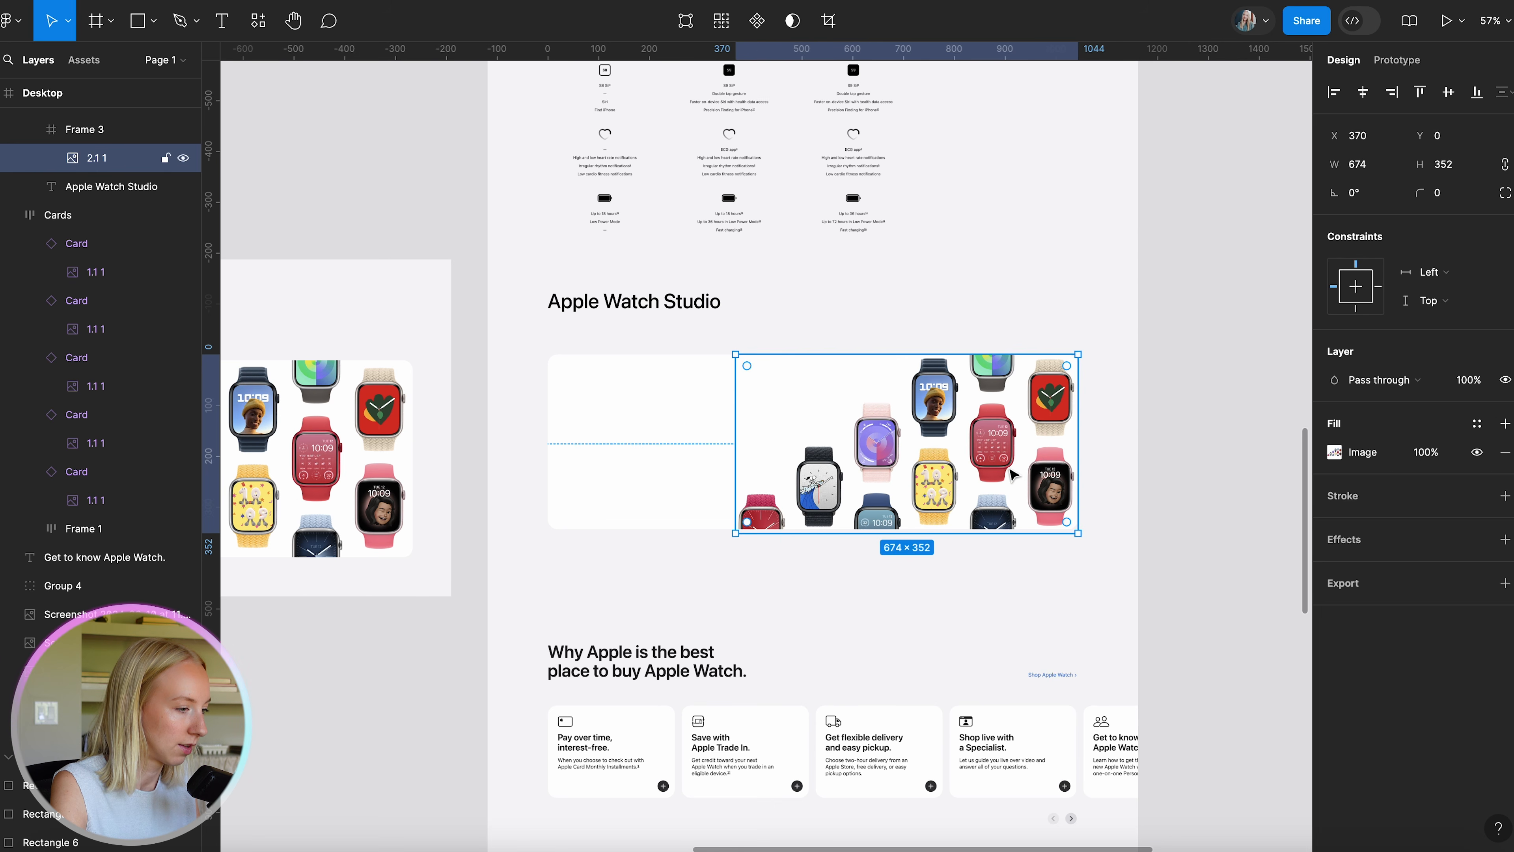
Add the text "Mix. Match. Make it yours." in the empty area of the white frame beside the watch collage.
{"action": "scroll", "coordinate": [876, 552], "scroll_direction": "down", "scroll_amount": 3}
{"action": "left_click", "coordinate": [1205, 522]}
{"action": "scroll", "coordinate": [1205, 523], "scroll_direction": "left", "scroll_amount": 2}
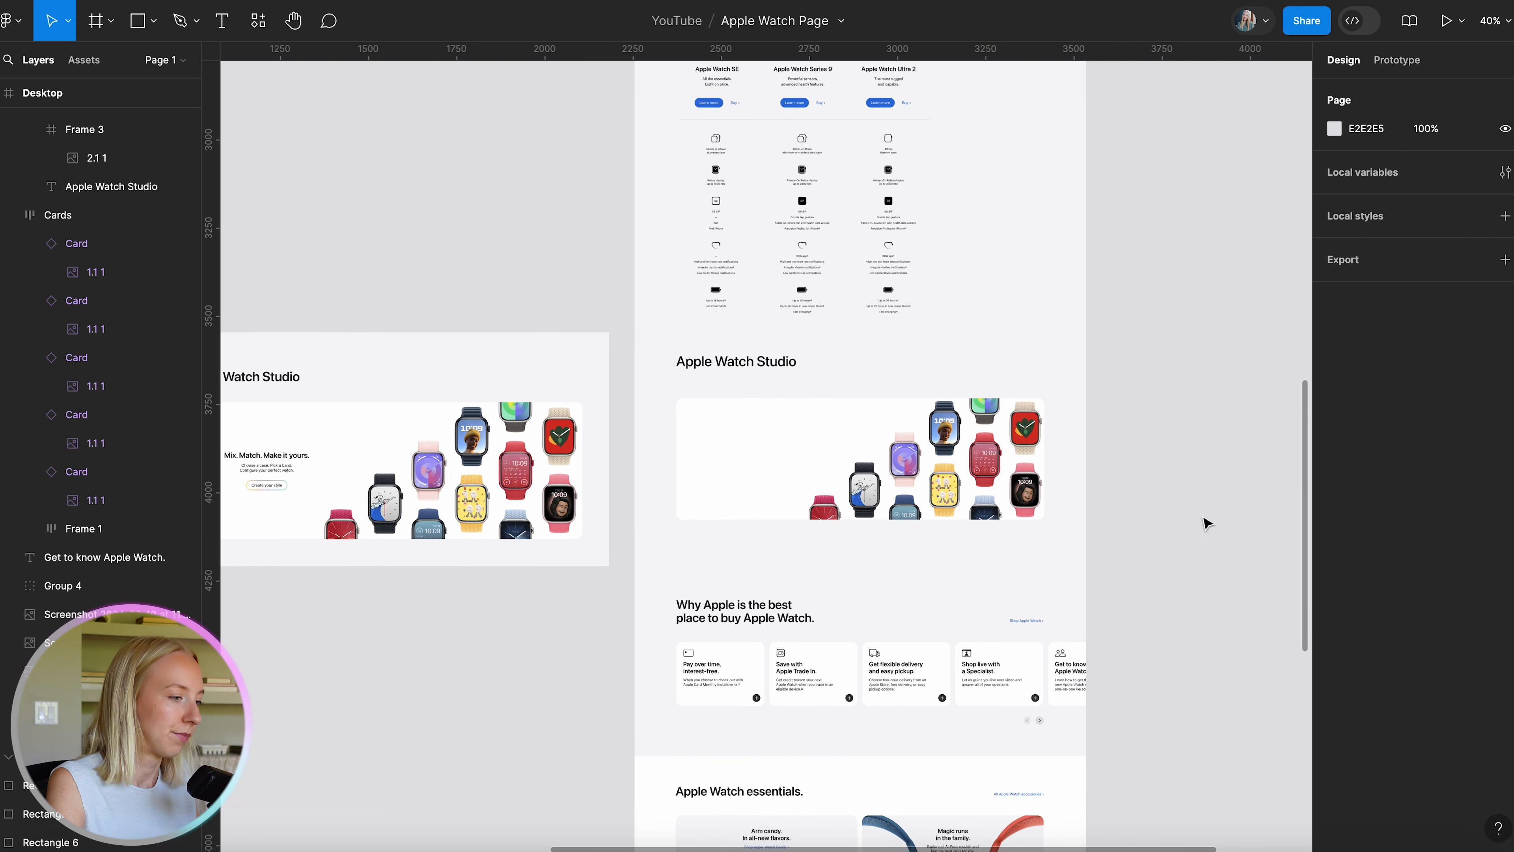
{"action": "scroll", "coordinate": [906, 446], "scroll_direction": "left", "scroll_amount": 2}
{"action": "scroll", "coordinate": [906, 446], "scroll_direction": "up", "scroll_amount": 2}
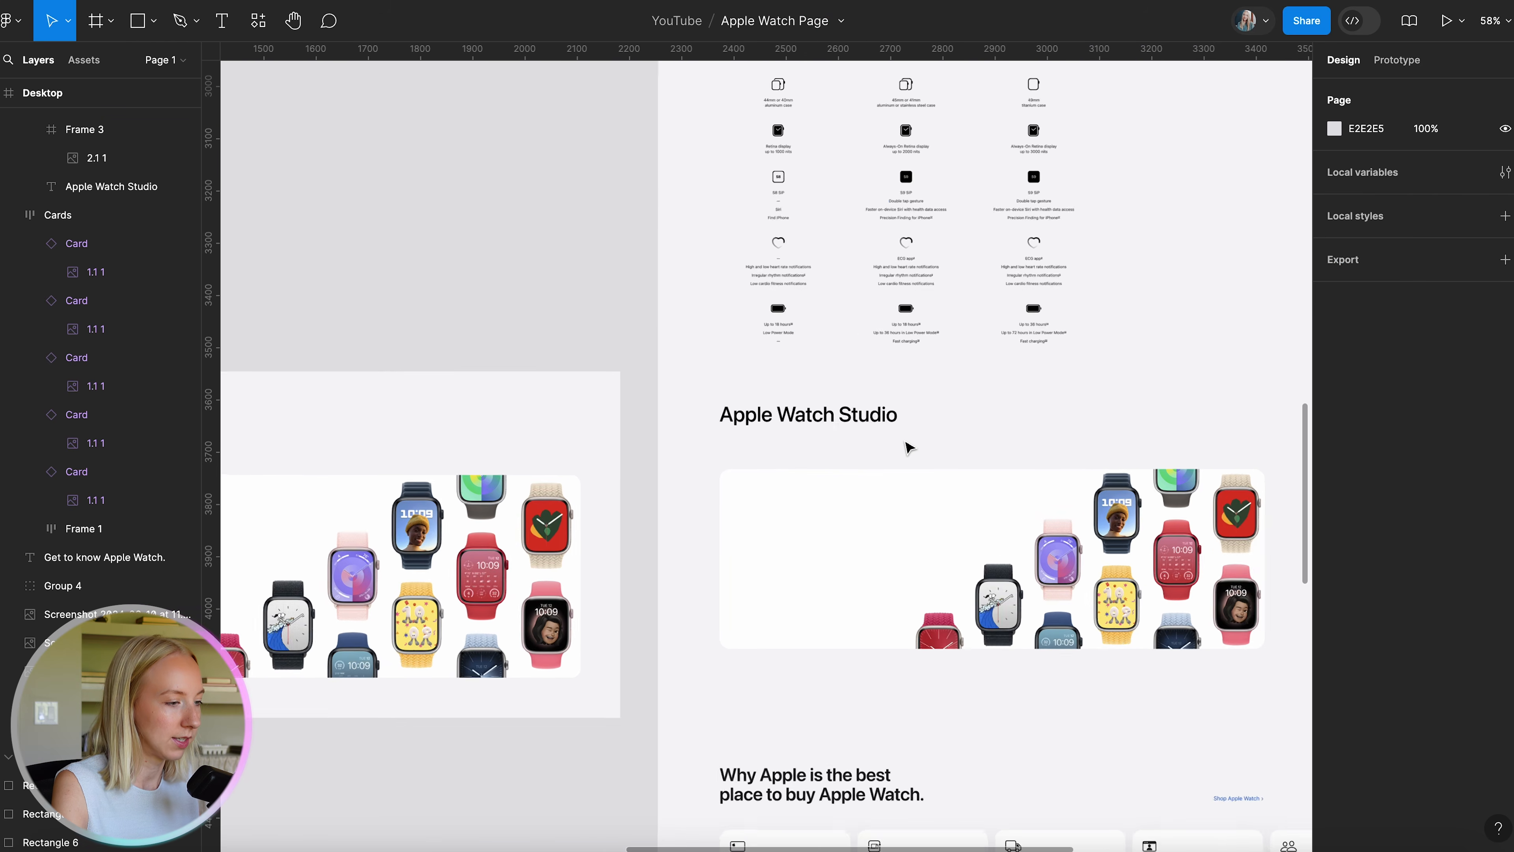
{"action": "scroll", "coordinate": [908, 447], "scroll_direction": "down", "scroll_amount": 2}
{"action": "scroll", "coordinate": [907, 447], "scroll_direction": "right", "scroll_amount": 2}
{"action": "key", "text": "t"}
{"action": "left_click", "coordinate": [844, 466]}
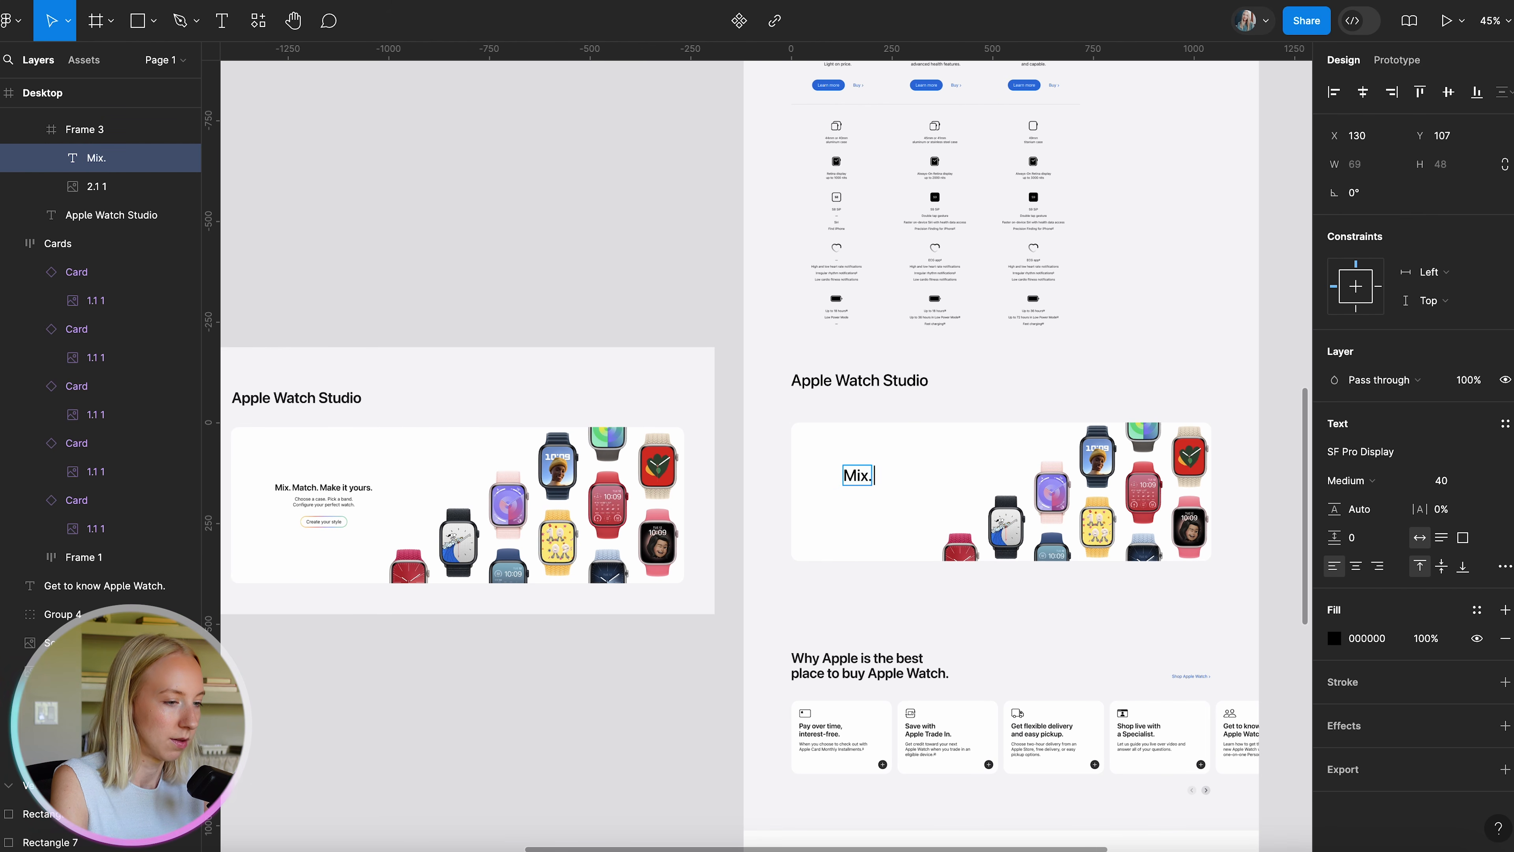
{"action": "type", "text": "Match. Make it yours."}
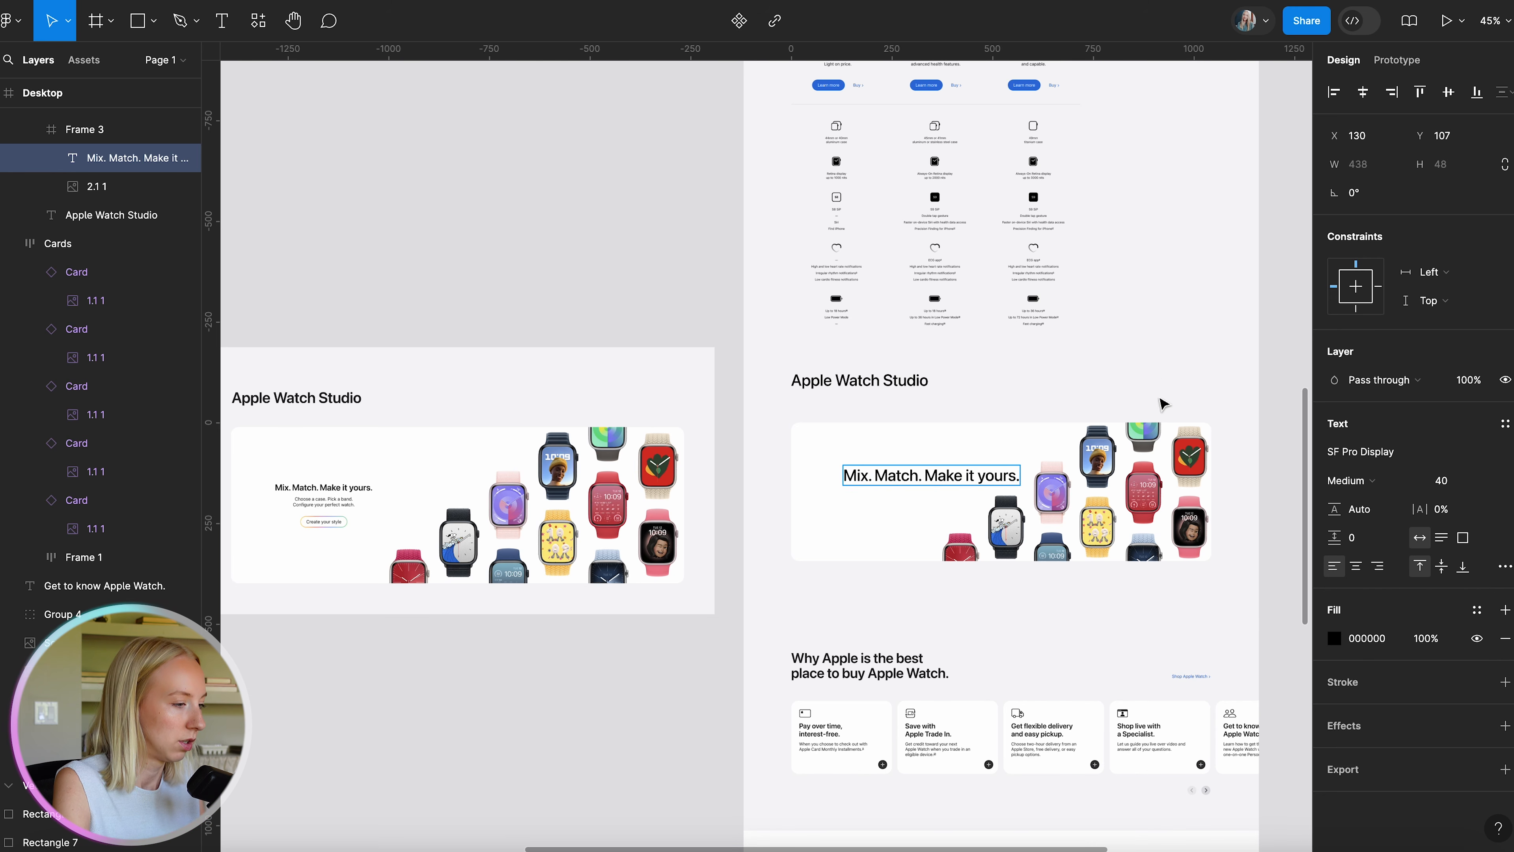
Set the "Mix. Match. Make it yours." headline to font size 20 and move it to X 127, Y 130.
{"action": "key", "text": "Escape"}
{"action": "left_click", "coordinate": [1457, 484]}
{"action": "type", "text": "18"}
{"action": "key", "text": "Return"}
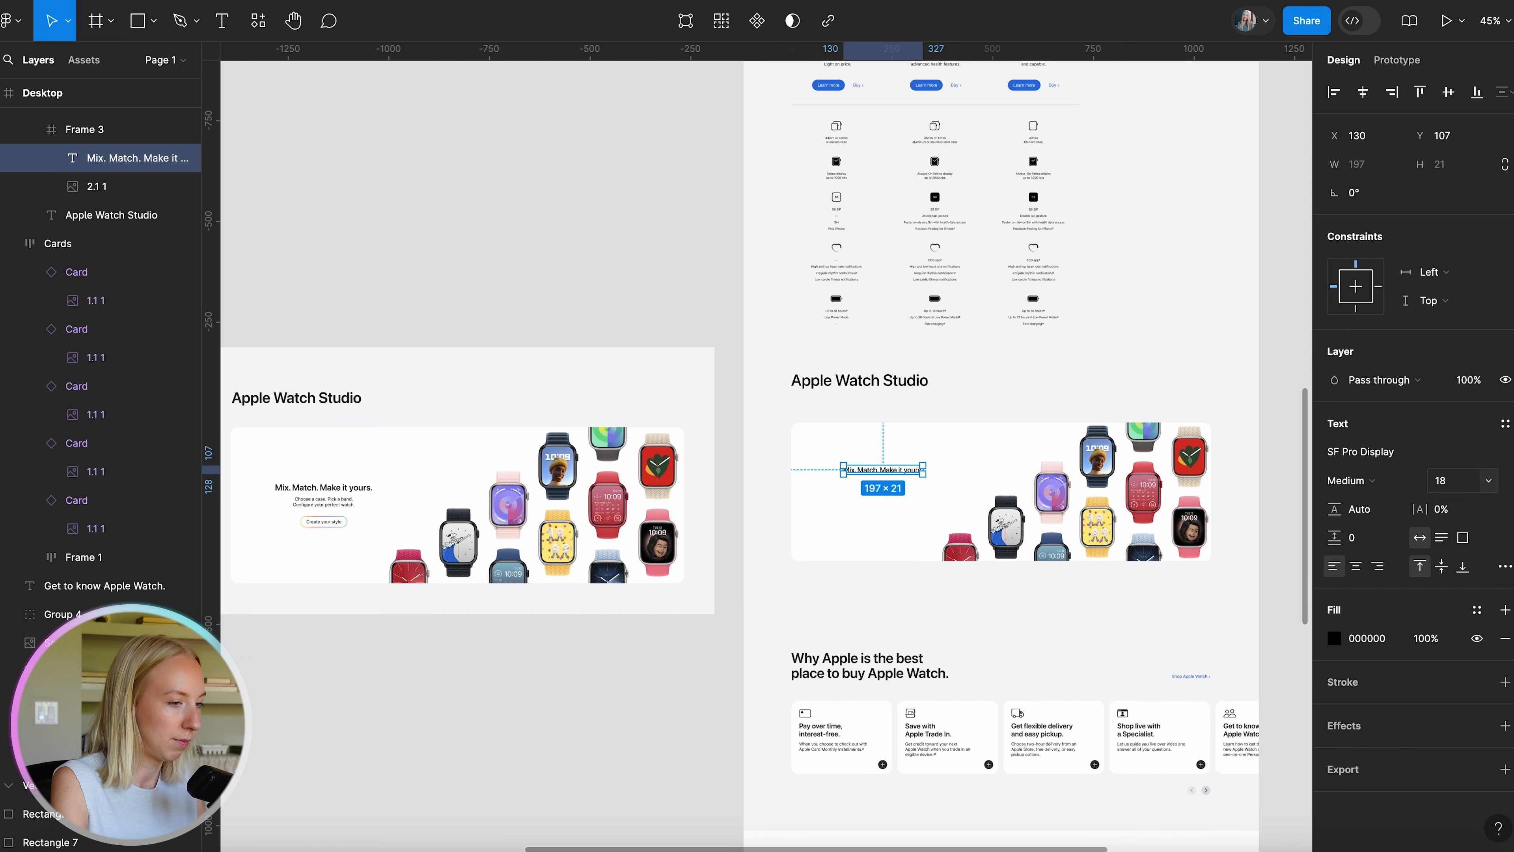
{"action": "left_click", "coordinate": [1452, 483]}
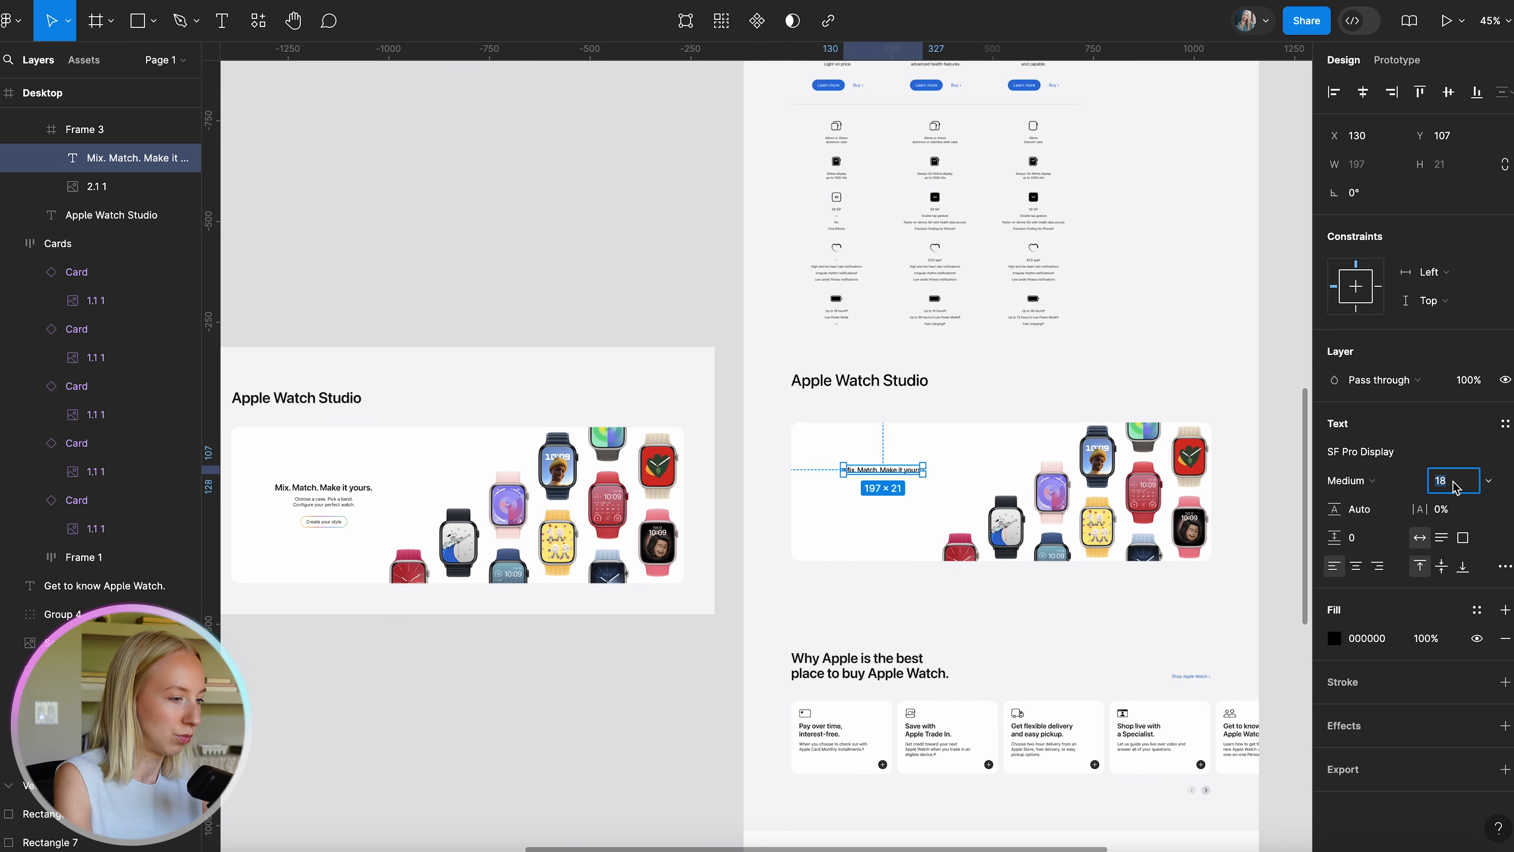
{"action": "type", "text": "20"}
{"action": "key", "text": "Return"}
{"action": "scroll", "coordinate": [996, 411], "scroll_direction": "up", "scroll_amount": 3}
{"action": "left_click_drag", "start_coordinate": [860, 517], "coordinate": [859, 526]}
{"action": "scroll", "coordinate": [859, 526], "scroll_direction": "down", "scroll_amount": 3}
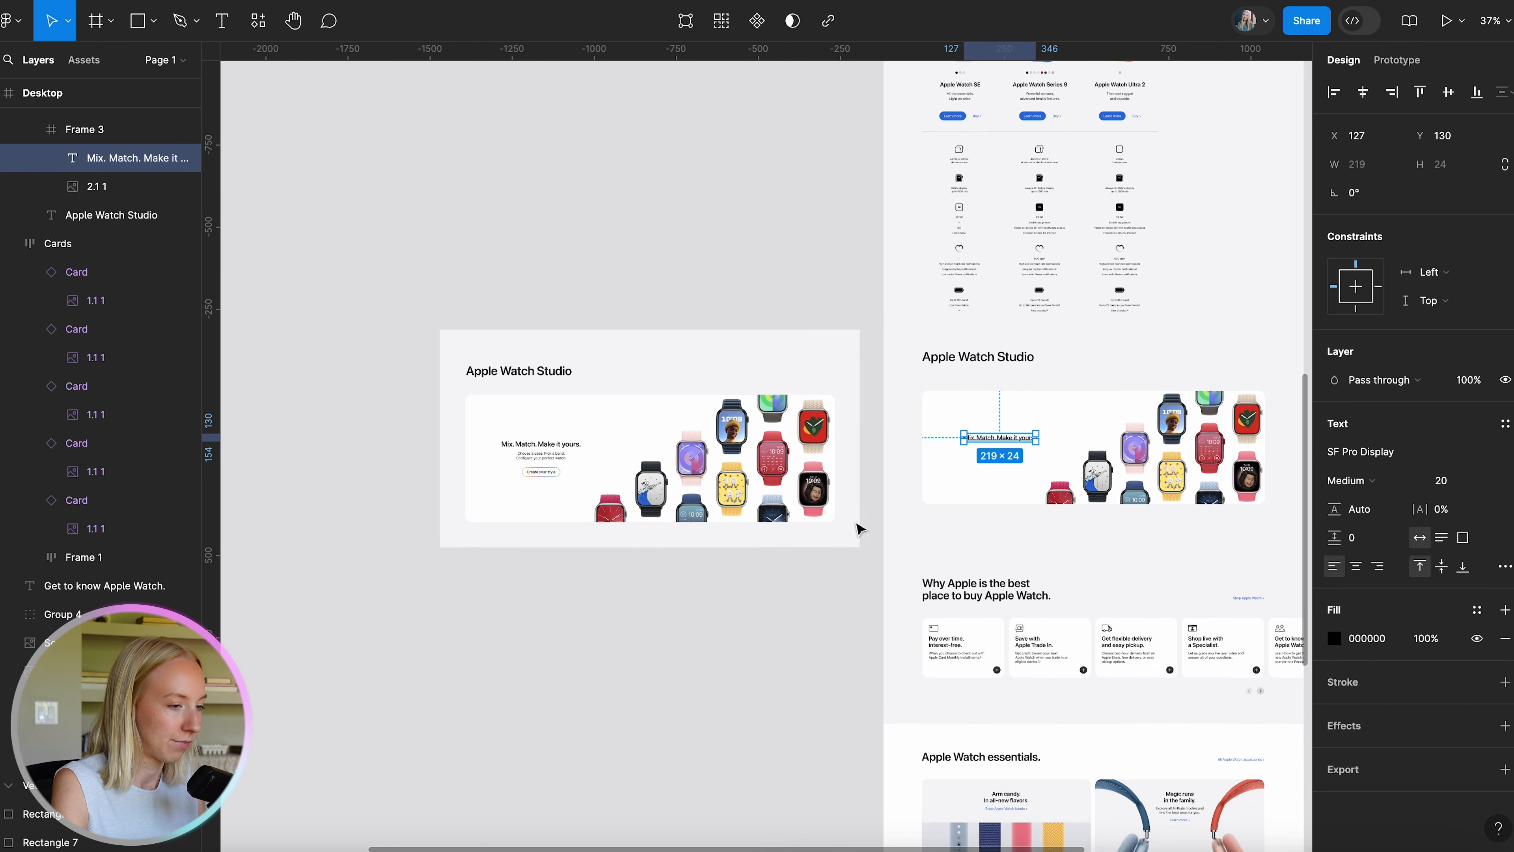
Duplicate the headline below itself at Y 172 and change the copy to "Choose a case. Pick a band." and "Configure your perfect watch." on two lines.
{"action": "scroll", "coordinate": [524, 474], "scroll_direction": "up", "scroll_amount": 6}
{"action": "scroll", "coordinate": [524, 475], "scroll_direction": "right", "scroll_amount": 8}
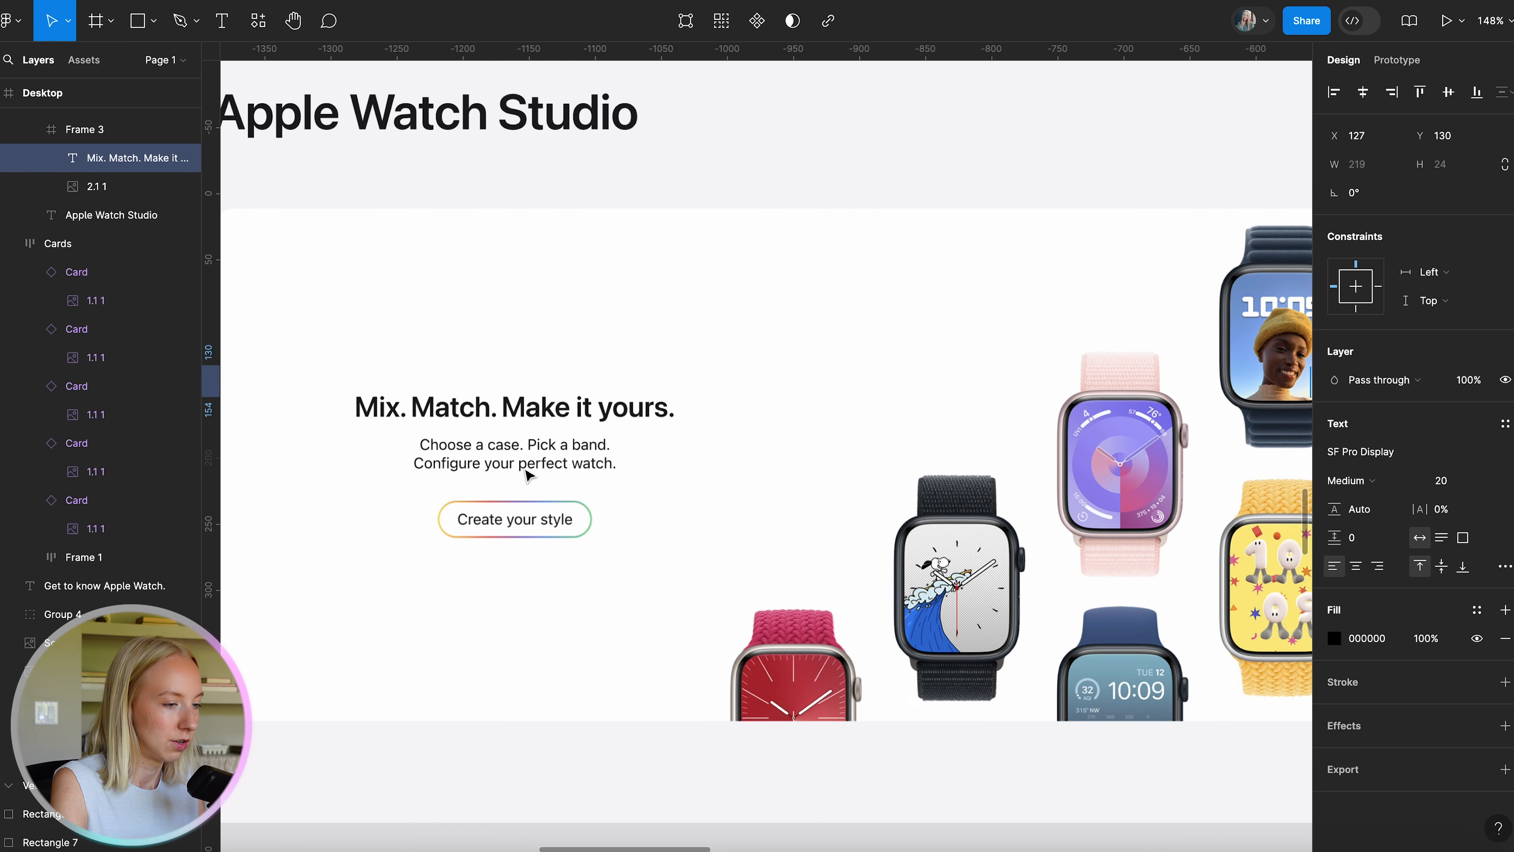
{"action": "scroll", "coordinate": [746, 408], "scroll_direction": "down", "scroll_amount": 5}
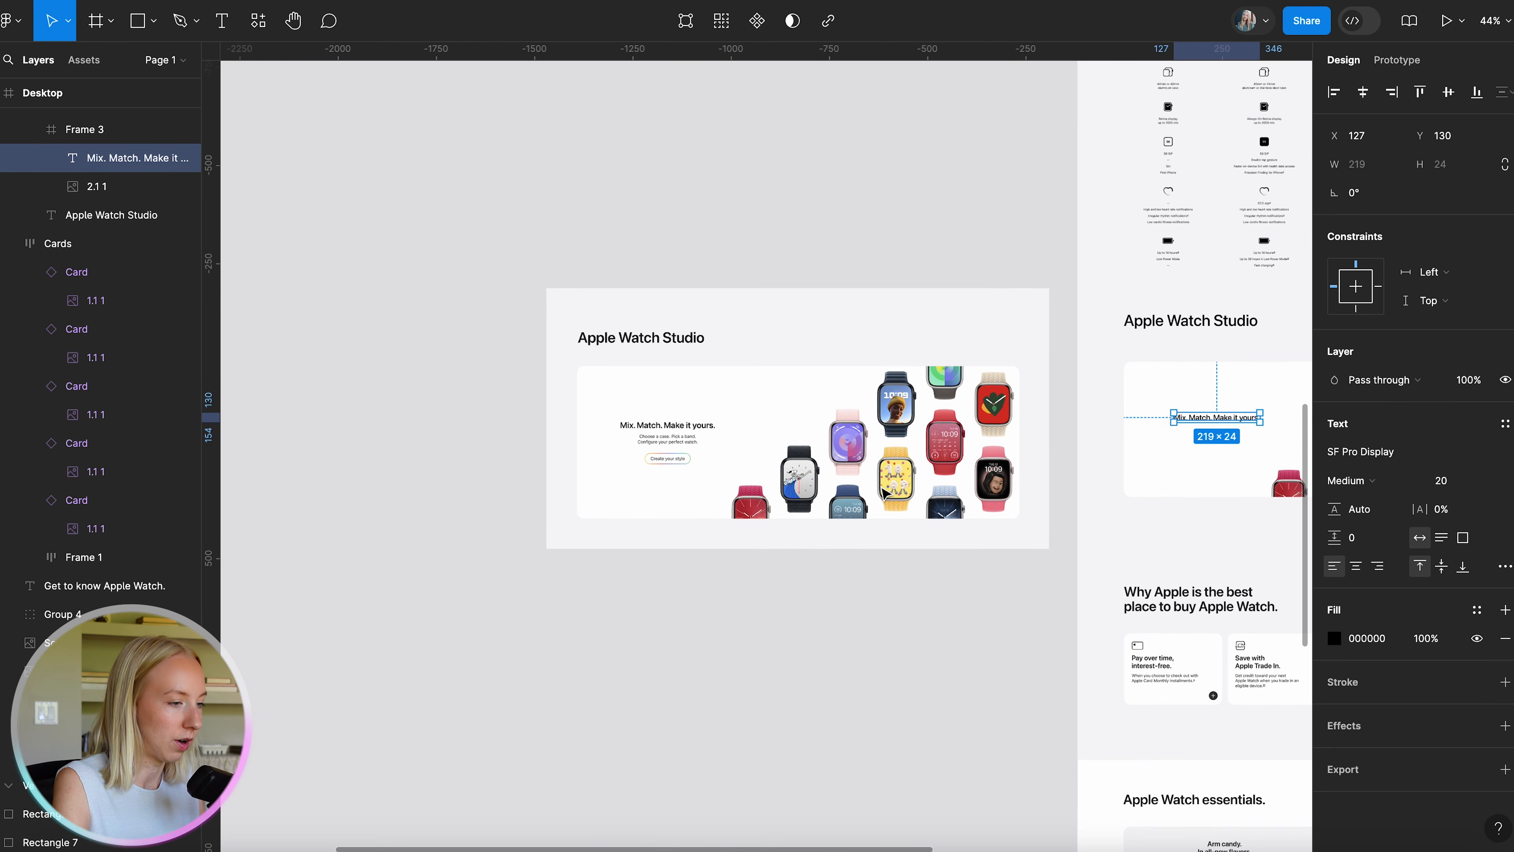
{"action": "scroll", "coordinate": [1137, 356], "scroll_direction": "up", "scroll_amount": 4}
{"action": "left_click_drag", "start_coordinate": [1138, 356], "coordinate": [1137, 380]}
{"action": "key", "text": "Return"}
{"action": "type", "text": "Choose a case. Pick a ban"}
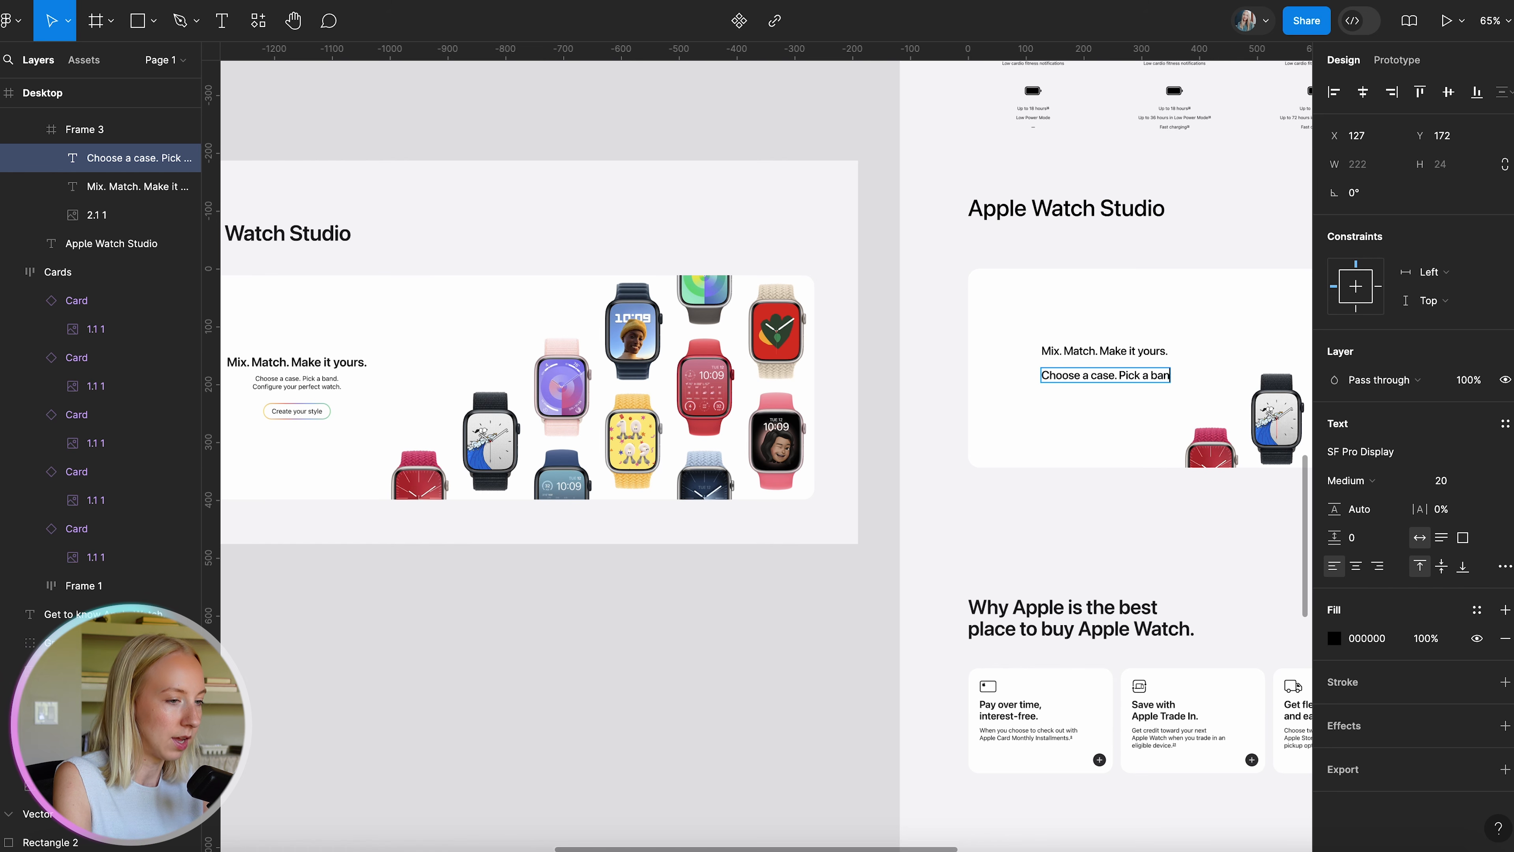
{"action": "type", "text": "d."}
{"action": "key", "text": "Return"}
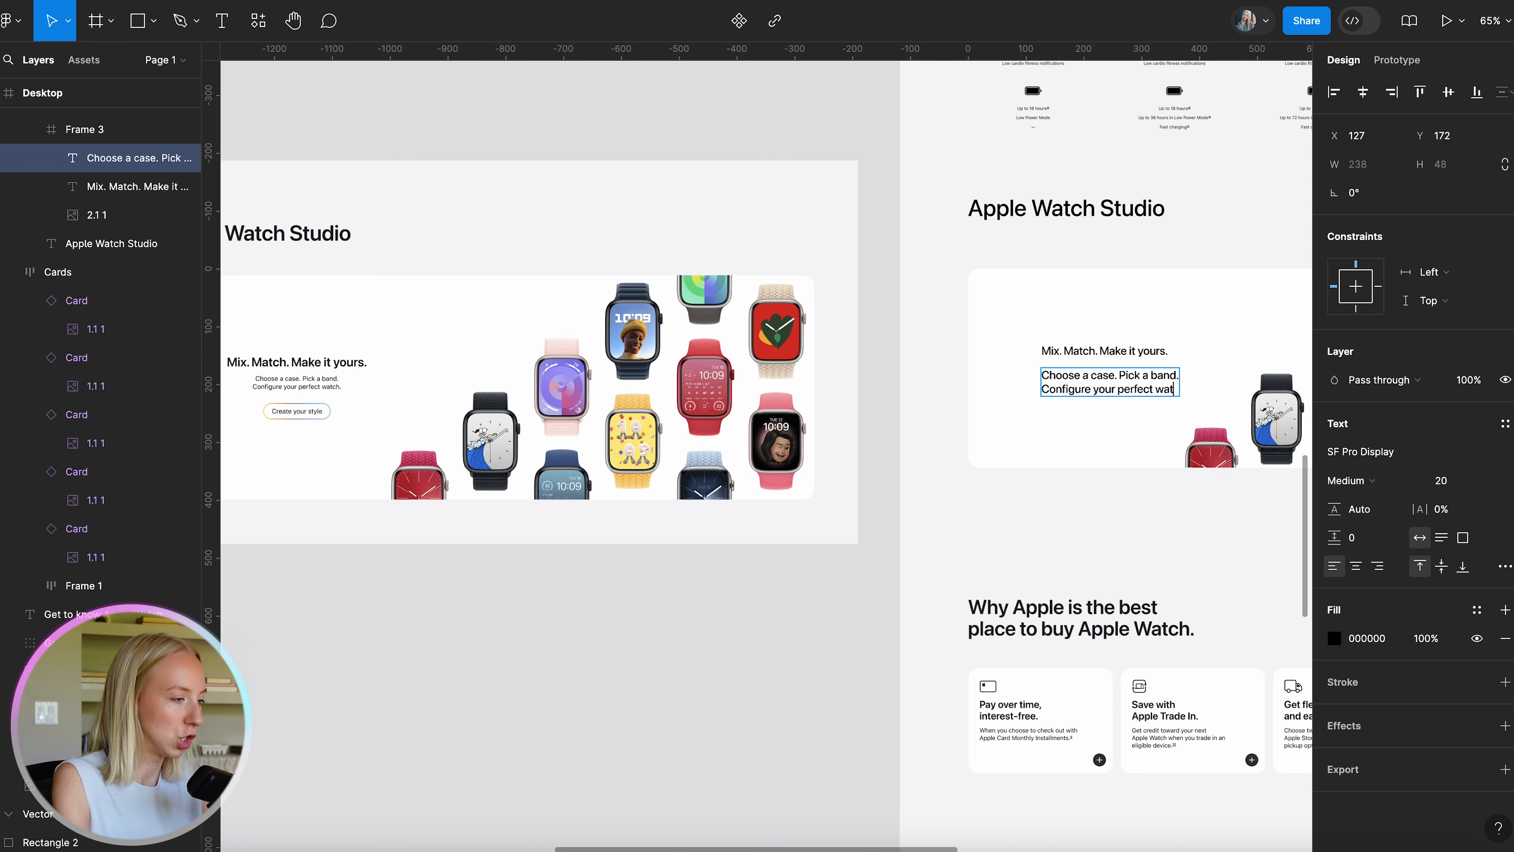
Centre-align the text of the two-line description and the headline.
{"action": "left_click", "coordinate": [1357, 574]}
{"action": "left_click", "coordinate": [1147, 350]}
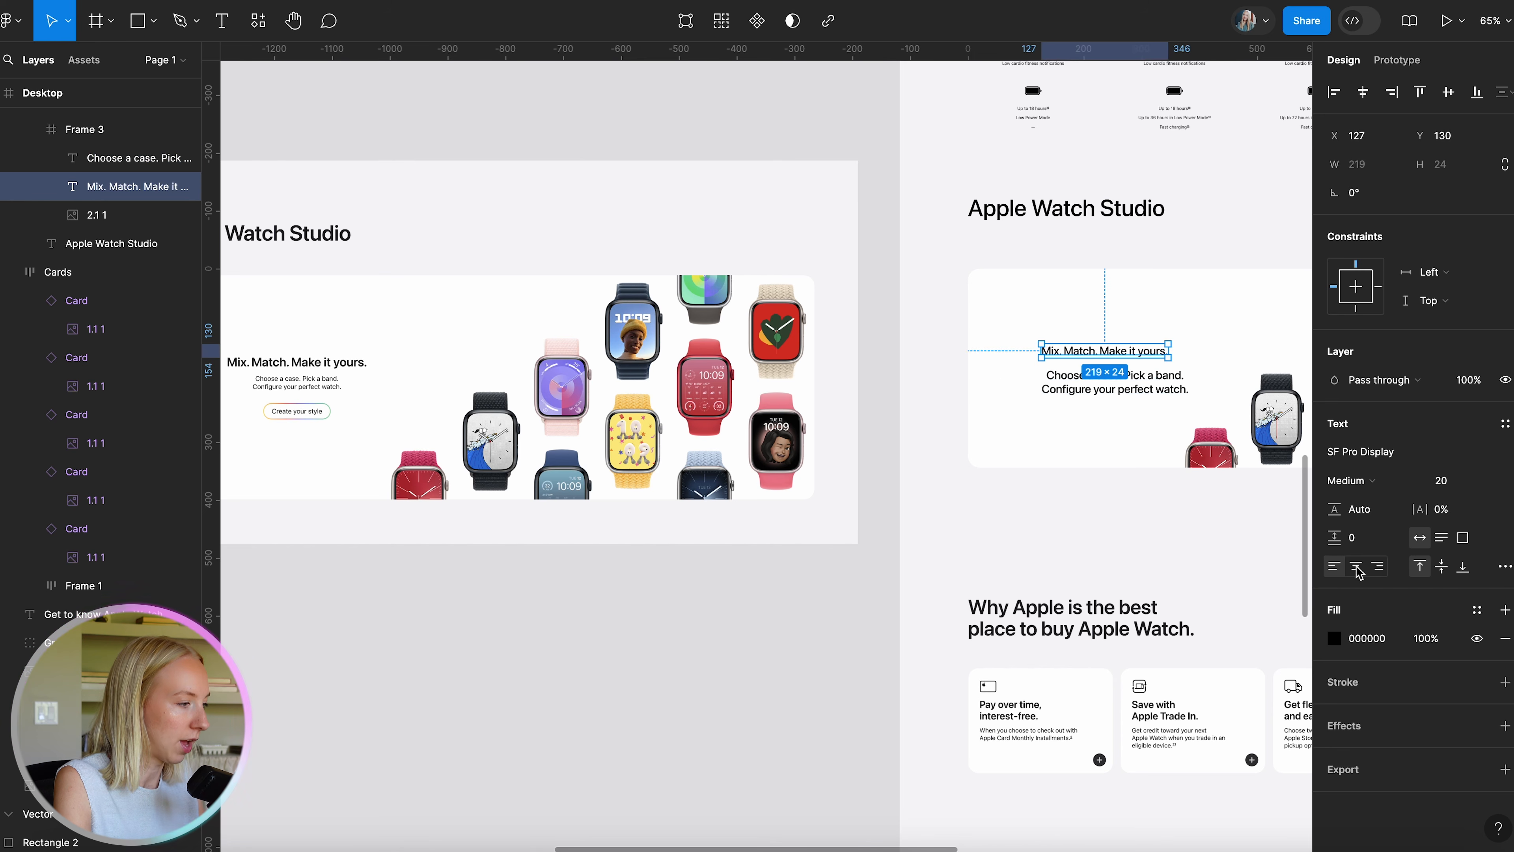
{"action": "left_click", "coordinate": [1089, 497]}
Set the two-line description to font size 16 and Regular weight.
{"action": "left_click", "coordinate": [1076, 388]}
{"action": "left_click", "coordinate": [1454, 482]}
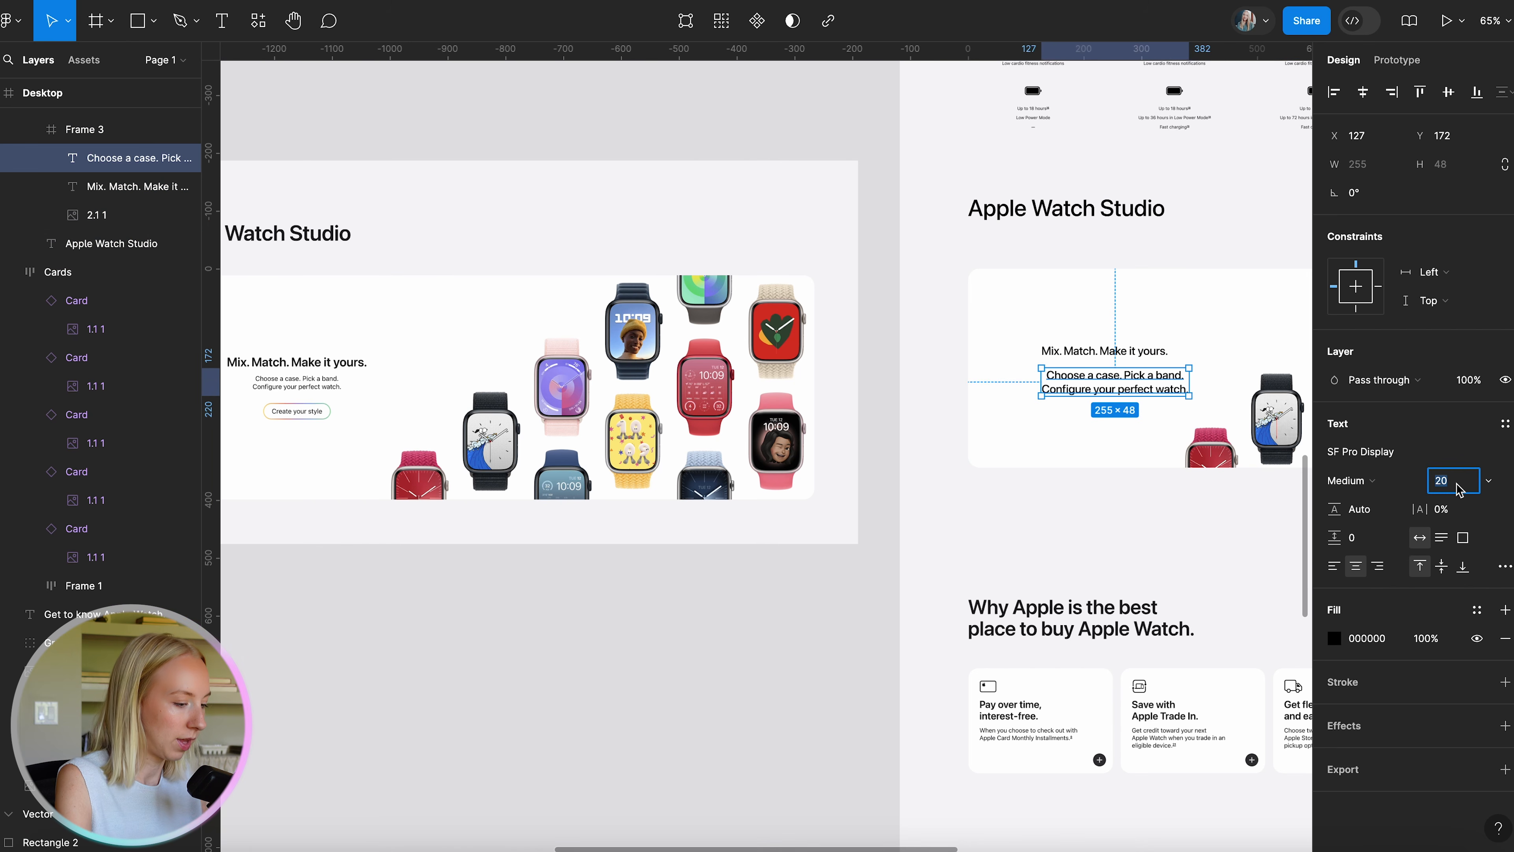
{"action": "type", "text": "16"}
{"action": "key", "text": "Return"}
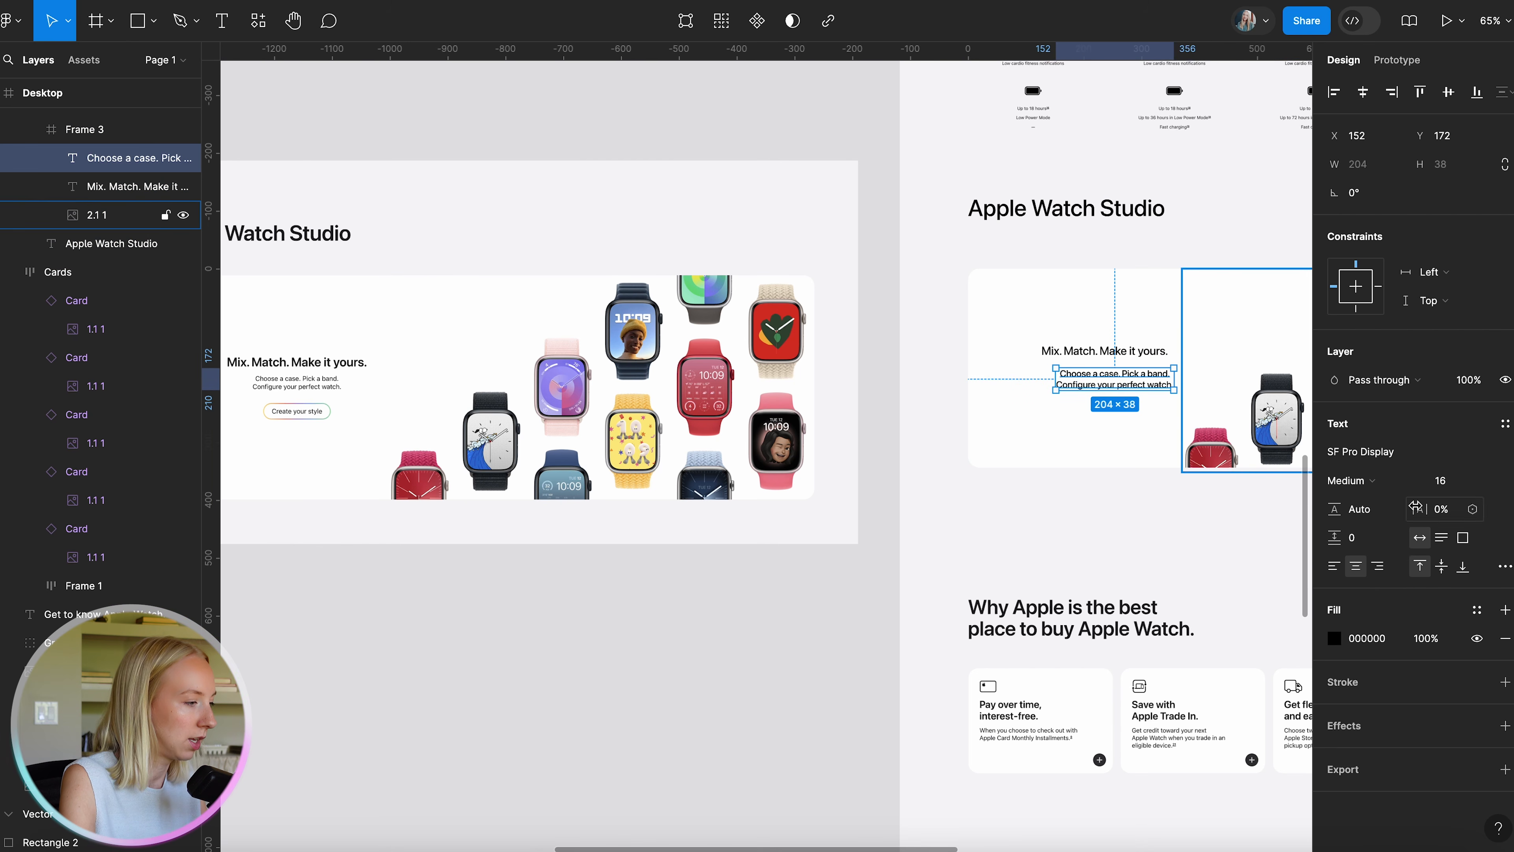
{"action": "left_click", "coordinate": [1350, 480]}
{"action": "left_click", "coordinate": [1347, 457]}
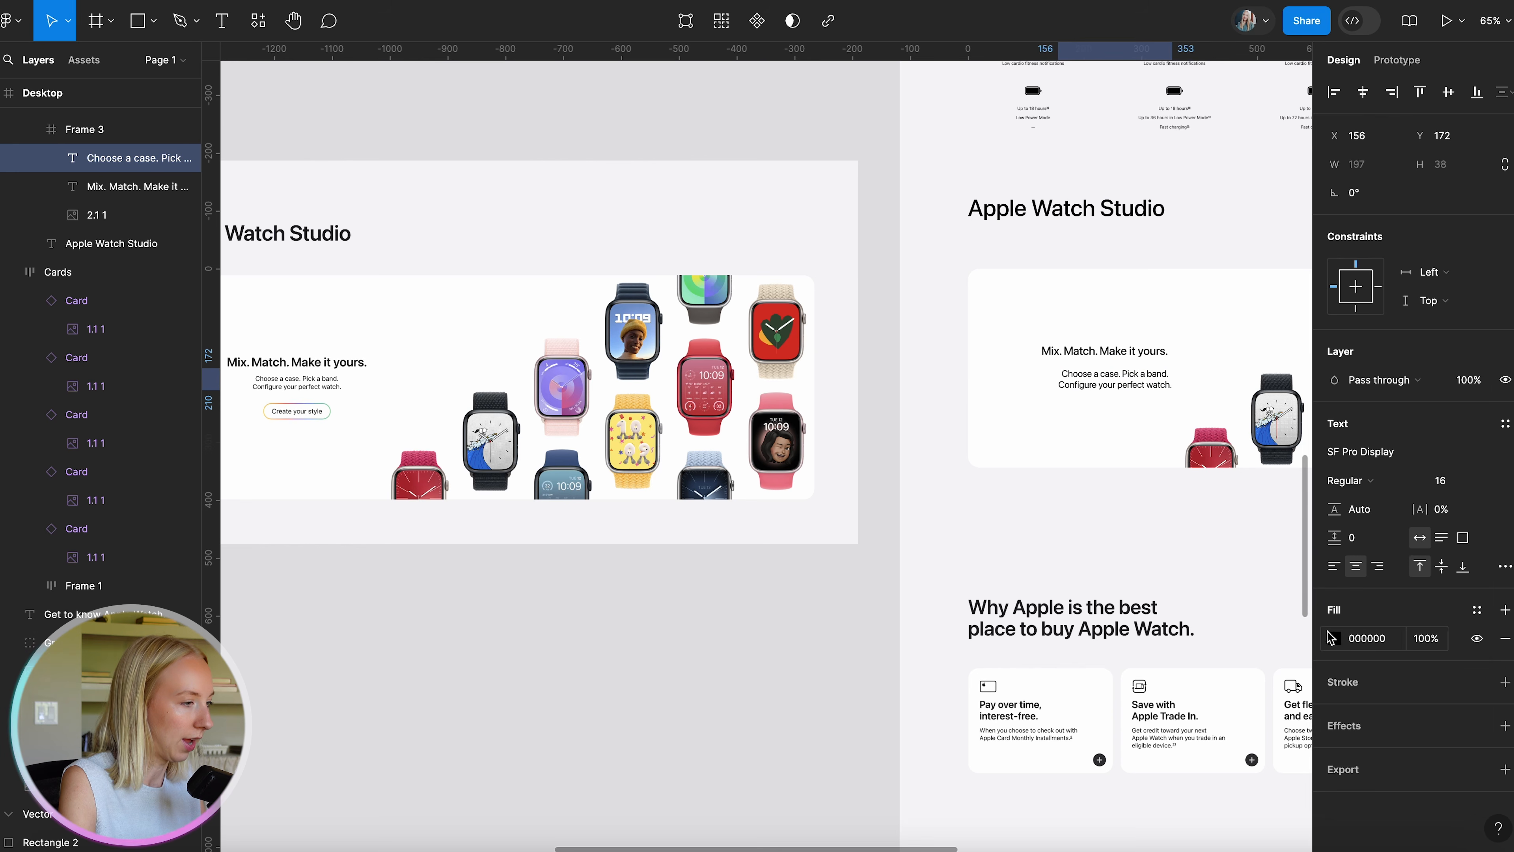
Check the reference's text block and move the description to X 138, Y 172 so it is centred under the headline.
{"action": "scroll", "coordinate": [1016, 334], "scroll_direction": "down", "scroll_amount": 5}
{"action": "scroll", "coordinate": [467, 466], "scroll_direction": "up", "scroll_amount": 10}
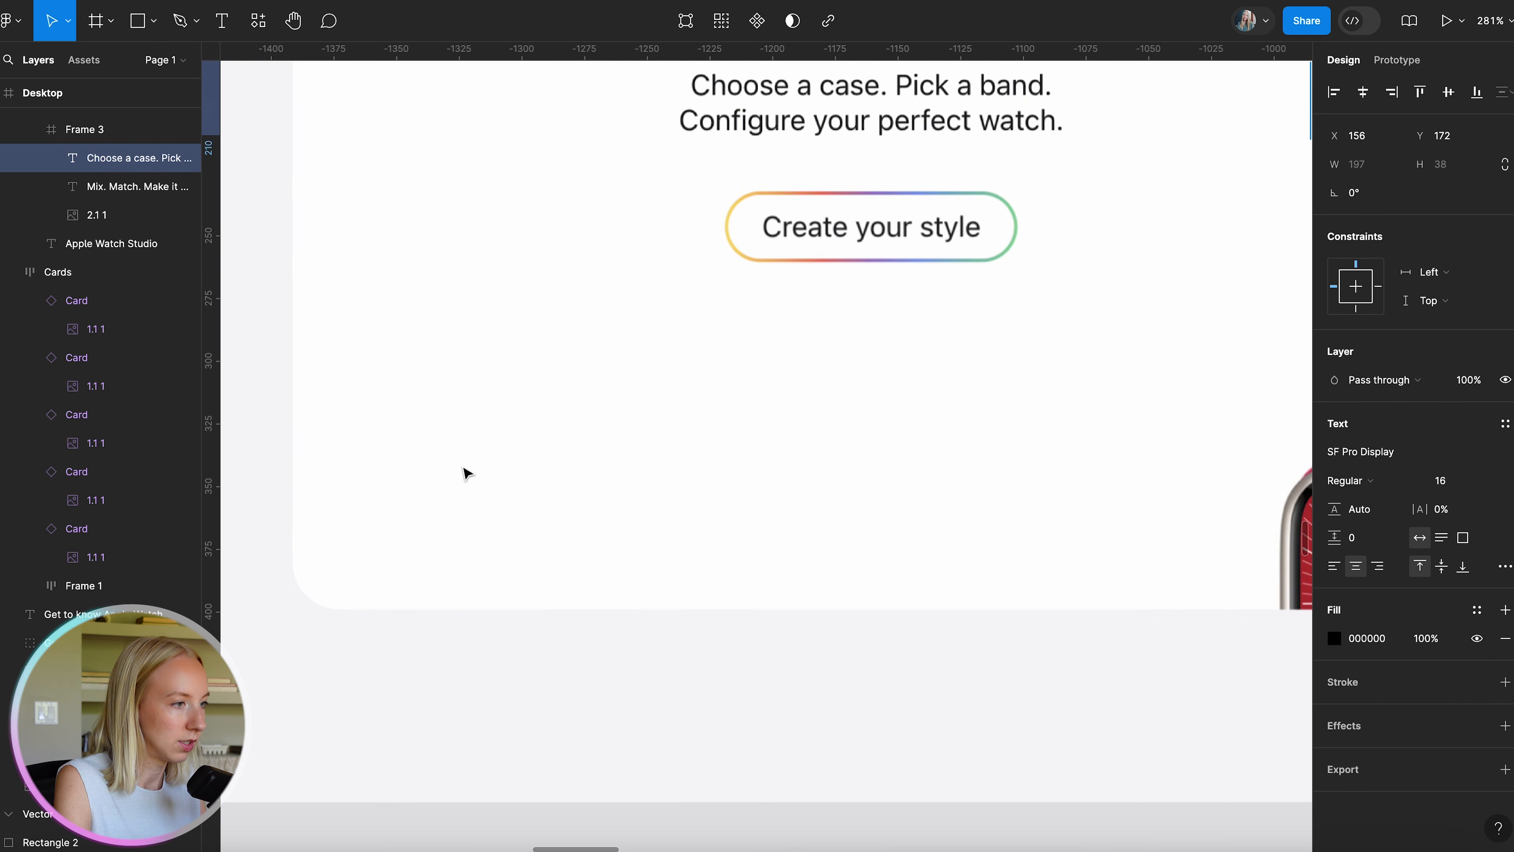
{"action": "scroll", "coordinate": [464, 474], "scroll_direction": "down", "scroll_amount": 8}
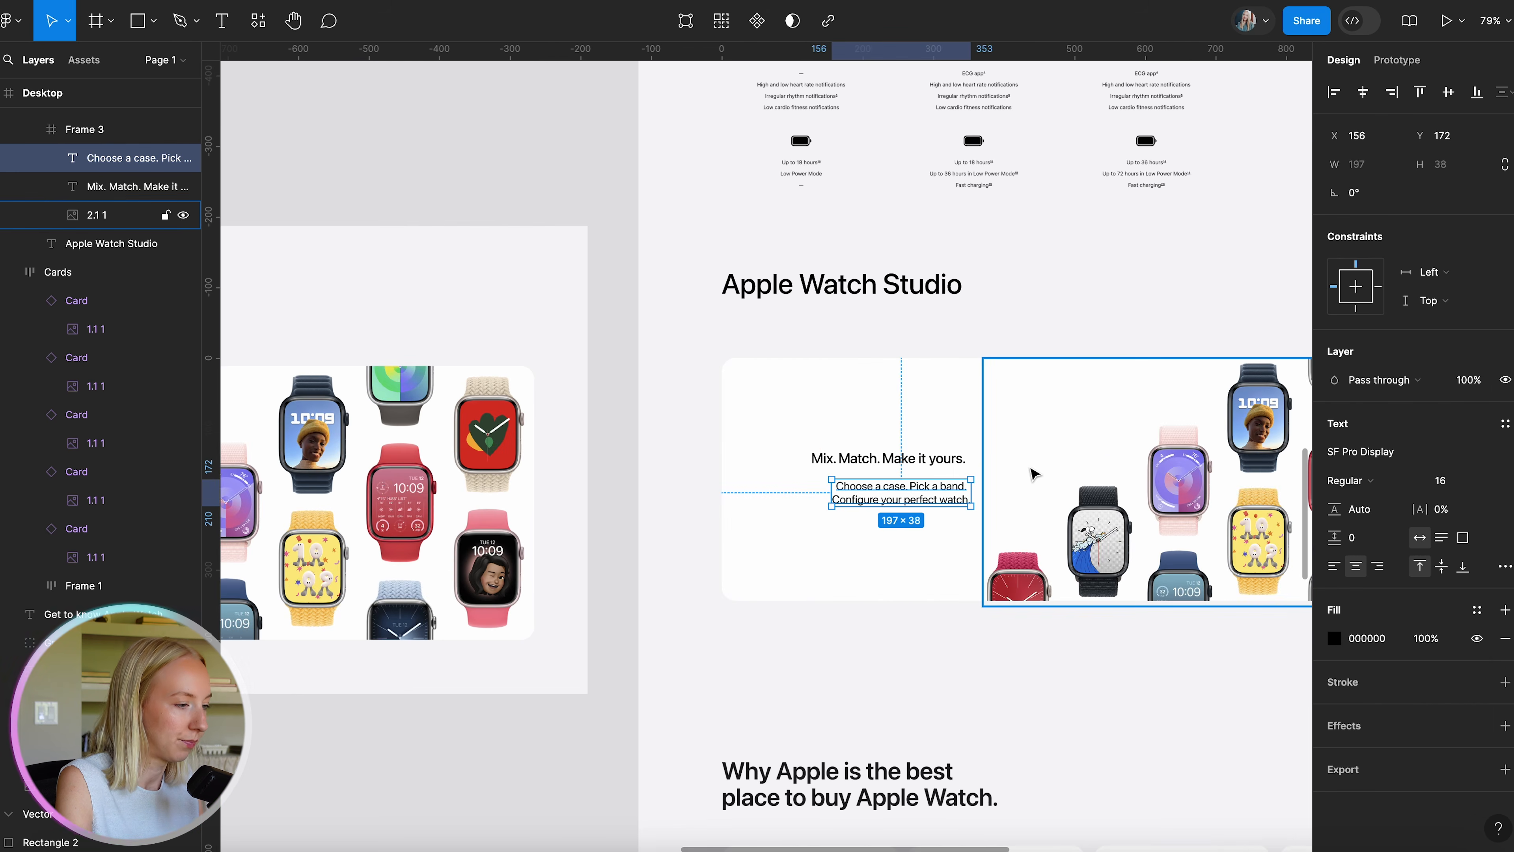
{"action": "scroll", "coordinate": [1034, 473], "scroll_direction": "up", "scroll_amount": 3}
{"action": "mouse_move", "coordinate": [865, 501]}
{"action": "left_mouse_down"}
{"action": "mouse_move", "coordinate": [838, 494]}
{"action": "mouse_move", "coordinate": [841, 508]}
{"action": "left_mouse_up"}
{"action": "scroll", "coordinate": [840, 507], "scroll_direction": "down", "scroll_amount": 6}
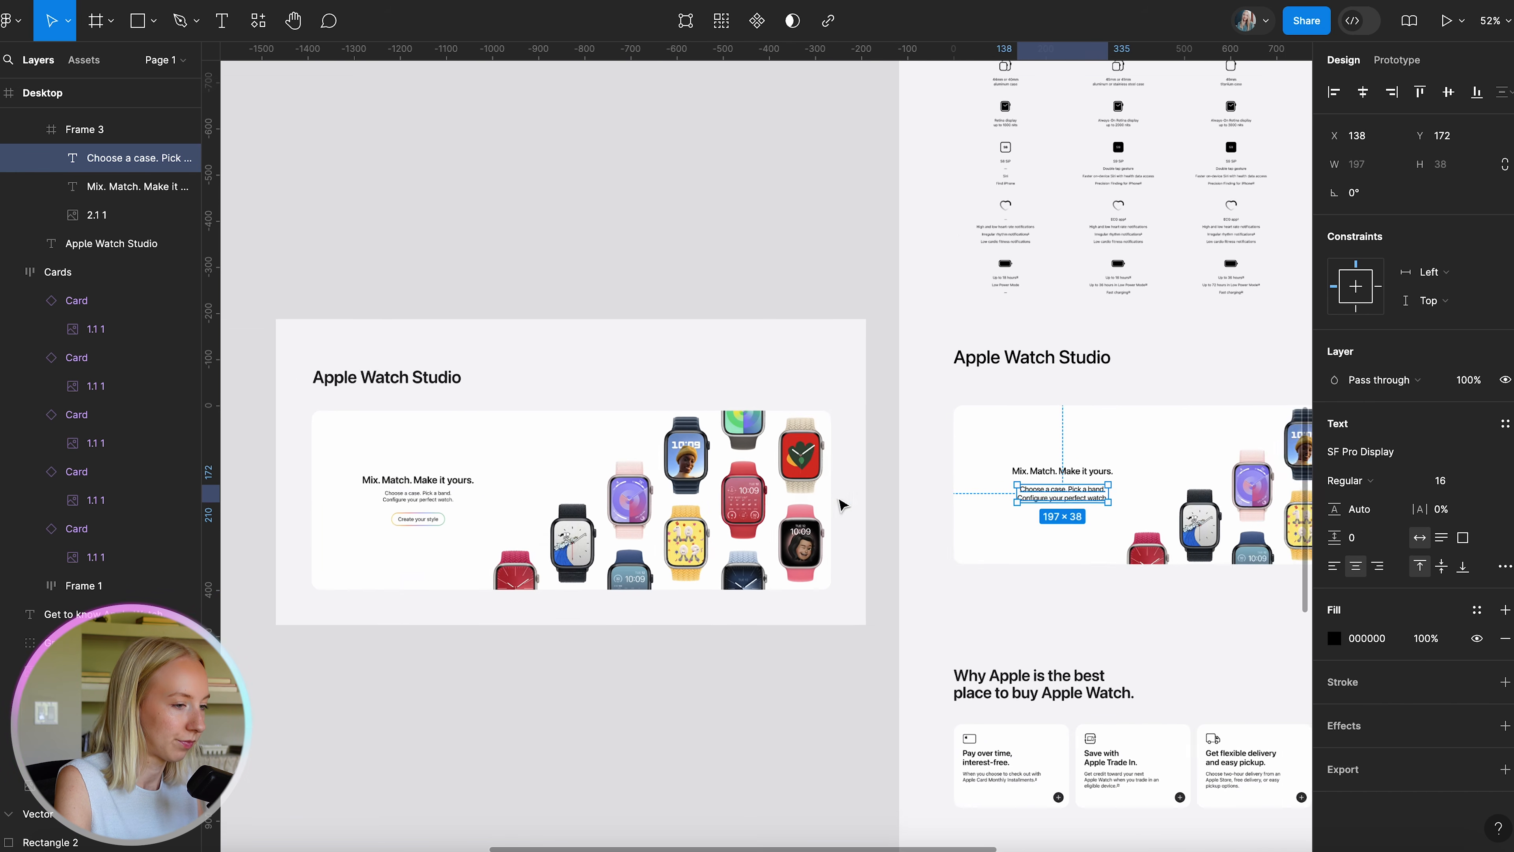
Make the "Mix. Match. Make it yours." headline Semibold at font size 24 and compare the section with the reference.
{"action": "scroll", "coordinate": [996, 468], "scroll_direction": "up", "scroll_amount": 3}
{"action": "scroll", "coordinate": [1000, 467], "scroll_direction": "down", "scroll_amount": 3}
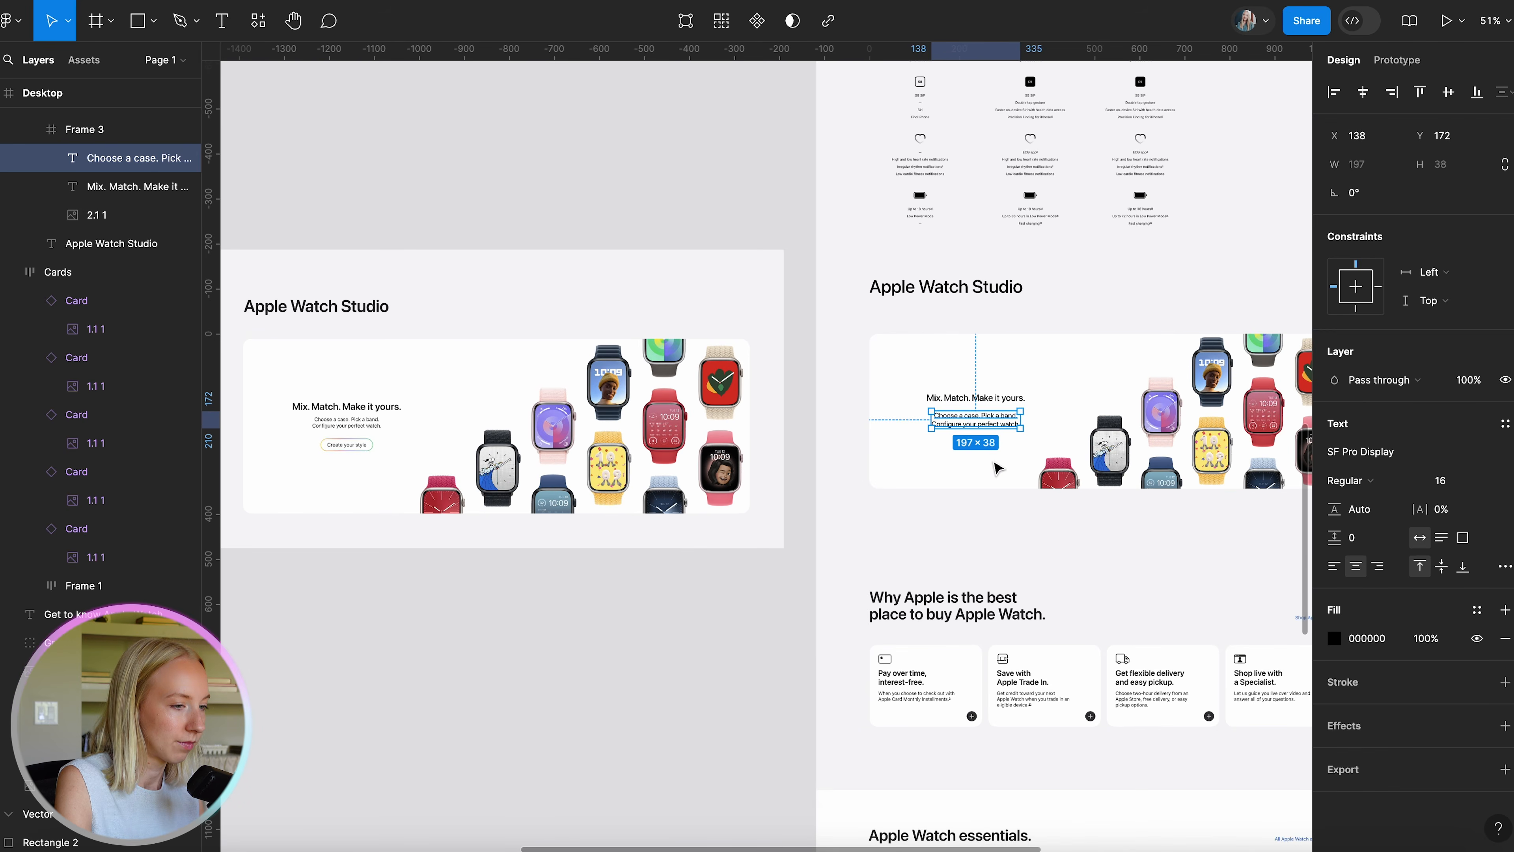
{"action": "scroll", "coordinate": [1001, 429], "scroll_direction": "up", "scroll_amount": 3}
{"action": "left_click", "coordinate": [987, 422]}
{"action": "left_click", "coordinate": [1356, 480]}
{"action": "left_click", "coordinate": [1381, 501]}
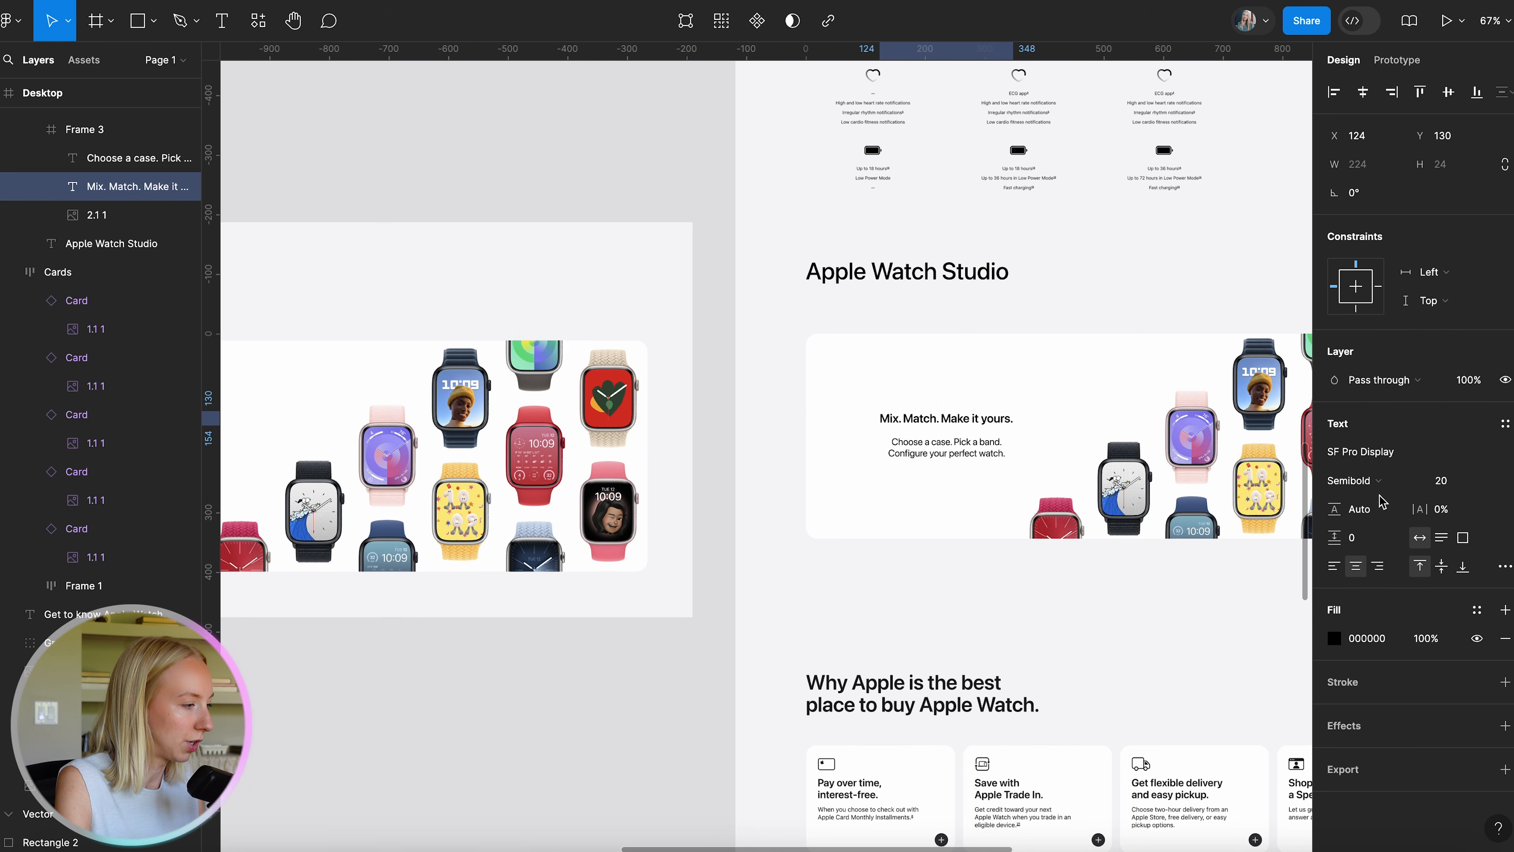
{"action": "left_click", "coordinate": [1461, 480]}
{"action": "type", "text": "24"}
{"action": "key", "text": "Return"}
{"action": "left_click", "coordinate": [933, 610]}
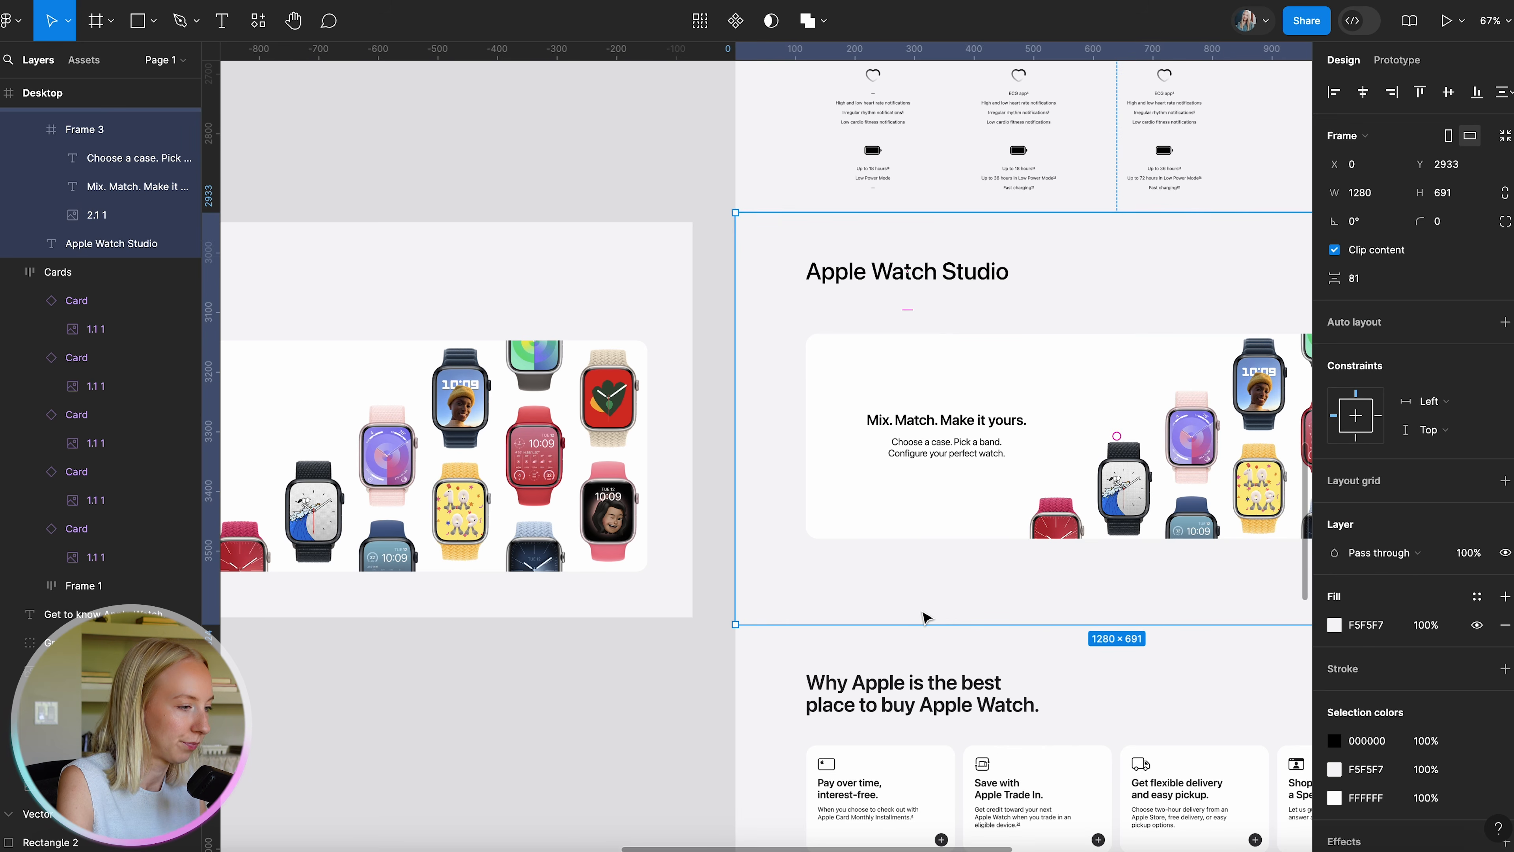
{"action": "scroll", "coordinate": [925, 614], "scroll_direction": "down", "scroll_amount": 4}
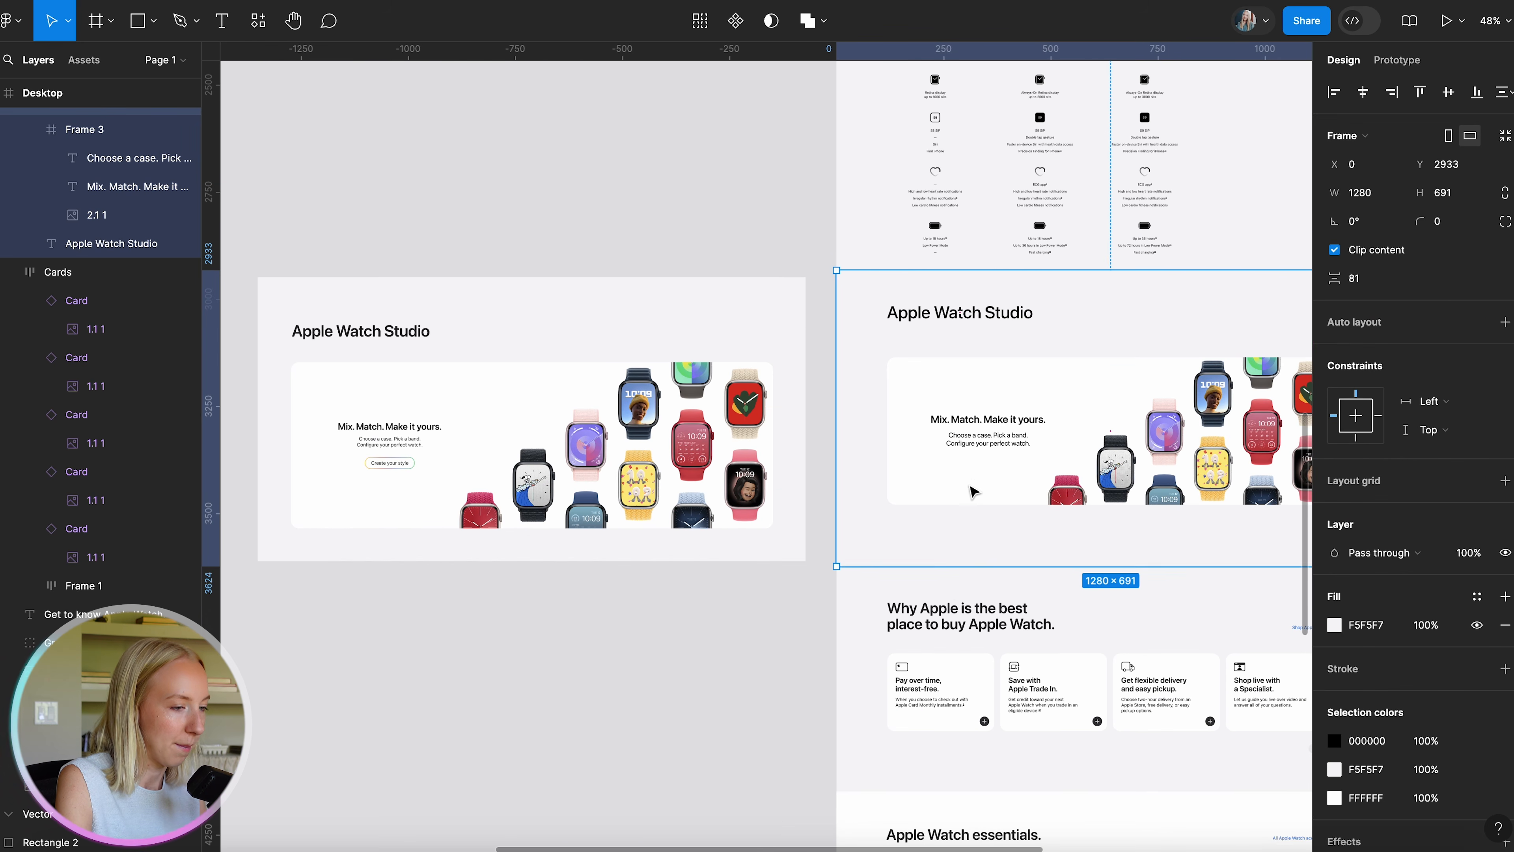
{"action": "scroll", "coordinate": [969, 483], "scroll_direction": "up", "scroll_amount": 2}
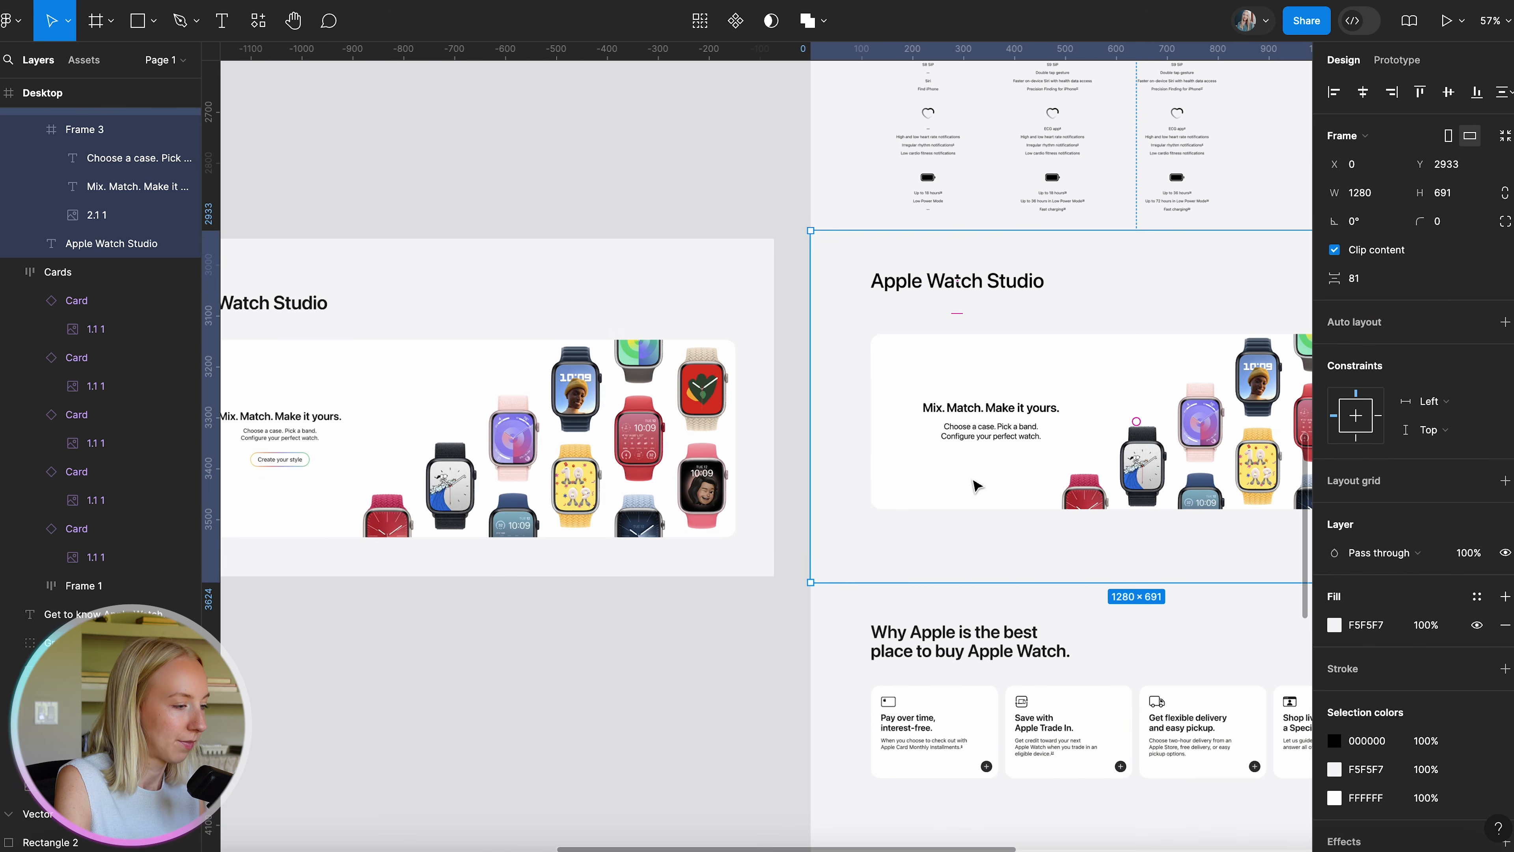
Set the "Choose a case. Pick a band. Configure your perfect watch." text to font size 15 and Light weight.
{"action": "left_click", "coordinate": [1006, 440]}
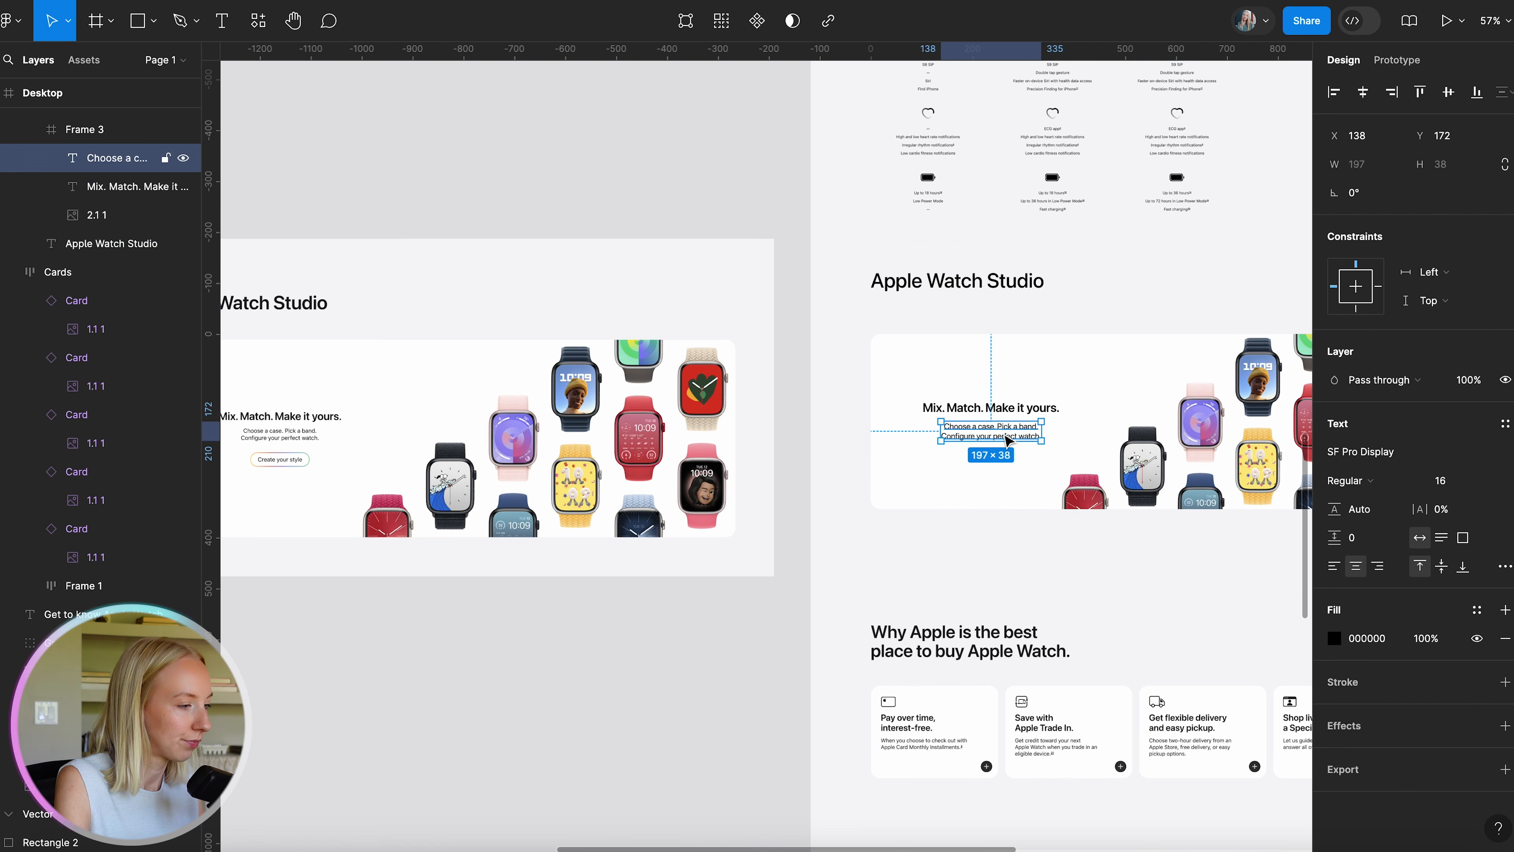
{"action": "left_click", "coordinate": [1451, 484]}
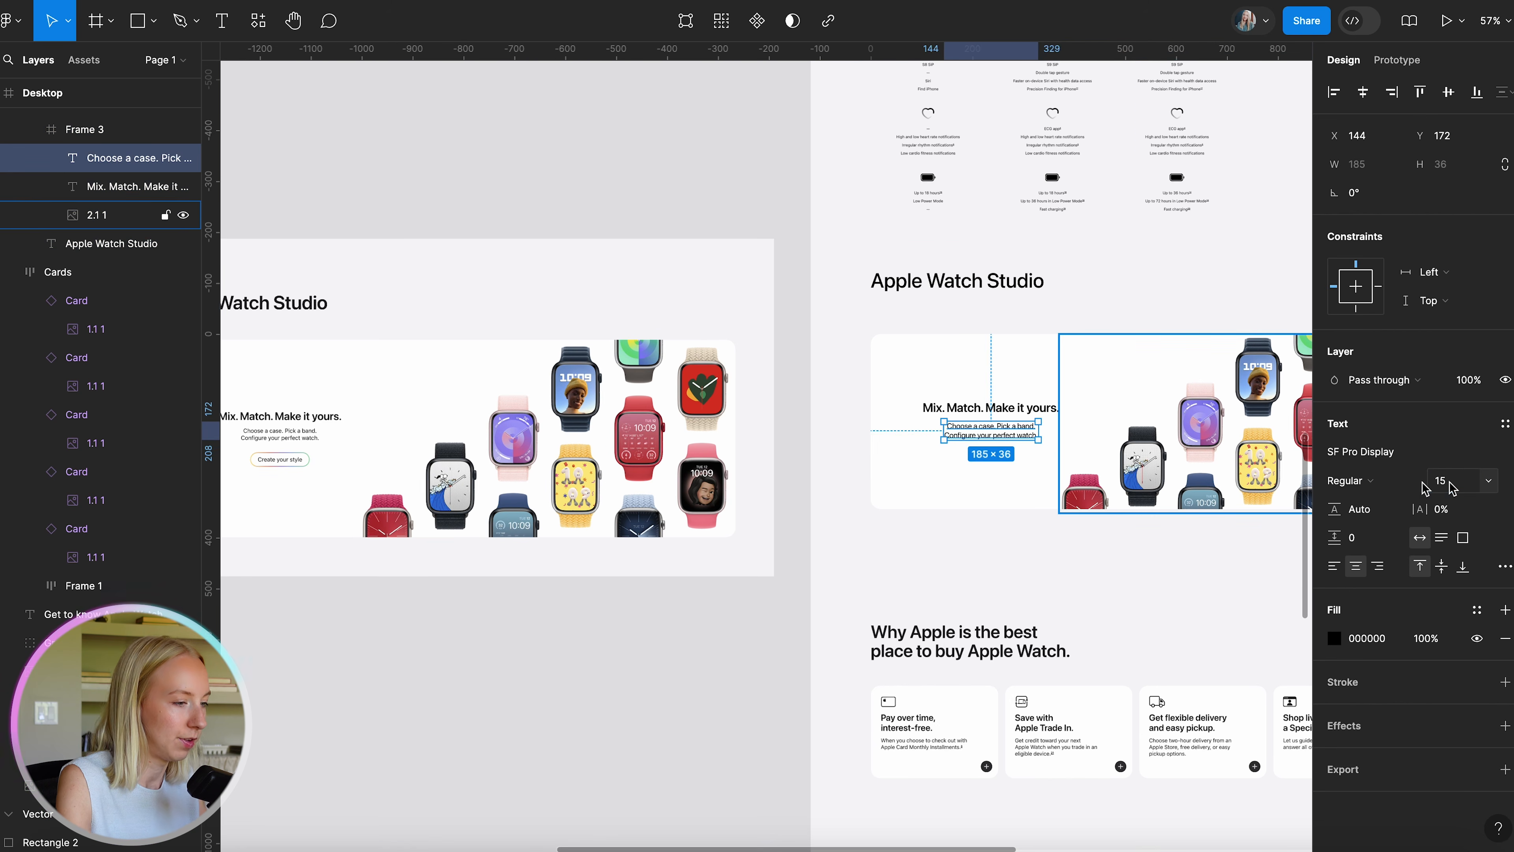
{"action": "left_click", "coordinate": [751, 700]}
{"action": "left_click", "coordinate": [993, 431]}
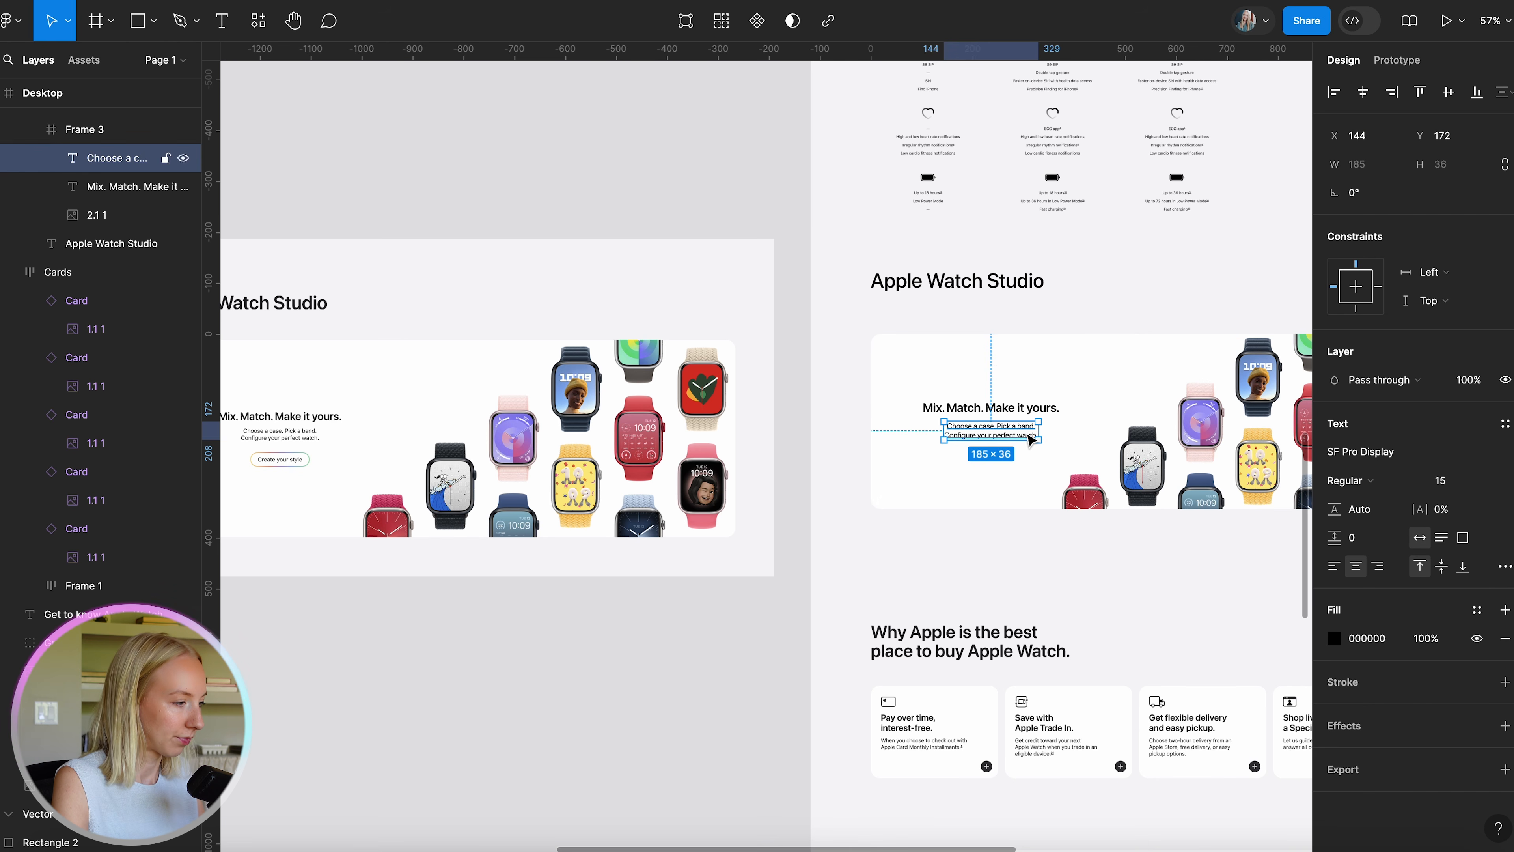
{"action": "left_click", "coordinate": [1344, 480]}
{"action": "left_click", "coordinate": [1288, 460]}
{"action": "left_click", "coordinate": [693, 629]}
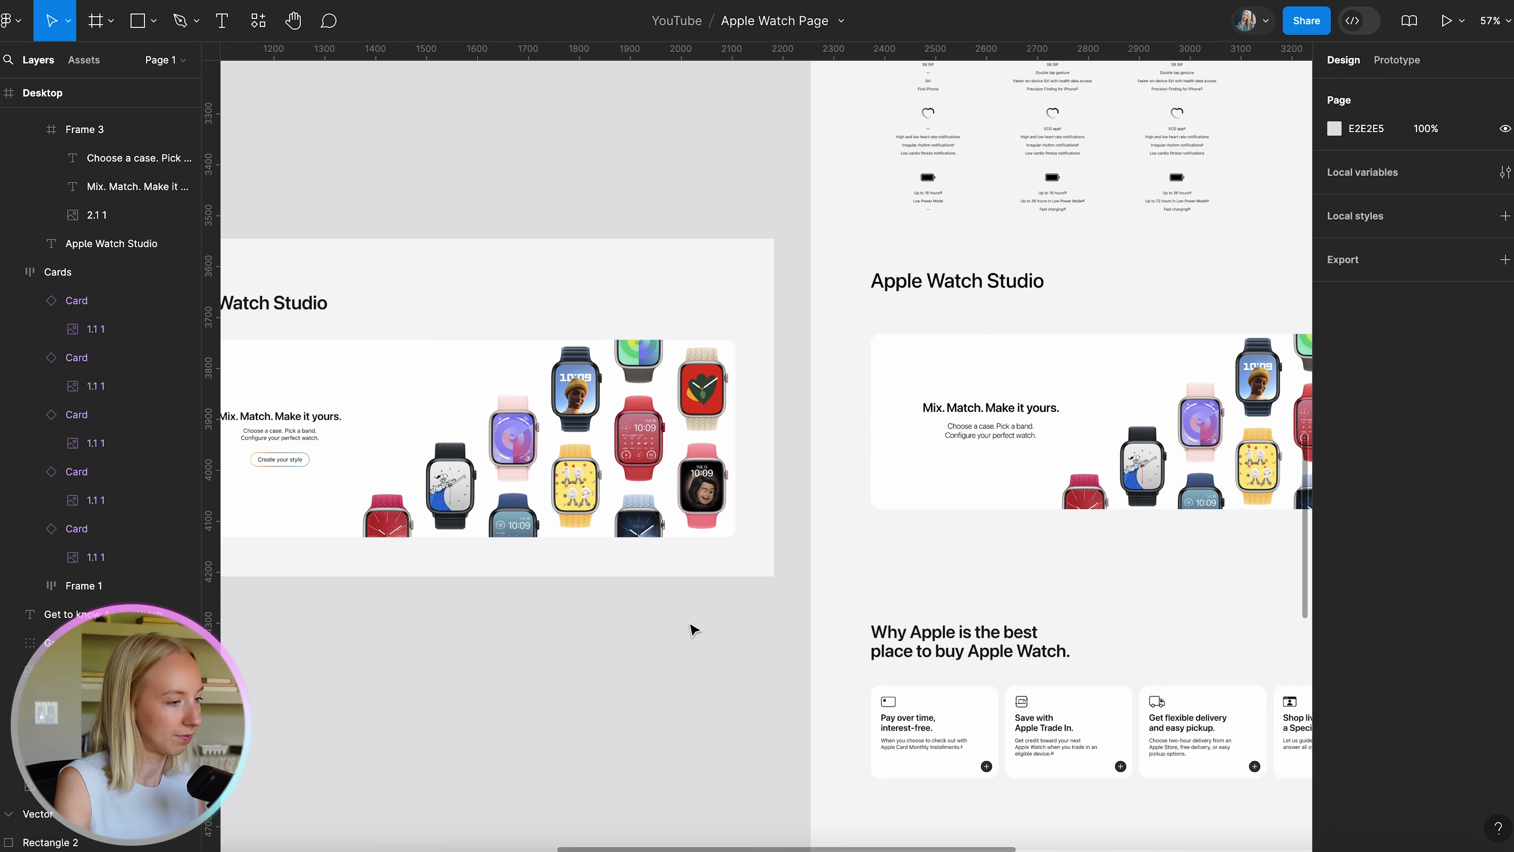
{"action": "left_click", "coordinate": [989, 408]}
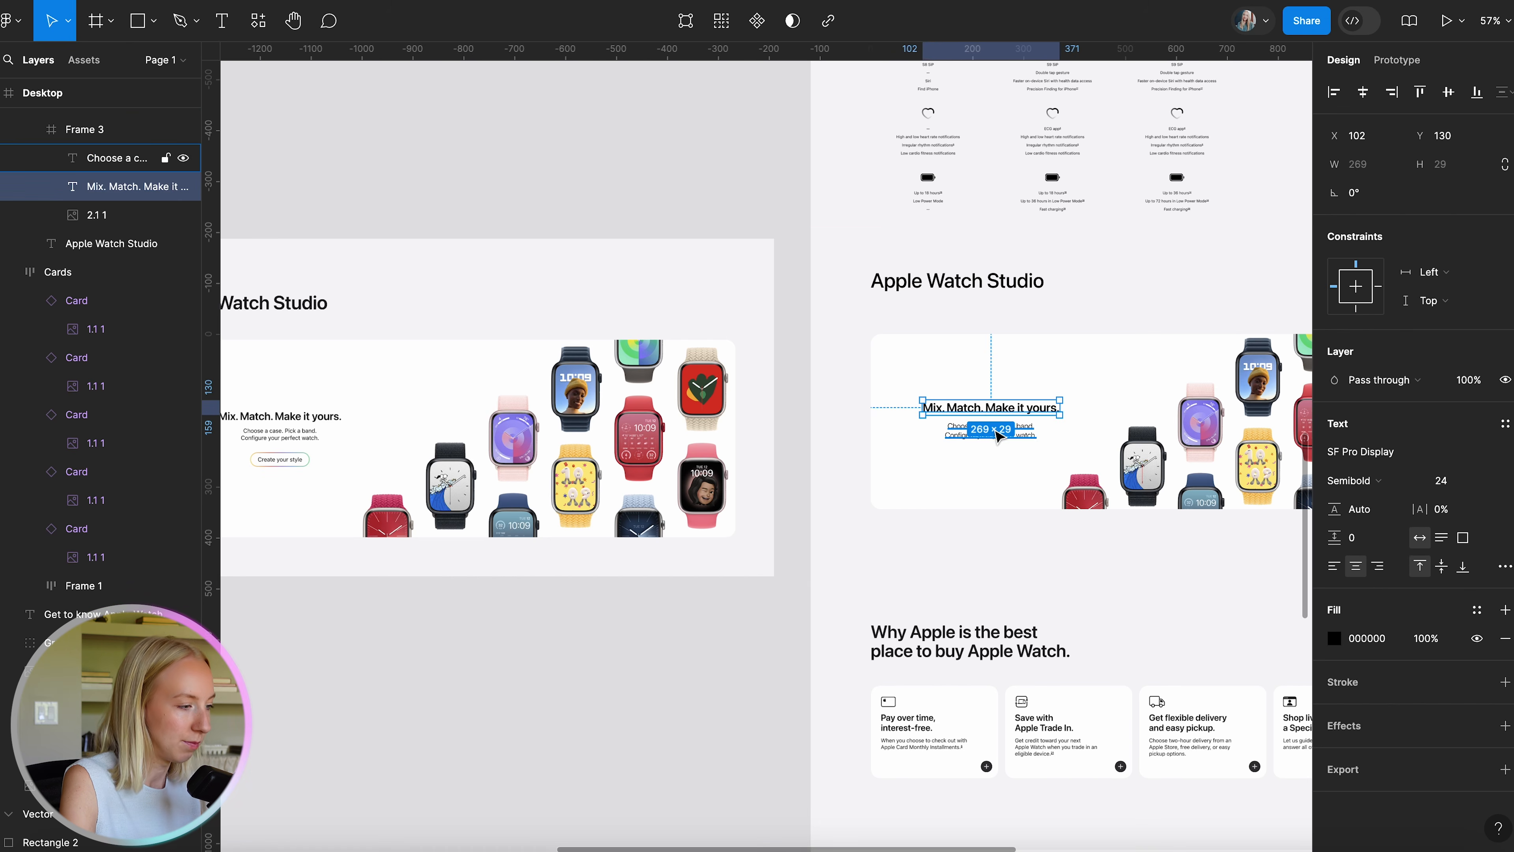
{"action": "left_click", "coordinate": [944, 537]}
Draw a button frame about 145 by 44 beneath the description text and move it closer to the text.
{"action": "scroll", "coordinate": [940, 534], "scroll_direction": "left", "scroll_amount": 2}
{"action": "scroll", "coordinate": [939, 534], "scroll_direction": "down", "scroll_amount": 1}
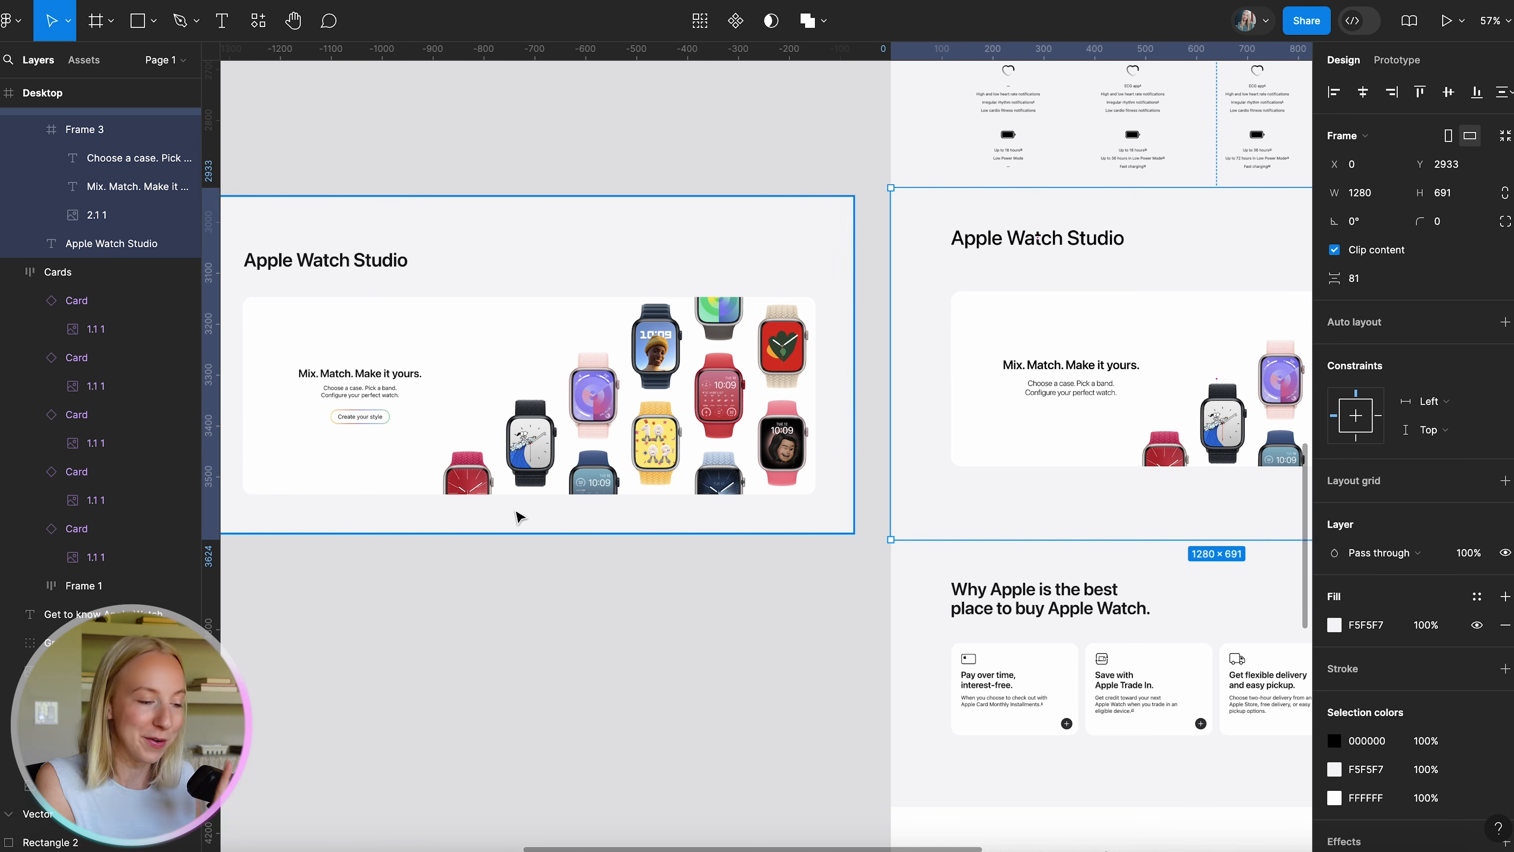
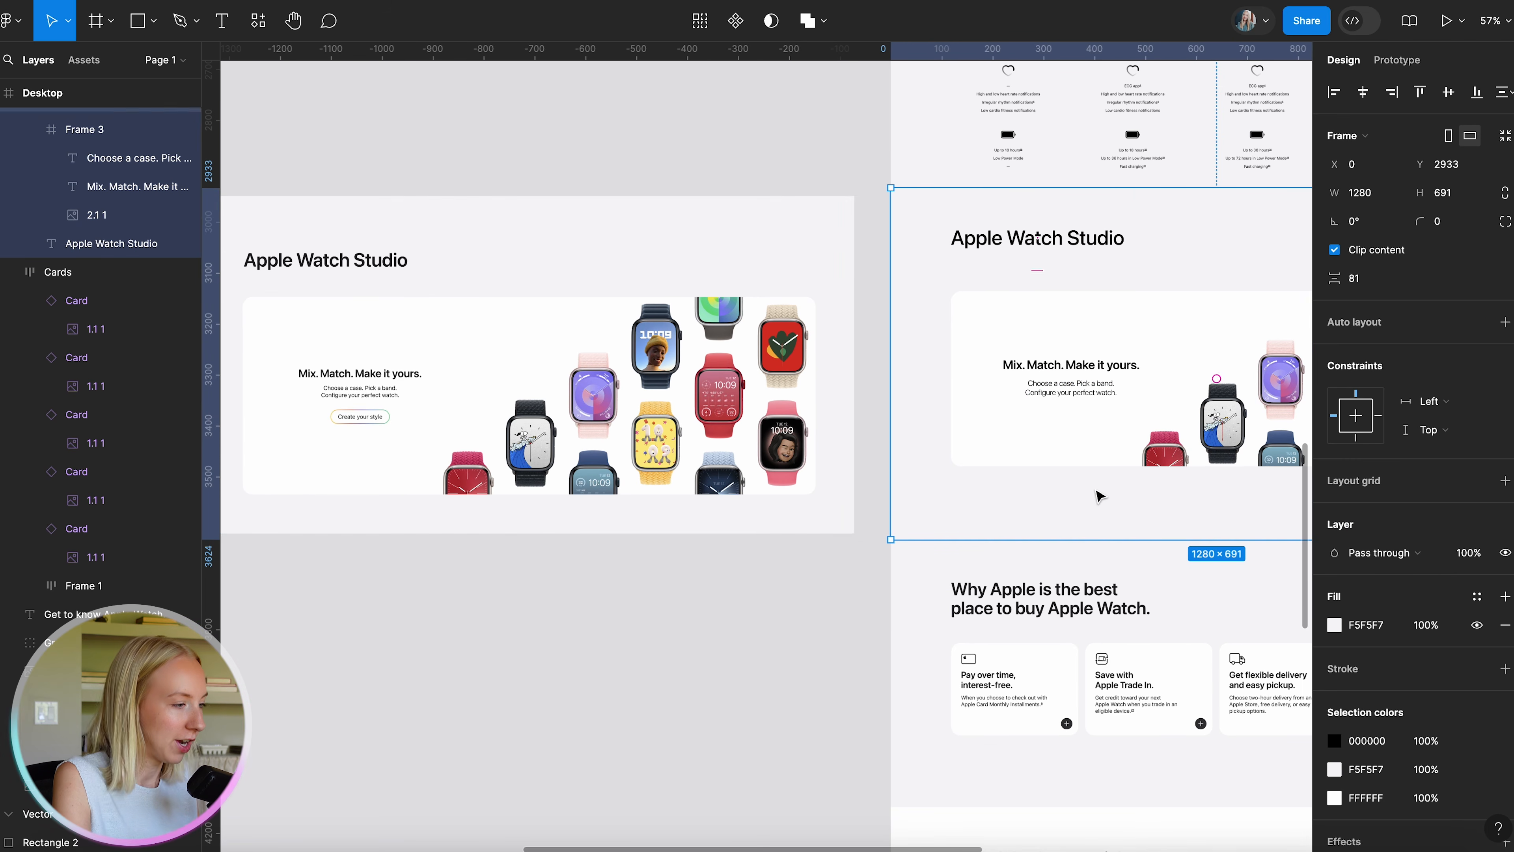
{"action": "scroll", "coordinate": [1097, 496], "scroll_direction": "up", "scroll_amount": 10}
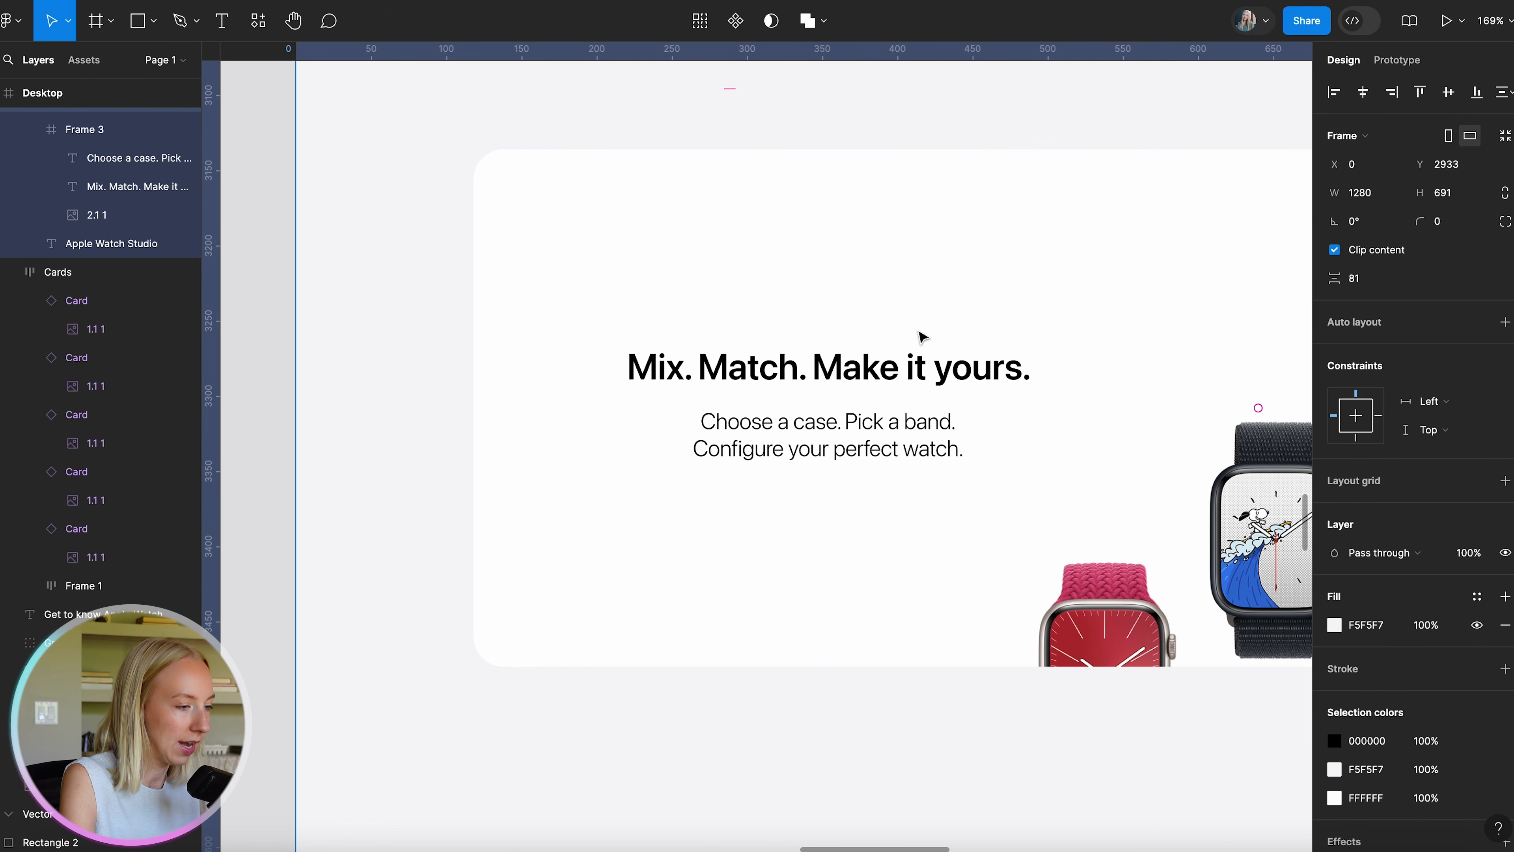
{"action": "key", "text": "f"}
{"action": "mouse_move", "coordinate": [706, 510]}
{"action": "left_mouse_down"}
{"action": "mouse_move", "coordinate": [956, 581]}
{"action": "mouse_move", "coordinate": [924, 577]}
{"action": "left_mouse_up"}
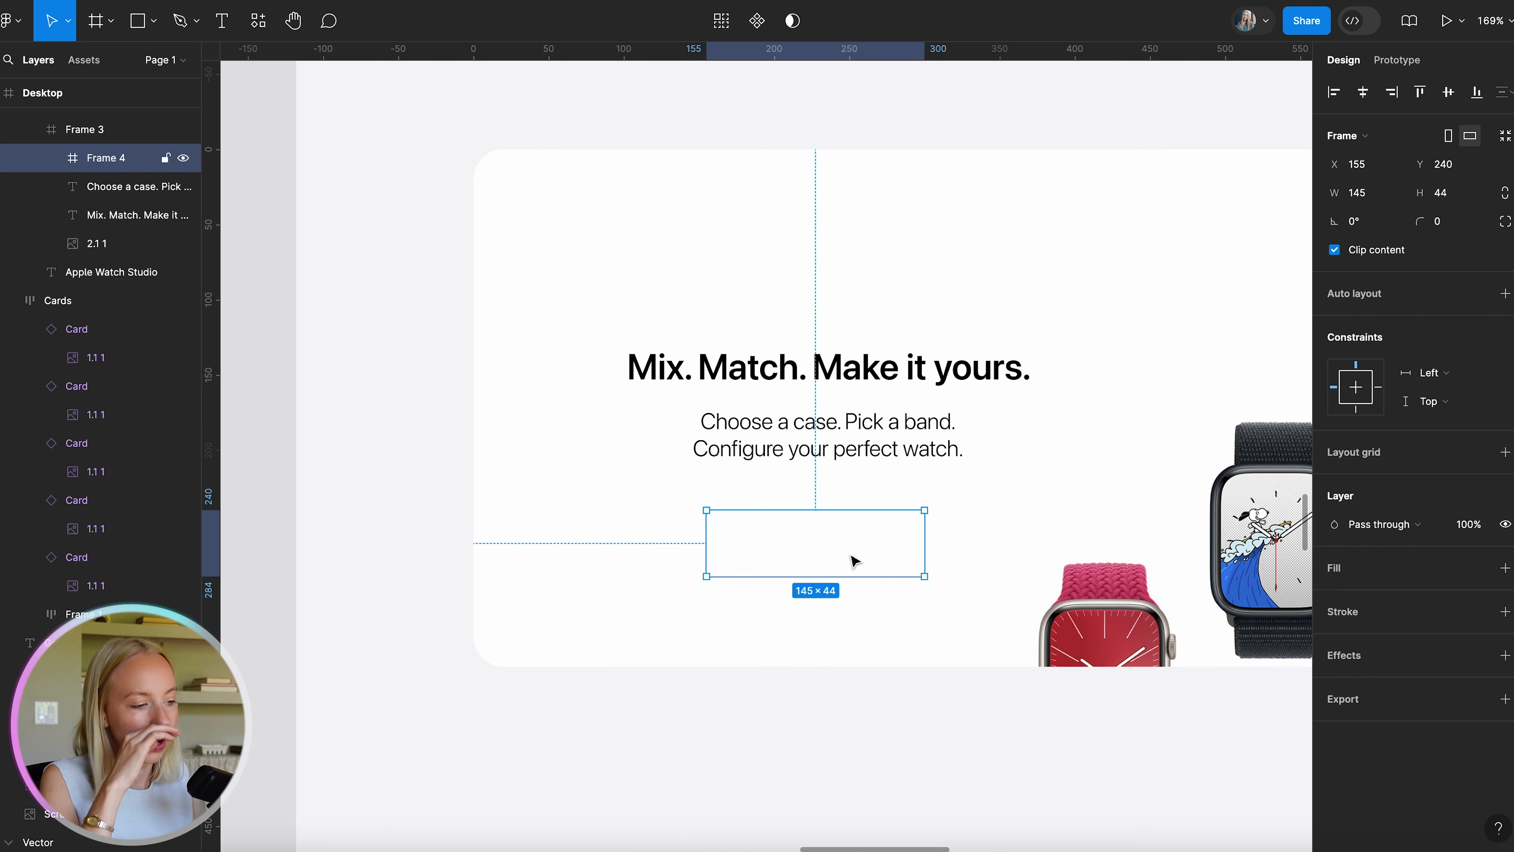
{"action": "left_click_drag", "start_coordinate": [856, 528], "coordinate": [862, 523]}
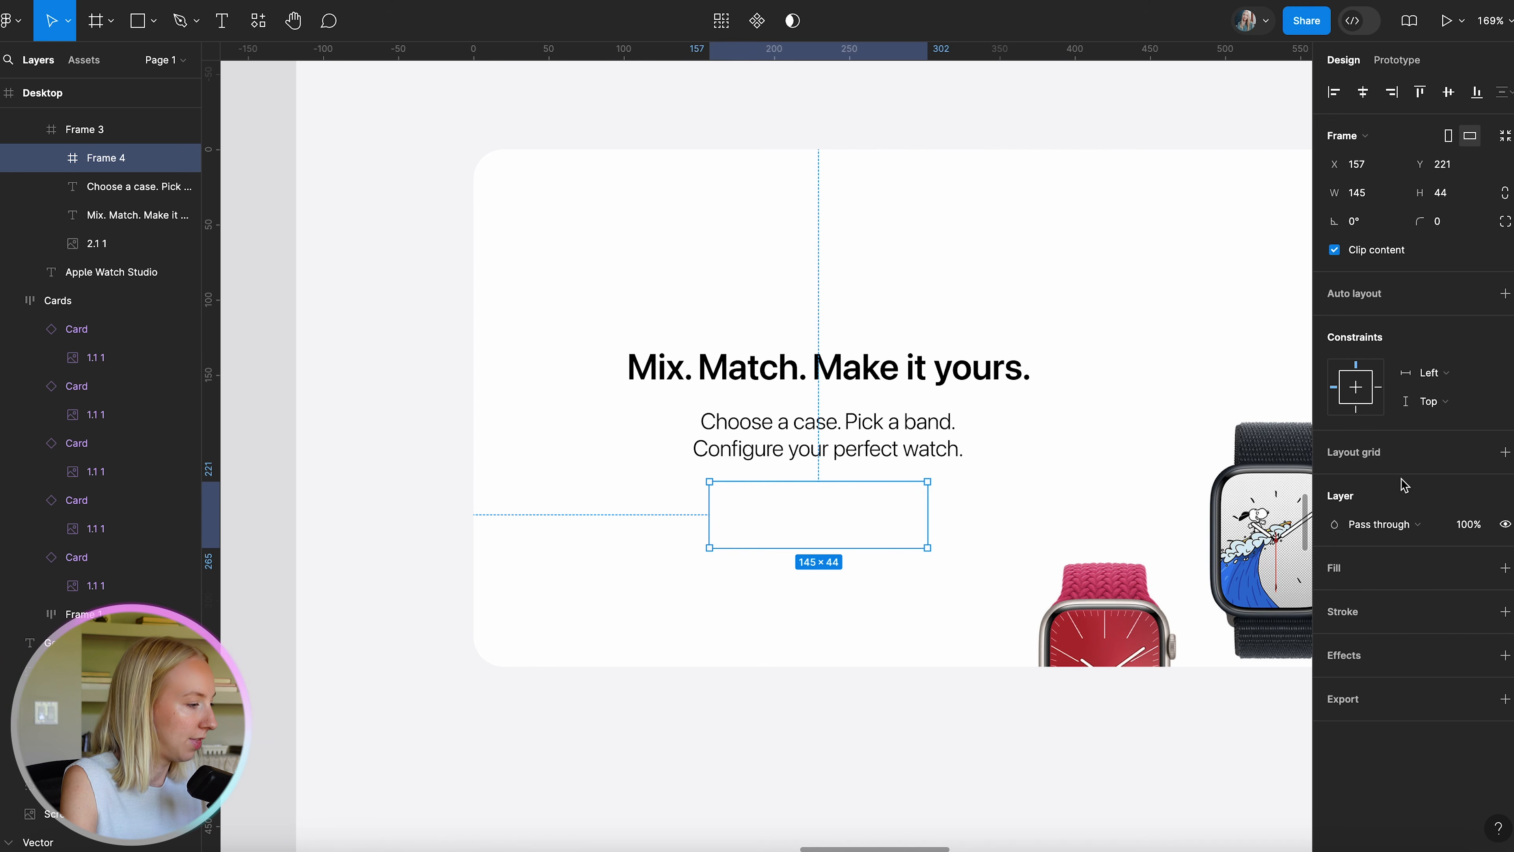
Add a black 000000 inside stroke to the button frame and set its corner radius to 40.
{"action": "left_click", "coordinate": [1505, 612]}
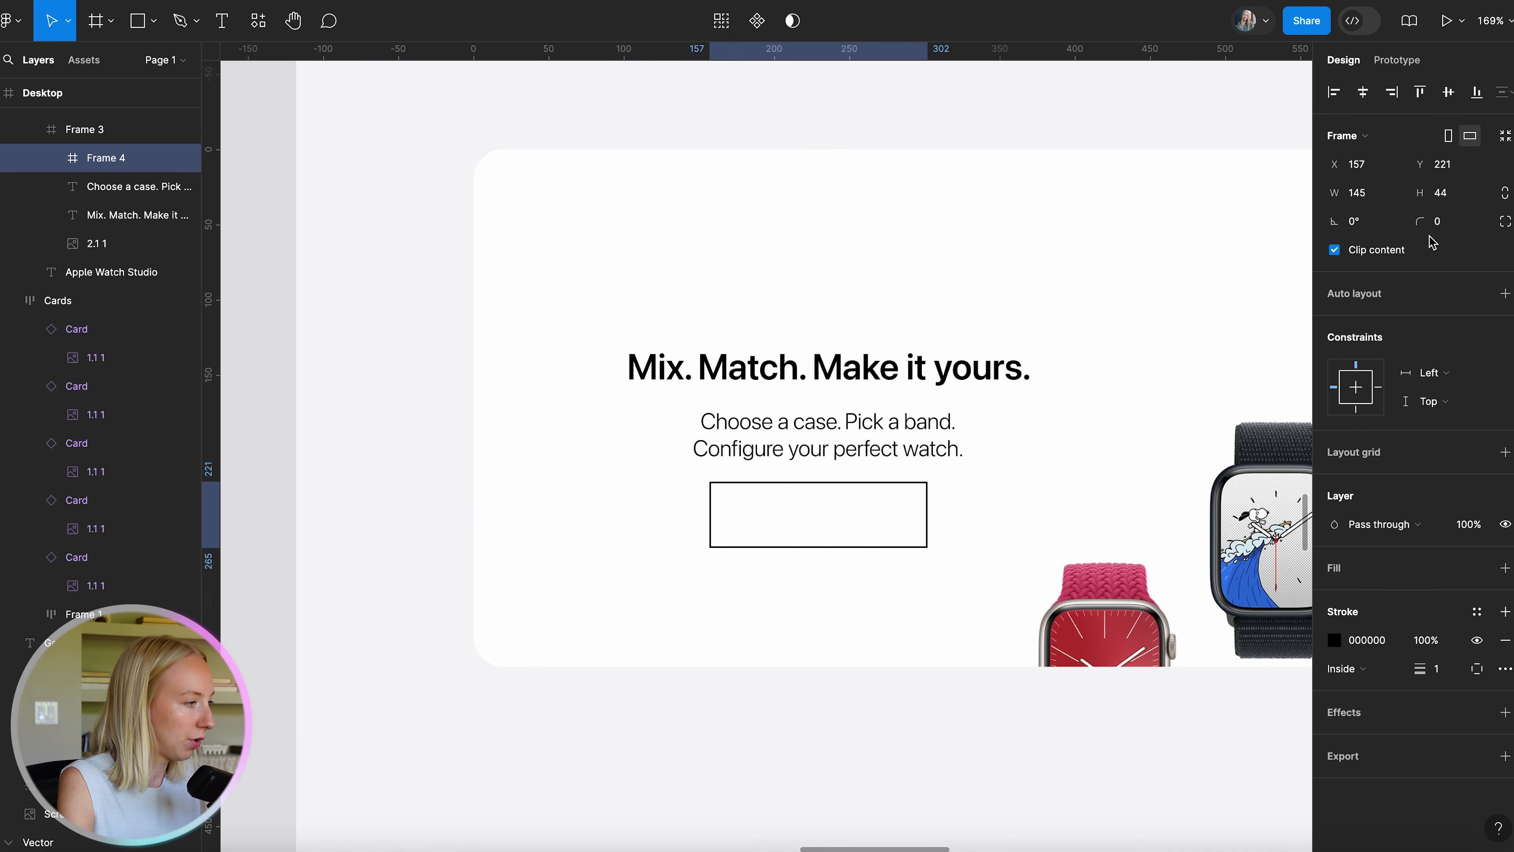
{"action": "mouse_move", "coordinate": [1420, 221]}
{"action": "left_mouse_down"}
{"action": "mouse_move", "coordinate": [352, 194]}
{"action": "mouse_move", "coordinate": [619, 216]}
{"action": "mouse_move", "coordinate": [1418, 221]}
{"action": "left_mouse_up"}
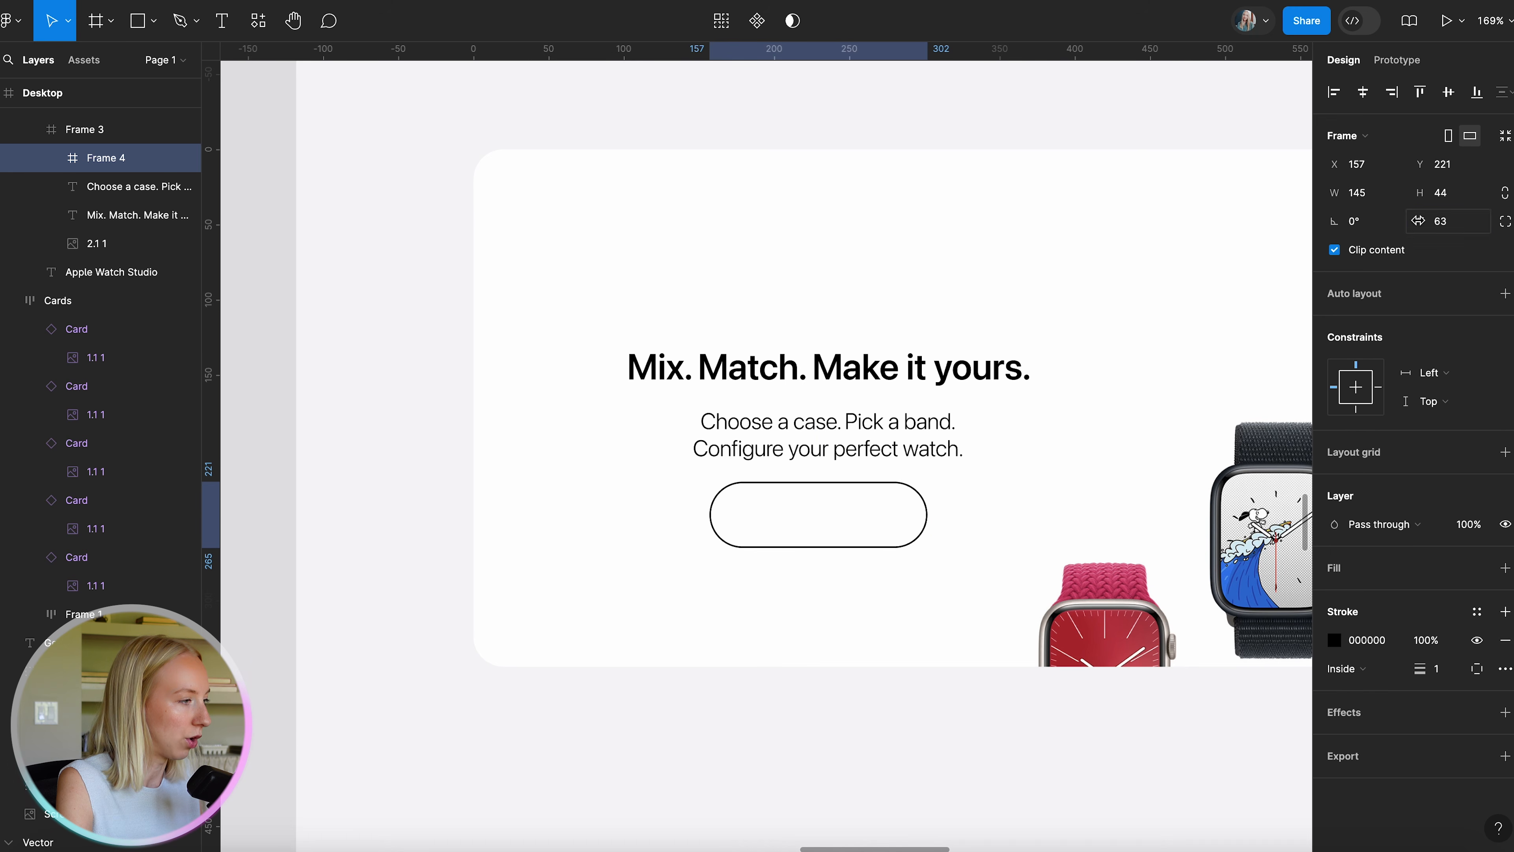
{"action": "left_click", "coordinate": [1441, 221]}
{"action": "type", "text": "40"}
{"action": "key", "text": "Return"}
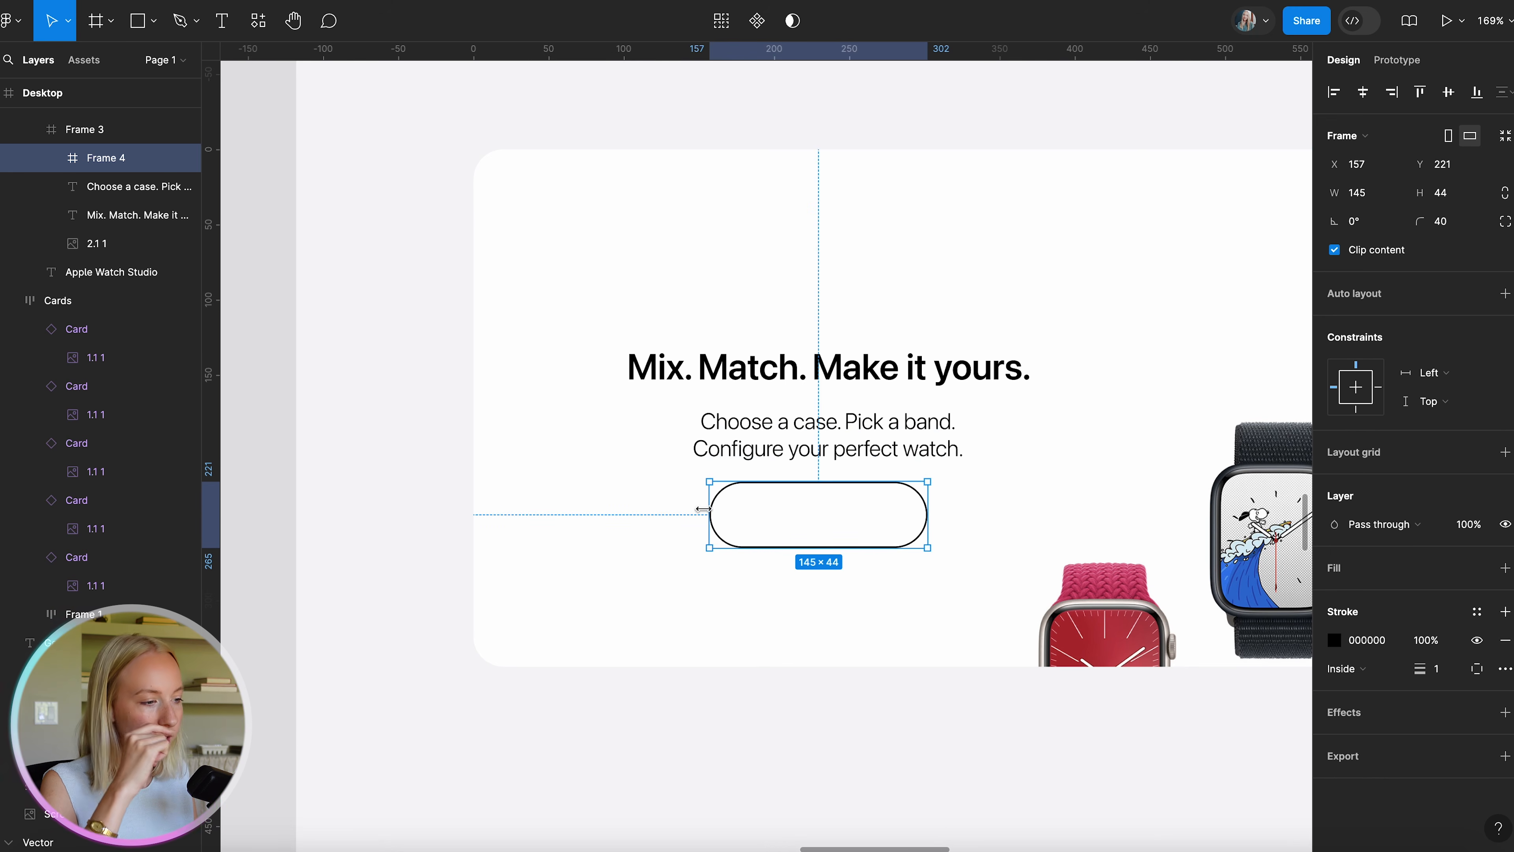
{"action": "left_click", "coordinate": [760, 713]}
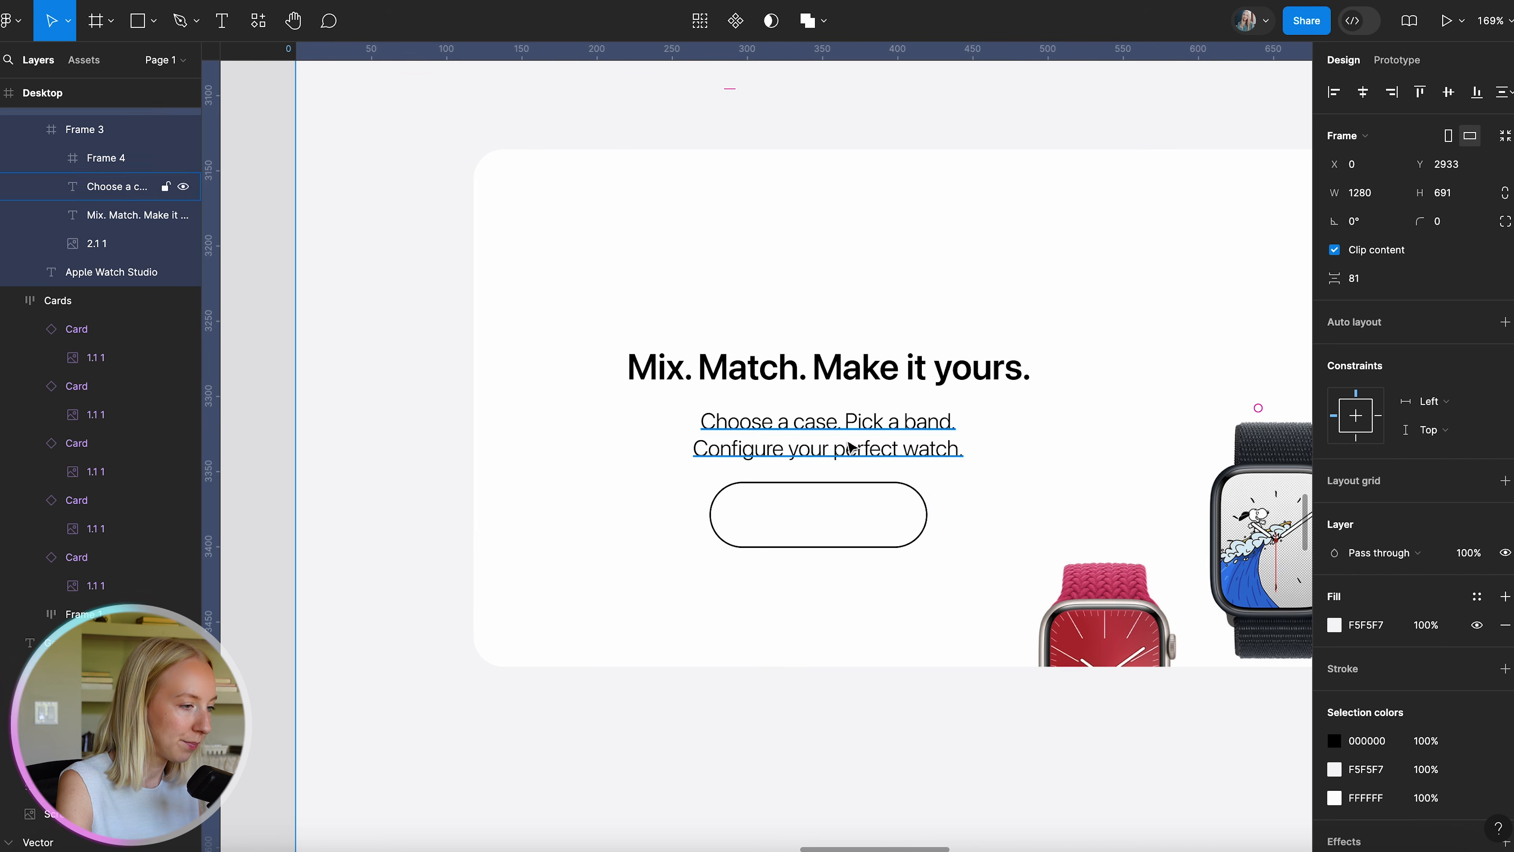
Shift the heading and description text upward together, and raise the button frame to Y 210 beneath them.
{"action": "left_click", "coordinate": [870, 457]}
{"action": "left_click", "coordinate": [888, 367], "text": "shift"}
{"action": "left_click_drag", "start_coordinate": [888, 367], "coordinate": [887, 351]}
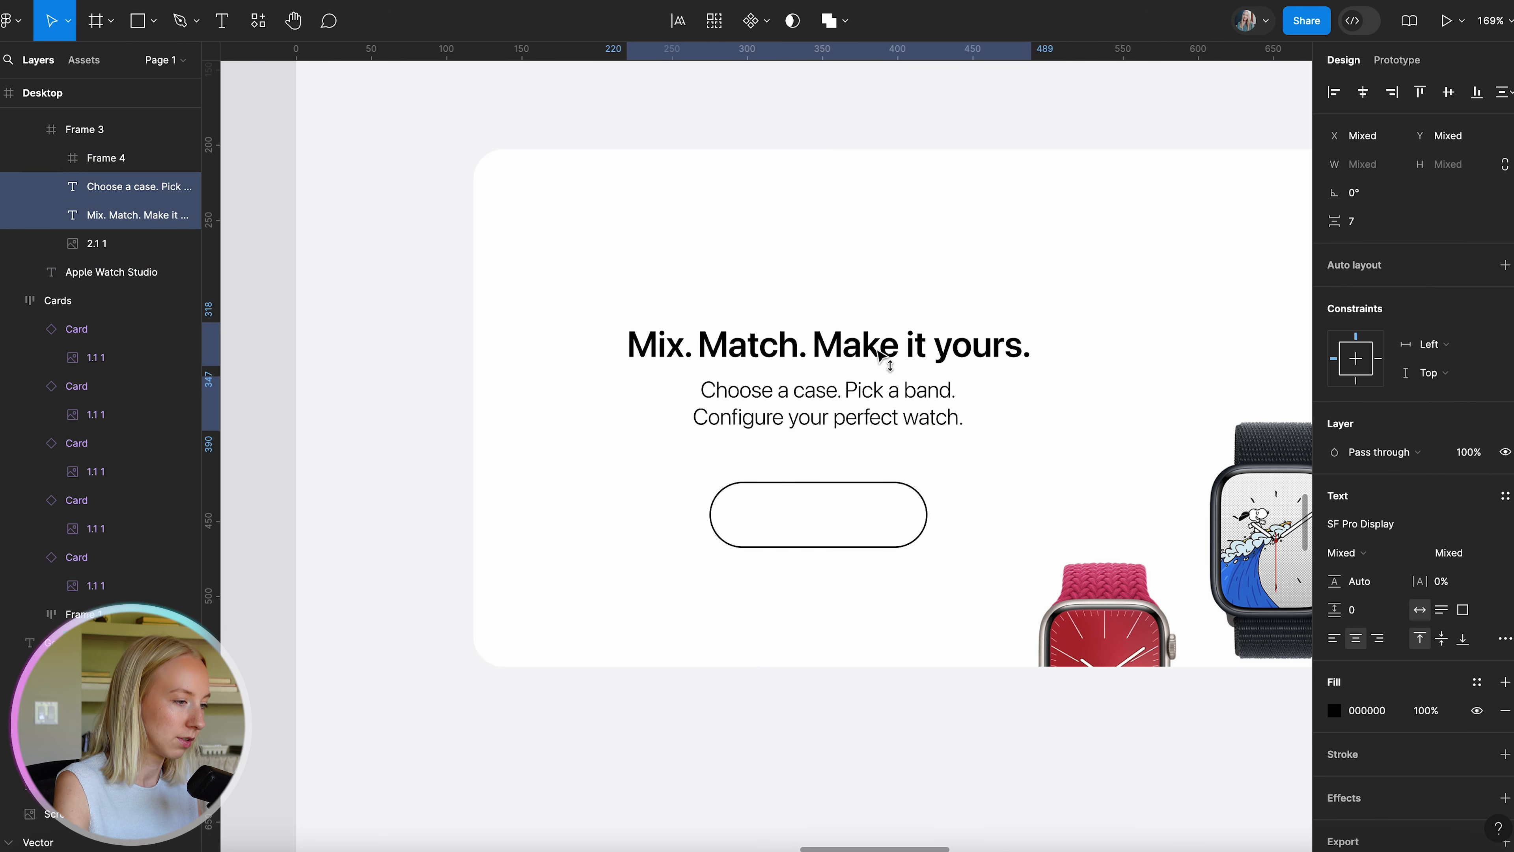
{"action": "left_click_drag", "start_coordinate": [836, 480], "coordinate": [833, 471]}
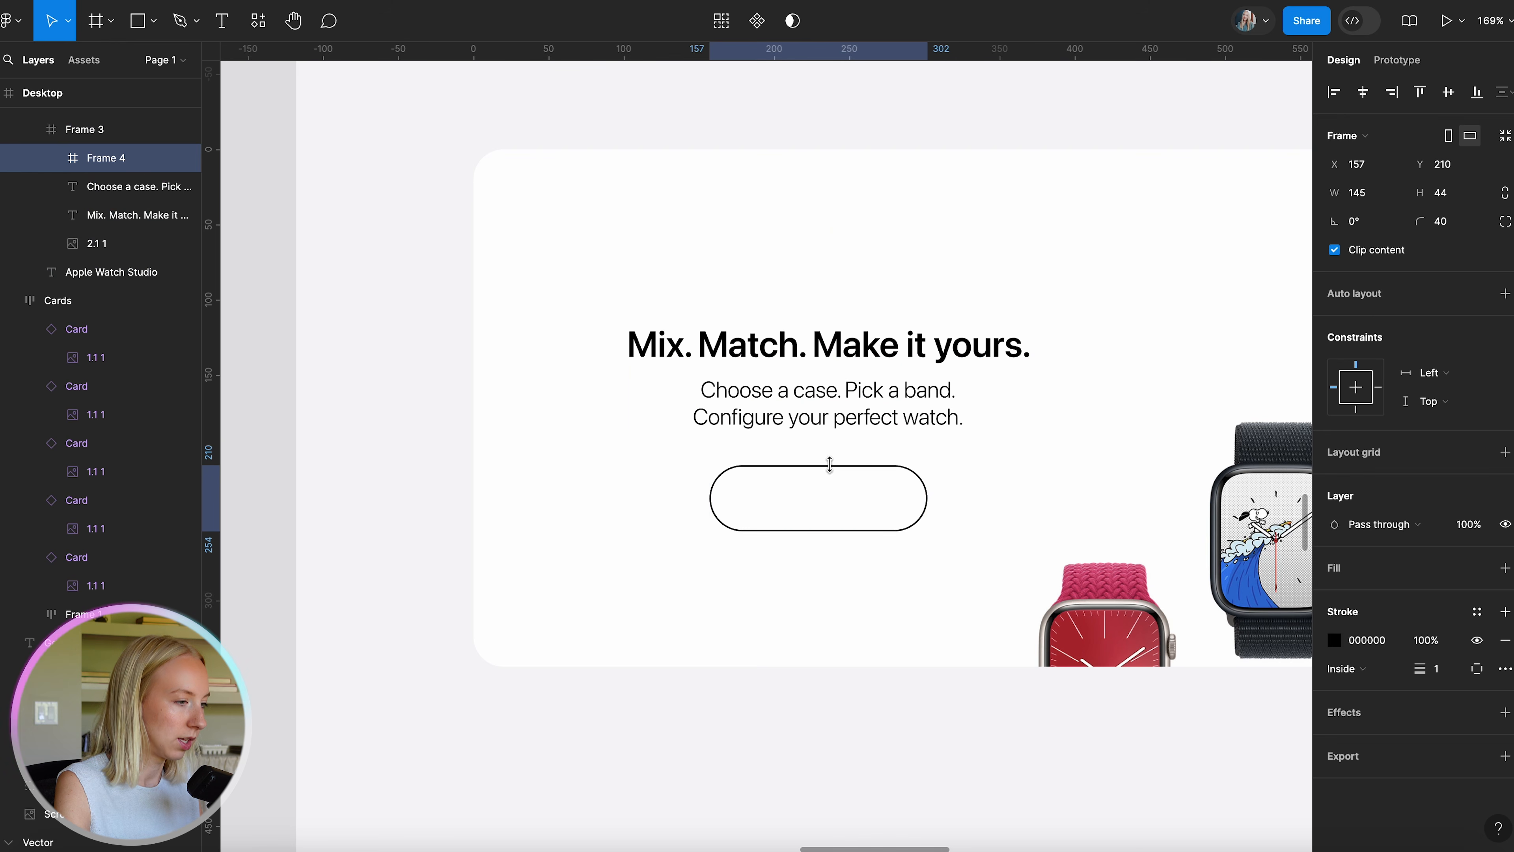
{"action": "left_click", "coordinate": [858, 425]}
{"action": "scroll", "coordinate": [765, 537], "scroll_direction": "right", "scroll_amount": 2}
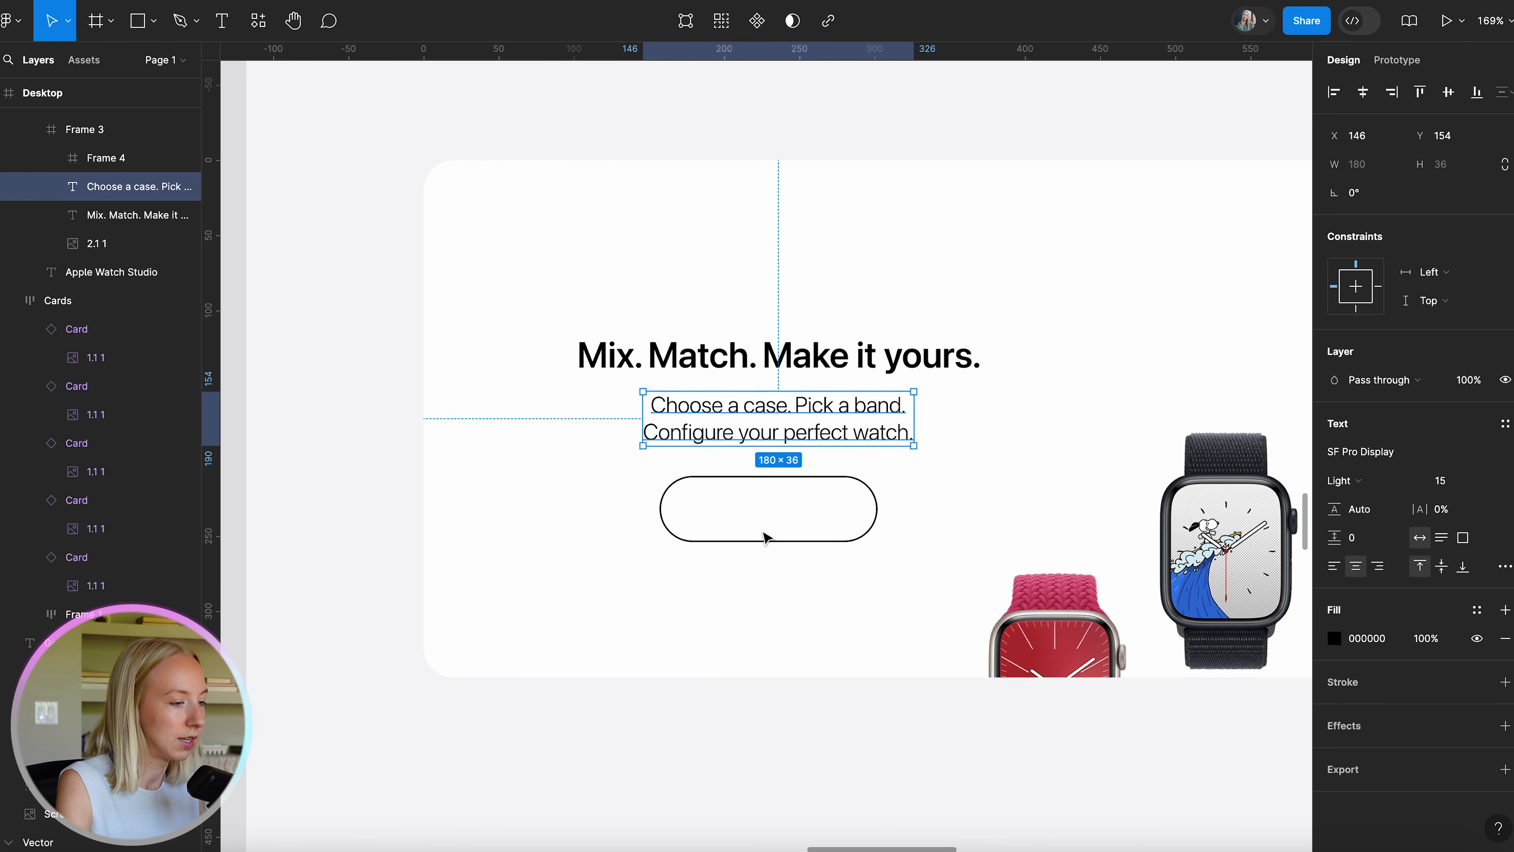
Try a stroke thickness of 3 on the button frame and settle on 2.
{"action": "left_click", "coordinate": [765, 537]}
{"action": "left_click", "coordinate": [1448, 669]}
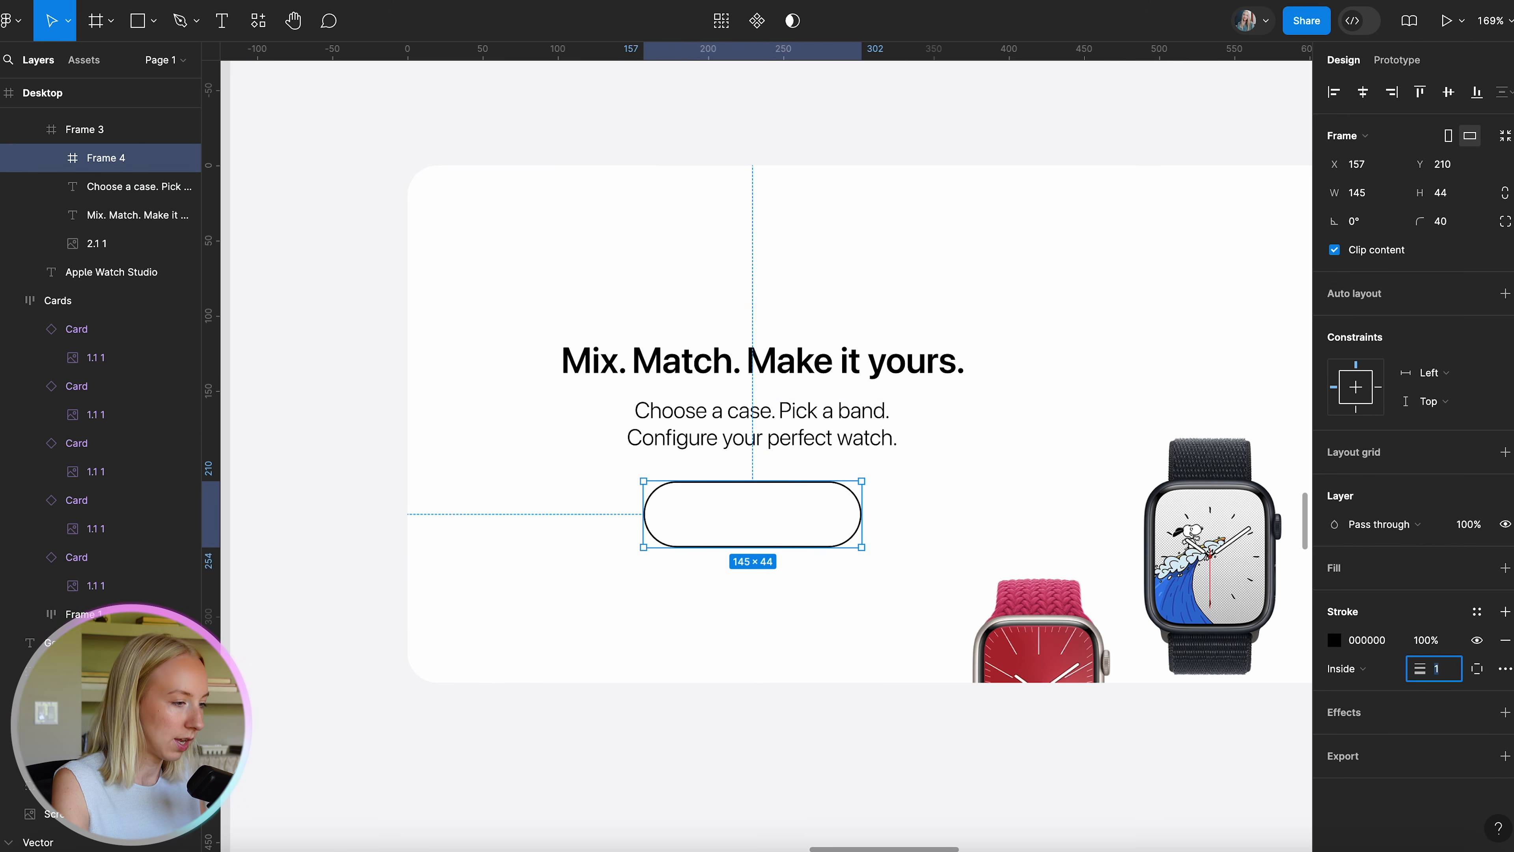
{"action": "type", "text": "3"}
{"action": "key", "text": "Return"}
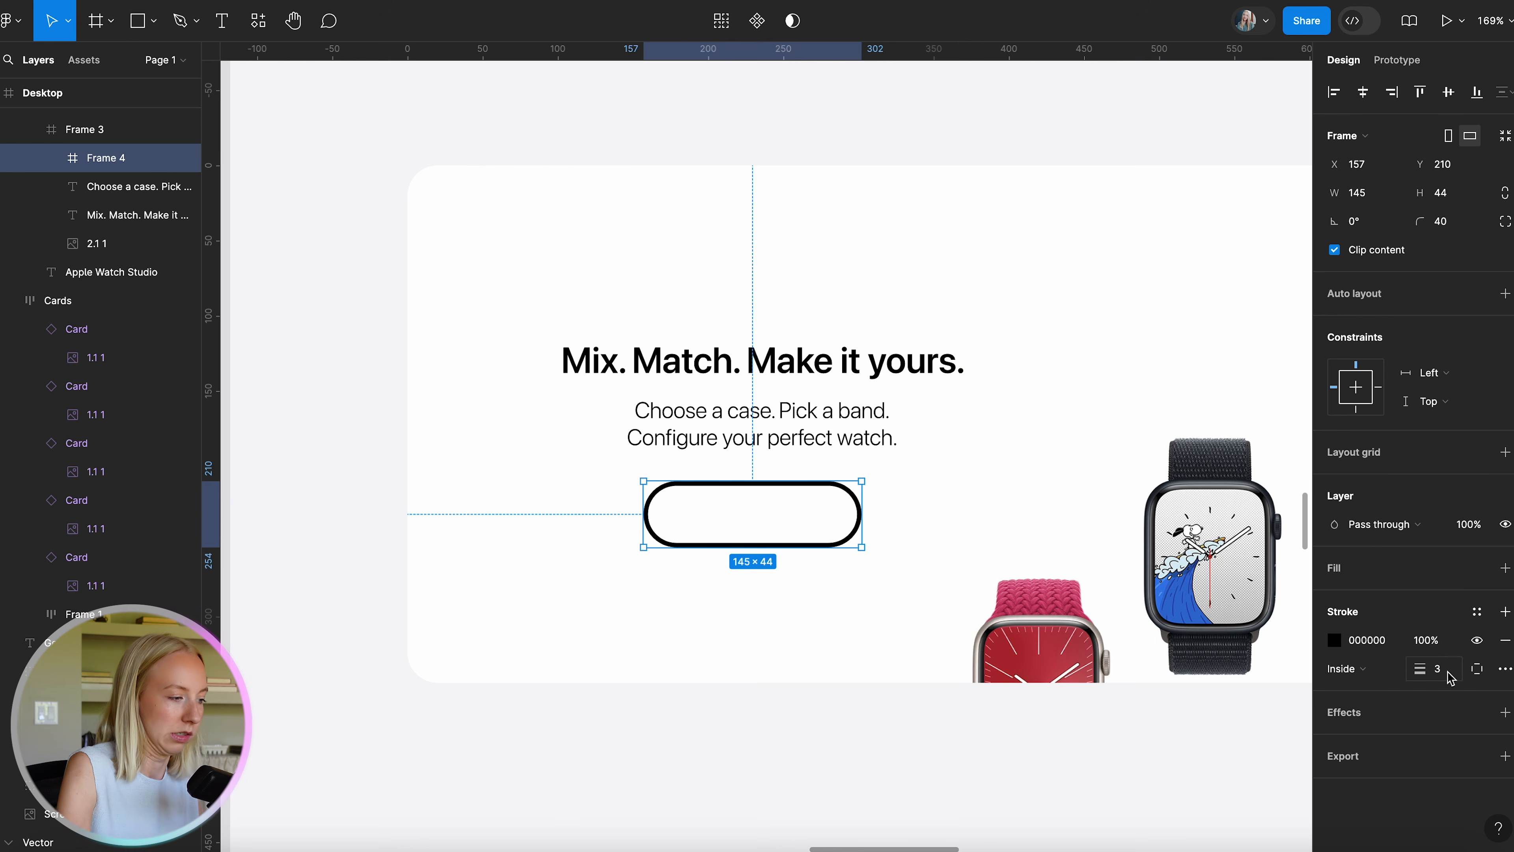
{"action": "key", "text": "Escape"}
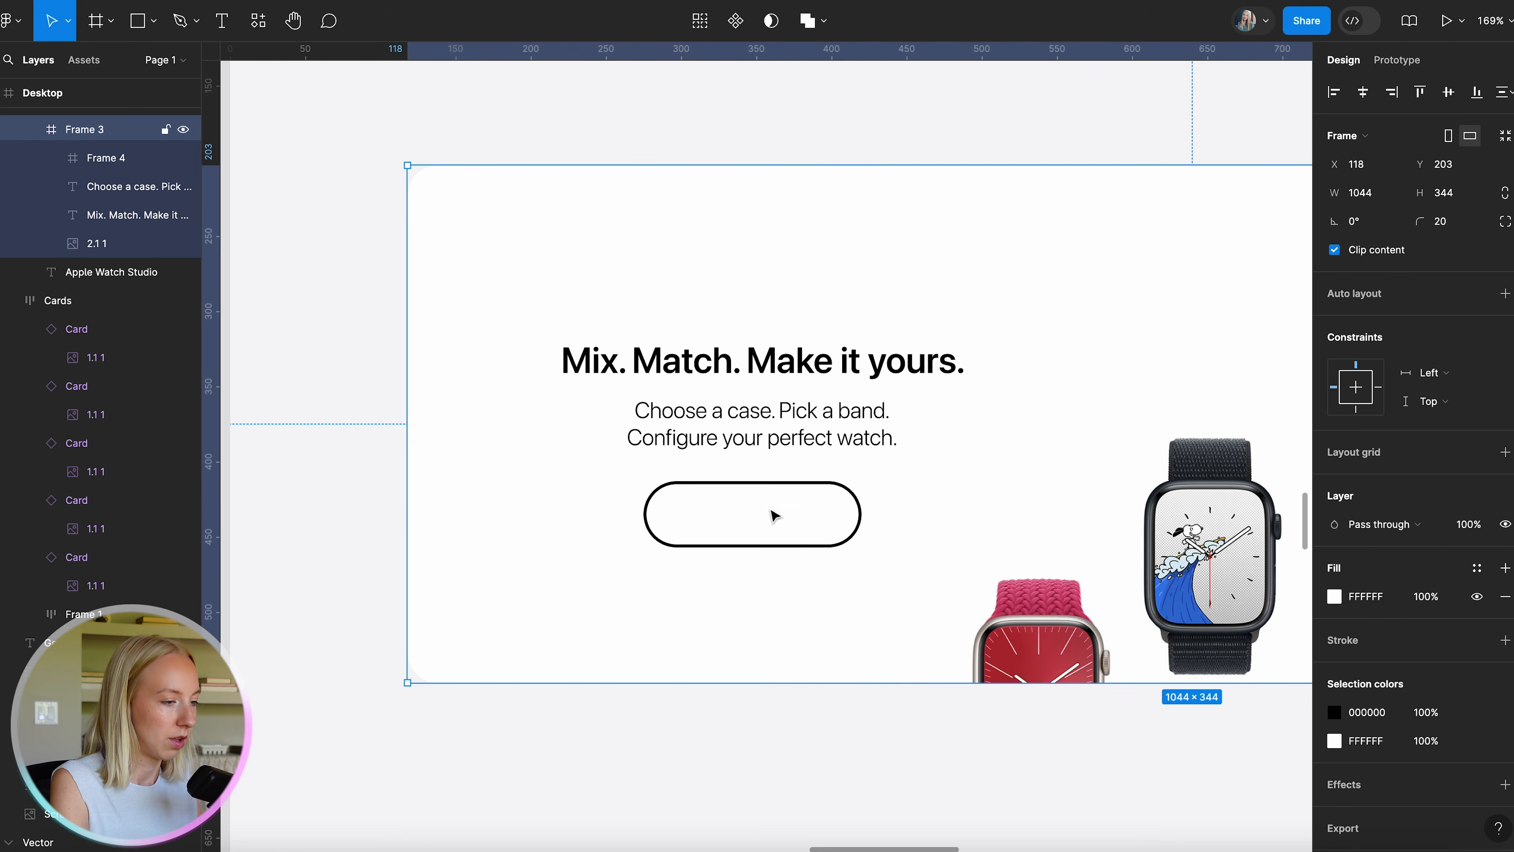
Add the text label "Create Your Style" inside the button frame.
{"action": "double_click", "coordinate": [775, 491]}
{"action": "key", "text": "t"}
{"action": "left_click", "coordinate": [711, 513]}
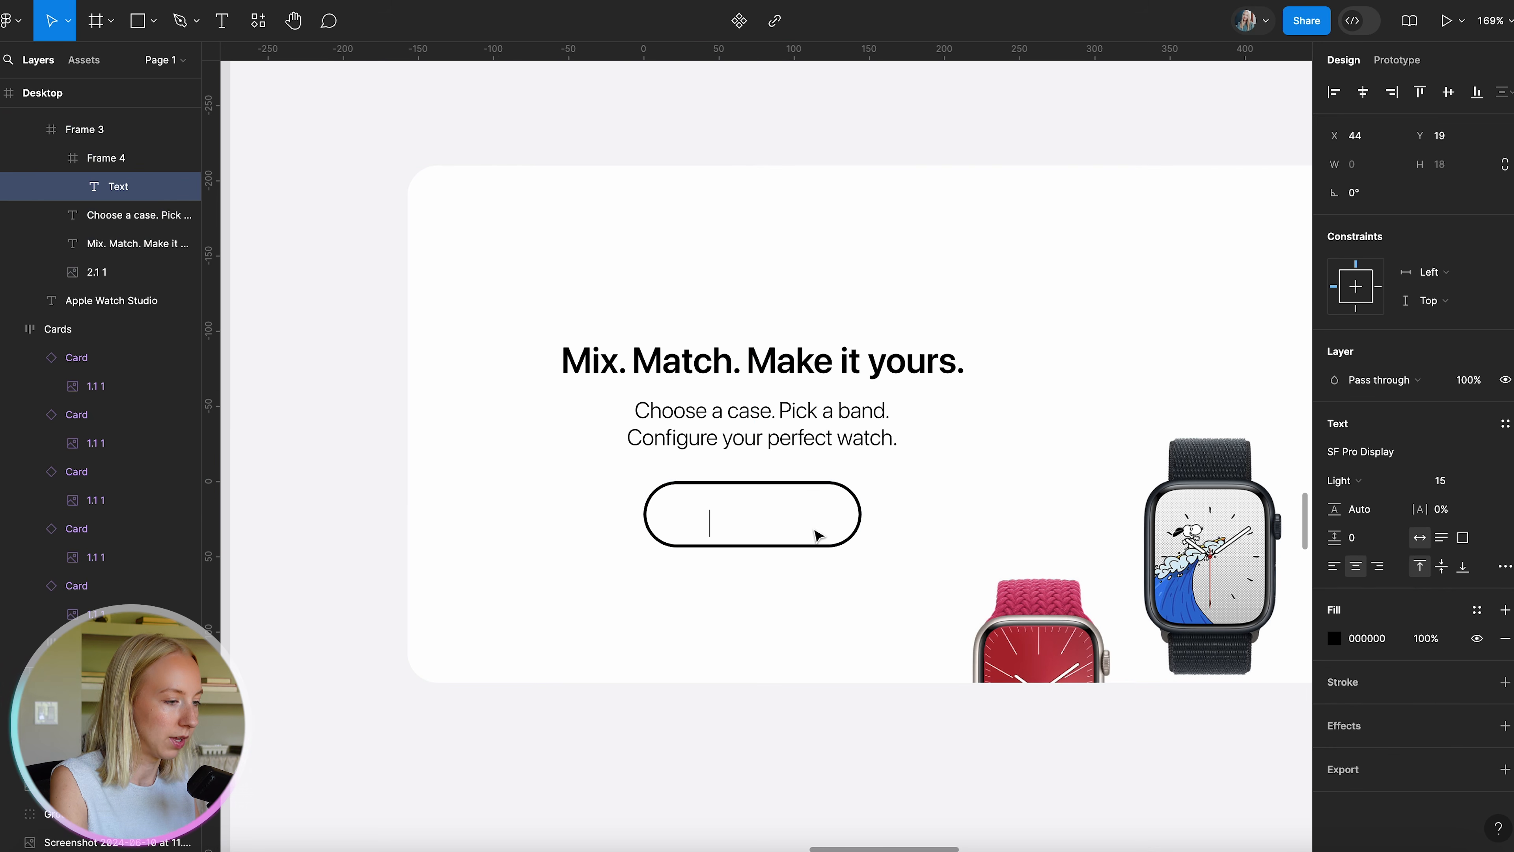
{"action": "scroll", "coordinate": [814, 531], "scroll_direction": "down", "scroll_amount": 5}
{"action": "scroll", "coordinate": [814, 531], "scroll_direction": "down", "scroll_amount": 1}
{"action": "scroll", "coordinate": [815, 533], "scroll_direction": "left", "scroll_amount": 6}
{"action": "scroll", "coordinate": [818, 525], "scroll_direction": "right", "scroll_amount": 7}
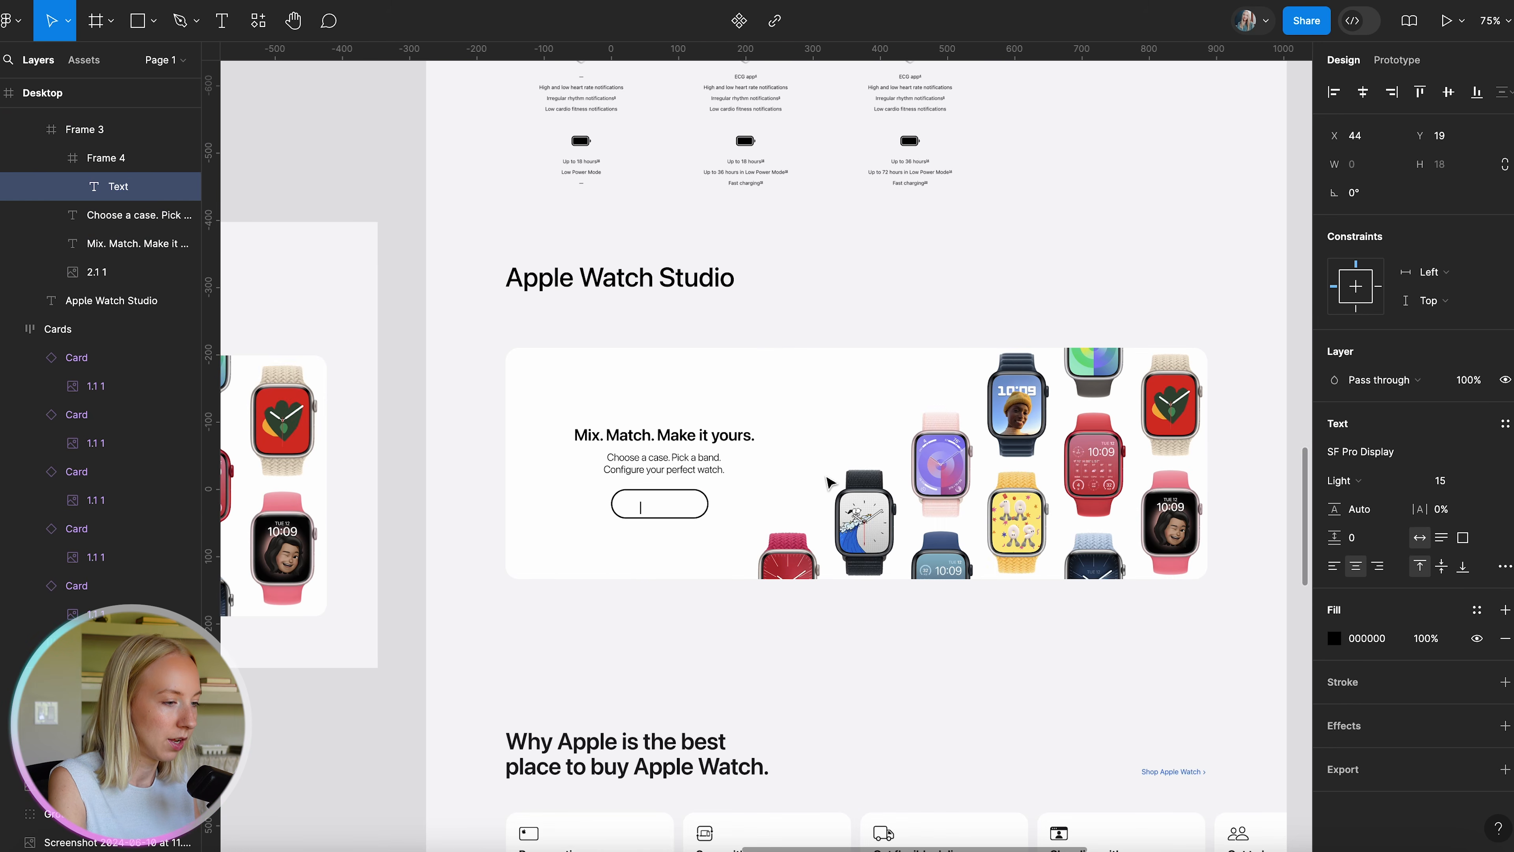
{"action": "scroll", "coordinate": [826, 481], "scroll_direction": "up", "scroll_amount": 4}
{"action": "type", "text": "Create Your Style"}
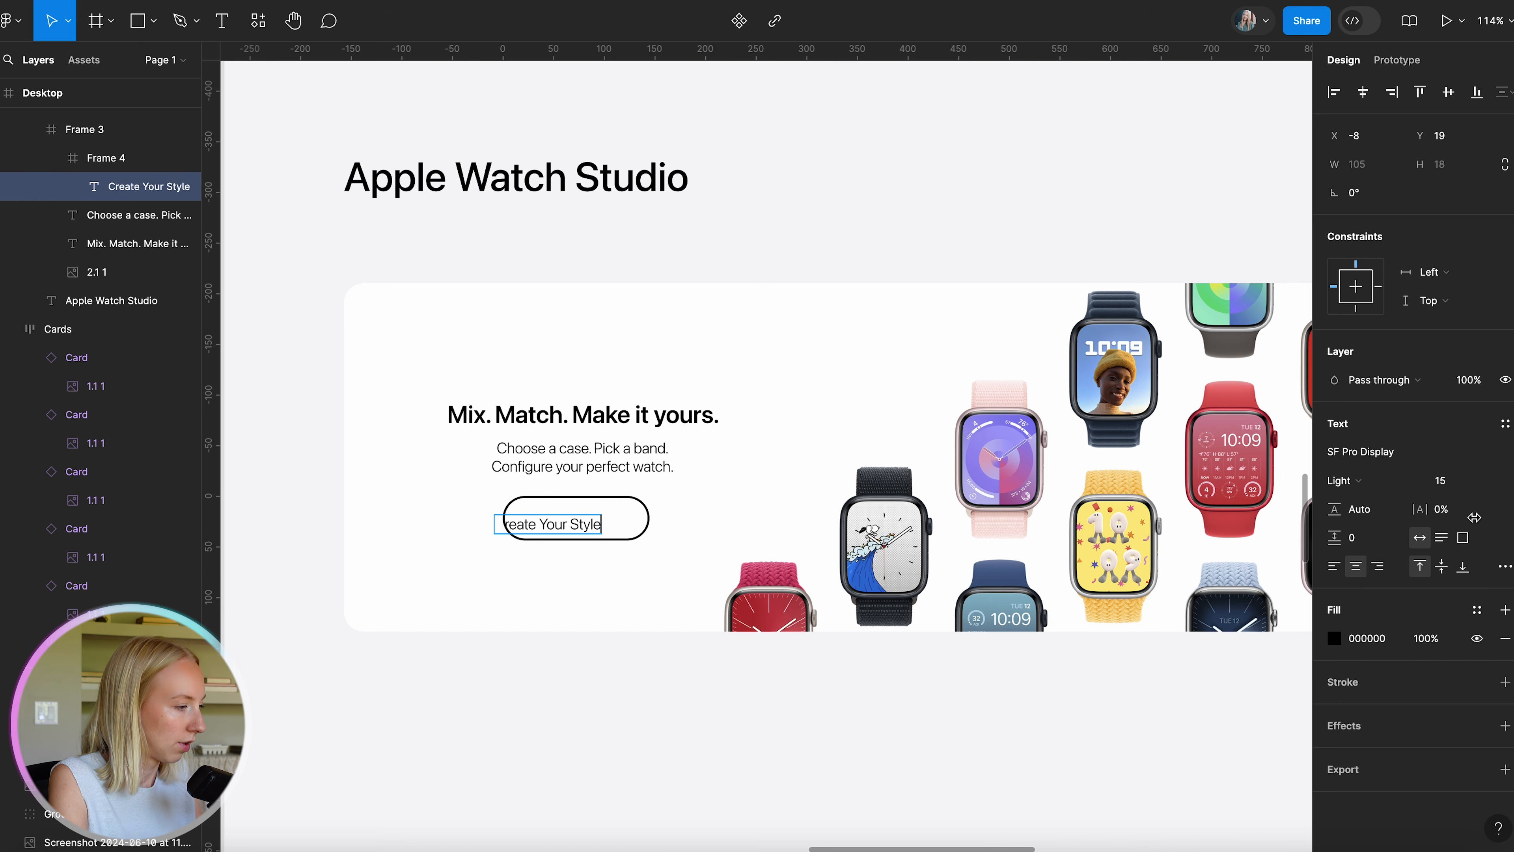
Centre the "Create Your Style" label within the button outline and set its font weight to Semibold.
{"action": "left_click", "coordinate": [1344, 481]}
{"action": "left_click", "coordinate": [666, 637]}
{"action": "scroll", "coordinate": [570, 551], "scroll_direction": "up", "scroll_amount": 5}
{"action": "scroll", "coordinate": [570, 552], "scroll_direction": "up", "scroll_amount": 2}
{"action": "left_click_drag", "start_coordinate": [622, 501], "coordinate": [659, 493]}
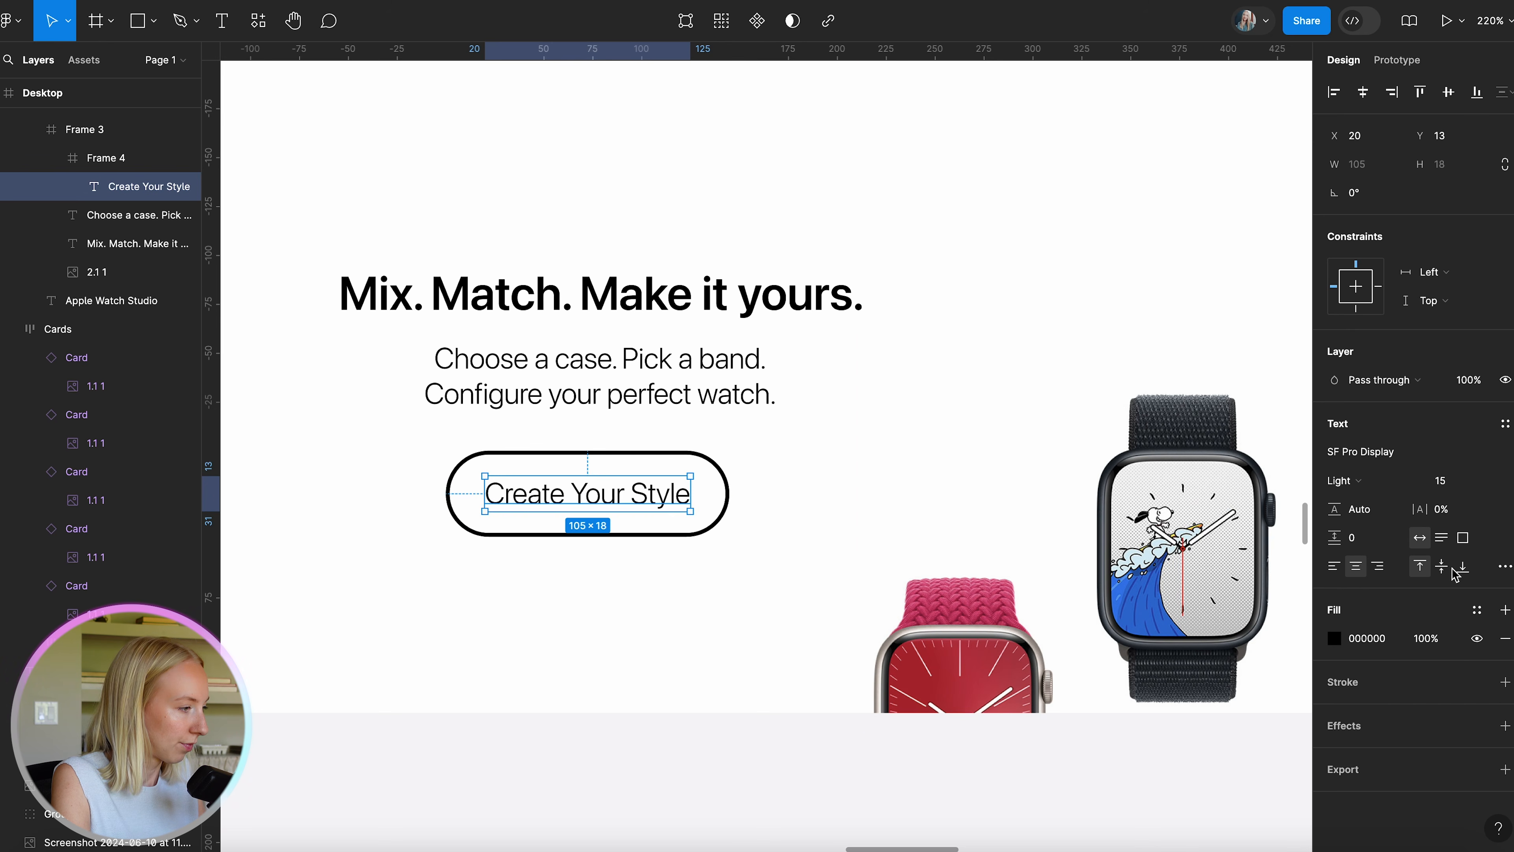
{"action": "left_click", "coordinate": [1361, 483]}
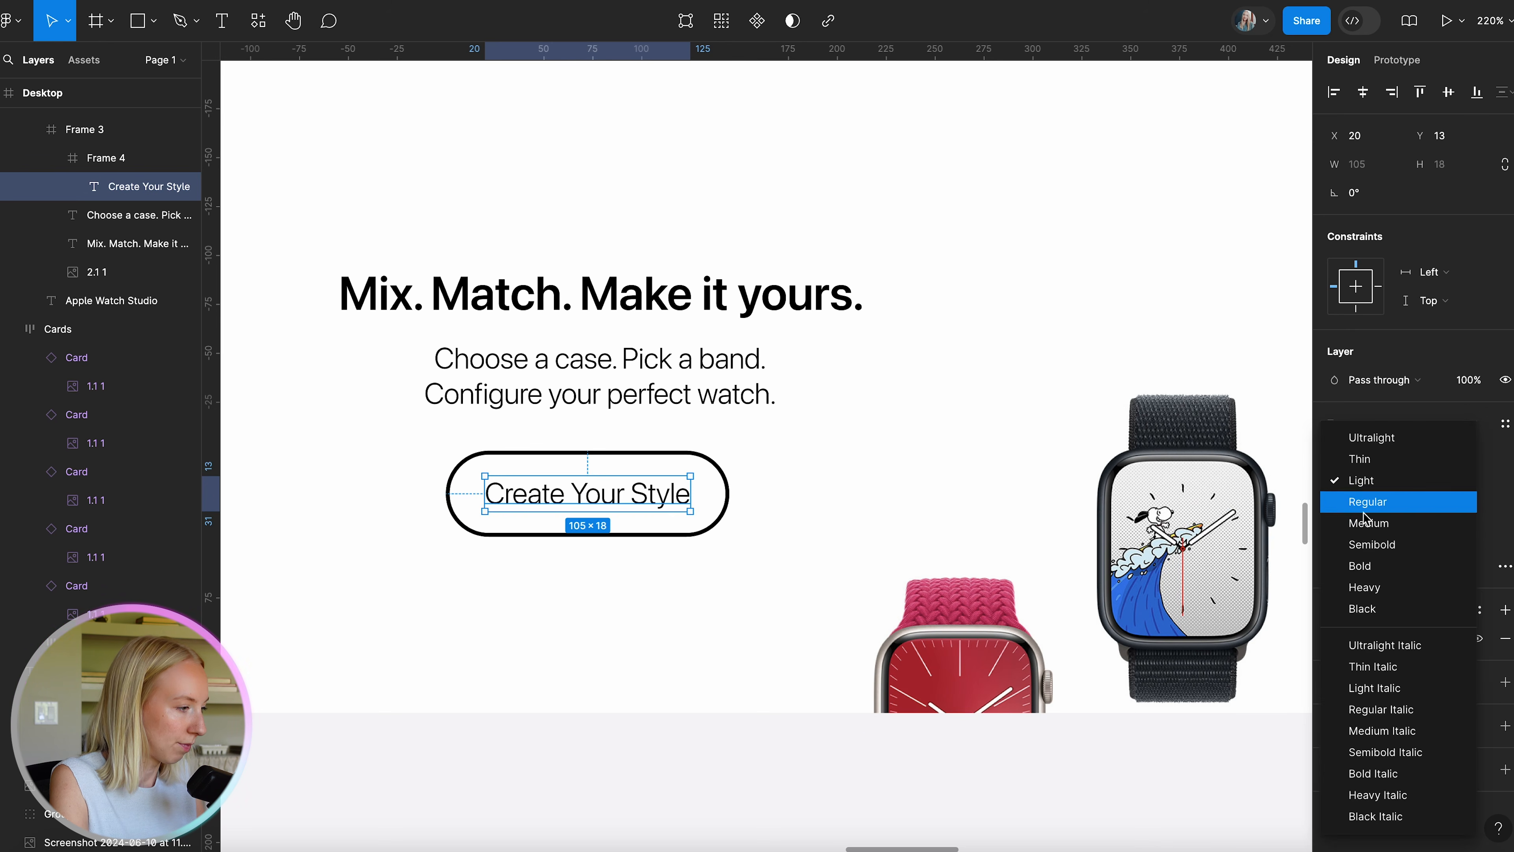
{"action": "left_click", "coordinate": [1369, 545]}
{"action": "left_click", "coordinate": [719, 596]}
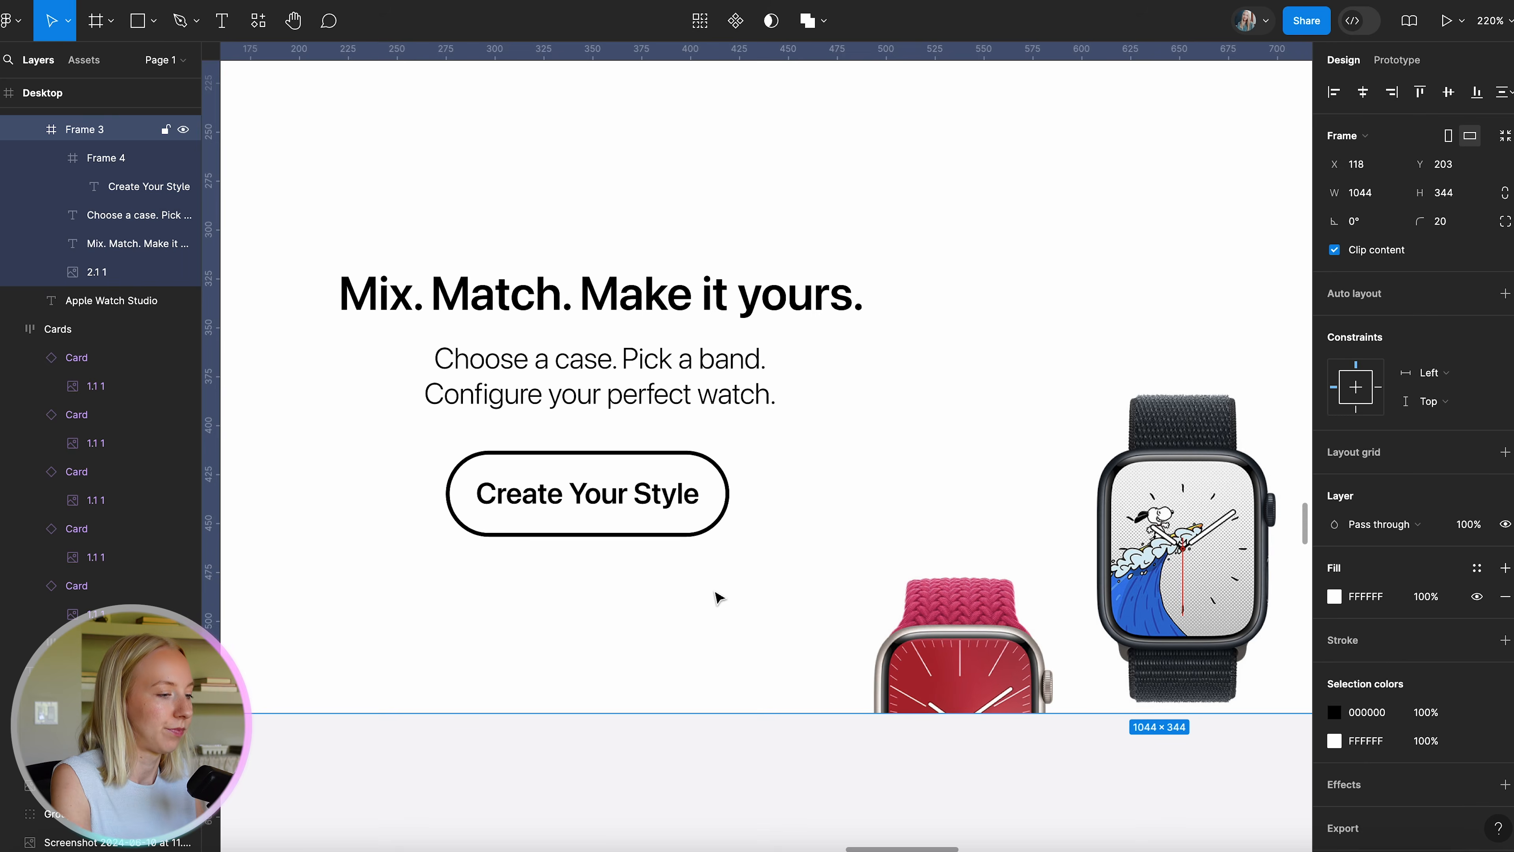
Apply auto layout to the button frame and set its horizontal padding to 23.
{"action": "left_click", "coordinate": [628, 497]}
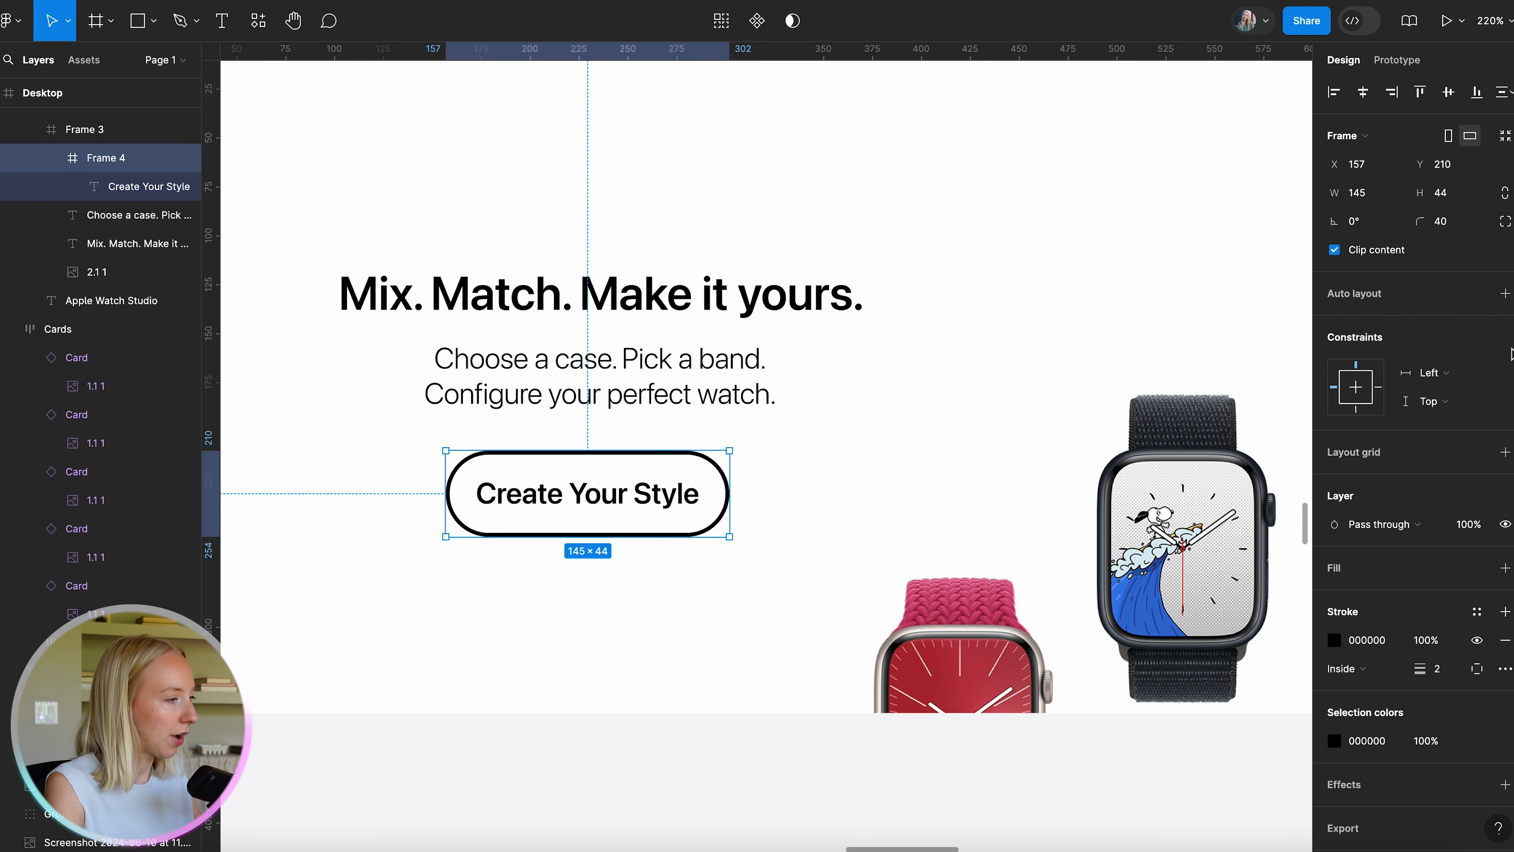
{"action": "left_click", "coordinate": [1504, 298]}
{"action": "left_click_drag", "start_coordinate": [1342, 416], "coordinate": [1350, 425]}
{"action": "left_click_drag", "start_coordinate": [676, 496], "coordinate": [649, 497]}
{"action": "double_click", "coordinate": [649, 498]}
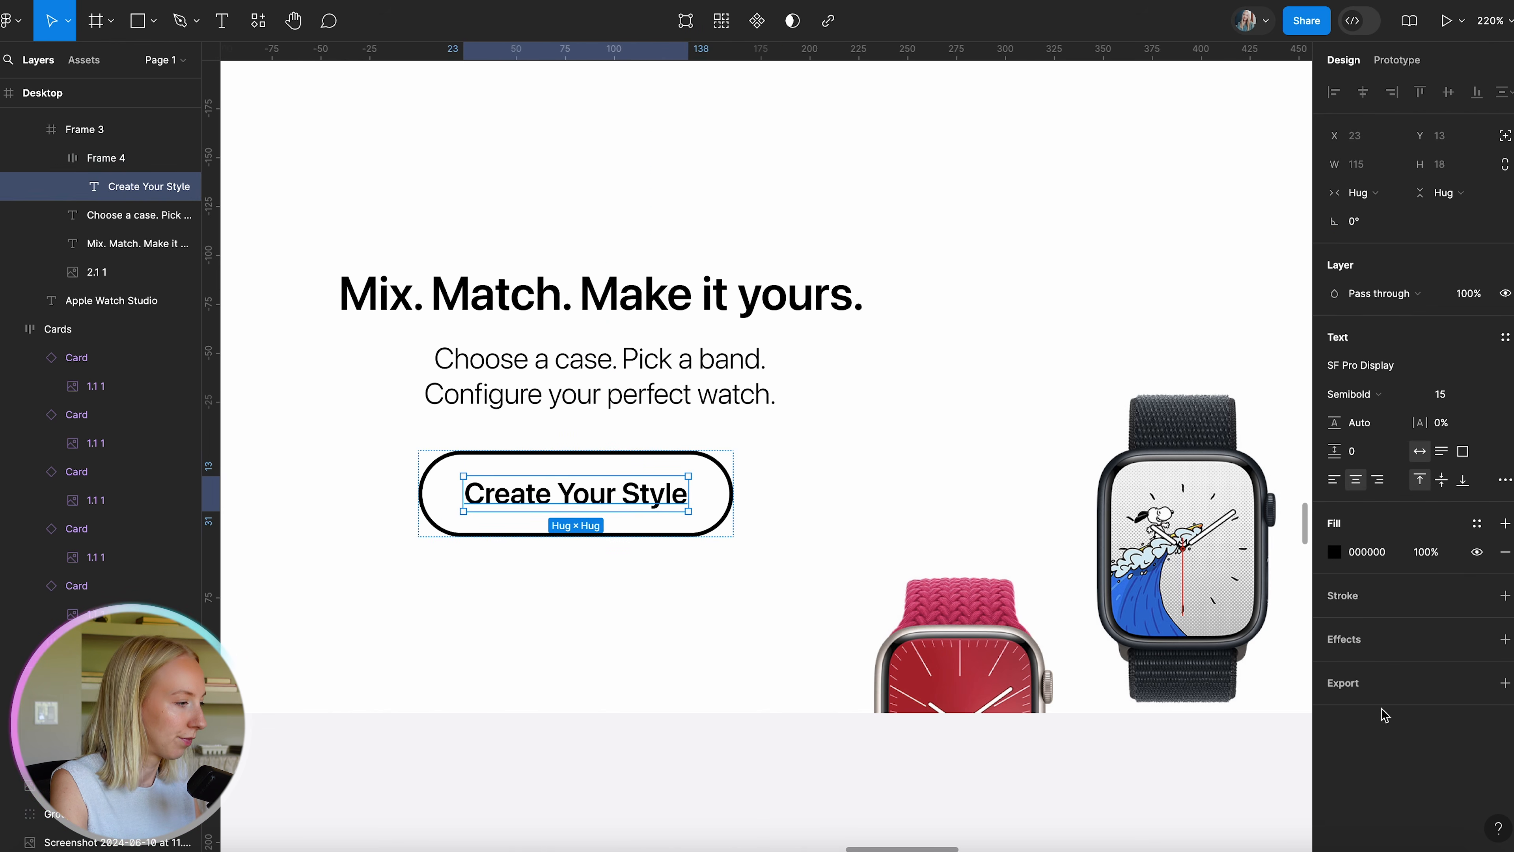
{"action": "left_click", "coordinate": [624, 669]}
{"action": "scroll", "coordinate": [624, 669], "scroll_direction": "down", "scroll_amount": 5}
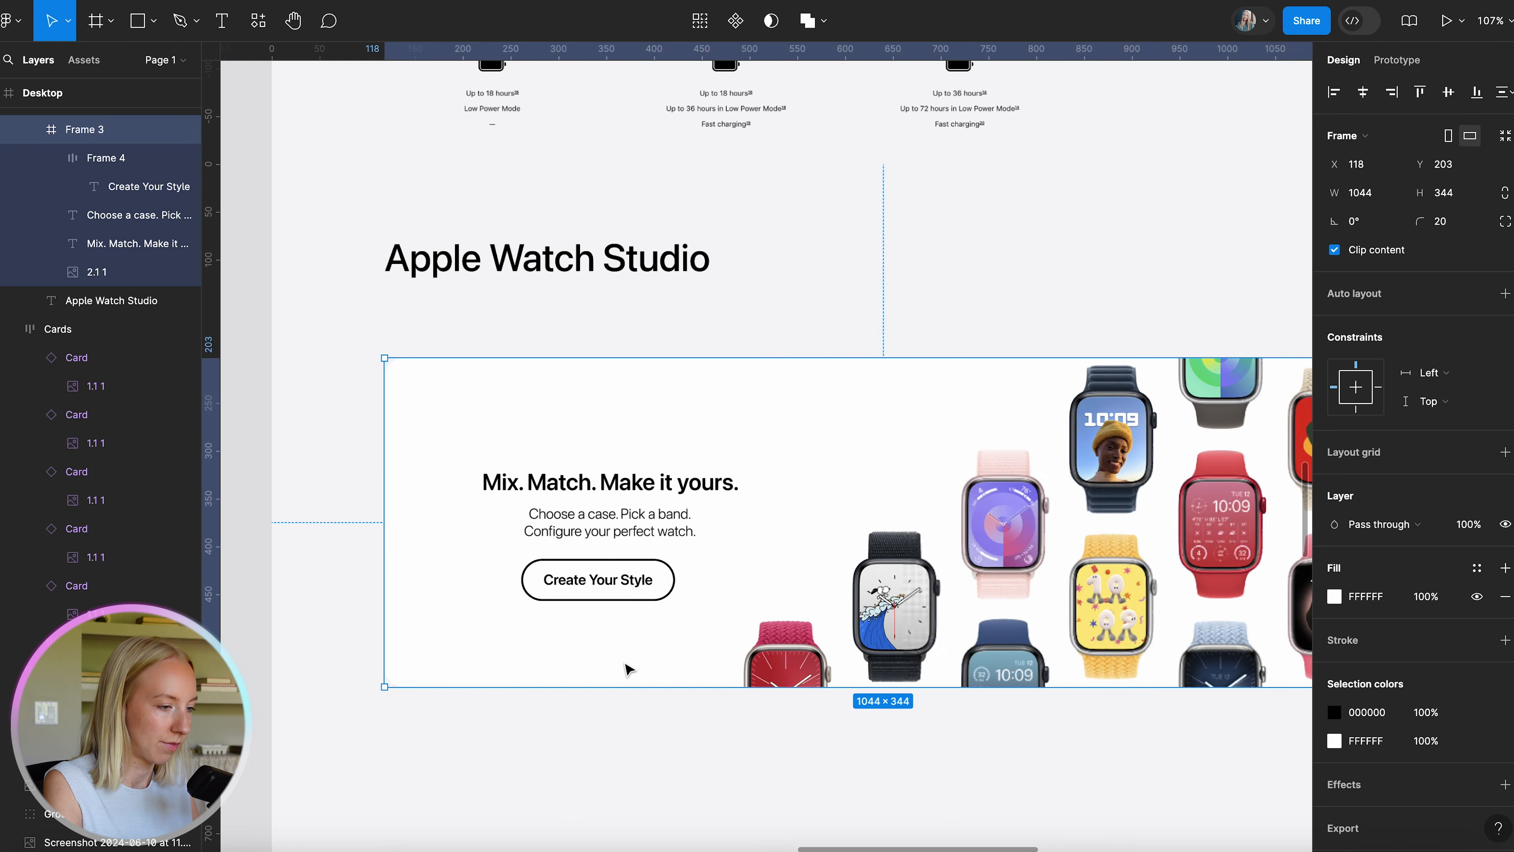
Centre the button horizontally beneath the description text, and nudge the heading, description and button together slightly to the left.
{"action": "left_click", "coordinate": [623, 580]}
{"action": "left_click", "coordinate": [603, 650]}
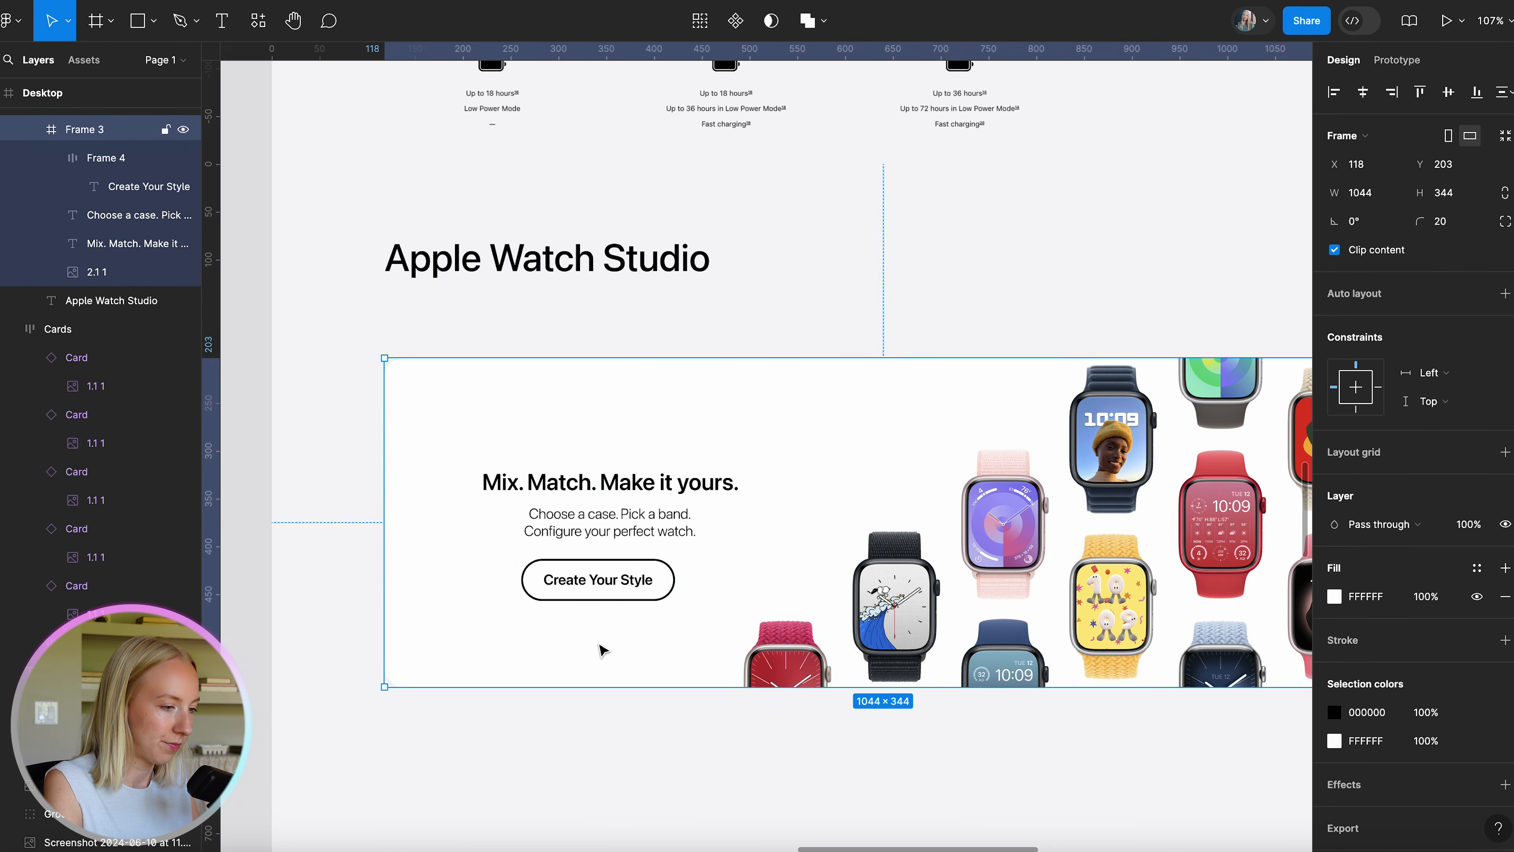
{"action": "left_click", "coordinate": [616, 583]}
{"action": "left_click_drag", "start_coordinate": [616, 583], "coordinate": [619, 587]}
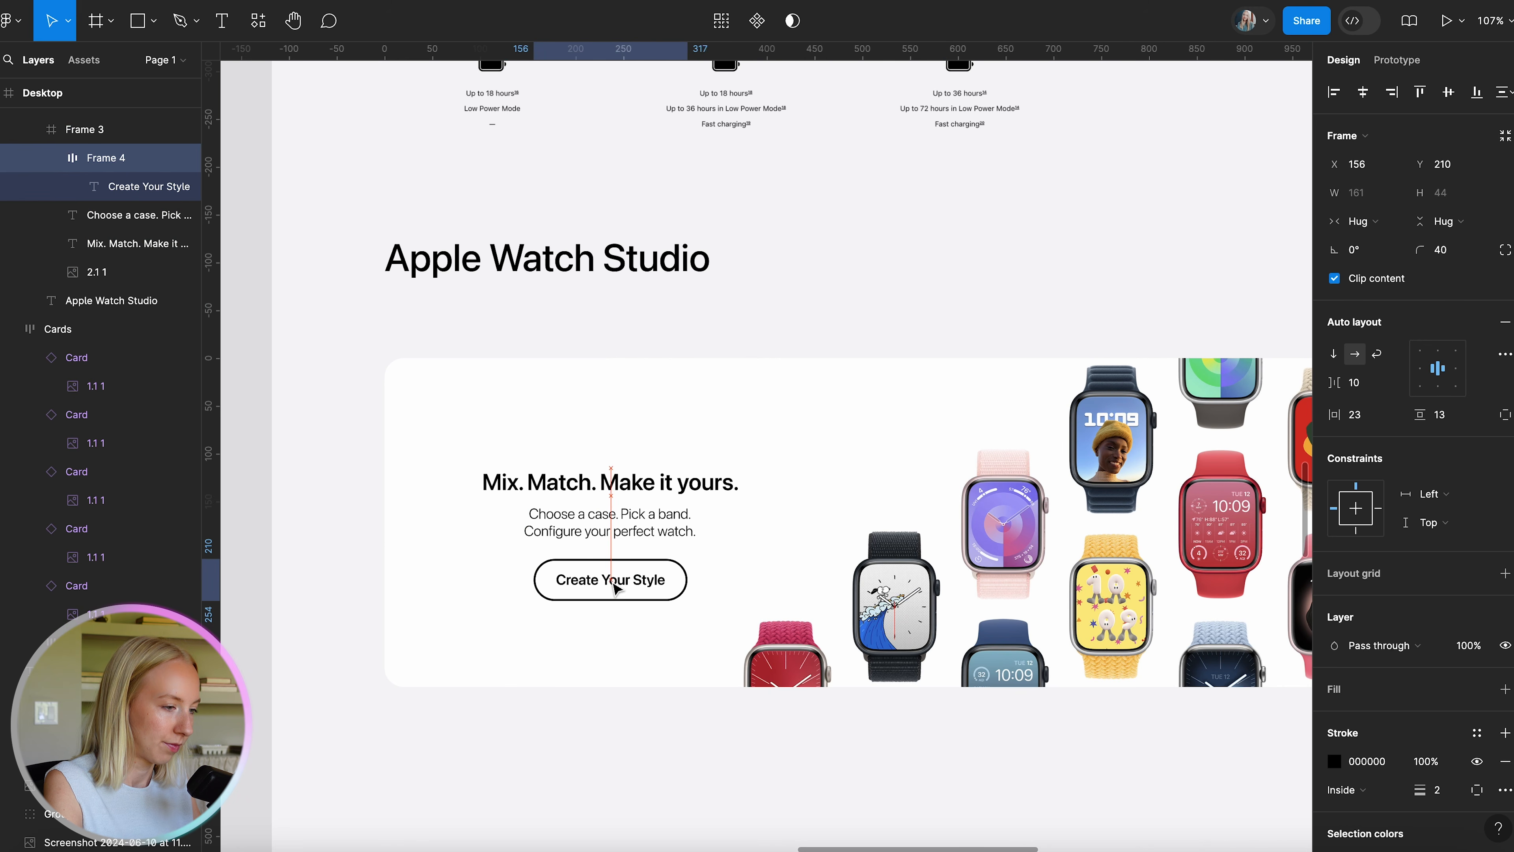
{"action": "left_click", "coordinate": [667, 525], "text": "shift"}
{"action": "left_click", "coordinate": [709, 481], "text": "shift"}
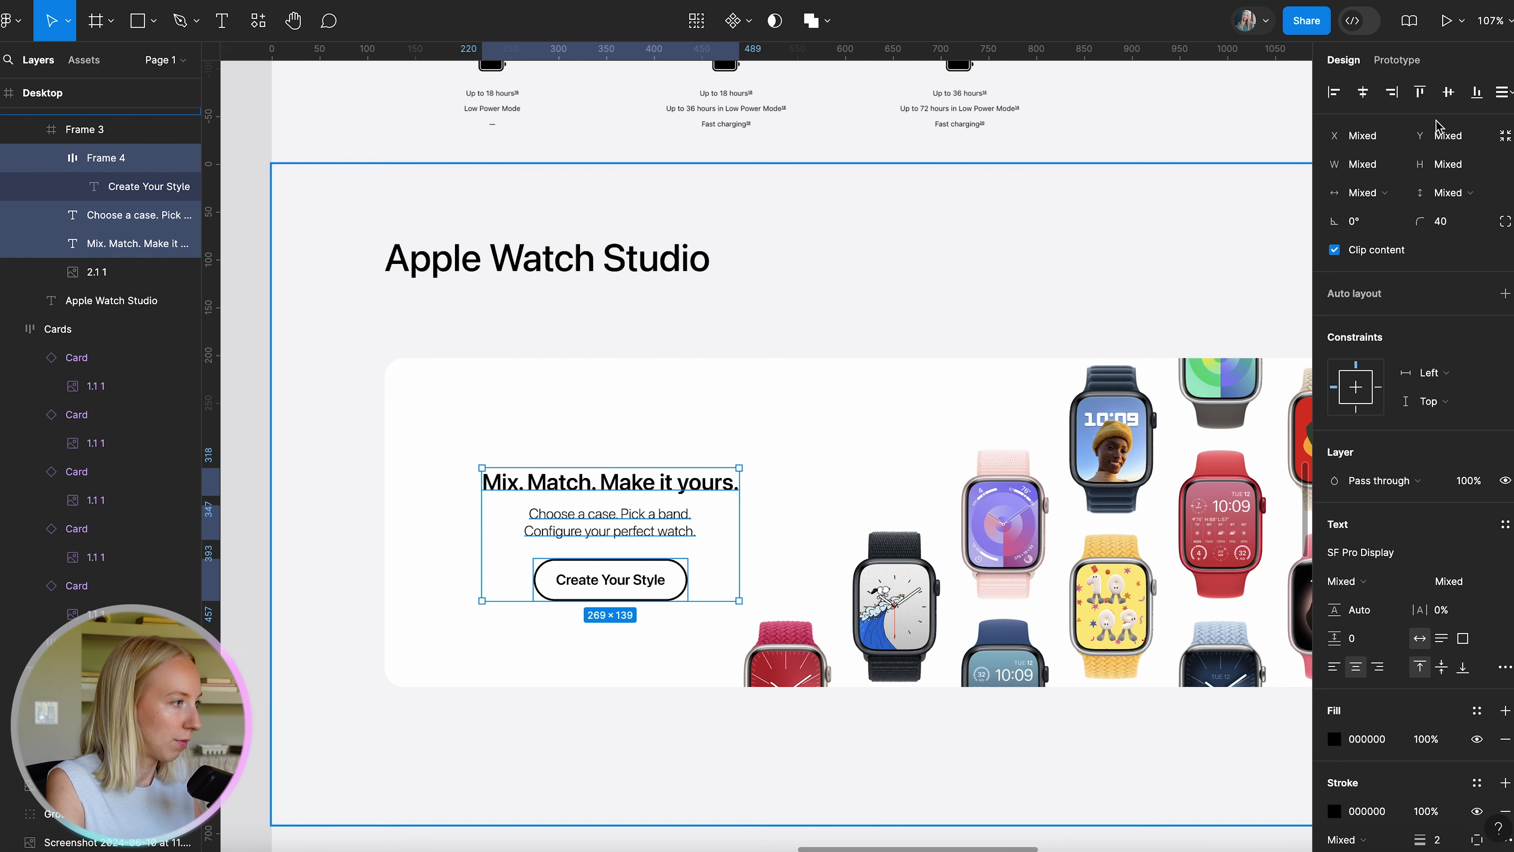
{"action": "left_click_drag", "start_coordinate": [650, 518], "coordinate": [650, 519]}
{"action": "left_click", "coordinate": [607, 764]}
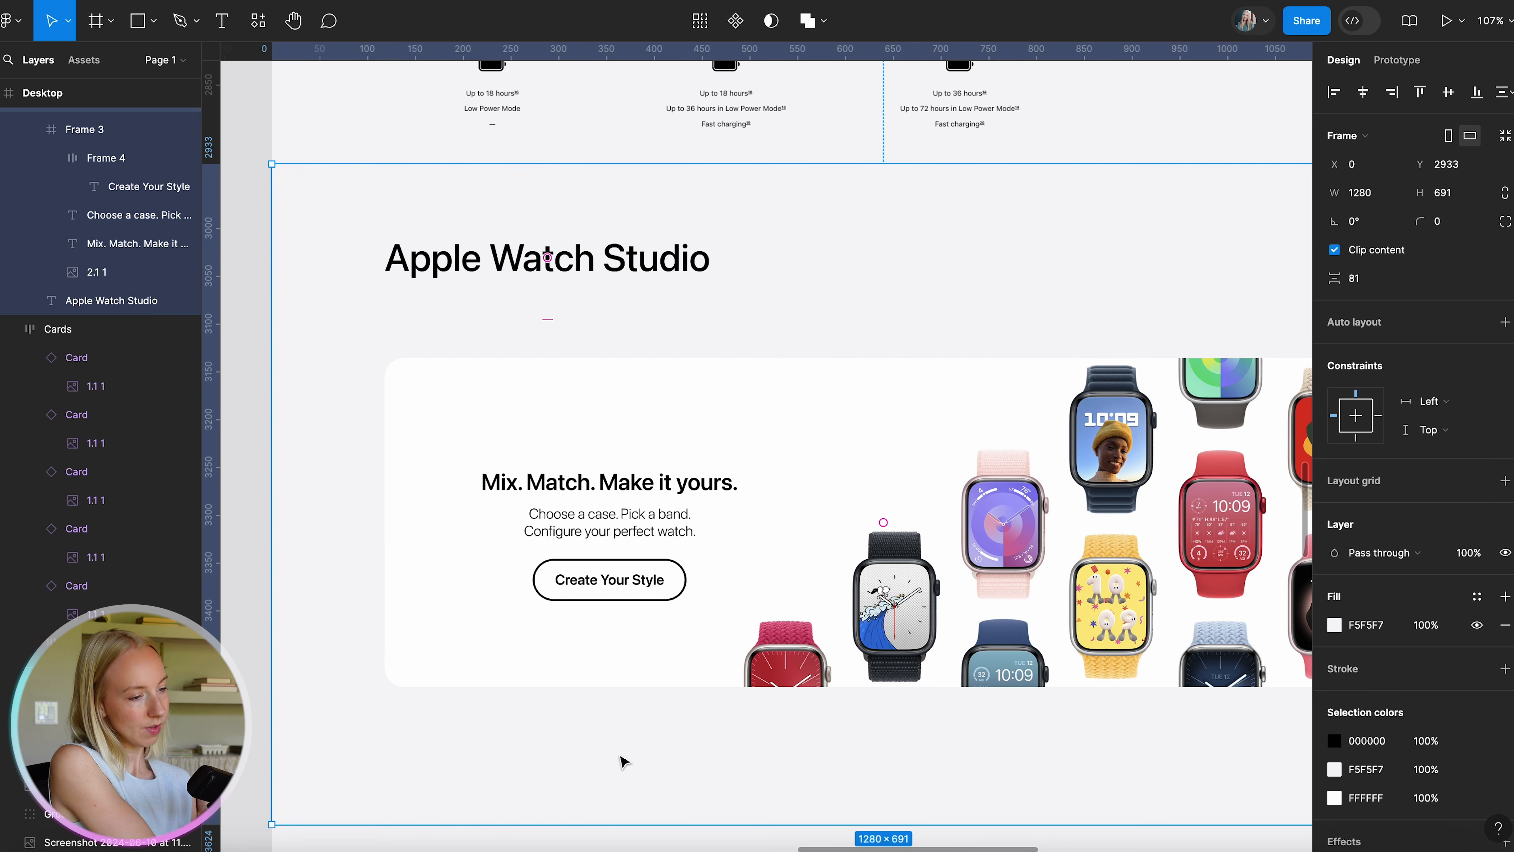
Change the stroke of the "Create Your Style" button frame from a solid colour to a linear gradient.
{"action": "scroll", "coordinate": [633, 758], "scroll_direction": "down", "scroll_amount": 3}
{"action": "scroll", "coordinate": [663, 710], "scroll_direction": "up", "scroll_amount": 10}
{"action": "left_click", "coordinate": [775, 385]}
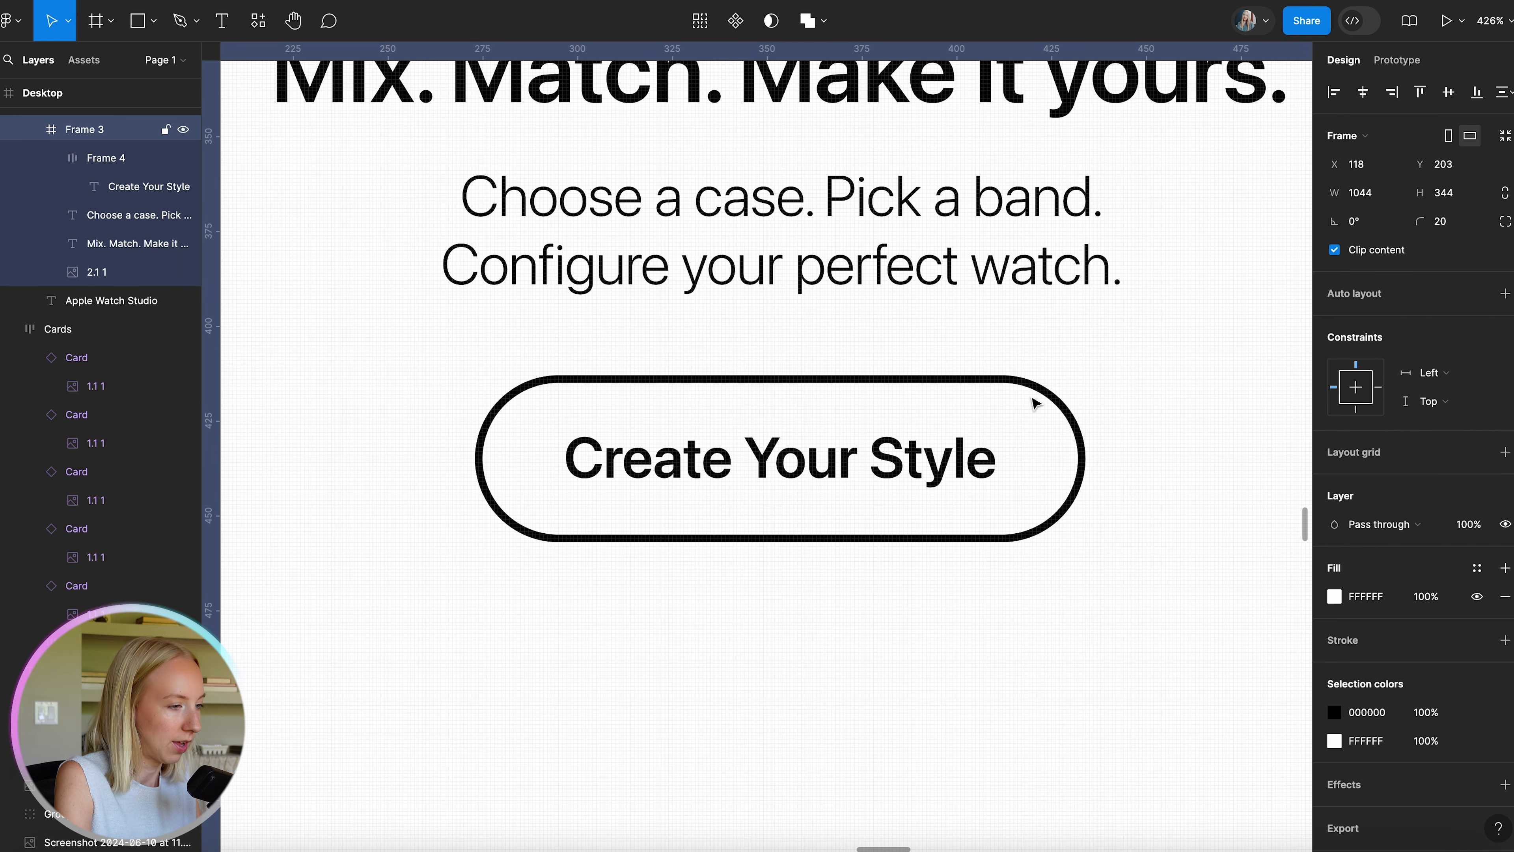
{"action": "left_click", "coordinate": [852, 387]}
{"action": "scroll", "coordinate": [1490, 620], "scroll_direction": "down", "scroll_amount": 3}
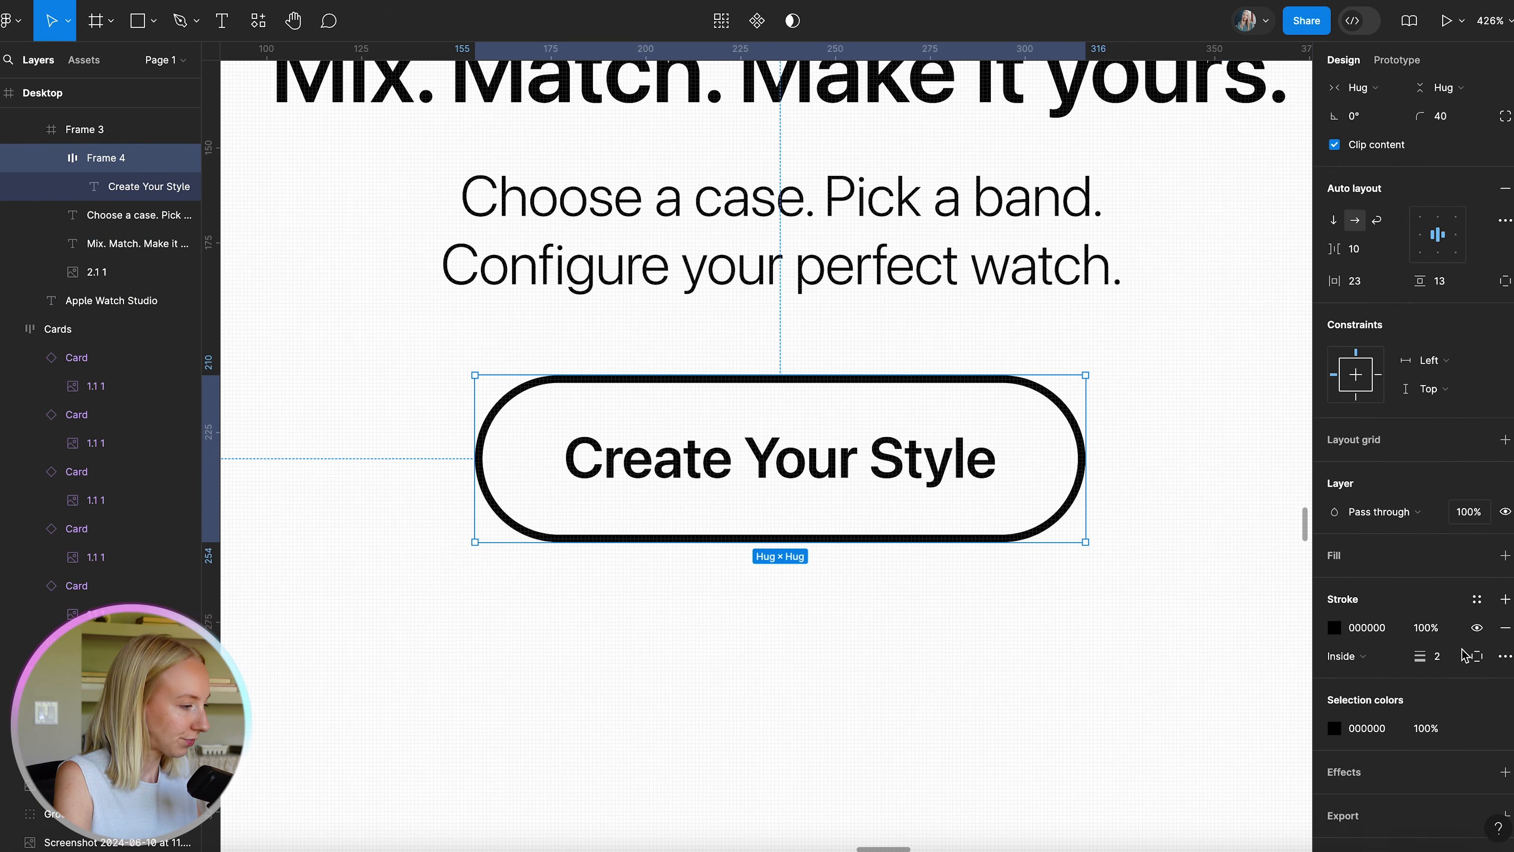
{"action": "scroll", "coordinate": [1338, 609], "scroll_direction": "down", "scroll_amount": 1}
{"action": "left_click", "coordinate": [1333, 602]}
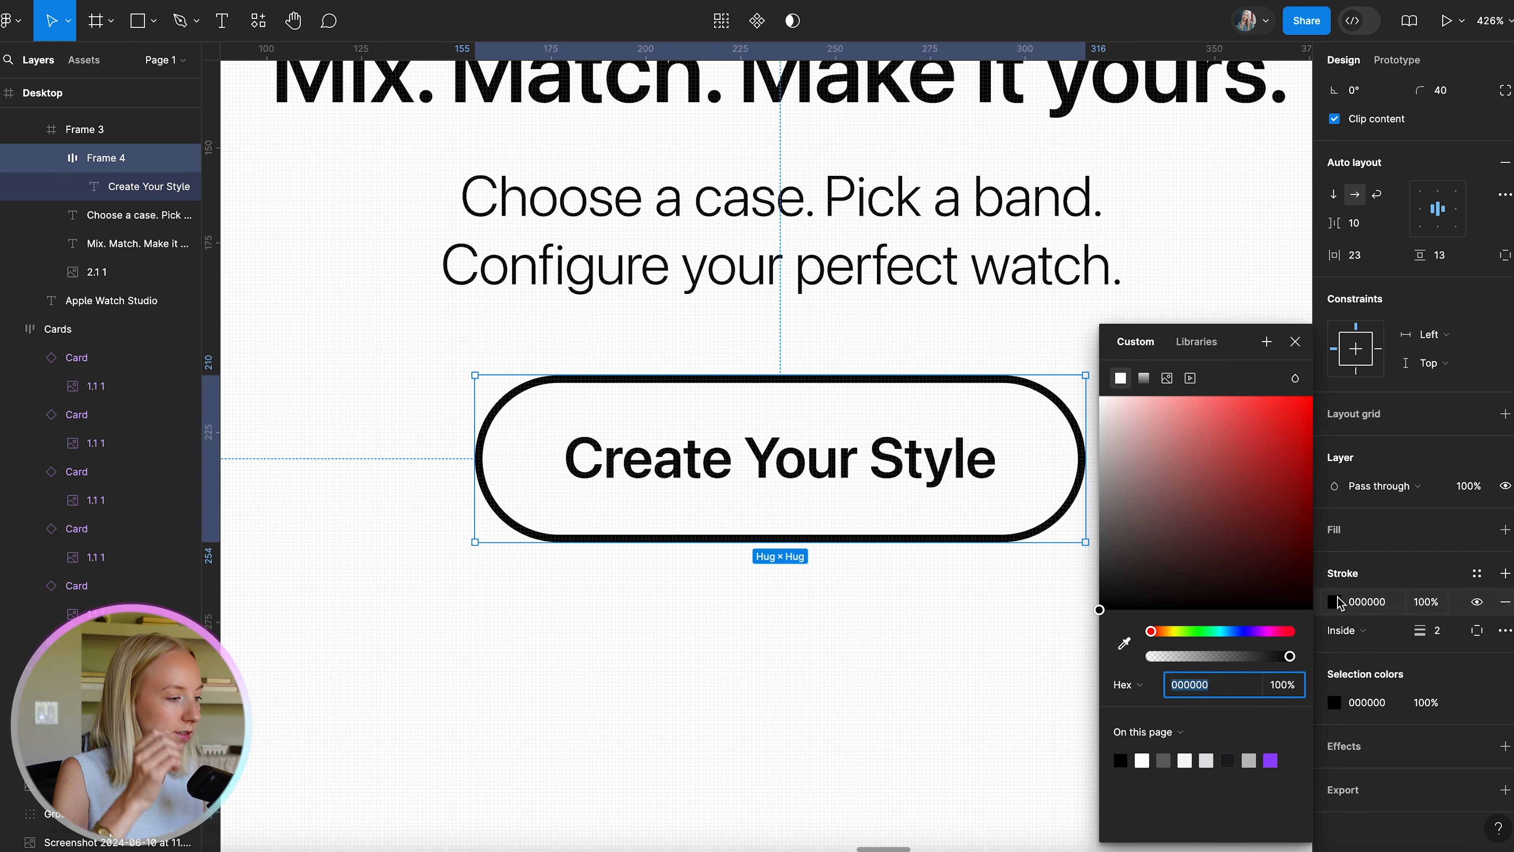
{"action": "left_click", "coordinate": [1142, 379]}
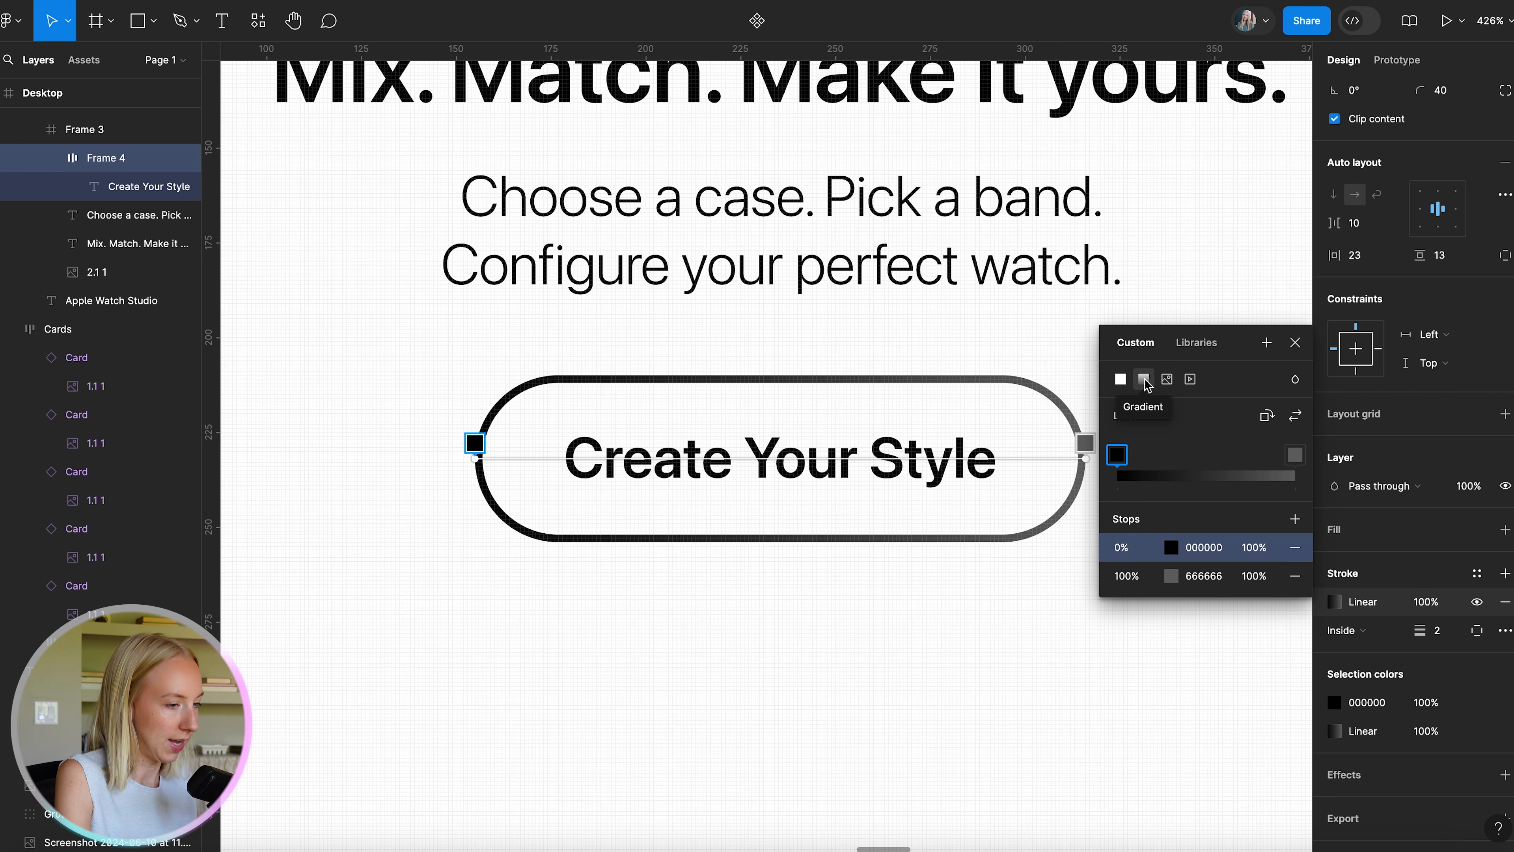
Add stops to the button's stroke gradient and spread them so the five stops sit at 0%, 25%, 51%, 75% and 100%.
{"action": "scroll", "coordinate": [909, 380], "scroll_direction": "right", "scroll_amount": 5}
{"action": "left_click", "coordinate": [1161, 475]}
{"action": "left_click", "coordinate": [1206, 476]}
{"action": "left_click", "coordinate": [1249, 476]}
{"action": "left_click", "coordinate": [1289, 476]}
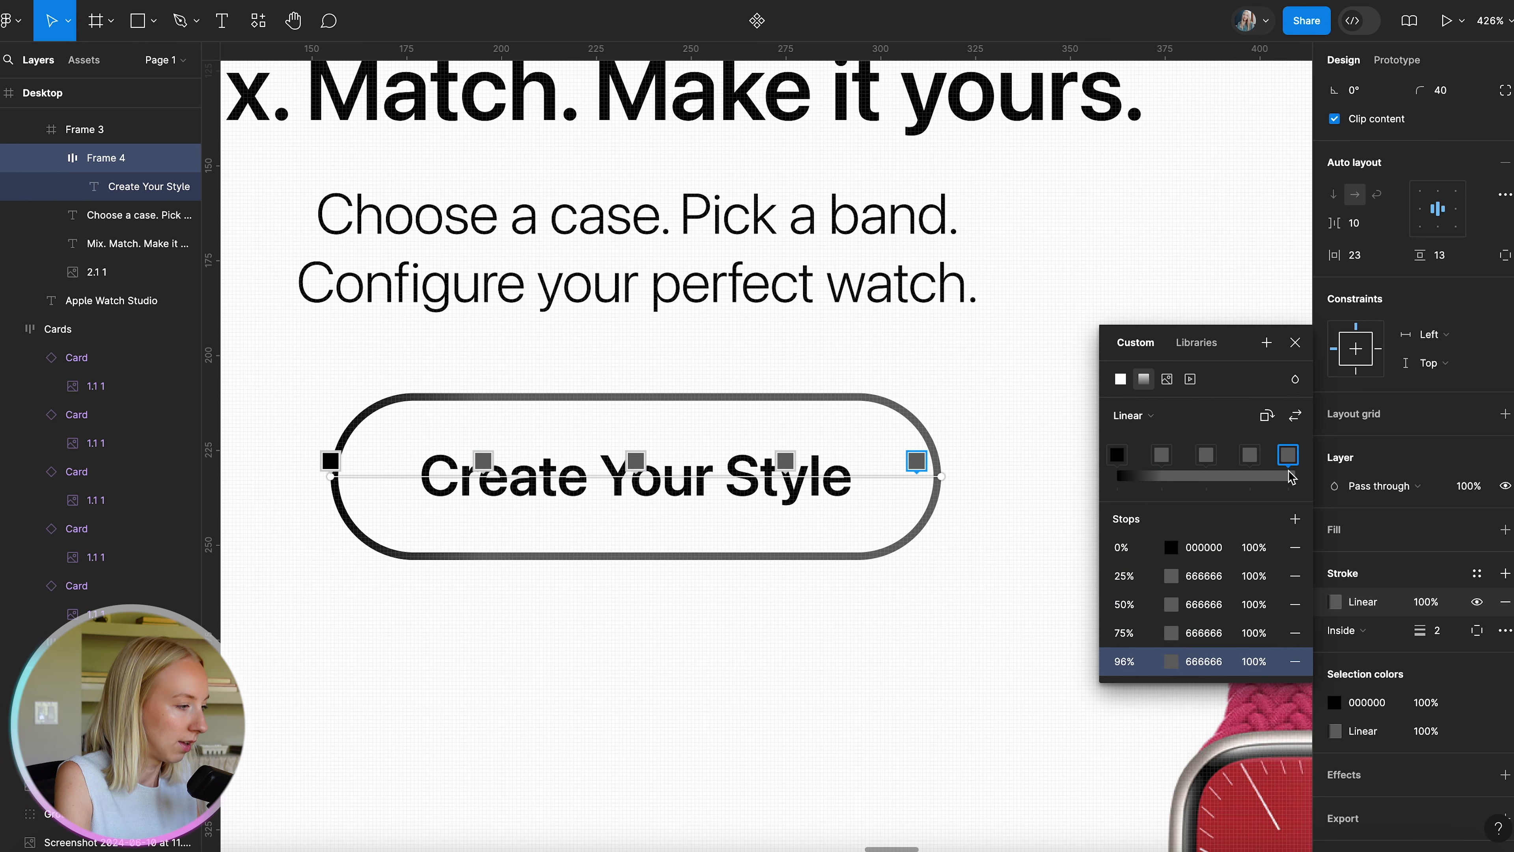
{"action": "left_click_drag", "start_coordinate": [1168, 459], "coordinate": [1213, 462]}
{"action": "left_click", "coordinate": [1208, 460]}
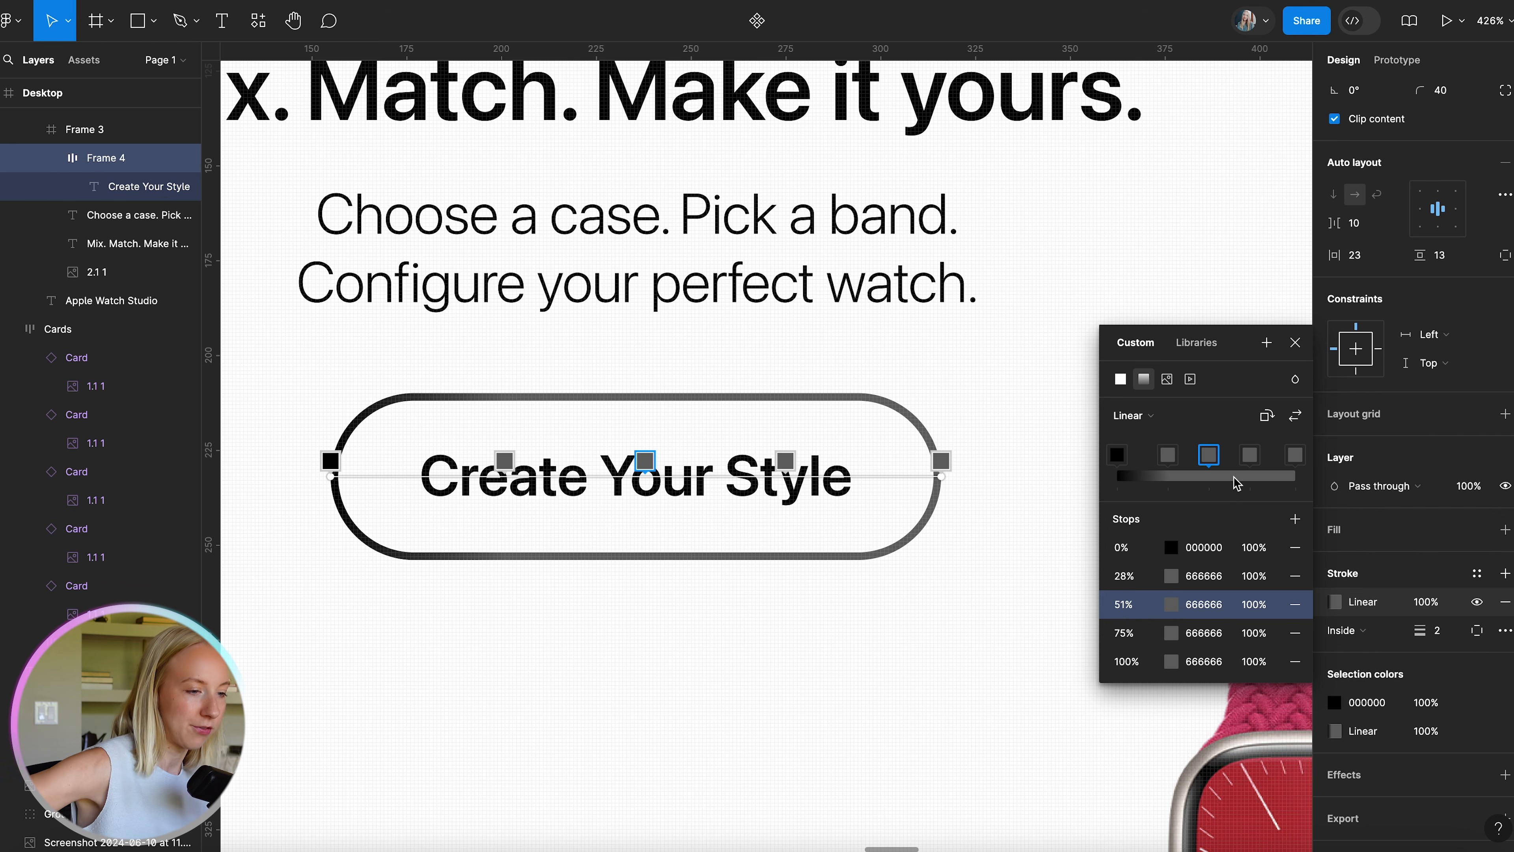
{"action": "left_click_drag", "start_coordinate": [1171, 456], "coordinate": [1162, 456]}
Set the 0% gradient stop to yellow F7DD72, sampled from the outline of the reference screenshot's button.
{"action": "scroll", "coordinate": [758, 479], "scroll_direction": "down", "scroll_amount": 6}
{"action": "scroll", "coordinate": [758, 478], "scroll_direction": "left", "scroll_amount": 12}
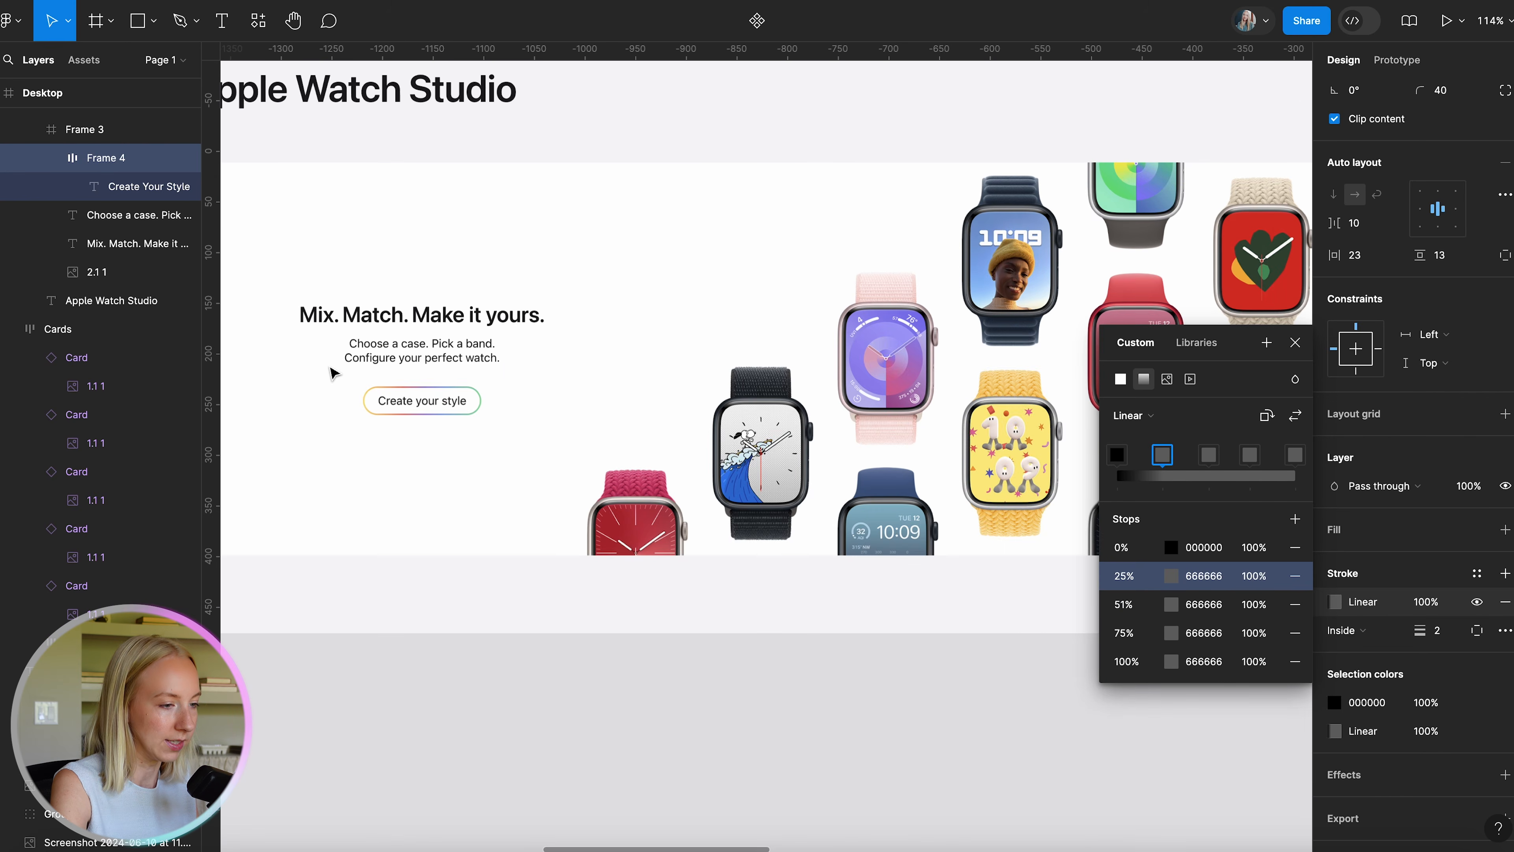
{"action": "scroll", "coordinate": [332, 372], "scroll_direction": "up", "scroll_amount": 5}
{"action": "scroll", "coordinate": [679, 514], "scroll_direction": "up", "scroll_amount": 2}
{"action": "left_click", "coordinate": [1117, 455]}
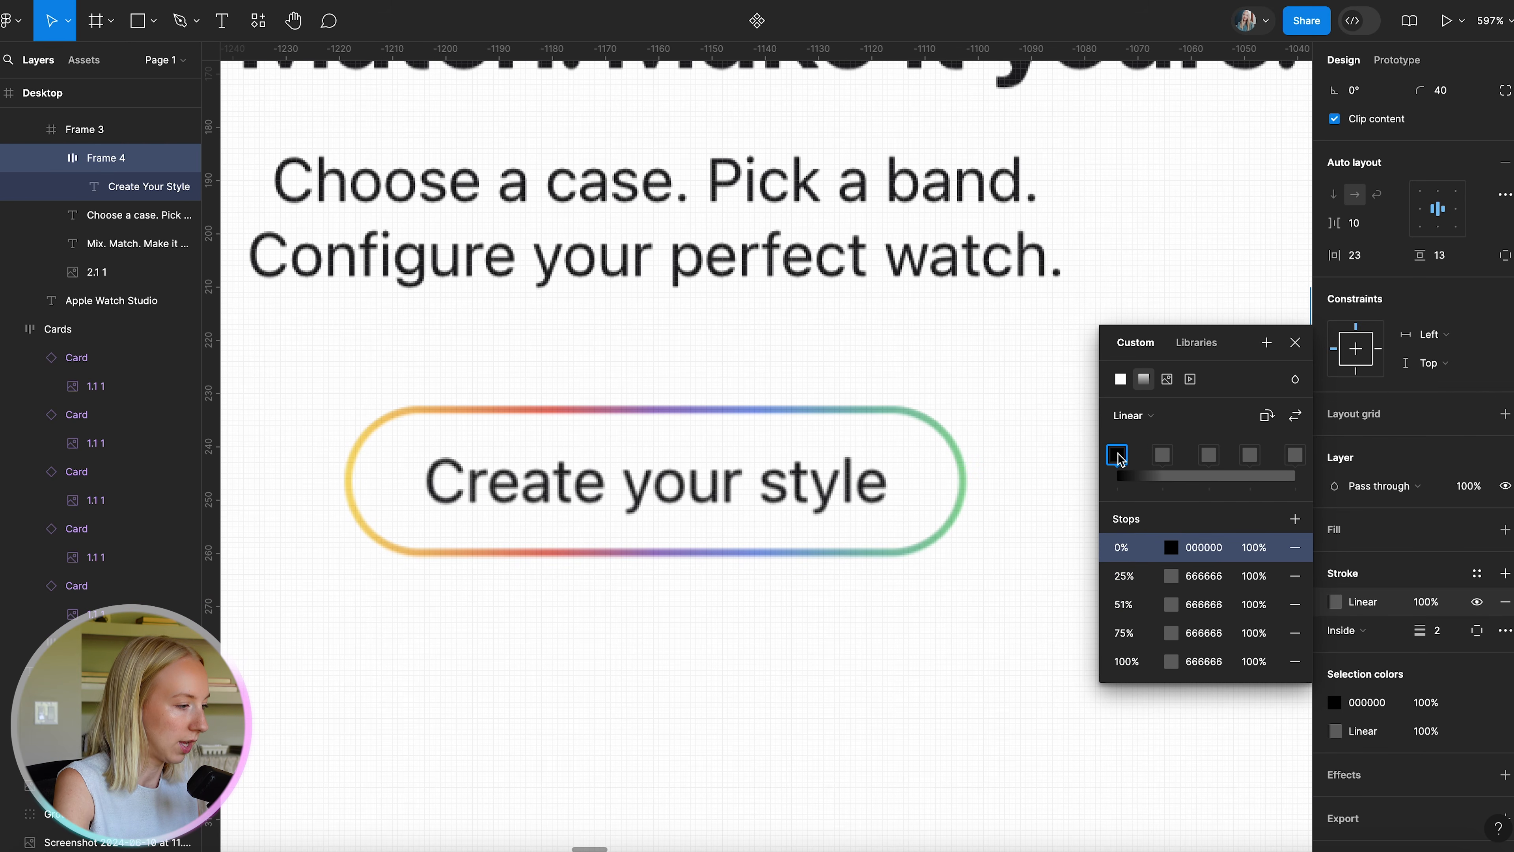
{"action": "left_click", "coordinate": [1172, 547]}
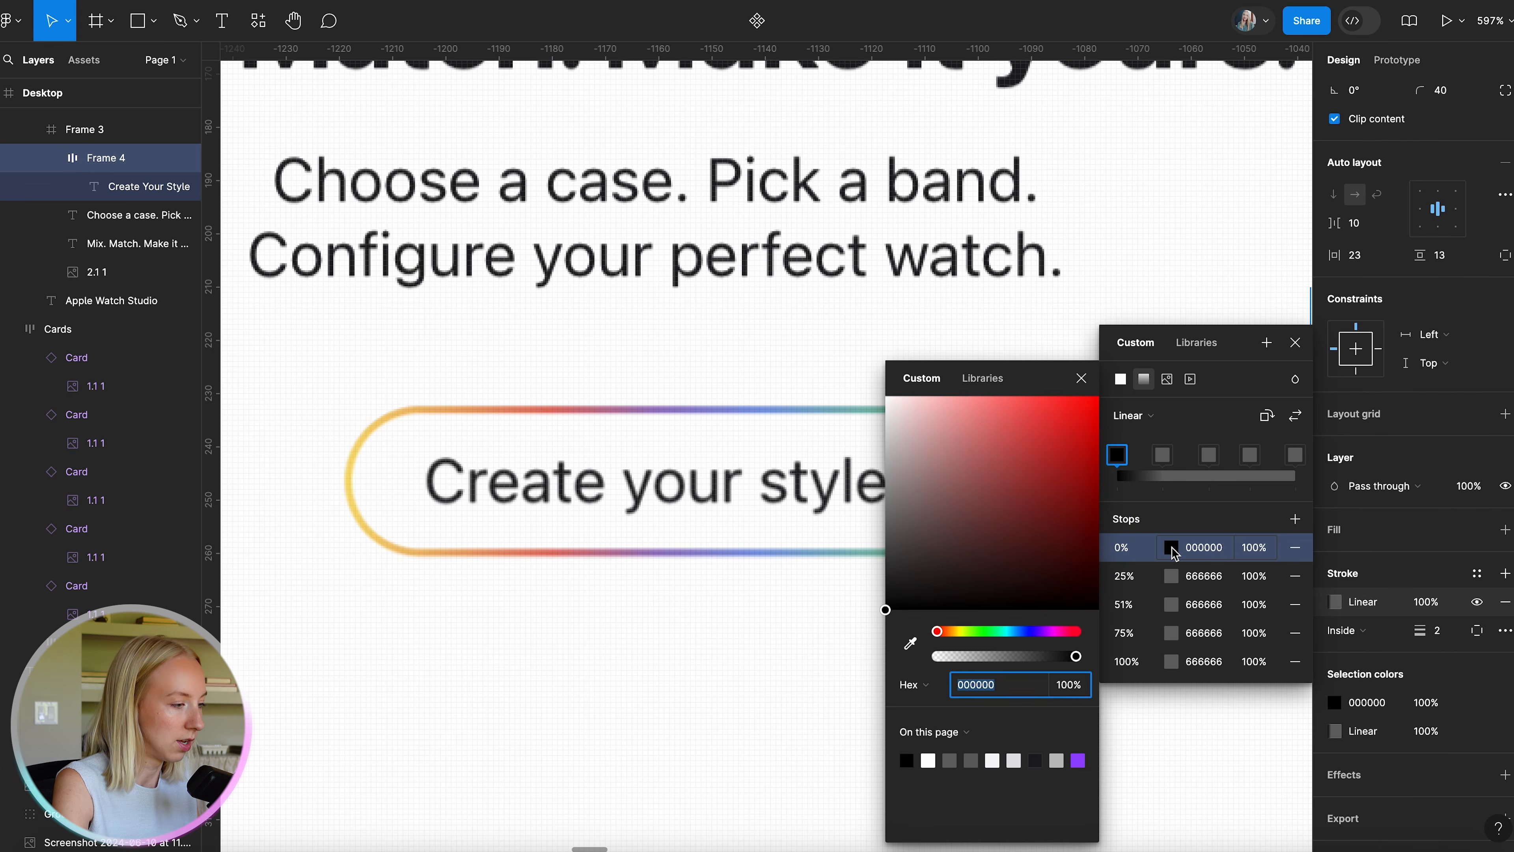
{"action": "left_click", "coordinate": [910, 642]}
{"action": "left_click", "coordinate": [351, 483]}
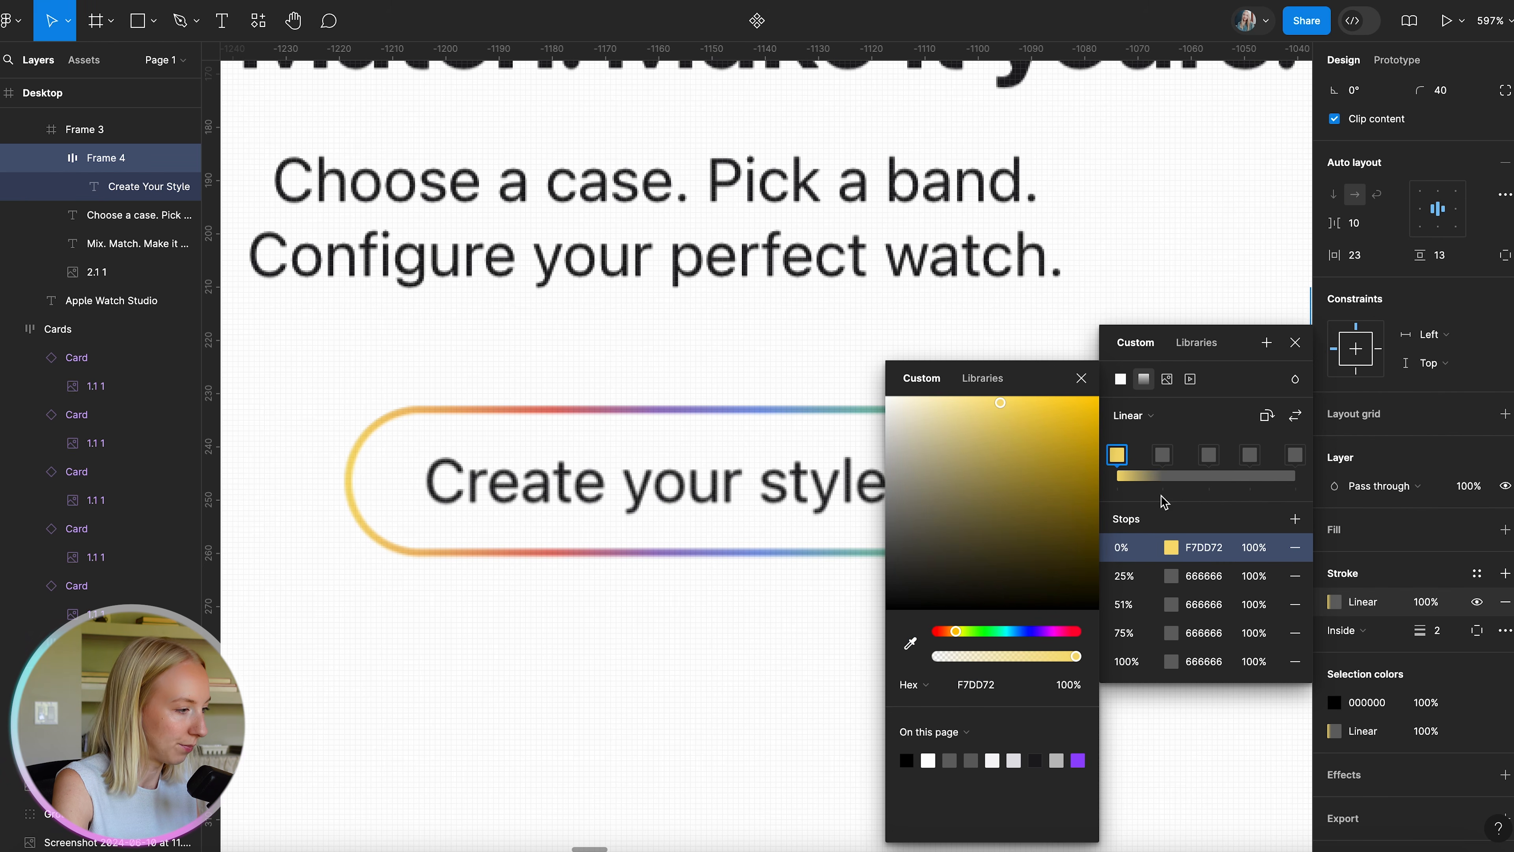
Sample the reference button's outline to set the 25% stop to coral E6866E and the 51% stop to purple AD77AA.
{"action": "left_click", "coordinate": [1171, 579]}
{"action": "left_click", "coordinate": [910, 642]}
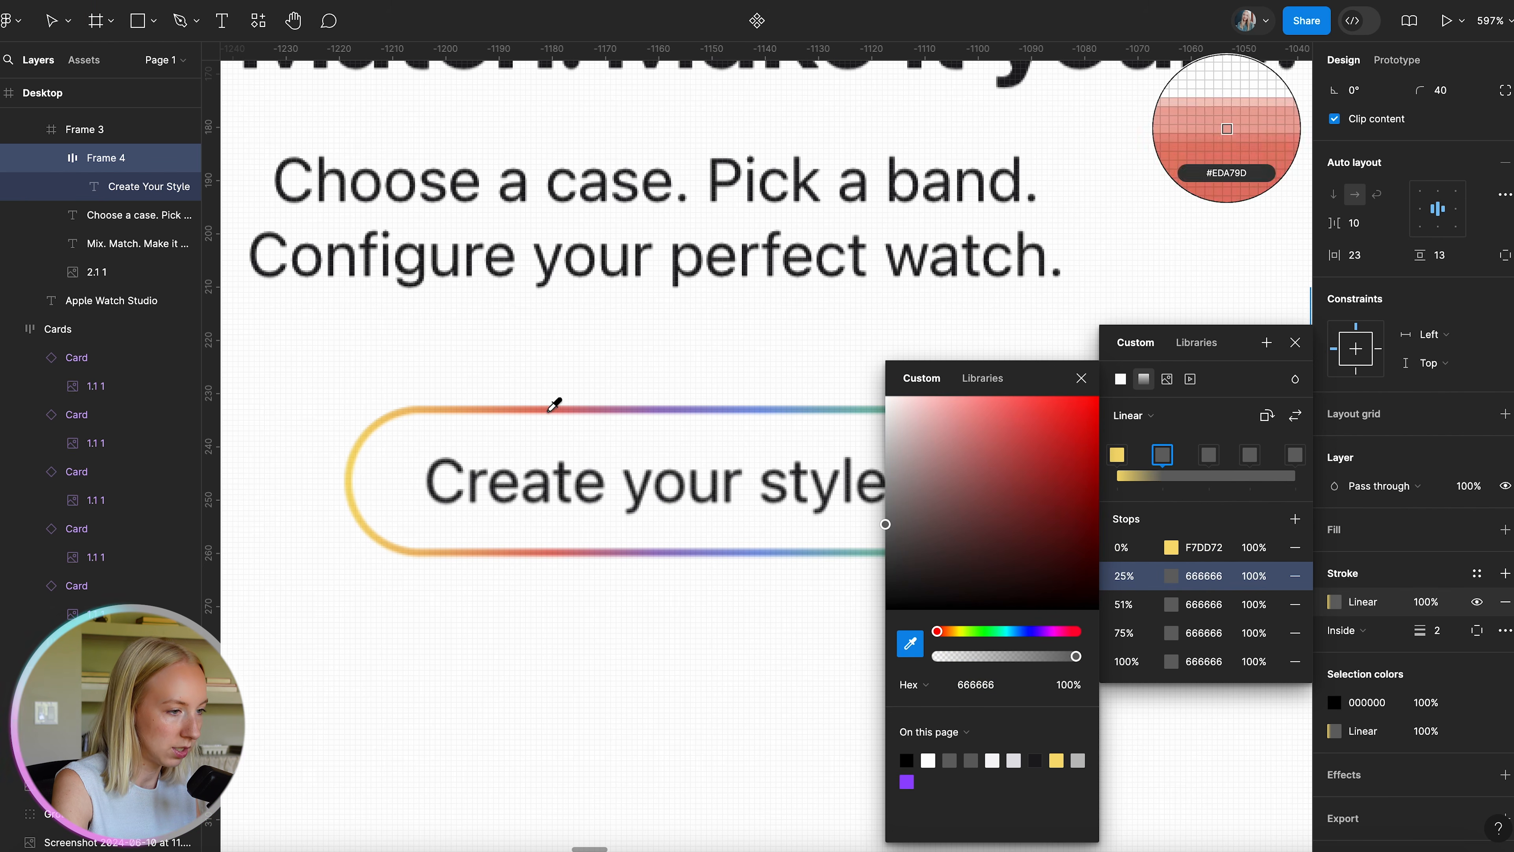
{"action": "left_click", "coordinate": [534, 411]}
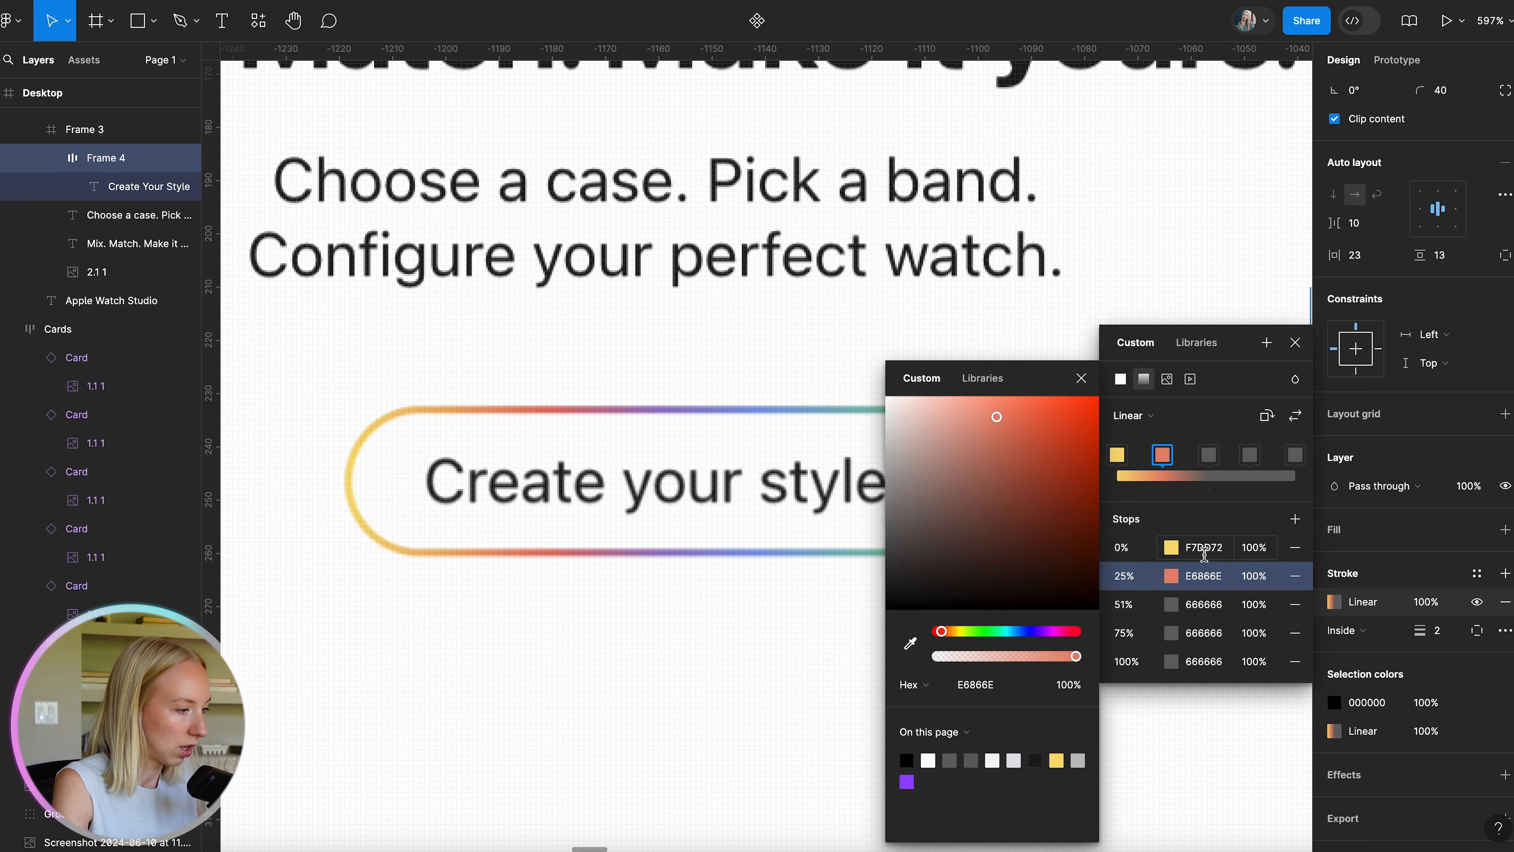
{"action": "left_click", "coordinate": [1133, 604]}
{"action": "left_click", "coordinate": [910, 642]}
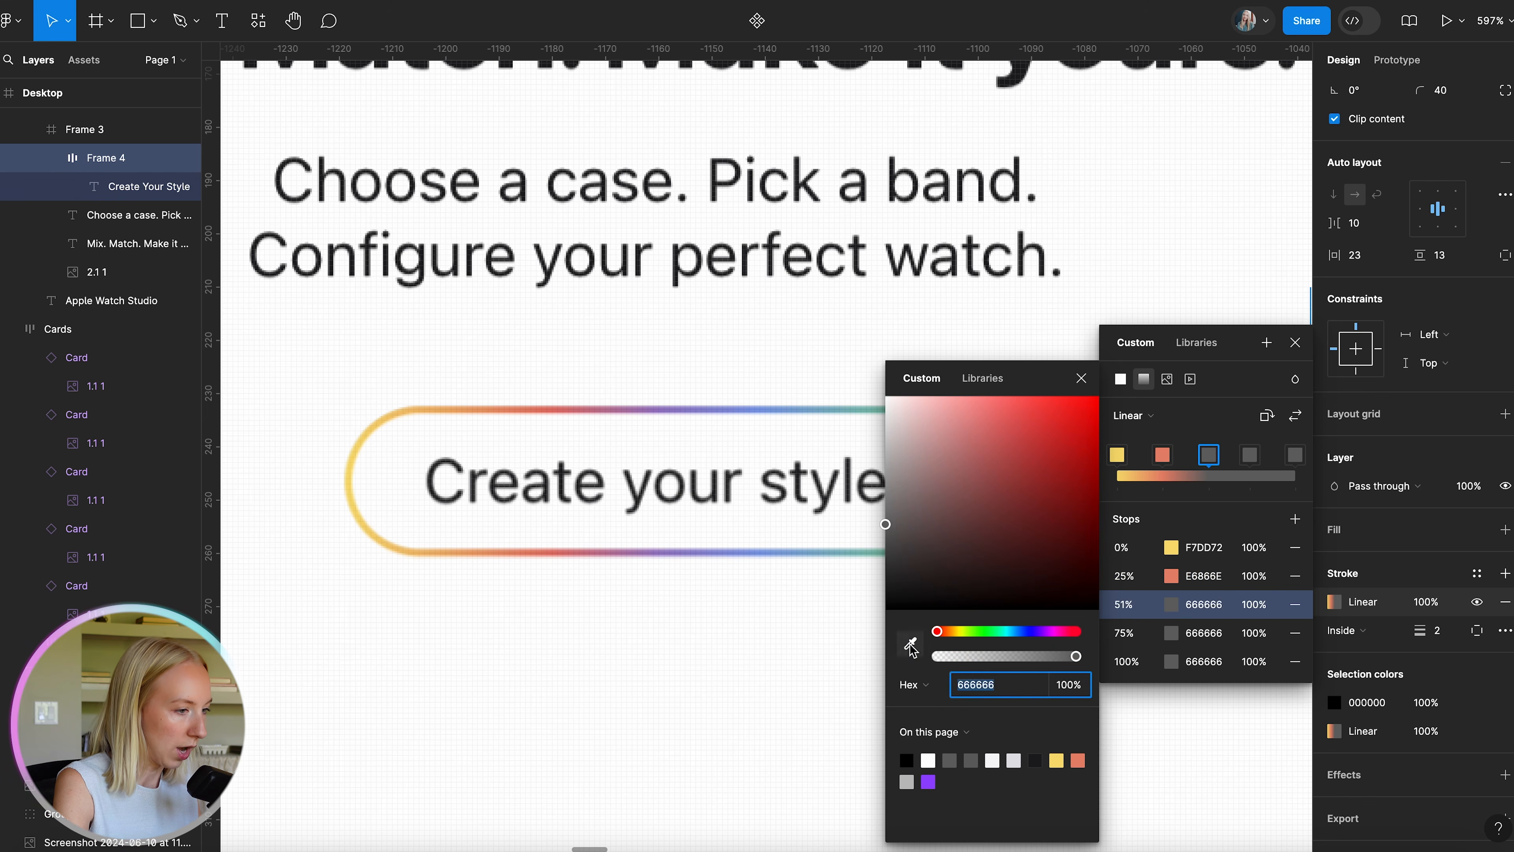
{"action": "left_click", "coordinate": [635, 406]}
Sample the reference button's outline to set the 75% stop to blue 8996DD and the 100% stop to green 8DD79D.
{"action": "left_click", "coordinate": [1123, 625]}
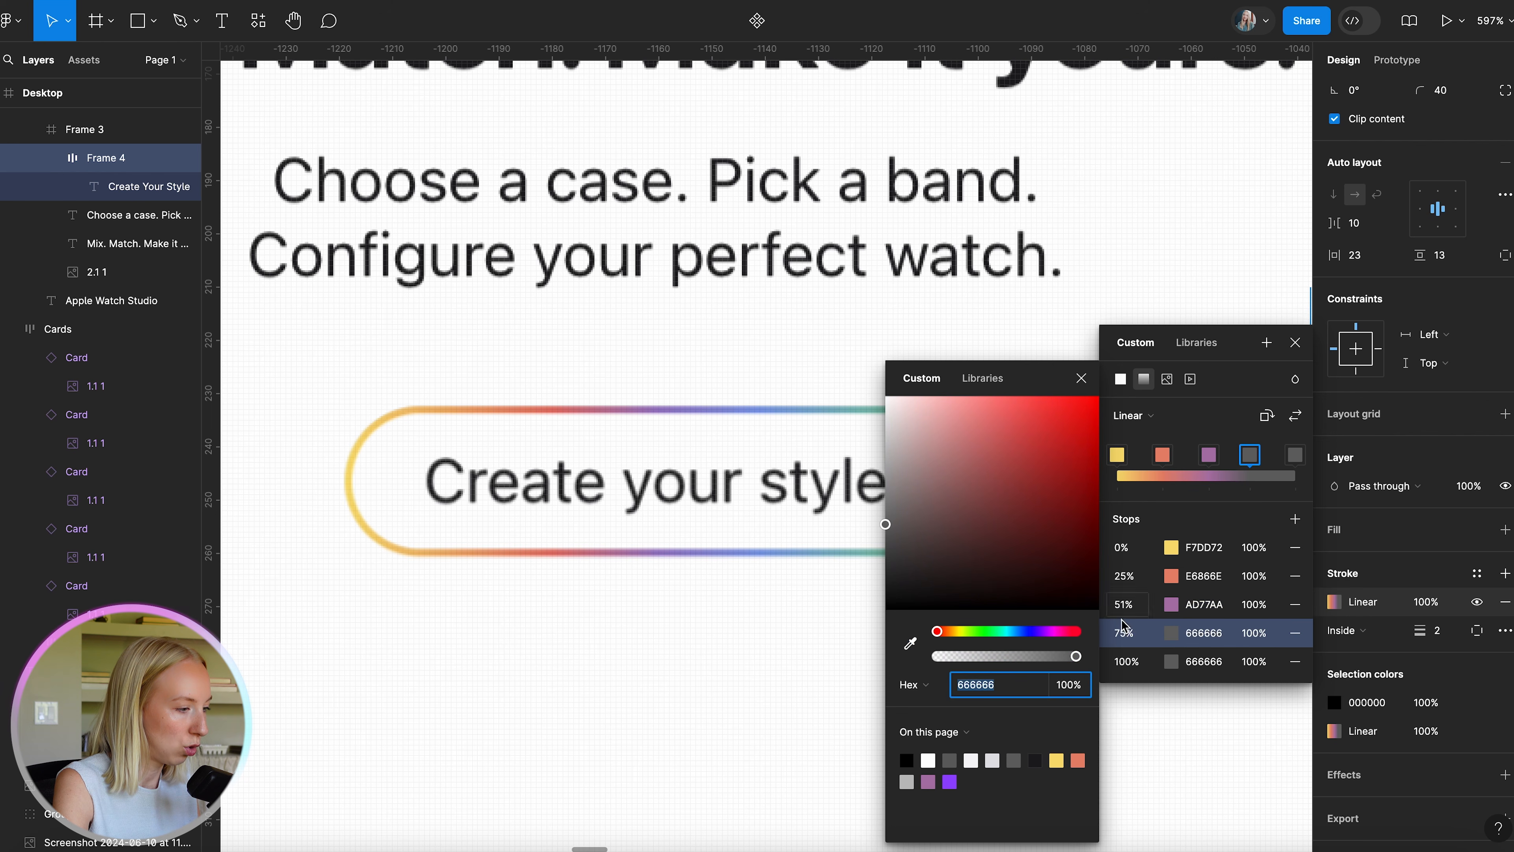
{"action": "scroll", "coordinate": [724, 590], "scroll_direction": "right", "scroll_amount": 4}
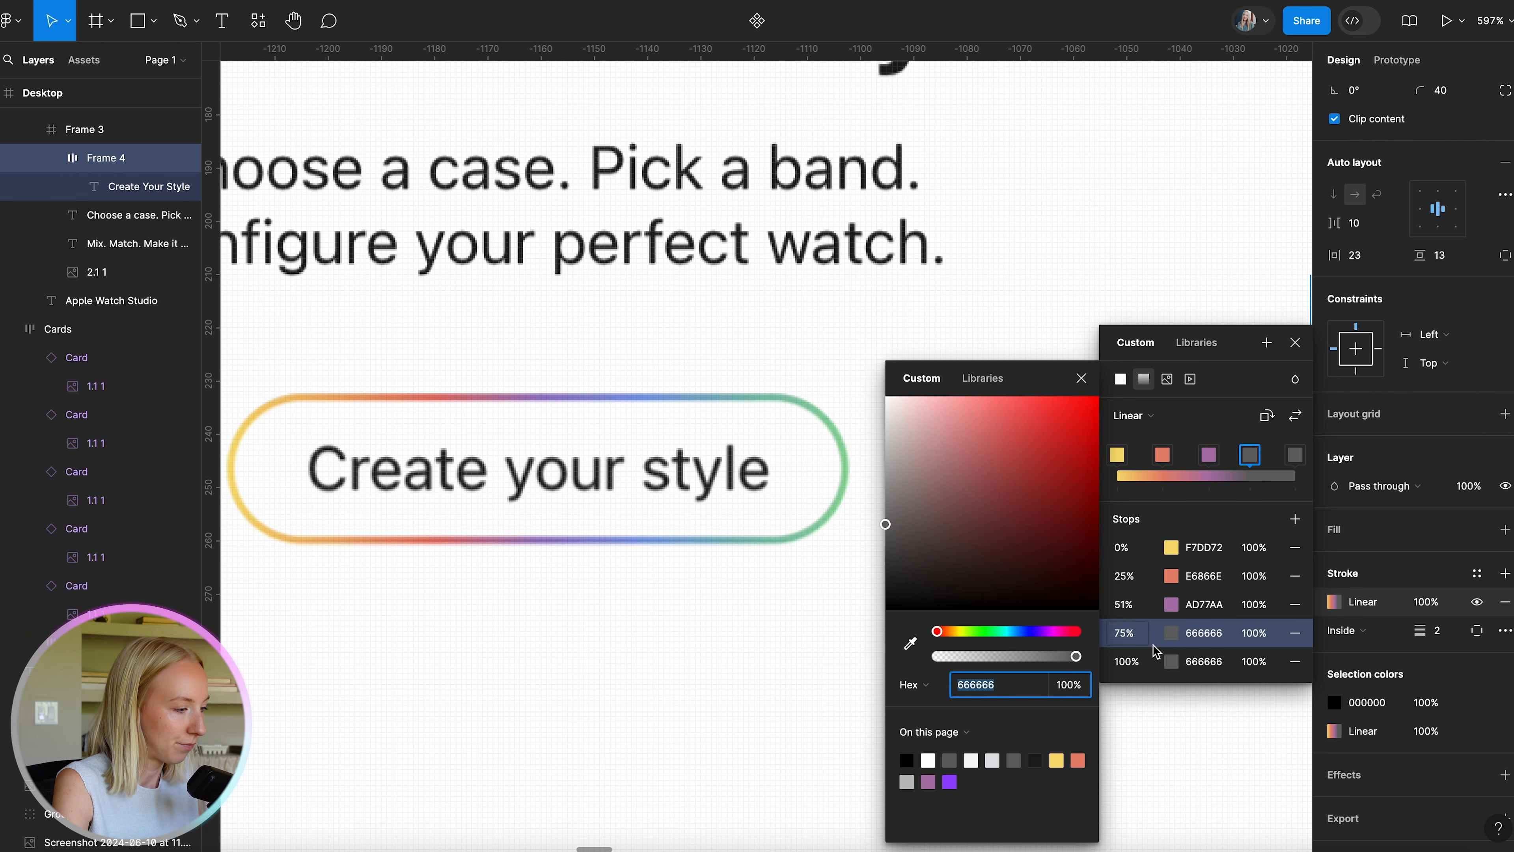
{"action": "left_click", "coordinate": [1177, 641]}
{"action": "left_click", "coordinate": [910, 643]}
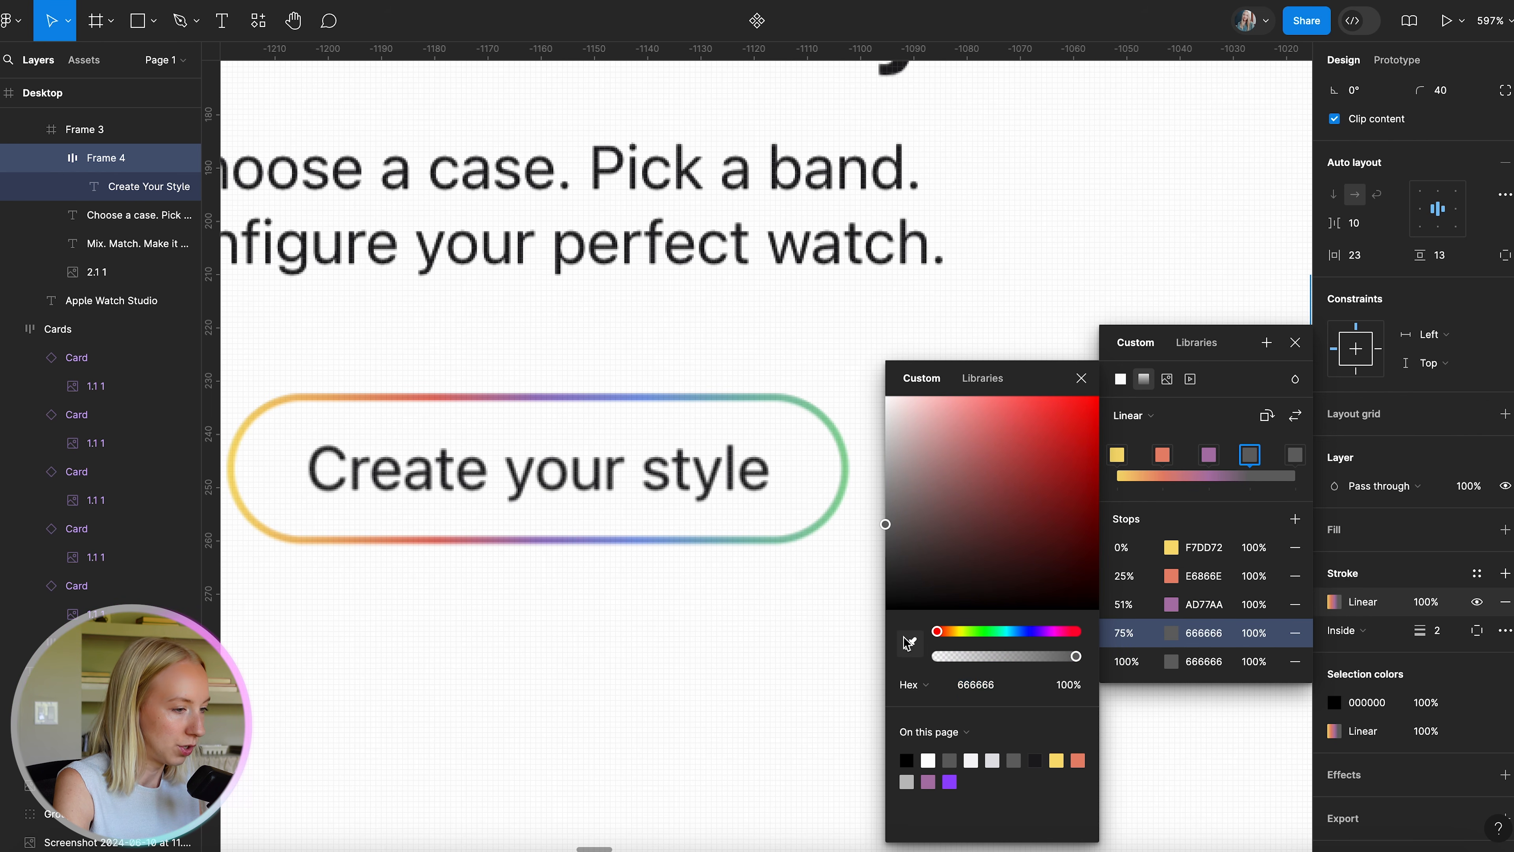
{"action": "left_click", "coordinate": [611, 391]}
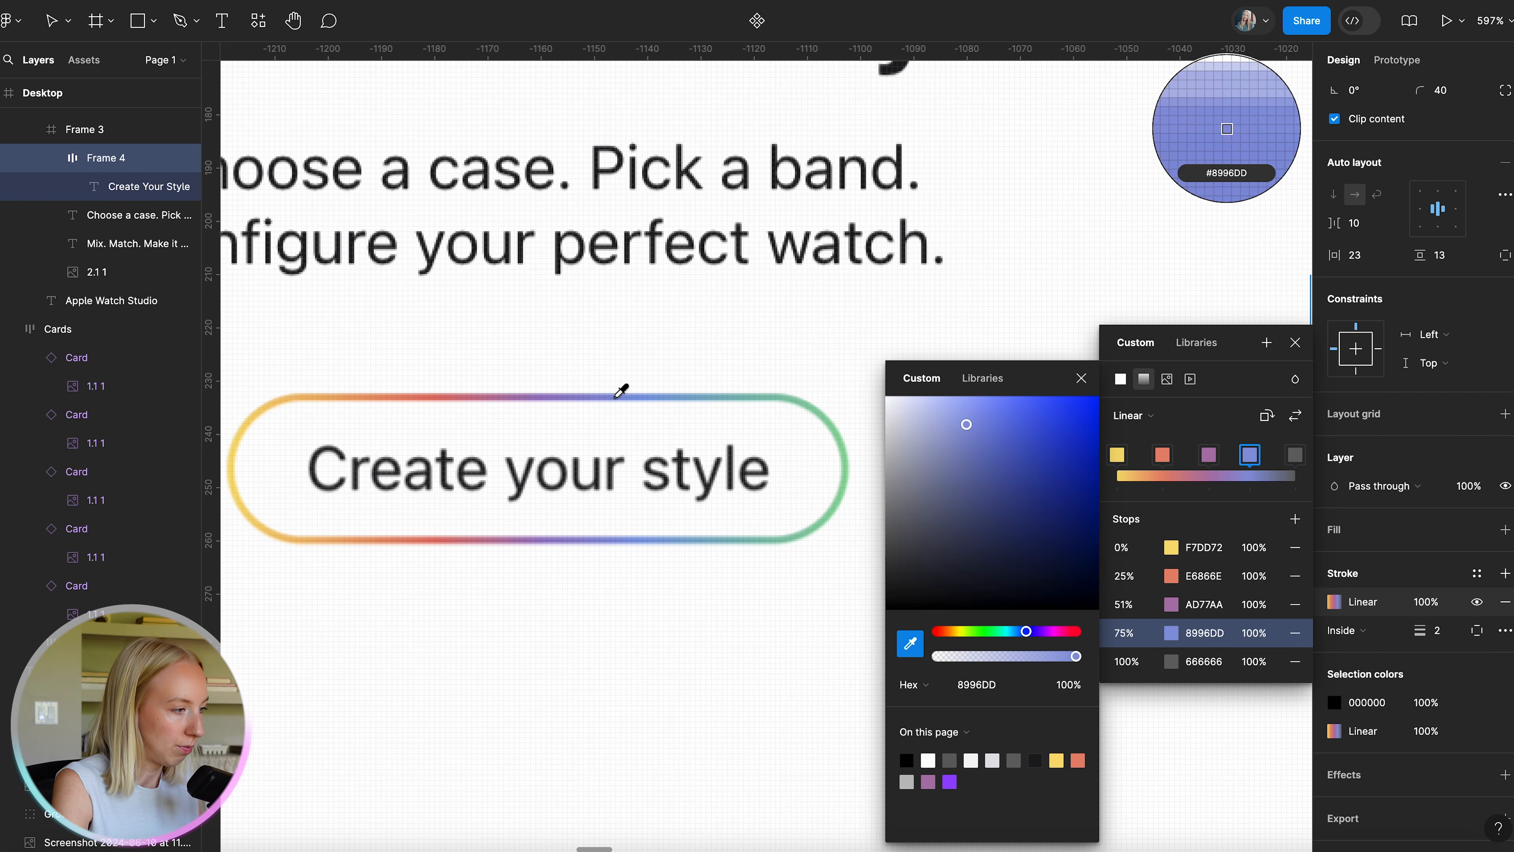
{"action": "left_click", "coordinate": [1296, 457]}
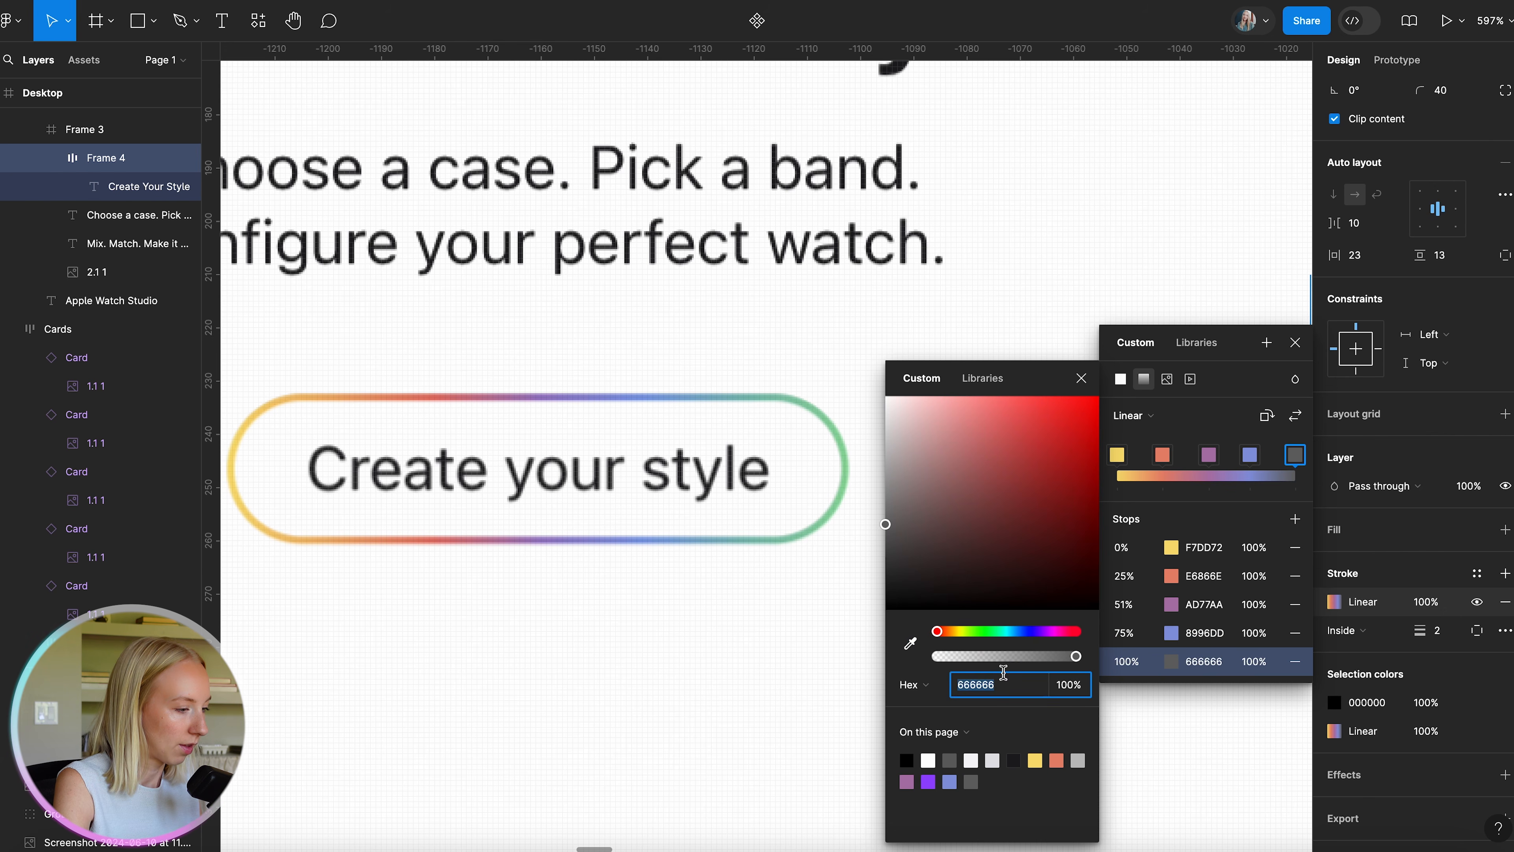
{"action": "left_click", "coordinate": [910, 643]}
{"action": "left_click", "coordinate": [849, 474]}
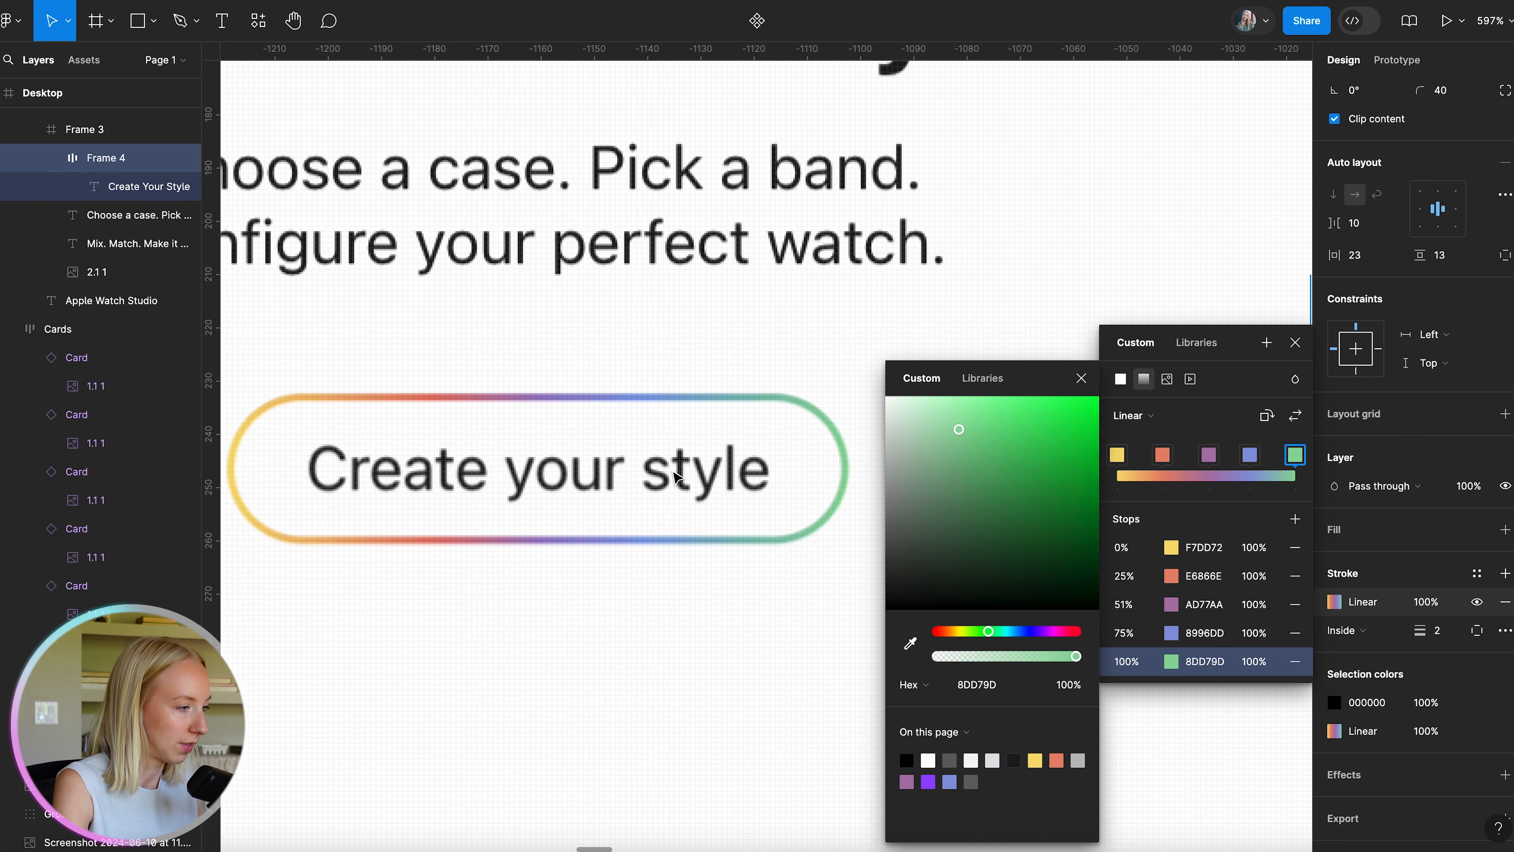
Brighten the button's stroke gradient by setting the 25% stop to orange FF7F5F and the 51% stop to magenta FF59F6.
{"action": "scroll", "coordinate": [676, 477], "scroll_direction": "down", "scroll_amount": 5}
{"action": "scroll", "coordinate": [676, 478], "scroll_direction": "left", "scroll_amount": 10}
{"action": "scroll", "coordinate": [673, 477], "scroll_direction": "left", "scroll_amount": 5}
{"action": "scroll", "coordinate": [674, 477], "scroll_direction": "down", "scroll_amount": 2}
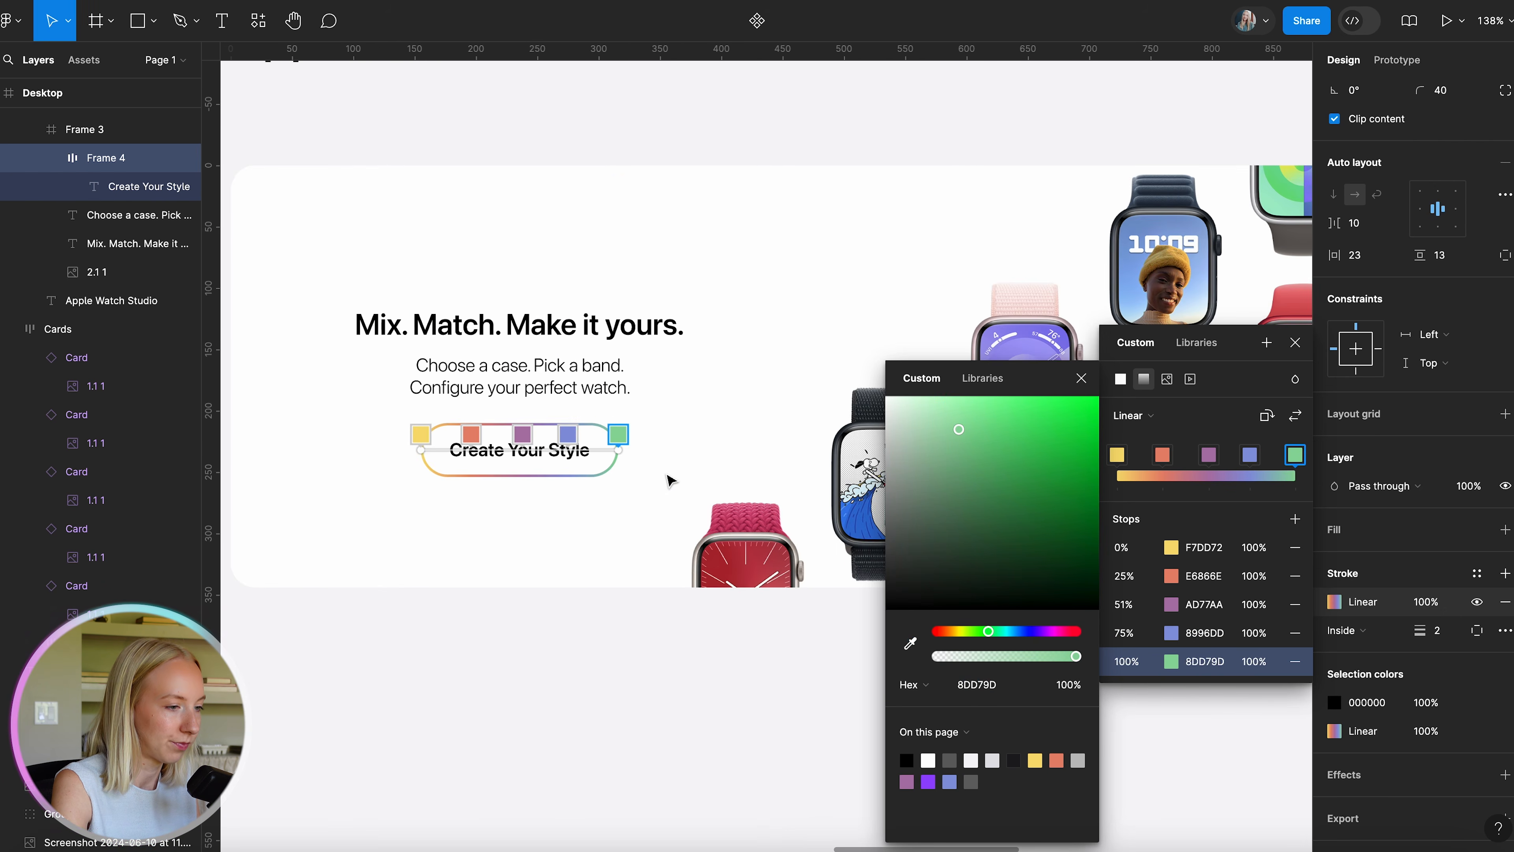
{"action": "scroll", "coordinate": [527, 479], "scroll_direction": "up", "scroll_amount": 5}
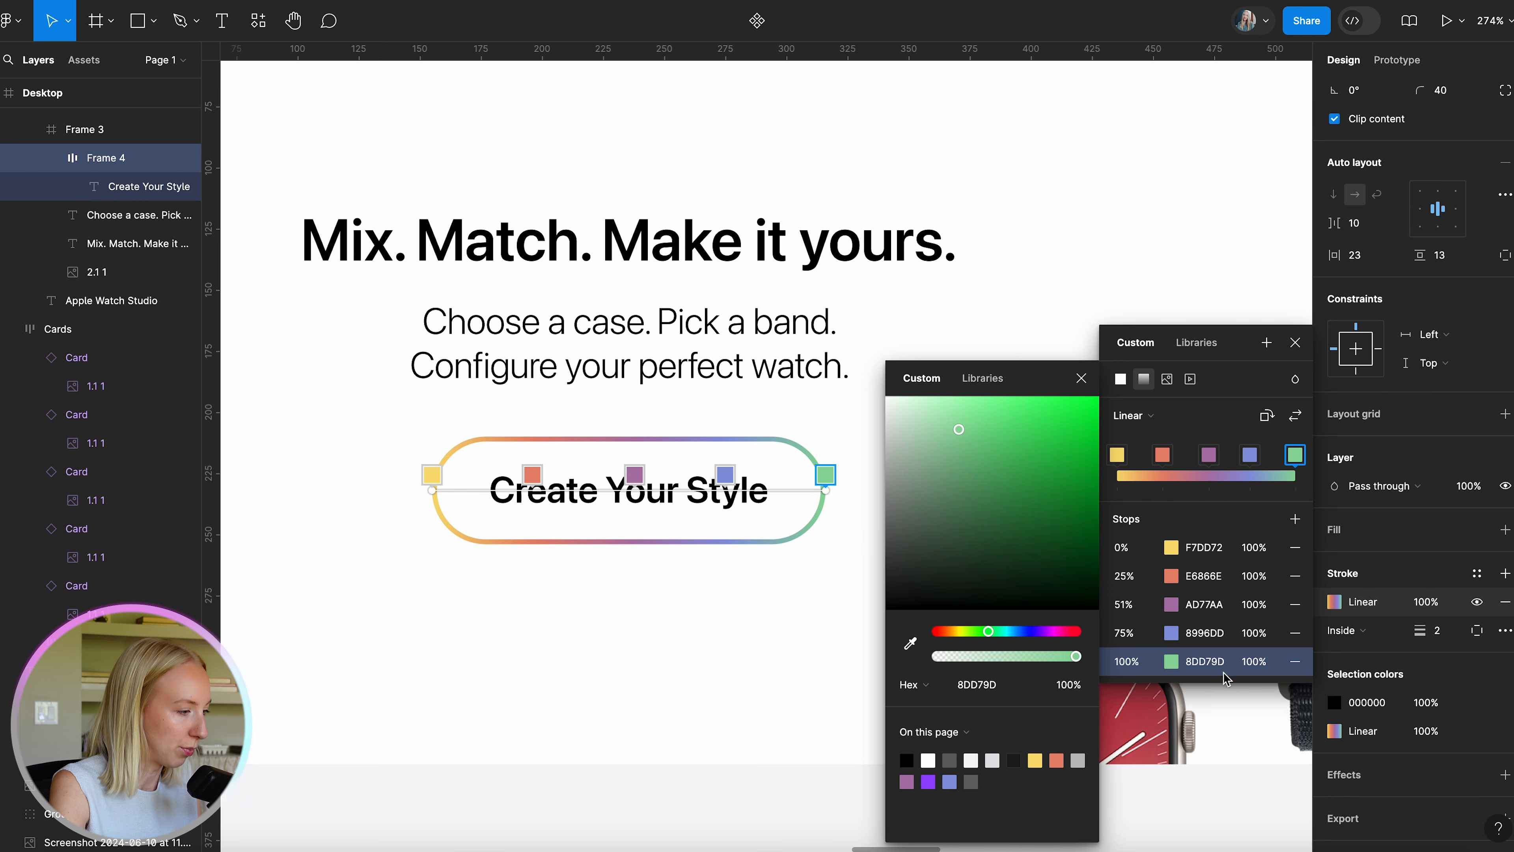
{"action": "left_click", "coordinate": [1182, 574]}
{"action": "left_click_drag", "start_coordinate": [1029, 410], "coordinate": [1021, 385]}
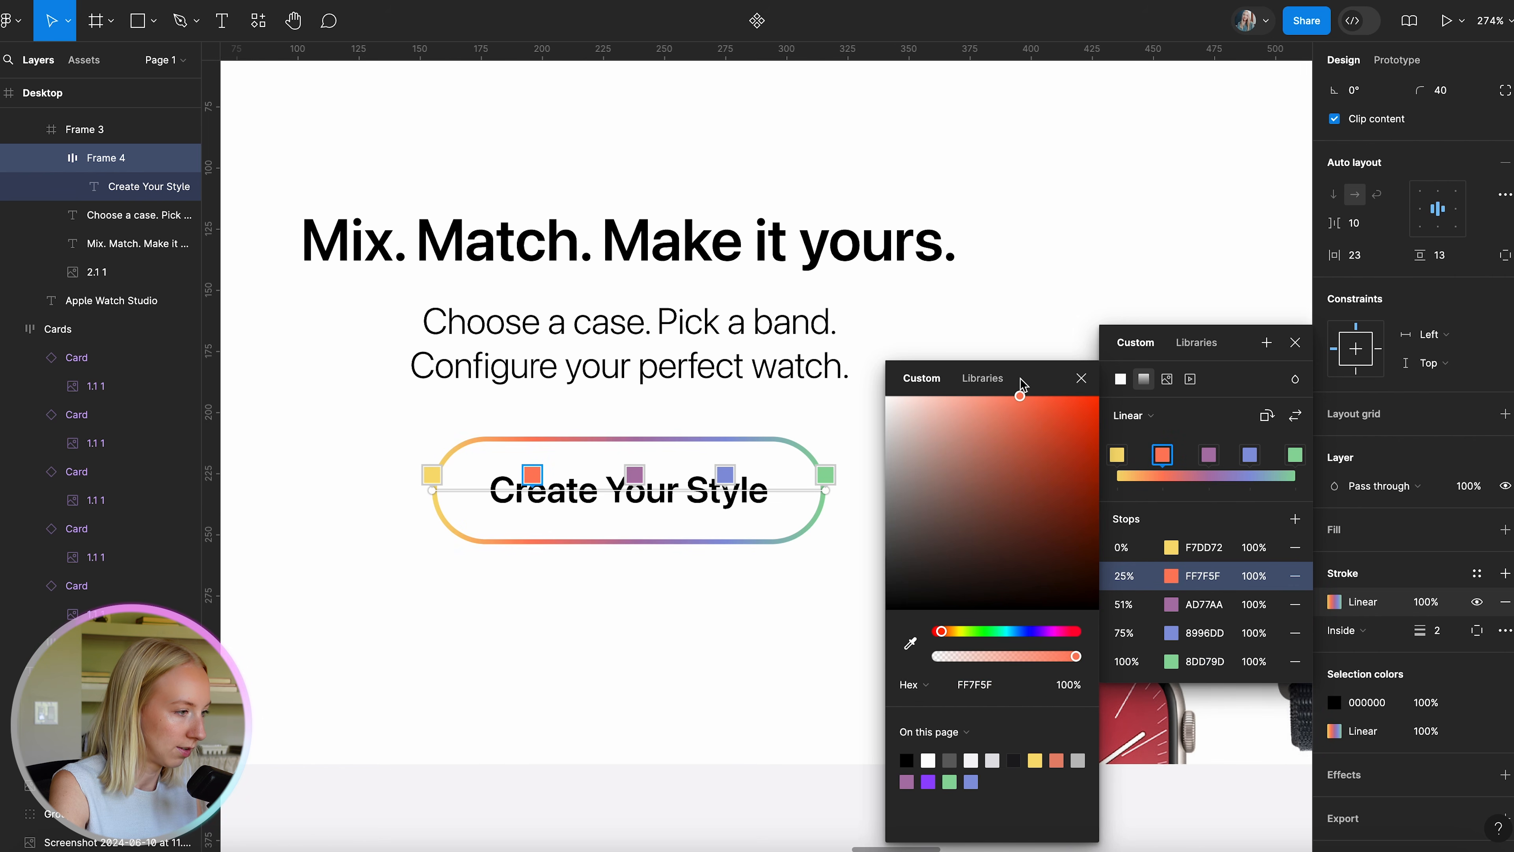
{"action": "left_click", "coordinate": [1208, 454]}
{"action": "left_click", "coordinate": [1031, 399]}
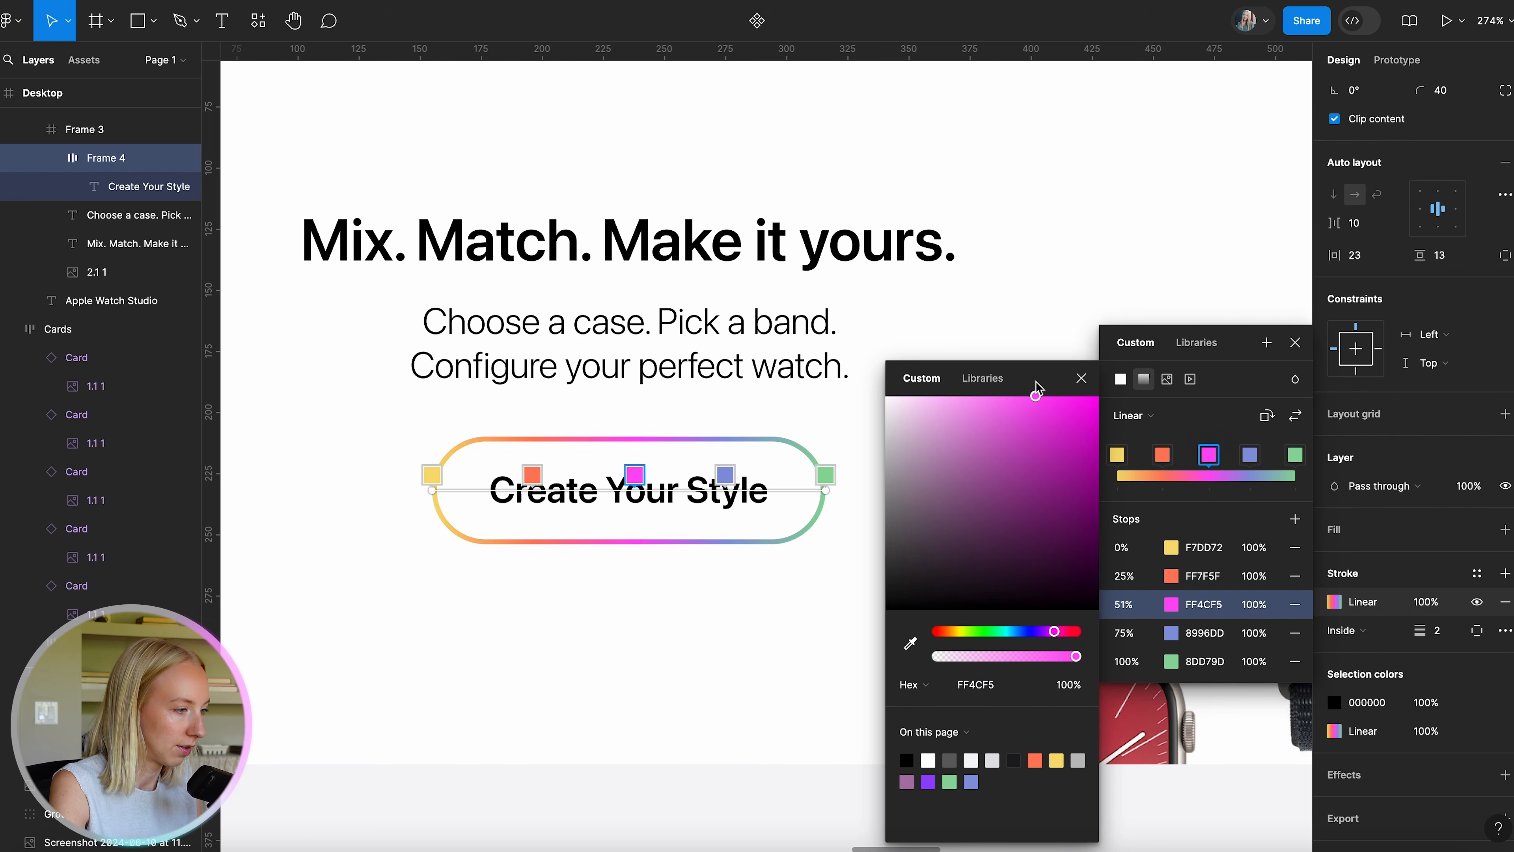
Add a red F64545 stop at 40% to the stroke gradient and shift the orange stop slightly towards the yellow end.
{"action": "left_click", "coordinate": [1194, 474]}
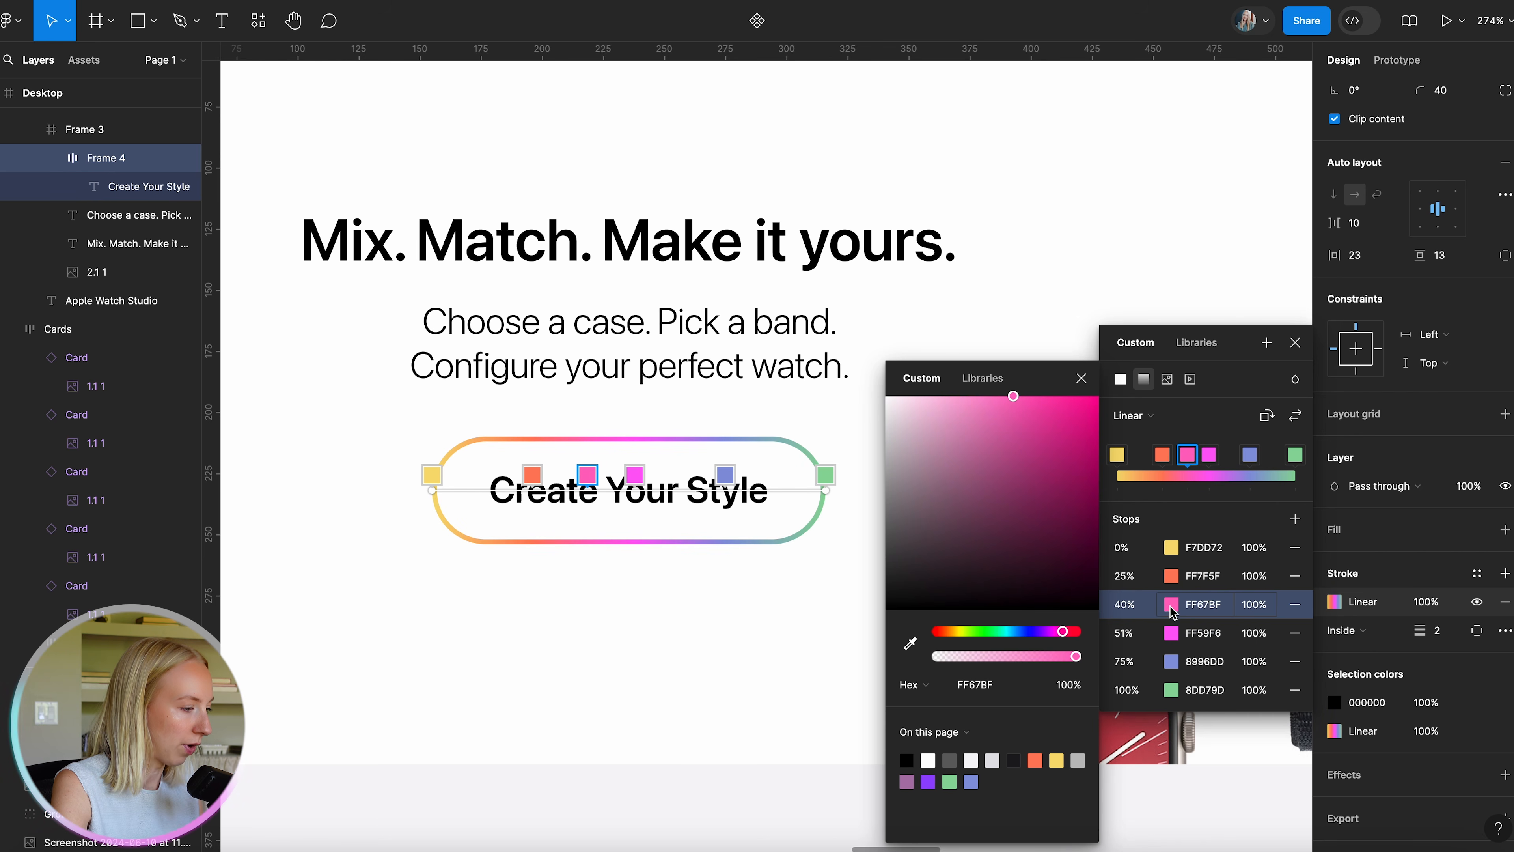
{"action": "left_click_drag", "start_coordinate": [1064, 637], "coordinate": [1149, 639]}
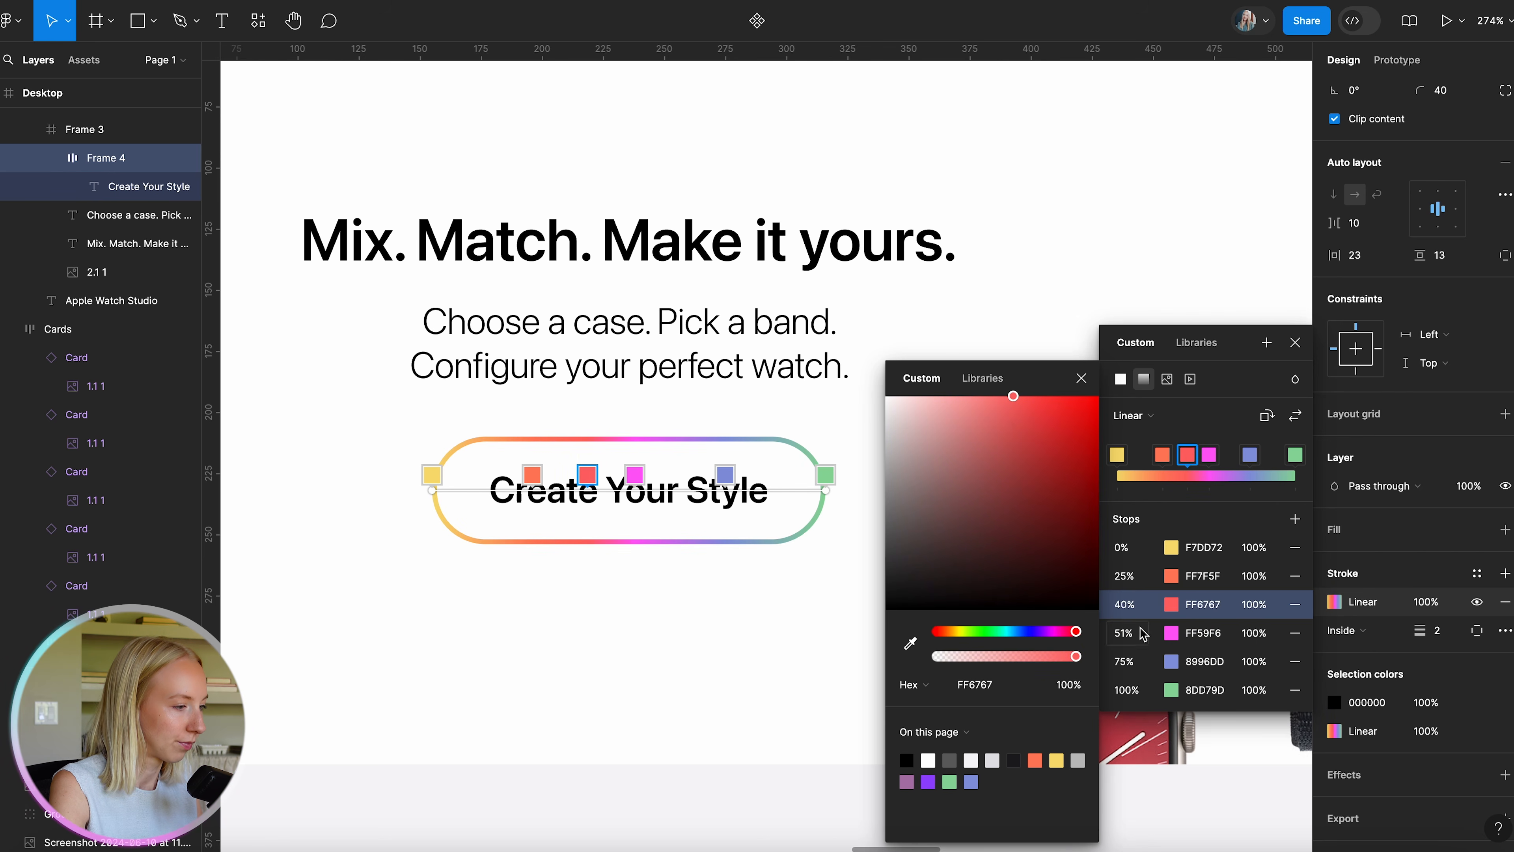
{"action": "left_click", "coordinate": [1052, 395]}
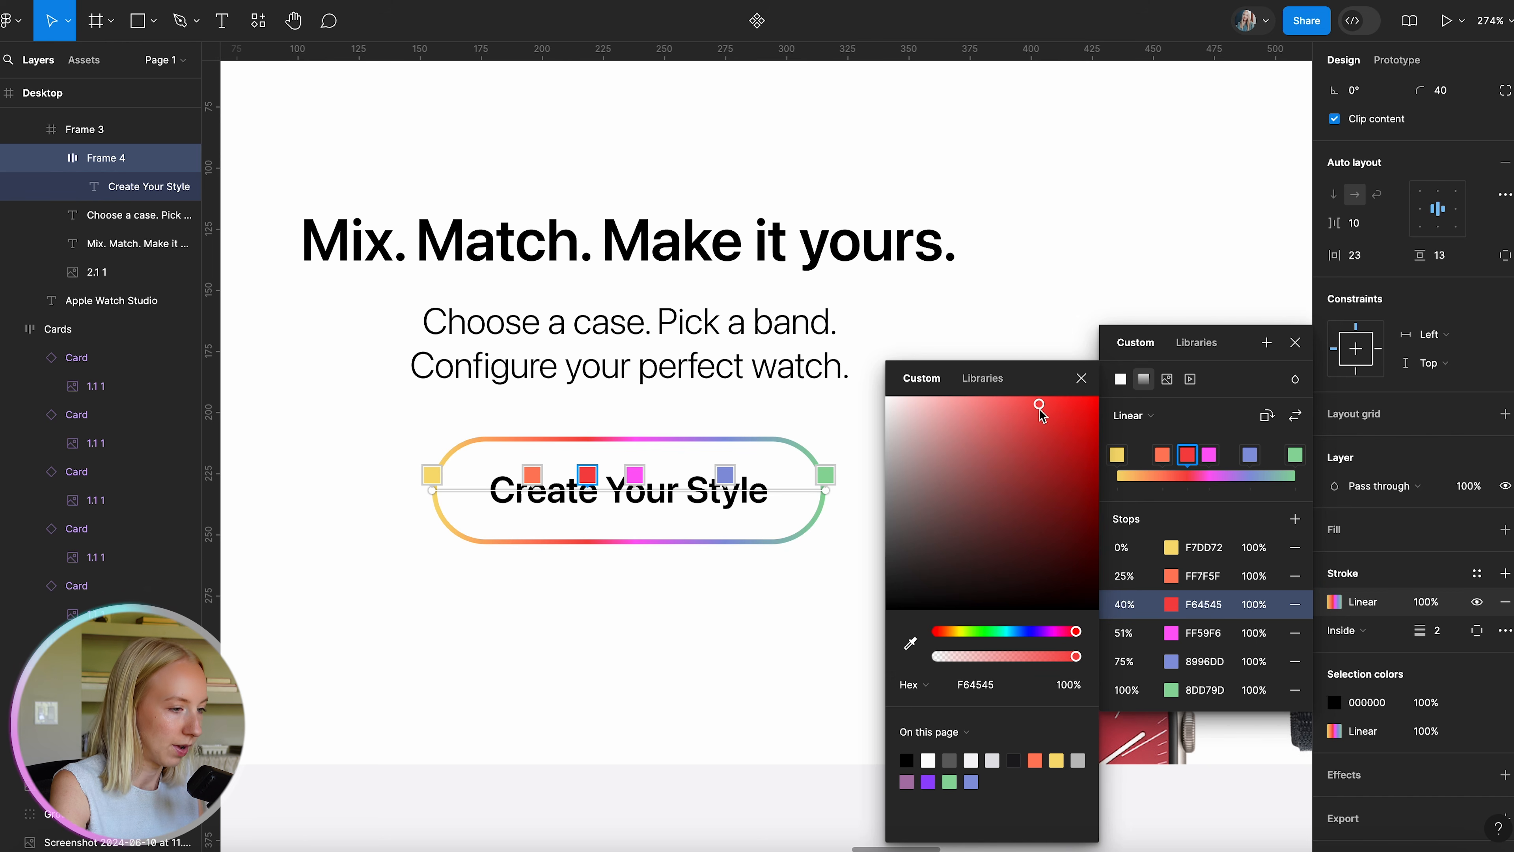
{"action": "left_click", "coordinate": [523, 473]}
{"action": "left_click_drag", "start_coordinate": [523, 475], "coordinate": [511, 480]}
{"action": "left_click", "coordinate": [578, 474]}
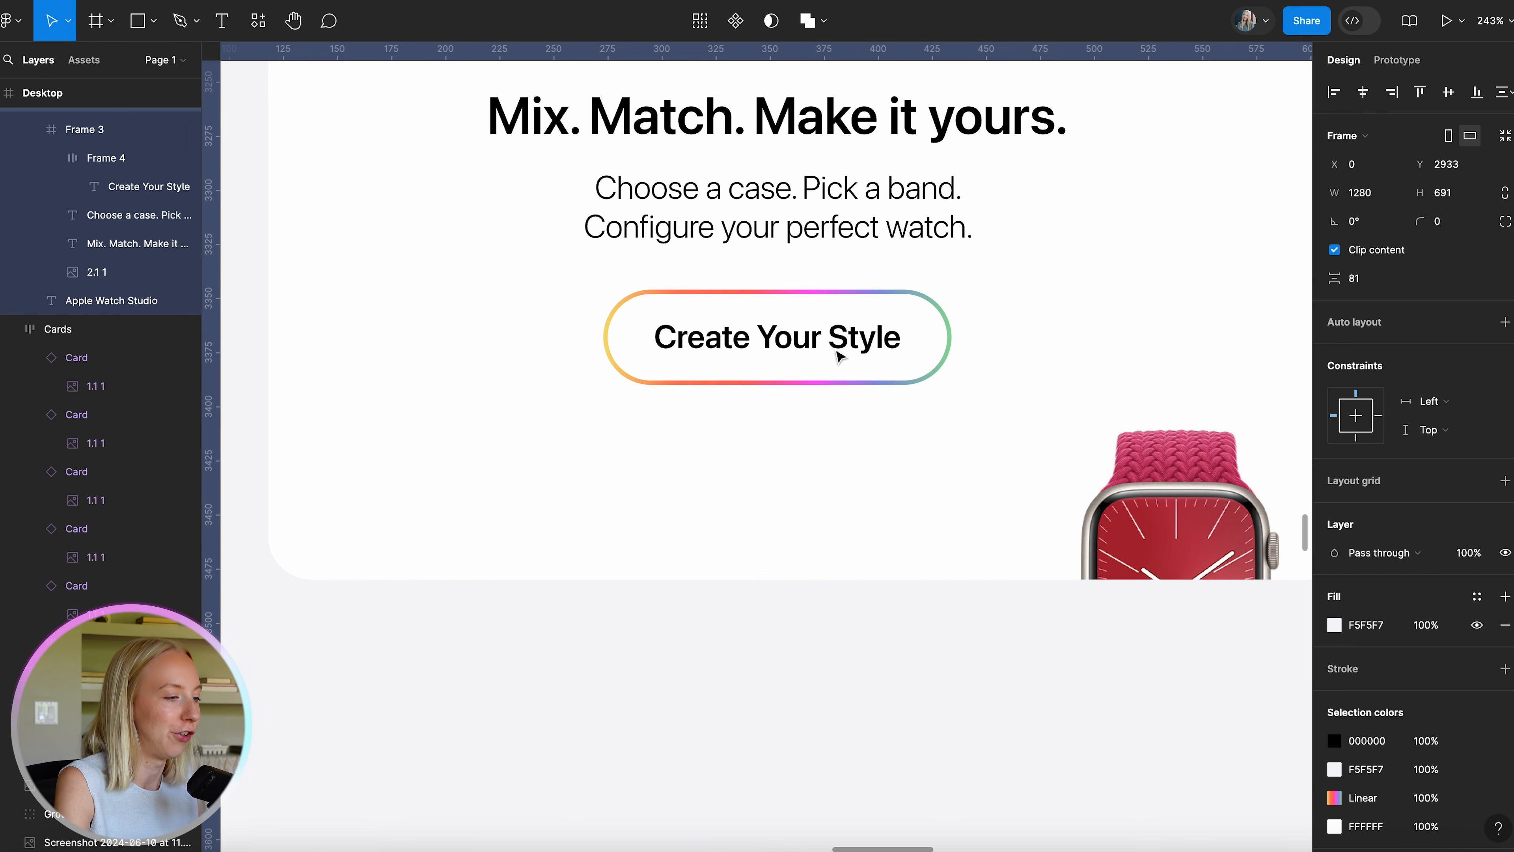
Examine the gradient-outlined button within the Apple Watch Studio section and the page sections beneath it.
{"action": "scroll", "coordinate": [841, 356], "scroll_direction": "down", "scroll_amount": 5}
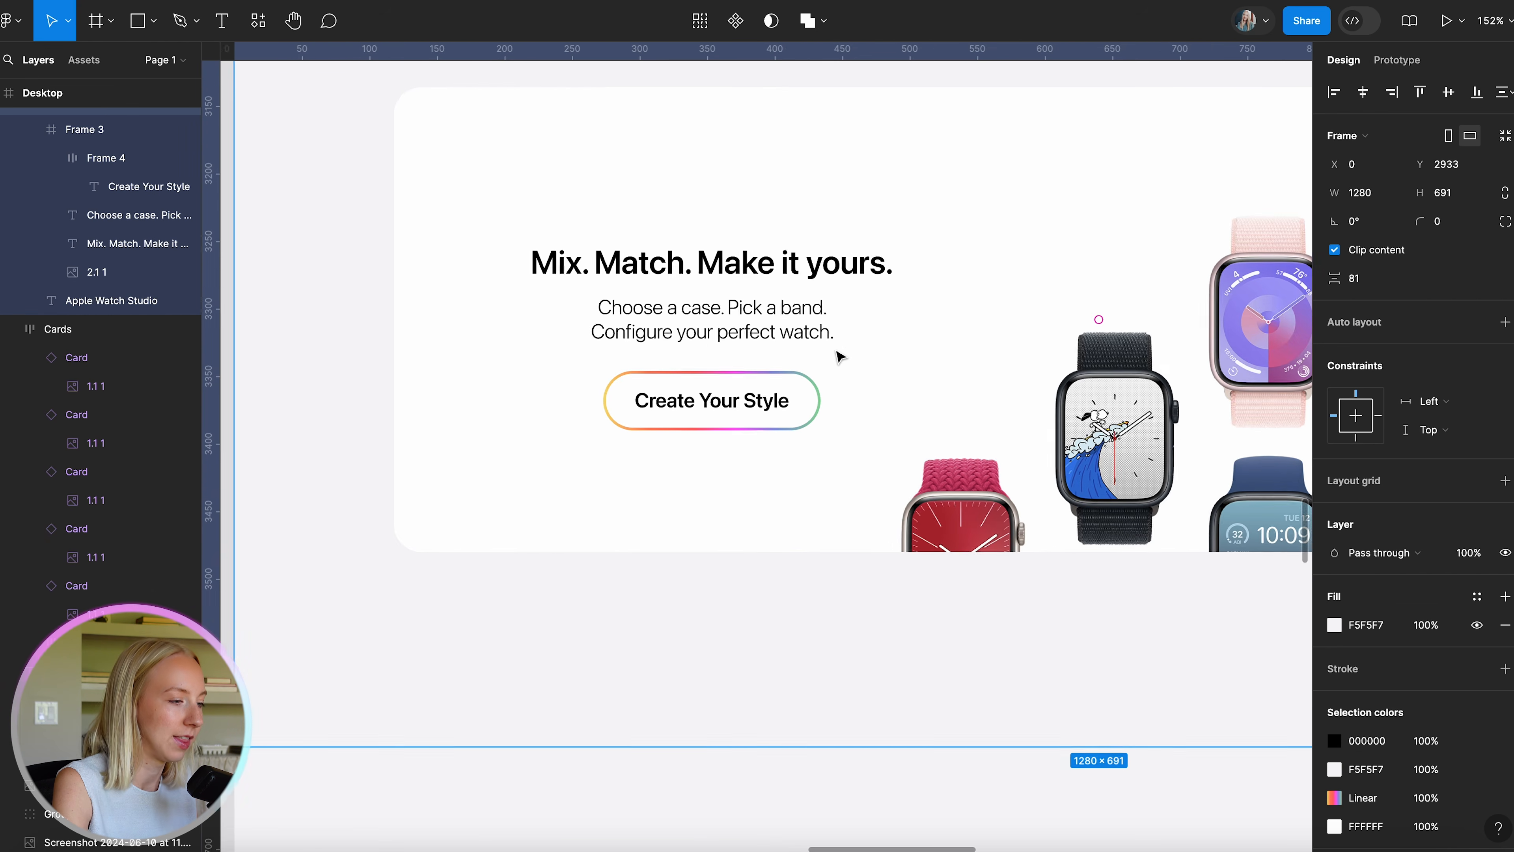
{"action": "scroll", "coordinate": [838, 351], "scroll_direction": "up", "scroll_amount": 3}
{"action": "scroll", "coordinate": [775, 382], "scroll_direction": "down", "scroll_amount": 4}
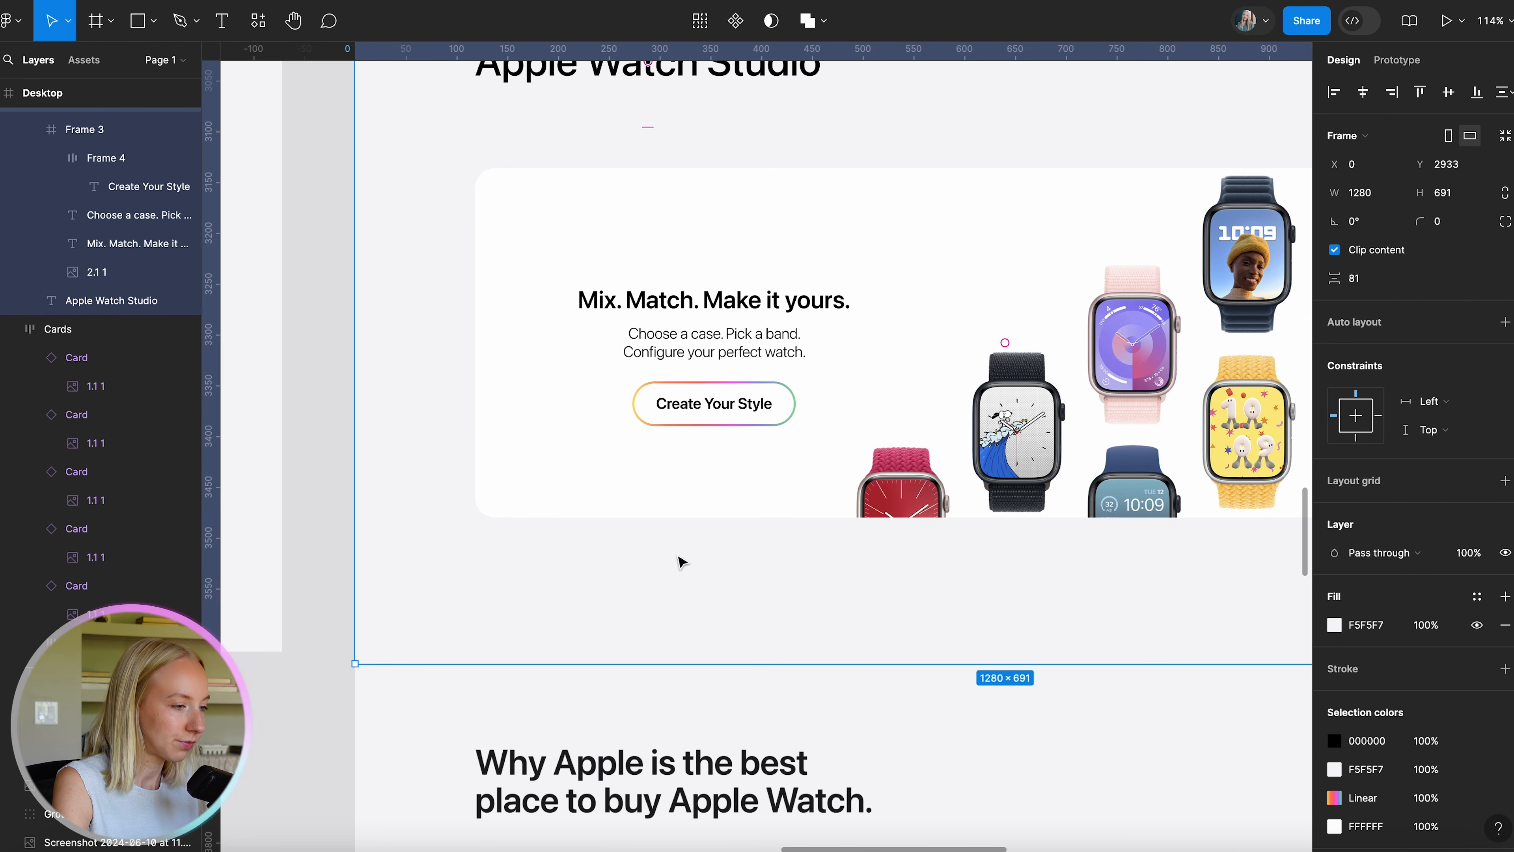
{"action": "scroll", "coordinate": [681, 561], "scroll_direction": "down", "scroll_amount": 4}
{"action": "left_click", "coordinate": [1234, 467]}
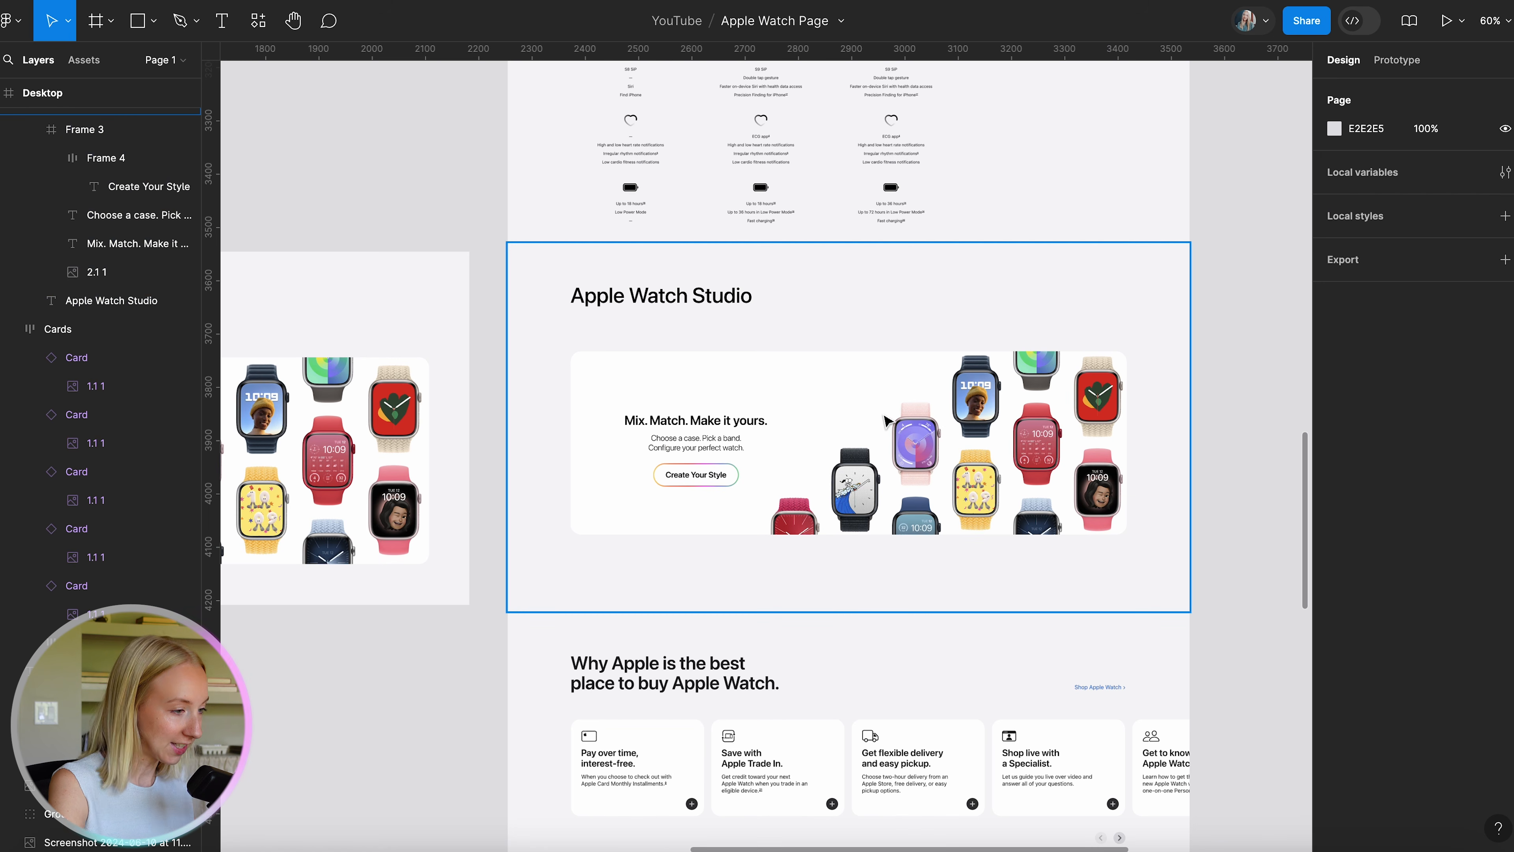
{"action": "scroll", "coordinate": [887, 421], "scroll_direction": "down", "scroll_amount": 4}
{"action": "scroll", "coordinate": [1129, 415], "scroll_direction": "down", "scroll_amount": 5}
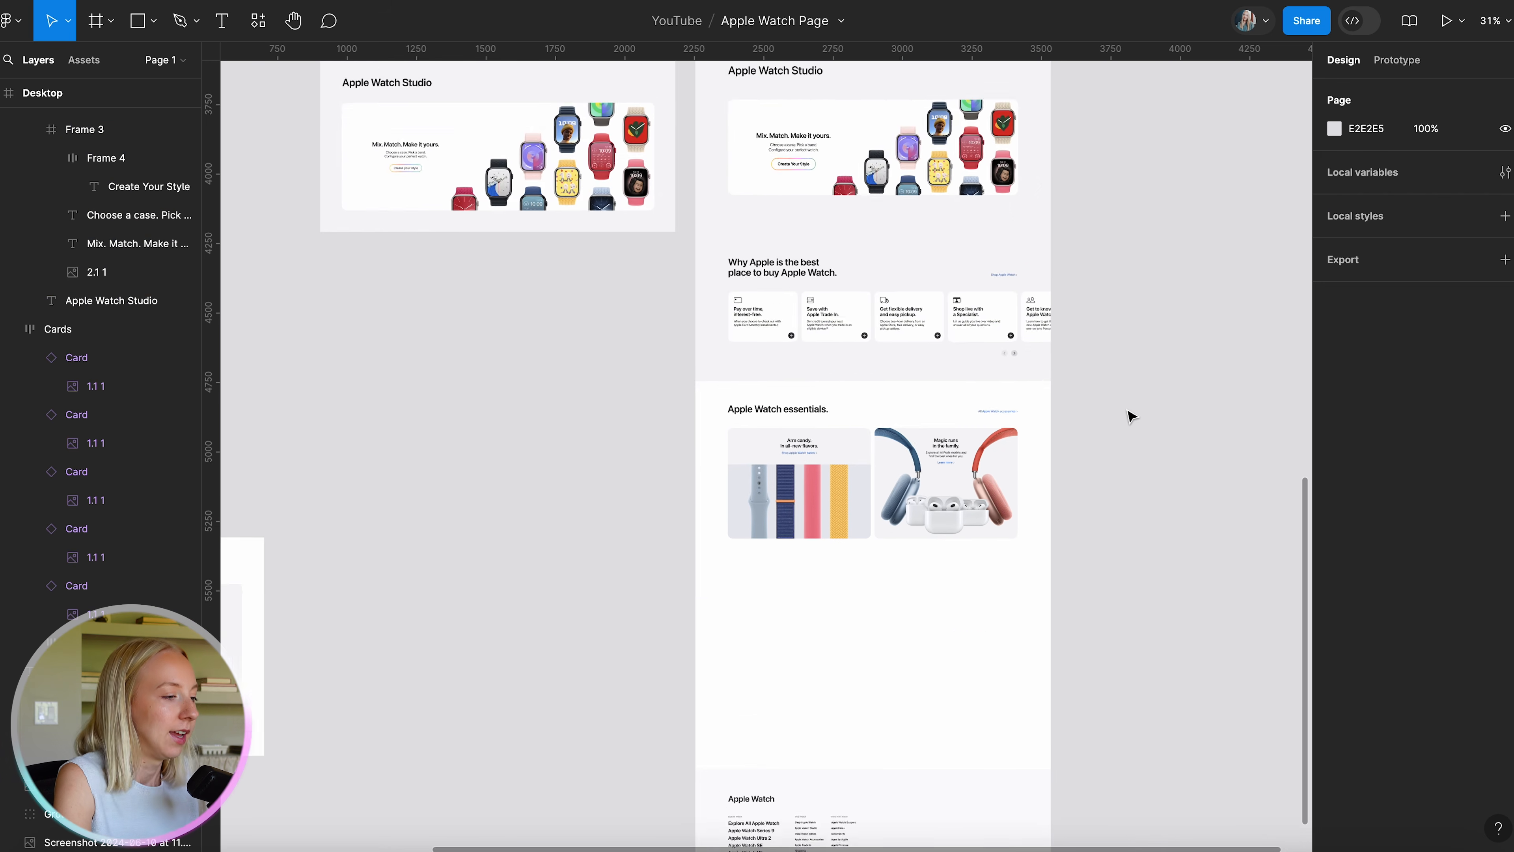
Move the "Made for each other." reference screenshot beside the empty area of the page and deselect it.
{"action": "scroll", "coordinate": [694, 468], "scroll_direction": "down", "scroll_amount": 3}
{"action": "scroll", "coordinate": [698, 470], "scroll_direction": "left", "scroll_amount": 2}
{"action": "left_click_drag", "start_coordinate": [446, 484], "coordinate": [700, 484]}
{"action": "left_click", "coordinate": [701, 647]}
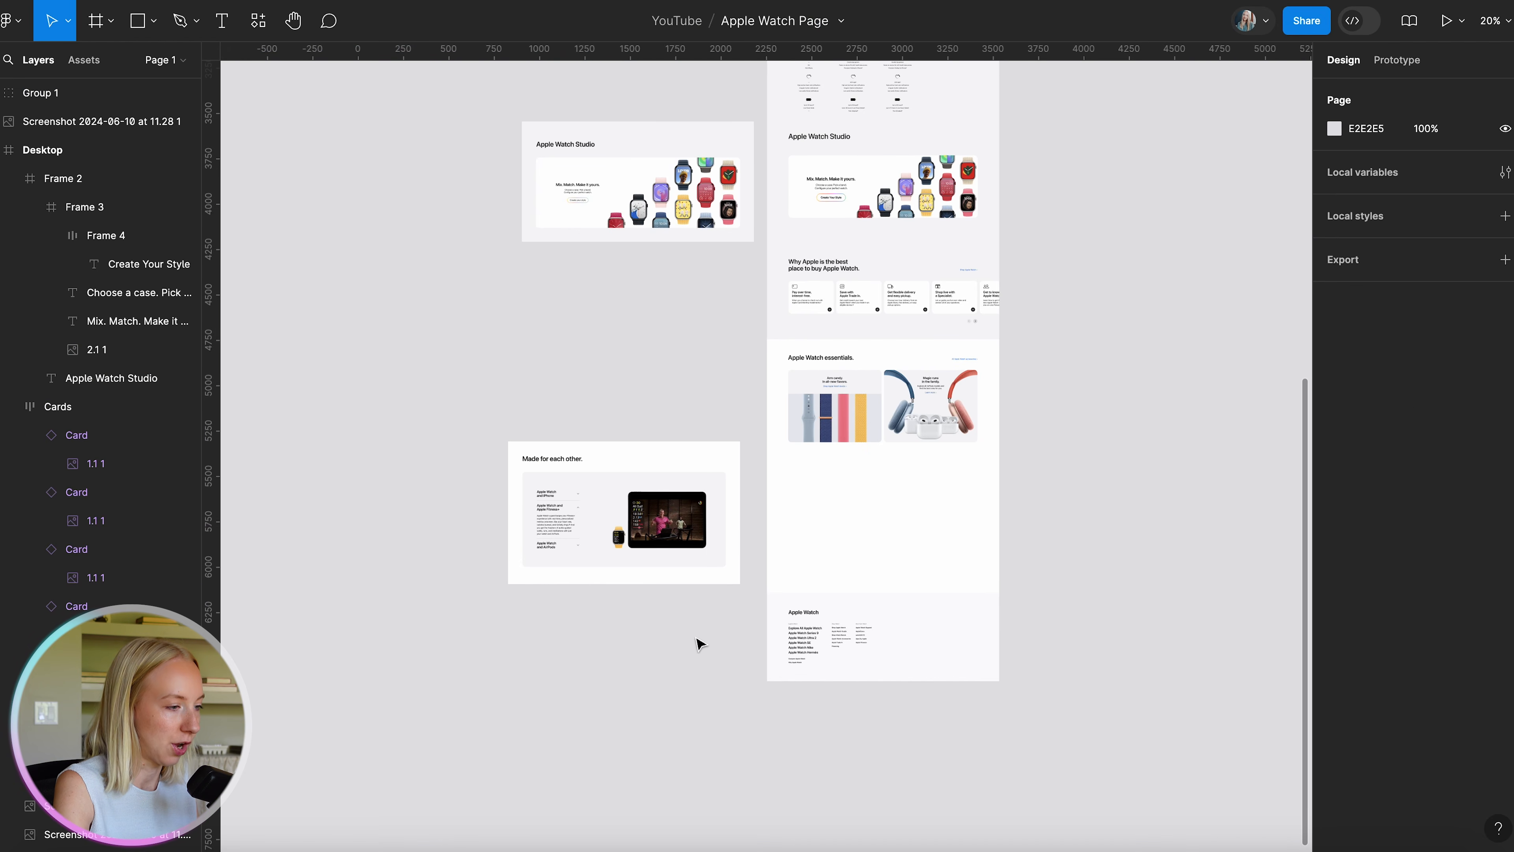
Draw a full-width frame in the empty area between Apple Watch essentials and the footer, and size it to 1280 × 760.
{"action": "scroll", "coordinate": [700, 642], "scroll_direction": "up", "scroll_amount": 5}
{"action": "key", "text": "f"}
{"action": "left_click_drag", "start_coordinate": [690, 332], "coordinate": [1179, 631]}
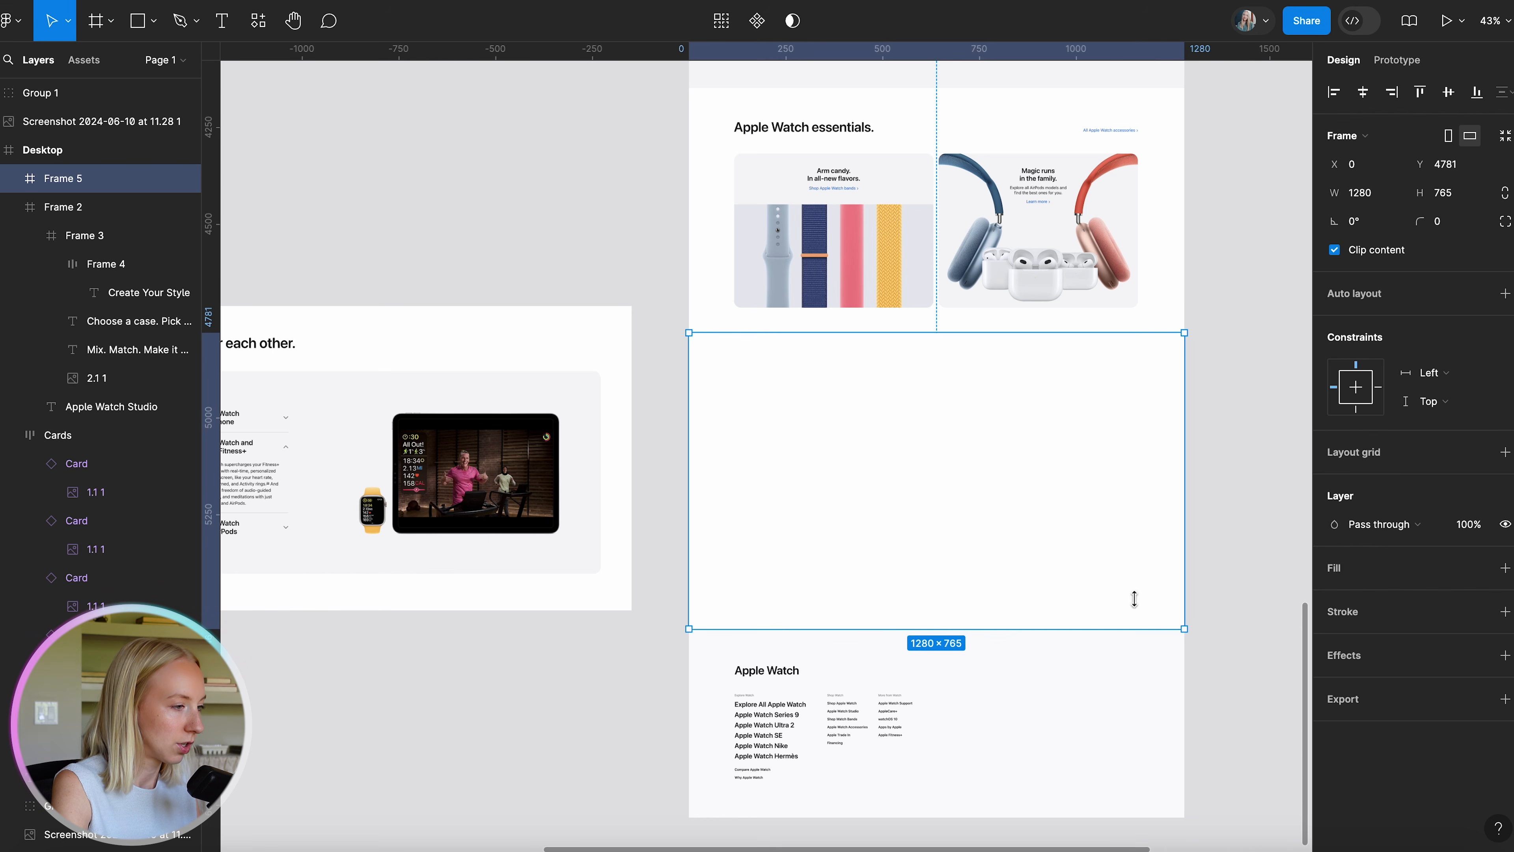
{"action": "left_click_drag", "start_coordinate": [976, 335], "coordinate": [976, 336]}
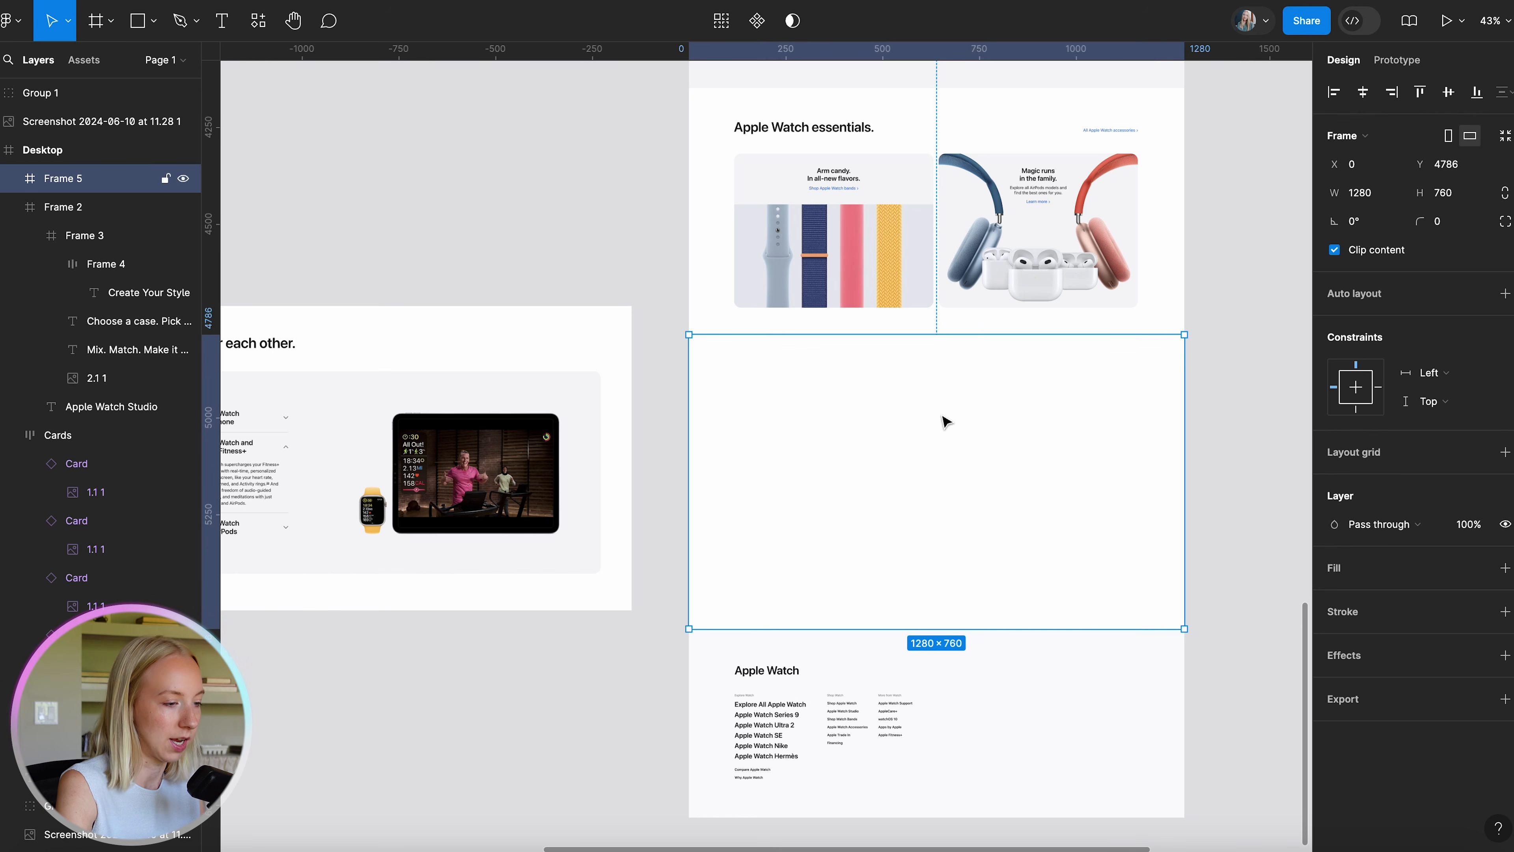
{"action": "scroll", "coordinate": [945, 421], "scroll_direction": "down", "scroll_amount": 2}
{"action": "scroll", "coordinate": [926, 439], "scroll_direction": "up", "scroll_amount": 1}
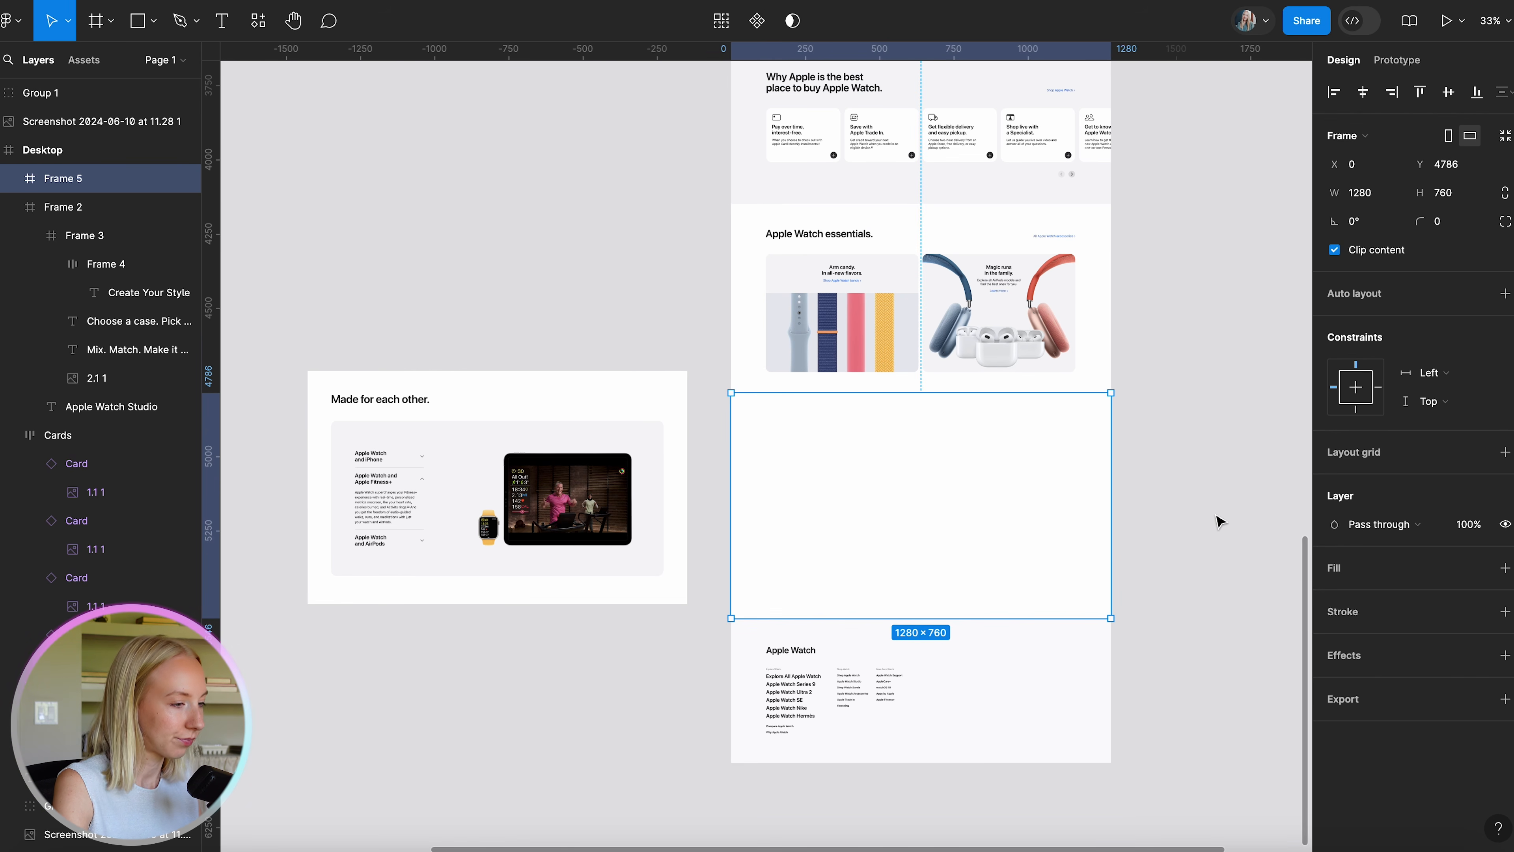
{"action": "key", "text": "f"}
{"action": "left_click", "coordinate": [758, 426]}
{"action": "key", "text": "super+z"}
{"action": "left_click", "coordinate": [632, 615]}
Copy the "Apple Watch Studio" heading into the empty 1280 × 760 frame above the footer, at X 118, Y 100.
{"action": "scroll", "coordinate": [632, 616], "scroll_direction": "down", "scroll_amount": 4}
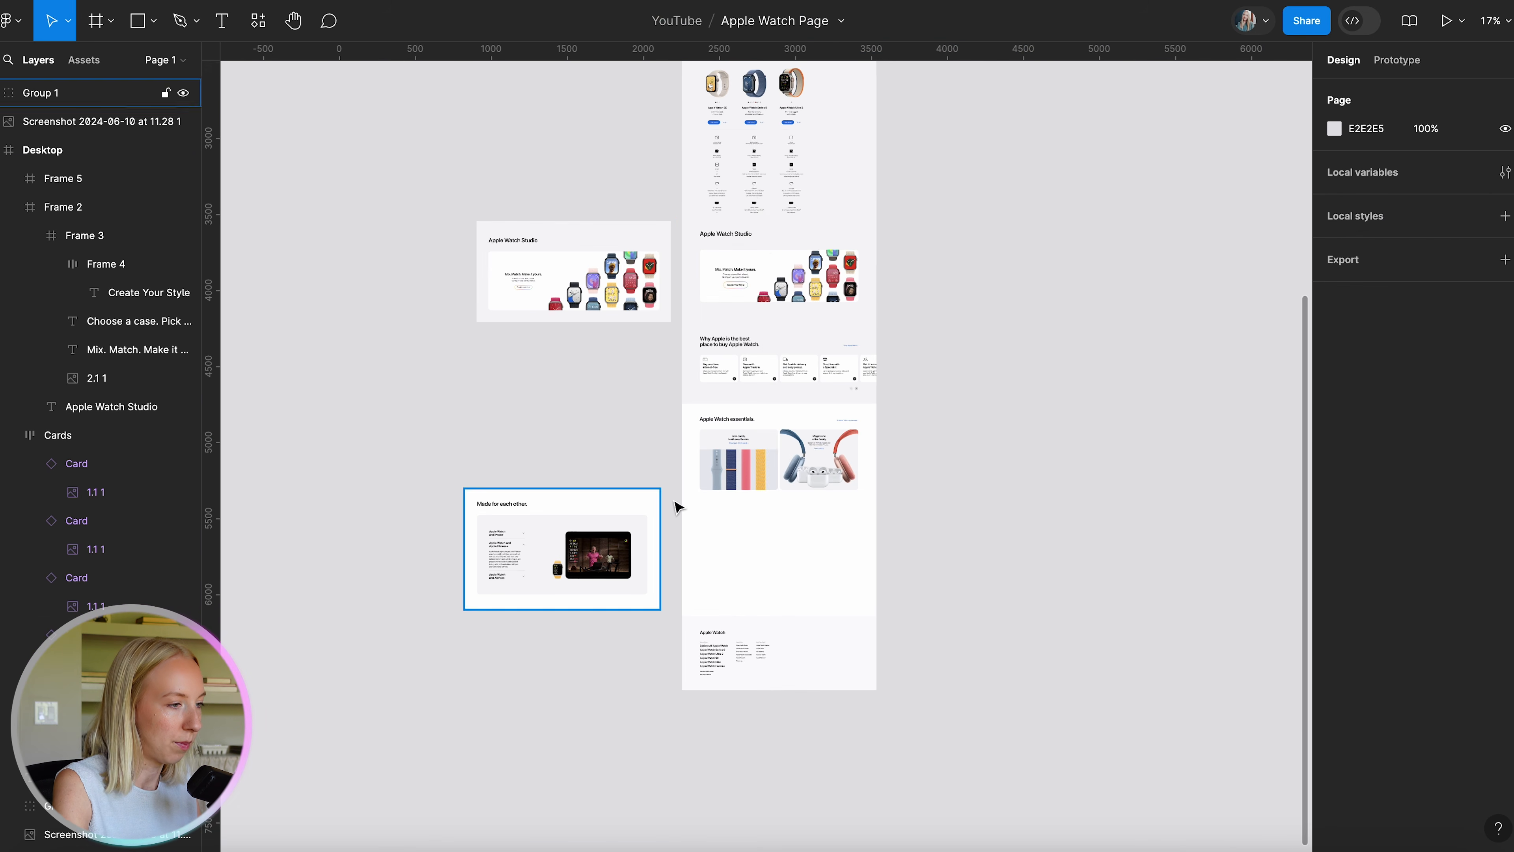
{"action": "double_click", "coordinate": [729, 238]}
{"action": "scroll", "coordinate": [708, 582], "scroll_direction": "up", "scroll_amount": 5}
{"action": "scroll", "coordinate": [709, 587], "scroll_direction": "down", "scroll_amount": 4}
{"action": "left_click_drag", "start_coordinate": [749, 103], "coordinate": [873, 304]}
{"action": "scroll", "coordinate": [769, 557], "scroll_direction": "up", "scroll_amount": 4}
{"action": "scroll", "coordinate": [874, 304], "scroll_direction": "up", "scroll_amount": 2}
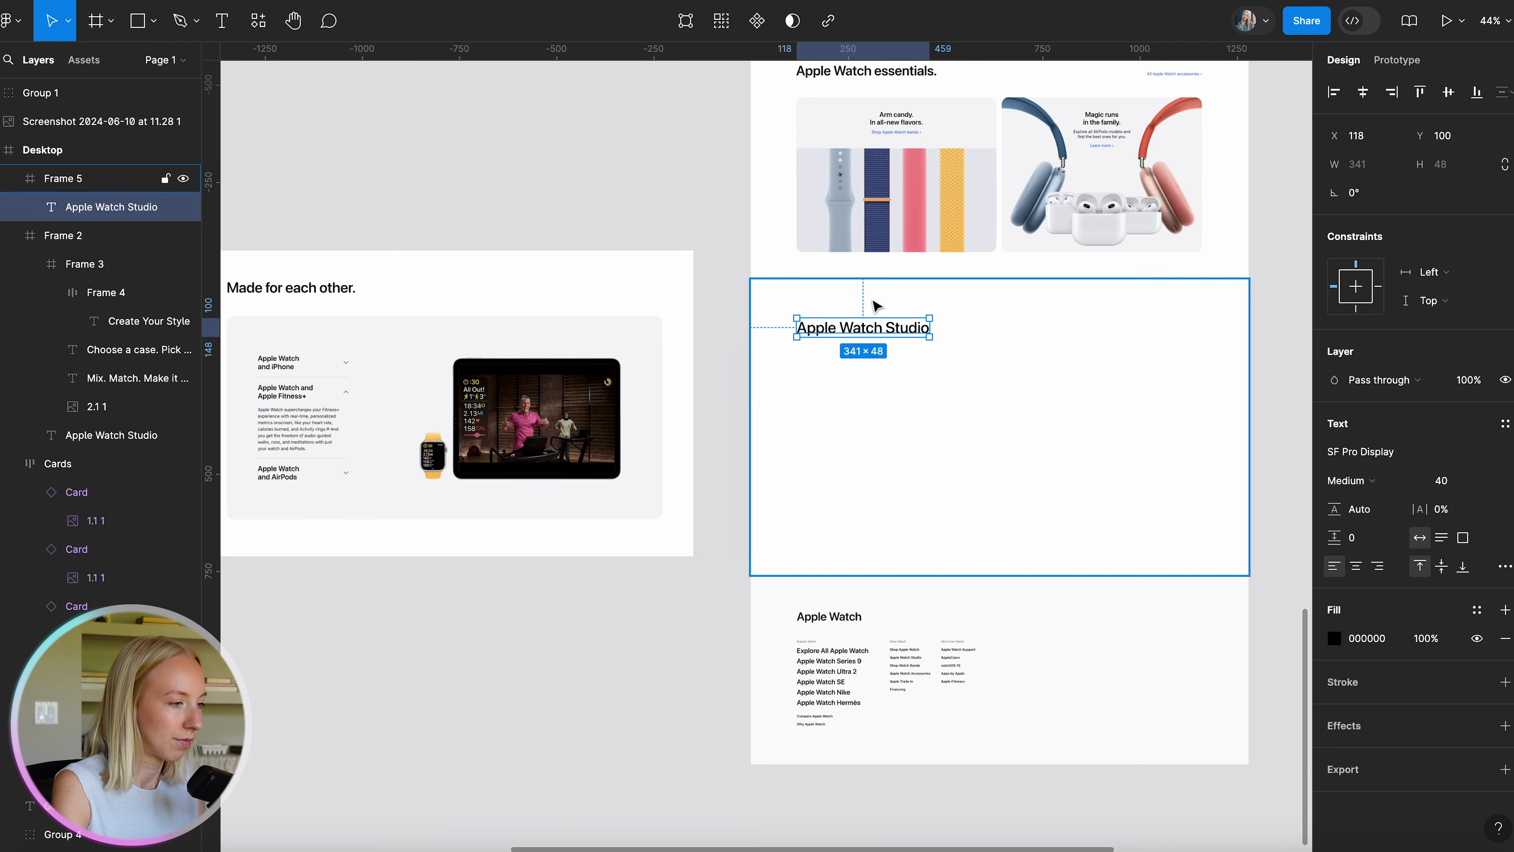
Change the copied heading's text to "Made for each other." and deselect it.
{"action": "key", "text": "Return"}
{"action": "type", "text": "Made for each other."}
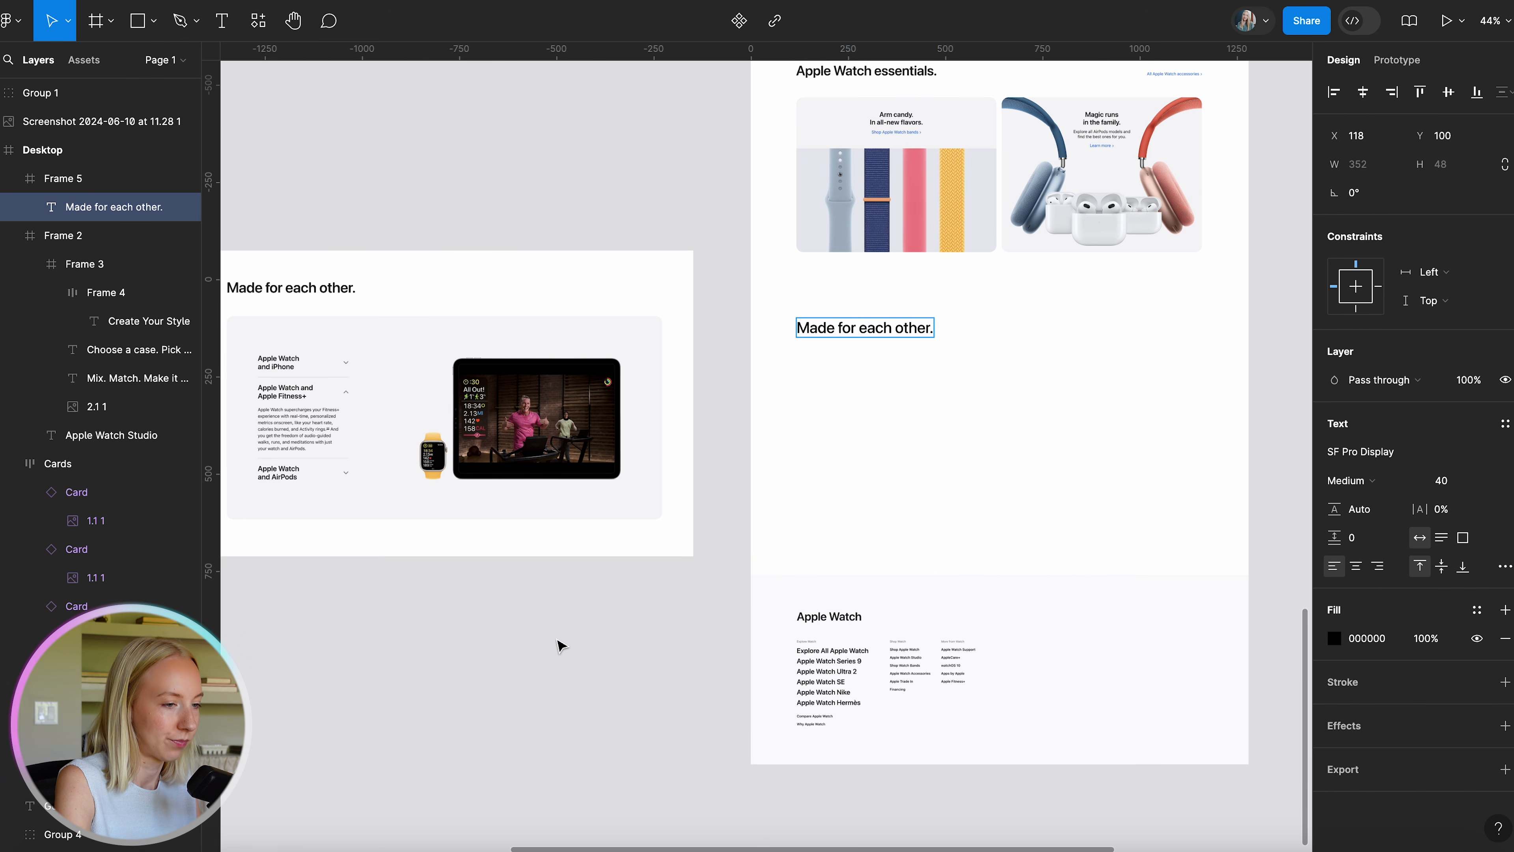
{"action": "key", "text": "Escape"}
{"action": "scroll", "coordinate": [561, 646], "scroll_direction": "down", "scroll_amount": 2}
{"action": "left_click", "coordinate": [593, 669]}
Copy the white rounded card from the Apple Watch Studio section beneath the "Made for each other." heading, at X 118, Y 245.
{"action": "scroll", "coordinate": [593, 669], "scroll_direction": "down", "scroll_amount": 3}
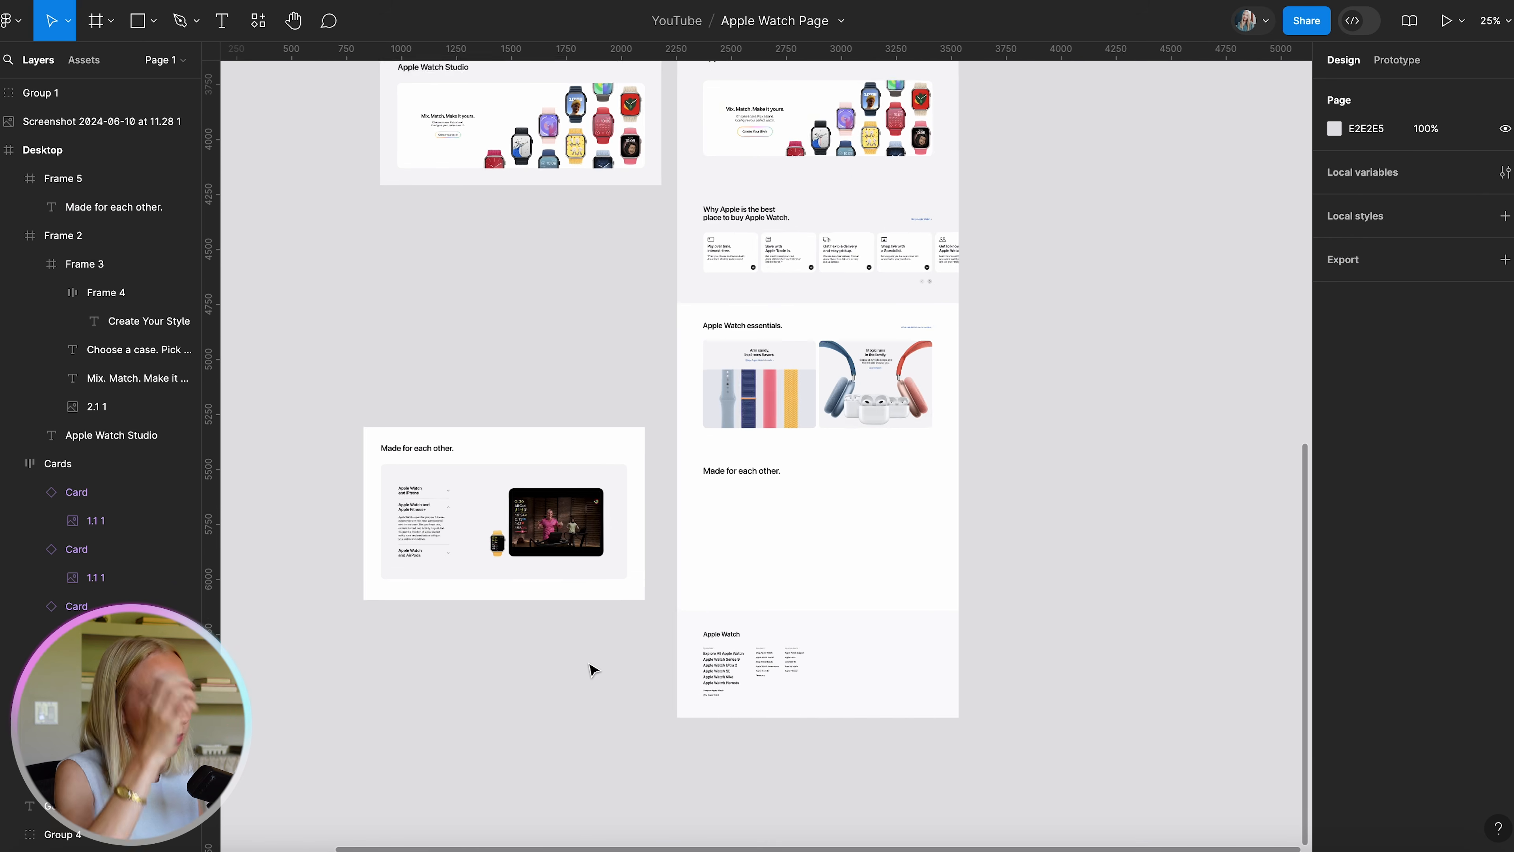
{"action": "scroll", "coordinate": [757, 433], "scroll_direction": "up", "scroll_amount": 4}
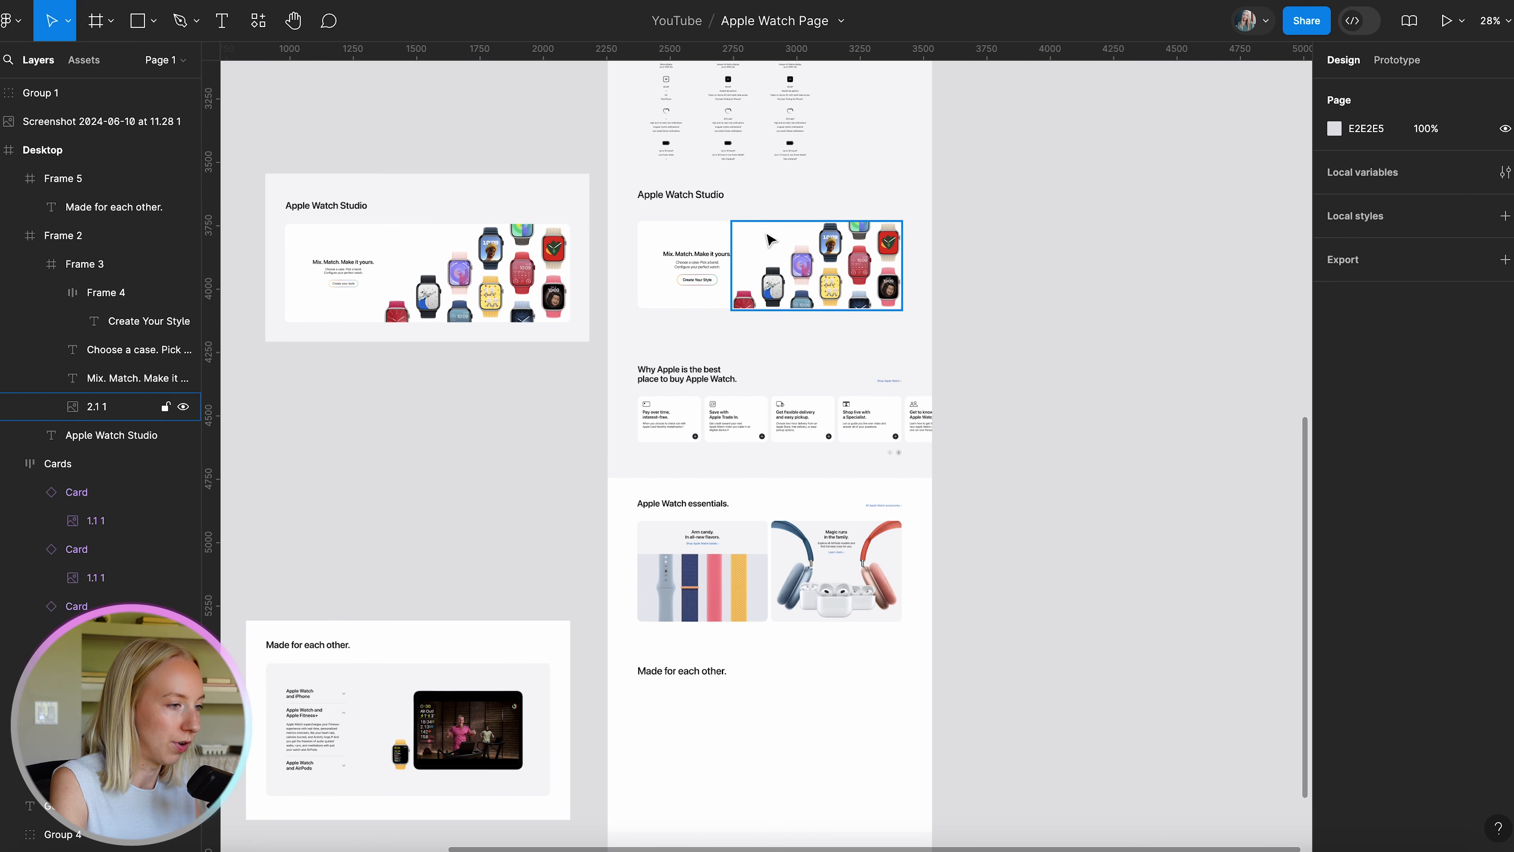
{"action": "left_click", "coordinate": [764, 247]}
{"action": "scroll", "coordinate": [856, 390], "scroll_direction": "down", "scroll_amount": 6}
{"action": "scroll", "coordinate": [843, 400], "scroll_direction": "up", "scroll_amount": 3}
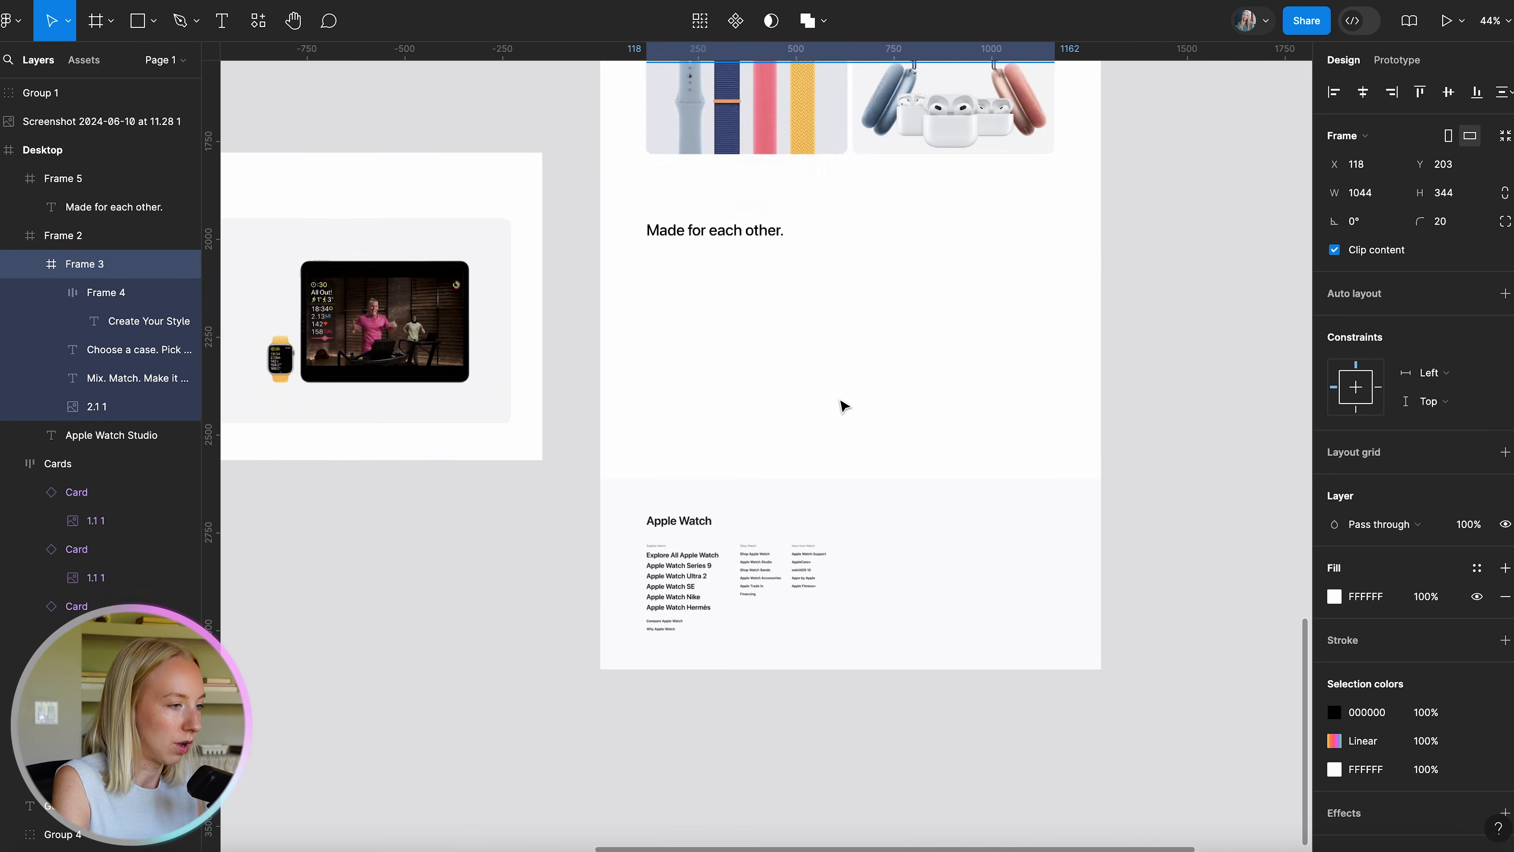
{"action": "key", "text": "ctrl+v"}
{"action": "scroll", "coordinate": [872, 471], "scroll_direction": "down", "scroll_amount": 4}
{"action": "left_click_drag", "start_coordinate": [889, 159], "coordinate": [932, 555]}
{"action": "scroll", "coordinate": [905, 548], "scroll_direction": "down", "scroll_amount": 1}
{"action": "scroll", "coordinate": [933, 555], "scroll_direction": "down", "scroll_amount": 2}
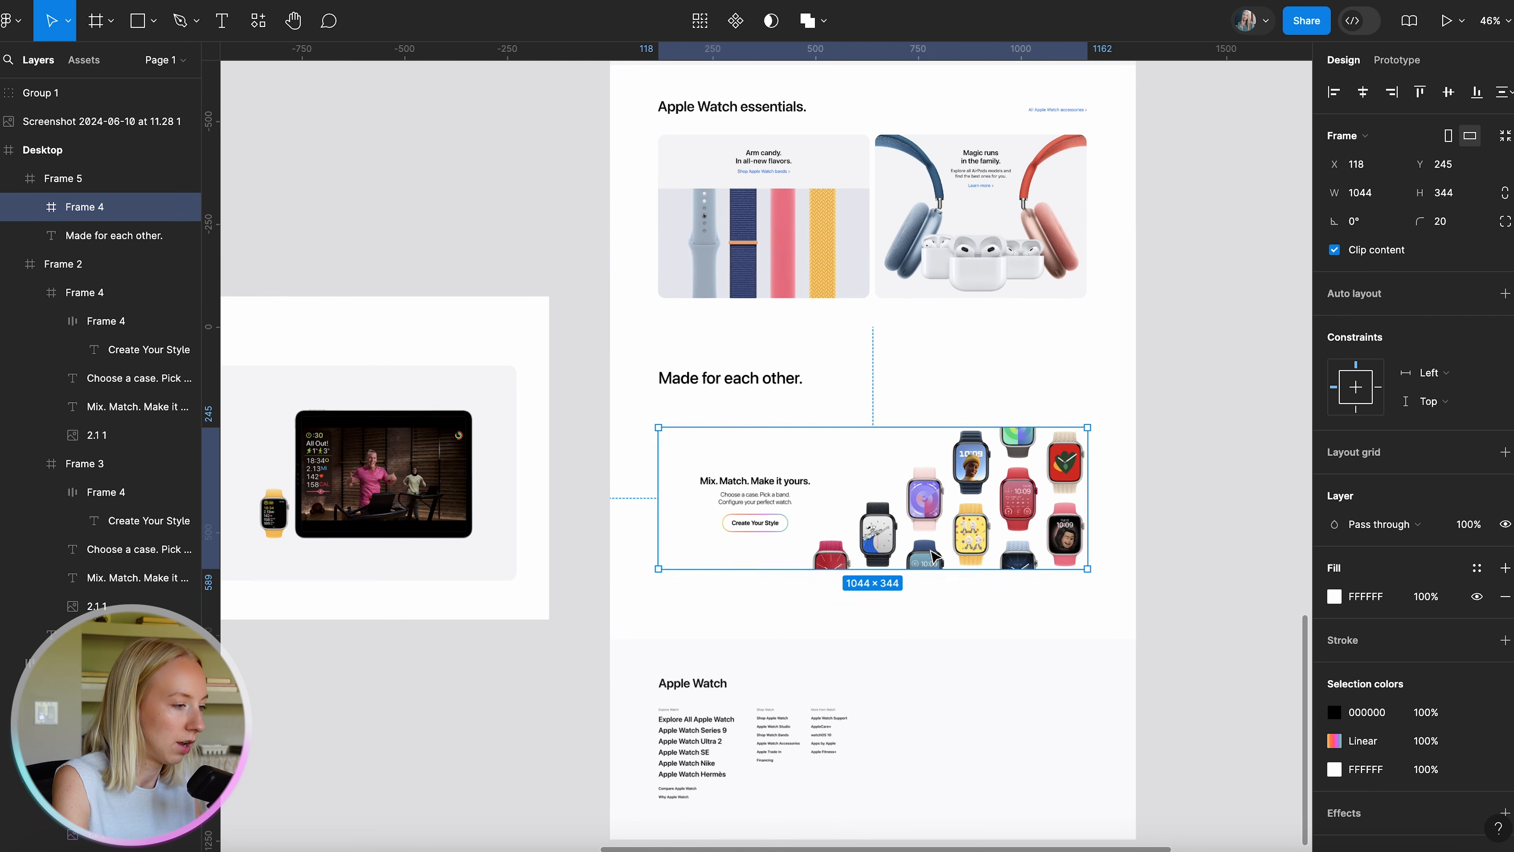
Delete the watches image, both text lines and the gradient-outlined button from the copied card.
{"action": "left_click", "coordinate": [995, 482]}
{"action": "key", "text": "BackSpace"}
{"action": "double_click", "coordinate": [734, 485]}
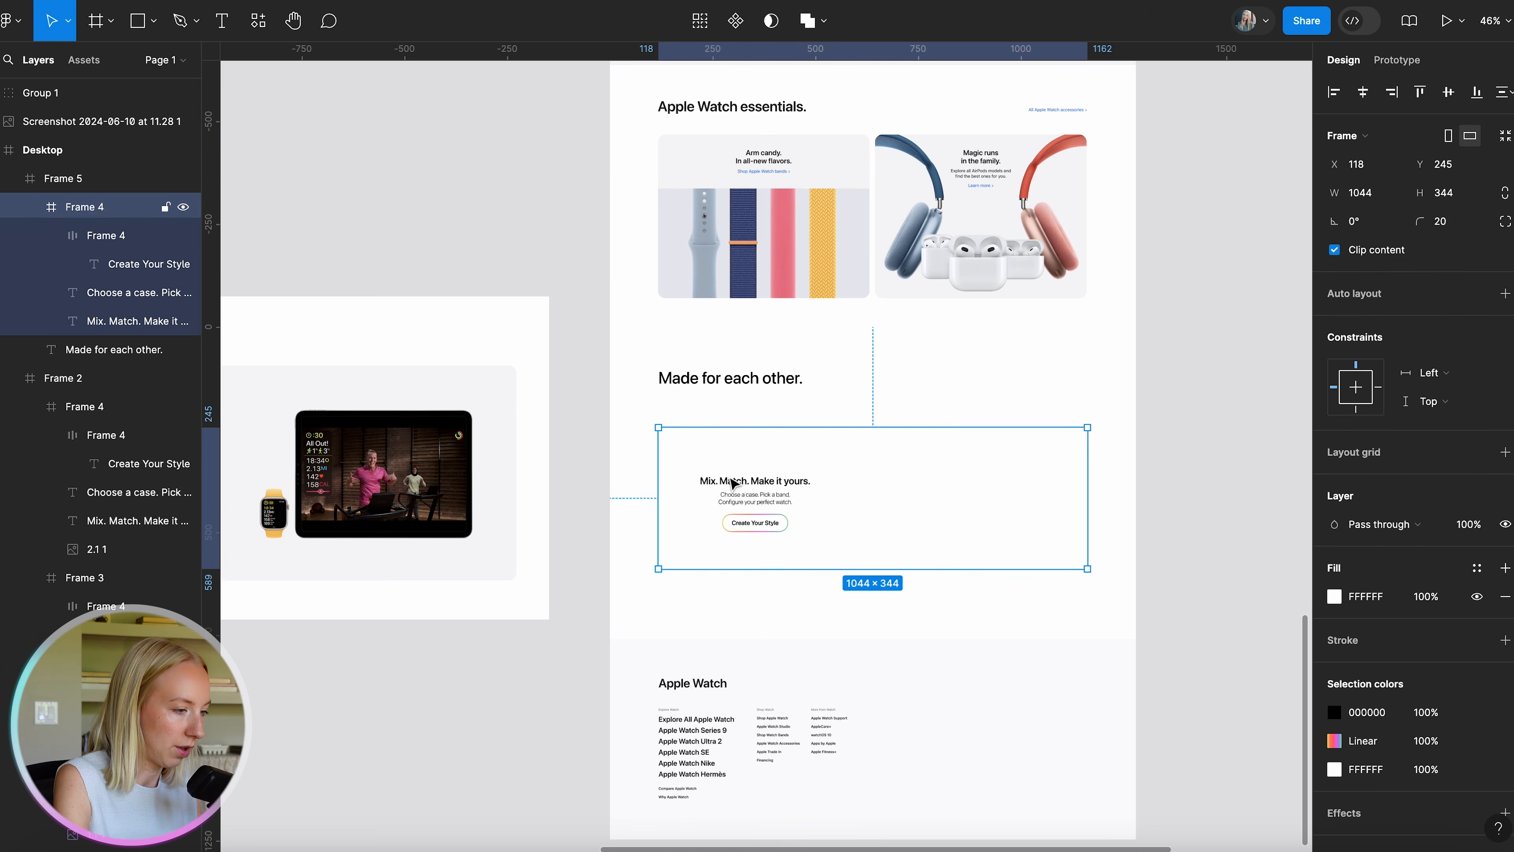
{"action": "double_click", "coordinate": [740, 482]}
{"action": "scroll", "coordinate": [784, 508], "scroll_direction": "up", "scroll_amount": 5}
{"action": "left_click", "coordinate": [772, 493], "text": "shift"}
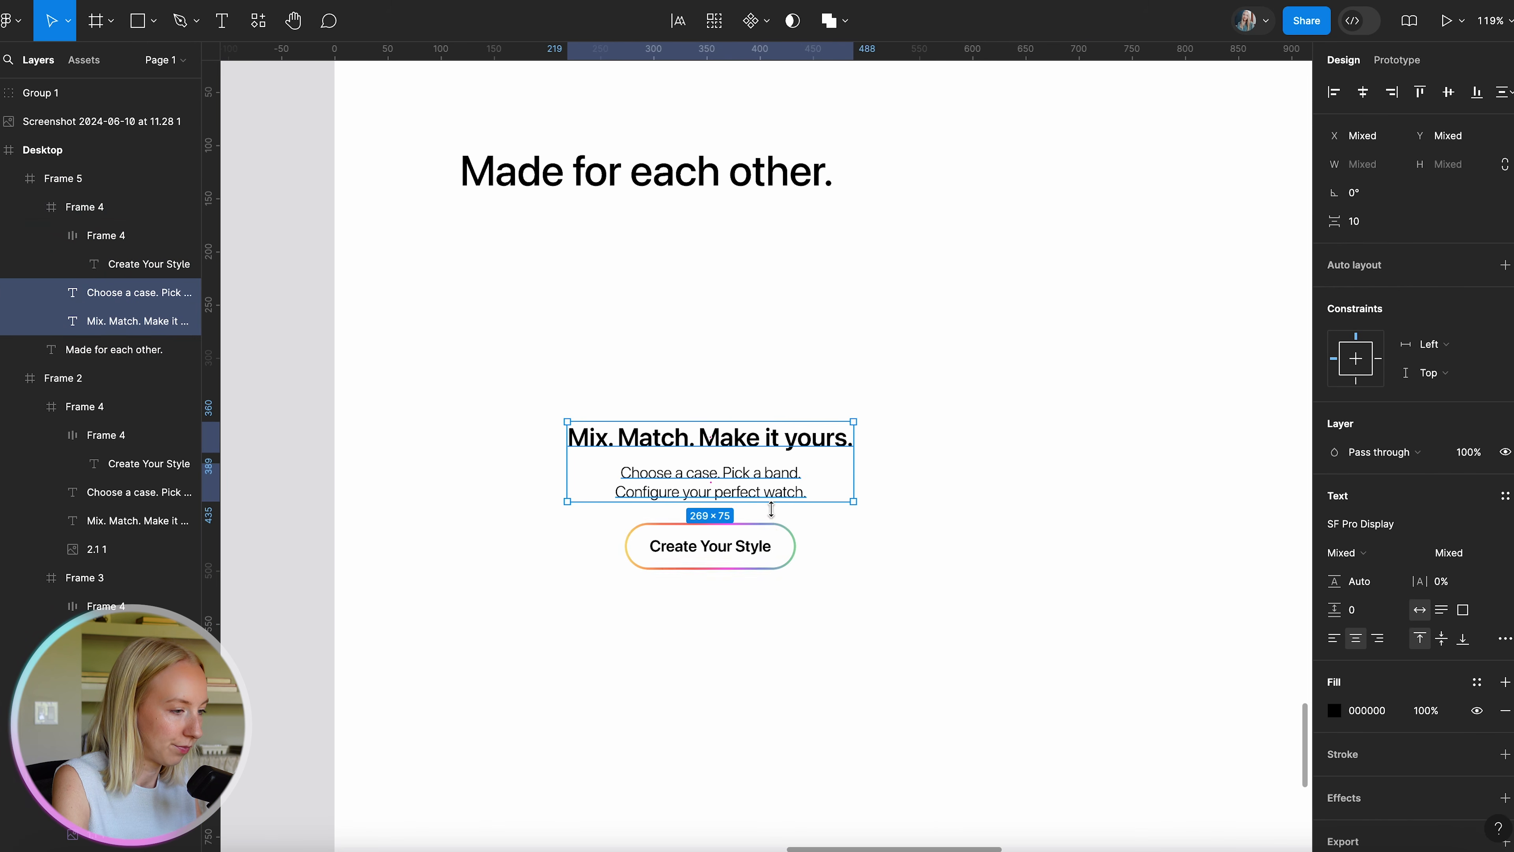
{"action": "left_click", "coordinate": [772, 530], "text": "shift"}
{"action": "key", "text": "BackSpace"}
{"action": "scroll", "coordinate": [771, 527], "scroll_direction": "down", "scroll_amount": 6}
Fill the empty card with the grey F5F5F7 sampled from the reference screenshot and deselect it.
{"action": "left_click", "coordinate": [775, 532]}
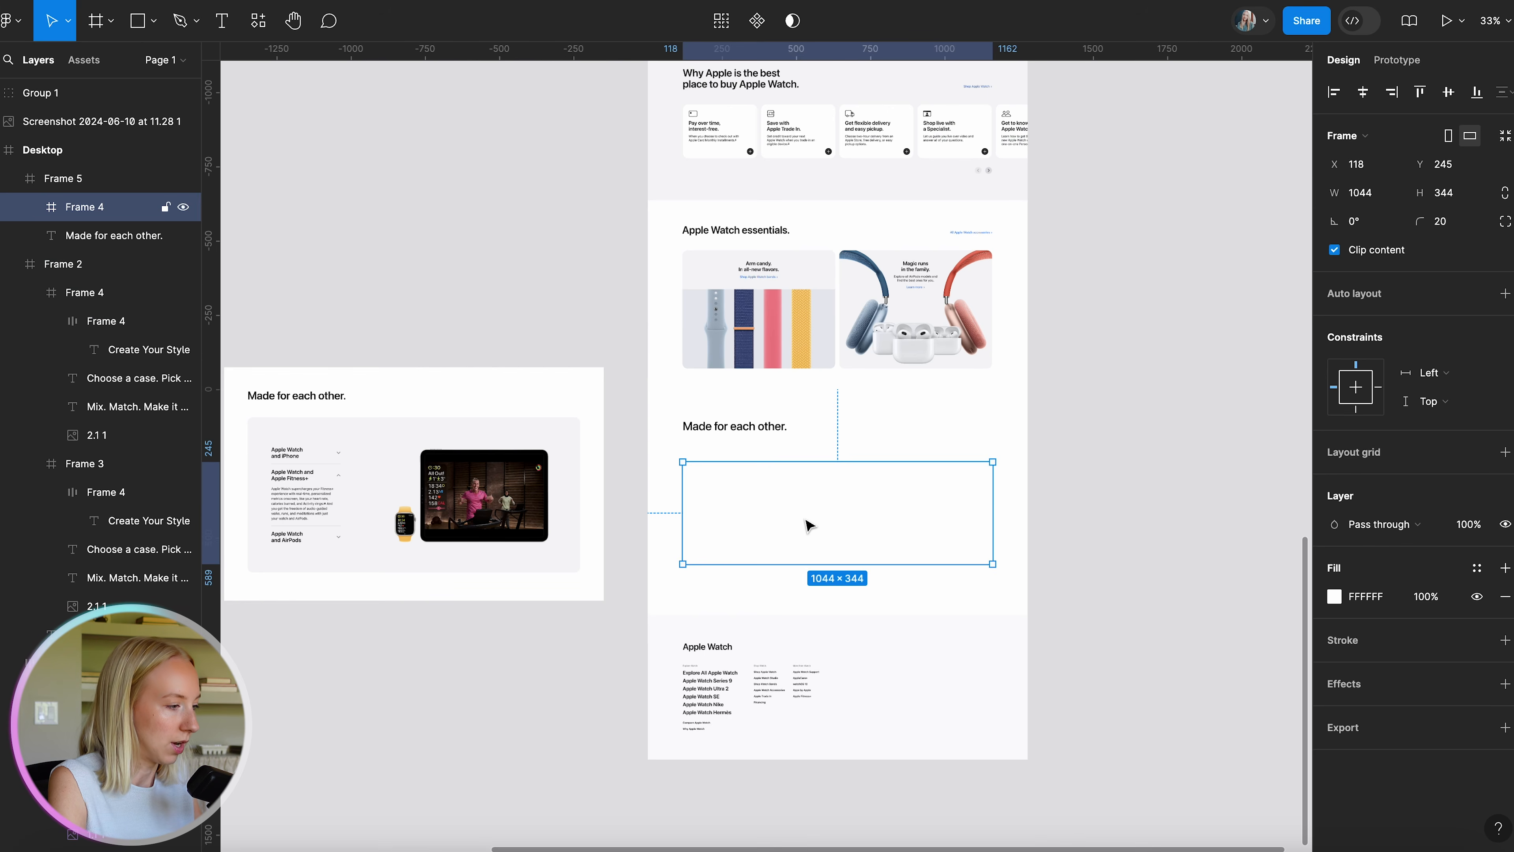
{"action": "left_click", "coordinate": [1335, 597]}
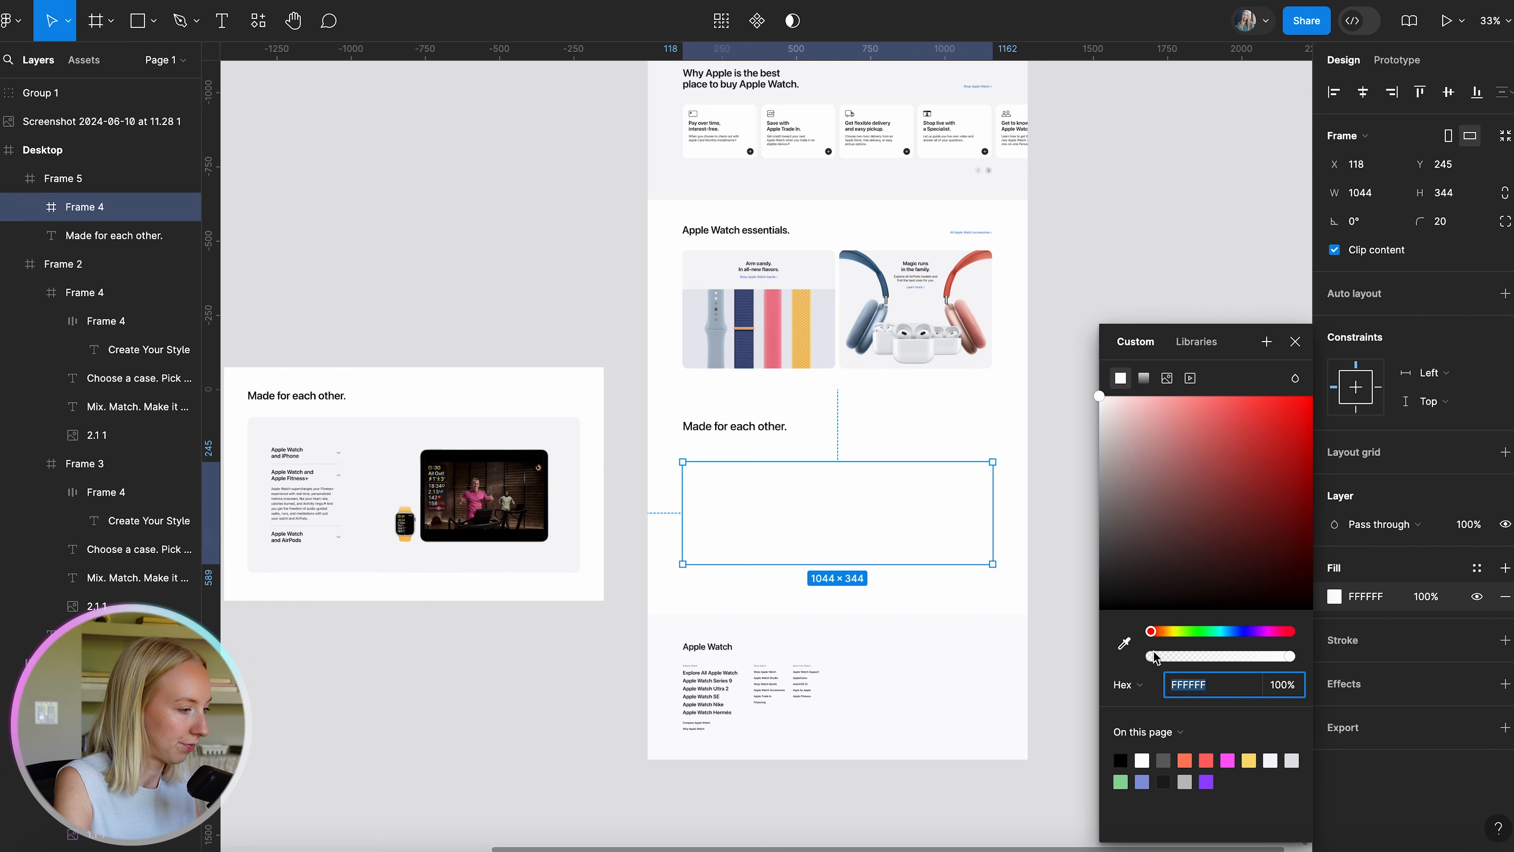
{"action": "left_click", "coordinate": [1124, 643]}
{"action": "left_click", "coordinate": [571, 433]}
{"action": "left_click", "coordinate": [571, 309]}
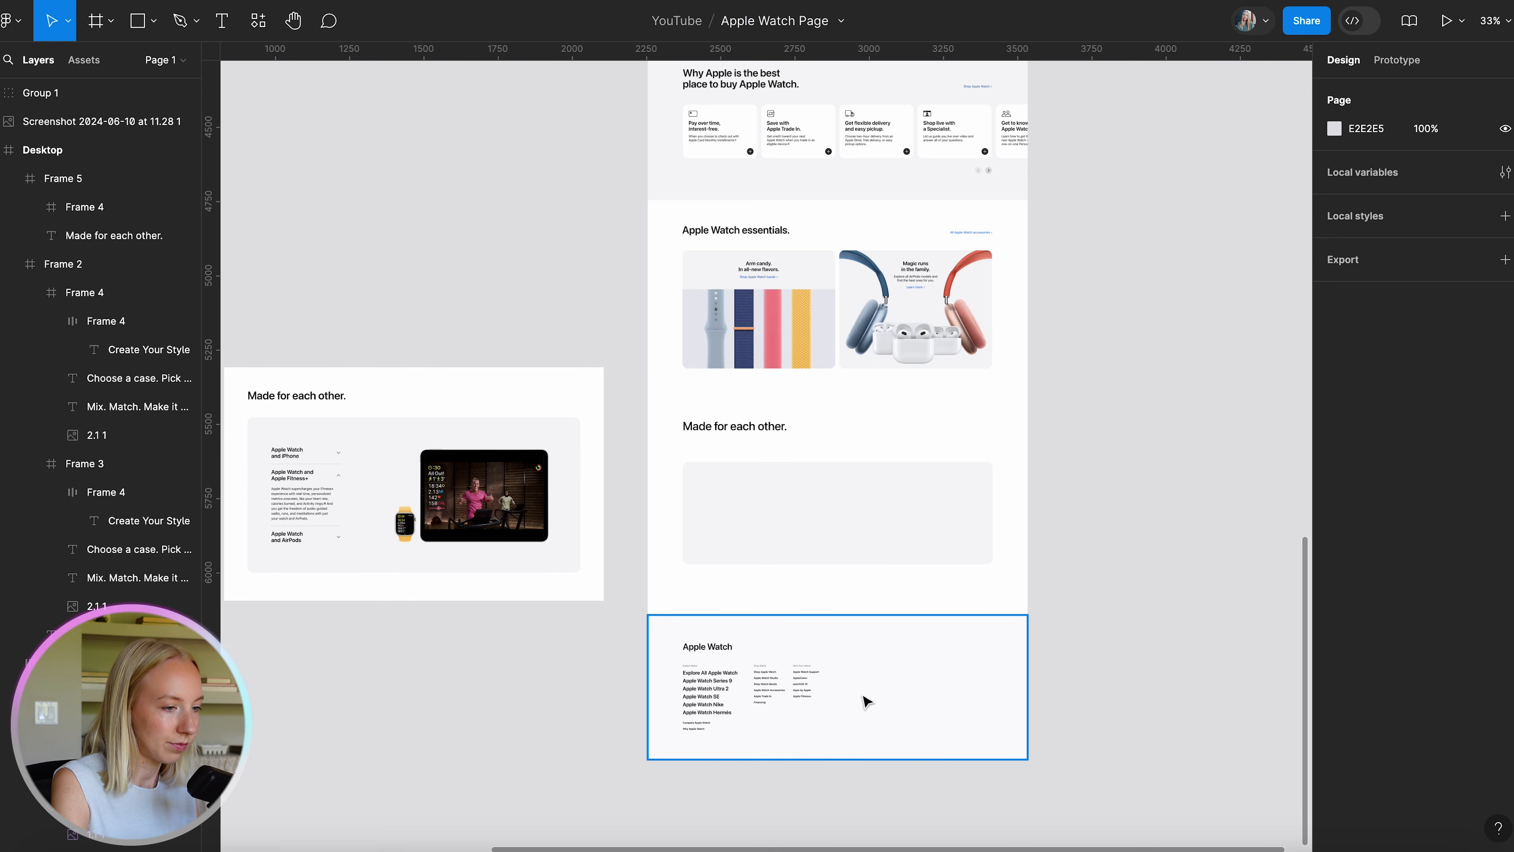
Extend the grey card upwards and downwards to 1044 × 459, with its top at Y 199.
{"action": "scroll", "coordinate": [774, 667], "scroll_direction": "up", "scroll_amount": 1}
{"action": "double_click", "coordinate": [852, 516]}
{"action": "scroll", "coordinate": [851, 514], "scroll_direction": "left", "scroll_amount": 3}
{"action": "left_click_drag", "start_coordinate": [912, 484], "coordinate": [913, 470]}
{"action": "left_click_drag", "start_coordinate": [879, 605], "coordinate": [879, 624]}
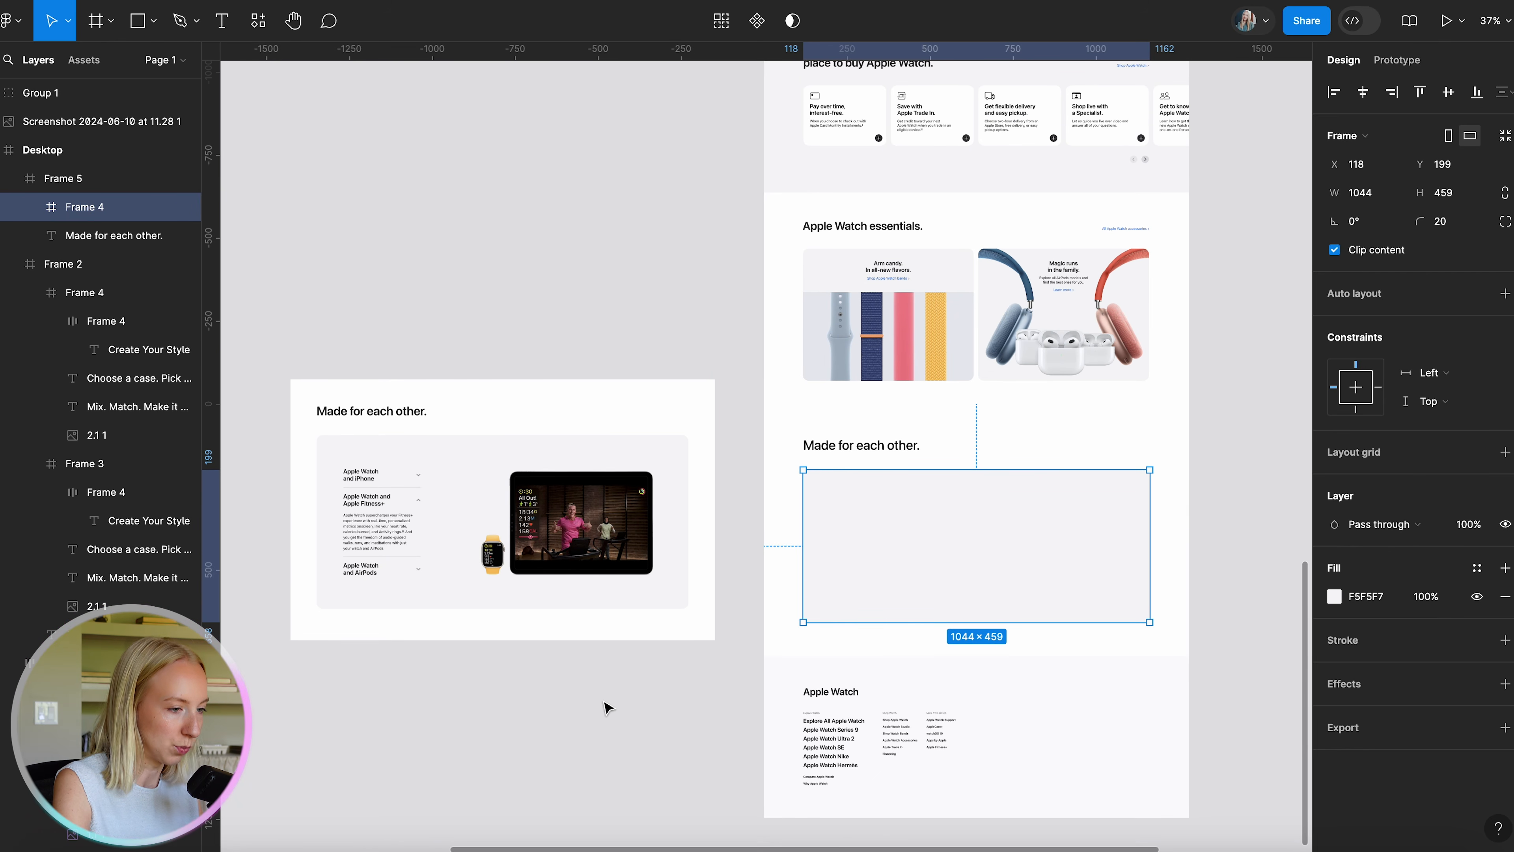
{"action": "left_click", "coordinate": [599, 715]}
Move the "Made for each other." heading higher in its section and extend the card's top edge to Y 132 for a size of 1044 × 526.
{"action": "scroll", "coordinate": [746, 443], "scroll_direction": "up", "scroll_amount": 3}
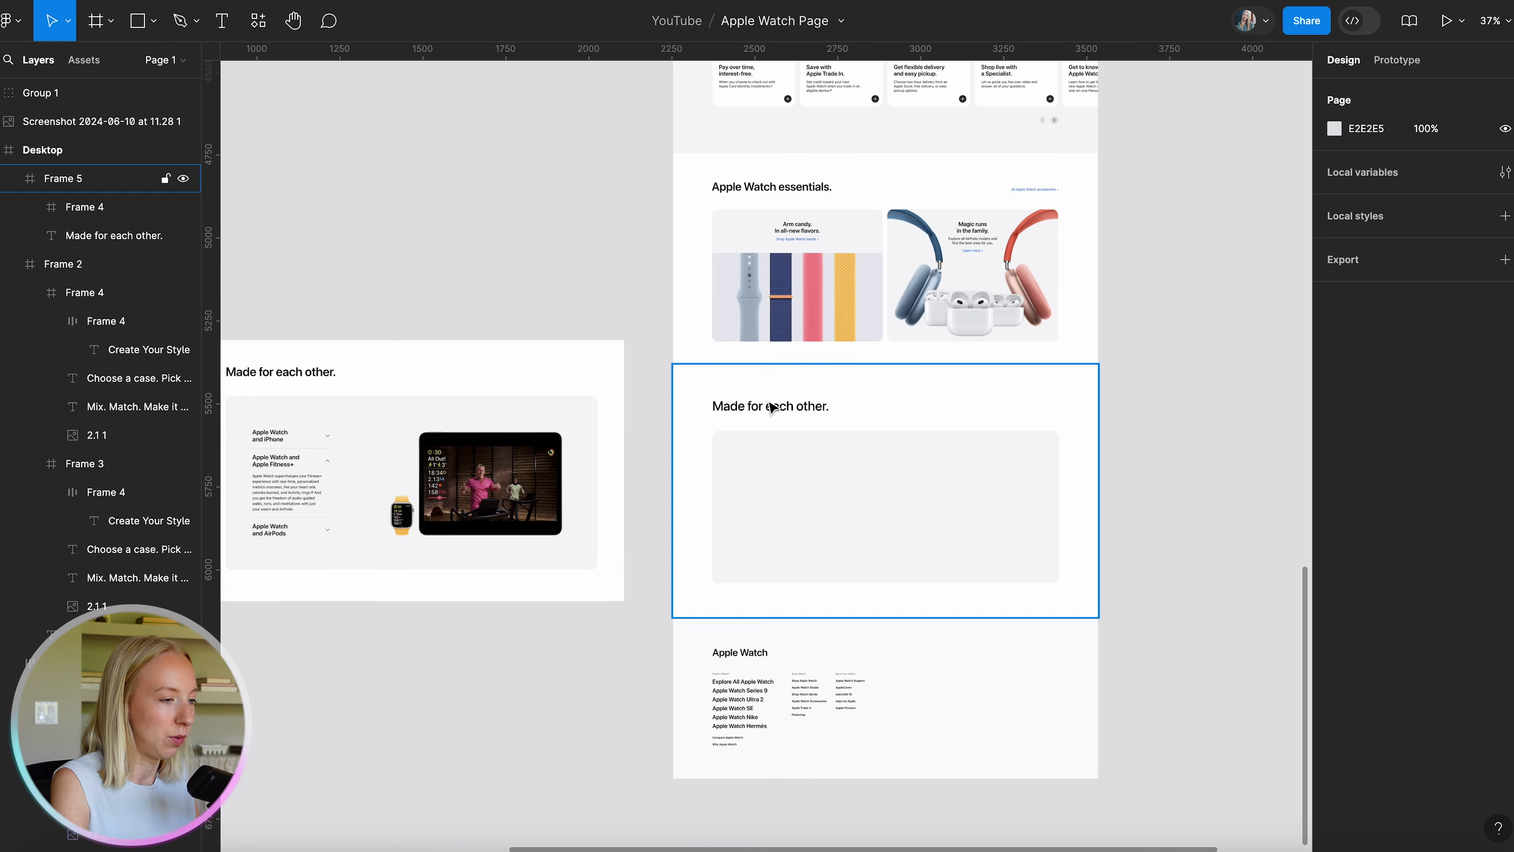
{"action": "scroll", "coordinate": [747, 443], "scroll_direction": "down", "scroll_amount": 2}
{"action": "left_click", "coordinate": [784, 392]}
{"action": "left_click", "coordinate": [784, 393]}
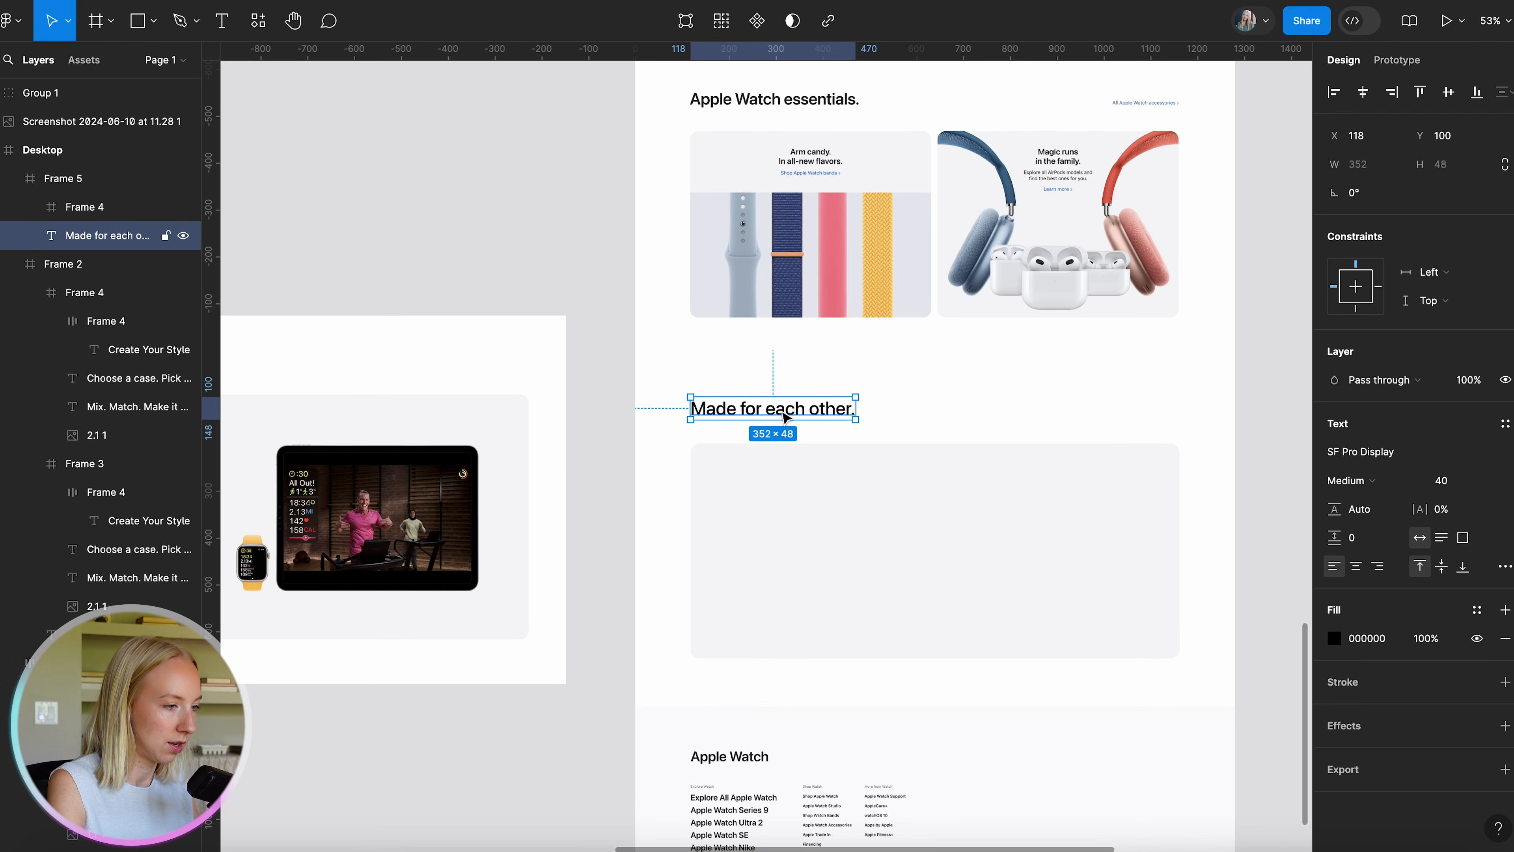
{"action": "left_click", "coordinate": [773, 450]}
{"action": "left_click_drag", "start_coordinate": [797, 443], "coordinate": [799, 413]}
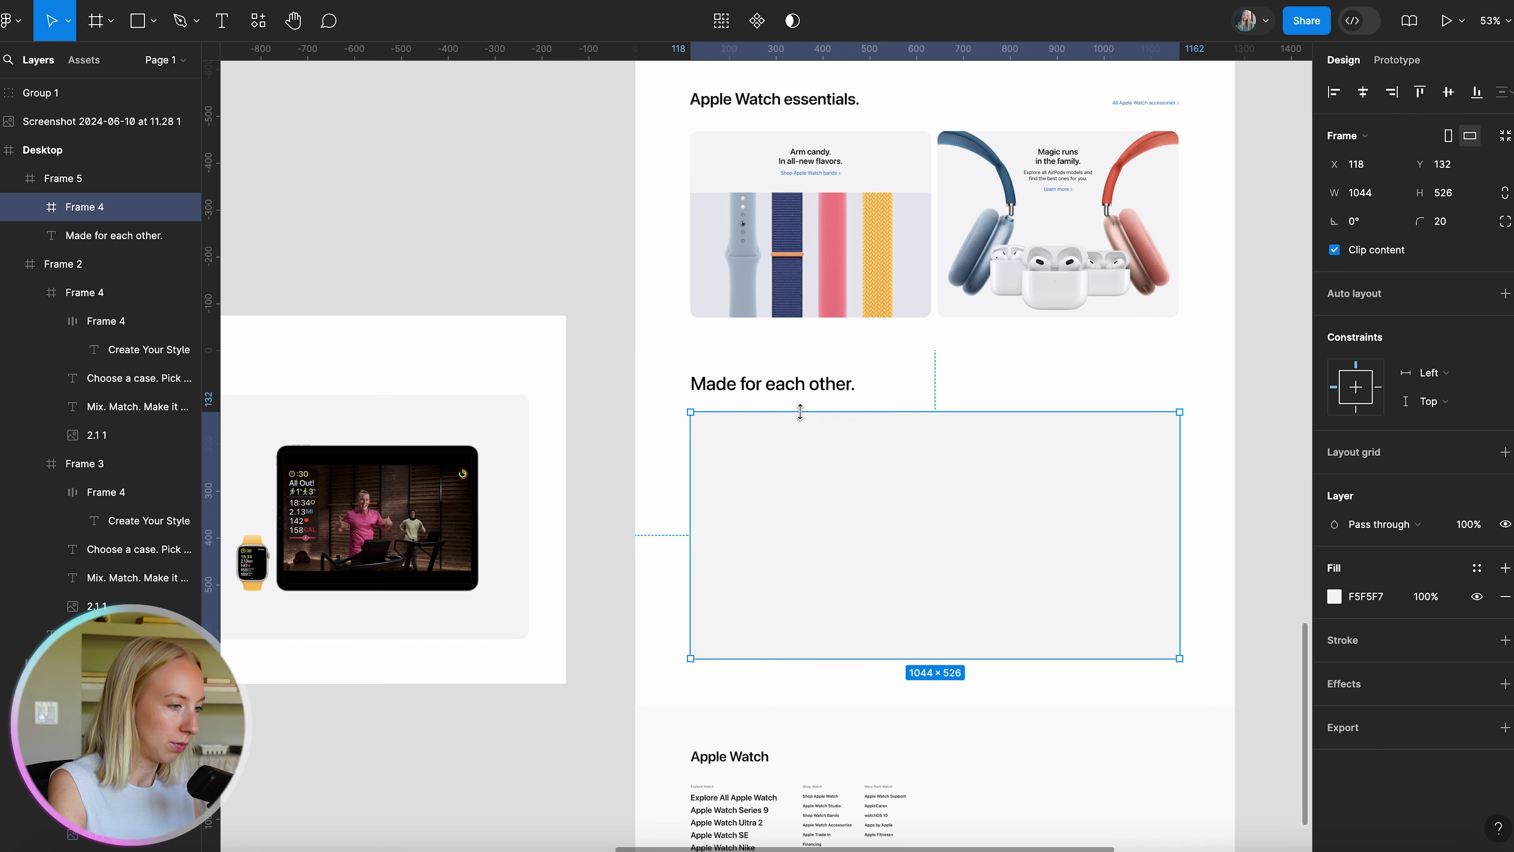
{"action": "scroll", "coordinate": [799, 413], "scroll_direction": "down", "scroll_amount": 3}
{"action": "left_click", "coordinate": [531, 658]}
{"action": "scroll", "coordinate": [535, 660], "scroll_direction": "left", "scroll_amount": 2}
{"action": "scroll", "coordinate": [535, 660], "scroll_direction": "down", "scroll_amount": 1}
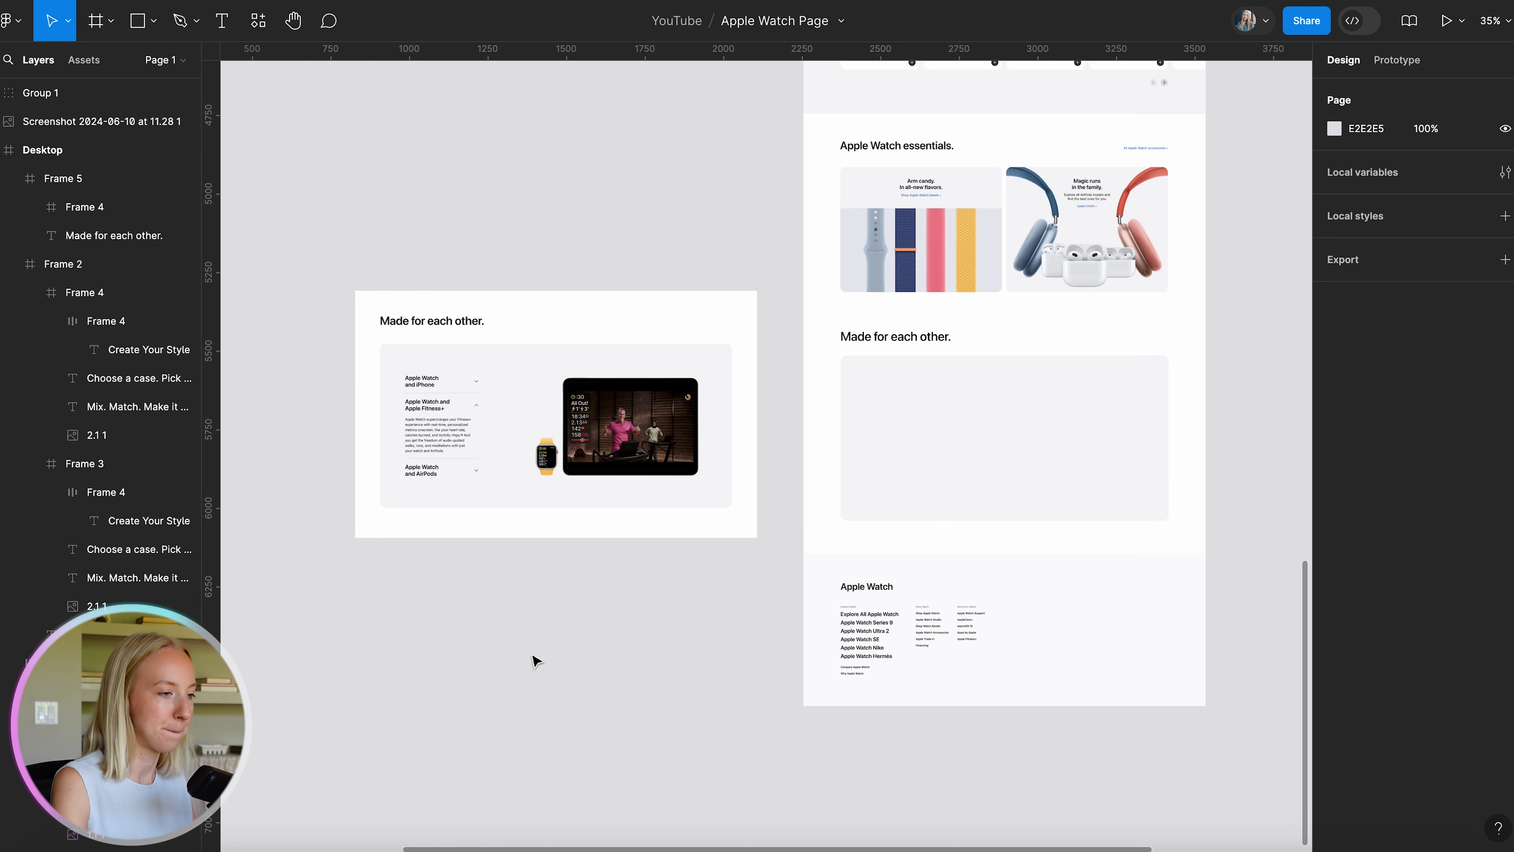
Examine the accordion titles, arrows, description and device images in the "Made for each other." reference against the empty grey card.
{"action": "scroll", "coordinate": [535, 660], "scroll_direction": "up", "scroll_amount": 1}
{"action": "scroll", "coordinate": [535, 660], "scroll_direction": "right", "scroll_amount": 1}
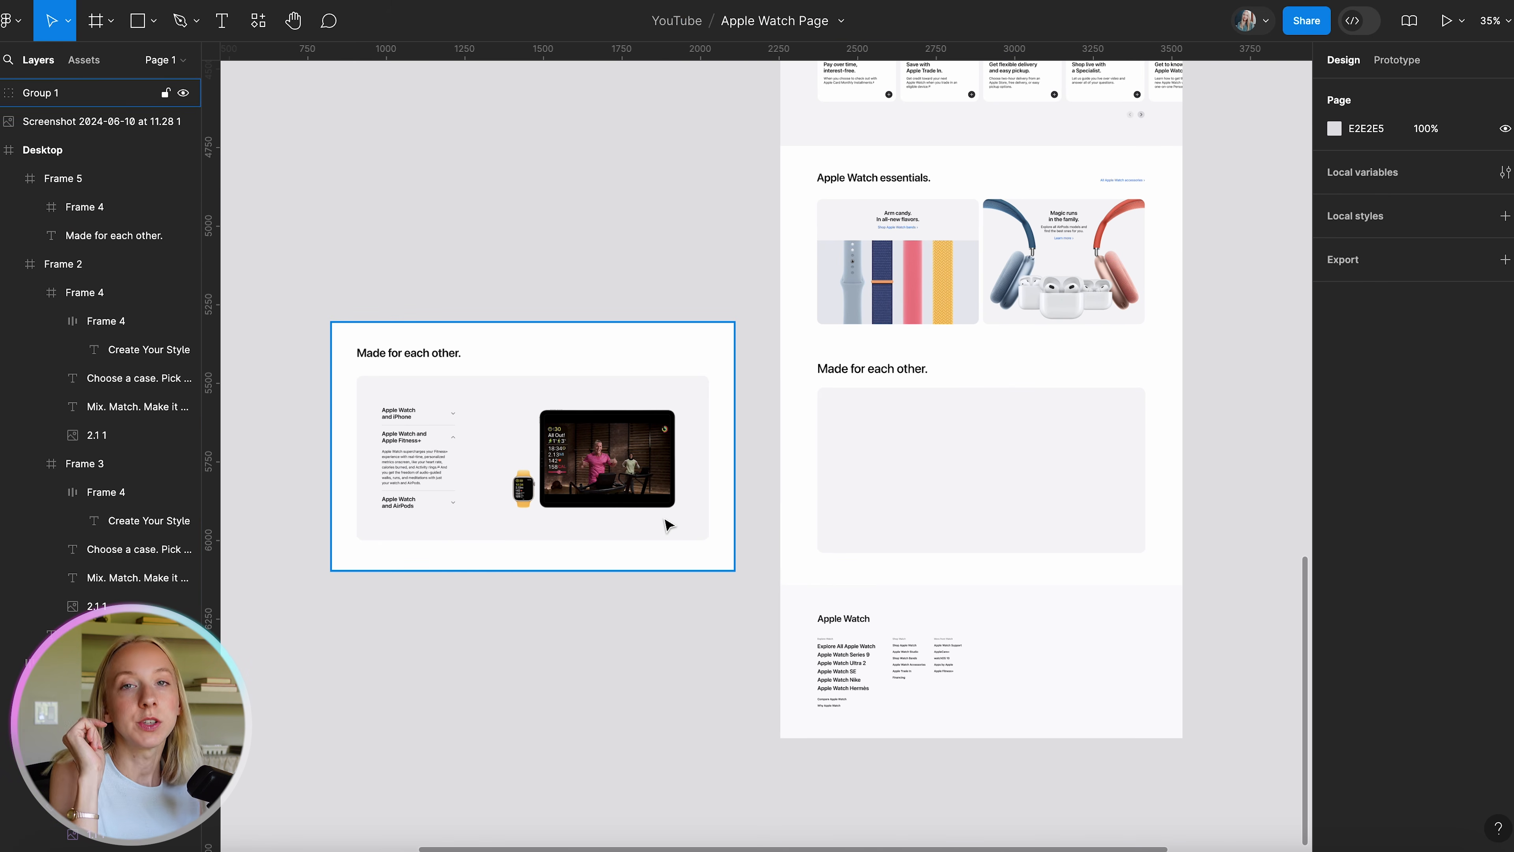
{"action": "left_click", "coordinate": [986, 419]}
{"action": "scroll", "coordinate": [983, 421], "scroll_direction": "right", "scroll_amount": 2}
{"action": "scroll", "coordinate": [983, 420], "scroll_direction": "up", "scroll_amount": 1}
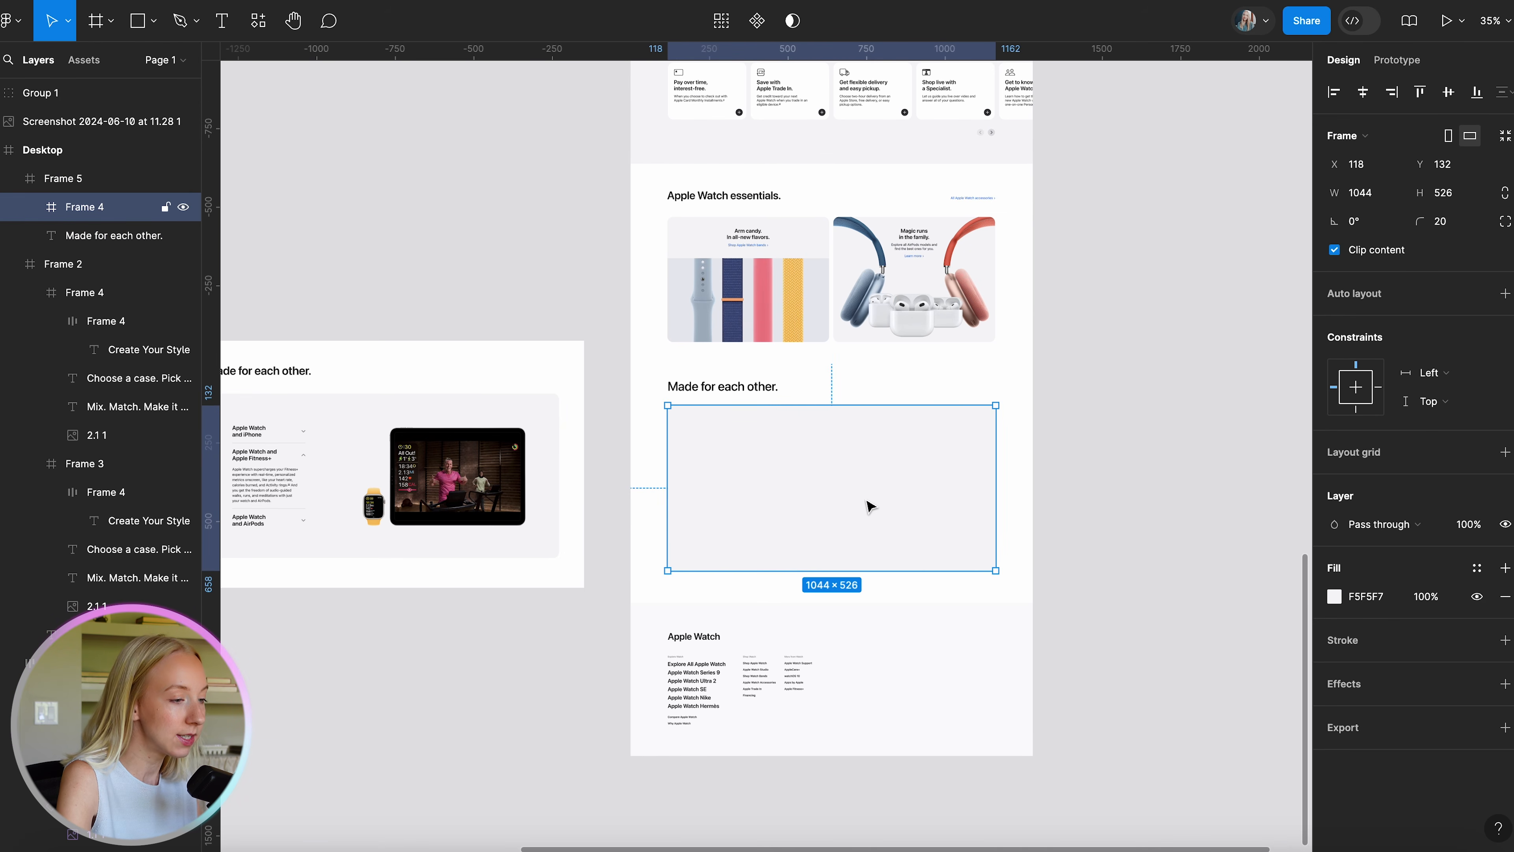
{"action": "scroll", "coordinate": [834, 528], "scroll_direction": "left", "scroll_amount": 3}
{"action": "scroll", "coordinate": [835, 529], "scroll_direction": "up", "scroll_amount": 1}
{"action": "scroll", "coordinate": [468, 495], "scroll_direction": "up", "scroll_amount": 5}
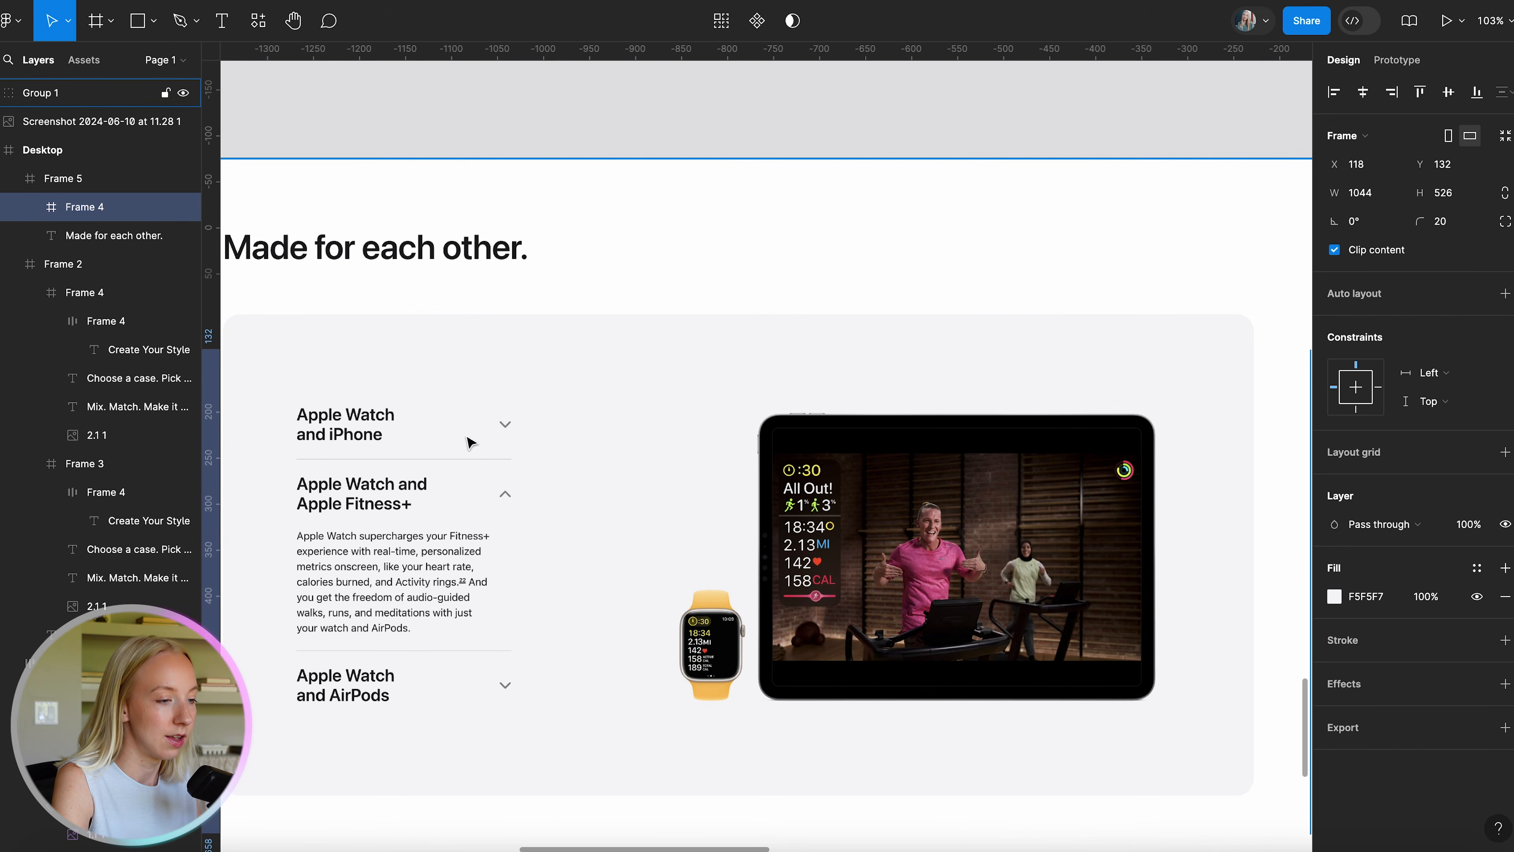
{"action": "scroll", "coordinate": [456, 430], "scroll_direction": "down", "scroll_amount": 2}
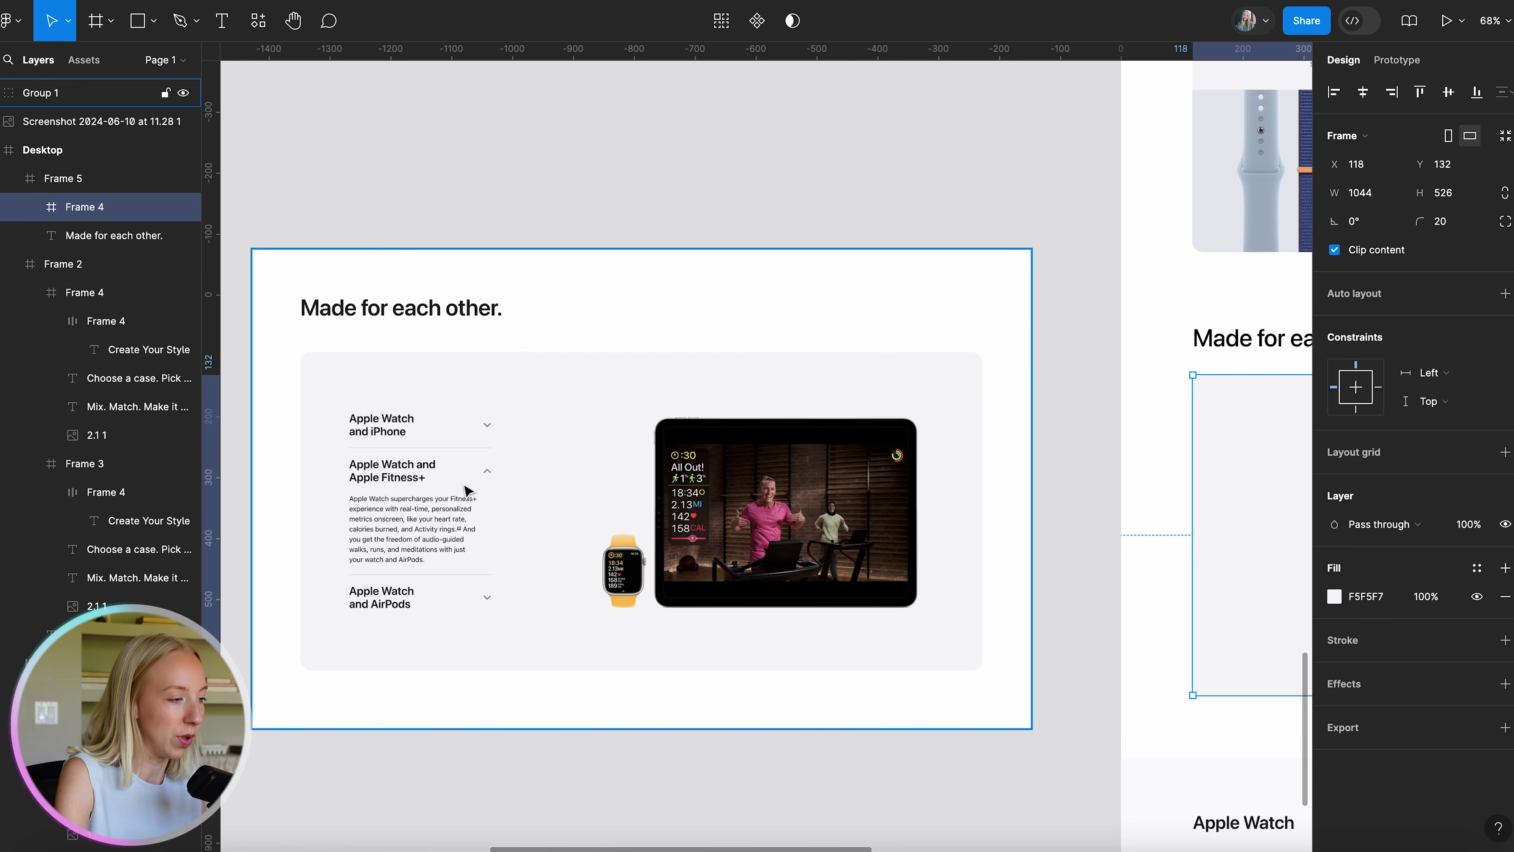
{"action": "scroll", "coordinate": [464, 490], "scroll_direction": "down", "scroll_amount": 3}
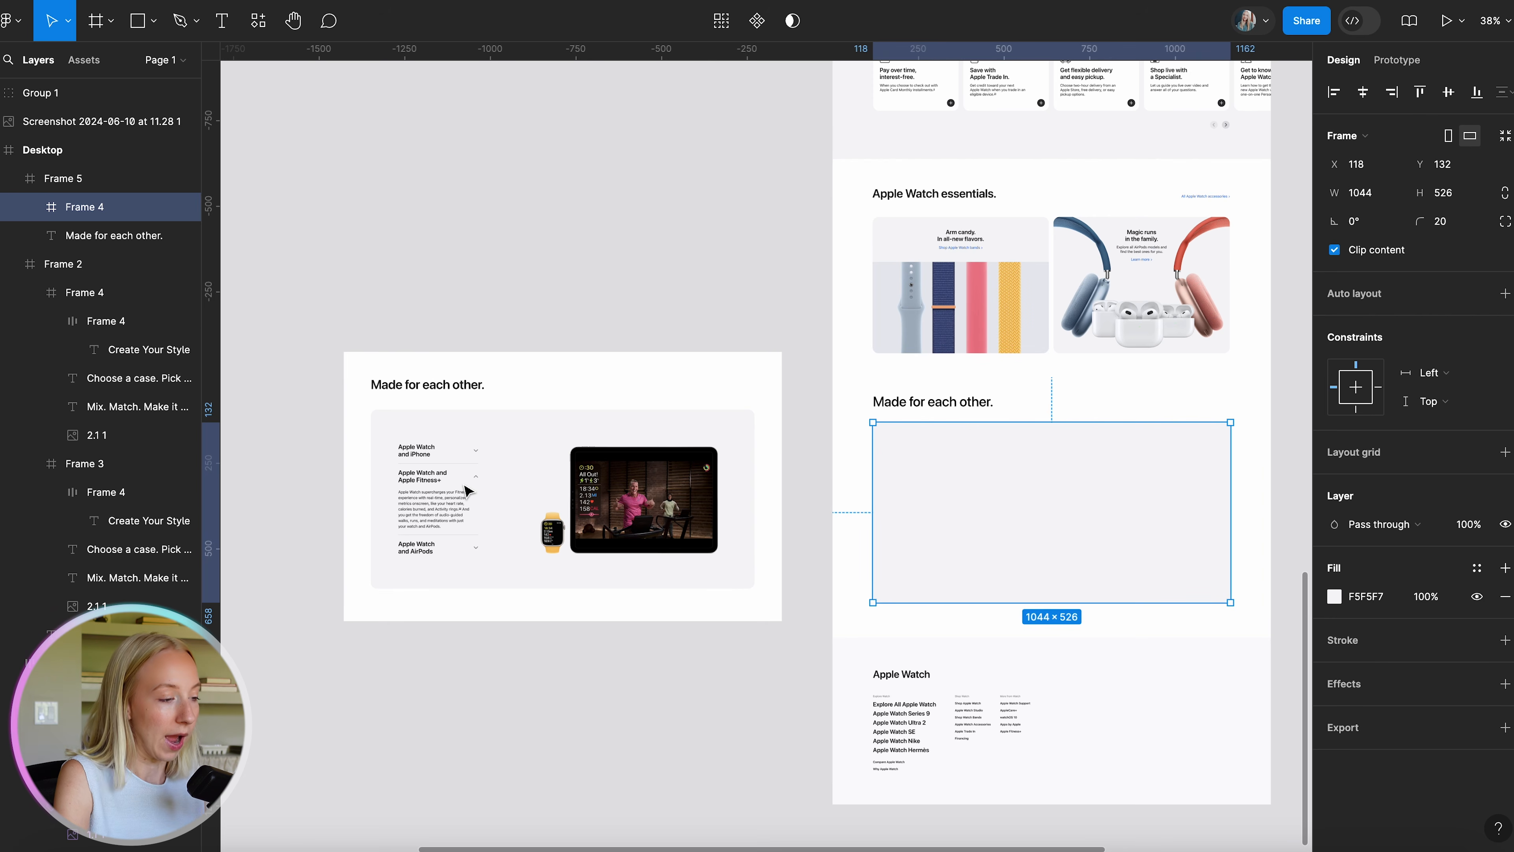
{"action": "scroll", "coordinate": [465, 490], "scroll_direction": "right", "scroll_amount": 10}
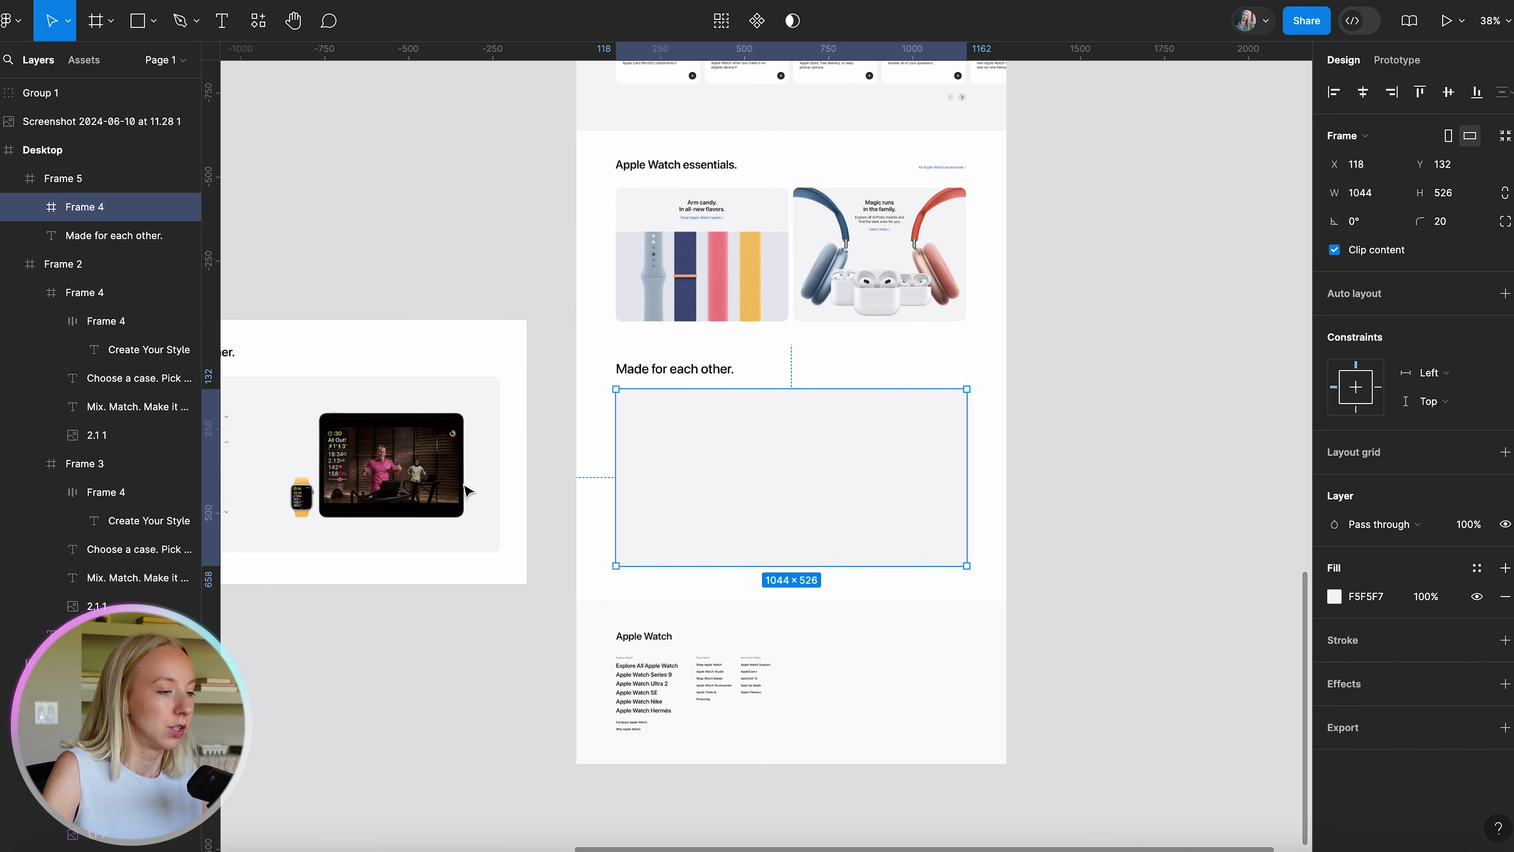
Move the grey card out of the page onto the blank canvas beside it and rename it "Accordions".
{"action": "scroll", "coordinate": [464, 490], "scroll_direction": "down", "scroll_amount": 3}
{"action": "scroll", "coordinate": [628, 463], "scroll_direction": "right", "scroll_amount": 1}
{"action": "left_click_drag", "start_coordinate": [628, 463], "coordinate": [932, 348]}
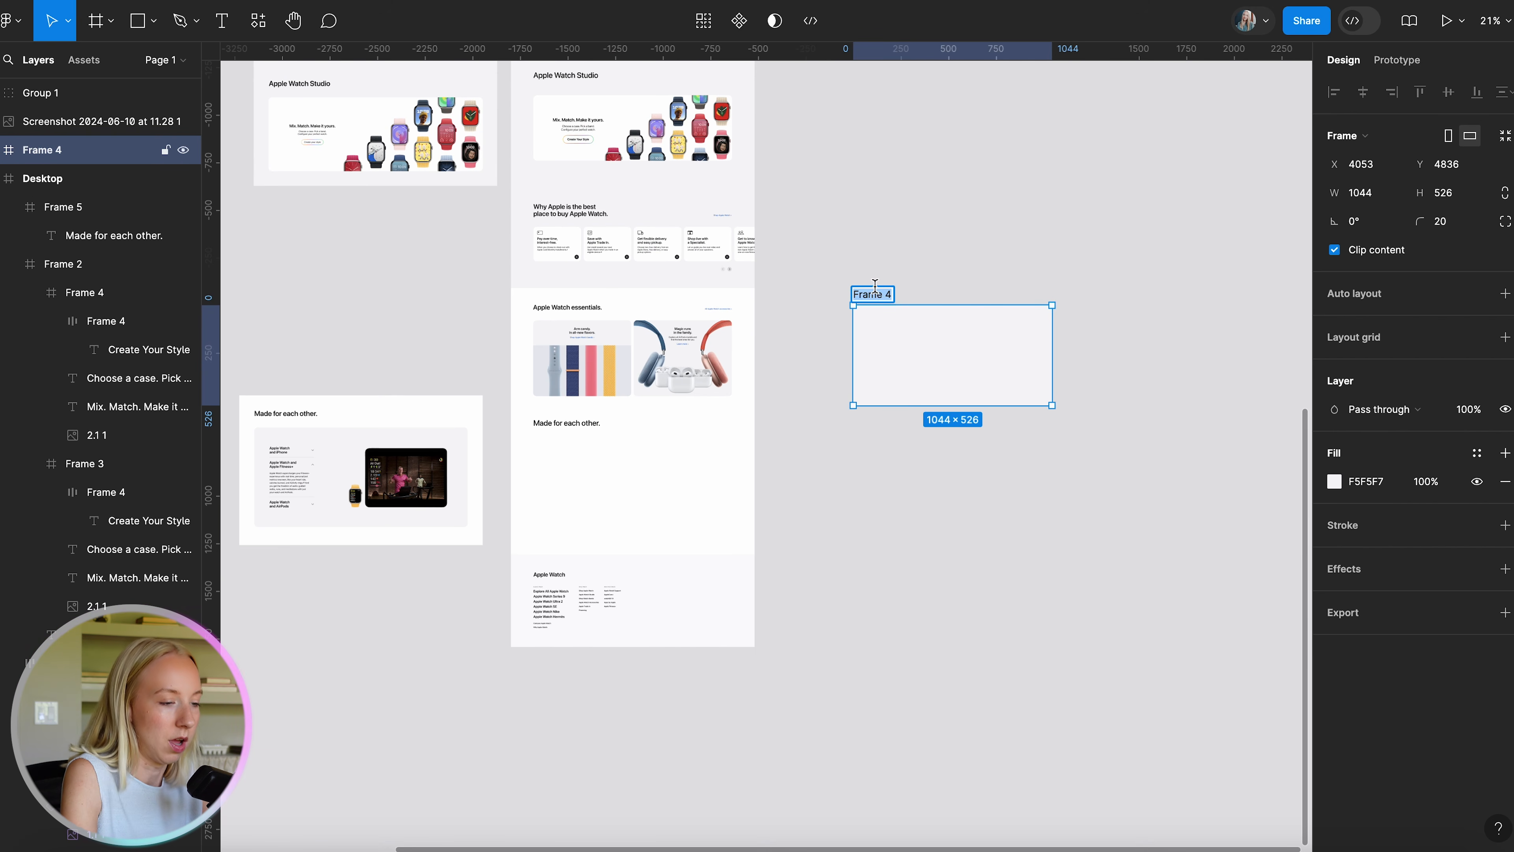
{"action": "type", "text": "Accordi"}
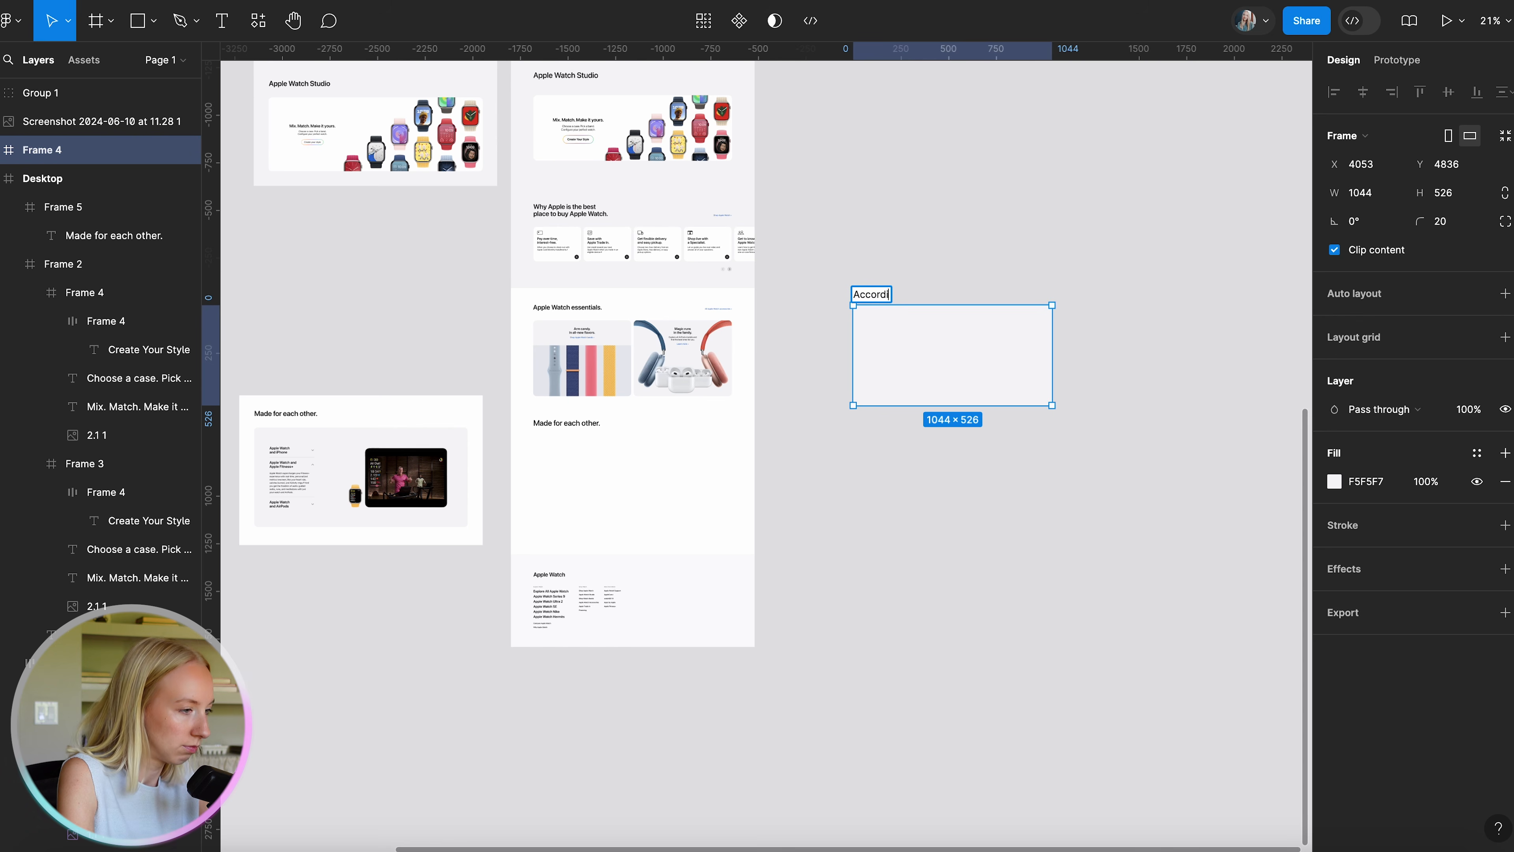
{"action": "type", "text": "ons"}
{"action": "key", "text": "Return"}
Turn the Accordions frame into a component and deselect it.
{"action": "key", "text": "super+alt+k"}
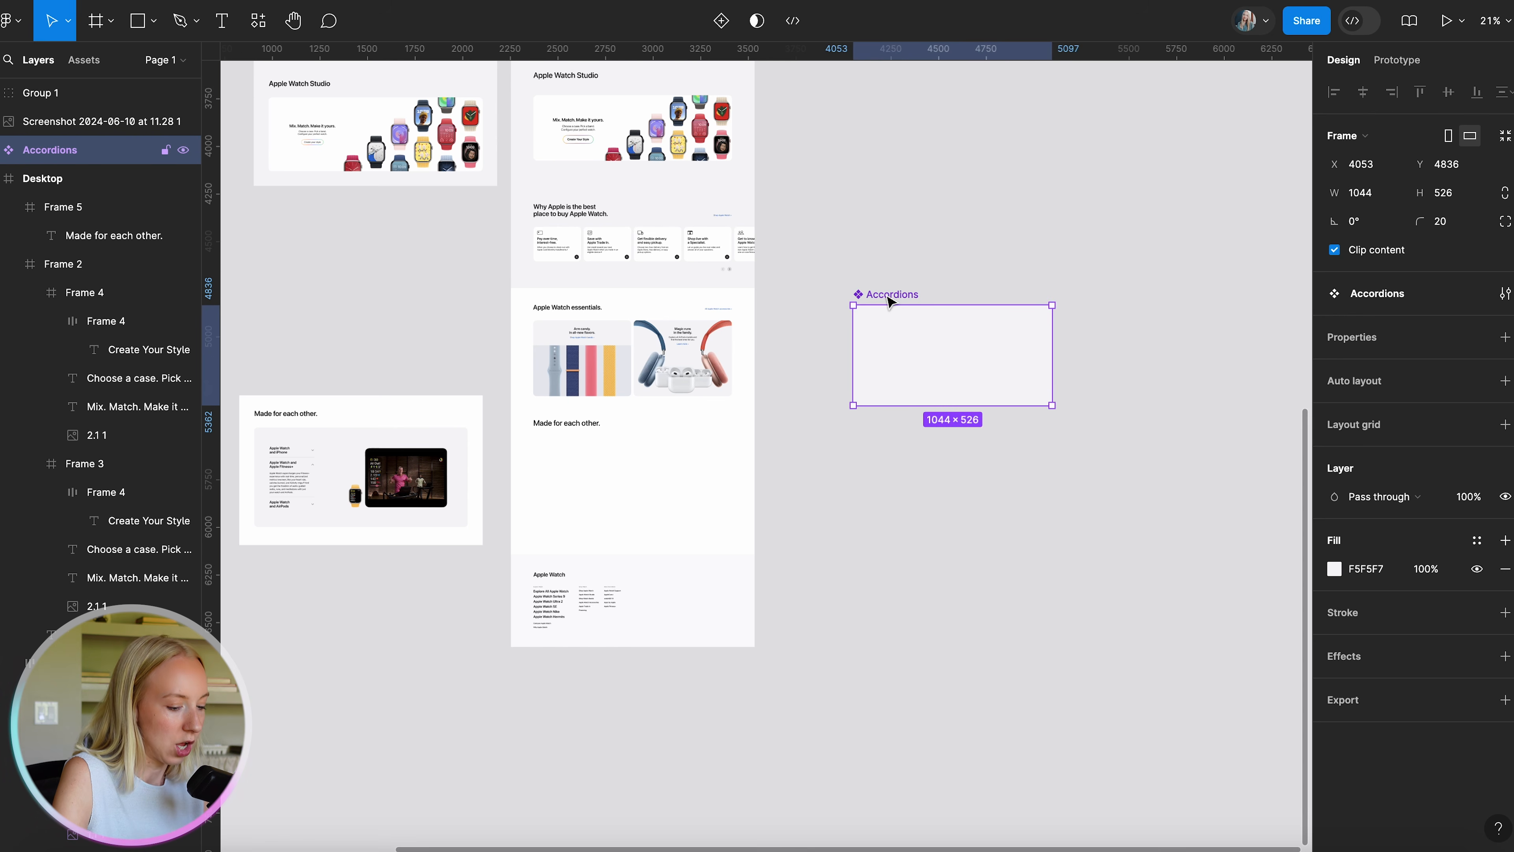
{"action": "left_click", "coordinate": [909, 460]}
{"action": "scroll", "coordinate": [960, 356], "scroll_direction": "up", "scroll_amount": 3}
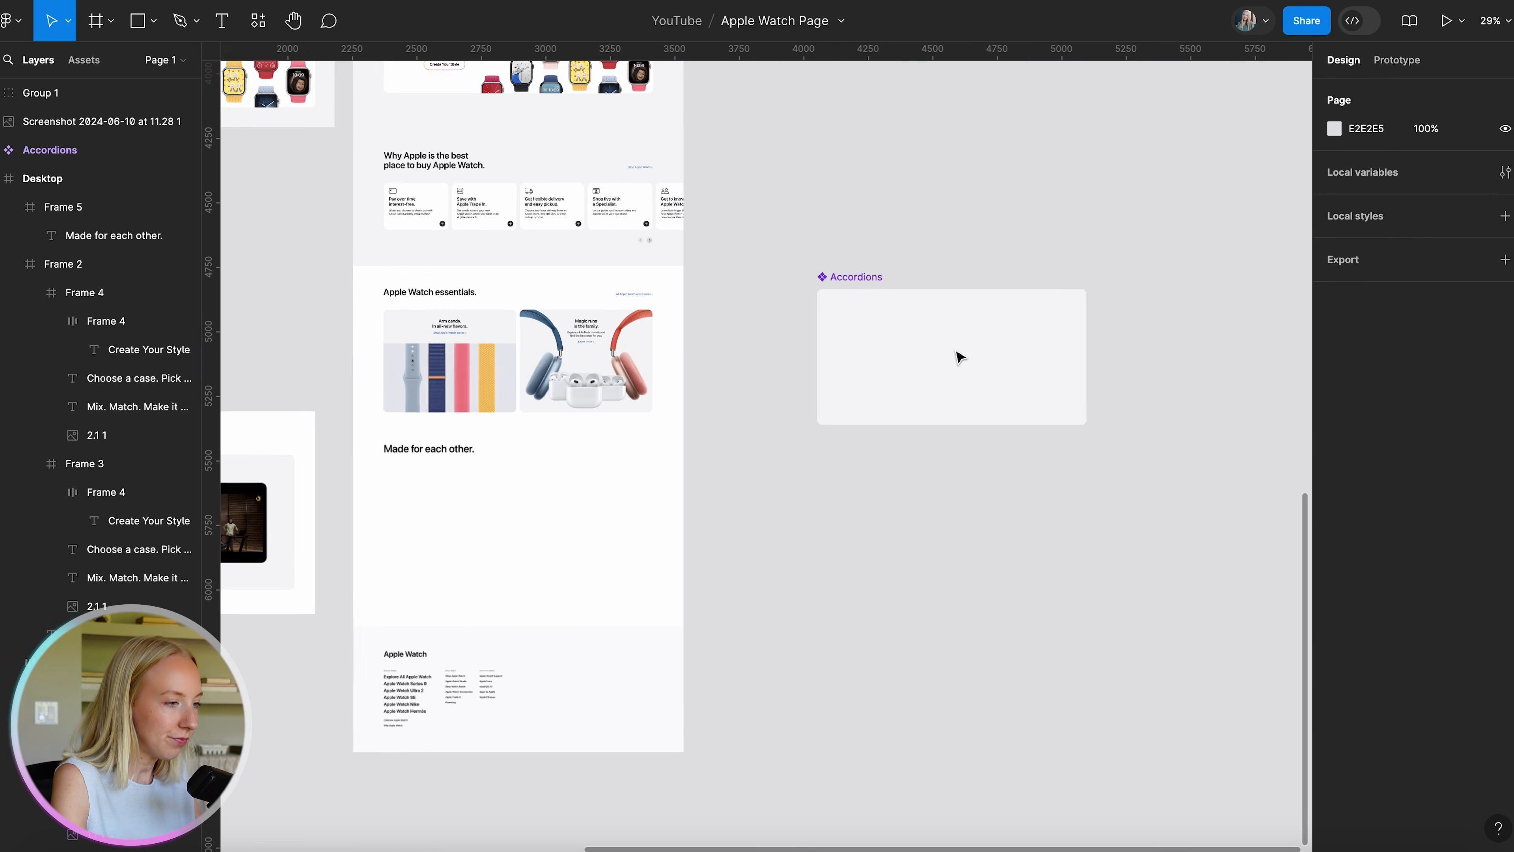
Move the "Made for each other." reference screenshot directly above the Accordions component.
{"action": "scroll", "coordinate": [960, 356], "scroll_direction": "down", "scroll_amount": 3}
{"action": "left_click_drag", "start_coordinate": [469, 481], "coordinate": [1060, 173]}
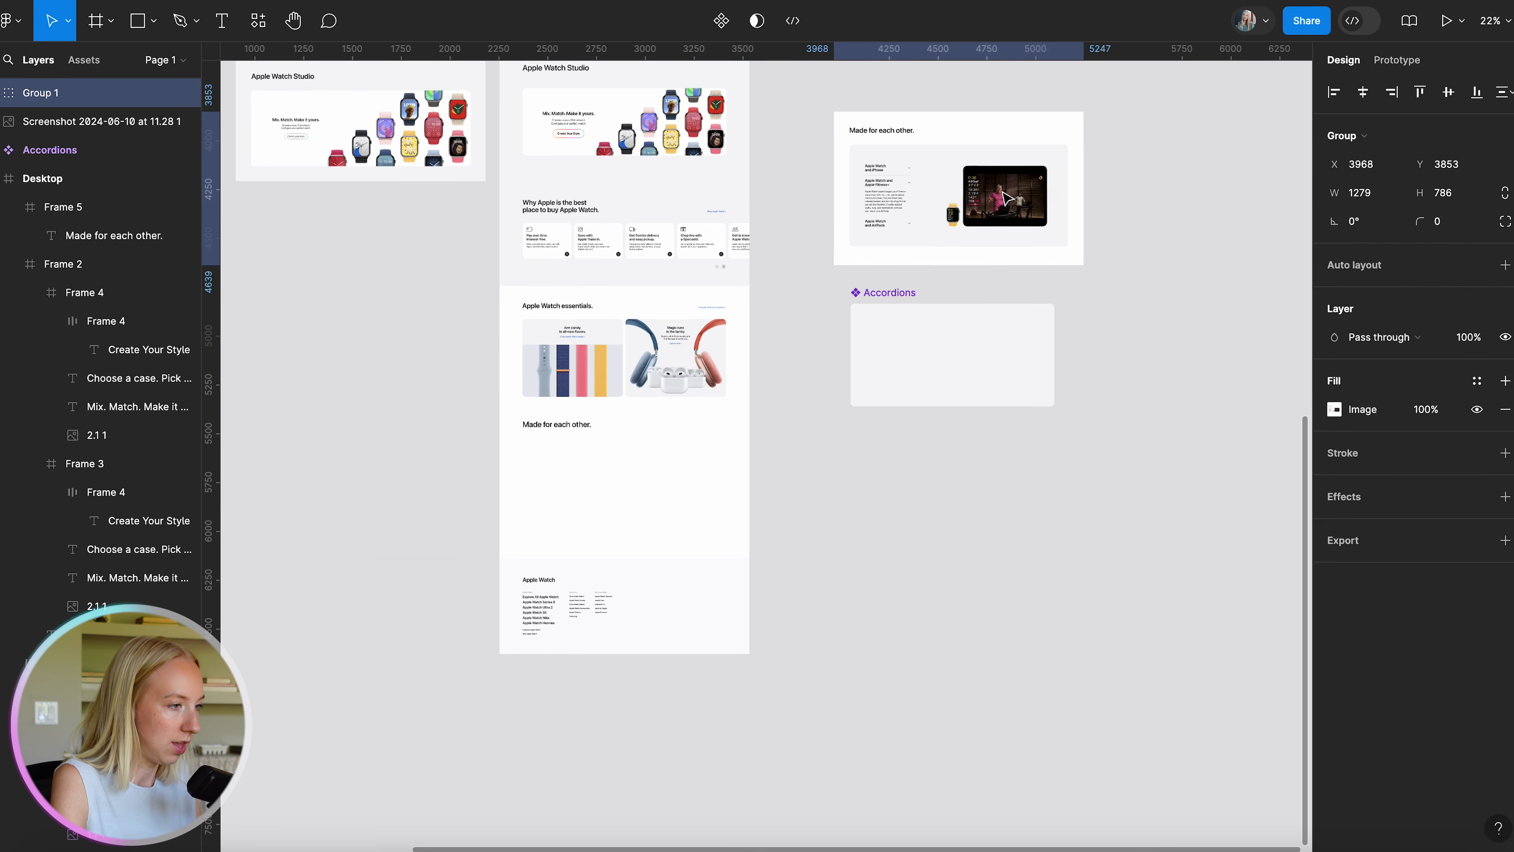
{"action": "scroll", "coordinate": [1061, 173], "scroll_direction": "up", "scroll_amount": 5}
{"action": "scroll", "coordinate": [1001, 193], "scroll_direction": "right", "scroll_amount": 2}
{"action": "scroll", "coordinate": [1002, 194], "scroll_direction": "down", "scroll_amount": 3}
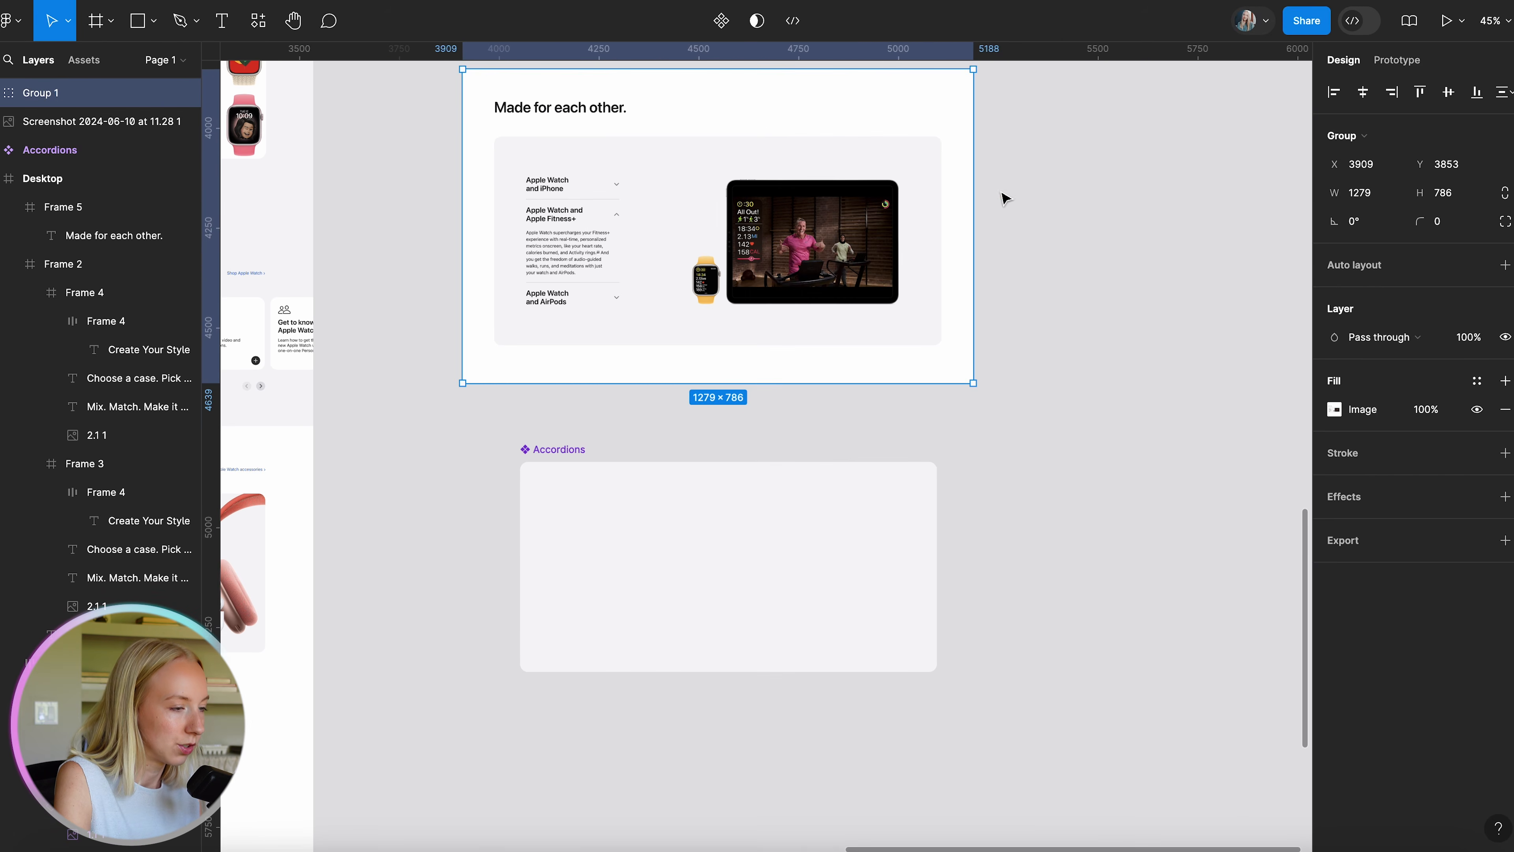
Add the text "Apple Watch and iPhone" in the upper-left area of the Accordions component.
{"action": "scroll", "coordinate": [632, 409], "scroll_direction": "up", "scroll_amount": 4}
{"action": "scroll", "coordinate": [632, 409], "scroll_direction": "down", "scroll_amount": 2}
{"action": "key", "text": "t"}
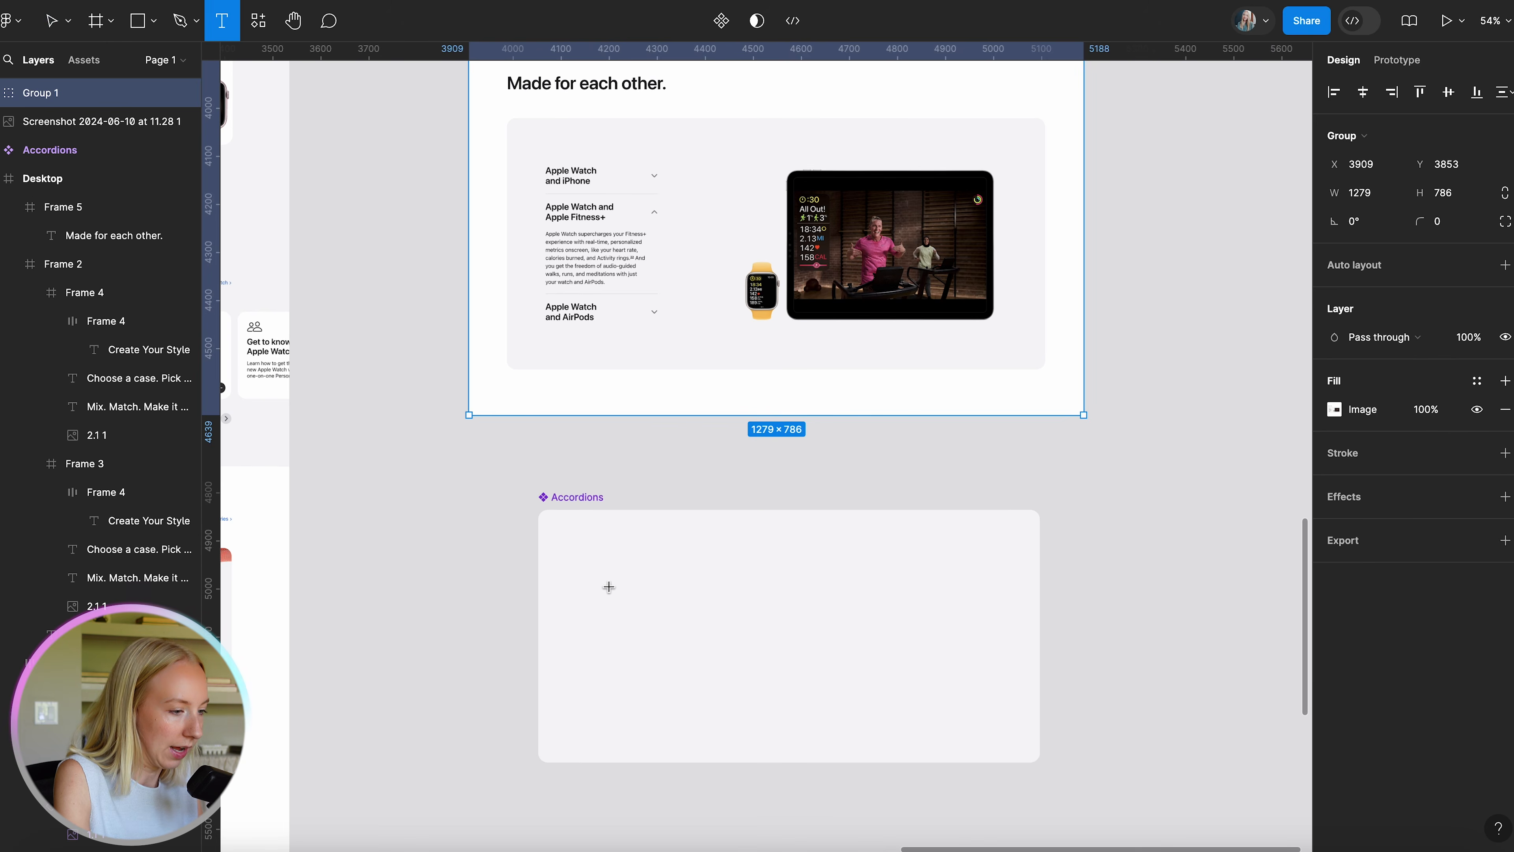
{"action": "left_click", "coordinate": [603, 590]}
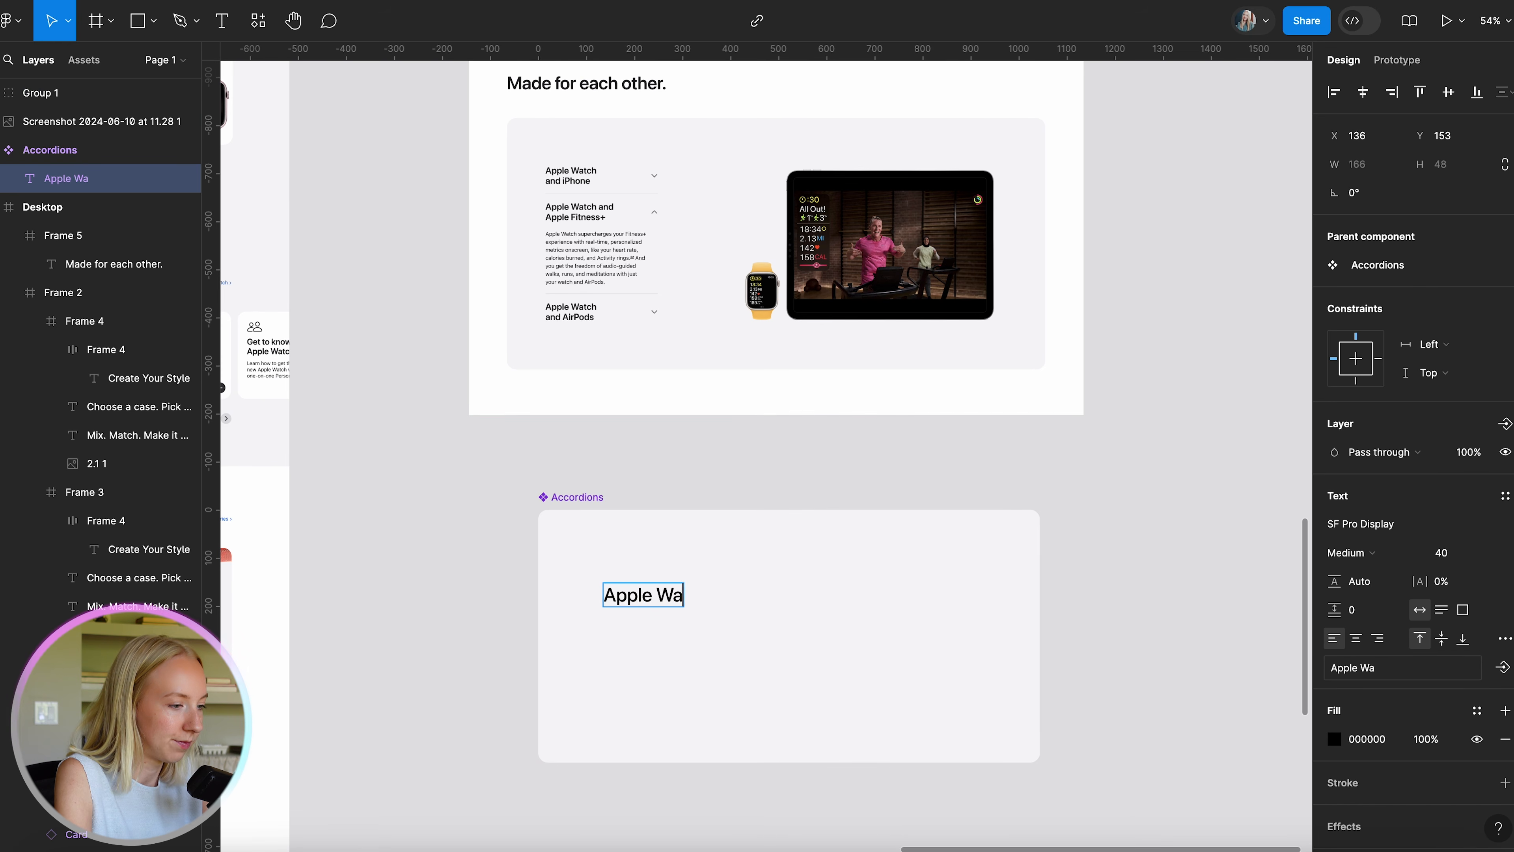
{"action": "type", "text": "iPhone"}
{"action": "key", "text": "Escape"}
Move the accordion title closer to the card's left edge and set its font size to 24.
{"action": "scroll", "coordinate": [694, 615], "scroll_direction": "down", "scroll_amount": 2}
{"action": "left_click_drag", "start_coordinate": [710, 593], "coordinate": [683, 640]}
{"action": "scroll", "coordinate": [698, 569], "scroll_direction": "up", "scroll_amount": 2}
{"action": "left_click", "coordinate": [1448, 554]}
{"action": "type", "text": "24"}
{"action": "key", "text": "Return"}
Duplicate the title below the first one and change the copy to "Apple Watch and Apple Fitness+".
{"action": "left_click", "coordinate": [763, 646]}
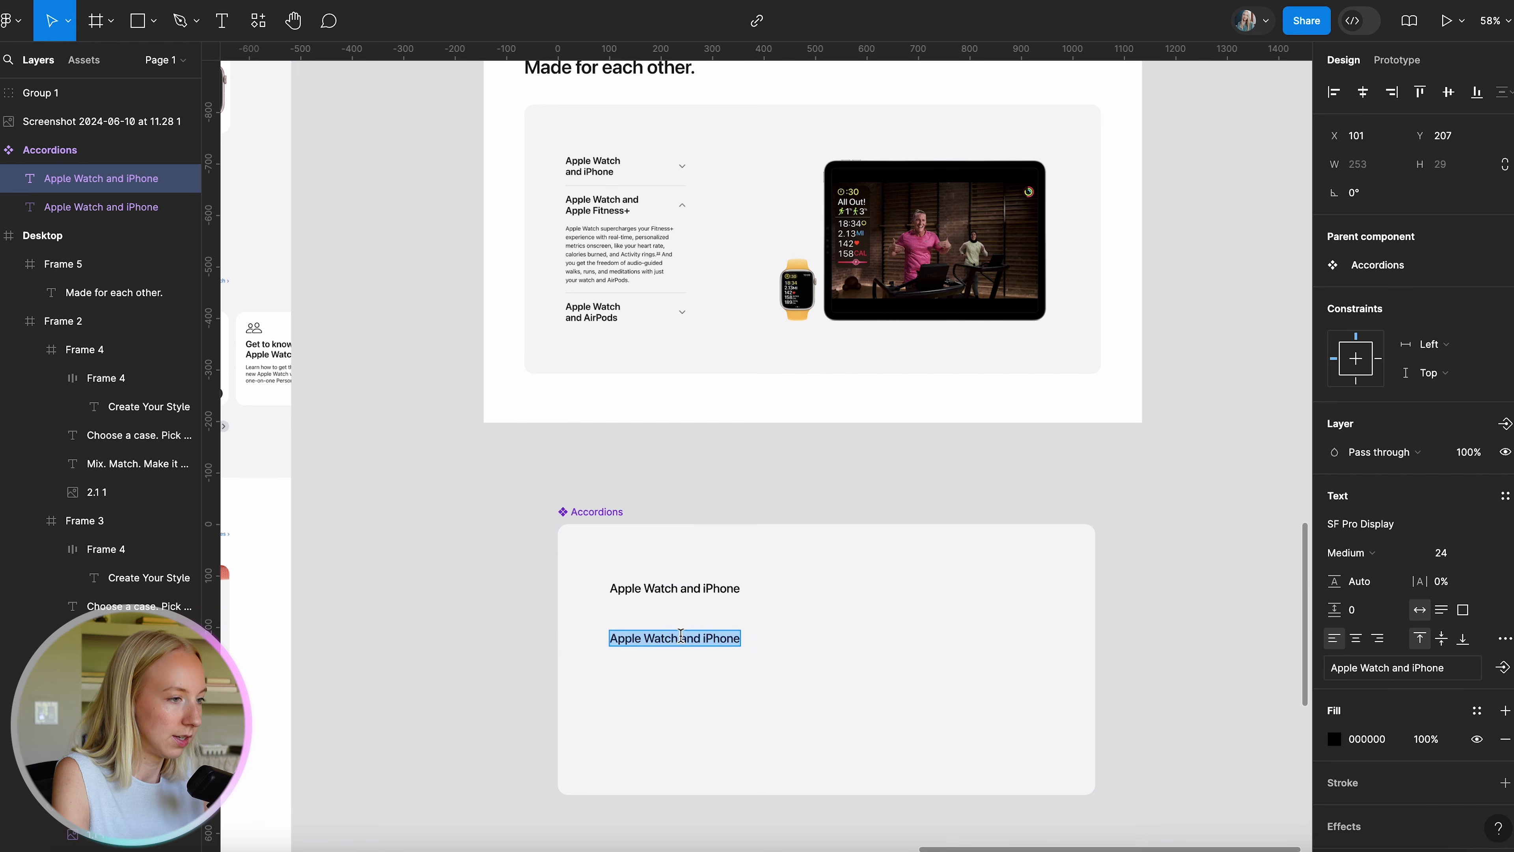
{"action": "type", "text": "Fitness+"}
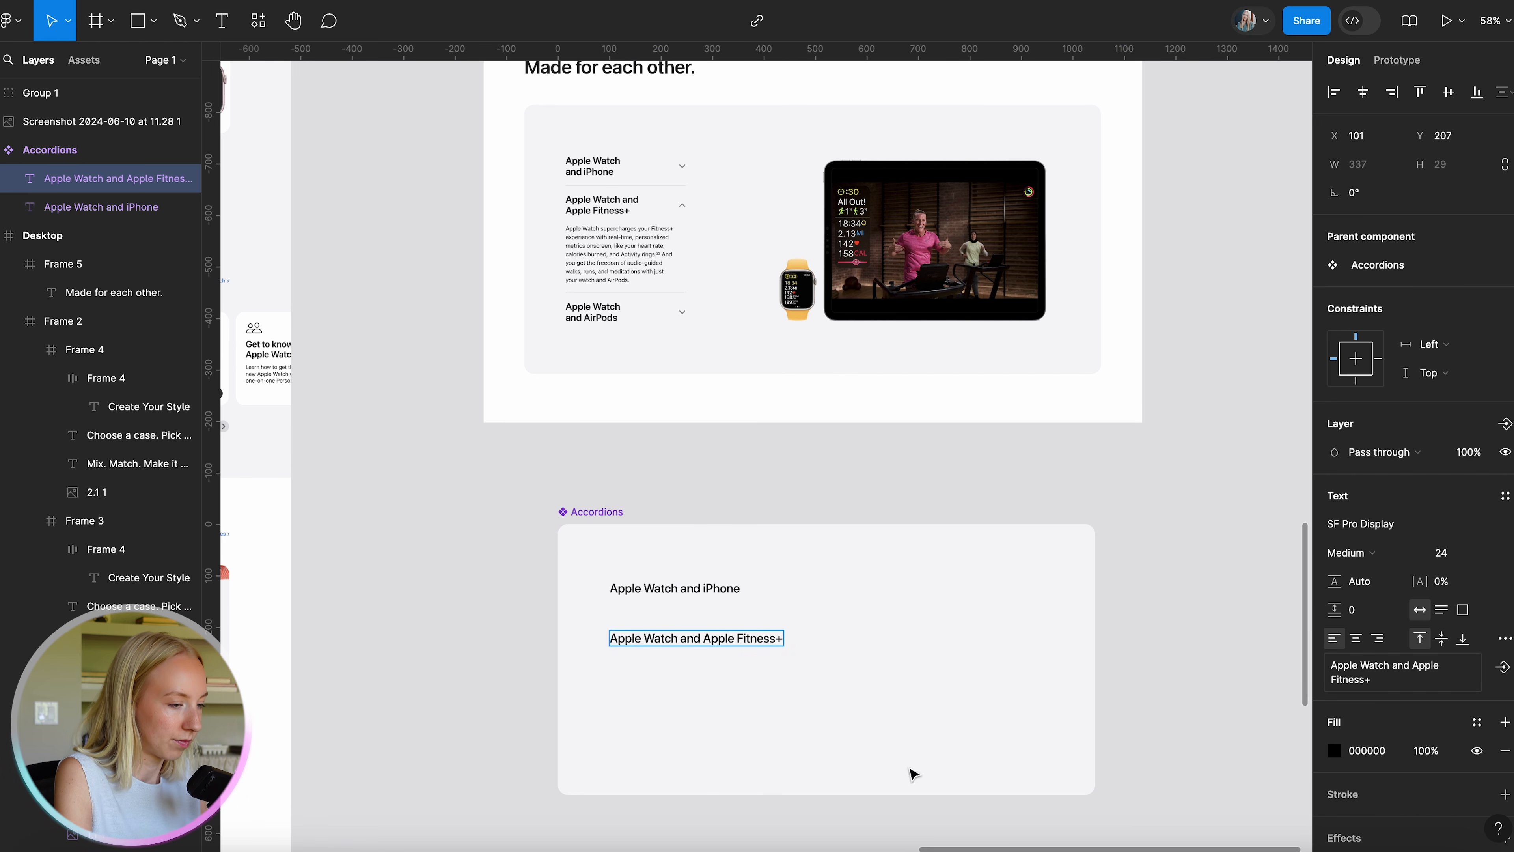
{"action": "key", "text": "Escape"}
Duplicate the second title below itself and change the new copy to "Apple Watch and Airpods".
{"action": "left_click_drag", "start_coordinate": [710, 643], "coordinate": [783, 687]}
{"action": "double_click", "coordinate": [692, 687]}
{"action": "key", "text": "BackSpace"}
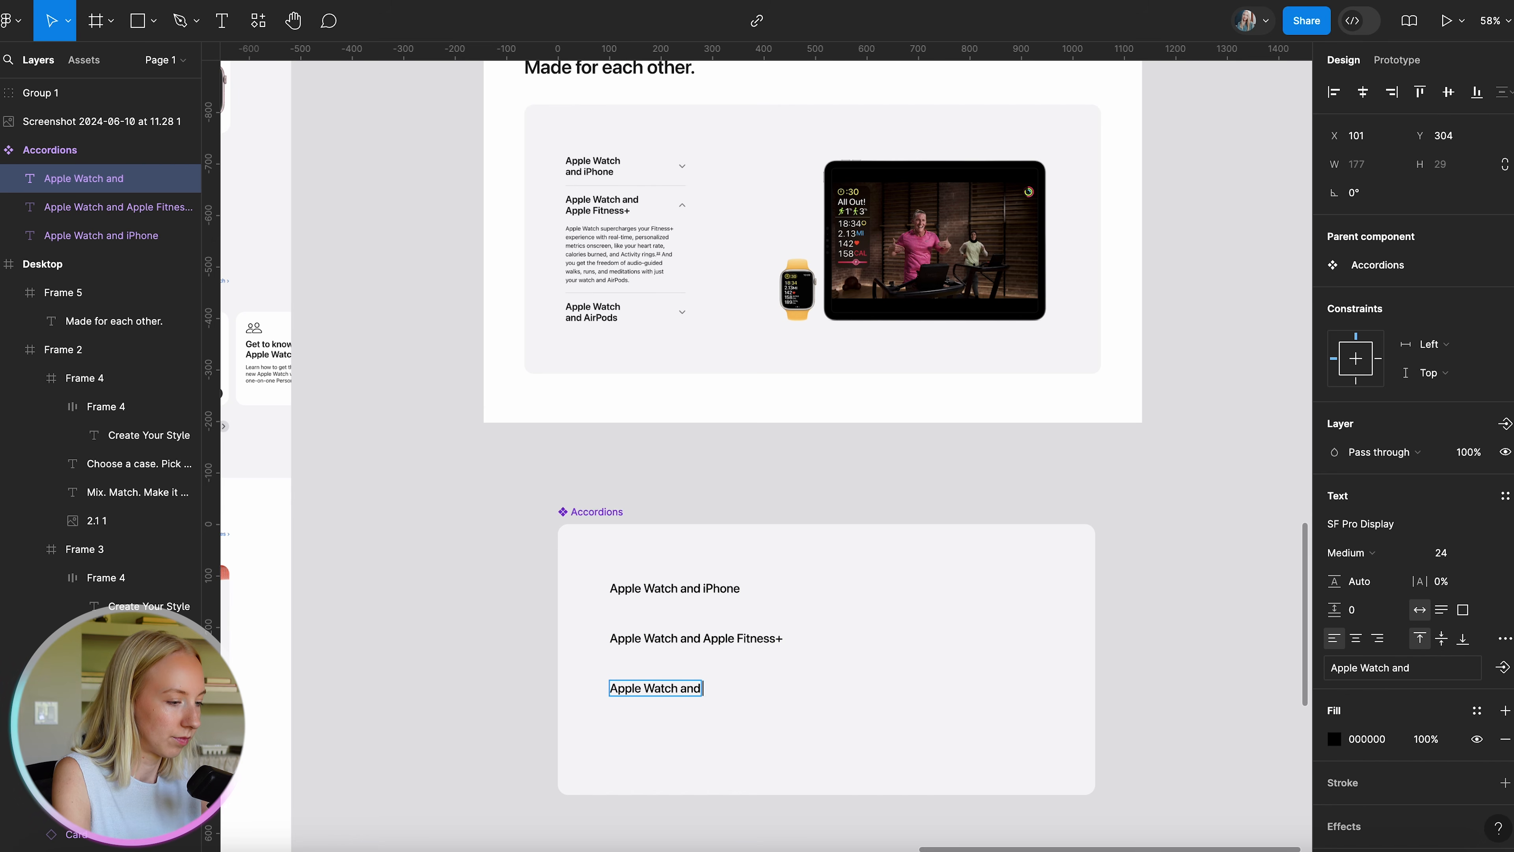
{"action": "left_click", "coordinate": [768, 705]}
{"action": "scroll", "coordinate": [711, 726], "scroll_direction": "up", "scroll_amount": 3}
{"action": "scroll", "coordinate": [712, 725], "scroll_direction": "down", "scroll_amount": 3}
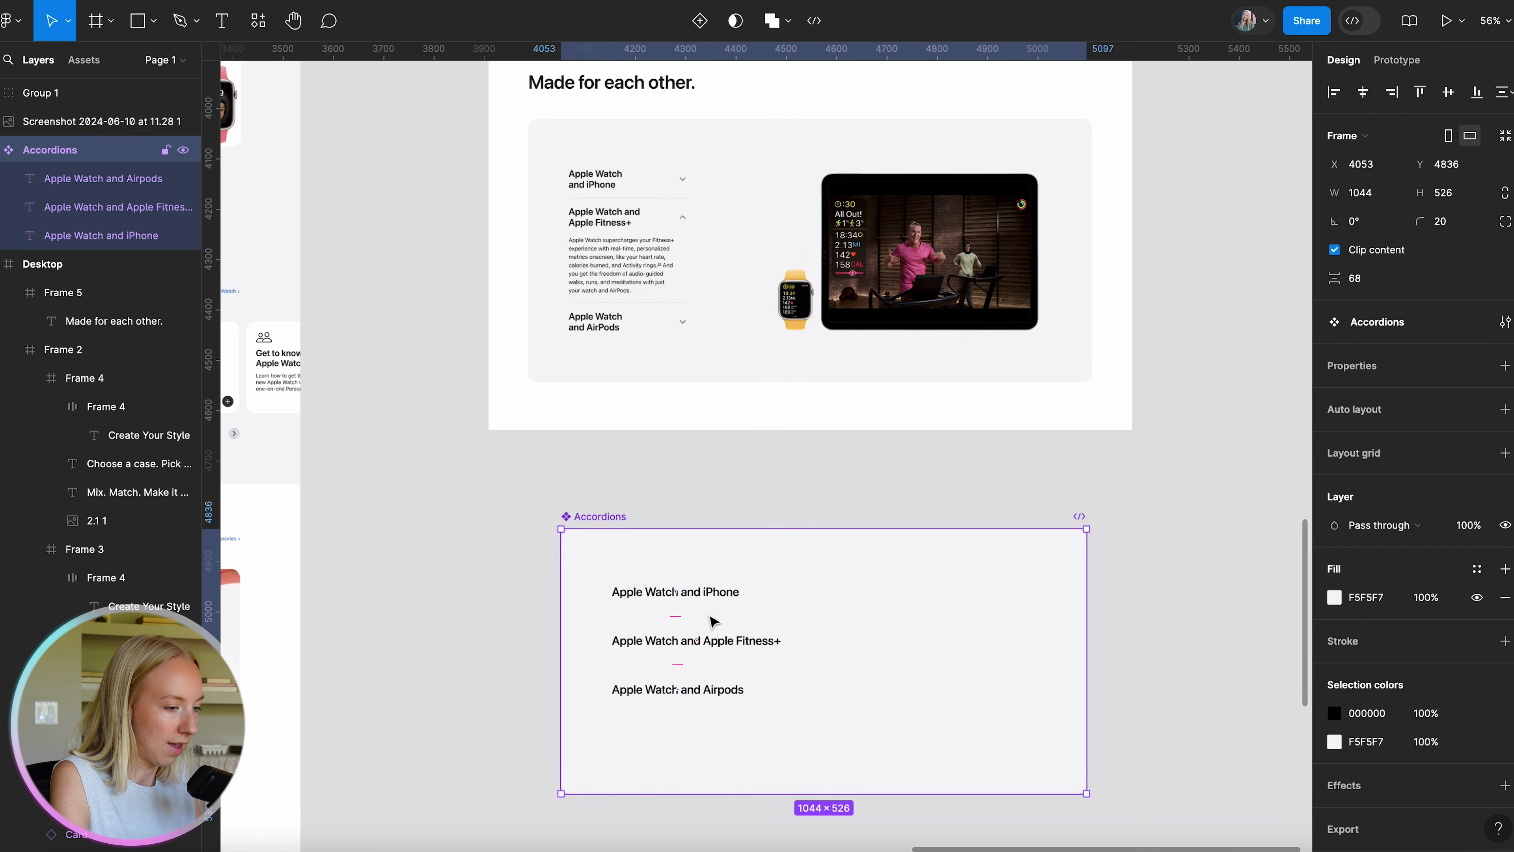
{"action": "left_click", "coordinate": [701, 594]}
{"action": "left_click", "coordinate": [710, 642], "text": "shift"}
{"action": "left_click", "coordinate": [691, 690], "text": "shift"}
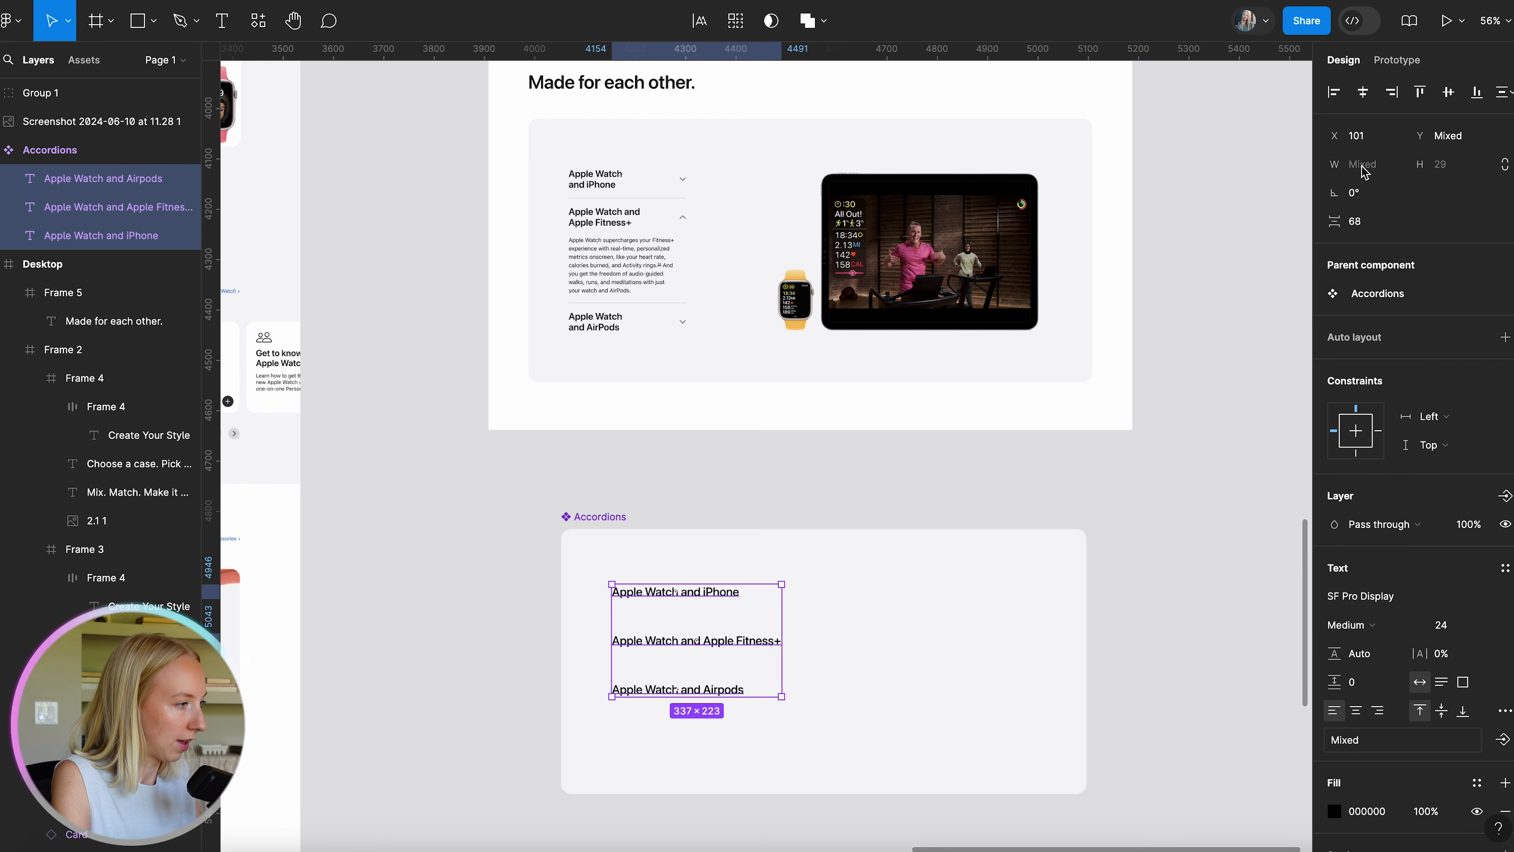
{"action": "left_click", "coordinate": [716, 583]}
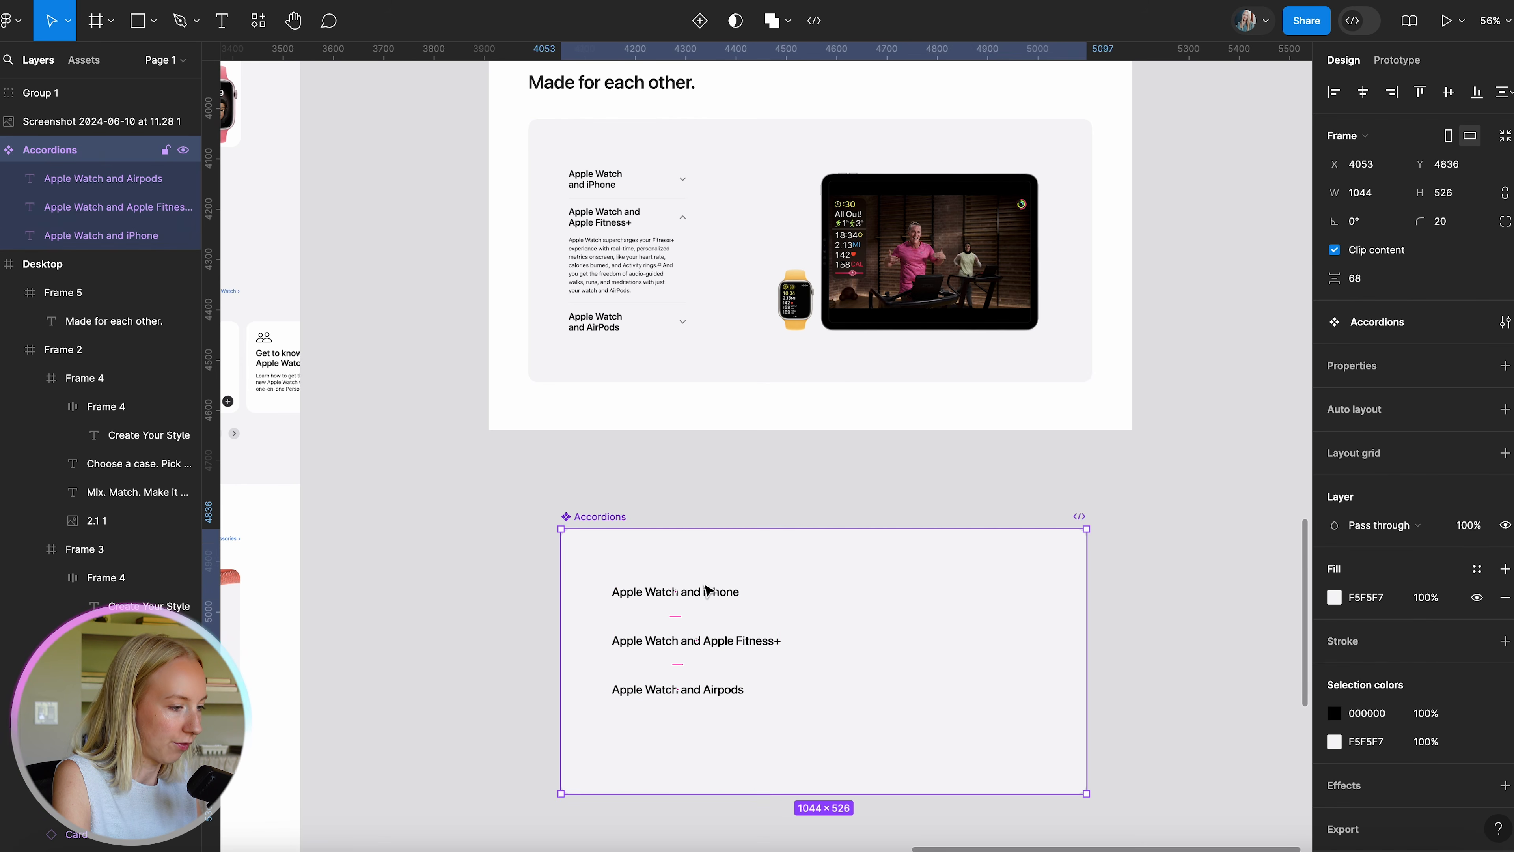
Narrow the text boxes of the first two accordion titles so each title wraps onto two lines, breaking the second before "Apple Fitness+".
{"action": "left_click", "coordinate": [703, 596]}
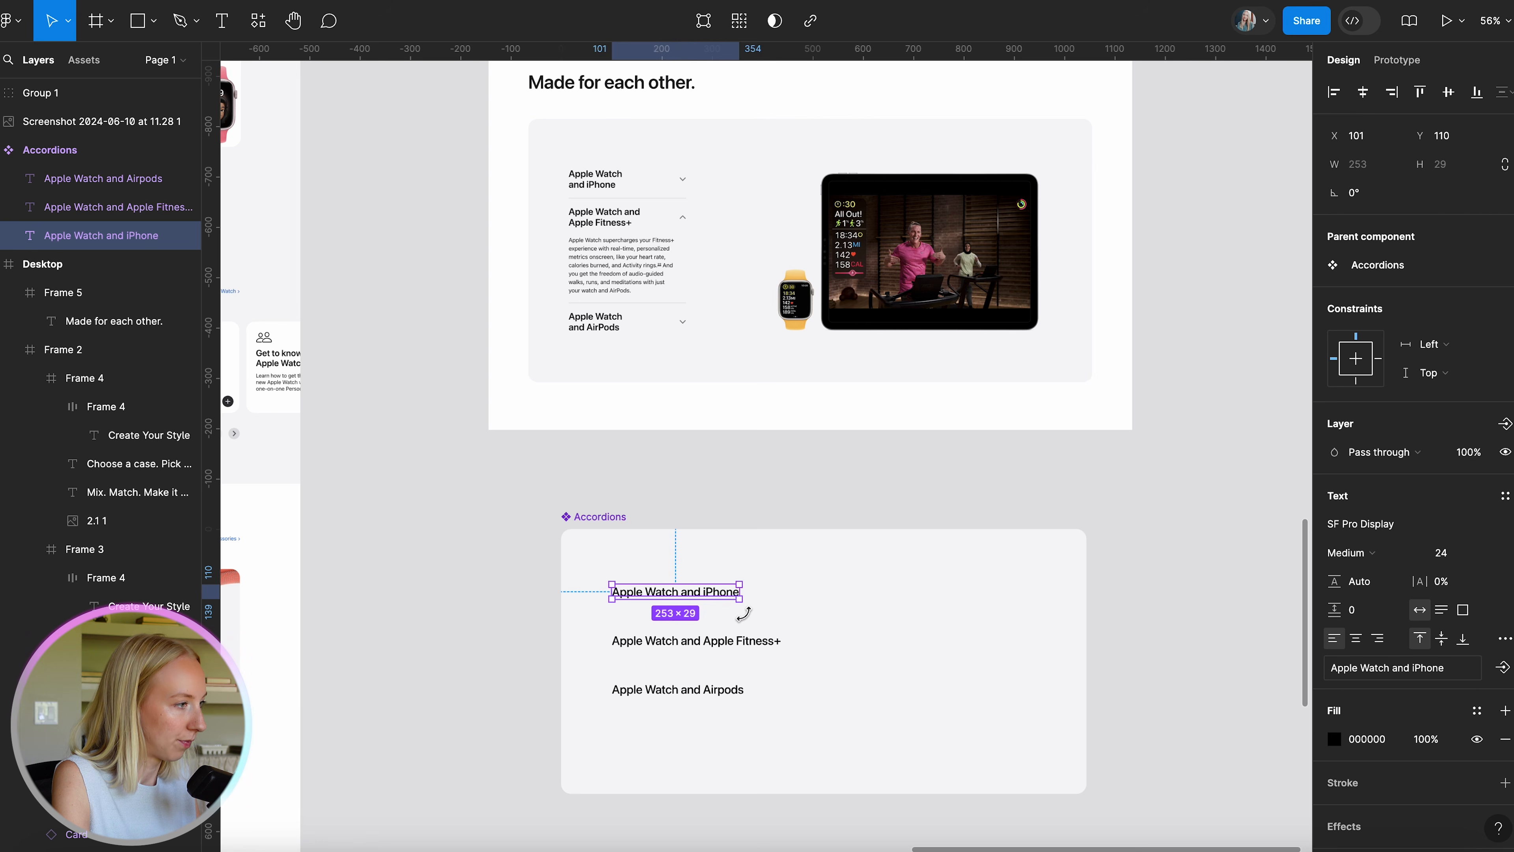
{"action": "left_click", "coordinate": [734, 647]}
{"action": "left_click_drag", "start_coordinate": [781, 641], "coordinate": [697, 593]}
{"action": "left_click", "coordinate": [730, 592]}
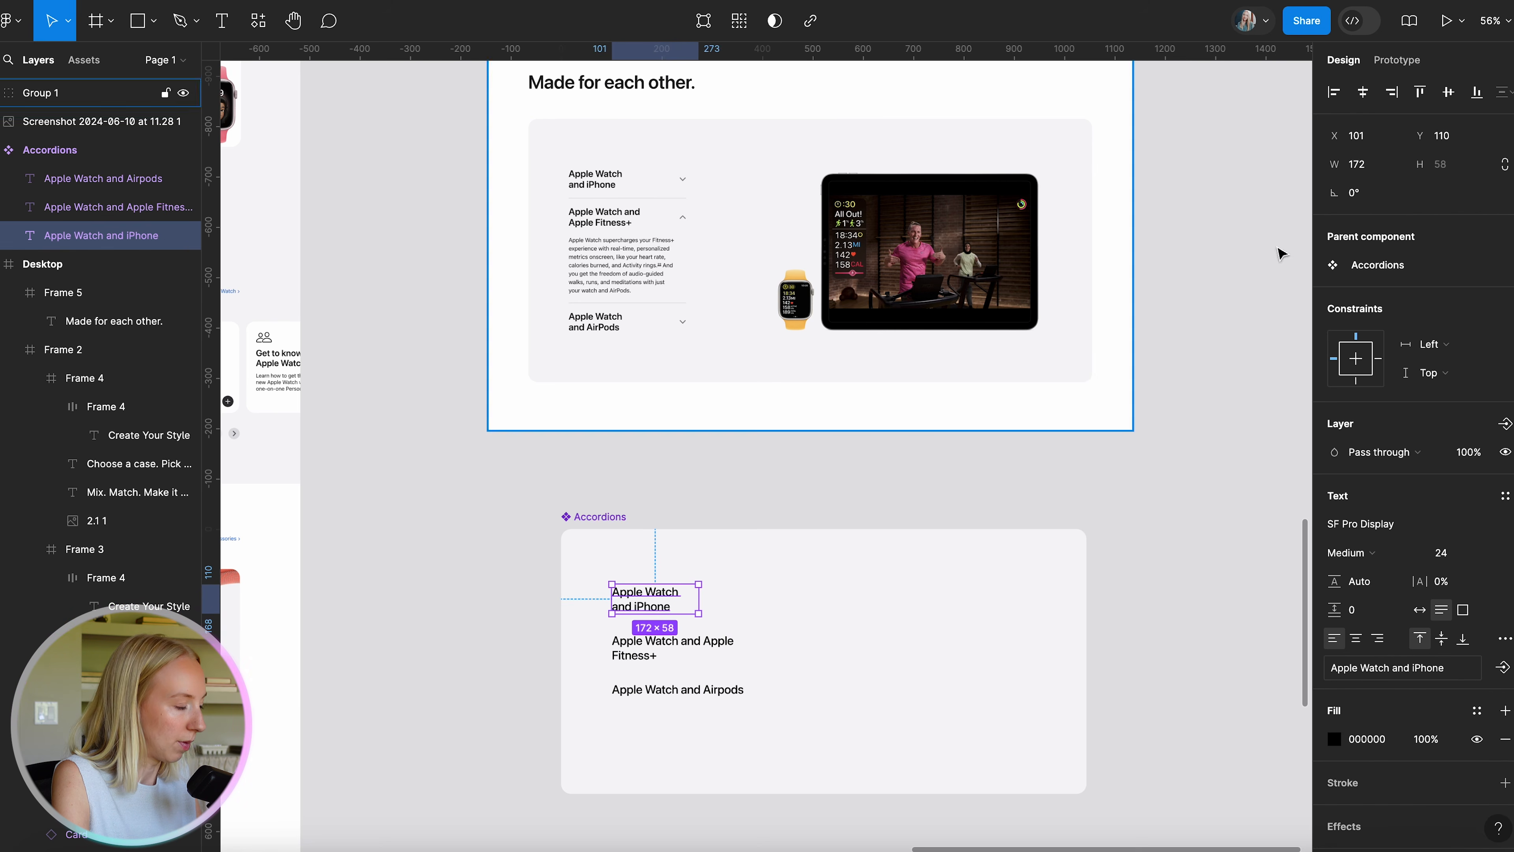
{"action": "scroll", "coordinate": [774, 629], "scroll_direction": "up", "scroll_amount": 5}
{"action": "left_click", "coordinate": [699, 663]}
{"action": "left_click_drag", "start_coordinate": [738, 670], "coordinate": [659, 665]}
Set the first title's box to about 171 wide and narrow the "Apple Watch and Airpods" title so it wraps onto two lines.
{"action": "scroll", "coordinate": [639, 664], "scroll_direction": "down", "scroll_amount": 3}
{"action": "left_click", "coordinate": [620, 609]}
{"action": "left_click_drag", "start_coordinate": [644, 606], "coordinate": [640, 605]}
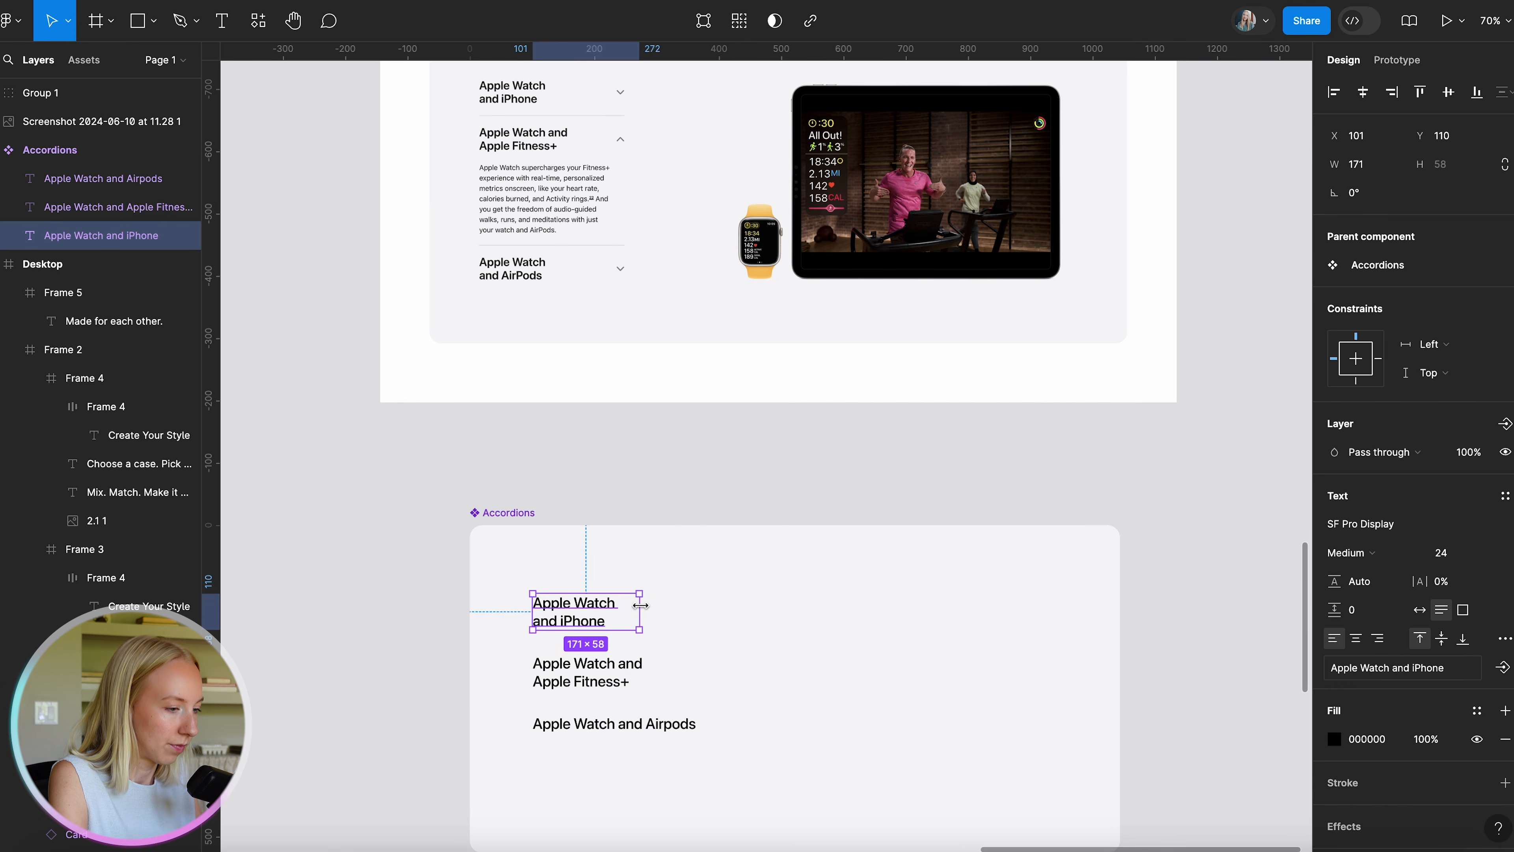
{"action": "scroll", "coordinate": [641, 605], "scroll_direction": "down", "scroll_amount": 3}
{"action": "left_click", "coordinate": [670, 642]}
{"action": "left_click_drag", "start_coordinate": [726, 643], "coordinate": [632, 642]}
{"action": "left_click", "coordinate": [688, 704]}
{"action": "scroll", "coordinate": [688, 704], "scroll_direction": "up", "scroll_amount": 2}
{"action": "left_click_drag", "start_coordinate": [652, 567], "coordinate": [652, 575]}
{"action": "scroll", "coordinate": [737, 592], "scroll_direction": "up", "scroll_amount": 3}
{"action": "left_click", "coordinate": [629, 519]}
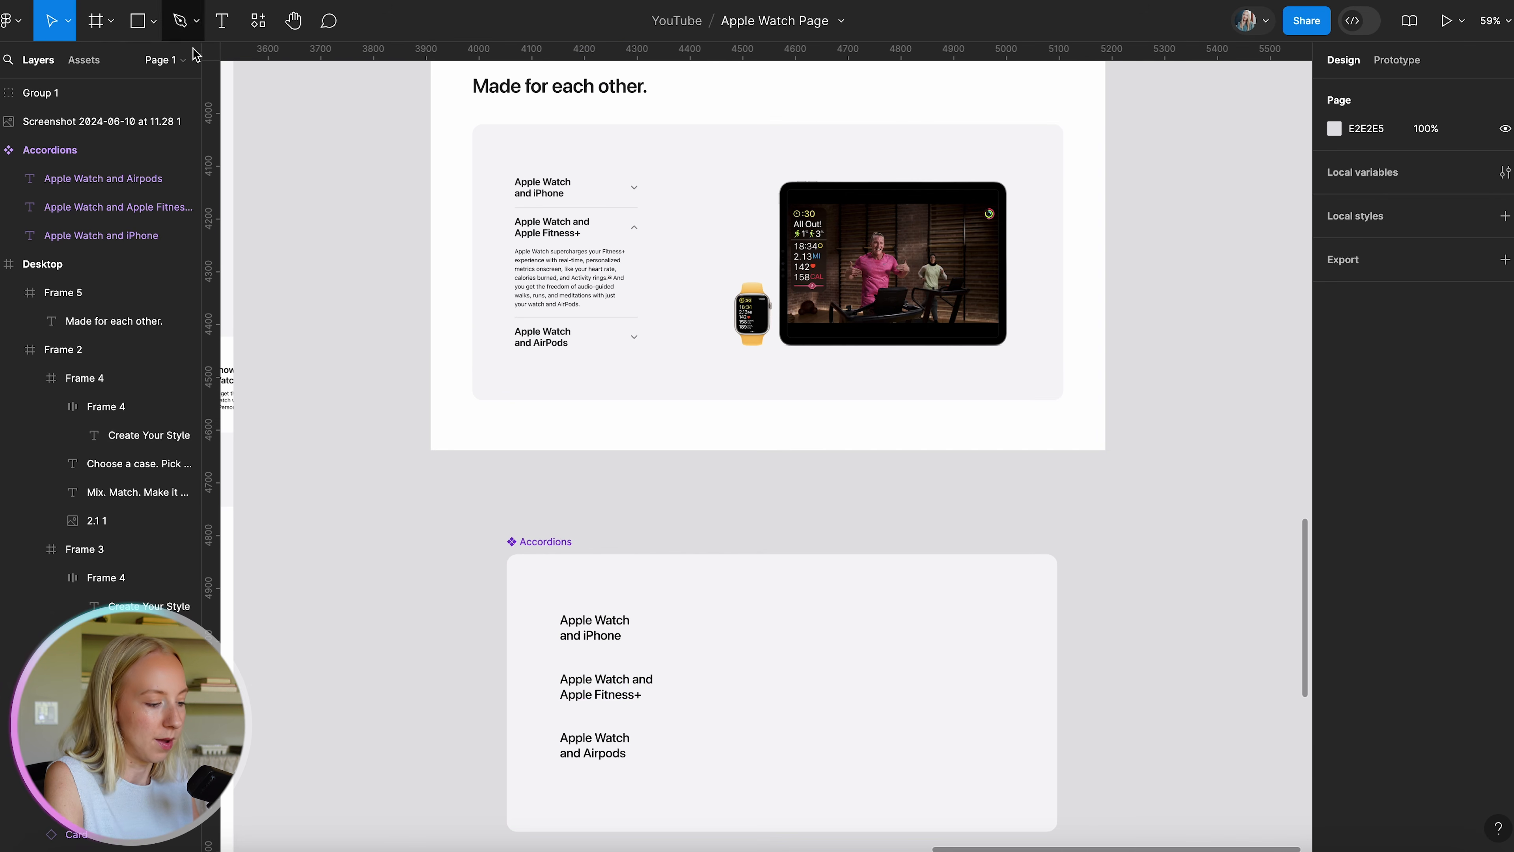
Draw a horizontal divider between the first and second titles, starting at their left edge, and shorten it to about 269 wide.
{"action": "key", "text": "l"}
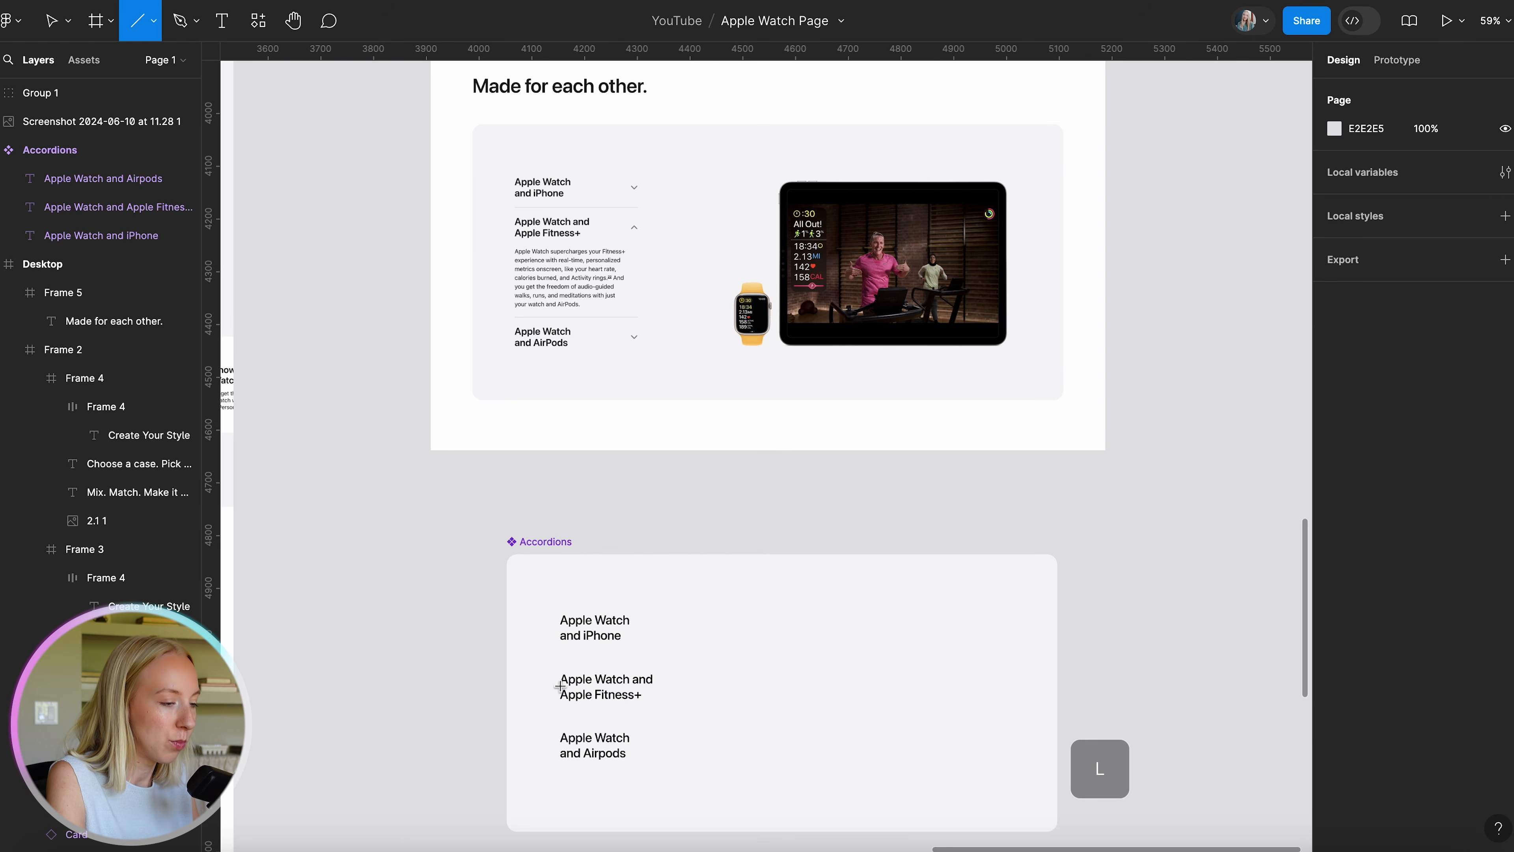
{"action": "scroll", "coordinate": [619, 624], "scroll_direction": "up", "scroll_amount": 6}
{"action": "left_click_drag", "start_coordinate": [465, 647], "coordinate": [983, 690]}
{"action": "scroll", "coordinate": [986, 694], "scroll_direction": "down", "scroll_amount": 6}
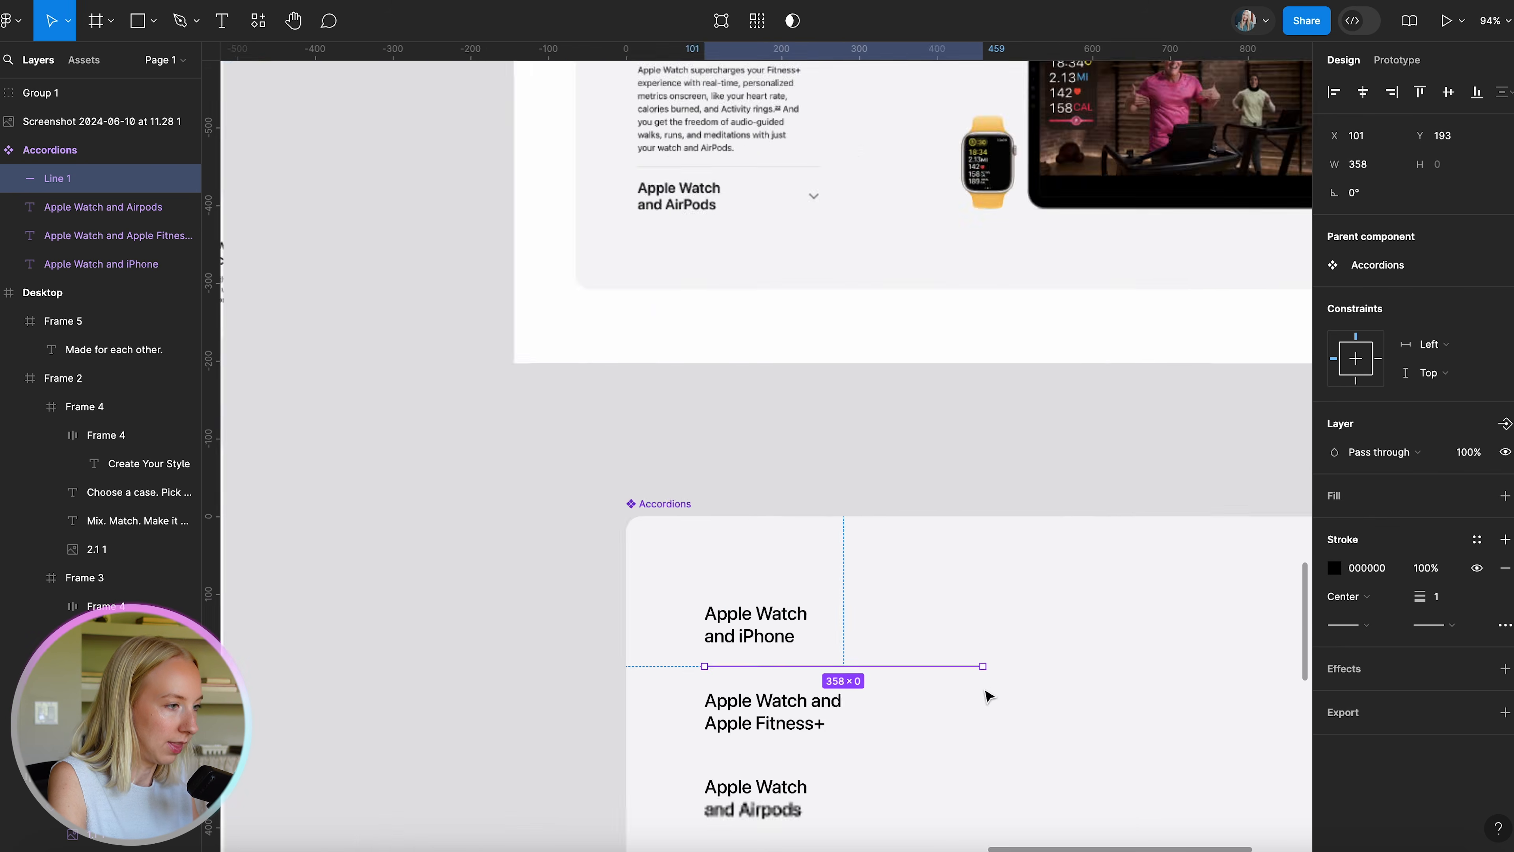
{"action": "scroll", "coordinate": [797, 646], "scroll_direction": "up", "scroll_amount": 5}
{"action": "left_click_drag", "start_coordinate": [907, 582], "coordinate": [809, 582]}
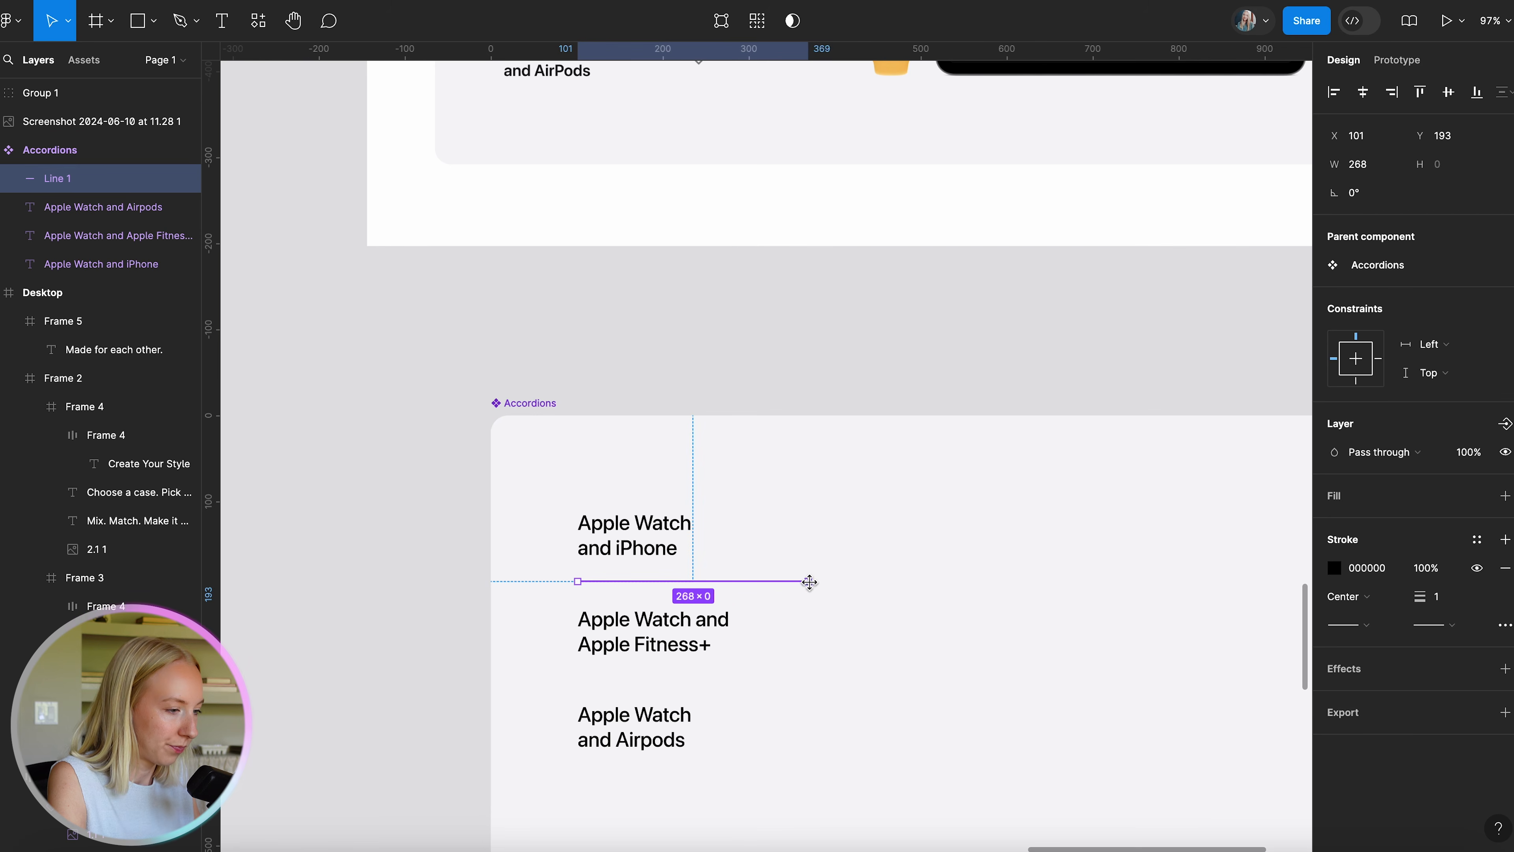
Match the divider's stroke color to the light gray divider in the reference screenshot by sampling it with the eyedropper.
{"action": "left_click", "coordinate": [637, 343]}
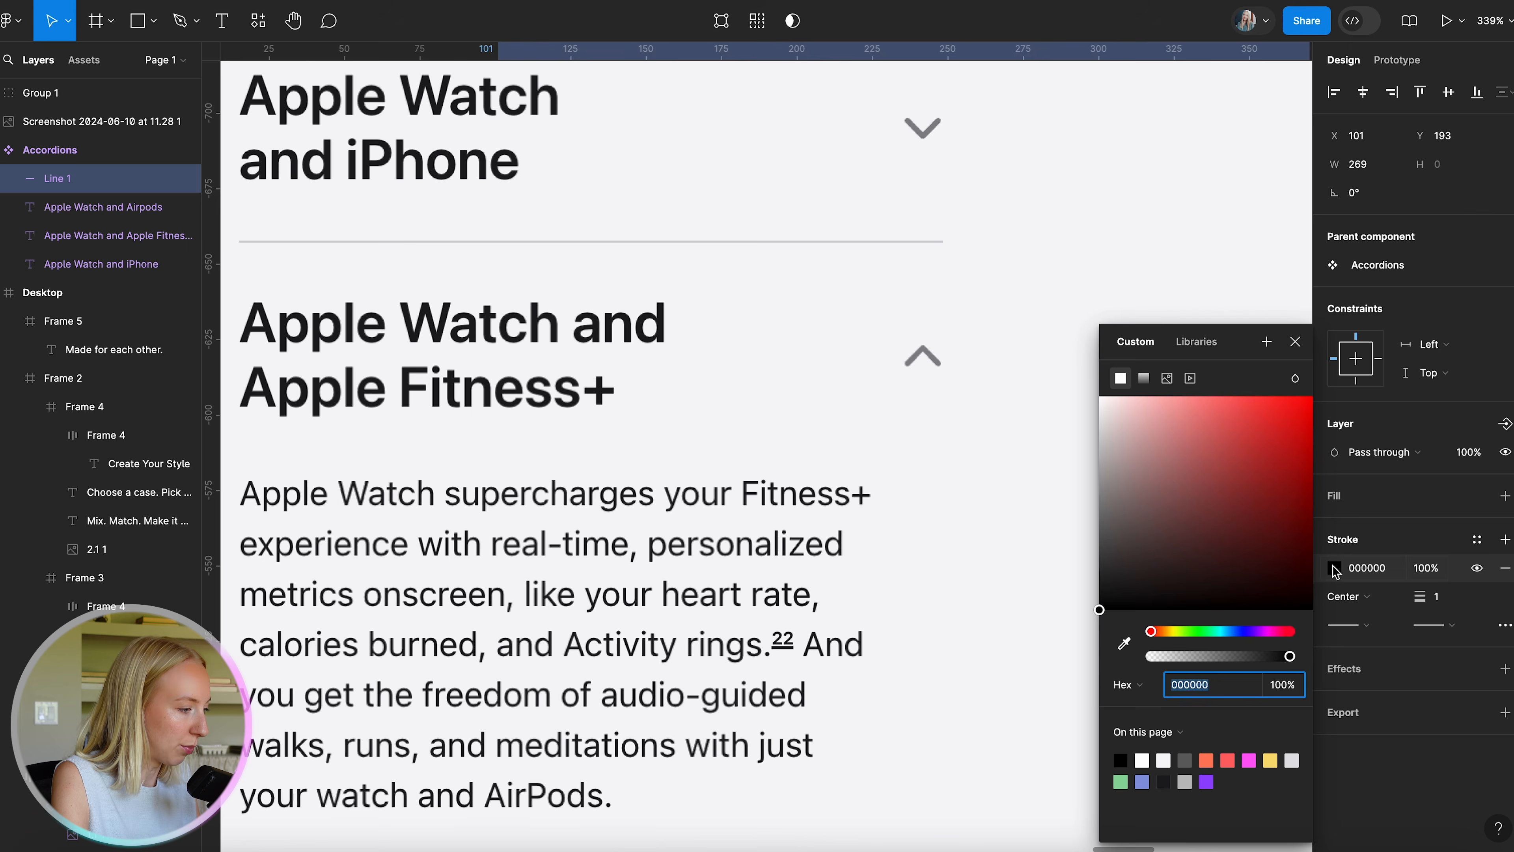
{"action": "left_click", "coordinate": [1124, 643]}
{"action": "left_click", "coordinate": [912, 679]}
{"action": "scroll", "coordinate": [903, 680], "scroll_direction": "down", "scroll_amount": 12}
{"action": "left_click", "coordinate": [895, 676]}
{"action": "scroll", "coordinate": [862, 730], "scroll_direction": "down", "scroll_amount": 3}
{"action": "scroll", "coordinate": [862, 730], "scroll_direction": "up", "scroll_amount": 3}
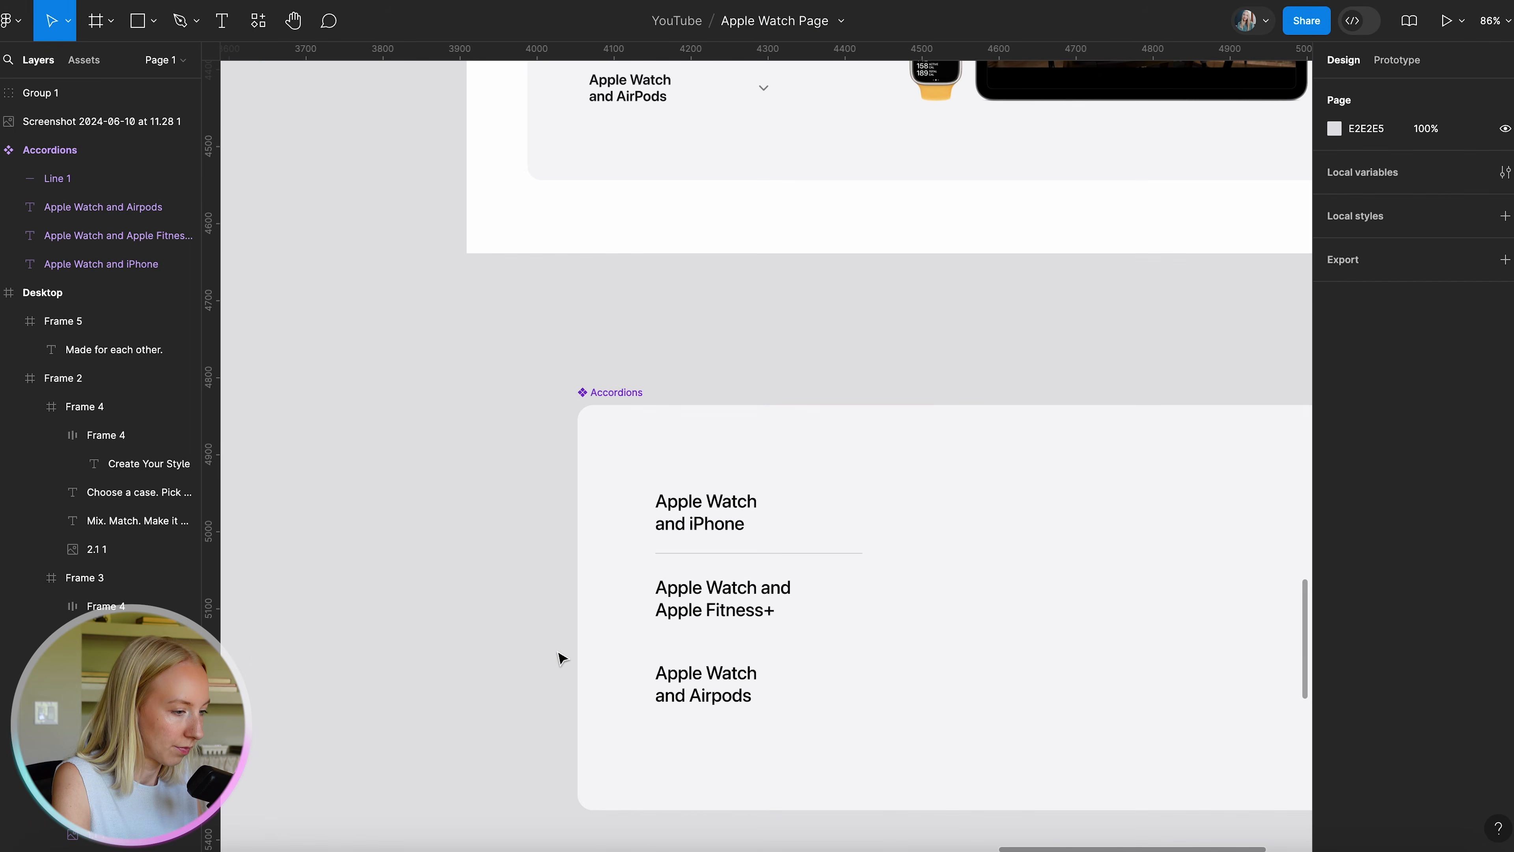
Duplicate the divider straight down into the gap between the second and third titles.
{"action": "scroll", "coordinate": [564, 658], "scroll_direction": "down", "scroll_amount": 2}
{"action": "scroll", "coordinate": [581, 620], "scroll_direction": "up", "scroll_amount": 2}
{"action": "scroll", "coordinate": [681, 643], "scroll_direction": "down", "scroll_amount": 2}
{"action": "left_click_drag", "start_coordinate": [722, 593], "coordinate": [724, 657]}
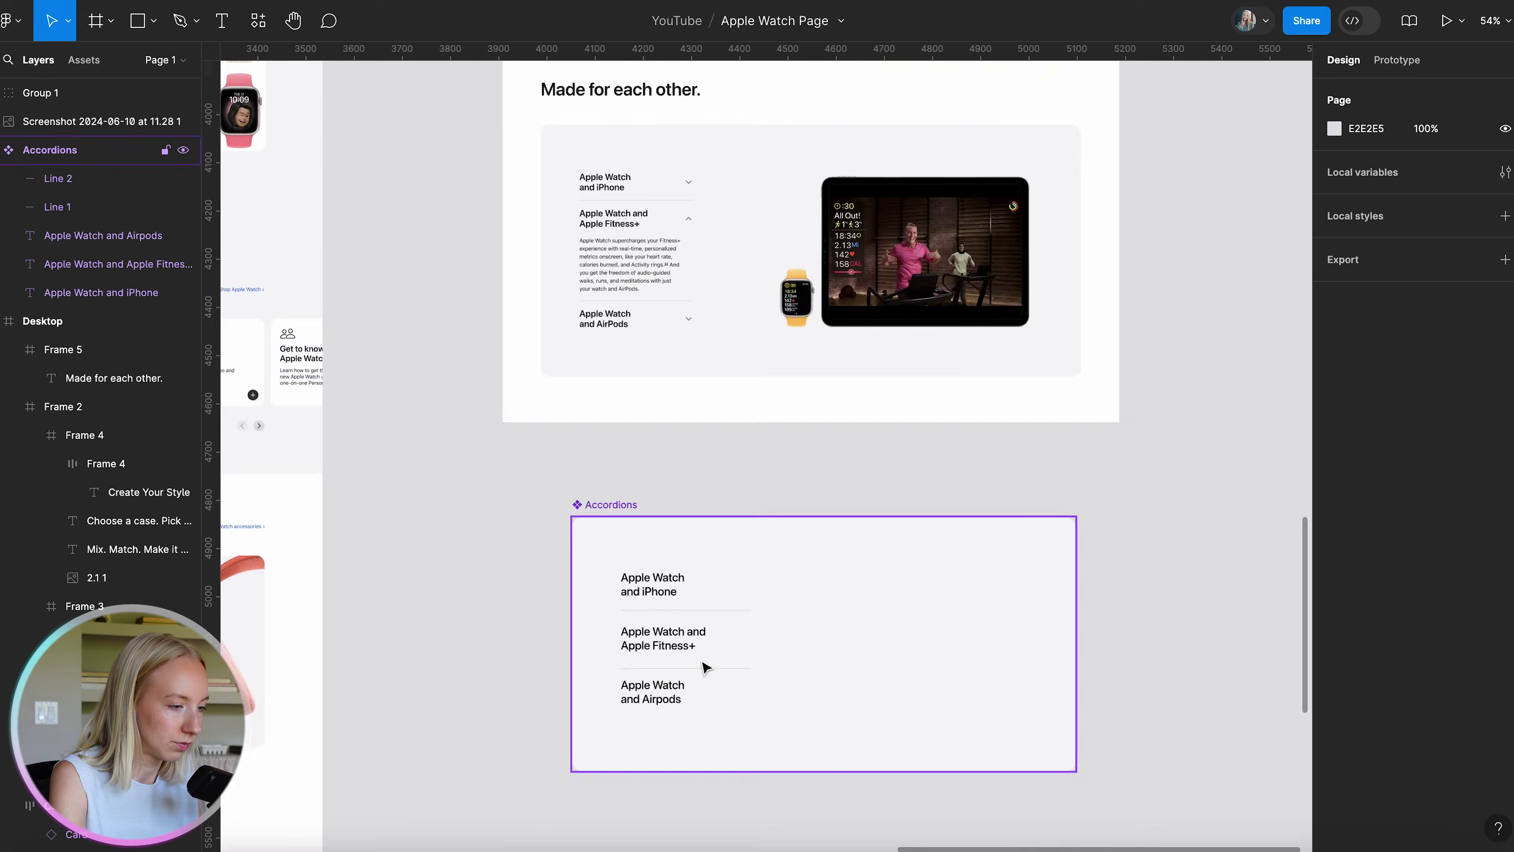
{"action": "scroll", "coordinate": [712, 644], "scroll_direction": "up", "scroll_amount": 5}
Duplicate the first title beside it, replace its text with the "Combining Apple Watch and iPhone" paragraph, and style it Light at size 14.
{"action": "left_click_drag", "start_coordinate": [621, 479], "coordinate": [977, 479]}
{"action": "double_click", "coordinate": [953, 477]}
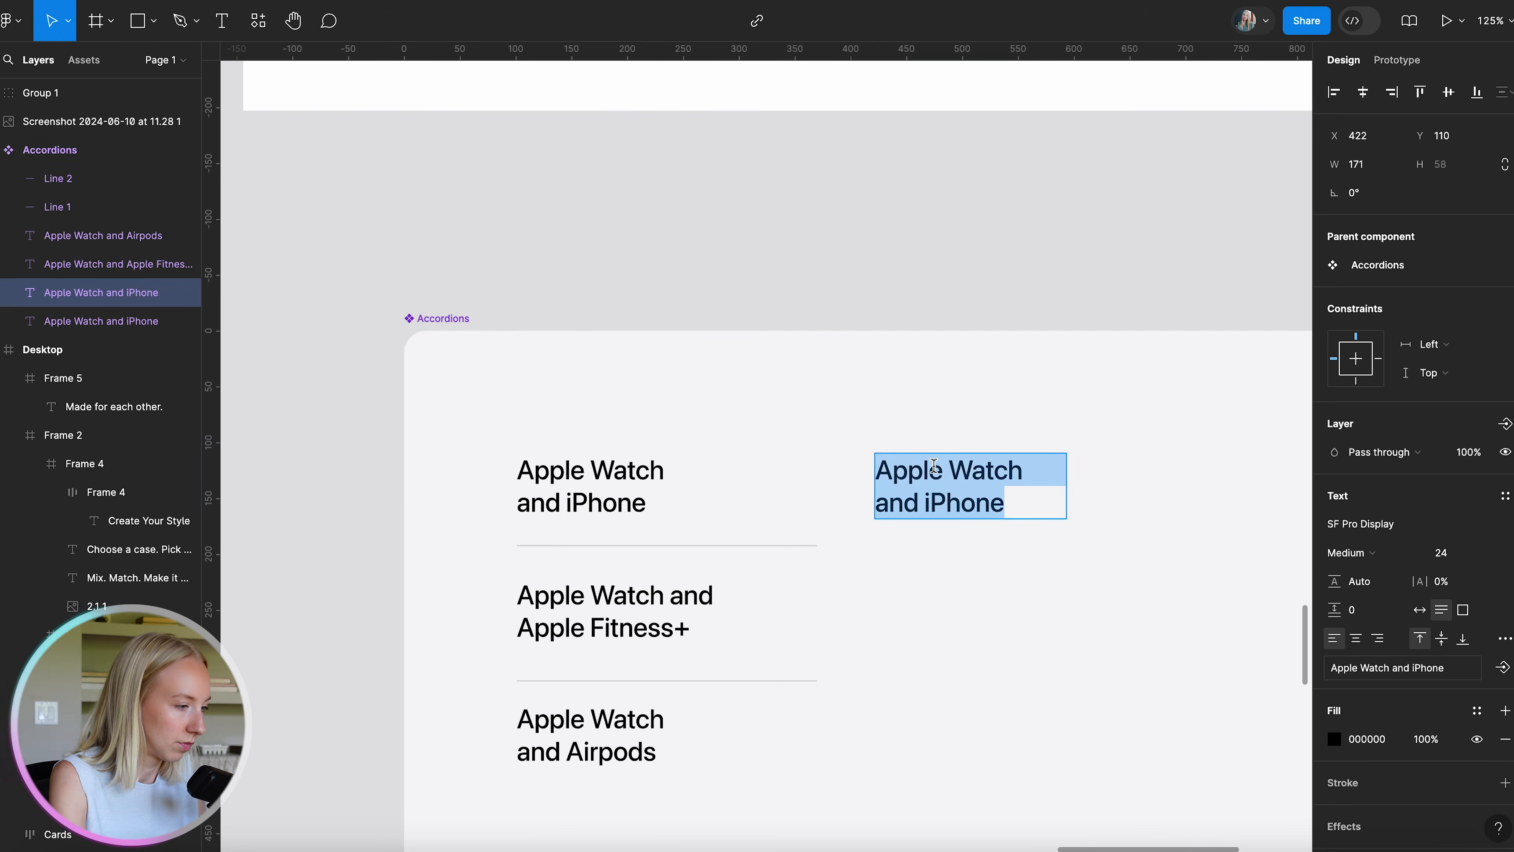
{"action": "key", "text": "super+v"}
{"action": "key", "text": "Escape"}
{"action": "scroll", "coordinate": [872, 406], "scroll_direction": "down", "scroll_amount": 5}
{"action": "scroll", "coordinate": [829, 436], "scroll_direction": "up", "scroll_amount": 3}
{"action": "type", "text": "14"}
{"action": "key", "text": "Return"}
{"action": "left_click", "coordinate": [1351, 552]}
{"action": "left_click", "coordinate": [1365, 511]}
Place the paragraph directly under the "Apple Watch and iPhone" title, left-aligned with it, and widen its box to about 240.
{"action": "scroll", "coordinate": [1218, 618], "scroll_direction": "up", "scroll_amount": 5}
{"action": "scroll", "coordinate": [510, 197], "scroll_direction": "up", "scroll_amount": 8}
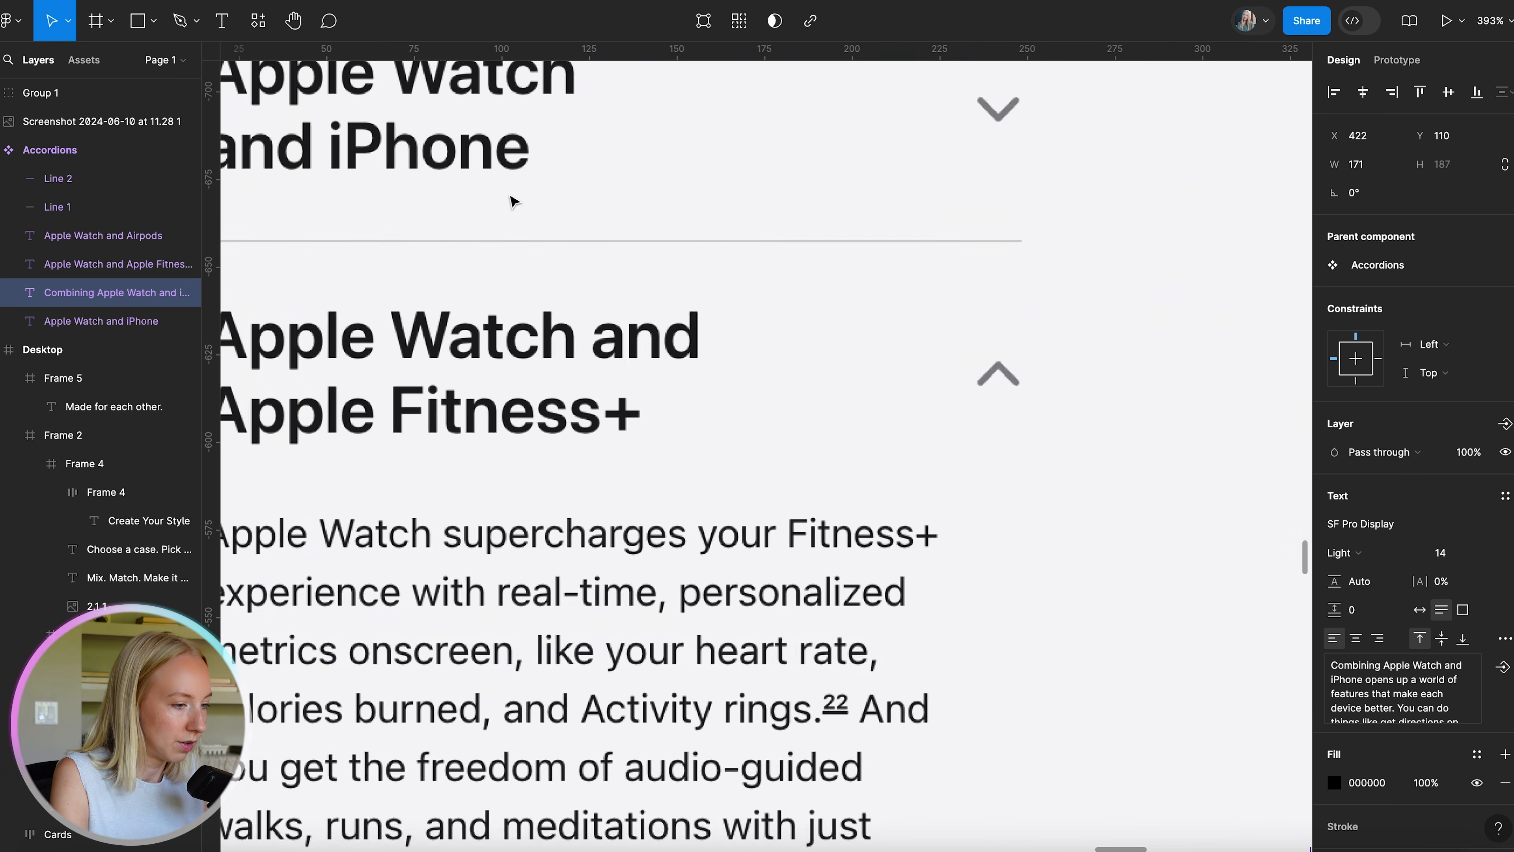
{"action": "scroll", "coordinate": [513, 199], "scroll_direction": "down", "scroll_amount": 8}
{"action": "left_click_drag", "start_coordinate": [870, 422], "coordinate": [510, 496]}
{"action": "left_click_drag", "start_coordinate": [613, 506], "coordinate": [693, 507]}
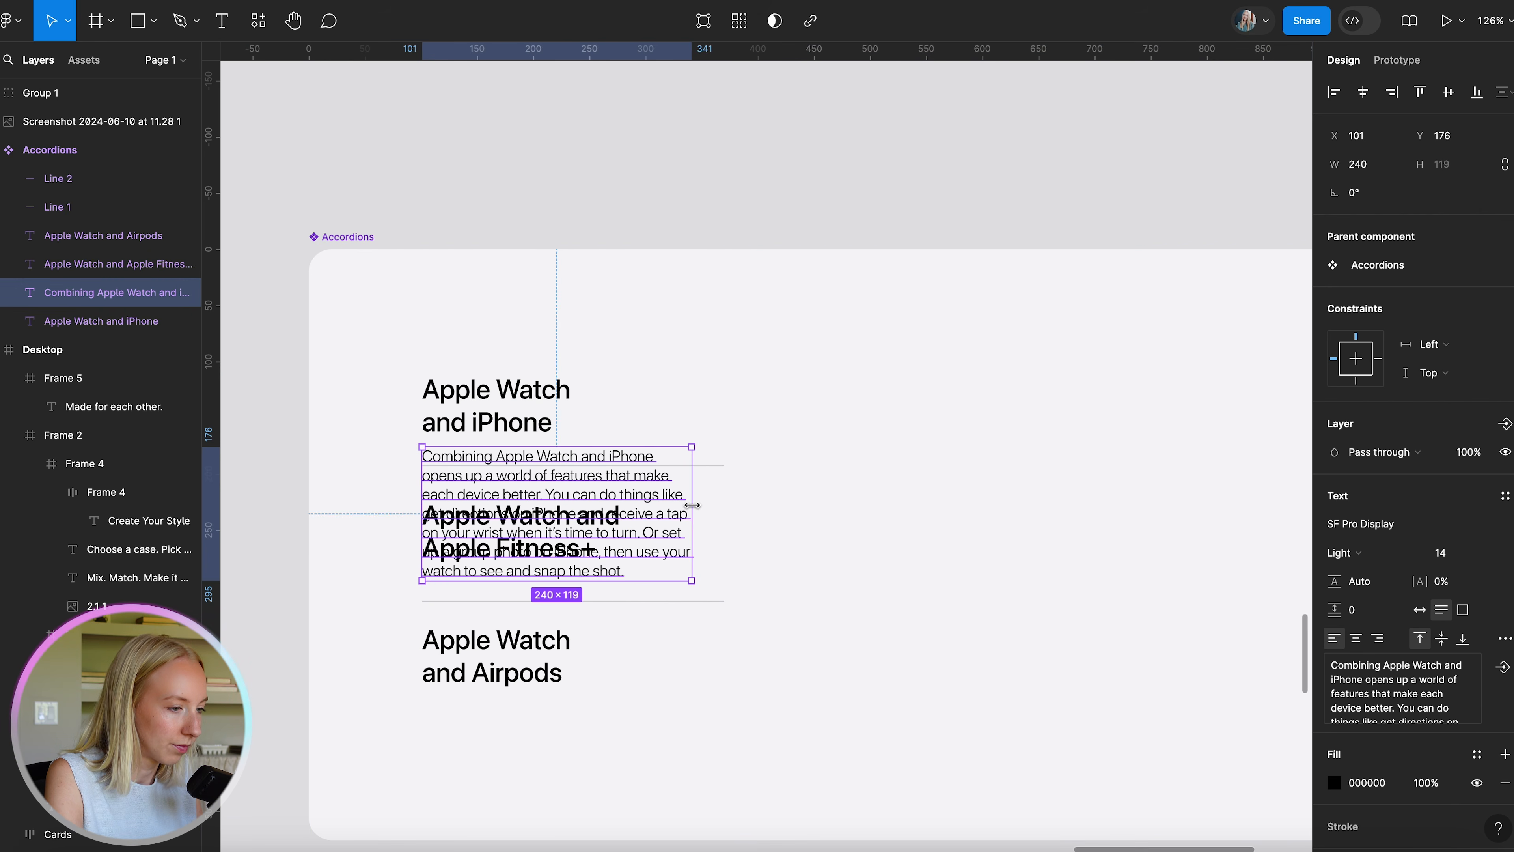
Move the dividers and the two lower titles down to clear the paragraph.
{"action": "scroll", "coordinate": [694, 507], "scroll_direction": "down", "scroll_amount": 2}
{"action": "left_click", "coordinate": [627, 466]}
{"action": "left_click", "coordinate": [613, 515], "text": "shift"}
{"action": "left_click", "coordinate": [581, 558], "text": "shift"}
{"action": "left_click_drag", "start_coordinate": [581, 559], "coordinate": [581, 664]}
{"action": "left_click_drag", "start_coordinate": [752, 379], "coordinate": [757, 515]}
Widen the paragraph's text box so its lines run to about the length of the dividers.
{"action": "scroll", "coordinate": [757, 514], "scroll_direction": "down", "scroll_amount": 5}
{"action": "scroll", "coordinate": [757, 515], "scroll_direction": "up", "scroll_amount": 3}
{"action": "left_click", "coordinate": [655, 647]}
{"action": "left_click_drag", "start_coordinate": [670, 652], "coordinate": [684, 652]}
{"action": "scroll", "coordinate": [740, 633], "scroll_direction": "down", "scroll_amount": 3}
{"action": "left_click", "coordinate": [741, 633]}
Tighten the vertical spacing by moving the paragraph, the first divider and the "Apple Watch and Apple Fitness+" title upward.
{"action": "scroll", "coordinate": [611, 584], "scroll_direction": "up", "scroll_amount": 5}
{"action": "left_click", "coordinate": [620, 301]}
{"action": "key", "text": "shift+Up"}
{"action": "key", "text": "shift+Up"}
{"action": "key", "text": "alt"}
{"action": "scroll", "coordinate": [606, 120], "scroll_direction": "down", "scroll_amount": 2}
{"action": "key", "text": "shift+Up"}
{"action": "left_click", "coordinate": [587, 620]}
{"action": "key", "text": "shift+Up"}
{"action": "key", "text": "shift+Up"}
{"action": "key", "text": "shift+Up"}
{"action": "left_click_drag", "start_coordinate": [618, 371], "coordinate": [642, 338]}
{"action": "left_click_drag", "start_coordinate": [617, 445], "coordinate": [614, 402]}
{"action": "left_click_drag", "start_coordinate": [596, 475], "coordinate": [590, 434]}
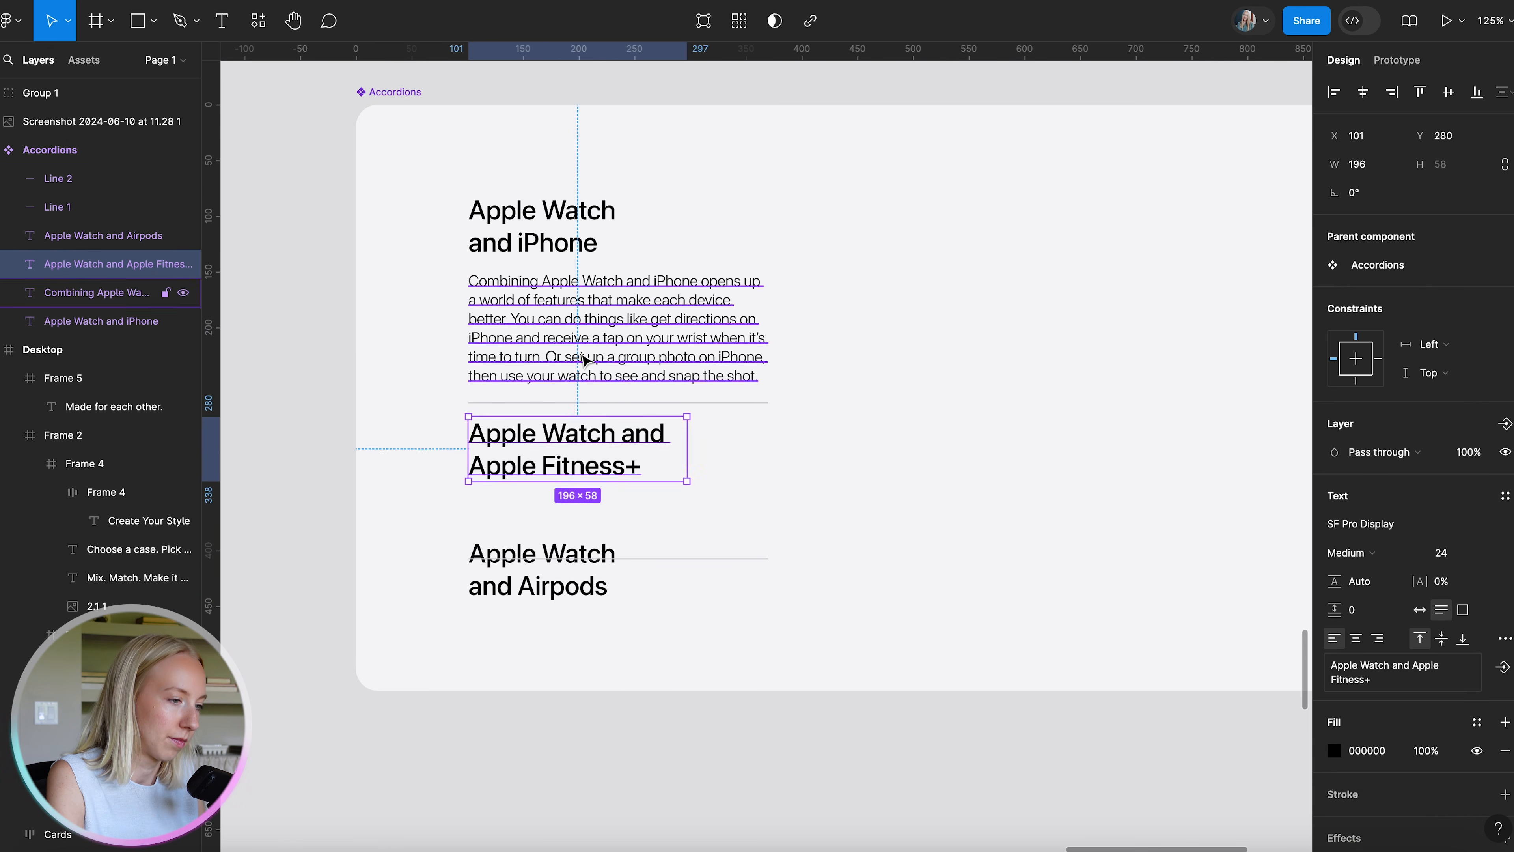
Move the second divider up to just below the second title and nudge the "Apple Watch and Airpods" title up toward it.
{"action": "left_click", "coordinate": [582, 354]}
{"action": "left_click_drag", "start_coordinate": [634, 556], "coordinate": [634, 505]}
{"action": "key", "text": "super+z"}
{"action": "left_click_drag", "start_coordinate": [663, 560], "coordinate": [667, 507]}
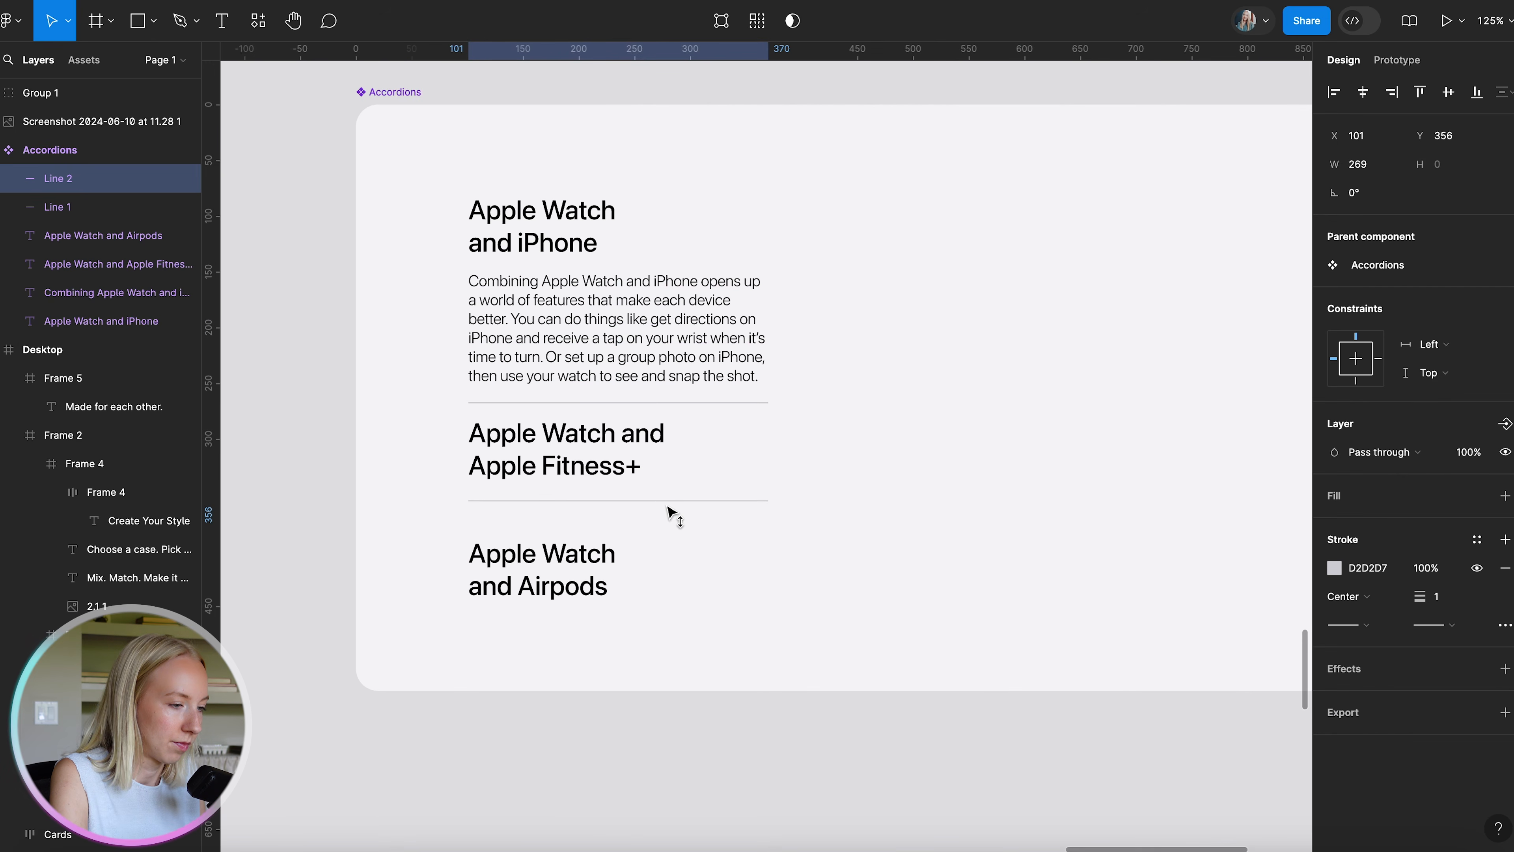
{"action": "left_click", "coordinate": [566, 571]}
{"action": "key", "text": "shift+Up"}
Shift the two lower titles and both dividers down slightly to even out the spacing below the paragraph.
{"action": "left_click", "coordinate": [574, 446], "text": "shift"}
{"action": "left_click", "coordinate": [581, 503], "text": "shift"}
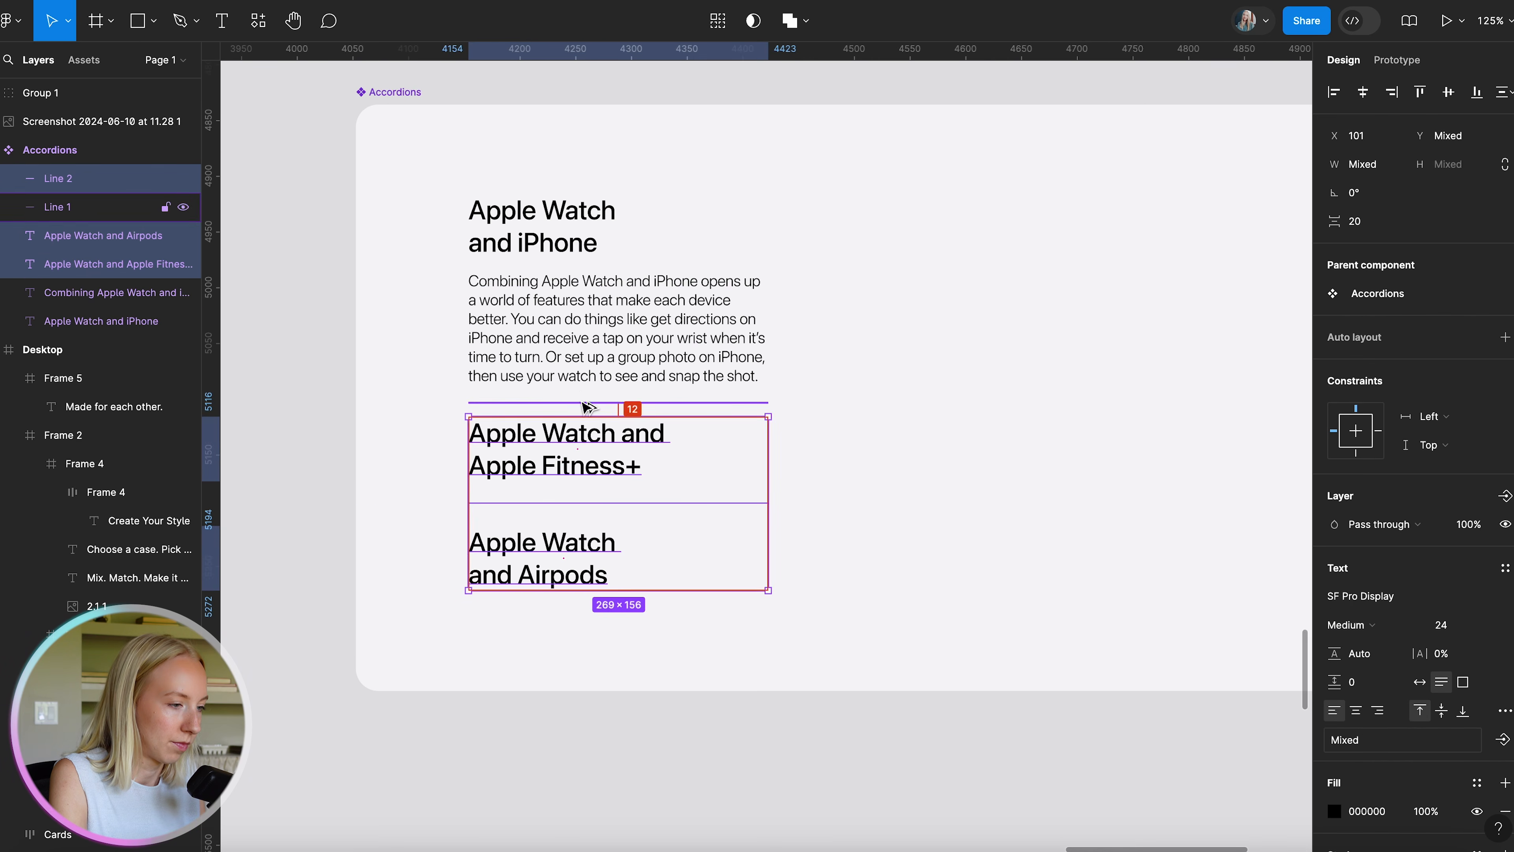
{"action": "left_click", "coordinate": [588, 404], "text": "shift"}
{"action": "key", "text": "Down"}
{"action": "key", "text": "Down"}
{"action": "key", "text": "Down"}
{"action": "key", "text": "Down"}
{"action": "left_click", "coordinate": [844, 264]}
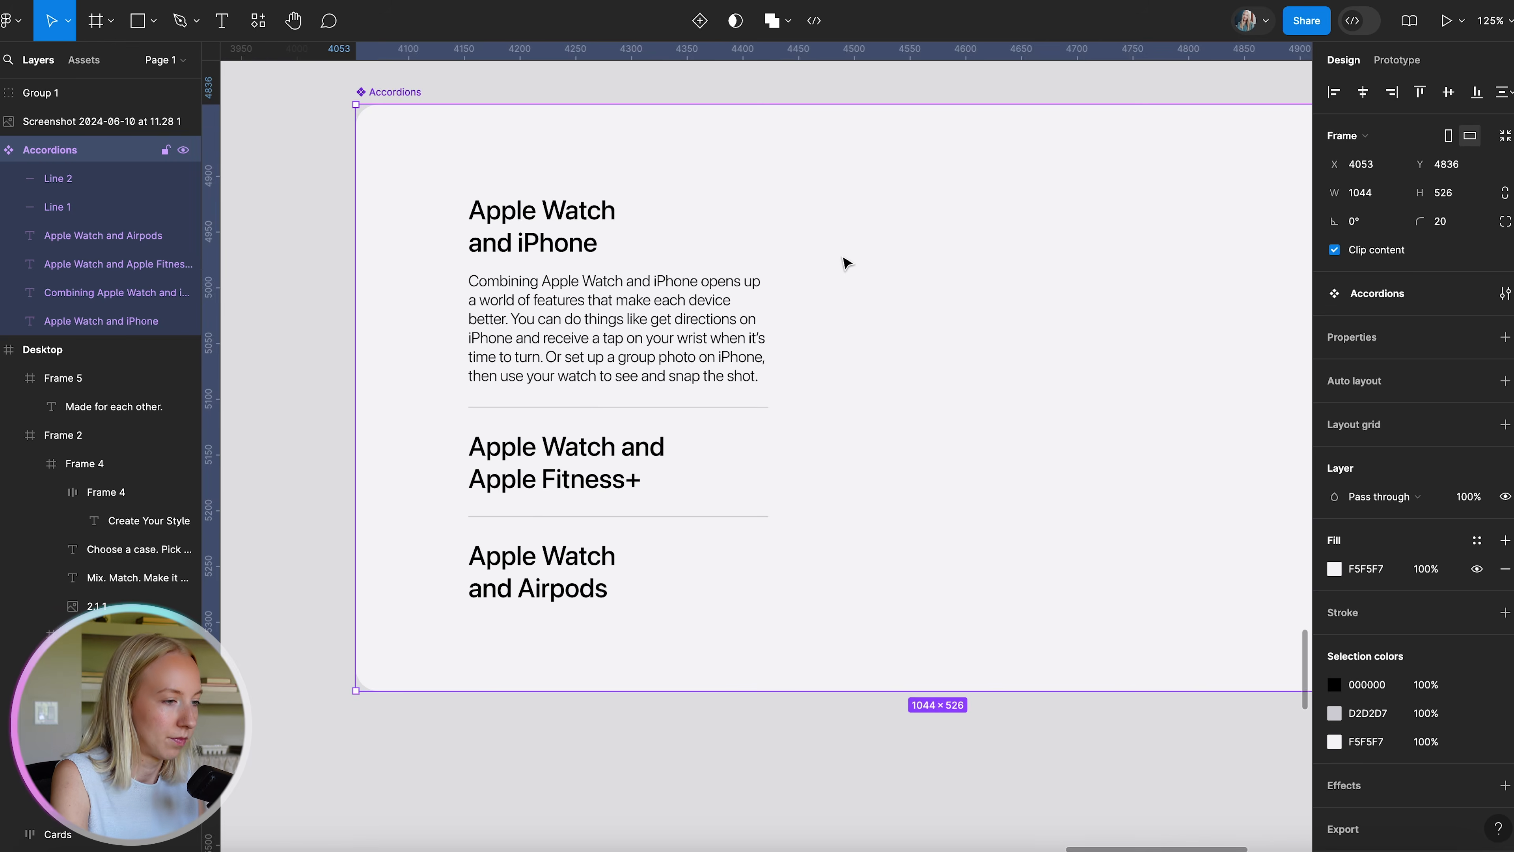
{"action": "scroll", "coordinate": [845, 263], "scroll_direction": "down", "scroll_amount": 3}
{"action": "left_click", "coordinate": [845, 264]}
{"action": "scroll", "coordinate": [490, 772], "scroll_direction": "down", "scroll_amount": 4}
{"action": "scroll", "coordinate": [496, 769], "scroll_direction": "up", "scroll_amount": 2}
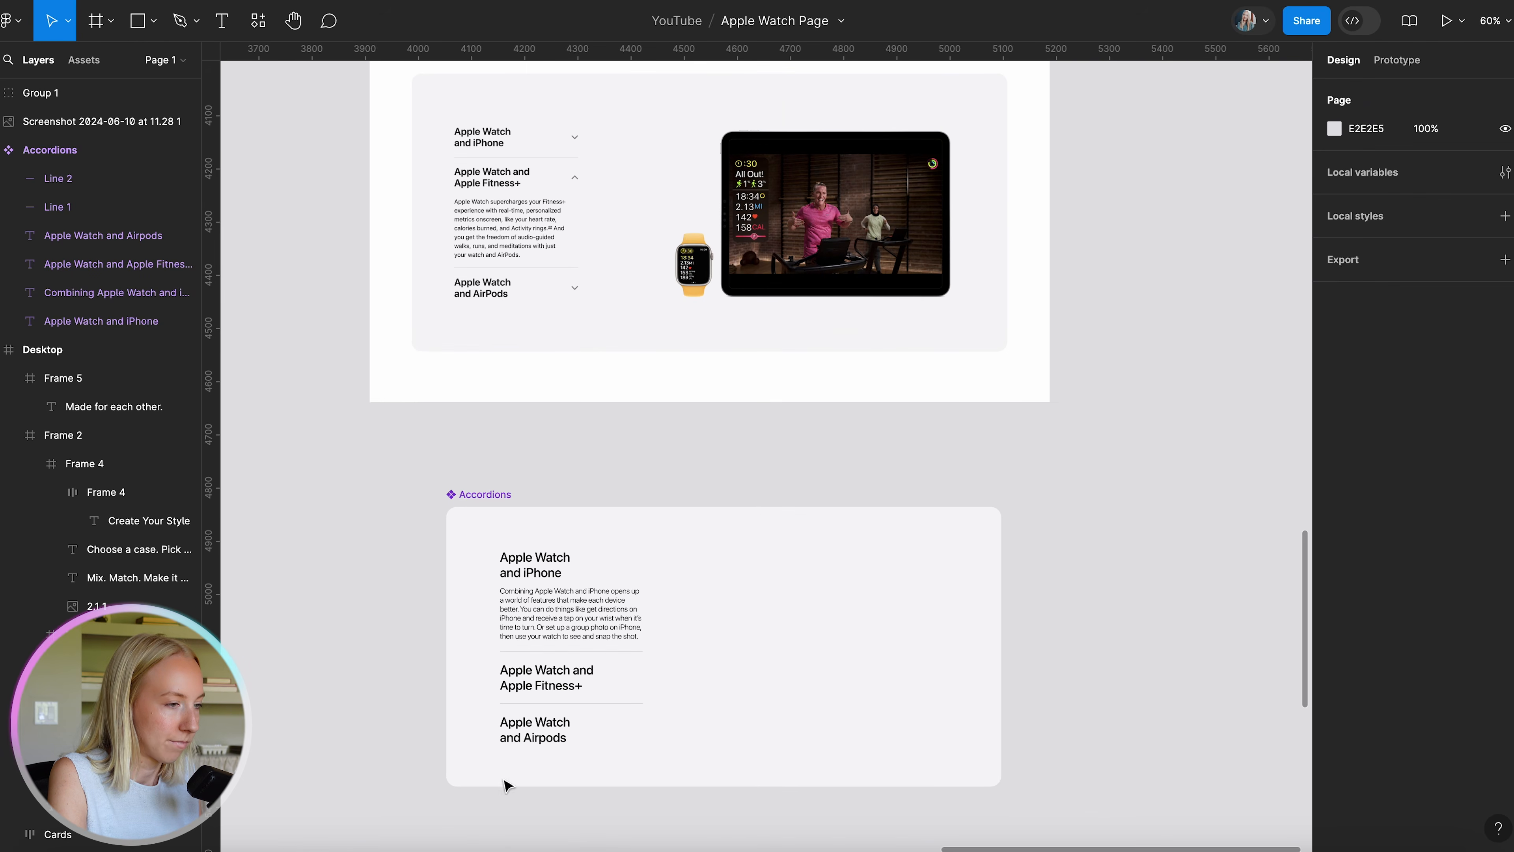
Copy the gray chevron icon from the area above the page design and paste it into the Accordions component.
{"action": "scroll", "coordinate": [577, 834], "scroll_direction": "up", "scroll_amount": 2}
{"action": "scroll", "coordinate": [524, 298], "scroll_direction": "down", "scroll_amount": 3}
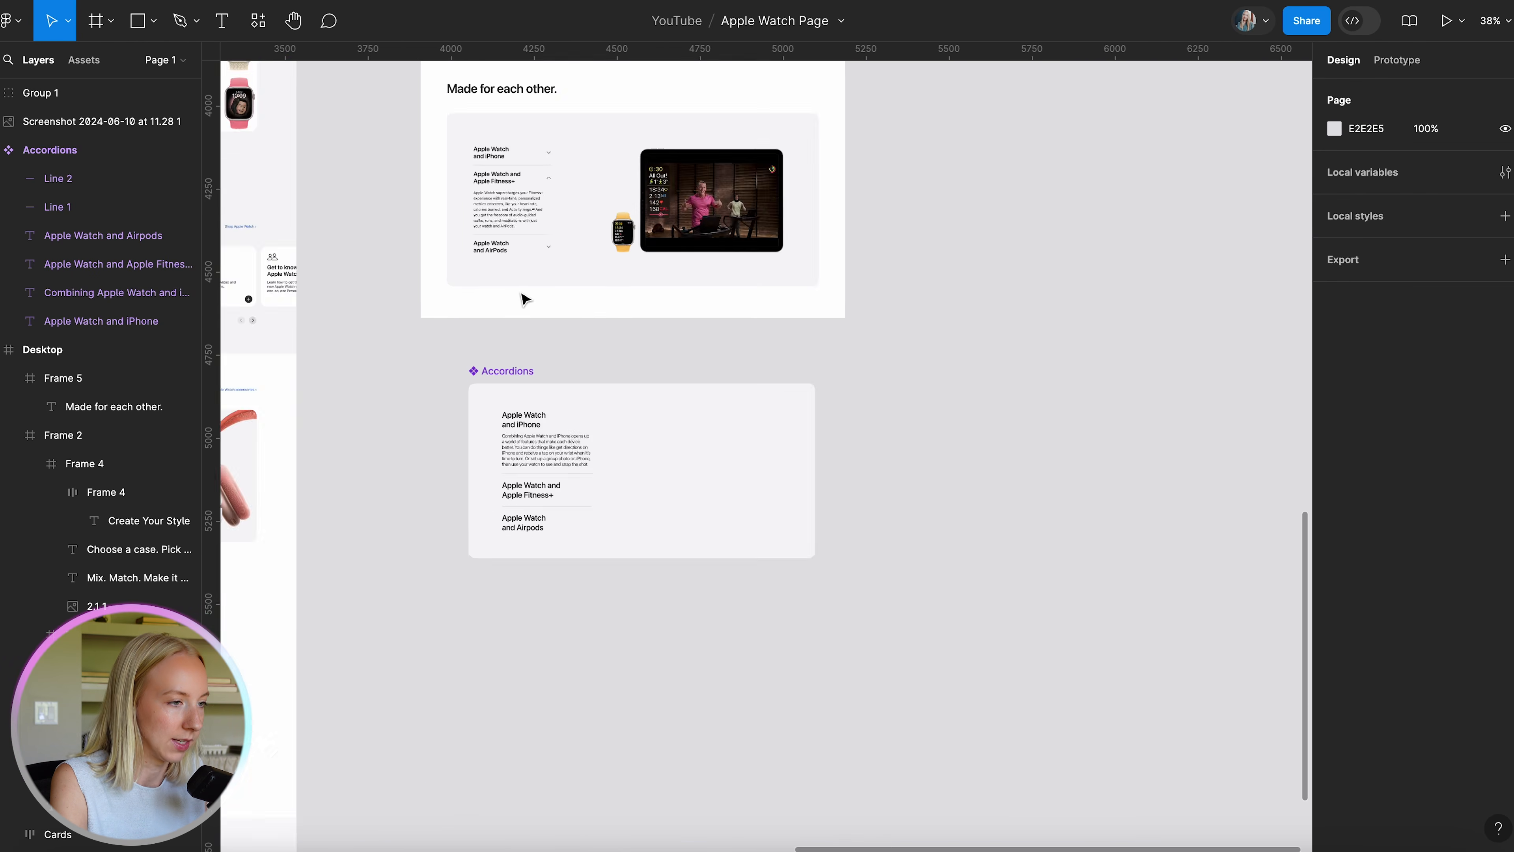
{"action": "scroll", "coordinate": [524, 298], "scroll_direction": "up", "scroll_amount": 10}
{"action": "scroll", "coordinate": [524, 298], "scroll_direction": "left", "scroll_amount": 5}
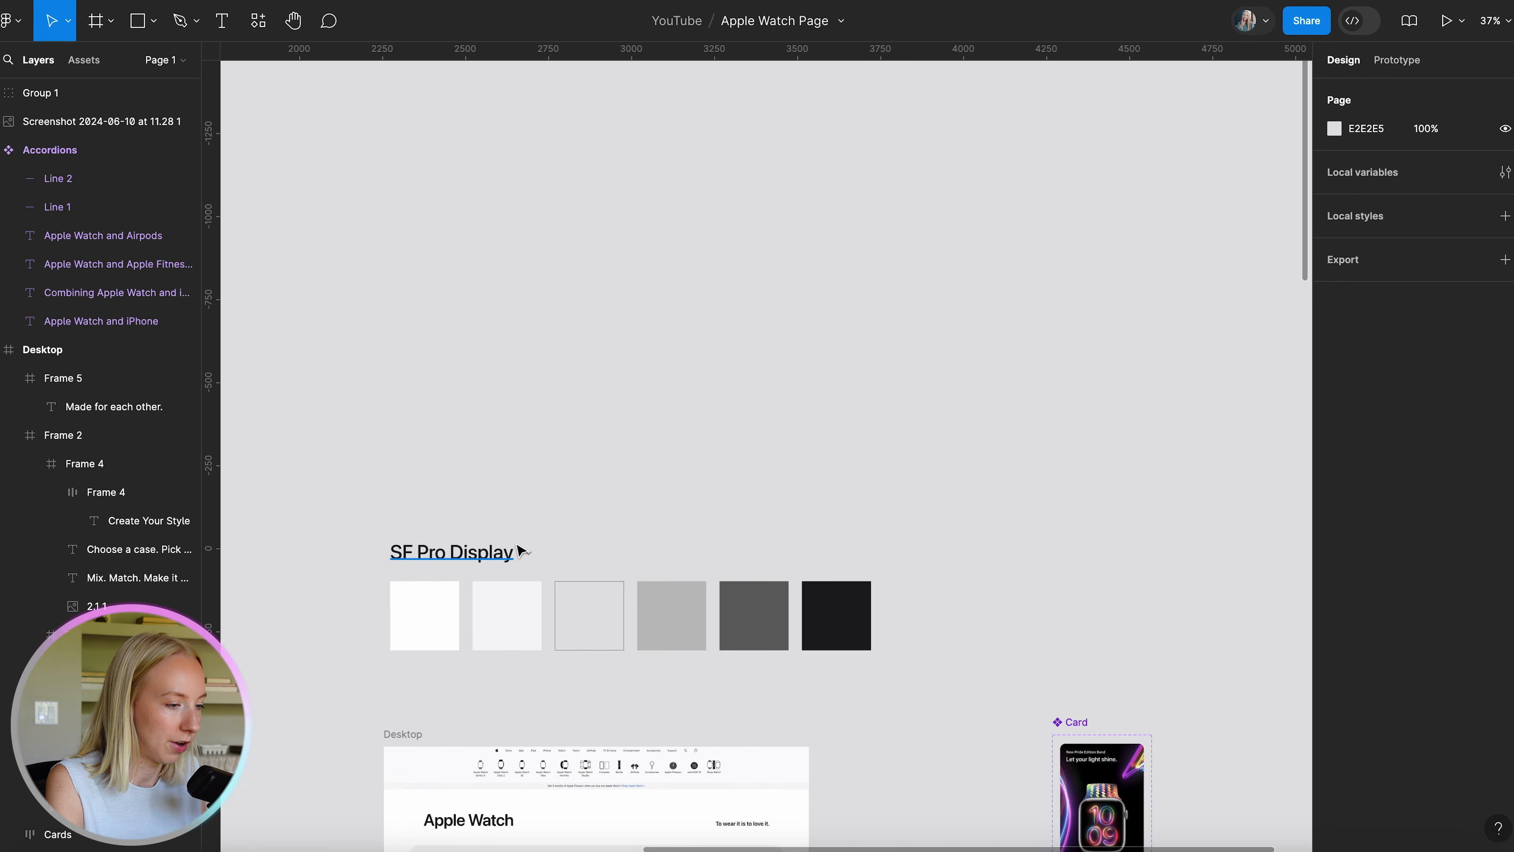
{"action": "scroll", "coordinate": [519, 552], "scroll_direction": "up", "scroll_amount": 5}
{"action": "left_click", "coordinate": [571, 592]}
{"action": "scroll", "coordinate": [738, 546], "scroll_direction": "down", "scroll_amount": 4}
{"action": "scroll", "coordinate": [736, 541], "scroll_direction": "down", "scroll_amount": 10}
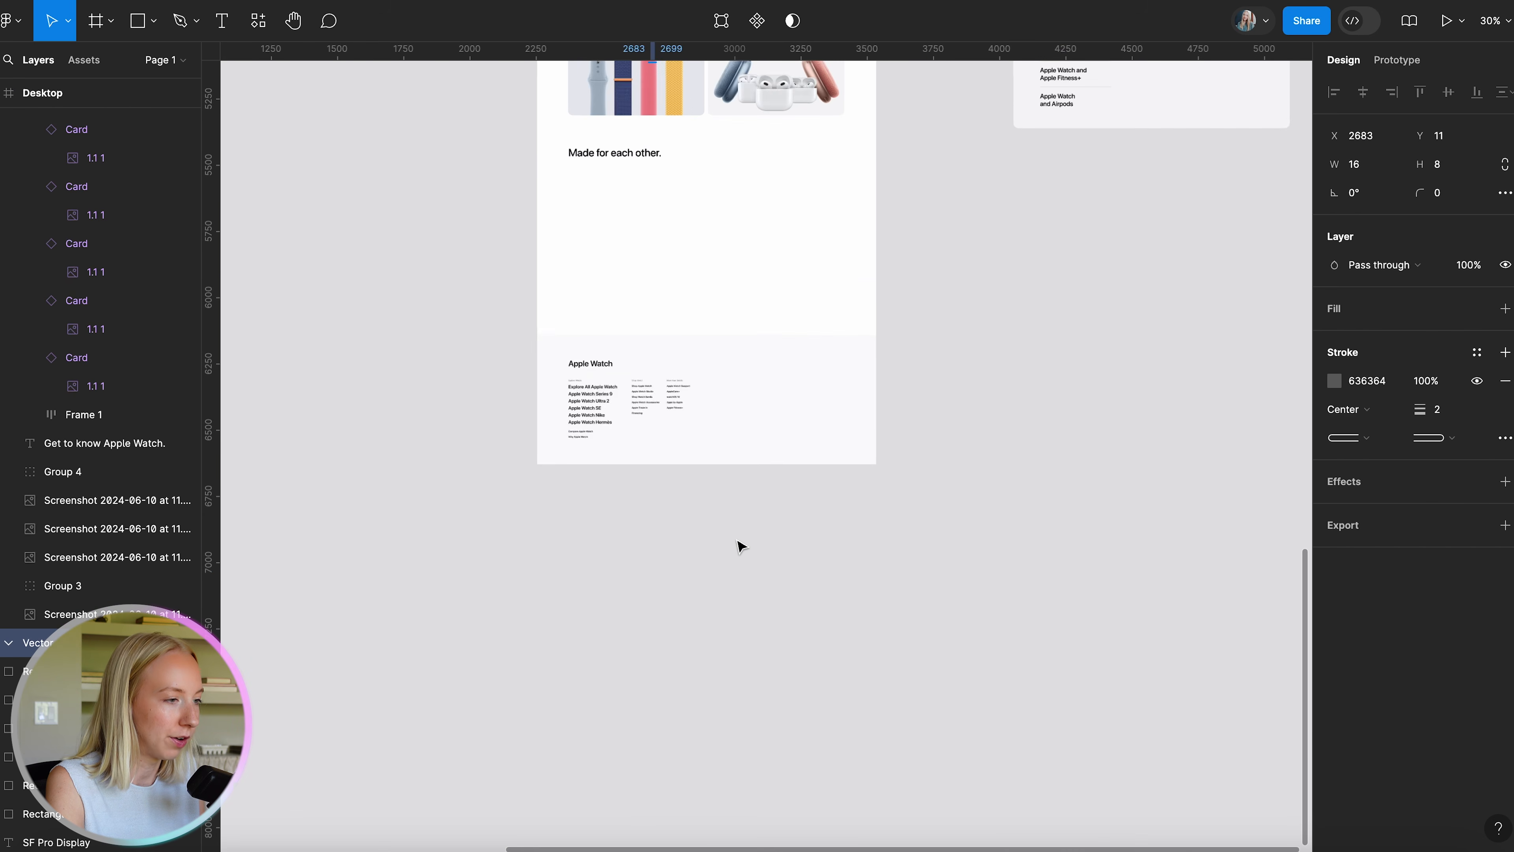
{"action": "scroll", "coordinate": [737, 540], "scroll_direction": "up", "scroll_amount": 2}
{"action": "scroll", "coordinate": [844, 413], "scroll_direction": "right", "scroll_amount": 5}
{"action": "scroll", "coordinate": [853, 402], "scroll_direction": "up", "scroll_amount": 5}
{"action": "scroll", "coordinate": [969, 223], "scroll_direction": "up", "scroll_amount": 3}
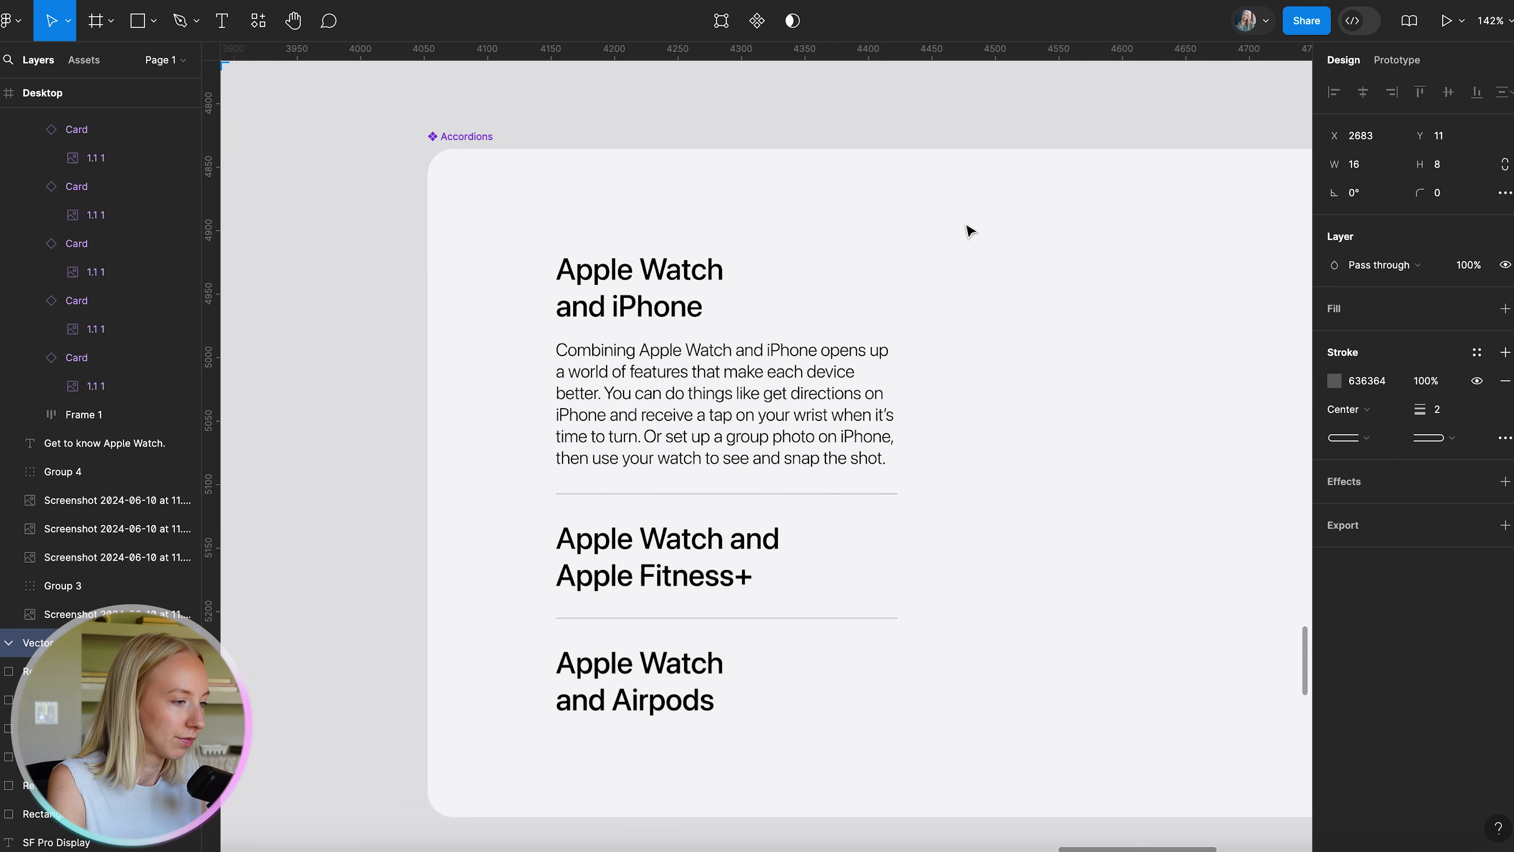
{"action": "scroll", "coordinate": [894, 274], "scroll_direction": "right", "scroll_amount": 2}
{"action": "key", "text": "super+v"}
Position the chevron beside the "Apple Watch and iPhone" title at about X 354, Y 109, in line with the divider's right end.
{"action": "scroll", "coordinate": [812, 322], "scroll_direction": "down", "scroll_amount": 5}
{"action": "scroll", "coordinate": [811, 319], "scroll_direction": "up", "scroll_amount": 4}
{"action": "scroll", "coordinate": [774, 417], "scroll_direction": "down", "scroll_amount": 3}
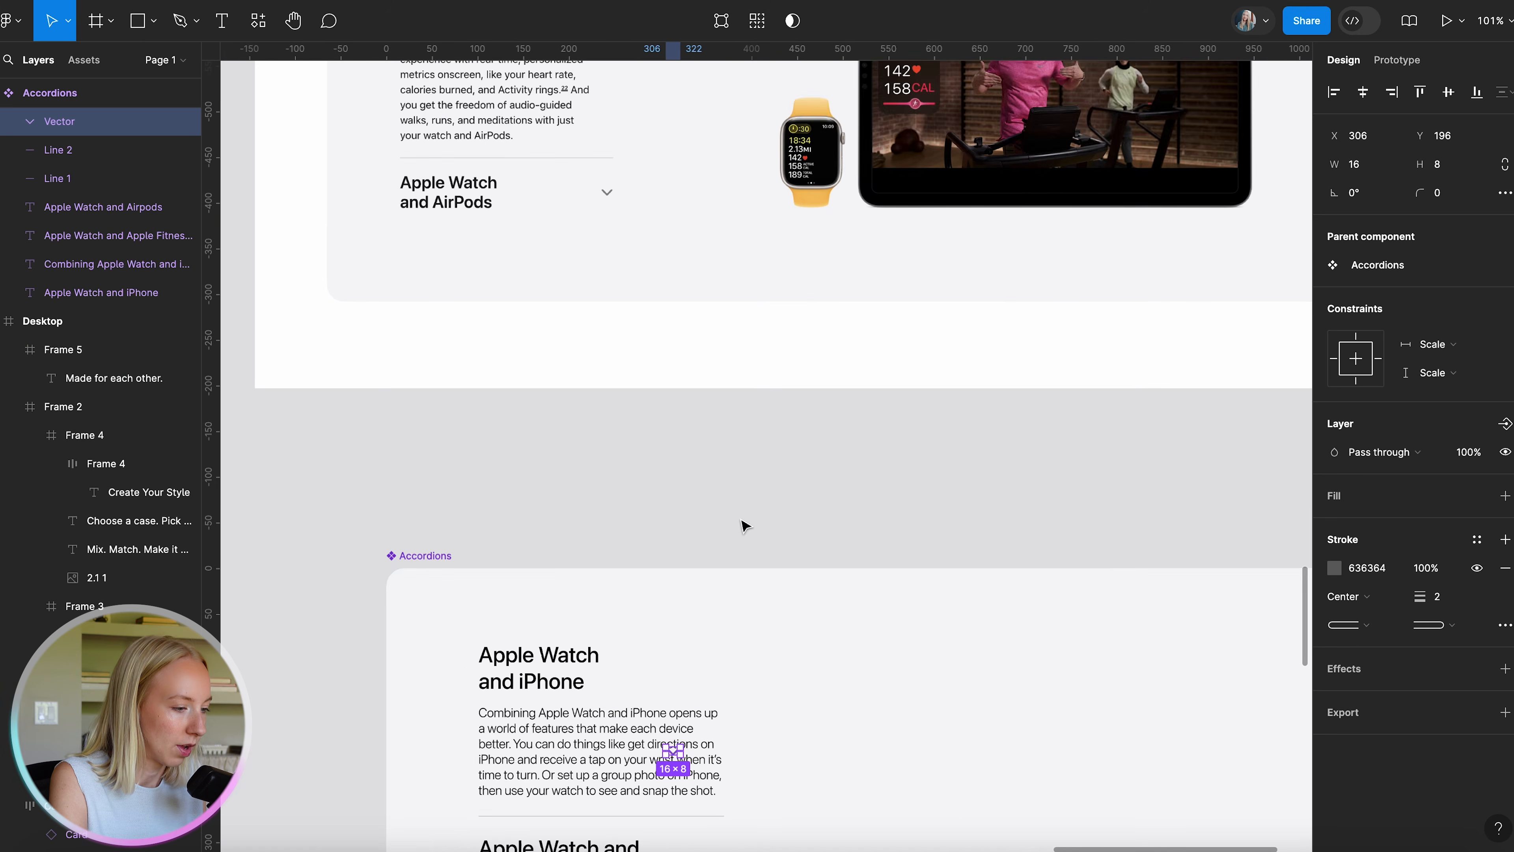
{"action": "scroll", "coordinate": [716, 581], "scroll_direction": "up", "scroll_amount": 4}
{"action": "left_click_drag", "start_coordinate": [668, 701], "coordinate": [716, 615]}
{"action": "scroll", "coordinate": [733, 793], "scroll_direction": "down", "scroll_amount": 6}
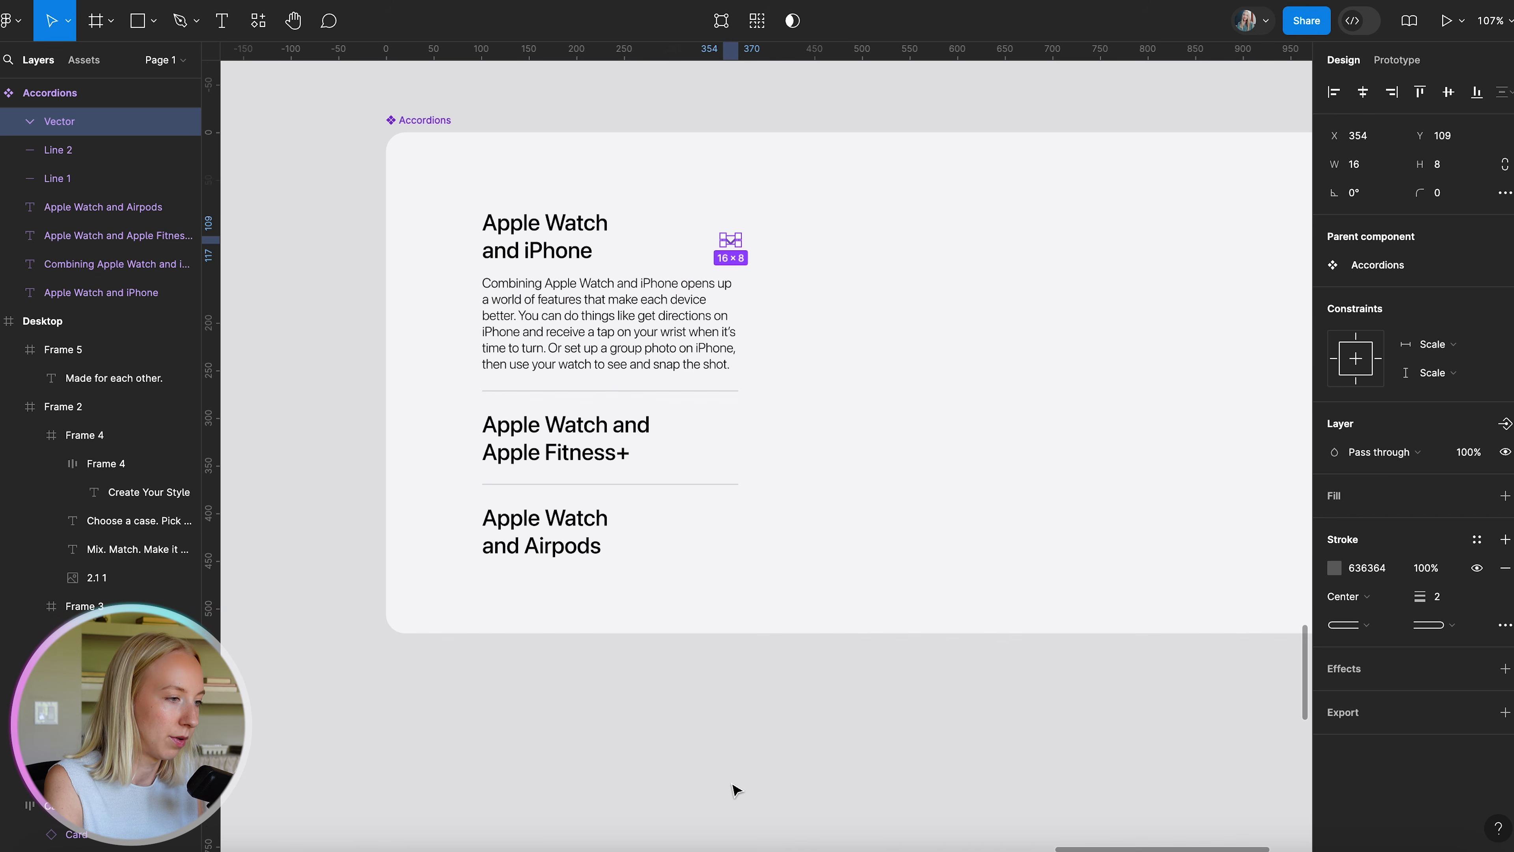
{"action": "left_click", "coordinate": [730, 393]}
{"action": "scroll", "coordinate": [783, 253], "scroll_direction": "up", "scroll_amount": 3}
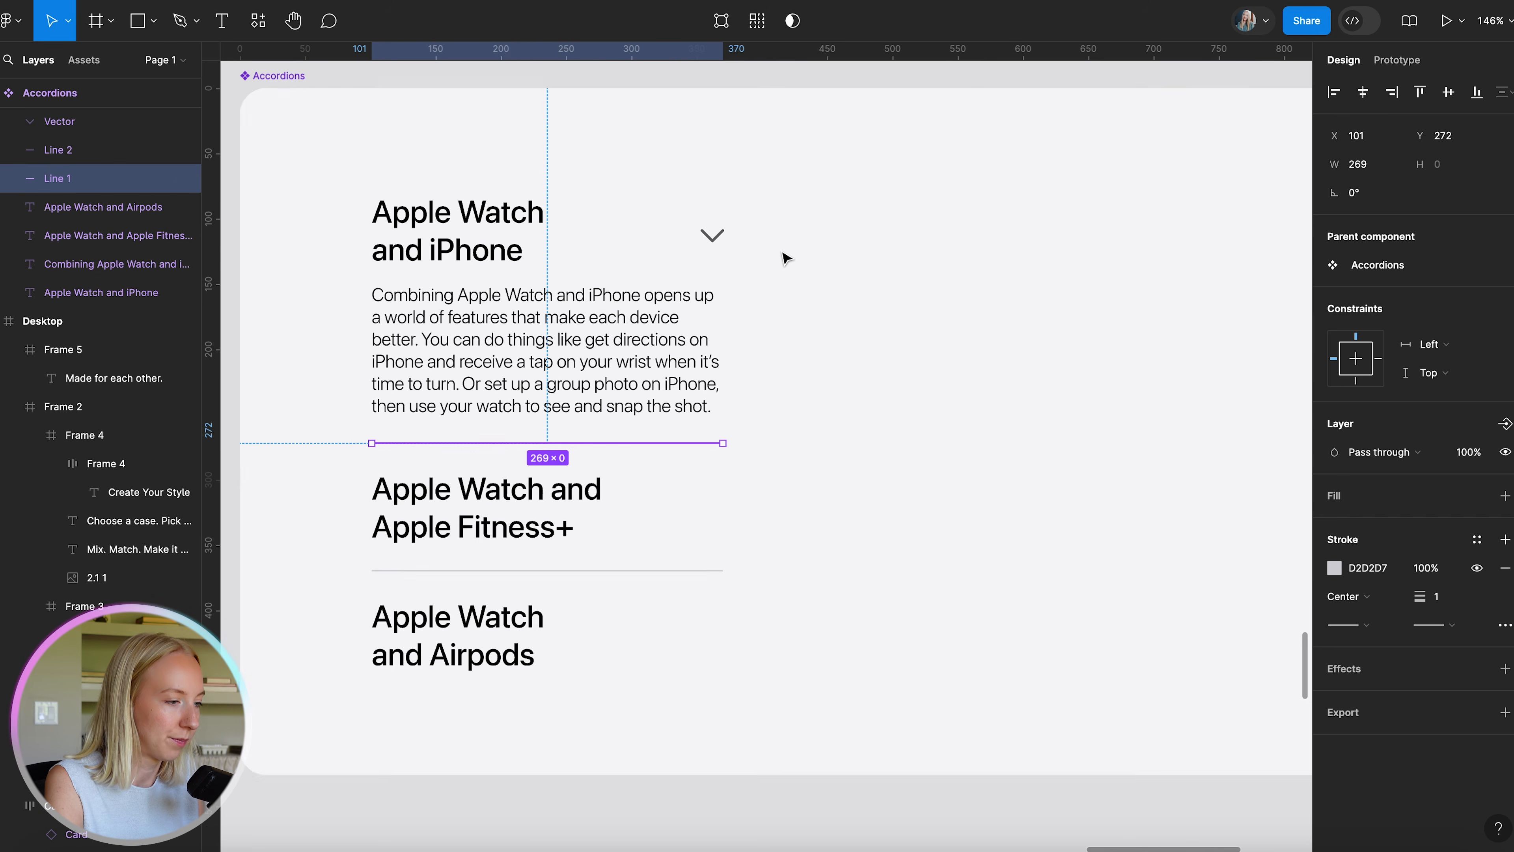
{"action": "scroll", "coordinate": [731, 460], "scroll_direction": "down", "scroll_amount": 5}
{"action": "scroll", "coordinate": [692, 440], "scroll_direction": "up", "scroll_amount": 4}
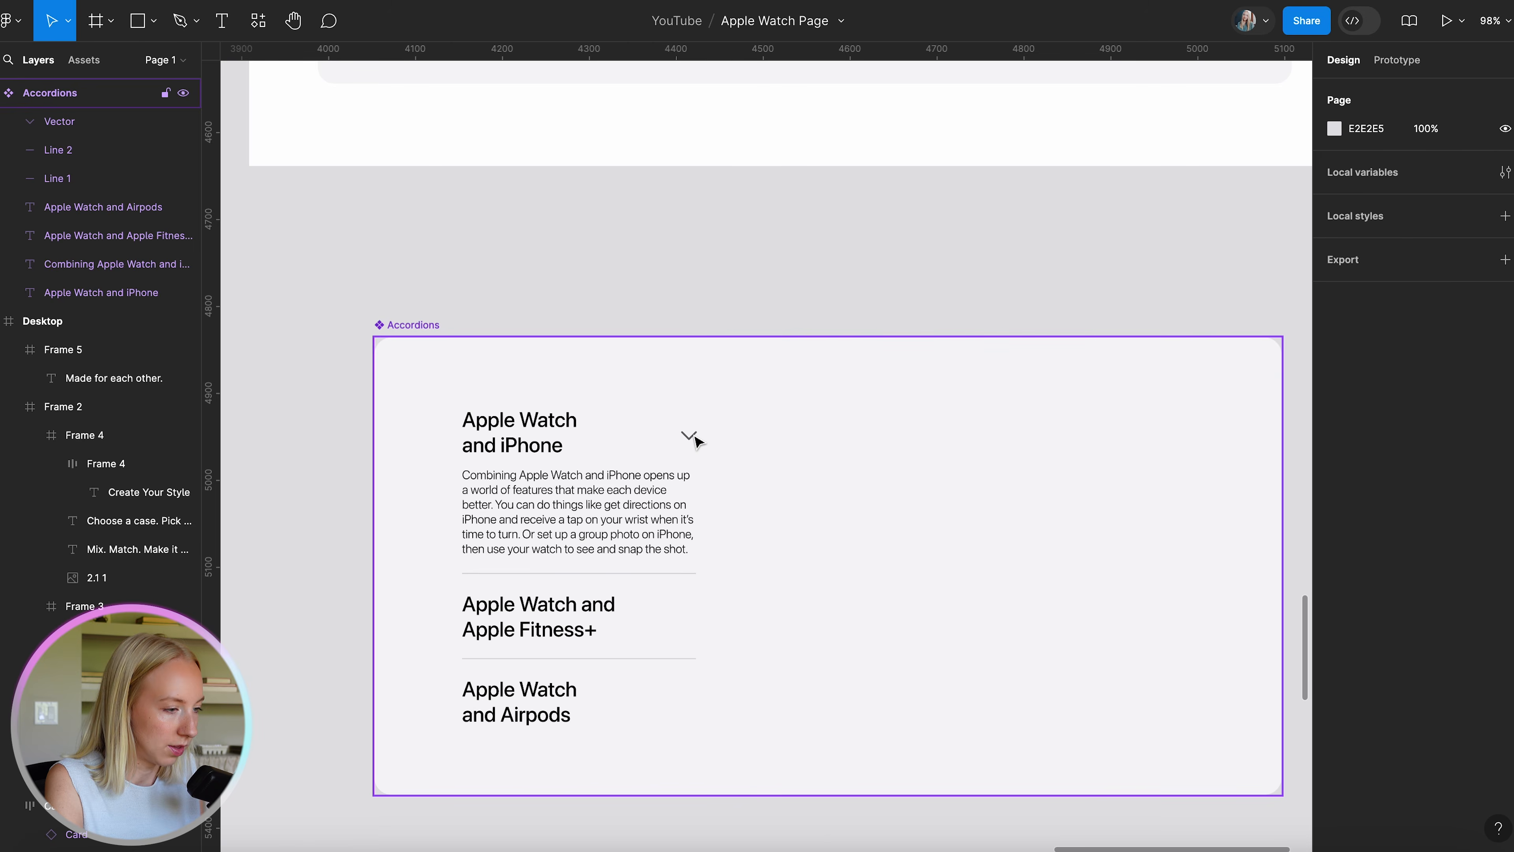
Duplicate the chevron down to the second and third titles, and rotate the first title's chevron to point up.
{"action": "left_click", "coordinate": [693, 440]}
{"action": "scroll", "coordinate": [696, 442], "scroll_direction": "up", "scroll_amount": 2}
{"action": "scroll", "coordinate": [695, 442], "scroll_direction": "down", "scroll_amount": 3}
{"action": "scroll", "coordinate": [695, 442], "scroll_direction": "left", "scroll_amount": 2}
{"action": "left_click_drag", "start_coordinate": [746, 349], "coordinate": [748, 694]}
{"action": "double_click", "coordinate": [740, 342]}
{"action": "left_click_drag", "start_coordinate": [760, 335], "coordinate": [721, 349]}
{"action": "left_click", "coordinate": [816, 155]}
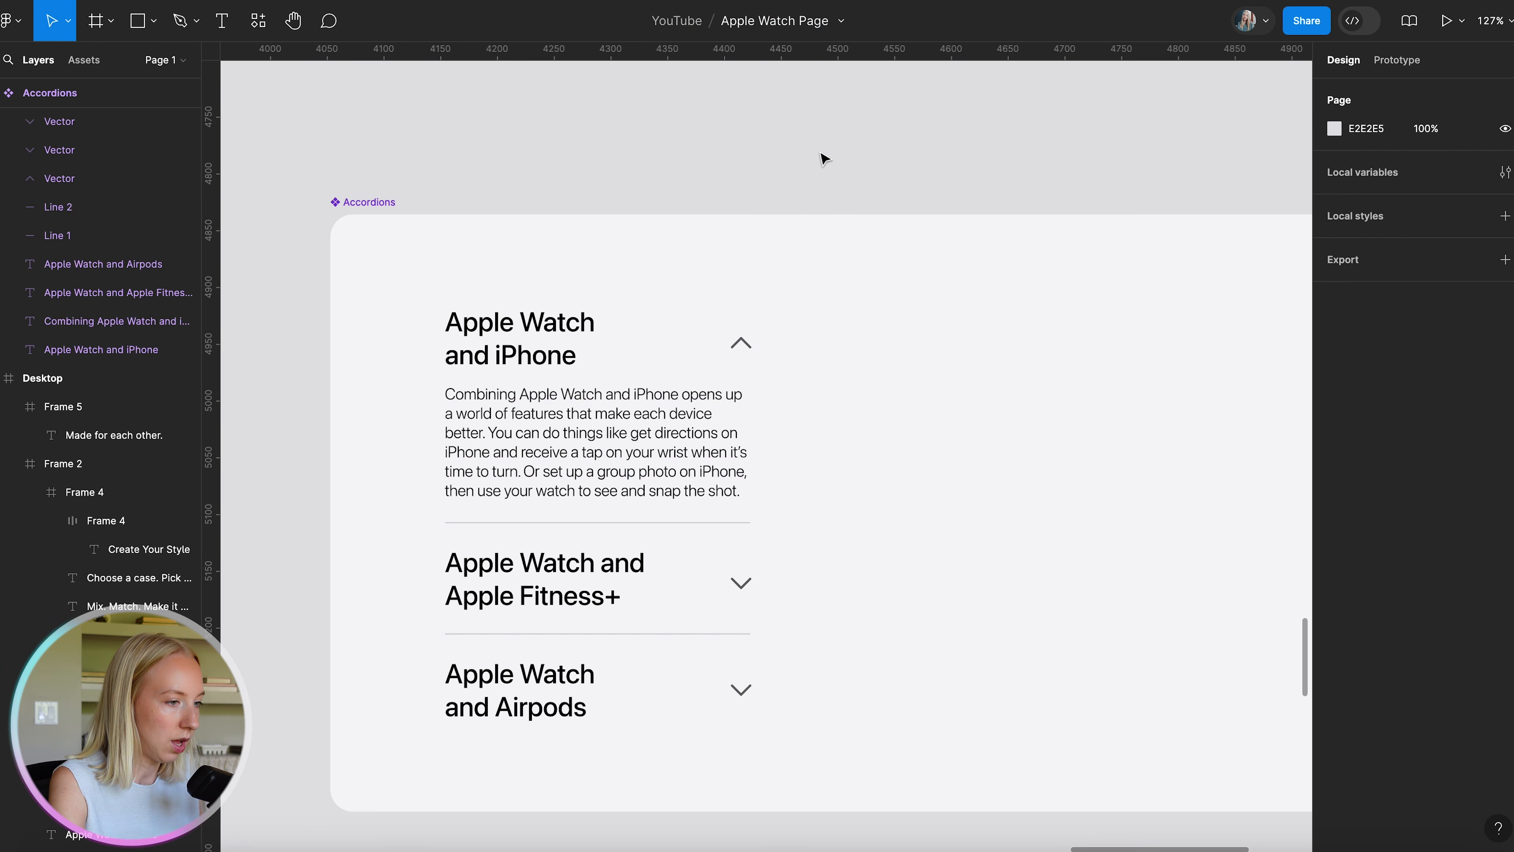
Extend both dividers to the right, past the paragraph's right edge.
{"action": "scroll", "coordinate": [740, 280], "scroll_direction": "down", "scroll_amount": 5}
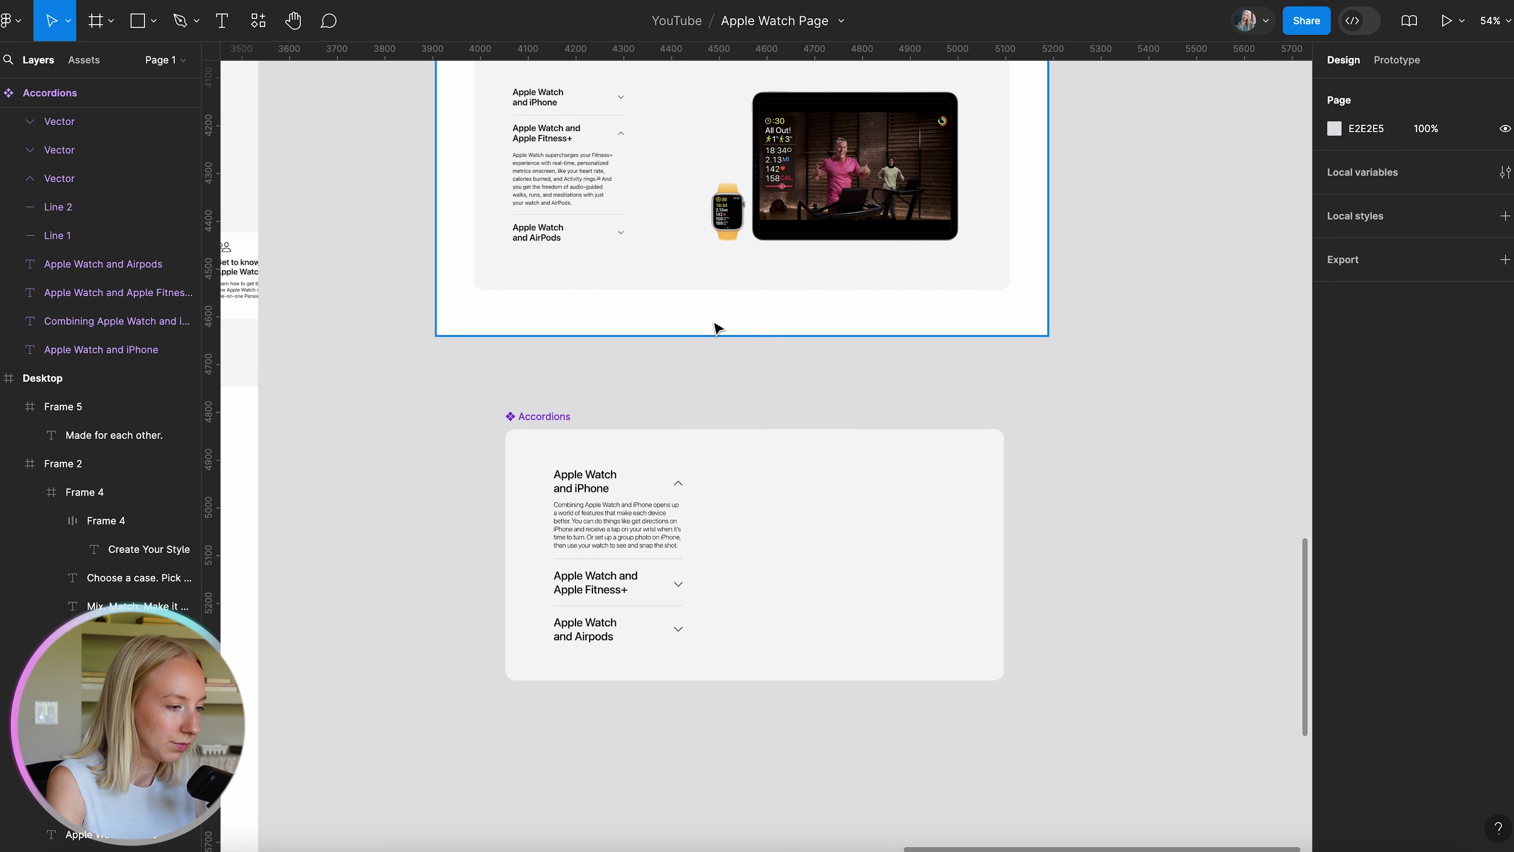
{"action": "scroll", "coordinate": [677, 623], "scroll_direction": "up", "scroll_amount": 3}
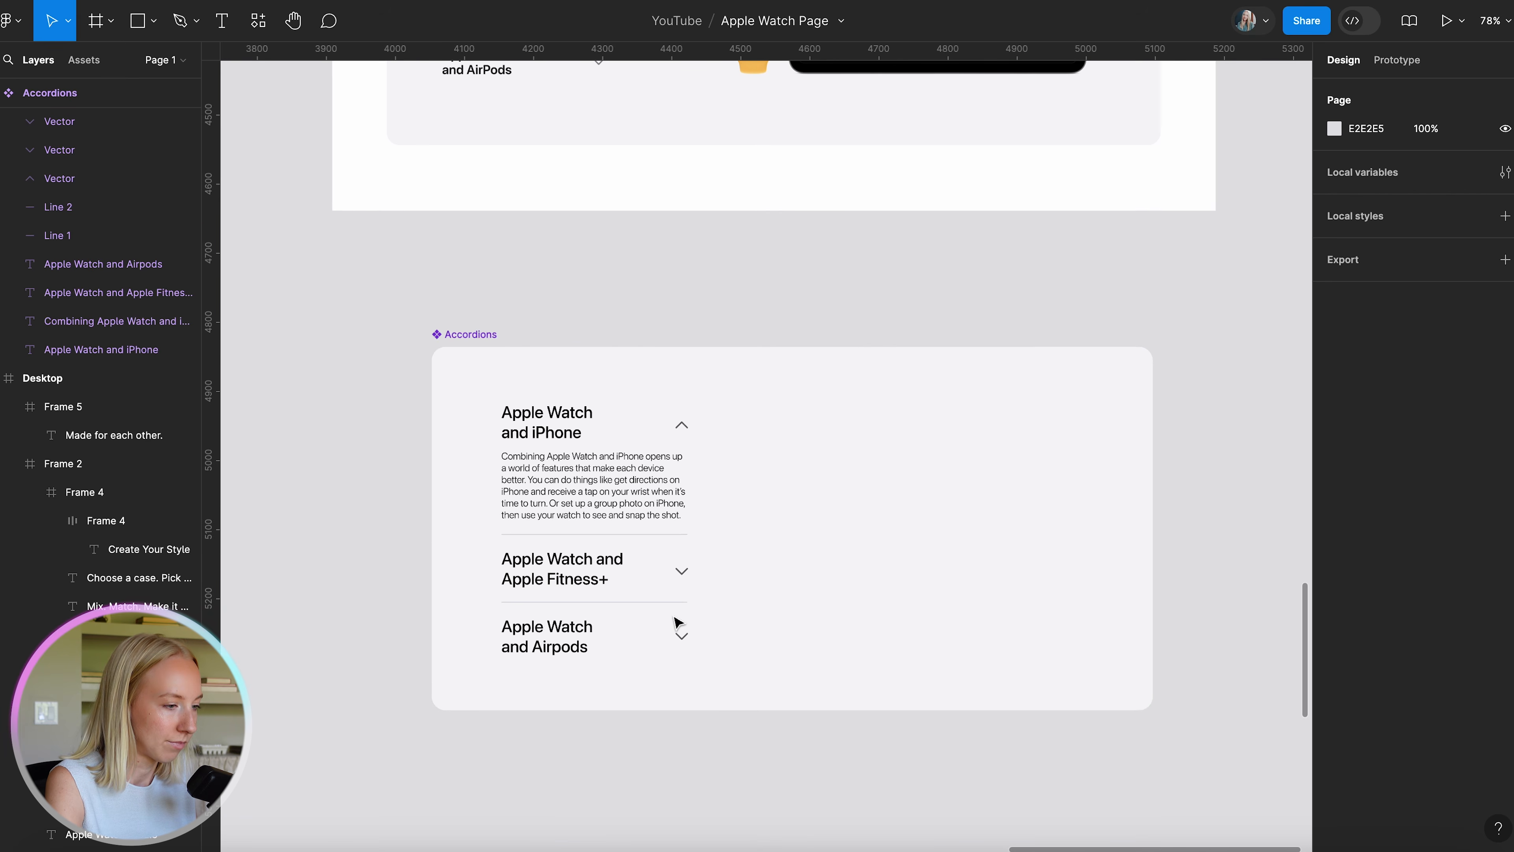
{"action": "left_click", "coordinate": [692, 536]}
{"action": "left_click", "coordinate": [682, 601], "text": "shift"}
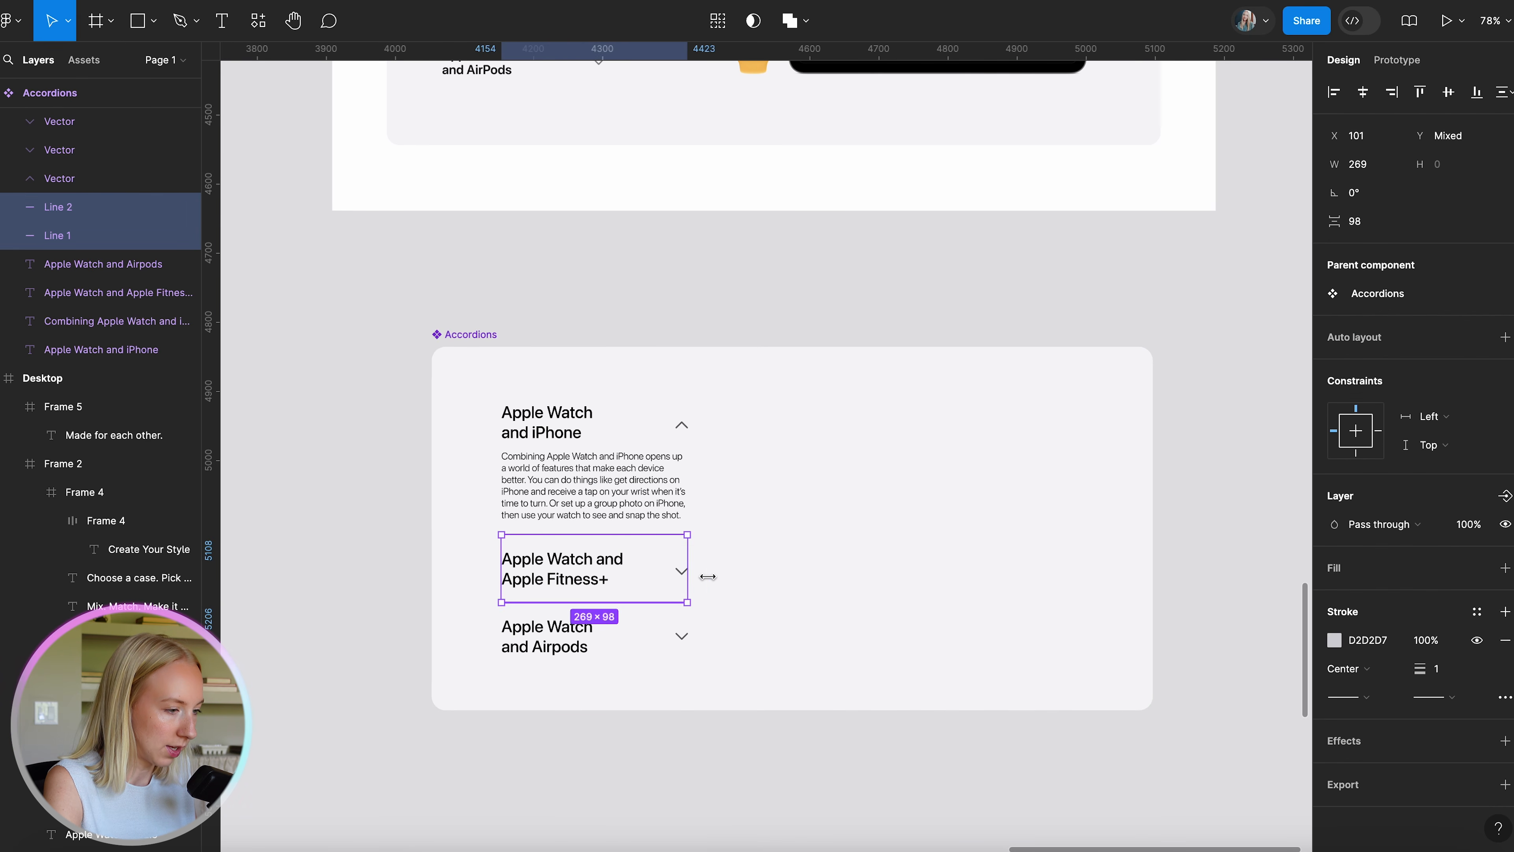
Move all three chevrons to the right together until they line up with the right ends of the dividers.
{"action": "left_click", "coordinate": [684, 426]}
{"action": "left_click", "coordinate": [684, 577], "text": "shift"}
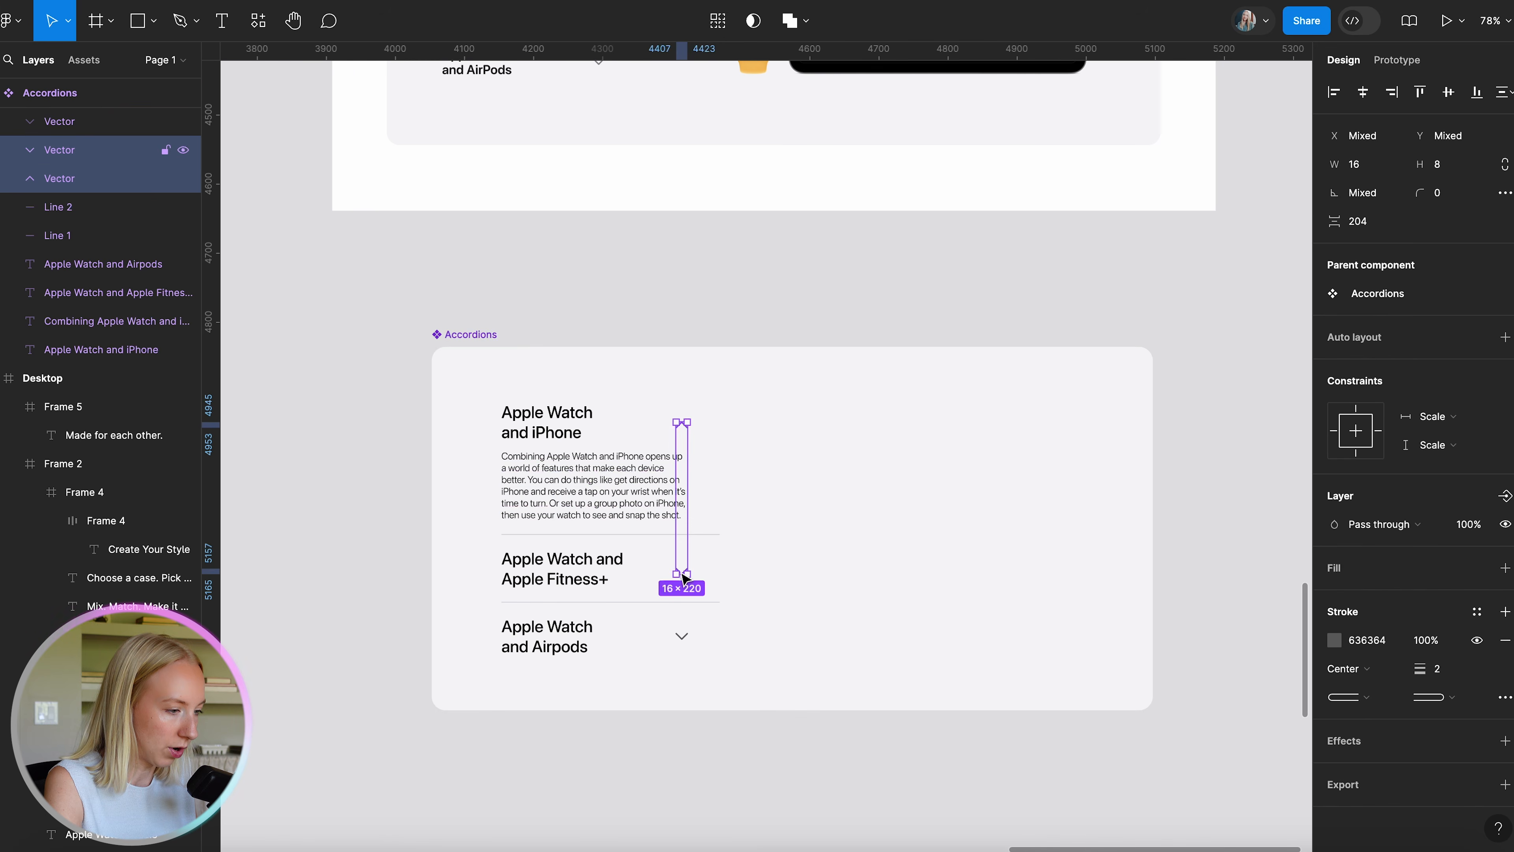
{"action": "left_click", "coordinate": [683, 636], "text": "shift"}
{"action": "key", "text": "shift+Right"}
{"action": "key", "text": "shift+Right"}
{"action": "key", "text": "shift+Right"}
{"action": "key", "text": "shift+Right"}
{"action": "key", "text": "shift+Right"}
{"action": "key", "text": "shift+Right"}
{"action": "key", "text": "Right"}
{"action": "key", "text": "Right"}
{"action": "key", "text": "Right"}
{"action": "key", "text": "Right"}
{"action": "key", "text": "Right"}
{"action": "key", "text": "Right"}
{"action": "key", "text": "Right"}
{"action": "left_click", "coordinate": [697, 693]}
{"action": "left_click", "coordinate": [674, 794]}
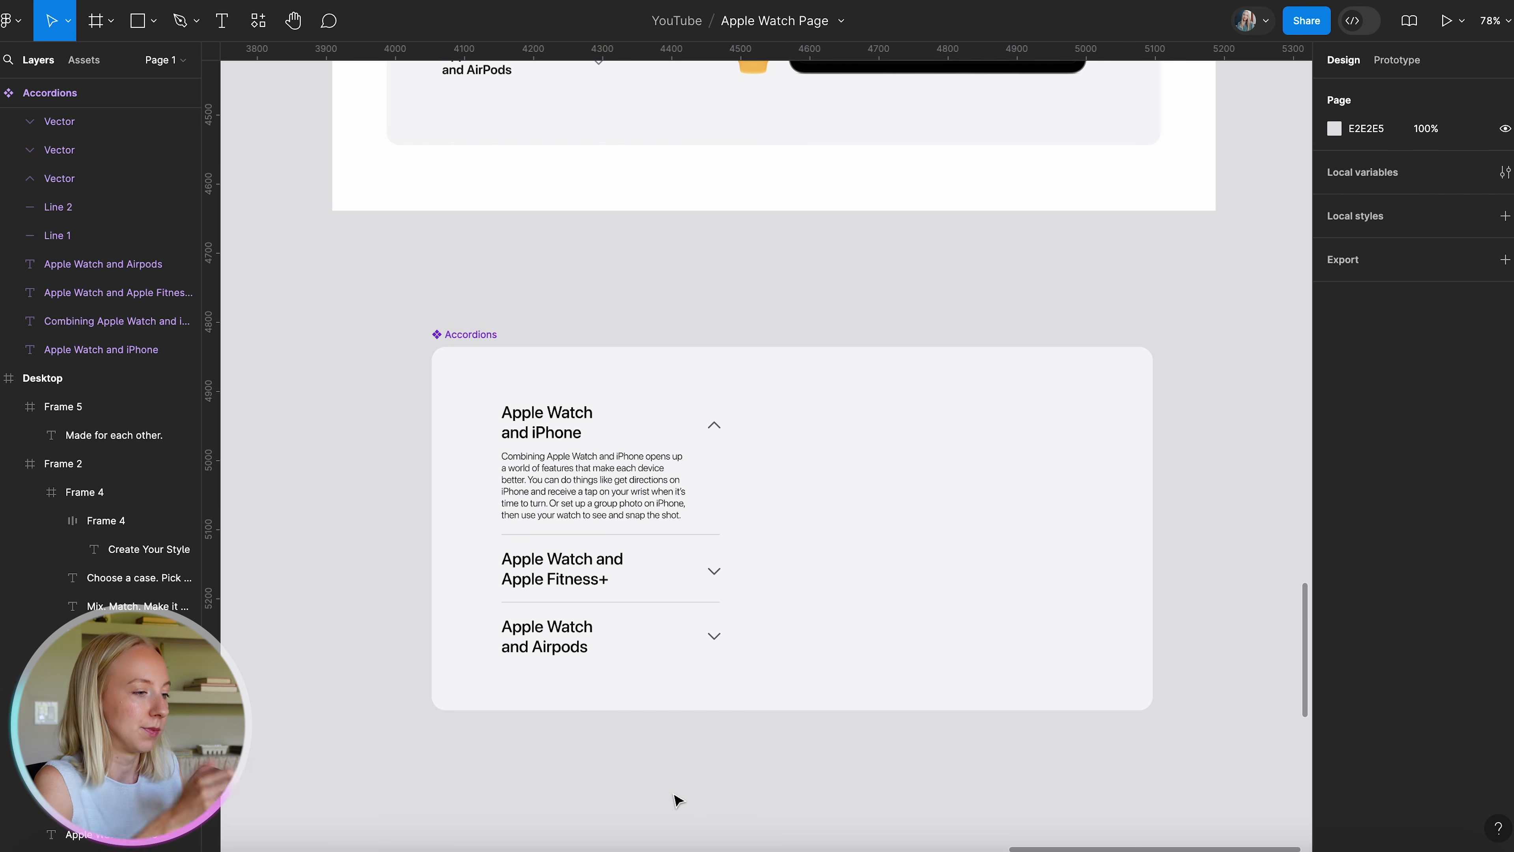
{"action": "scroll", "coordinate": [674, 795], "scroll_direction": "down", "scroll_amount": 5}
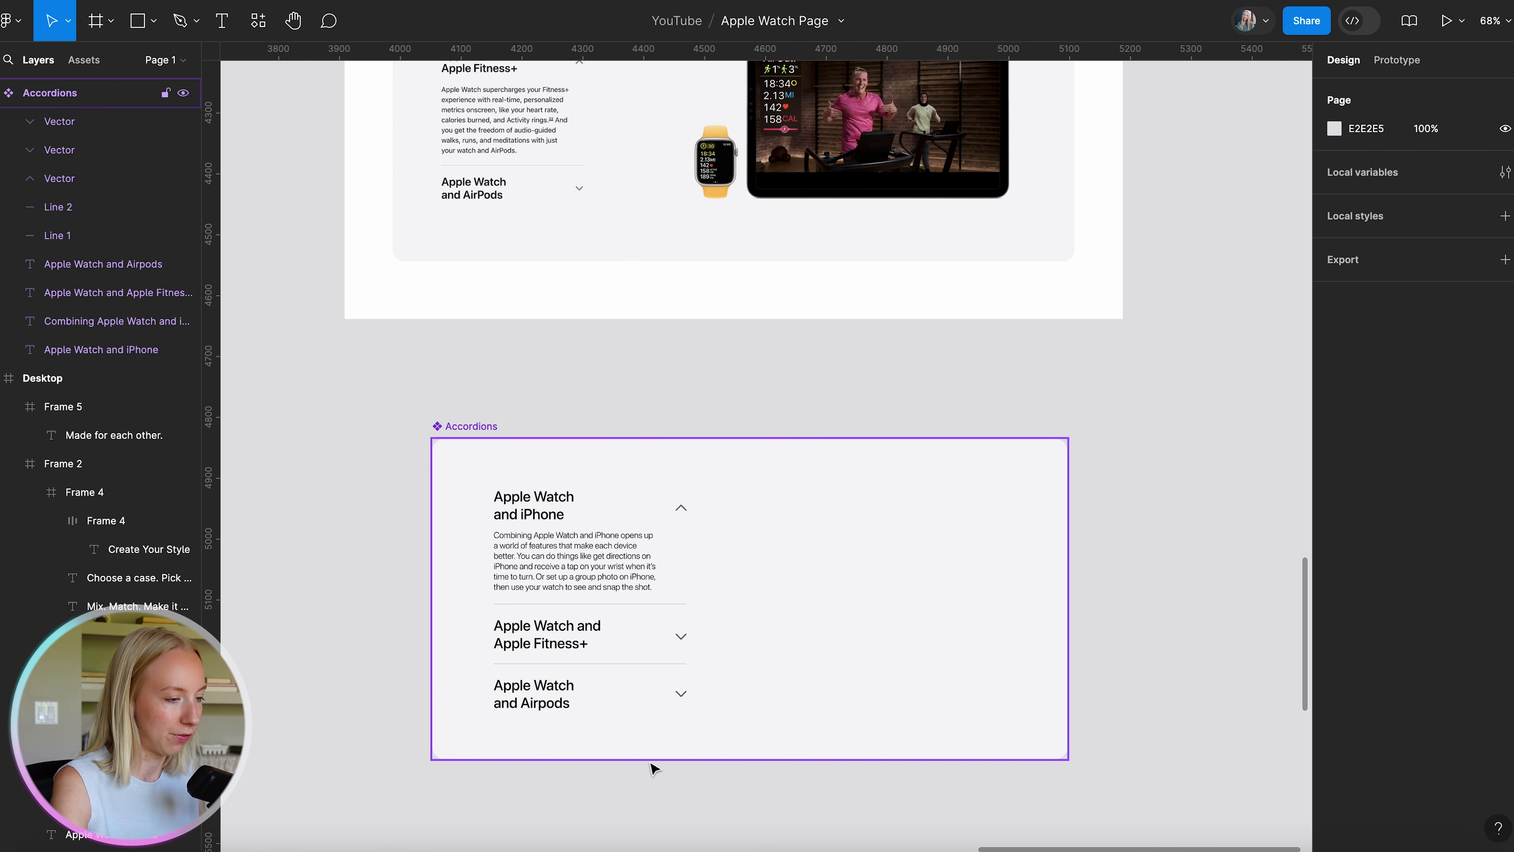
Insert image 3.1 from the Apple Watch Site folder into the empty area beside the text in the Accordions component.
{"action": "scroll", "coordinate": [743, 742], "scroll_direction": "down", "scroll_amount": 3}
{"action": "scroll", "coordinate": [743, 741], "scroll_direction": "left", "scroll_amount": 3}
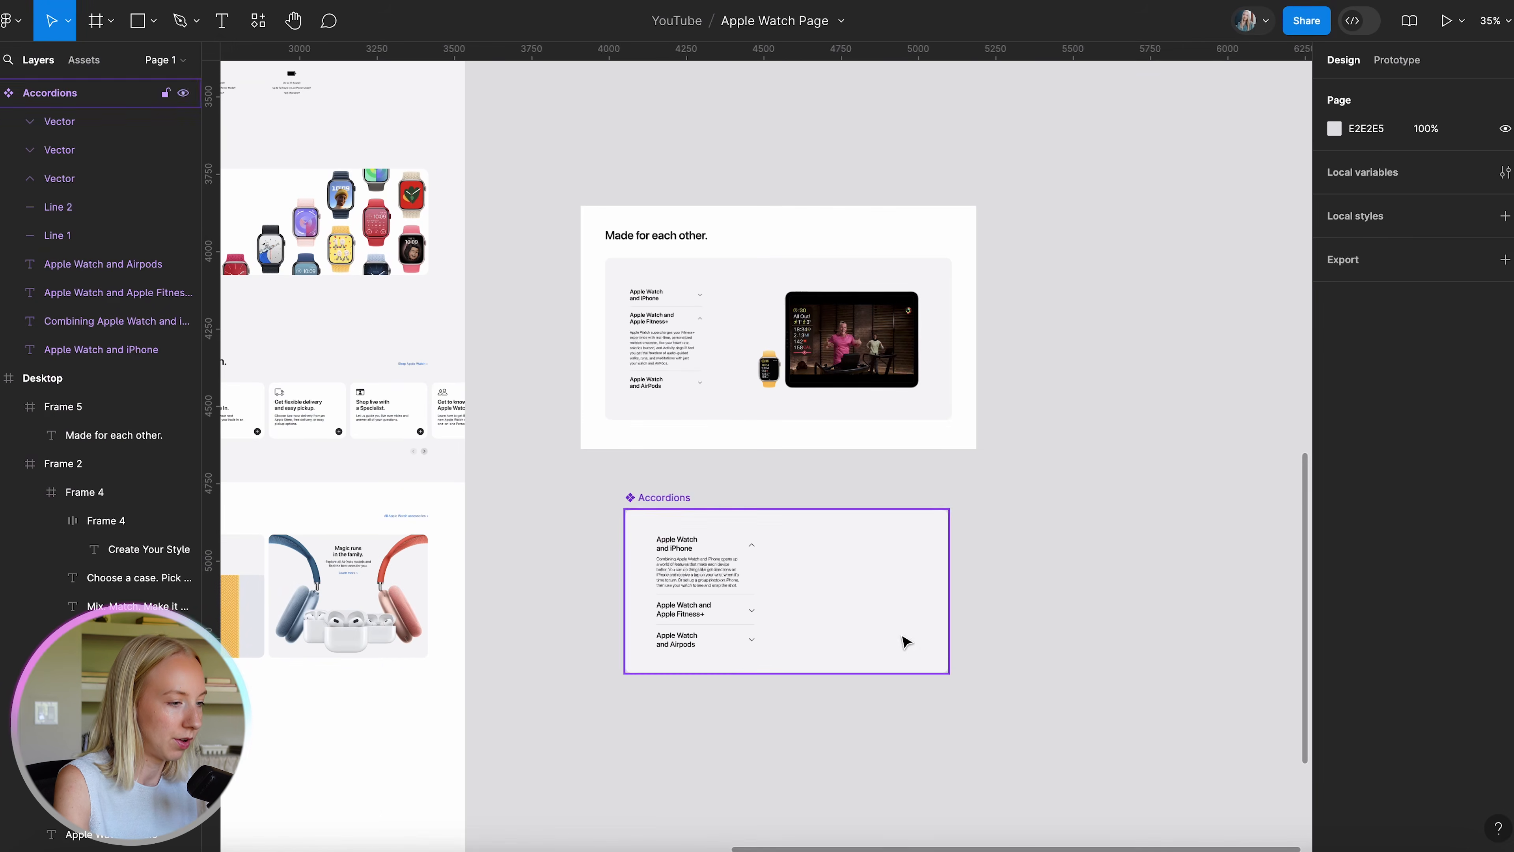
{"action": "scroll", "coordinate": [799, 749], "scroll_direction": "up", "scroll_amount": 5}
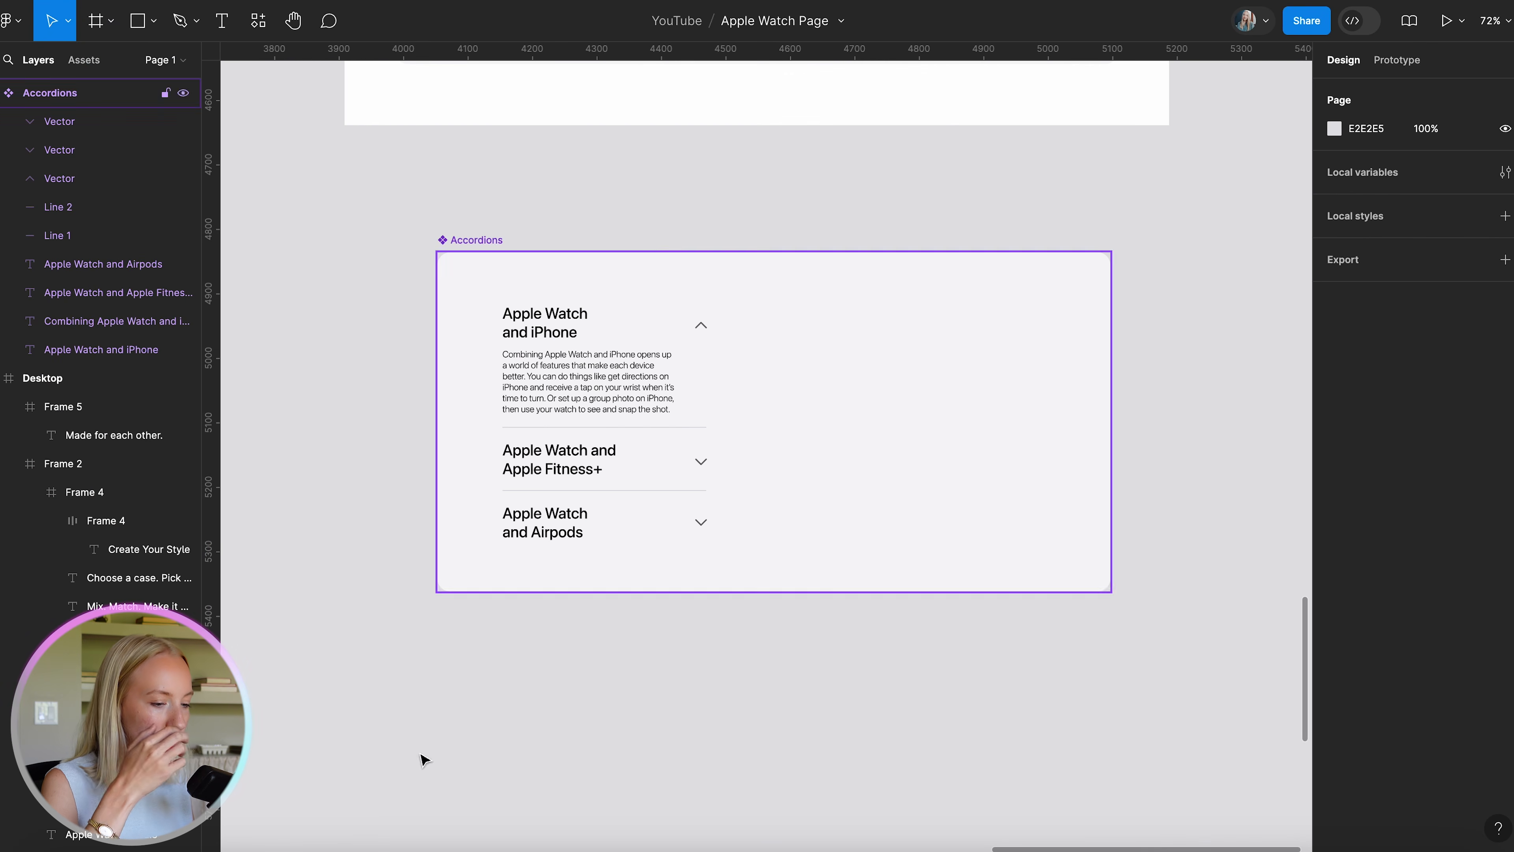
{"action": "left_click", "coordinate": [61, 847]}
{"action": "left_click_drag", "start_coordinate": [931, 625], "coordinate": [633, 262]}
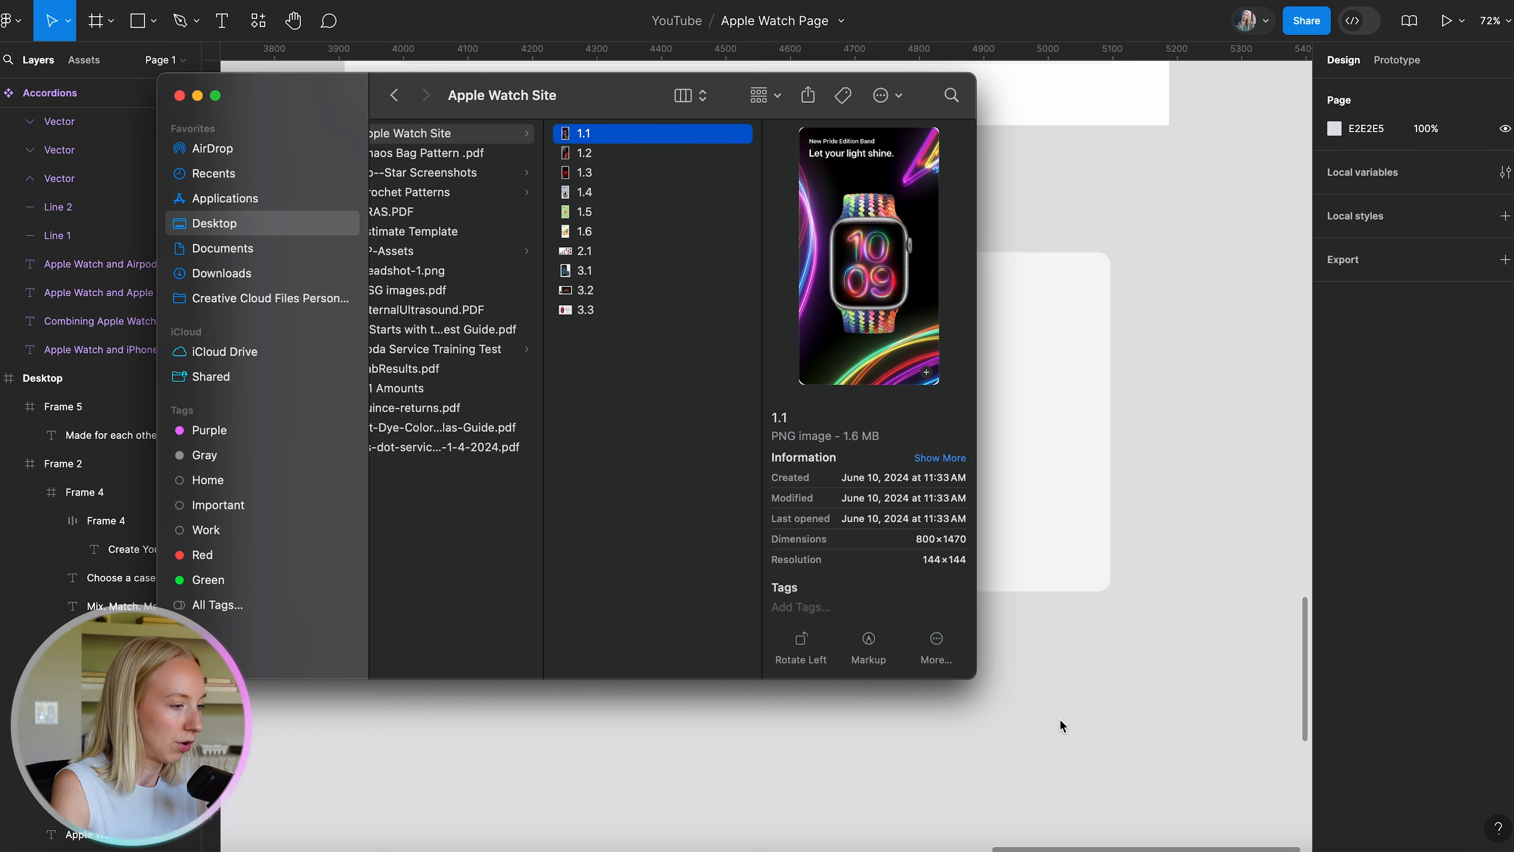
{"action": "left_click", "coordinate": [1128, 666]}
{"action": "left_click_drag", "start_coordinate": [1035, 677], "coordinate": [919, 401]}
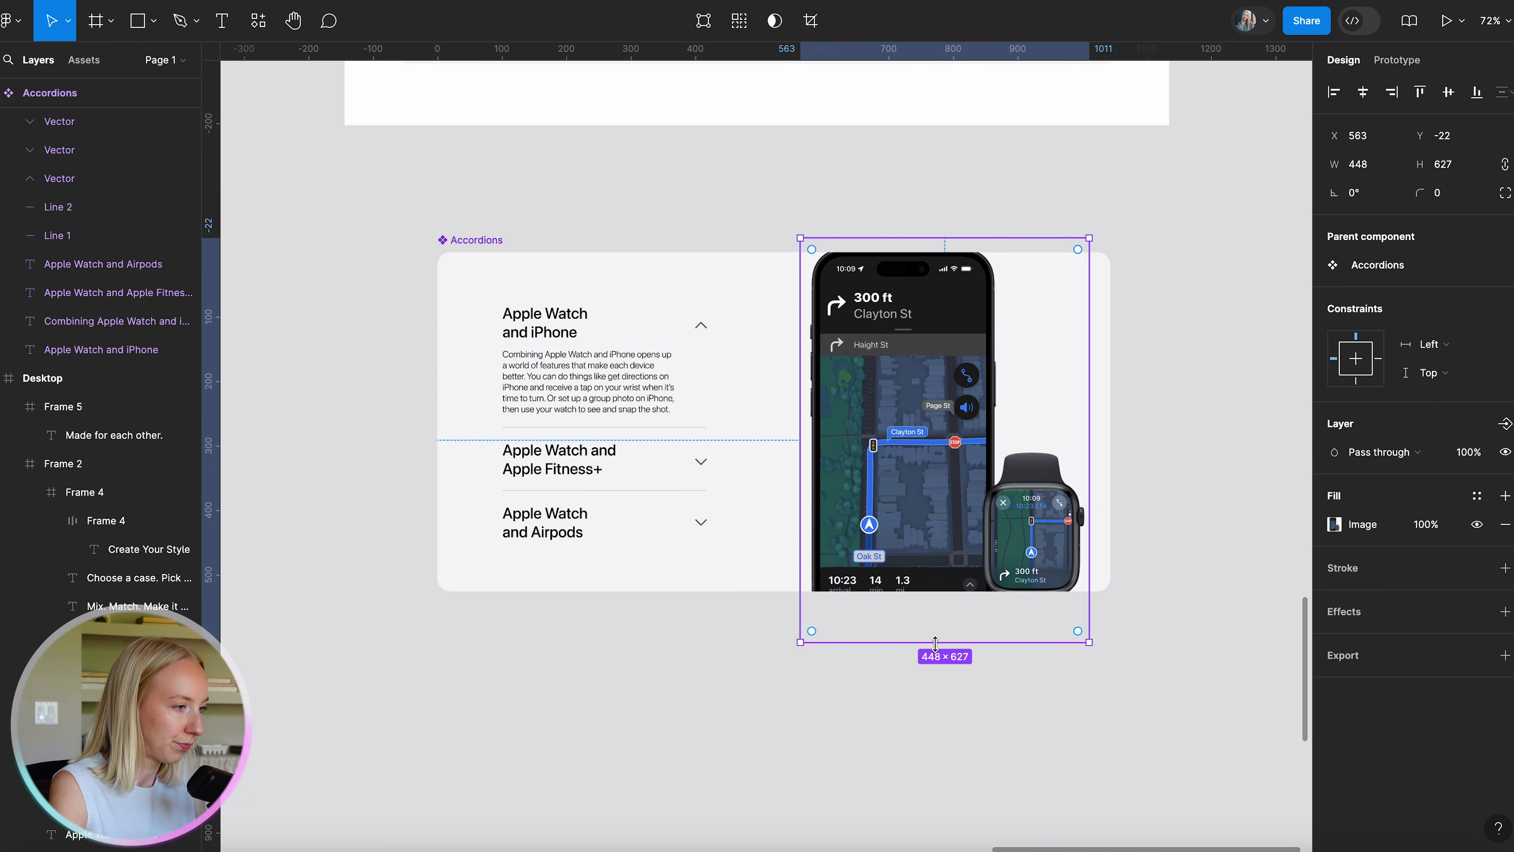
Scale the iPhone and watch image to about 271 × 381 and position it at about X 616, Y 72.
{"action": "left_click_drag", "start_coordinate": [935, 644], "coordinate": [936, 456]}
{"action": "left_click_drag", "start_coordinate": [945, 372], "coordinate": [1014, 432]}
{"action": "left_click_drag", "start_coordinate": [898, 421], "coordinate": [898, 435]}
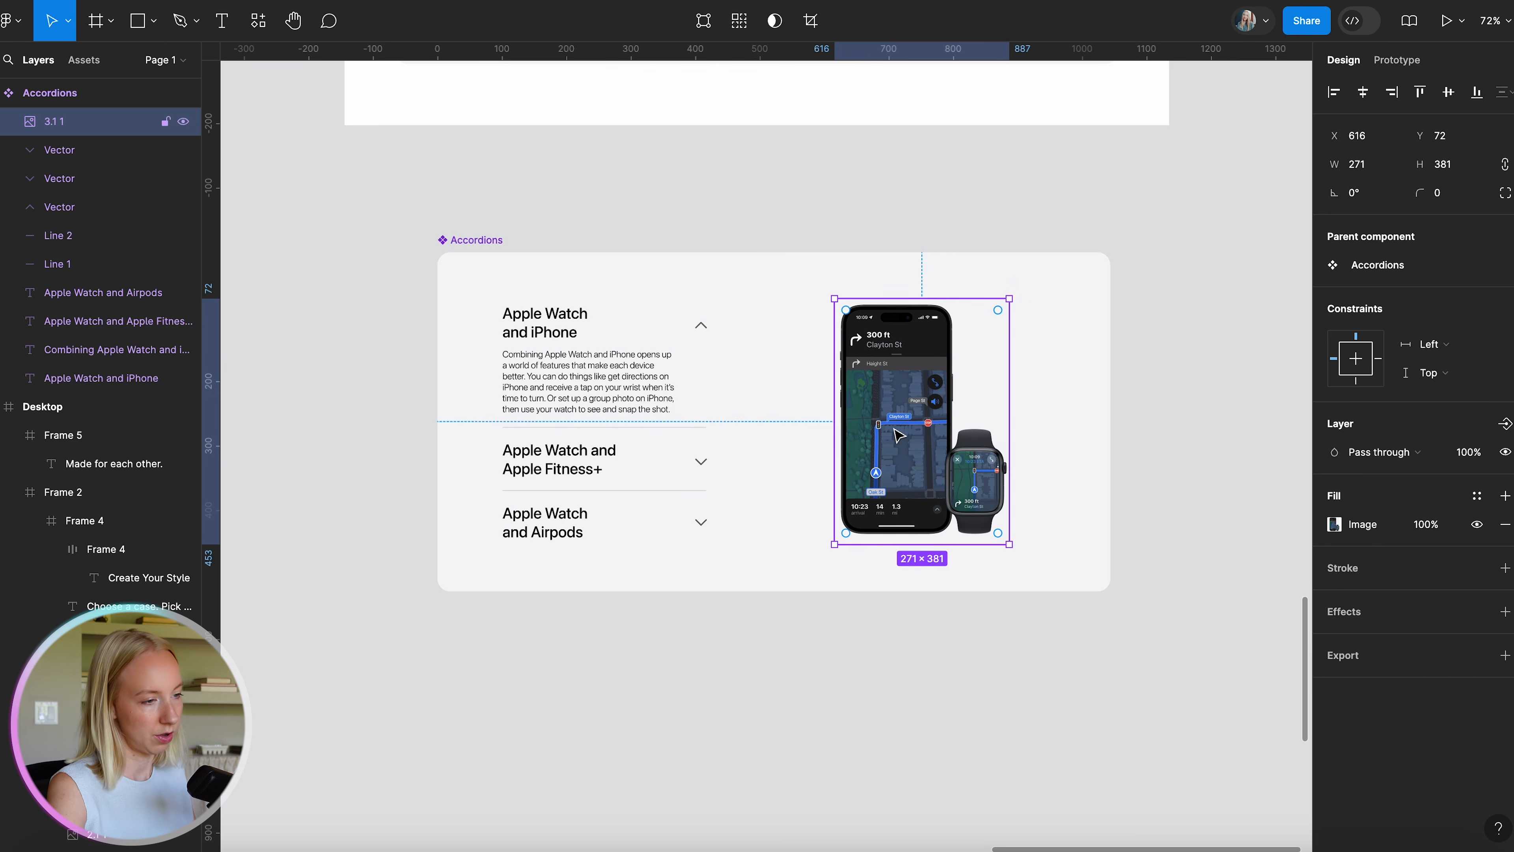
{"action": "left_click", "coordinate": [762, 626]}
Add a variant property to the Accordions component and create a second variant below the first.
{"action": "scroll", "coordinate": [762, 626], "scroll_direction": "down", "scroll_amount": 5}
{"action": "scroll", "coordinate": [767, 608], "scroll_direction": "up", "scroll_amount": 3}
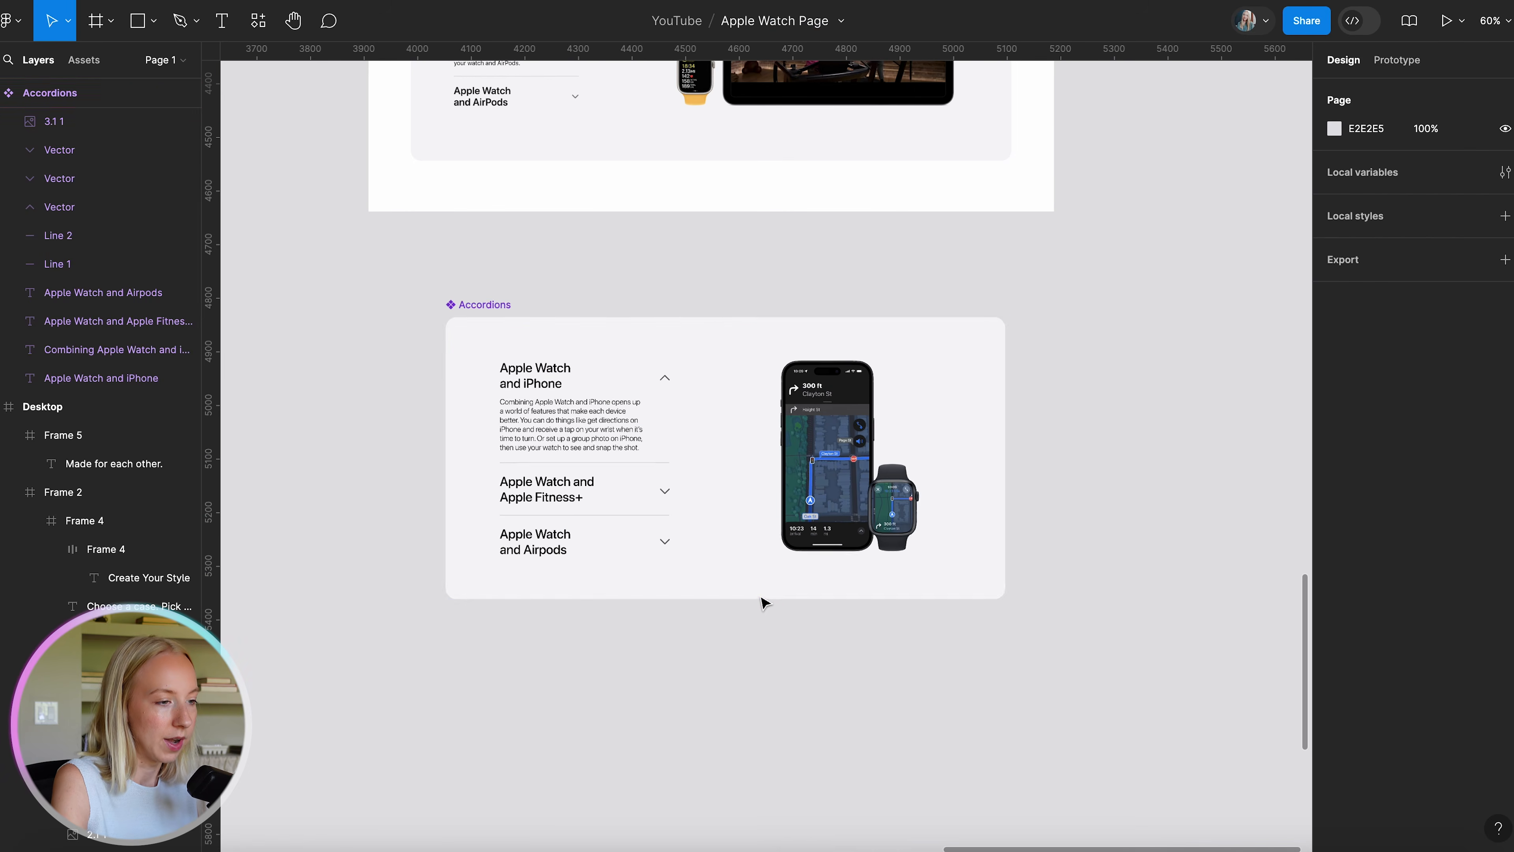
{"action": "left_click", "coordinate": [500, 305]}
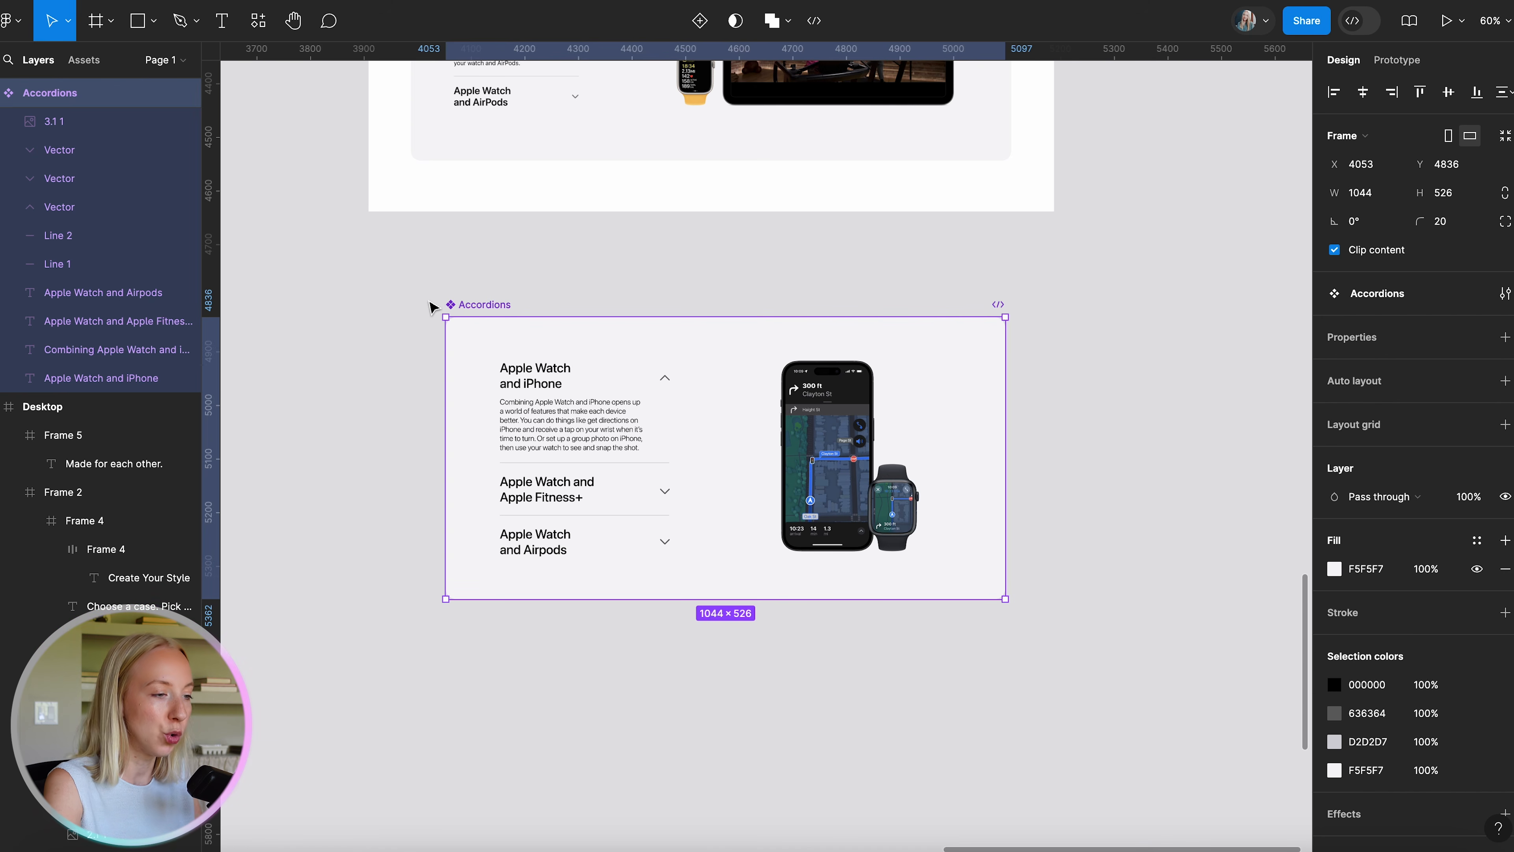
{"action": "left_click", "coordinate": [1505, 337]}
{"action": "left_click", "coordinate": [1412, 397]}
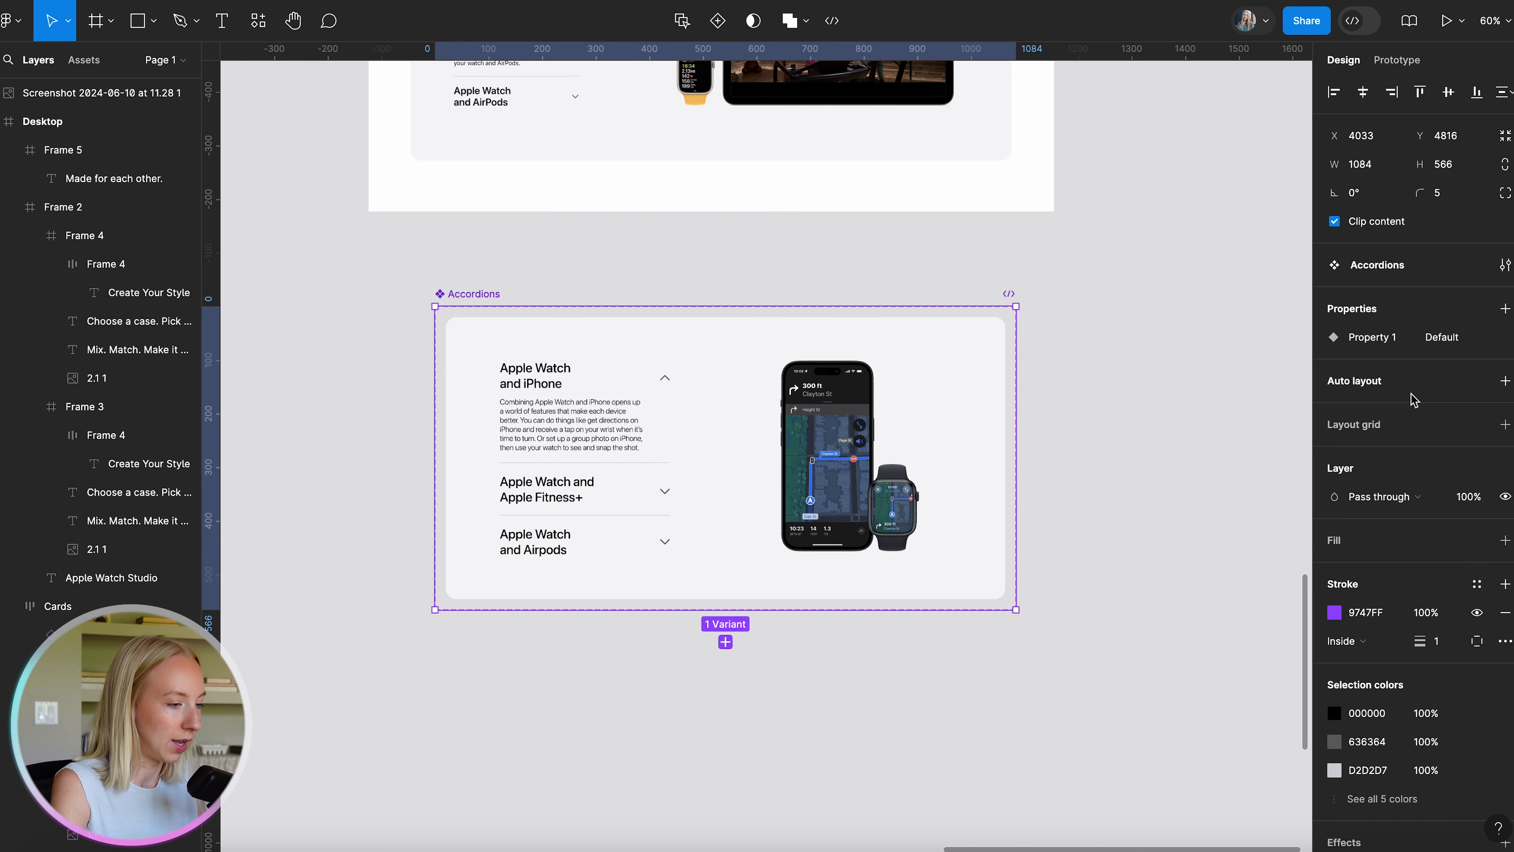
{"action": "left_click", "coordinate": [724, 642]}
{"action": "scroll", "coordinate": [986, 699], "scroll_direction": "down", "scroll_amount": 2}
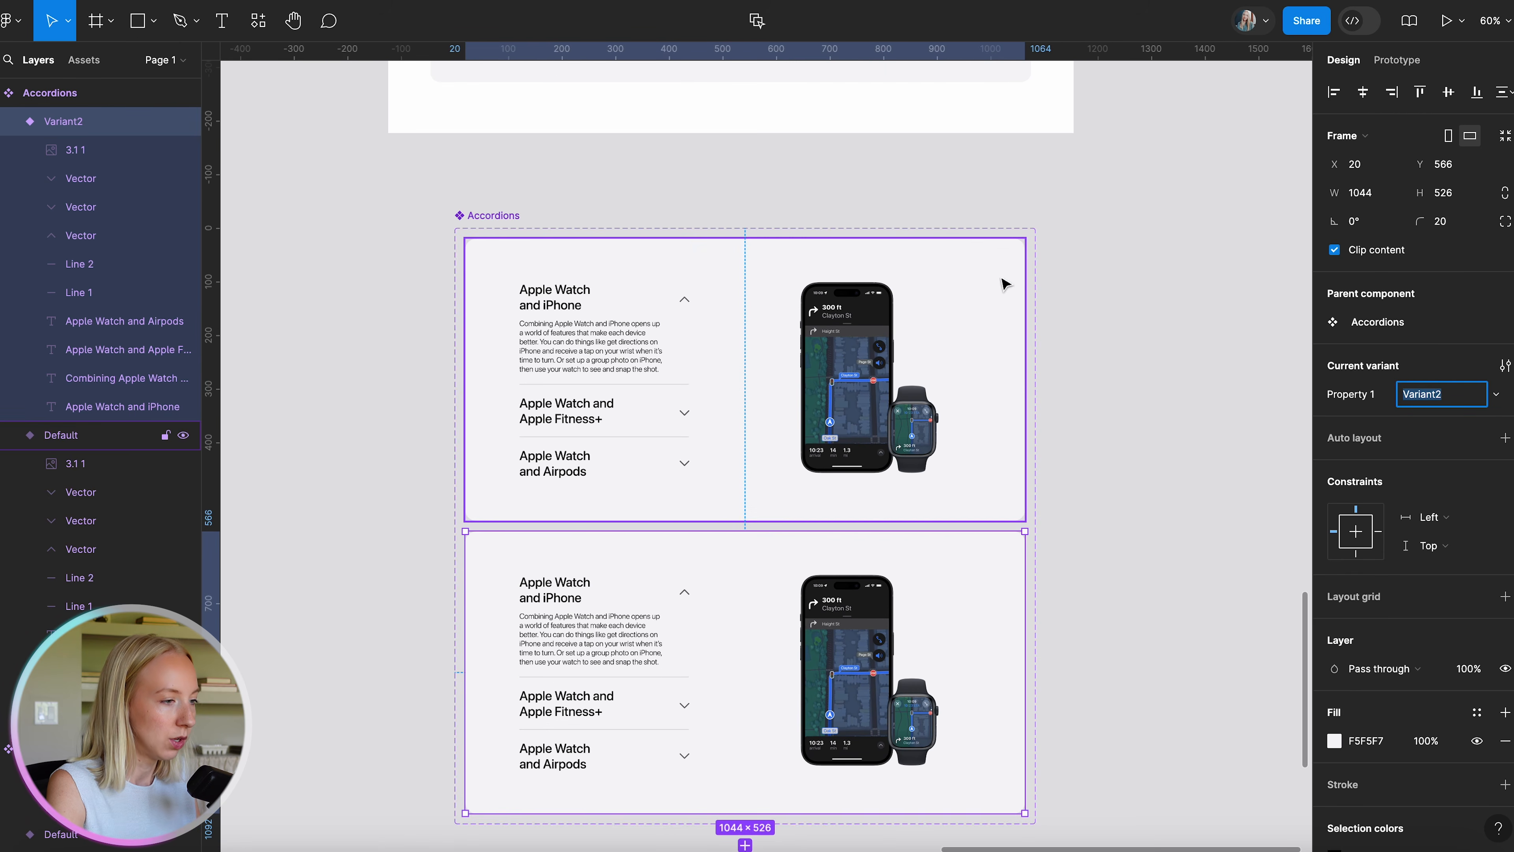
Rename the variant property as Section, with value 1 for the upper variant and 2 for the lower one.
{"action": "left_click", "coordinate": [704, 262]}
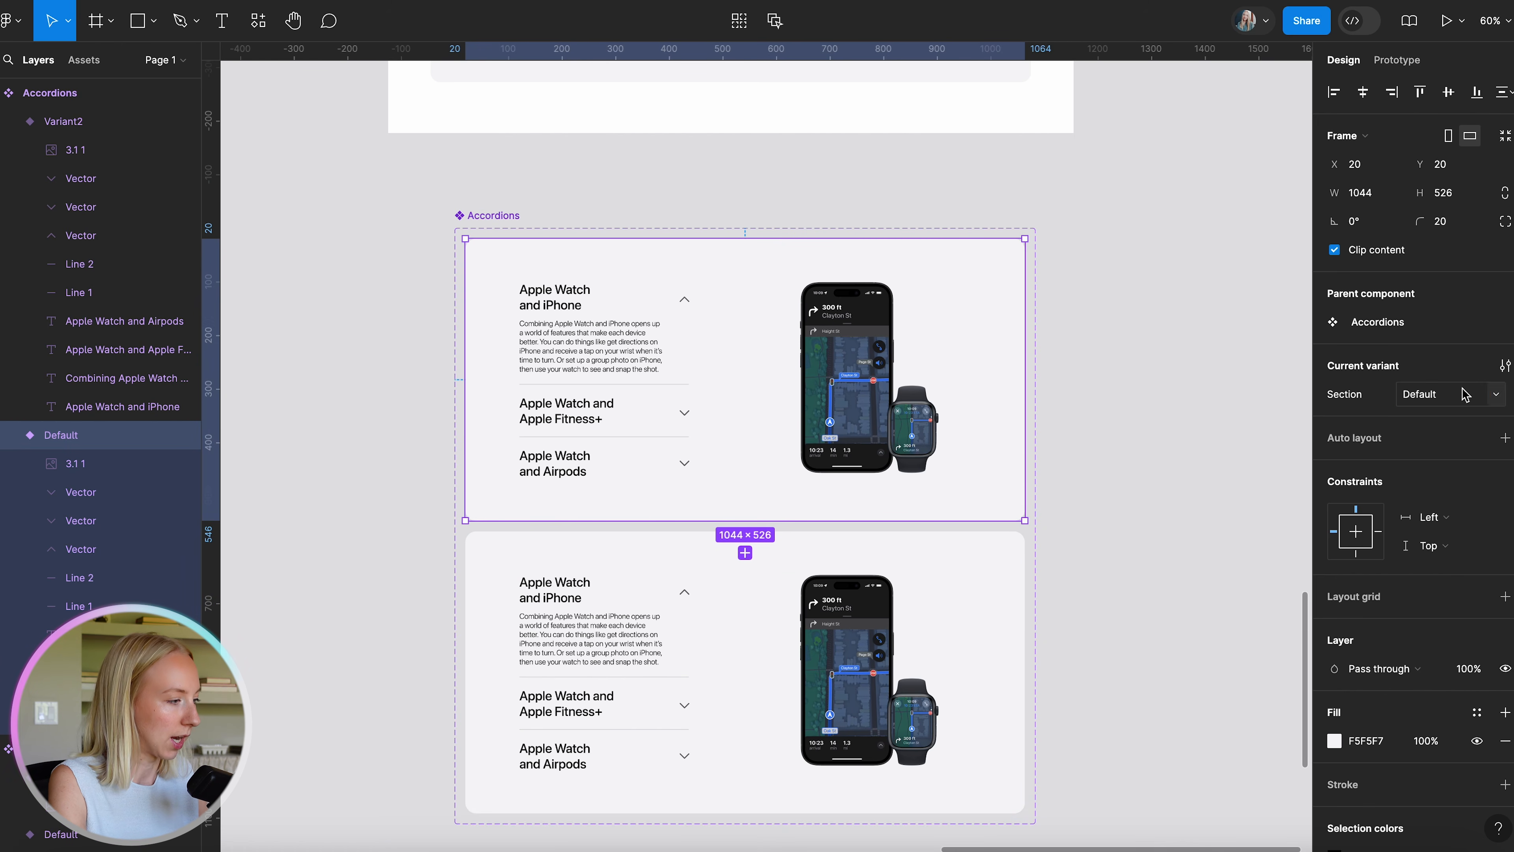
{"action": "left_click", "coordinate": [757, 686]}
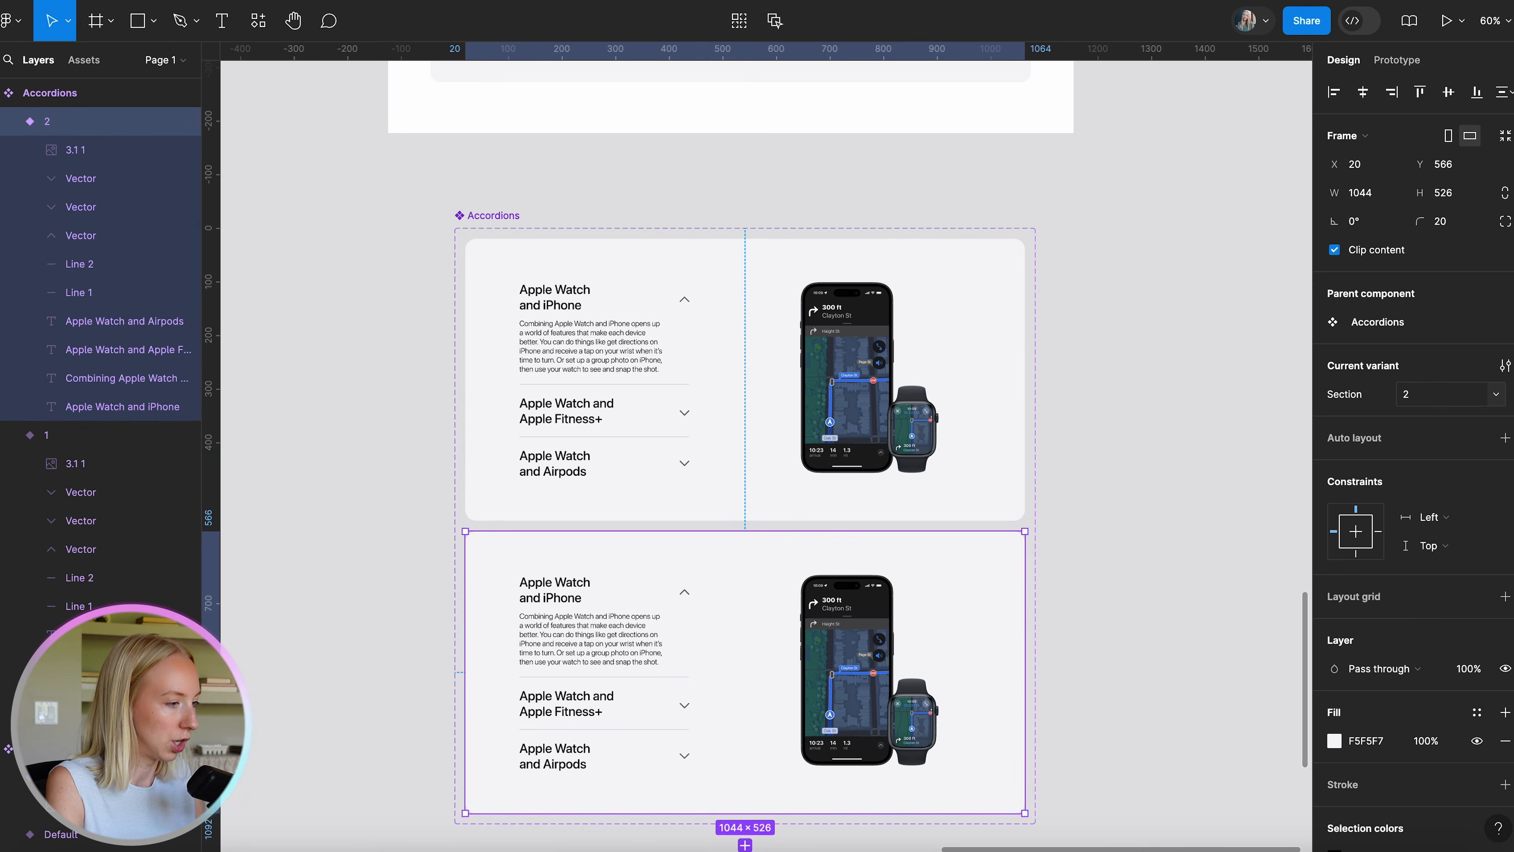
{"action": "left_click", "coordinate": [1199, 530]}
In variant 2, move the description paragraph down below the "Apple Watch and Airpods" title.
{"action": "scroll", "coordinate": [1200, 531], "scroll_direction": "down", "scroll_amount": 3}
{"action": "scroll", "coordinate": [693, 565], "scroll_direction": "up", "scroll_amount": 2}
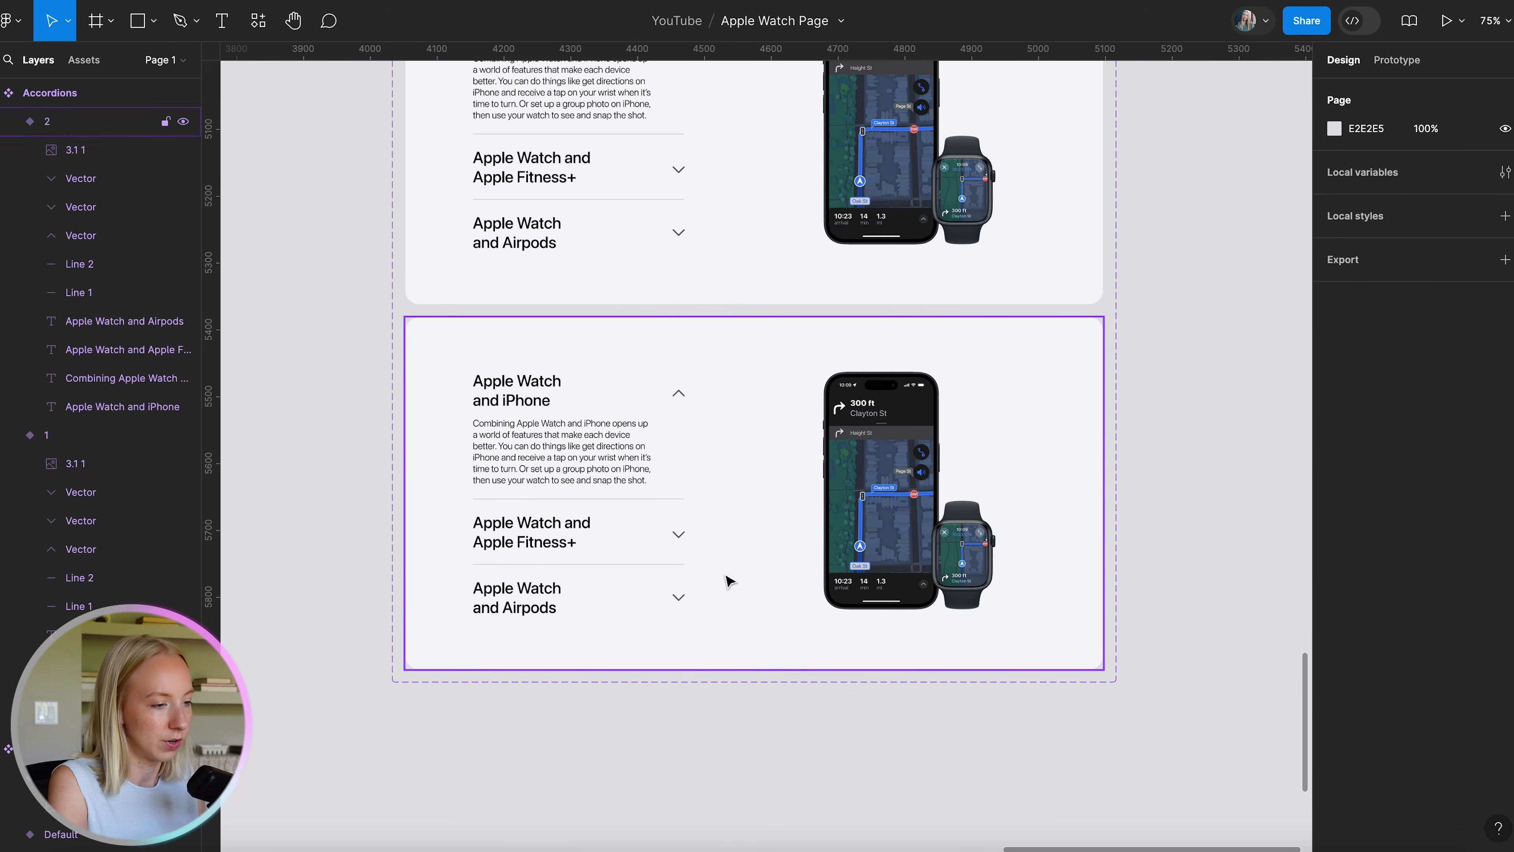
{"action": "scroll", "coordinate": [590, 581], "scroll_direction": "up", "scroll_amount": 2}
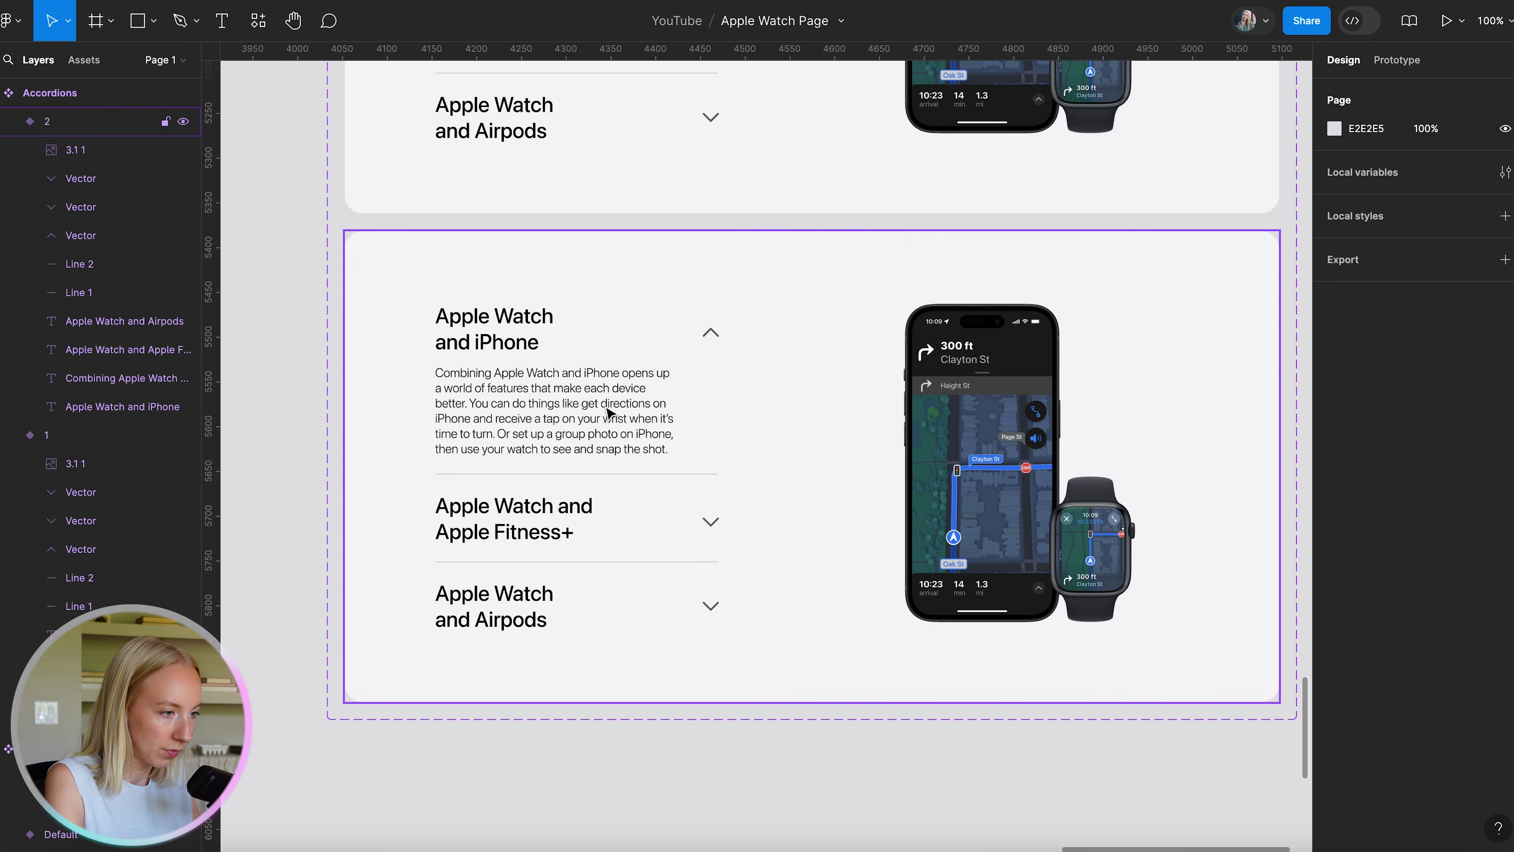
{"action": "double_click", "coordinate": [608, 411]}
{"action": "left_click_drag", "start_coordinate": [614, 399], "coordinate": [614, 690]}
Move variant 2's upper divider and "Apple Watch and Apple Fitness+" title up together, just below the iPhone title.
{"action": "left_click", "coordinate": [584, 474]}
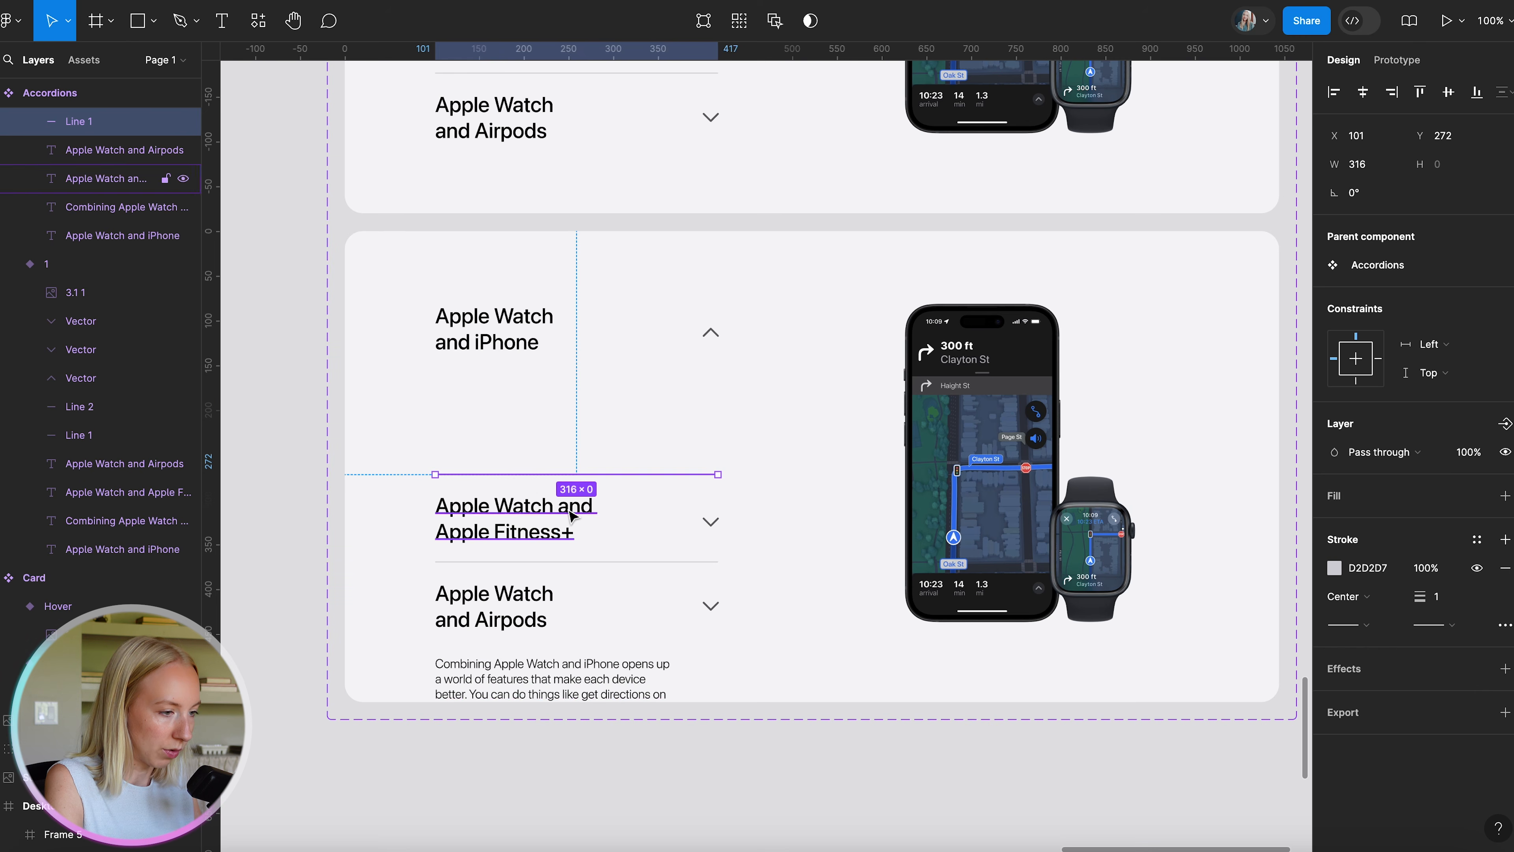
{"action": "left_click", "coordinate": [560, 514], "text": "shift"}
{"action": "left_click_drag", "start_coordinate": [552, 512], "coordinate": [574, 429]}
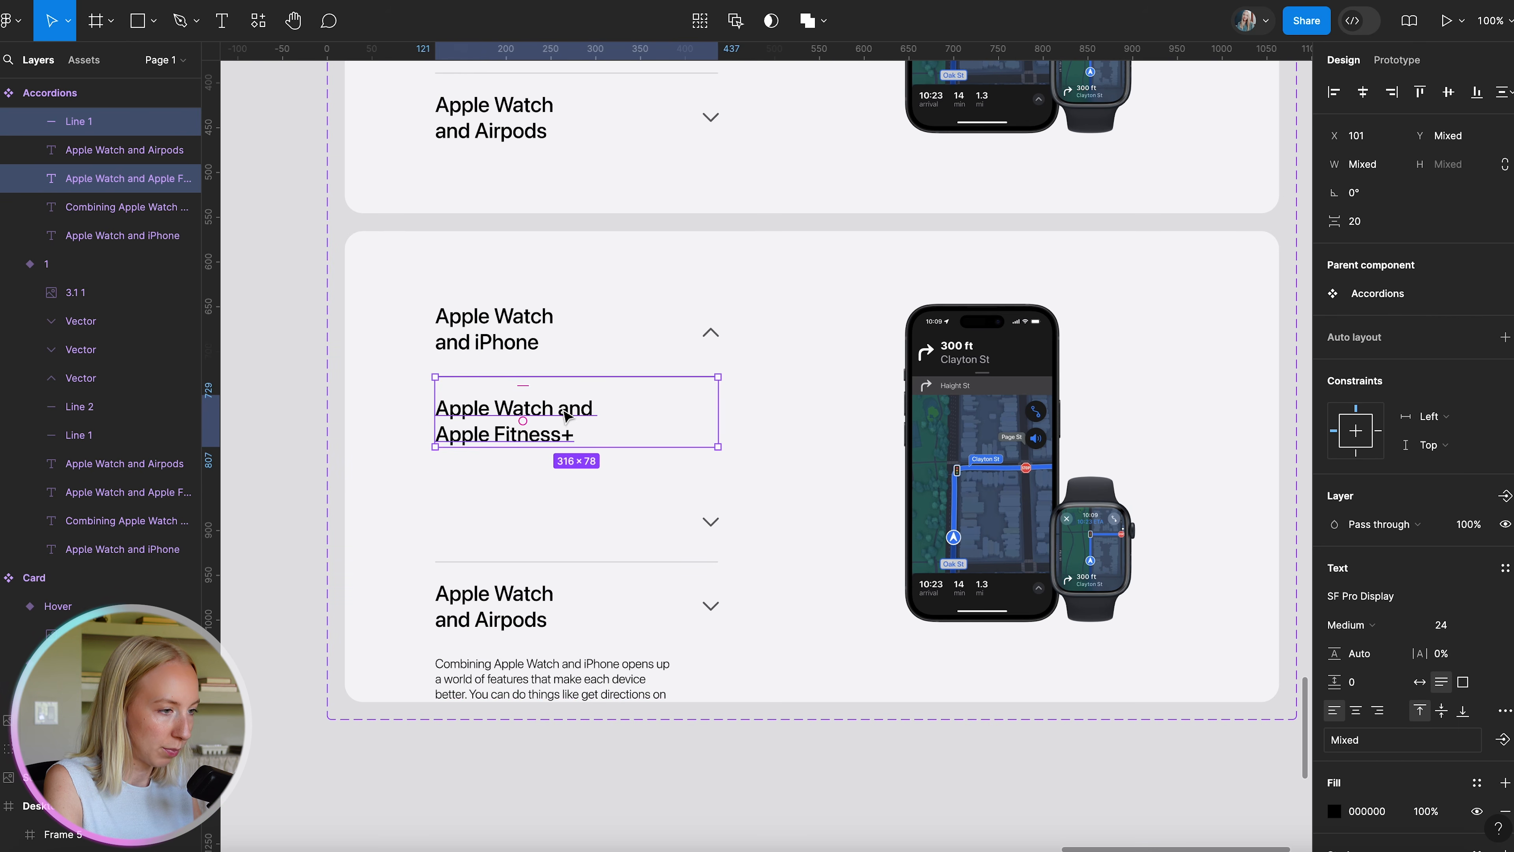
{"action": "left_click_drag", "start_coordinate": [511, 331], "coordinate": [511, 328]}
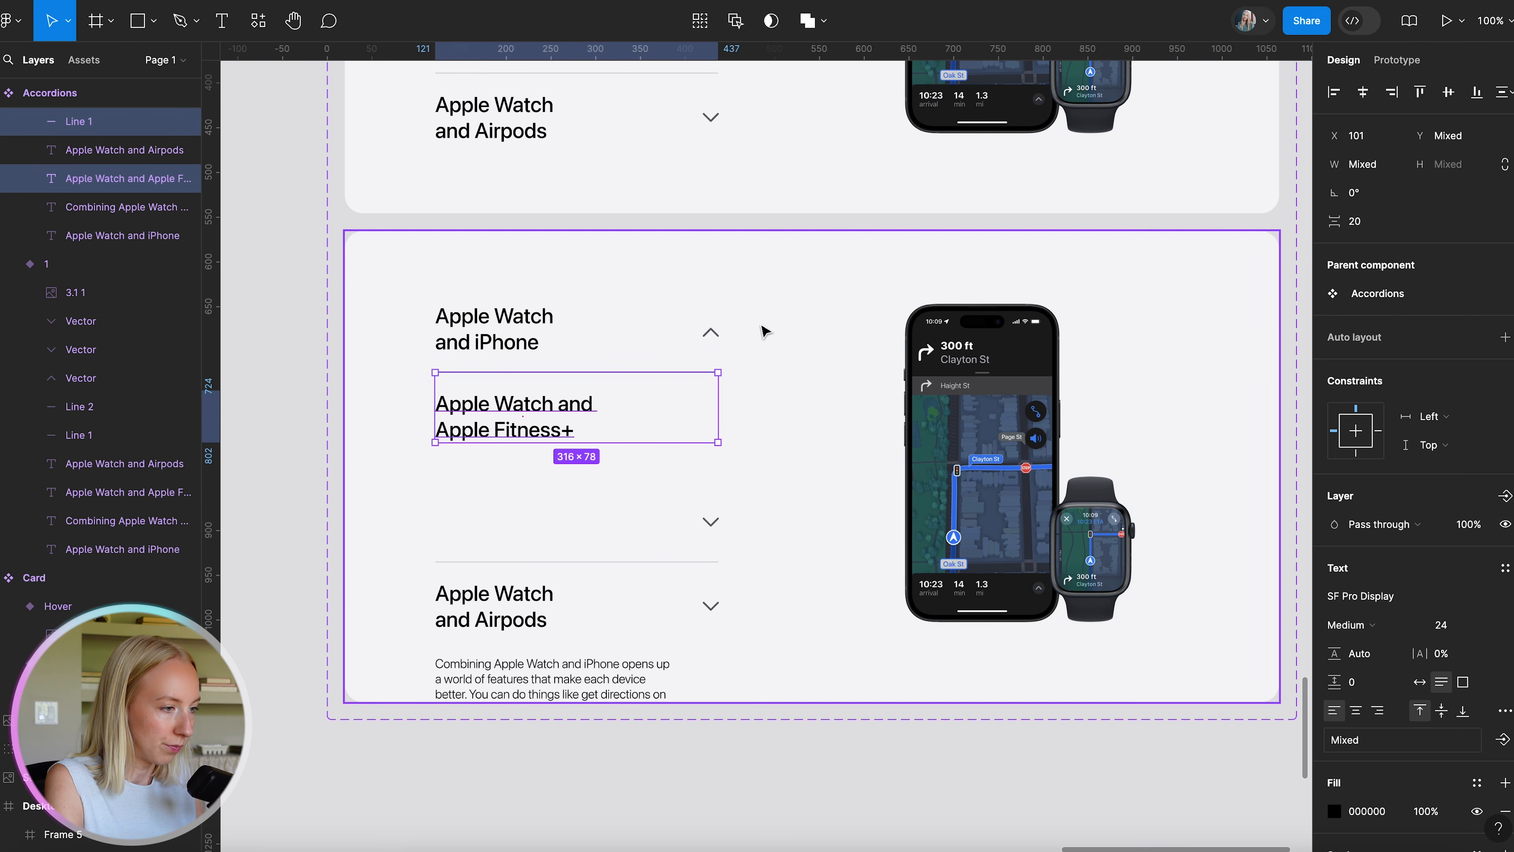
In variant 2, rotate the iPhone title's chevron to point down, and rotate the second chevron up and place it beside the Fitness+ title.
{"action": "double_click", "coordinate": [710, 333]}
{"action": "key", "text": "Escape"}
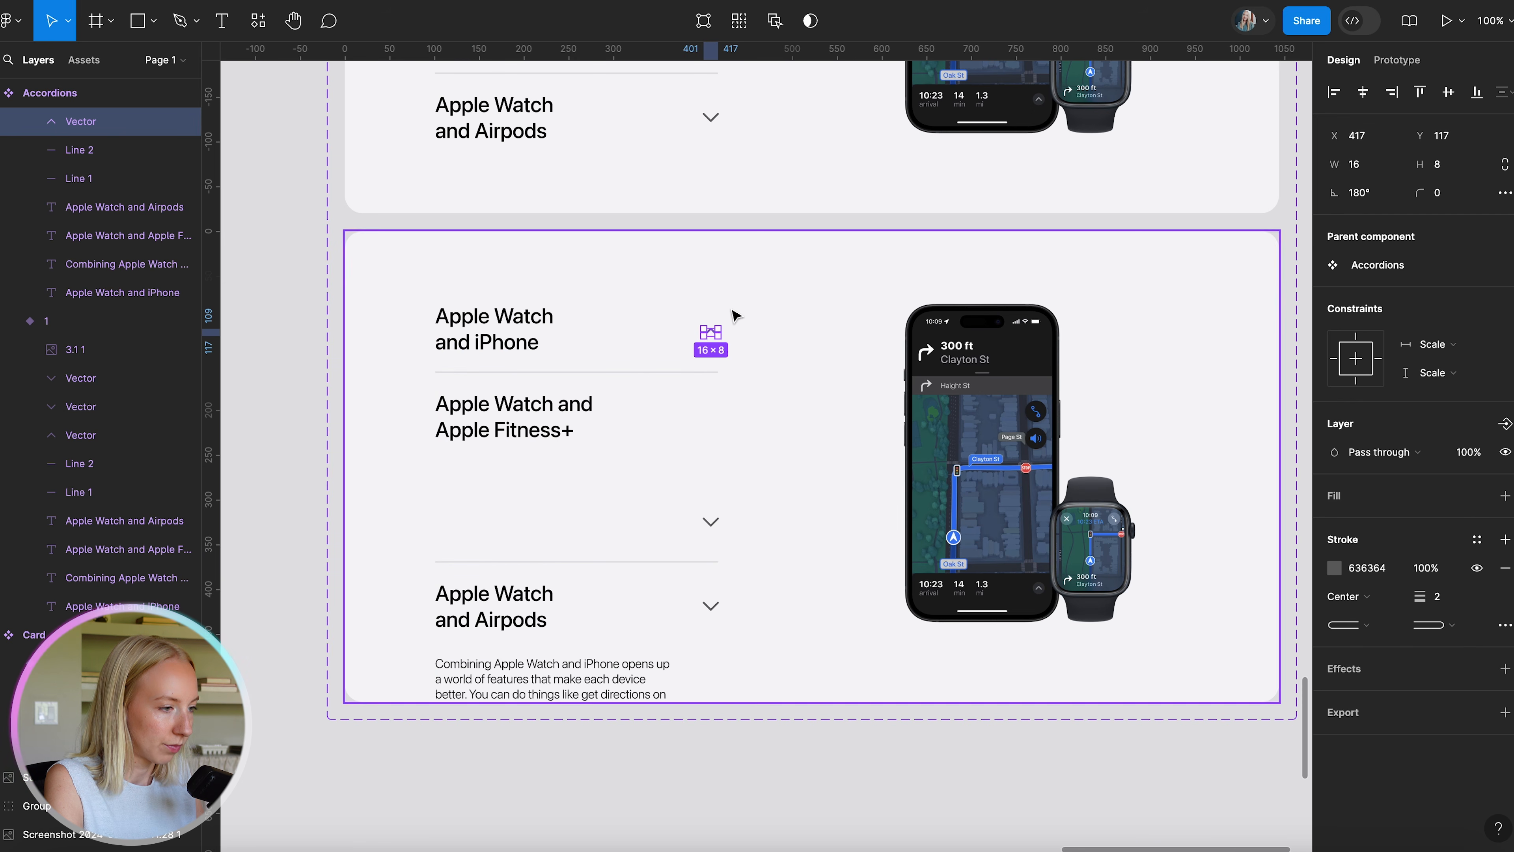
{"action": "left_click_drag", "start_coordinate": [720, 324], "coordinate": [638, 356]}
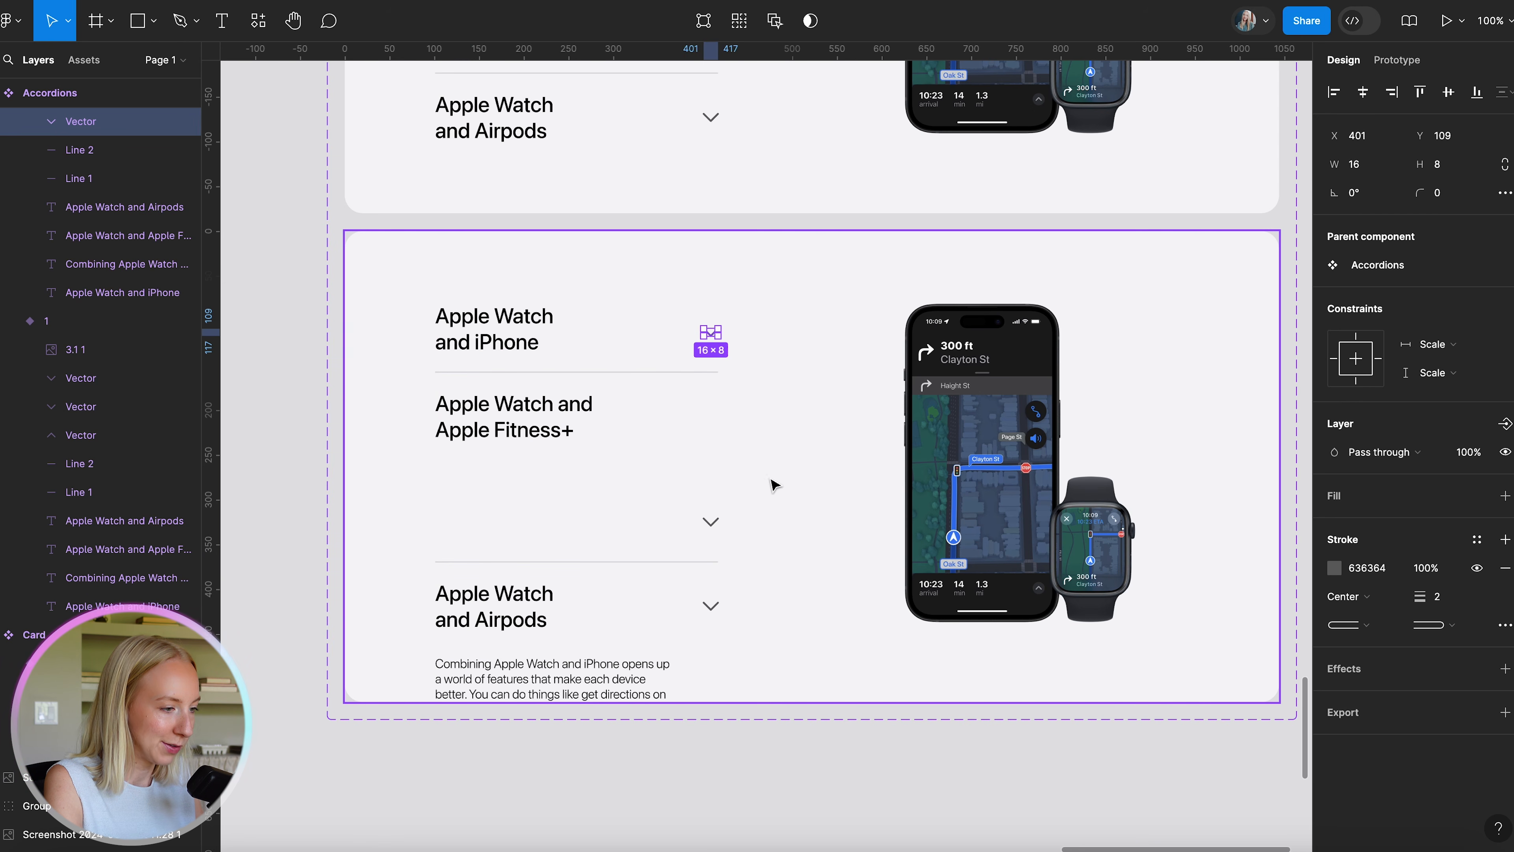
{"action": "left_click", "coordinate": [710, 523]}
{"action": "left_click_drag", "start_coordinate": [727, 508], "coordinate": [612, 558]}
{"action": "left_click", "coordinate": [712, 527]}
{"action": "left_click", "coordinate": [713, 527]}
{"action": "left_click_drag", "start_coordinate": [713, 527], "coordinate": [711, 415]}
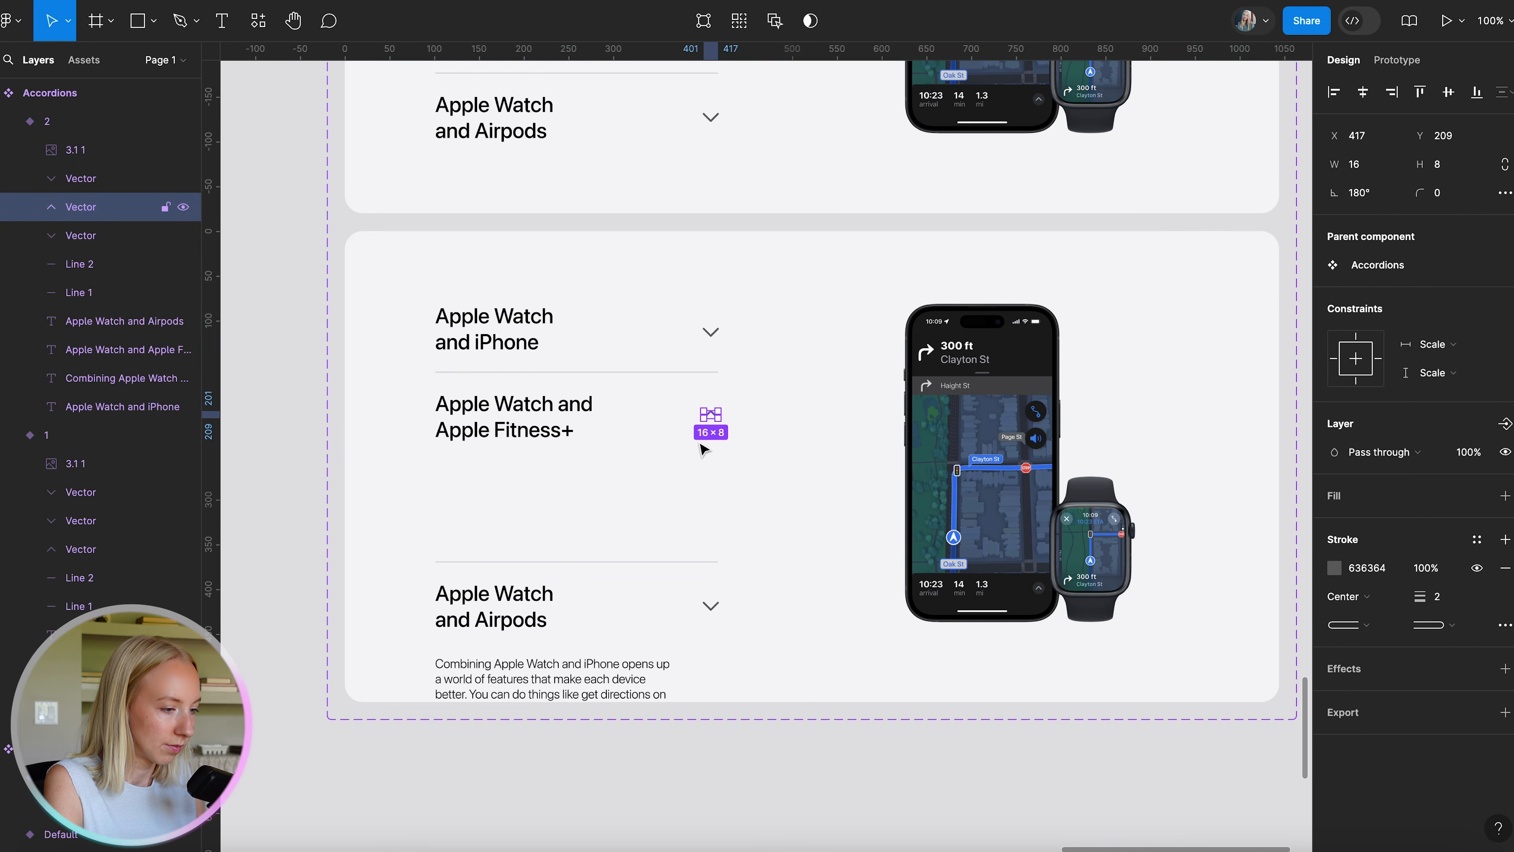
Move variant 2's paragraph under the Fitness+ title, and copy the Fitness+ description from Apple's Apple Watch page in the browser.
{"action": "left_click_drag", "start_coordinate": [569, 684], "coordinate": [568, 478]}
{"action": "key", "text": "ctrl+Up"}
{"action": "left_click", "coordinate": [342, 712]}
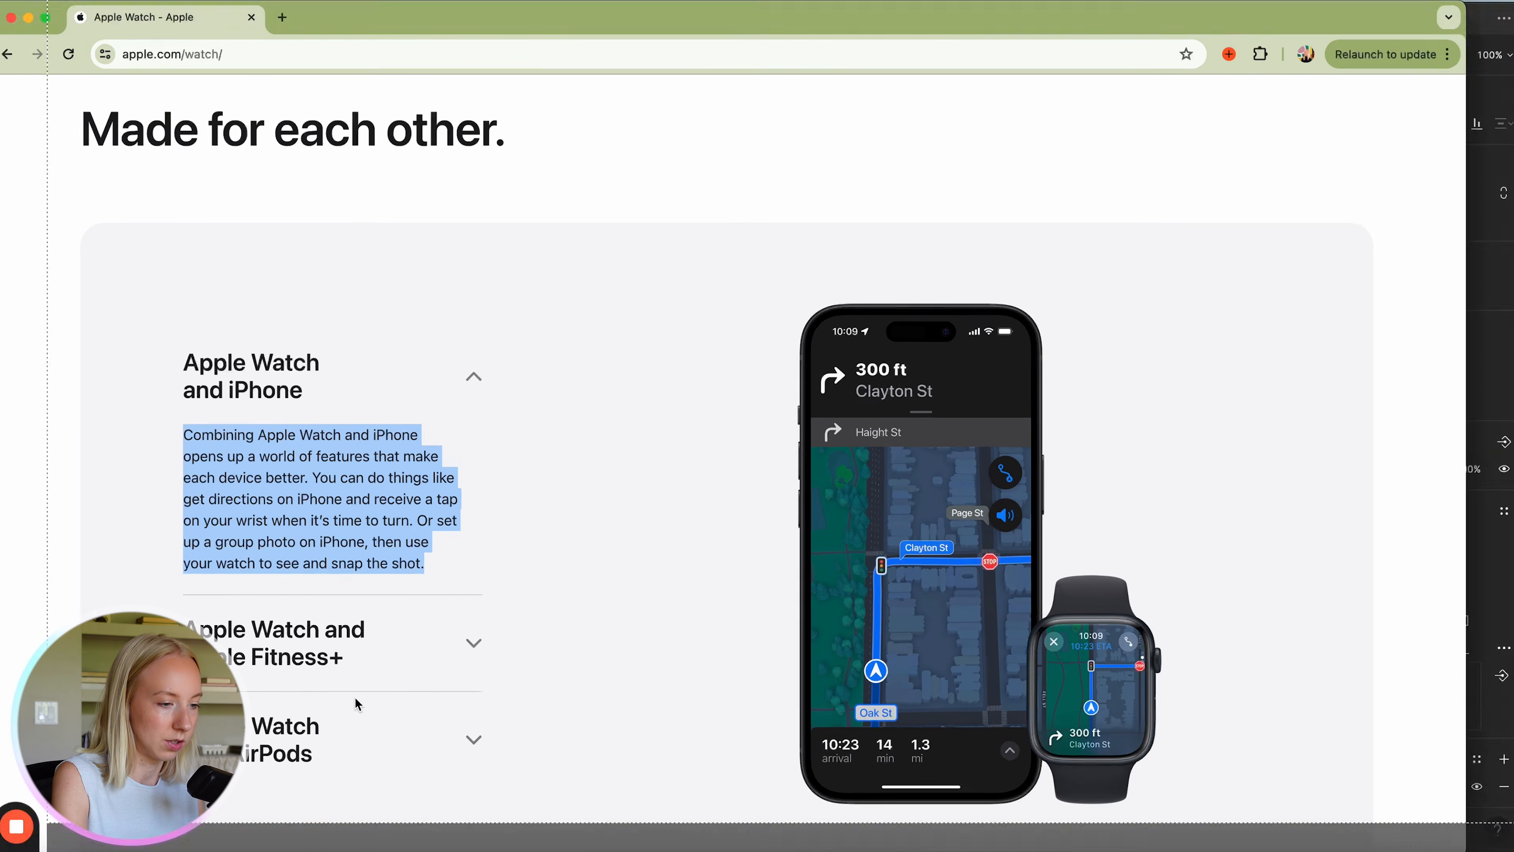
{"action": "left_click", "coordinate": [432, 660]}
{"action": "left_click_drag", "start_coordinate": [335, 676], "coordinate": [176, 563]}
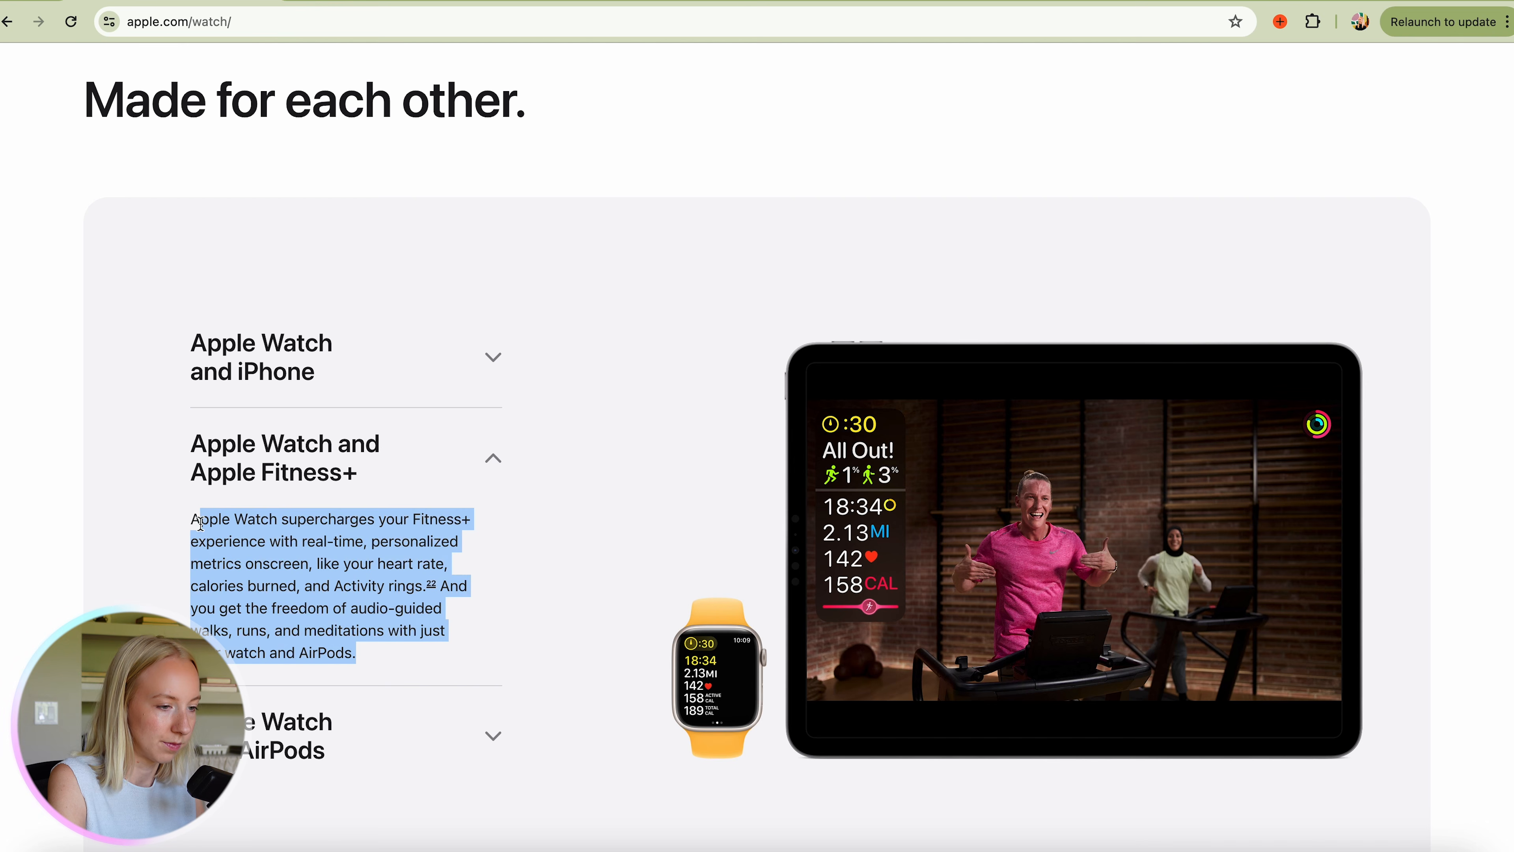
Back in Figma, replace variant 2's paragraph with the copied text beginning "Apple Watch supercharges your Fitness+ experience".
{"action": "key", "text": "ctrl+Up"}
{"action": "left_click", "coordinate": [476, 582]}
{"action": "double_click", "coordinate": [533, 500]}
{"action": "type", "text": "Apple Watch supercharges your Fitness+ experience with real-time, personalized metrics onscreen, like your heart rate, calories burned, and Activity rings.22 And you get the freedom of audio-guided walks, runs, and meditations with just your watch and AirPods."}
{"action": "left_click", "coordinate": [787, 543]}
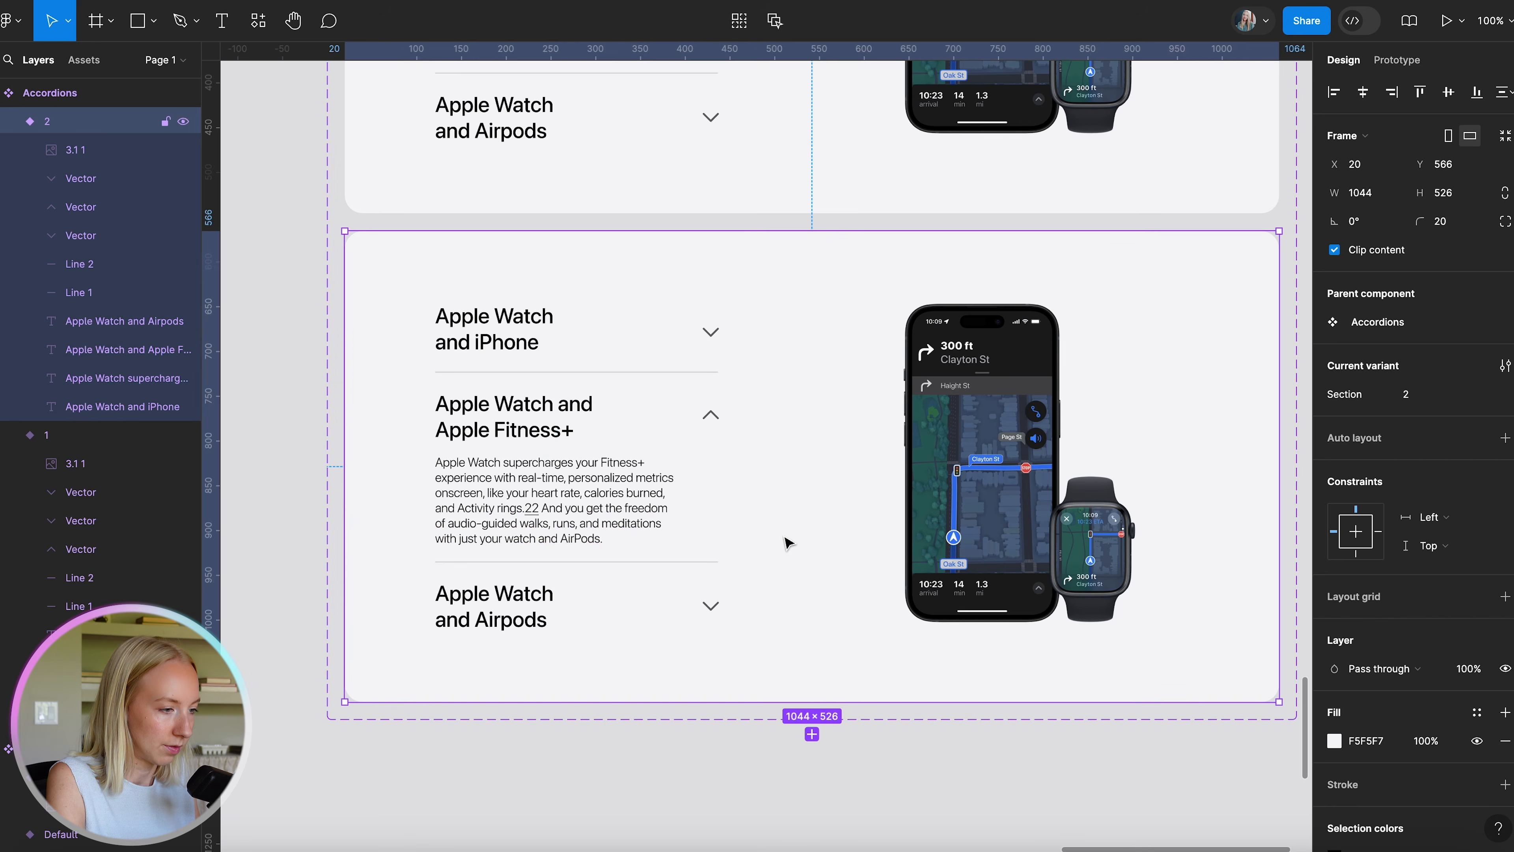
Nudge the Fitness+ paragraph up 2 px to Y 248.
{"action": "left_click", "coordinate": [676, 795]}
{"action": "double_click", "coordinate": [507, 474]}
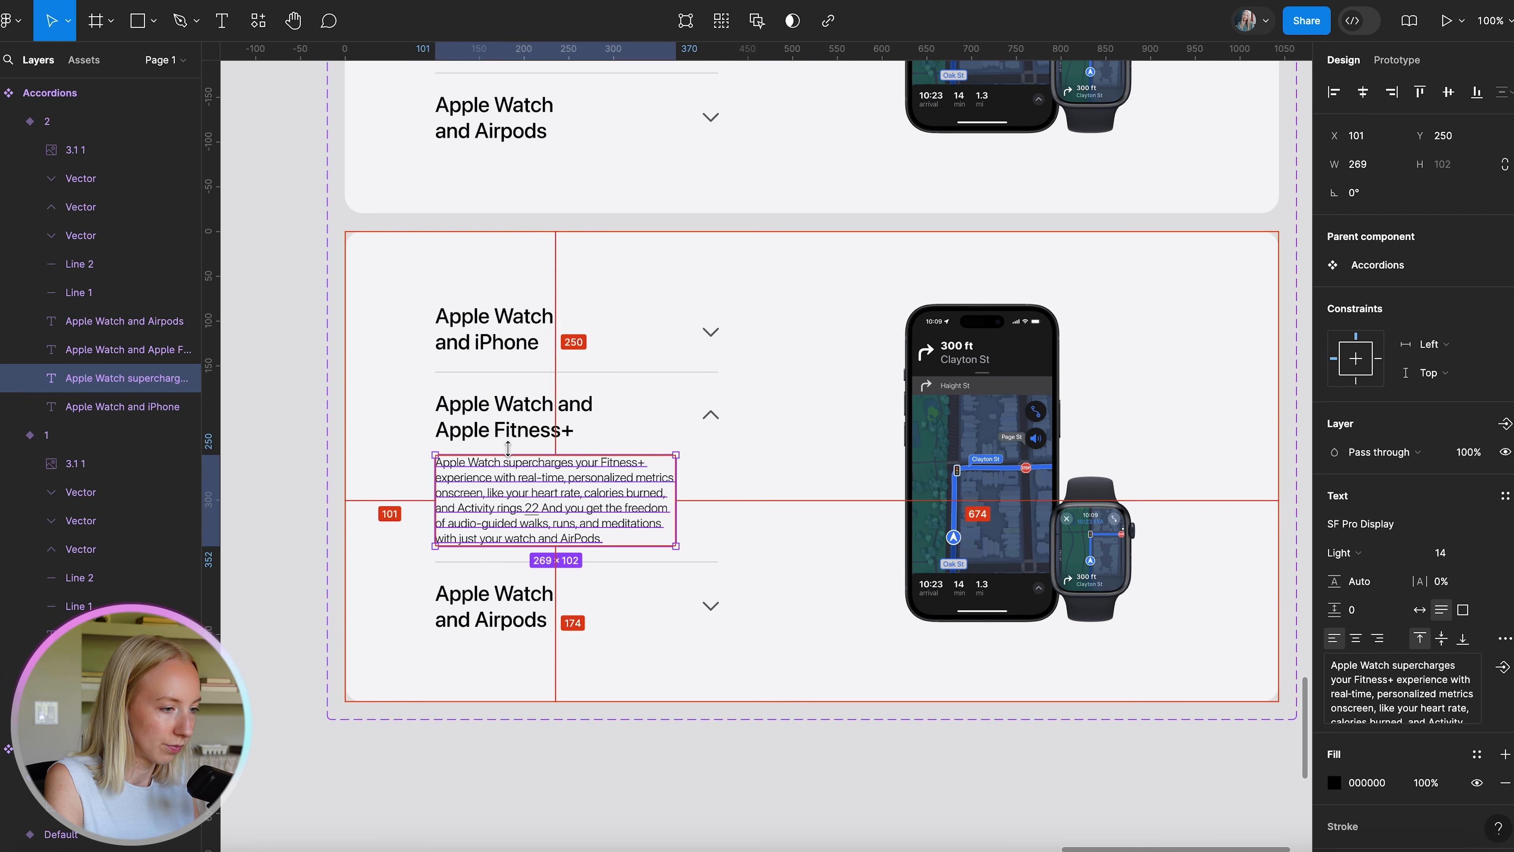
{"action": "key", "text": "Up"}
{"action": "key", "text": "Up"}
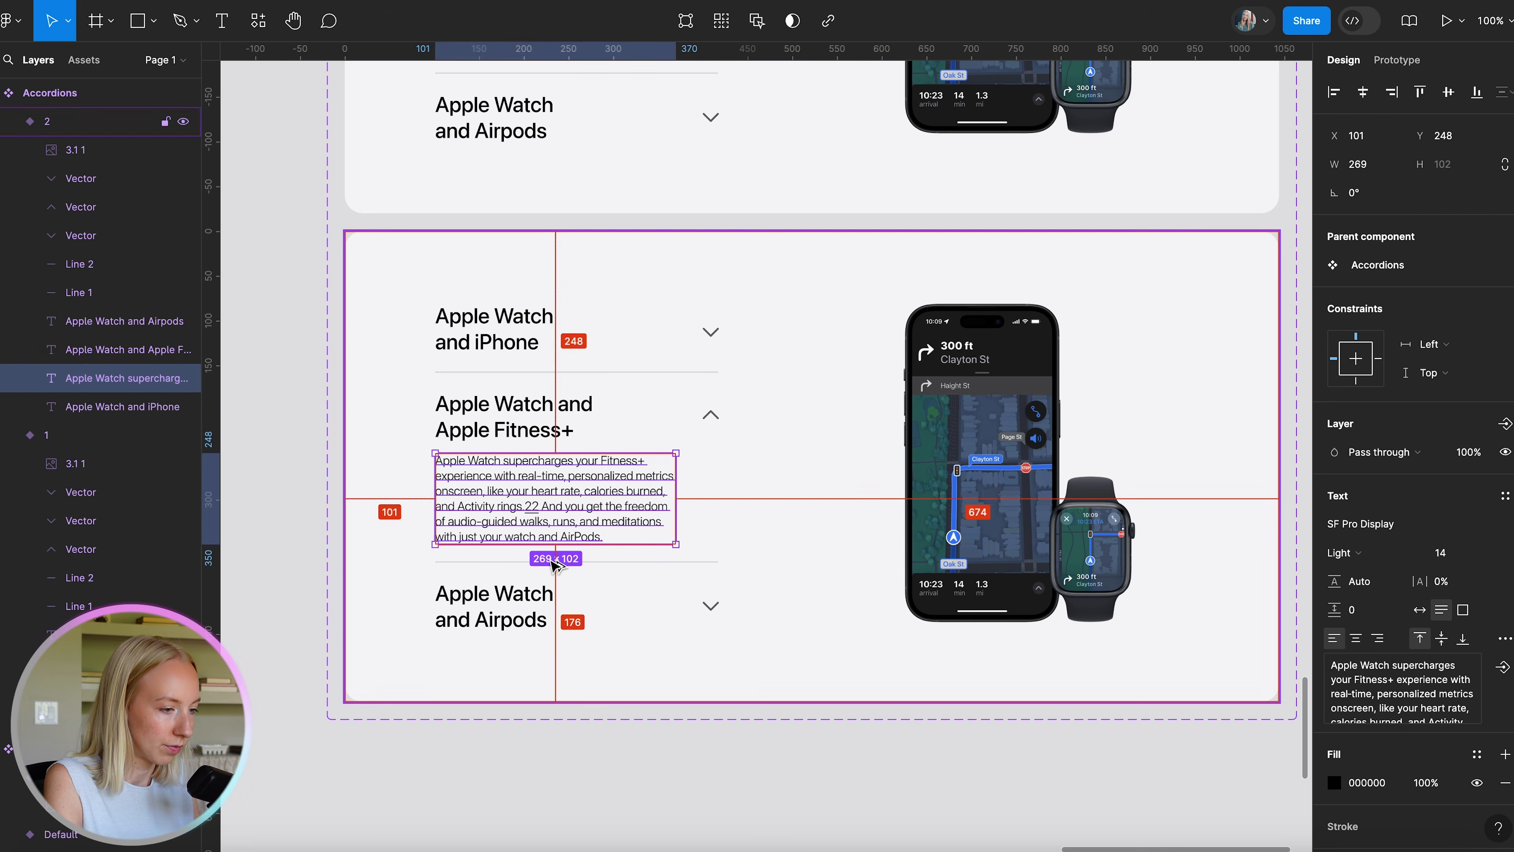
{"action": "left_click", "coordinate": [546, 775]}
Replace the iPhone image in variant 2 with image 3.2 from the Apple Watch Site folder.
{"action": "scroll", "coordinate": [546, 775], "scroll_direction": "down", "scroll_amount": 3}
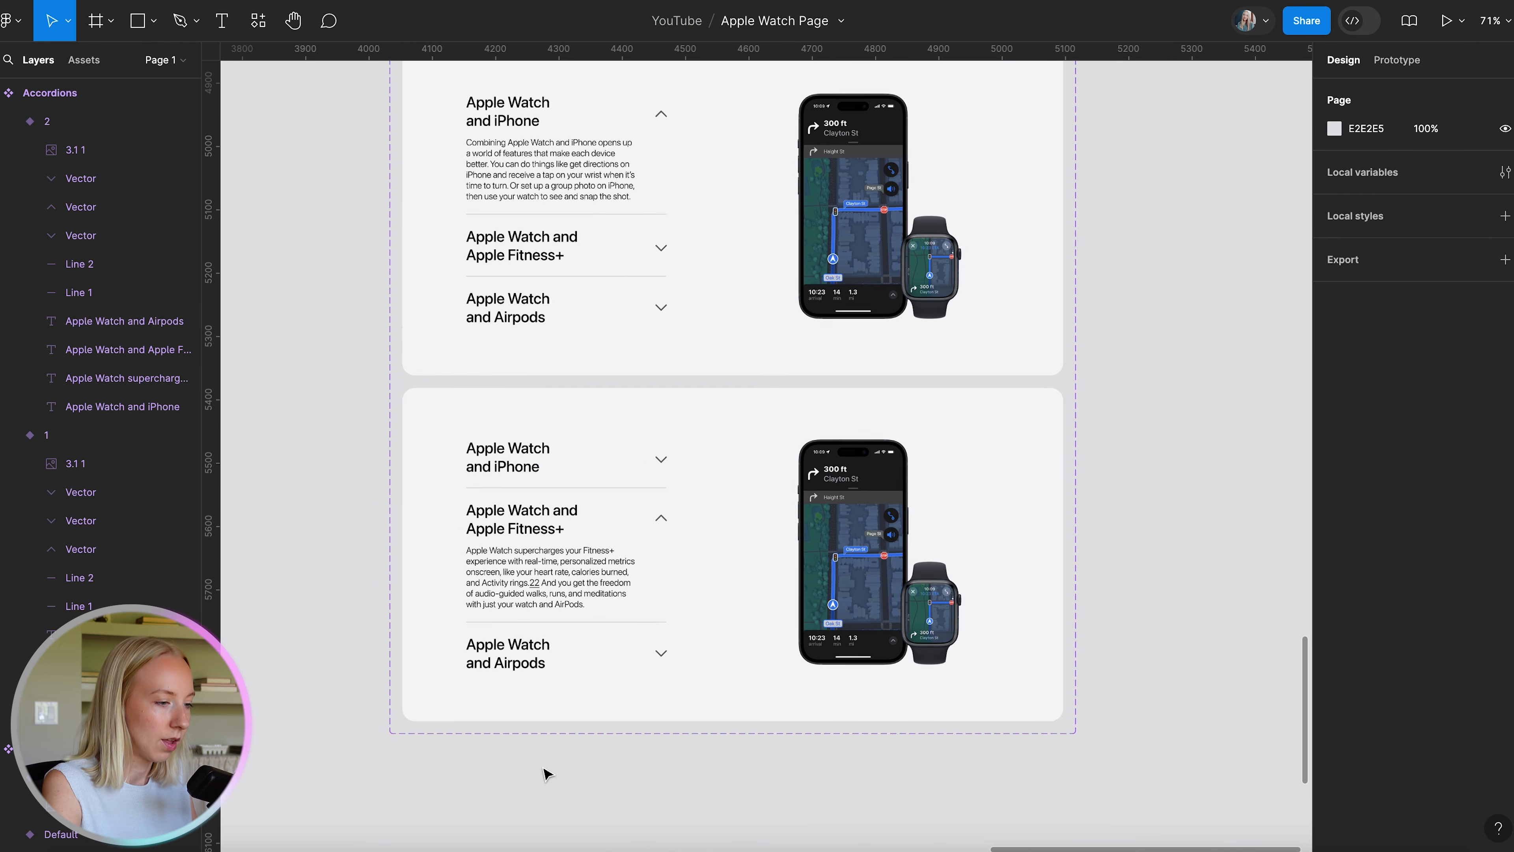
{"action": "left_click", "coordinate": [833, 490]}
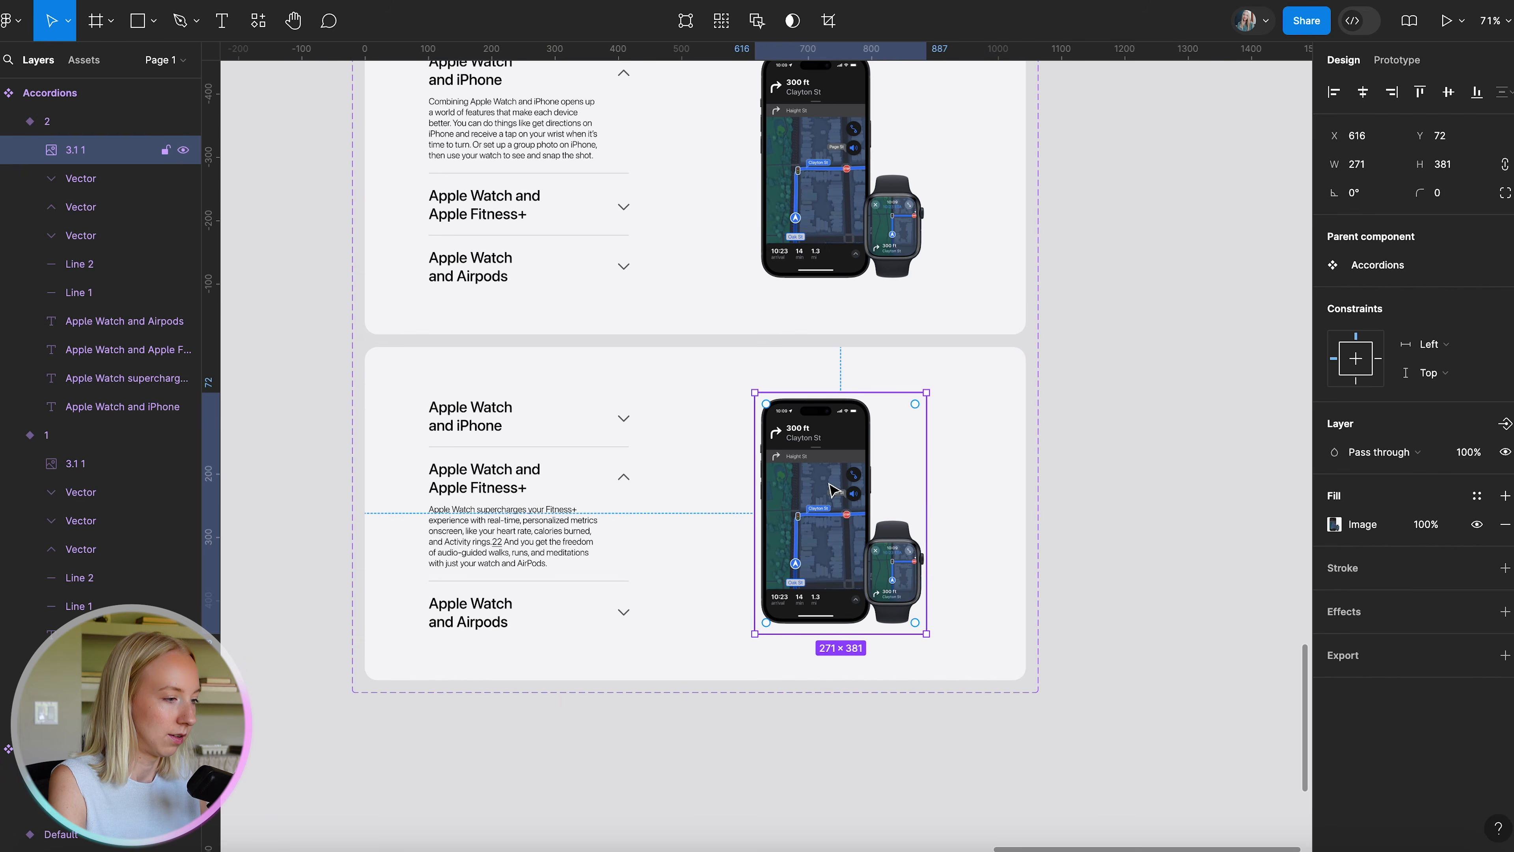
{"action": "key", "text": "Delete"}
{"action": "left_click", "coordinate": [60, 847]}
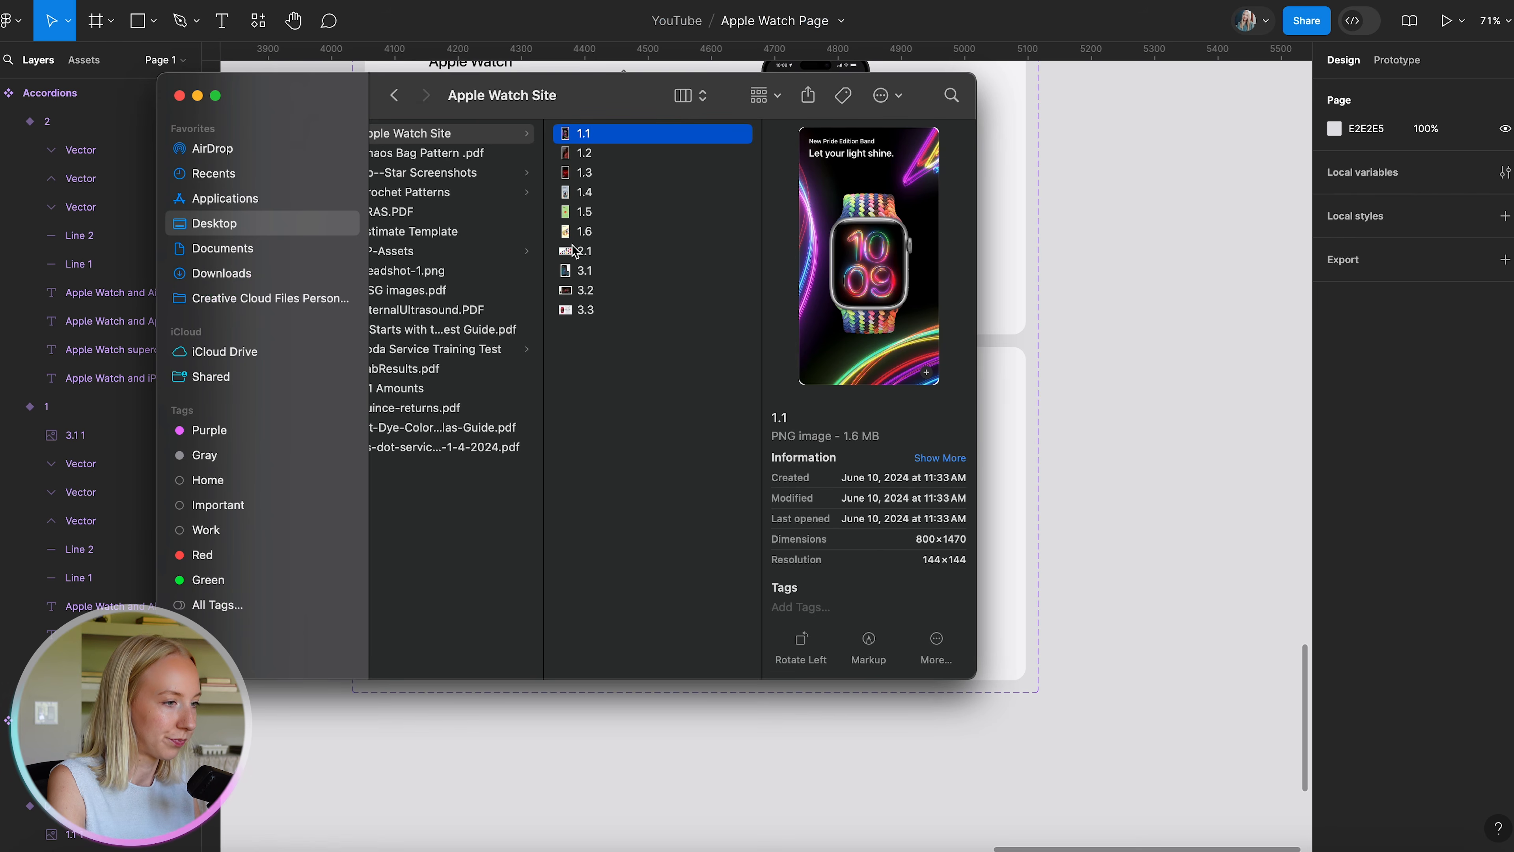
{"action": "left_click_drag", "start_coordinate": [590, 297], "coordinate": [890, 518]}
Scale the Fitness+ image to about 453 × 279 and move it into the area beside the accordion text.
{"action": "left_click_drag", "start_coordinate": [802, 678], "coordinate": [803, 542]}
{"action": "left_click_drag", "start_coordinate": [866, 461], "coordinate": [863, 525]}
{"action": "left_click", "coordinate": [1109, 564]}
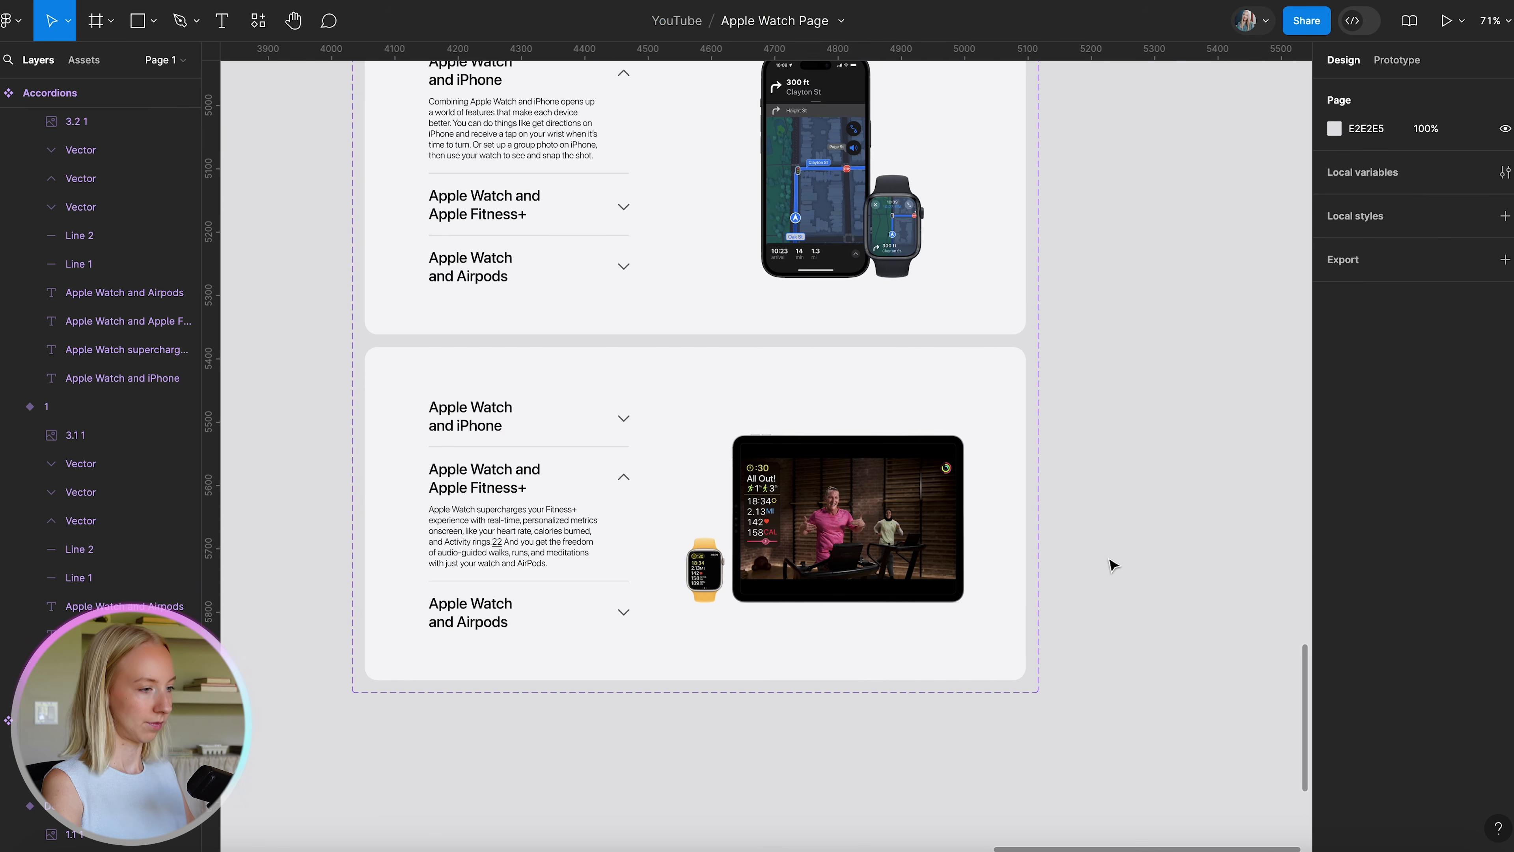
Position the Fitness+ image at about X 503 and centre it vertically within variant 2.
{"action": "scroll", "coordinate": [1112, 565], "scroll_direction": "down", "scroll_amount": 3}
{"action": "scroll", "coordinate": [1111, 565], "scroll_direction": "up", "scroll_amount": 2}
{"action": "double_click", "coordinate": [931, 547]}
{"action": "left_click_drag", "start_coordinate": [930, 545], "coordinate": [929, 535]}
{"action": "key", "text": "alt"}
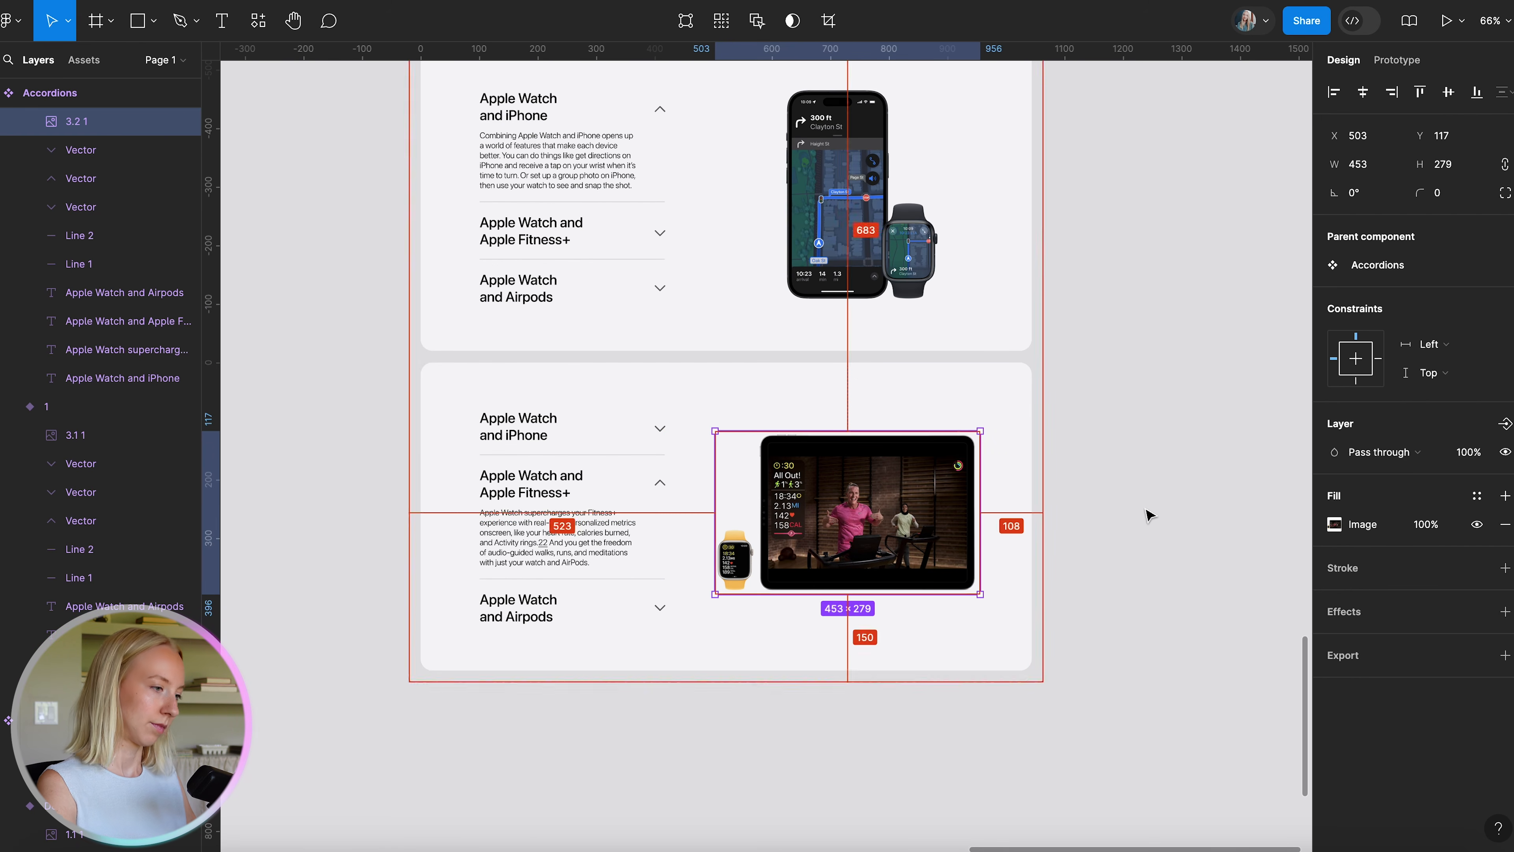
{"action": "left_click", "coordinate": [1454, 94]}
{"action": "left_click", "coordinate": [1103, 453]}
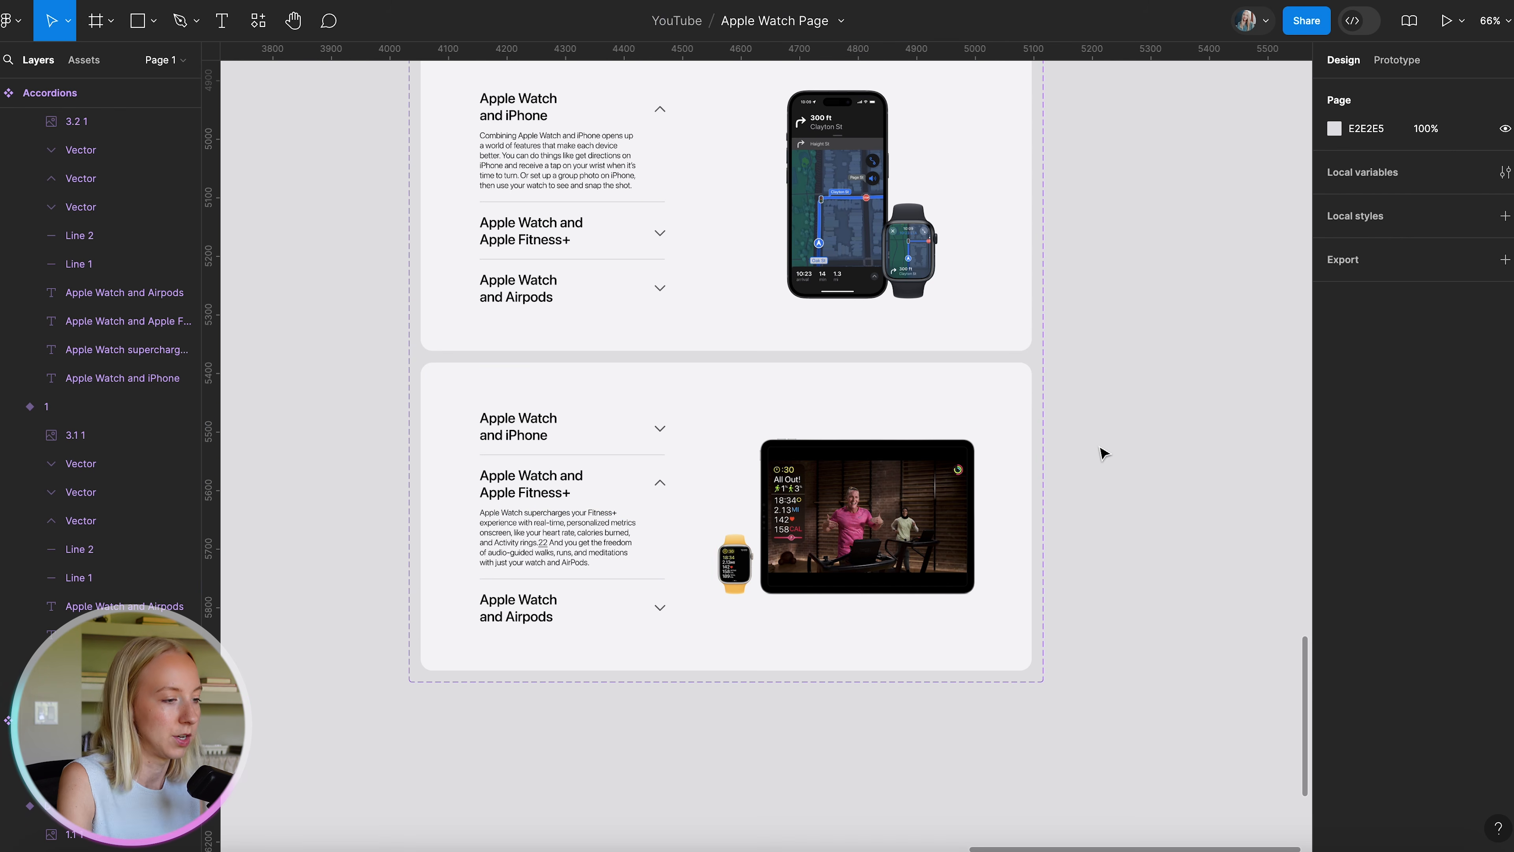
Add a third variant to the Accordions component based on variant 2.
{"action": "scroll", "coordinate": [1101, 451], "scroll_direction": "down", "scroll_amount": 4}
{"action": "scroll", "coordinate": [1100, 450], "scroll_direction": "up", "scroll_amount": 1}
{"action": "left_click", "coordinate": [881, 412]}
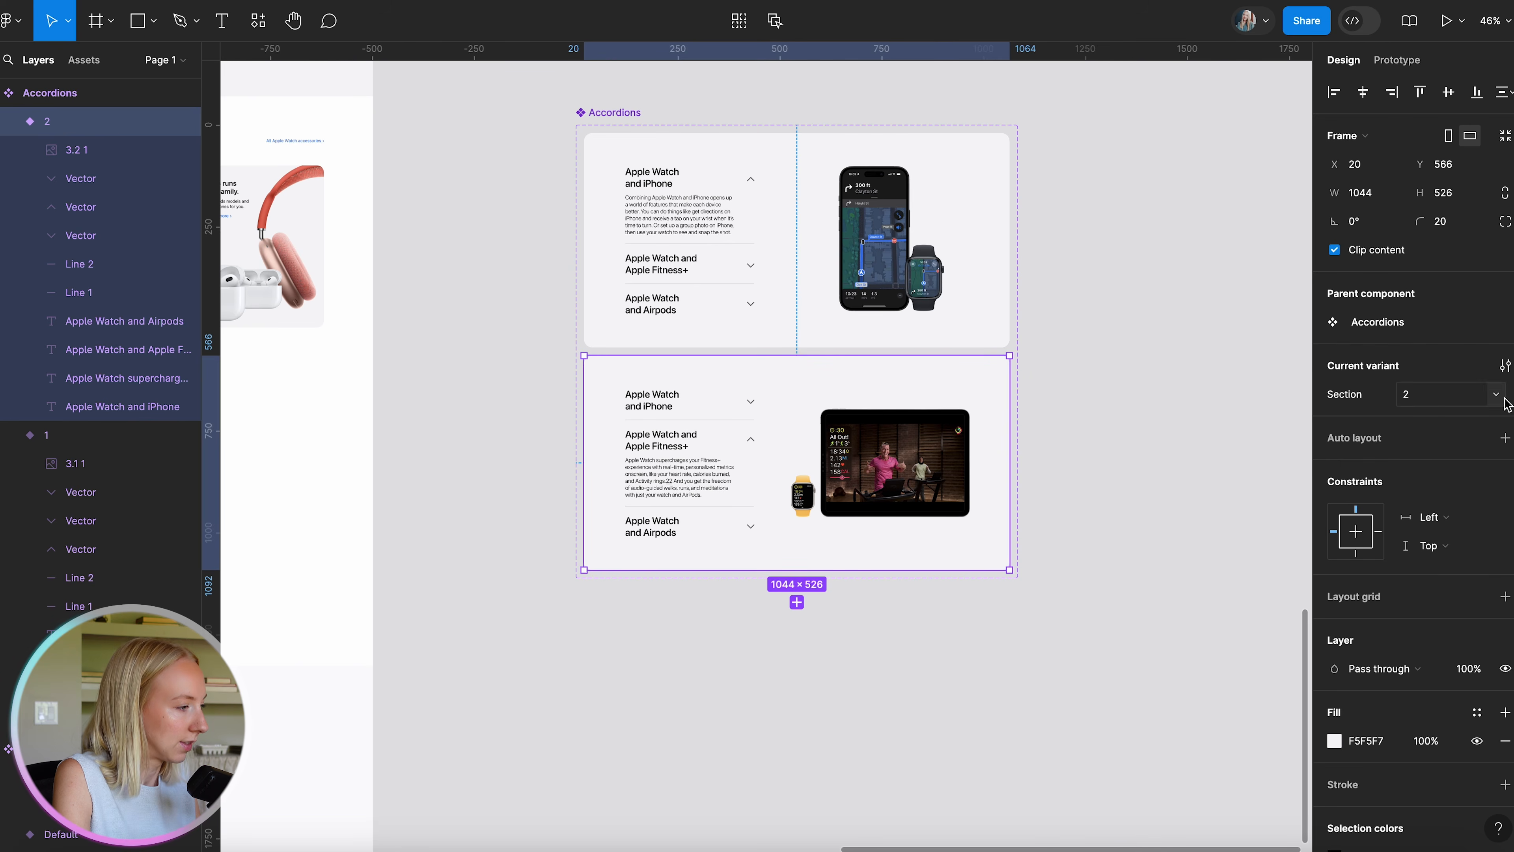
{"action": "left_click", "coordinate": [797, 603]}
{"action": "left_click", "coordinate": [1040, 611]}
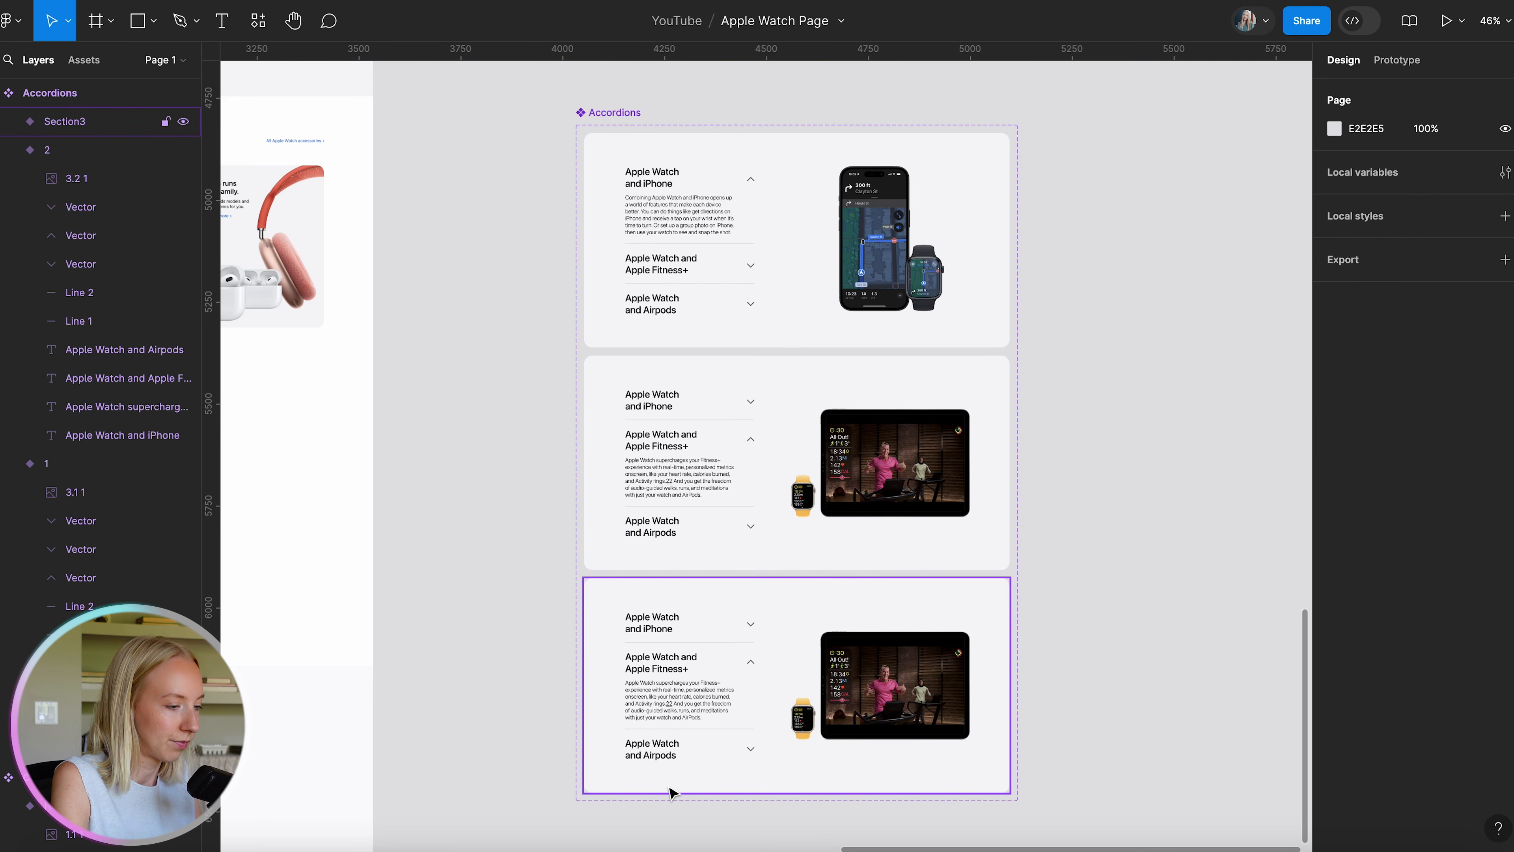
In the third variant, move the Fitness+ paragraph down over the "Apple Watch and Airpods" title.
{"action": "scroll", "coordinate": [671, 792], "scroll_direction": "up", "scroll_amount": 4}
{"action": "scroll", "coordinate": [671, 792], "scroll_direction": "up", "scroll_amount": 2}
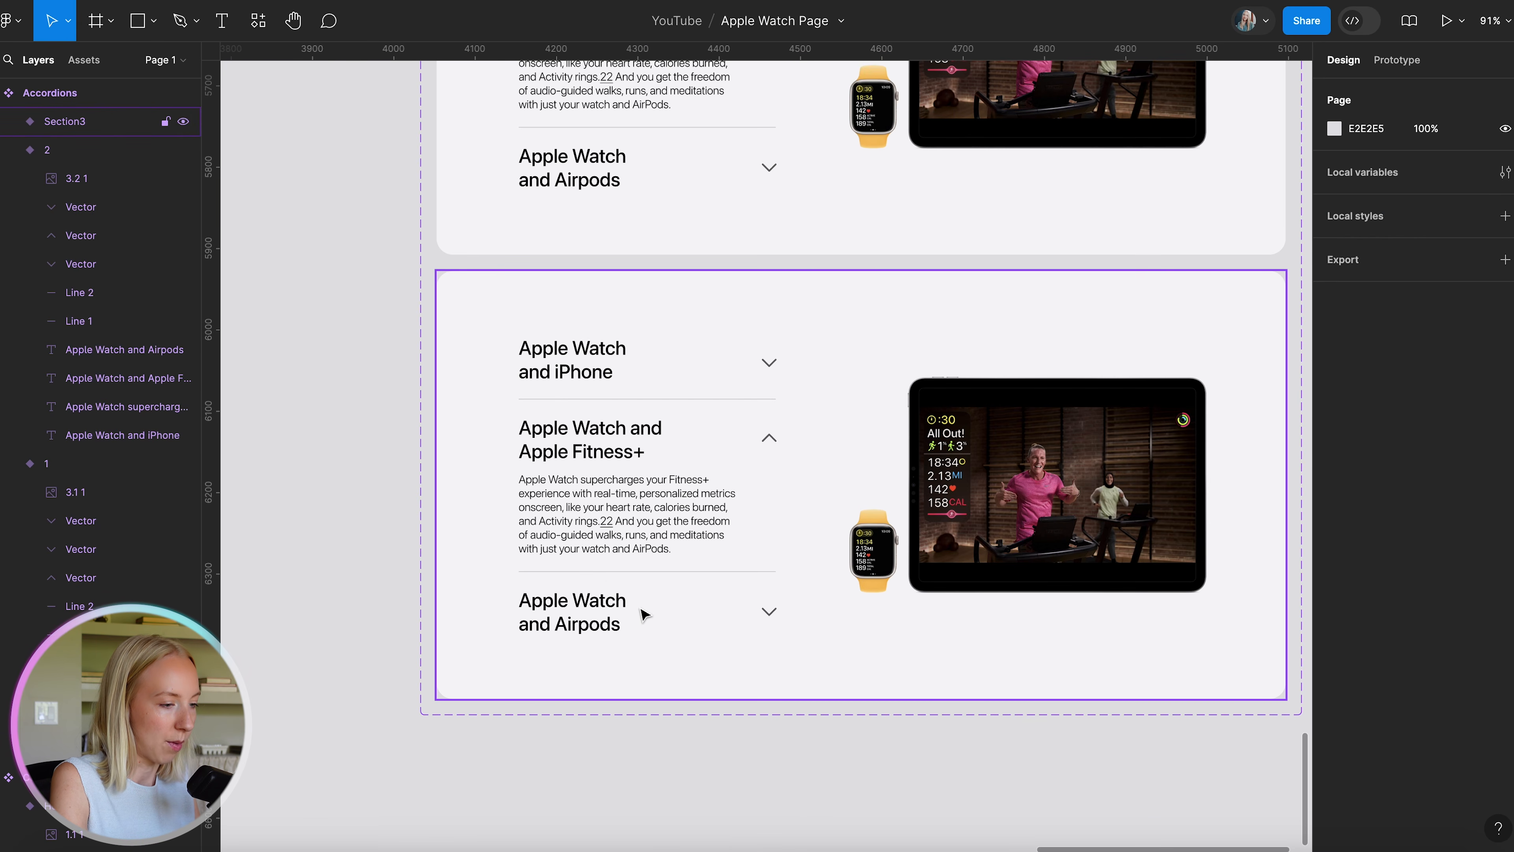
{"action": "double_click", "coordinate": [630, 528]}
{"action": "left_click_drag", "start_coordinate": [666, 498], "coordinate": [667, 634]}
In the third variant, move the second divider, the "Apple Watch and Airpods" title and its arrow up beneath the "Apple Watch and Apple Fitness+" title.
{"action": "left_click", "coordinate": [659, 573]}
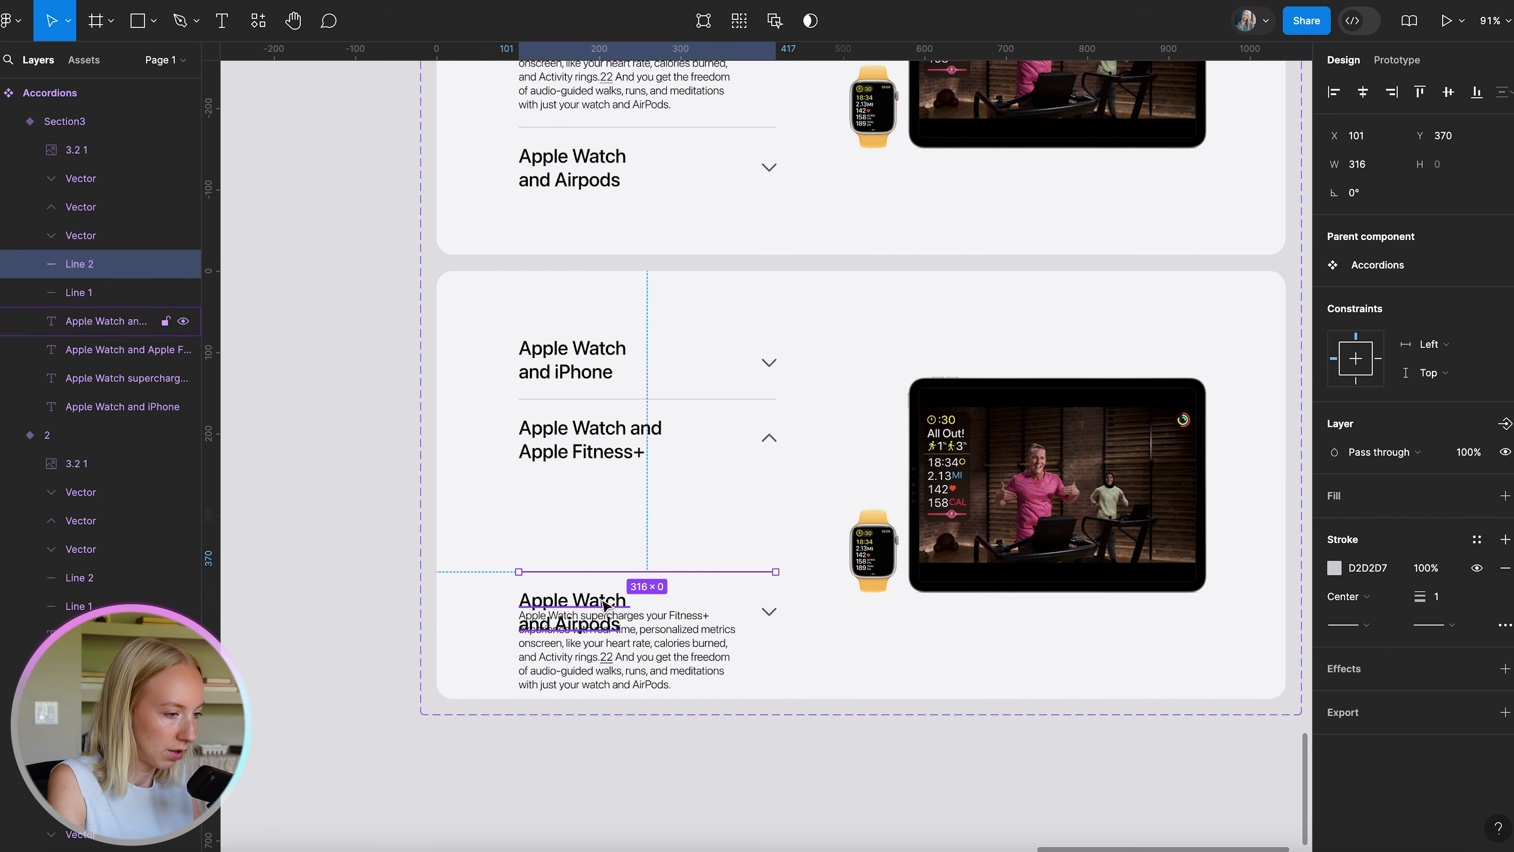
{"action": "left_click", "coordinate": [605, 605], "text": "shift"}
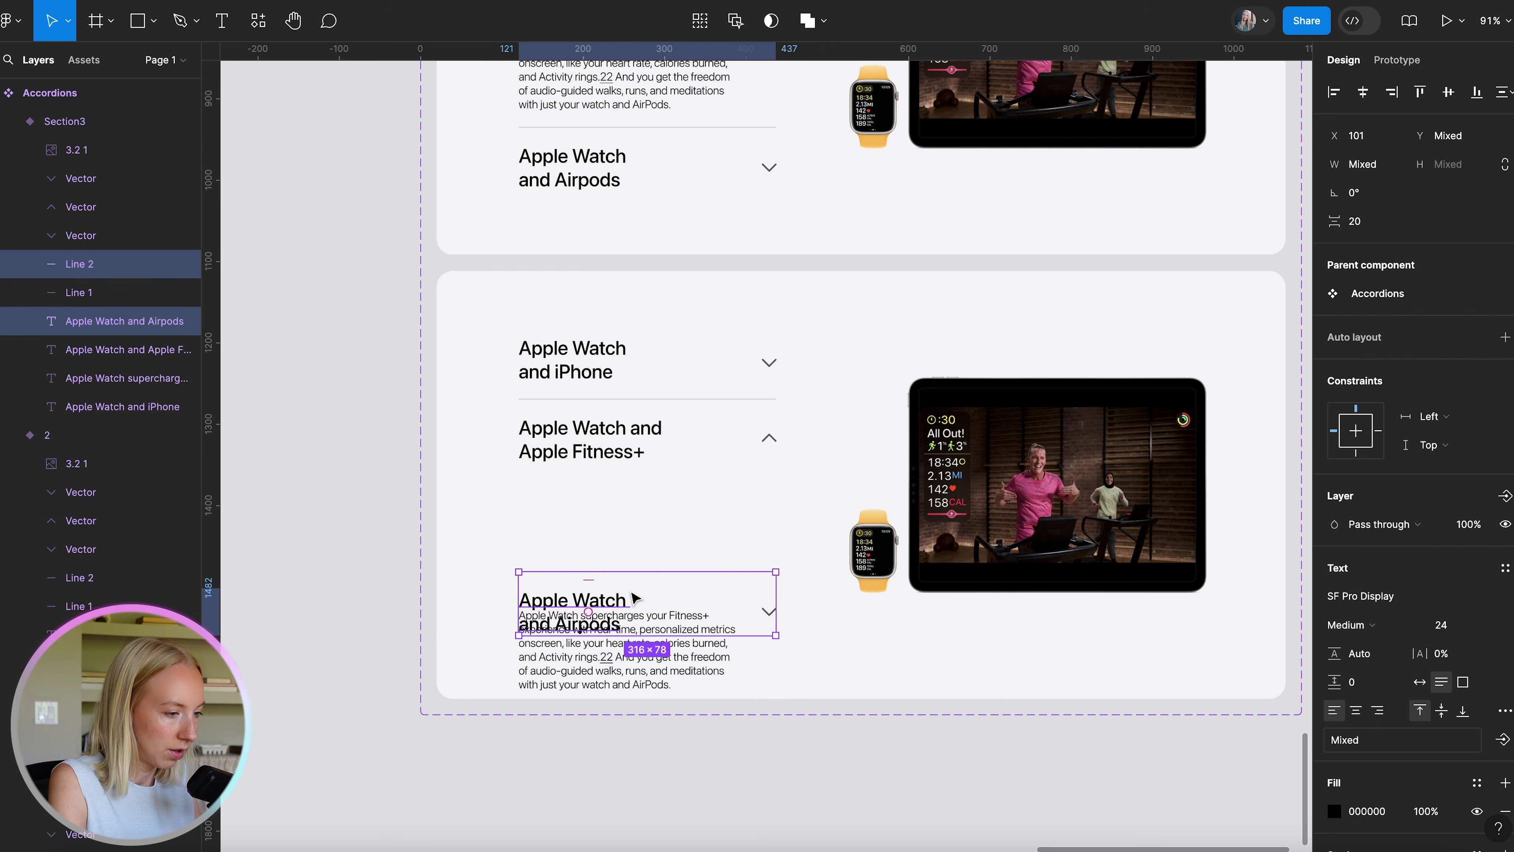
{"action": "left_click", "coordinate": [769, 611], "text": "shift"}
{"action": "left_click", "coordinate": [744, 572], "text": "shift"}
{"action": "left_click", "coordinate": [744, 572], "text": "shift"}
{"action": "left_click_drag", "start_coordinate": [626, 605], "coordinate": [628, 512]}
In the third variant, rotate the Fitness+ arrow to point down and the Airpods arrow to point up.
{"action": "double_click", "coordinate": [768, 438]}
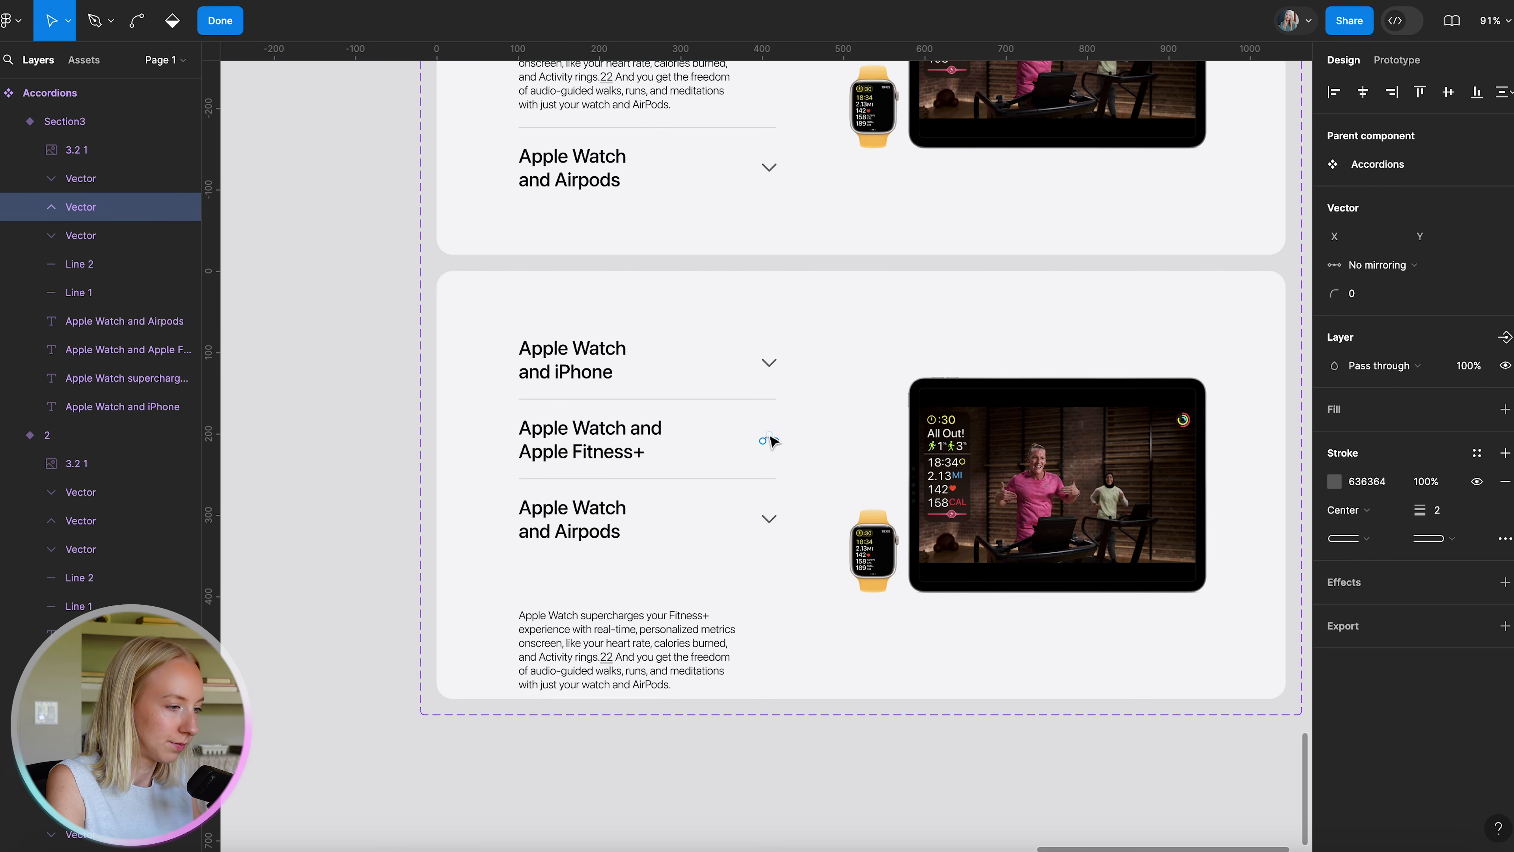
{"action": "key", "text": "Escape"}
{"action": "left_click_drag", "start_coordinate": [785, 435], "coordinate": [722, 467]}
{"action": "left_click", "coordinate": [772, 515]}
{"action": "left_click_drag", "start_coordinate": [789, 510], "coordinate": [693, 551]}
Move the third variant's paragraph up beneath the "Apple Watch and Airpods" title, at about Y 346.
{"action": "left_click_drag", "start_coordinate": [660, 648], "coordinate": [599, 528]}
{"action": "key", "text": "Up"}
{"action": "key", "text": "Up"}
{"action": "key", "text": "Up"}
{"action": "key", "text": "Up"}
{"action": "key", "text": "Up"}
{"action": "key", "text": "Up"}
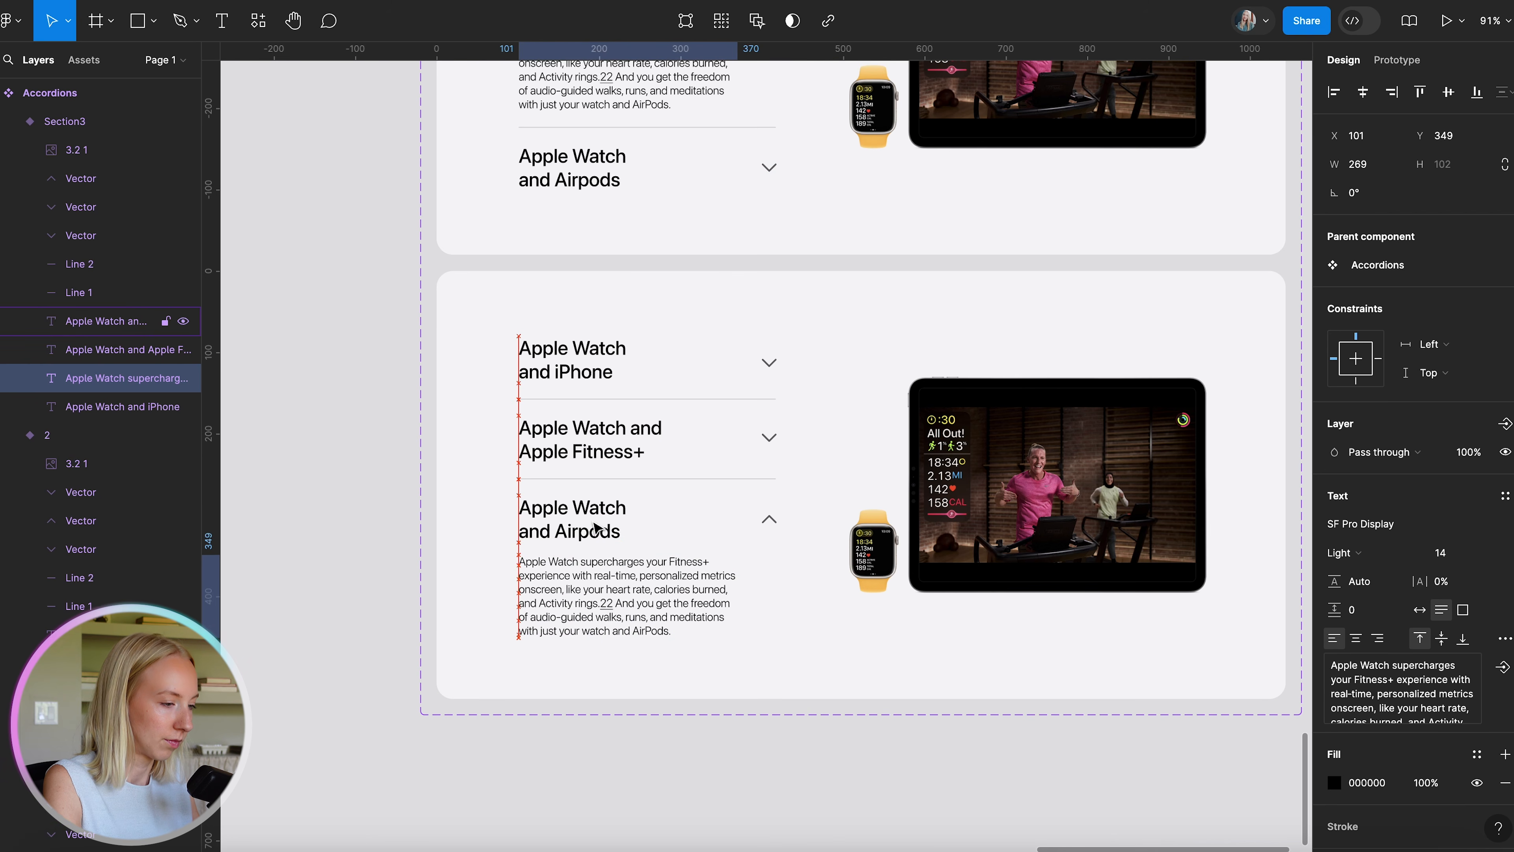
Switch to Apple's web page, expand the "Apple Watch and AirPods" section and copy its paragraph.
{"action": "key", "text": "ctrl+Up"}
{"action": "left_click", "coordinate": [266, 620]}
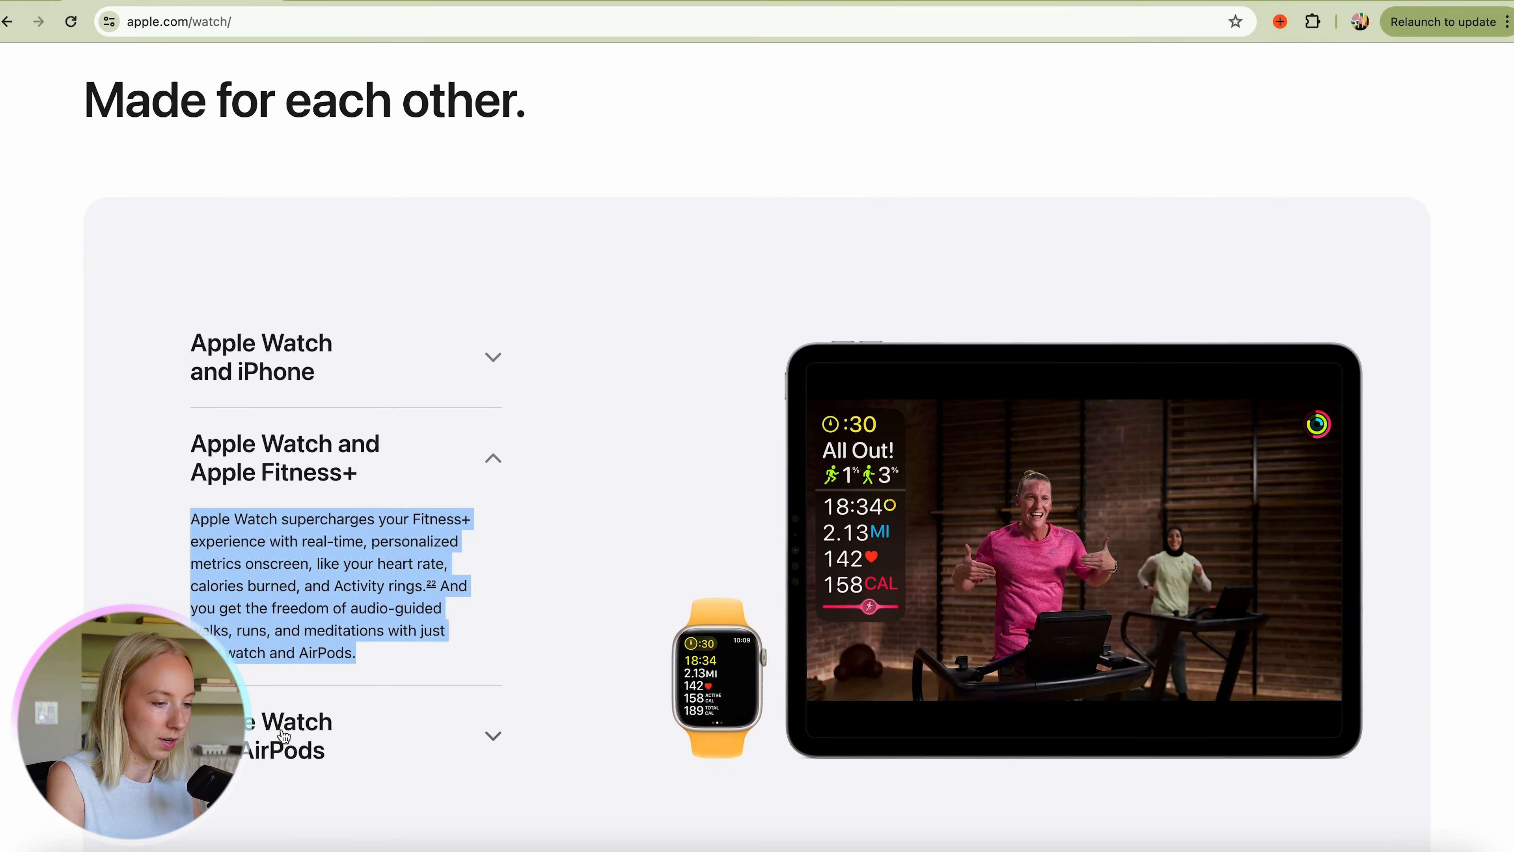
{"action": "left_click", "coordinate": [282, 735]}
{"action": "left_click_drag", "start_coordinate": [334, 756], "coordinate": [191, 619]}
{"action": "key", "text": "super+c"}
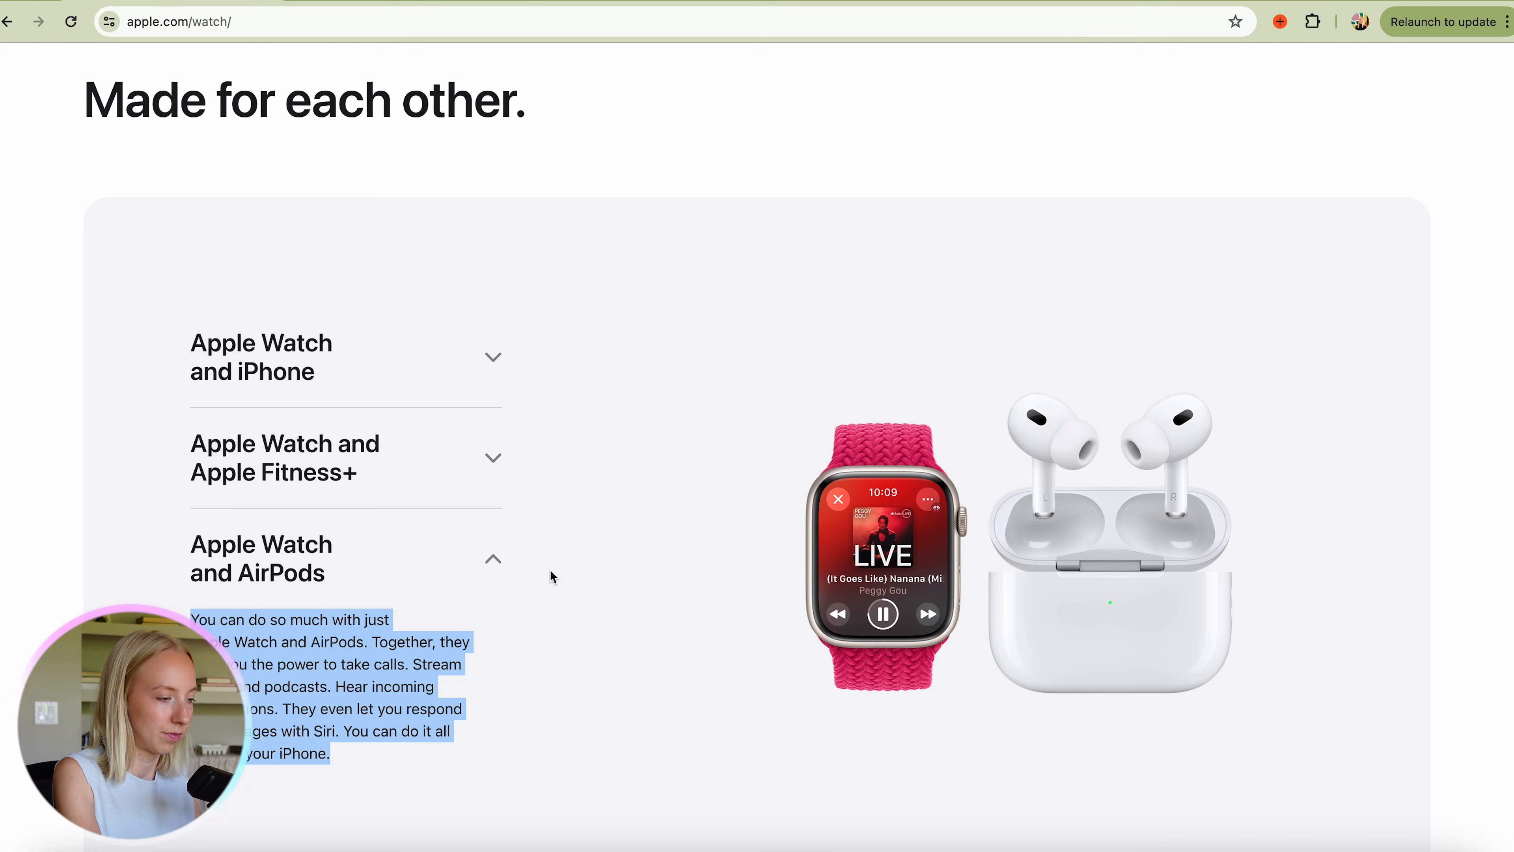
Return to Figma and replace the third variant's paragraph with the copied AirPods text.
{"action": "key", "text": "ctrl+Up"}
{"action": "left_click", "coordinate": [389, 563]}
{"action": "double_click", "coordinate": [584, 622]}
{"action": "key", "text": "super+v"}
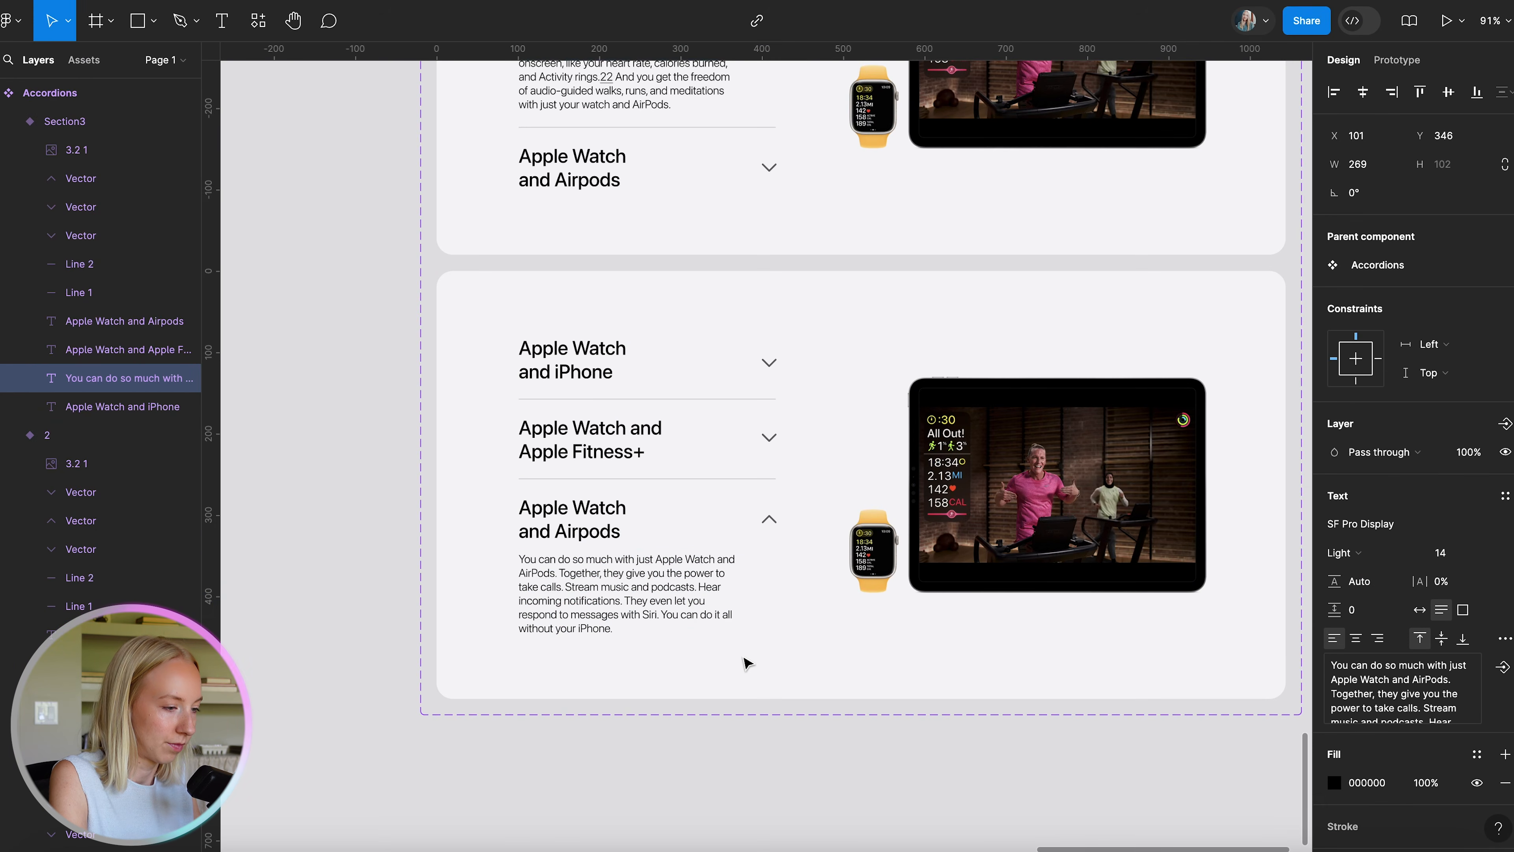
{"action": "left_click", "coordinate": [773, 676]}
{"action": "left_click", "coordinate": [691, 744]}
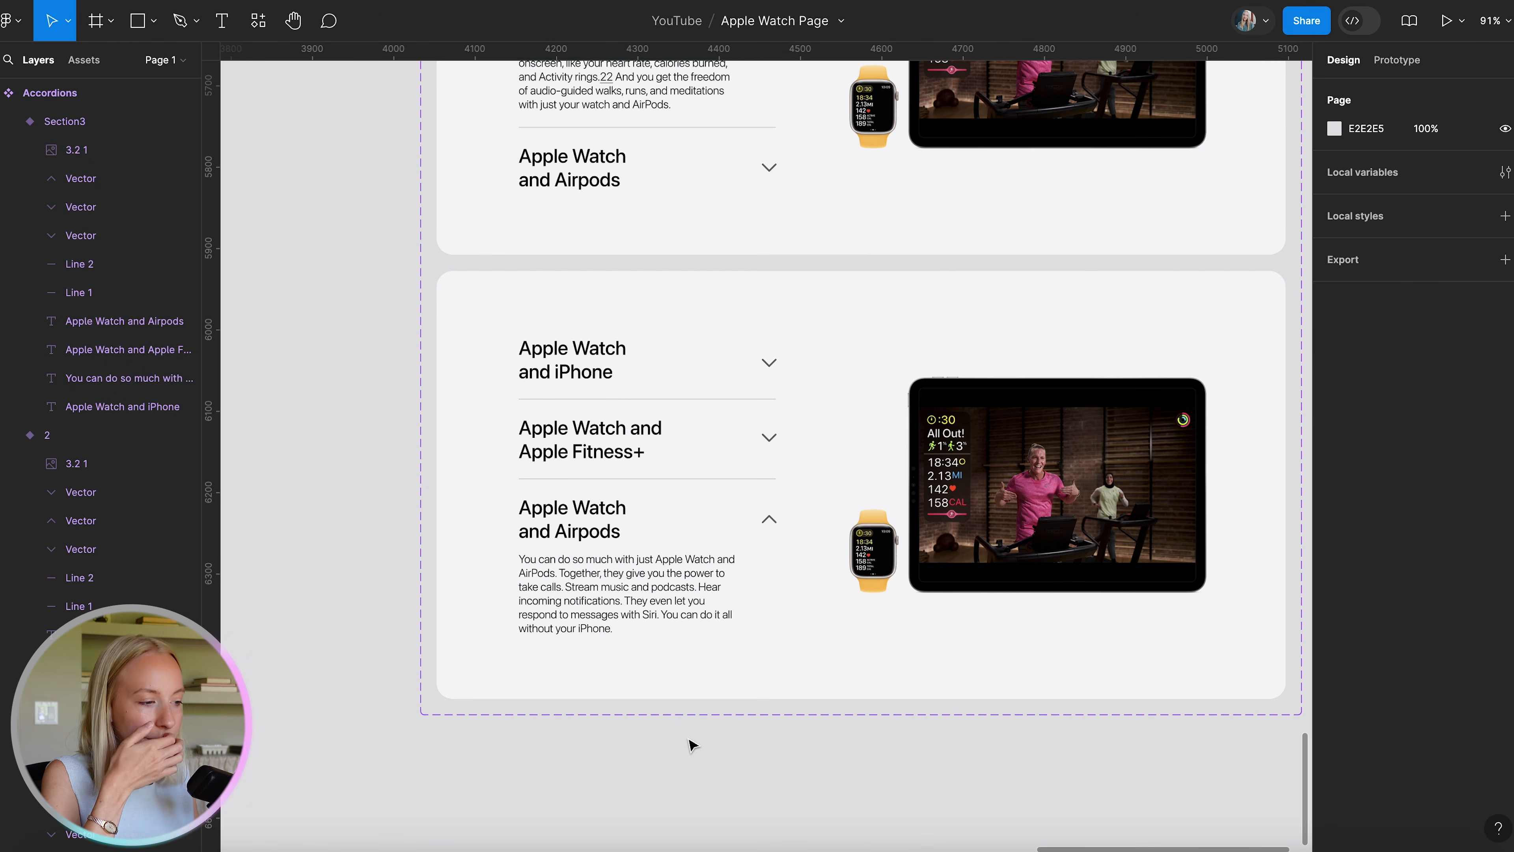
Delete the Fitness+ image from the third variant.
{"action": "scroll", "coordinate": [692, 744], "scroll_direction": "right", "scroll_amount": 3}
{"action": "scroll", "coordinate": [691, 744], "scroll_direction": "up", "scroll_amount": 1}
{"action": "left_click", "coordinate": [918, 474]}
{"action": "left_click", "coordinate": [918, 474]}
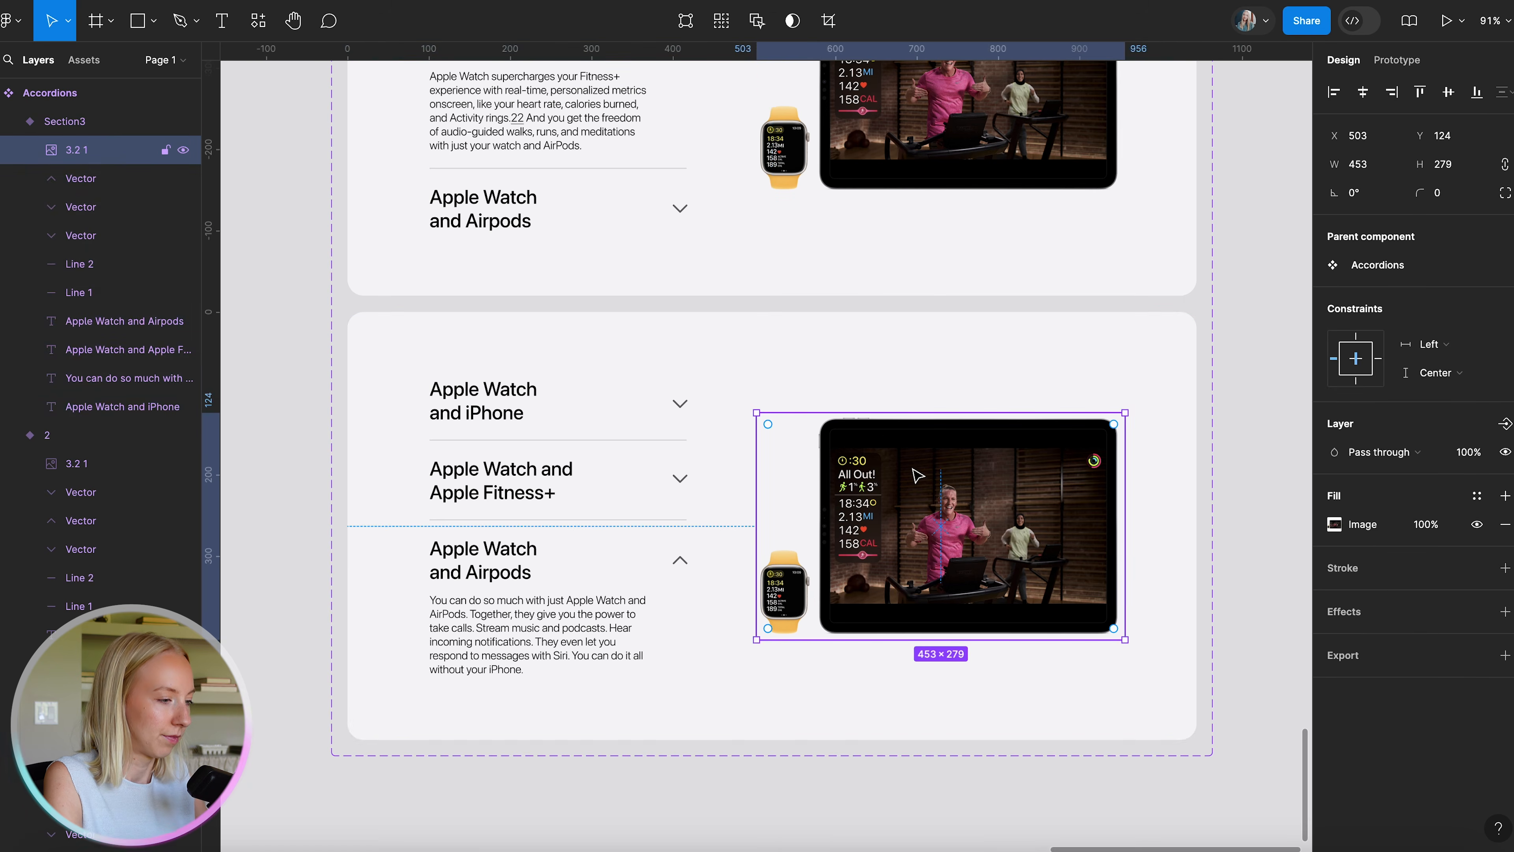
{"action": "key", "text": "Delete"}
Place the Apple Watch and AirPods image, about 349 × 235, beside the third variant's text at about X 546, Y 145.
{"action": "left_click", "coordinate": [59, 847]}
{"action": "left_click_drag", "start_coordinate": [604, 318], "coordinate": [1037, 537]}
{"action": "left_click_drag", "start_coordinate": [1019, 359], "coordinate": [1007, 474]}
{"action": "left_click_drag", "start_coordinate": [1003, 558], "coordinate": [960, 522]}
{"action": "scroll", "coordinate": [960, 522], "scroll_direction": "down", "scroll_amount": 5}
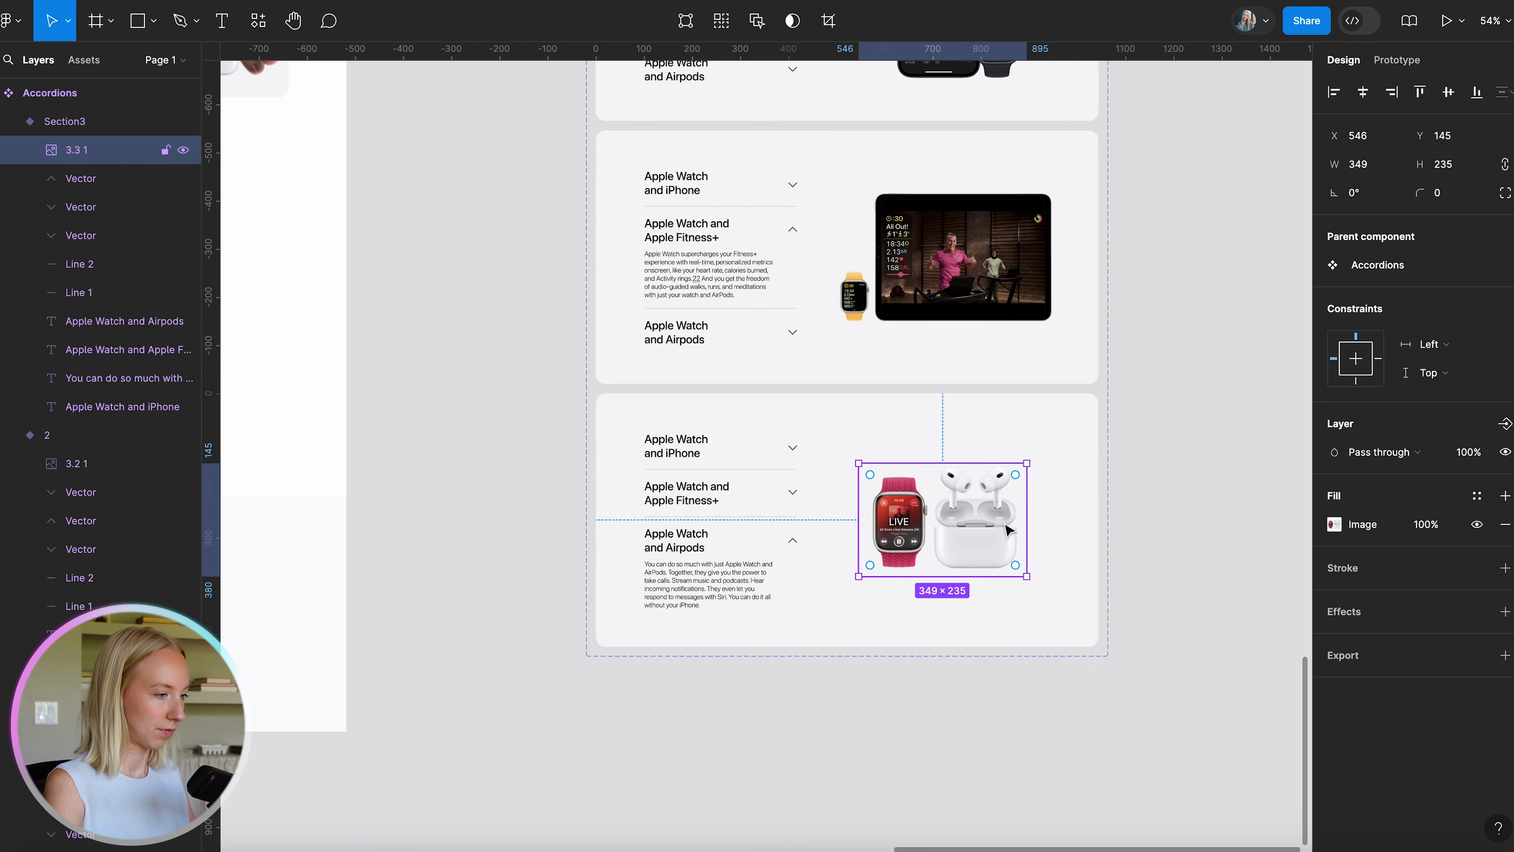
{"action": "scroll", "coordinate": [1006, 529], "scroll_direction": "up", "scroll_amount": 4}
{"action": "left_click", "coordinate": [1121, 627]}
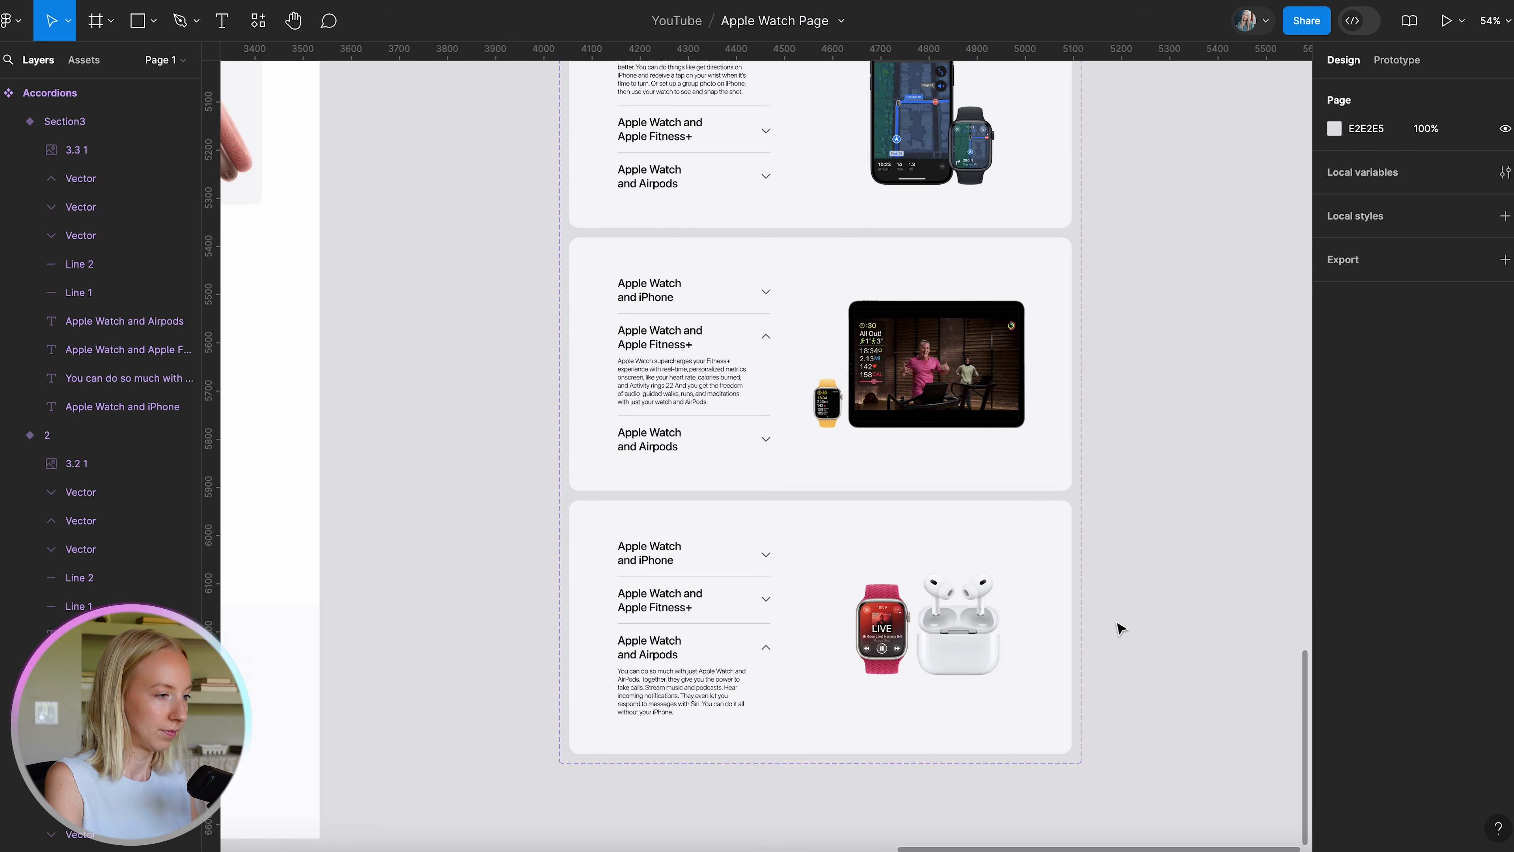
{"action": "scroll", "coordinate": [888, 729], "scroll_direction": "up", "scroll_amount": 5}
{"action": "scroll", "coordinate": [888, 730], "scroll_direction": "down", "scroll_amount": 7}
{"action": "scroll", "coordinate": [888, 729], "scroll_direction": "up", "scroll_amount": 7}
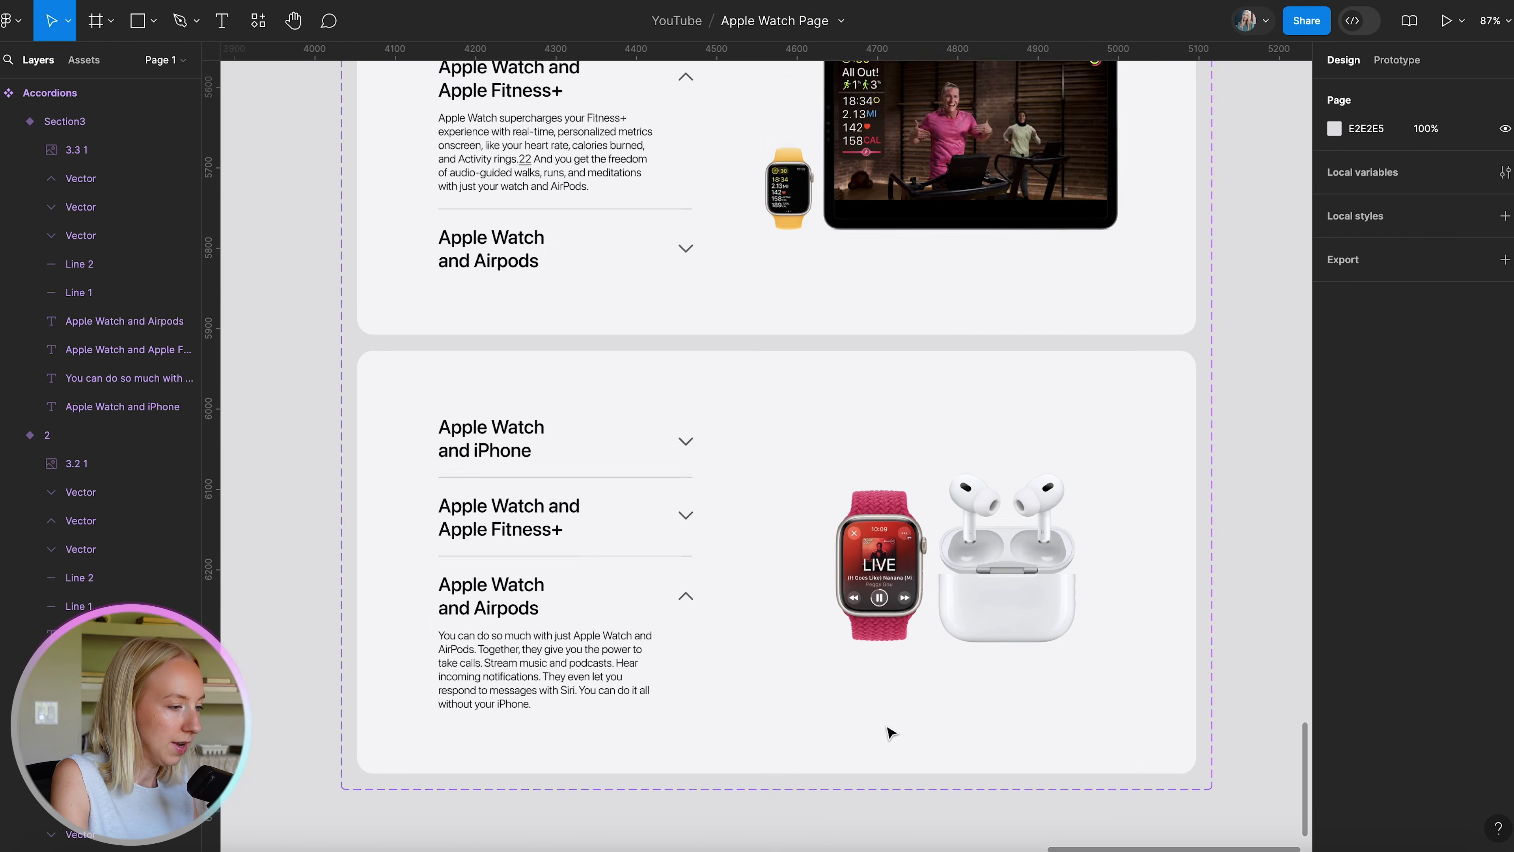
{"action": "scroll", "coordinate": [889, 731], "scroll_direction": "up", "scroll_amount": 2}
{"action": "scroll", "coordinate": [889, 731], "scroll_direction": "down", "scroll_amount": 10}
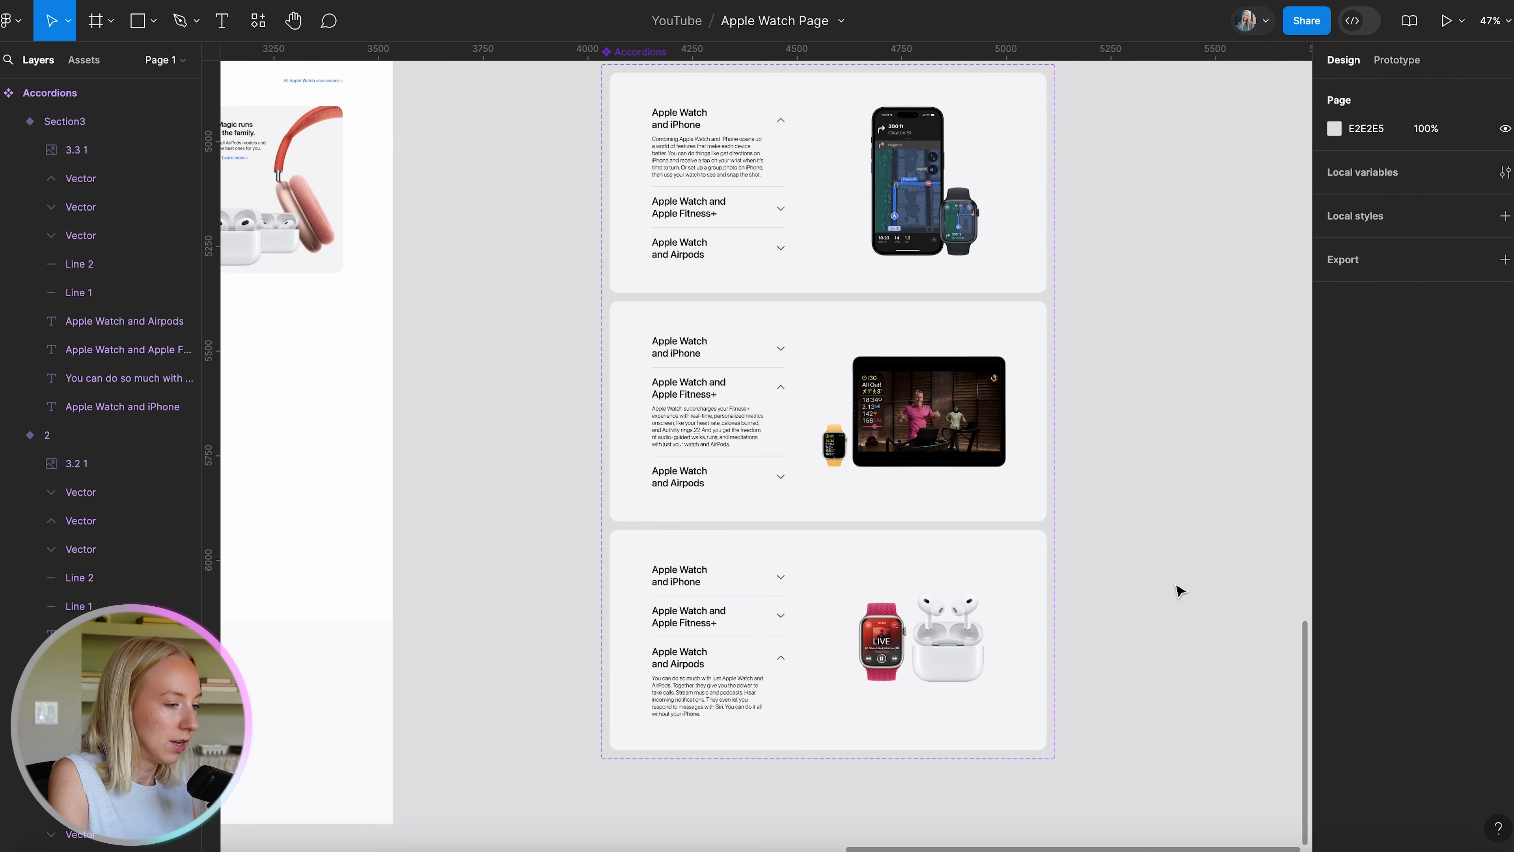
{"action": "scroll", "coordinate": [1174, 589], "scroll_direction": "down", "scroll_amount": 4}
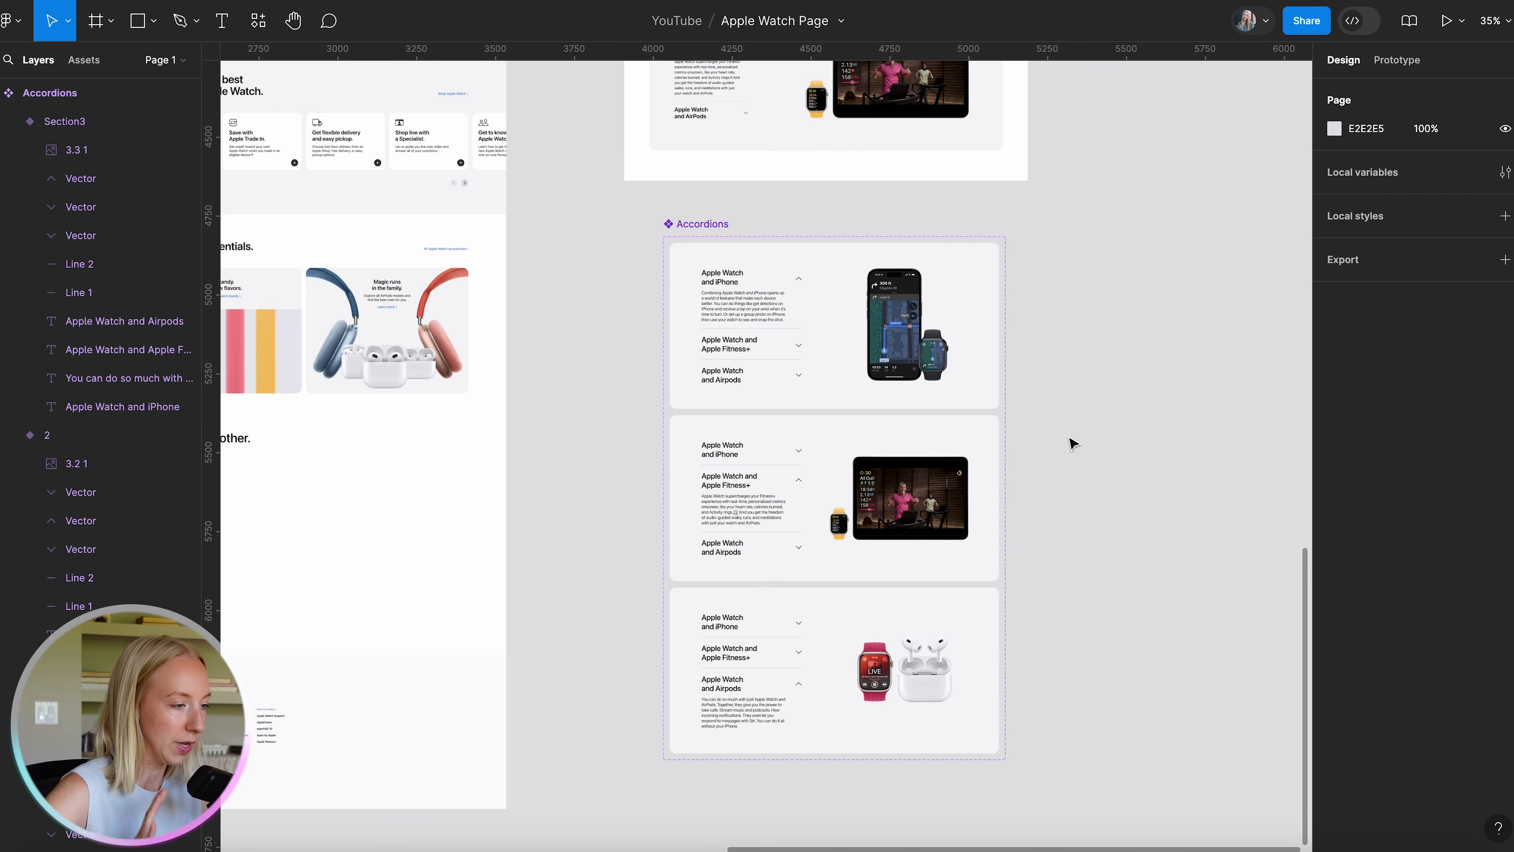
Examine on Apple's web page how each accordion section's title and arrow expand and collapse the content, and return to Figma.
{"action": "key", "text": "ctrl+Up"}
{"action": "left_click", "coordinate": [77, 655]}
{"action": "left_click", "coordinate": [283, 356]}
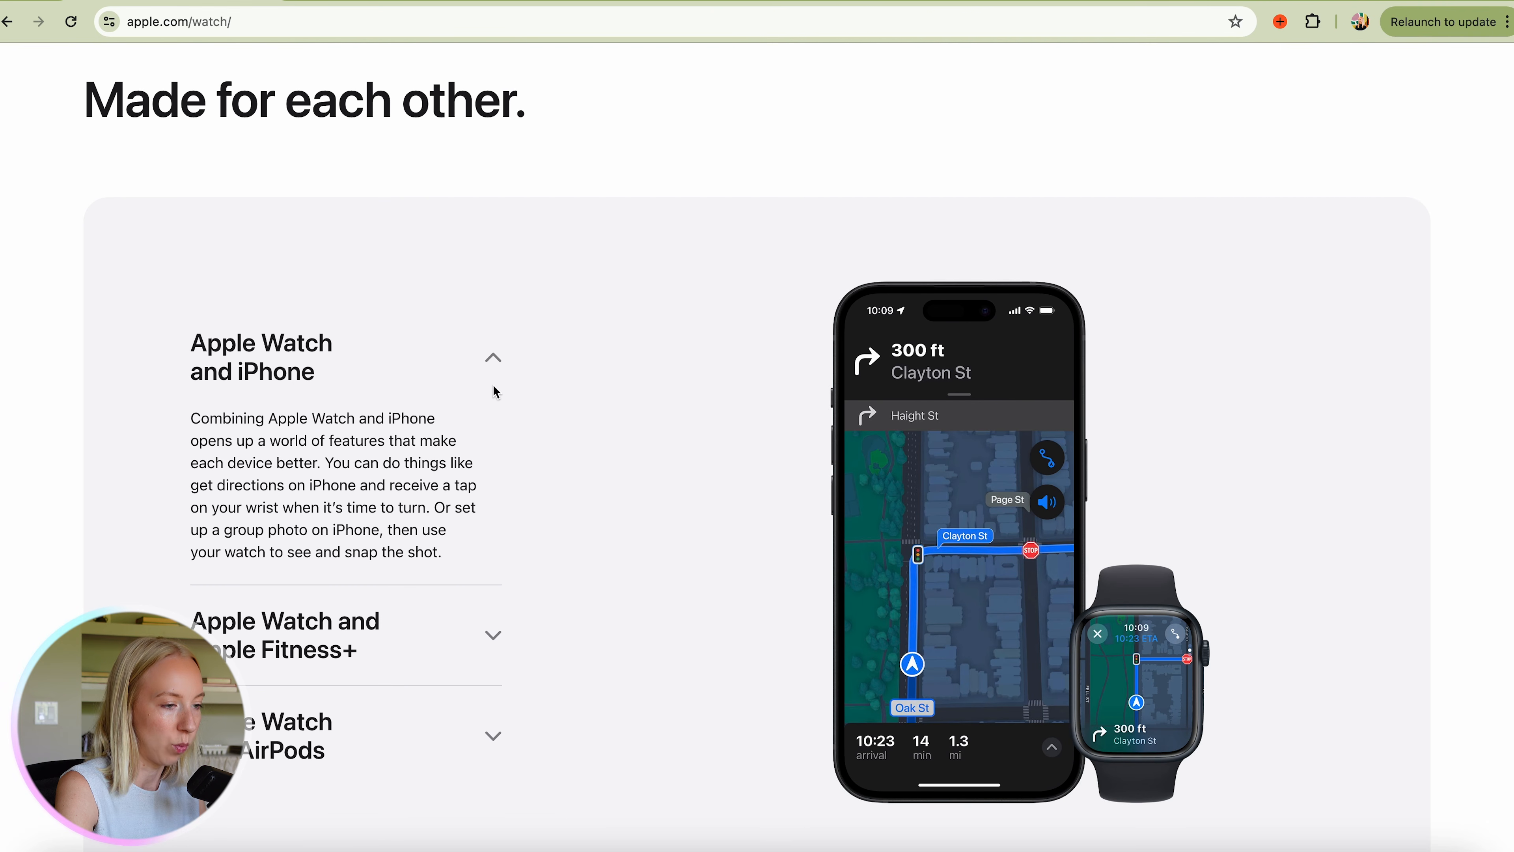
{"action": "left_click", "coordinate": [291, 634]}
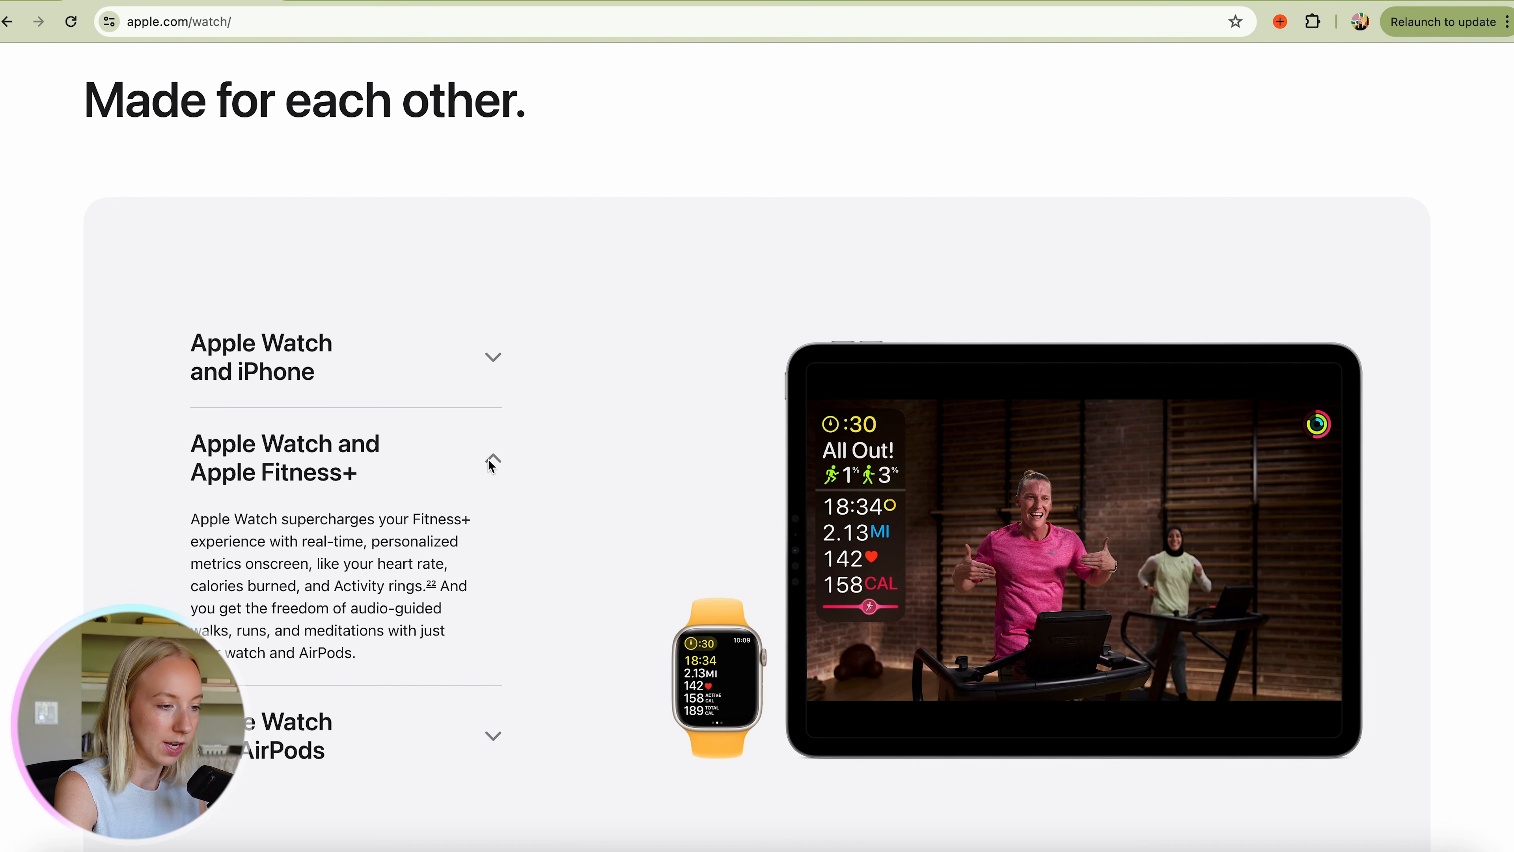
{"action": "left_click", "coordinate": [496, 750]}
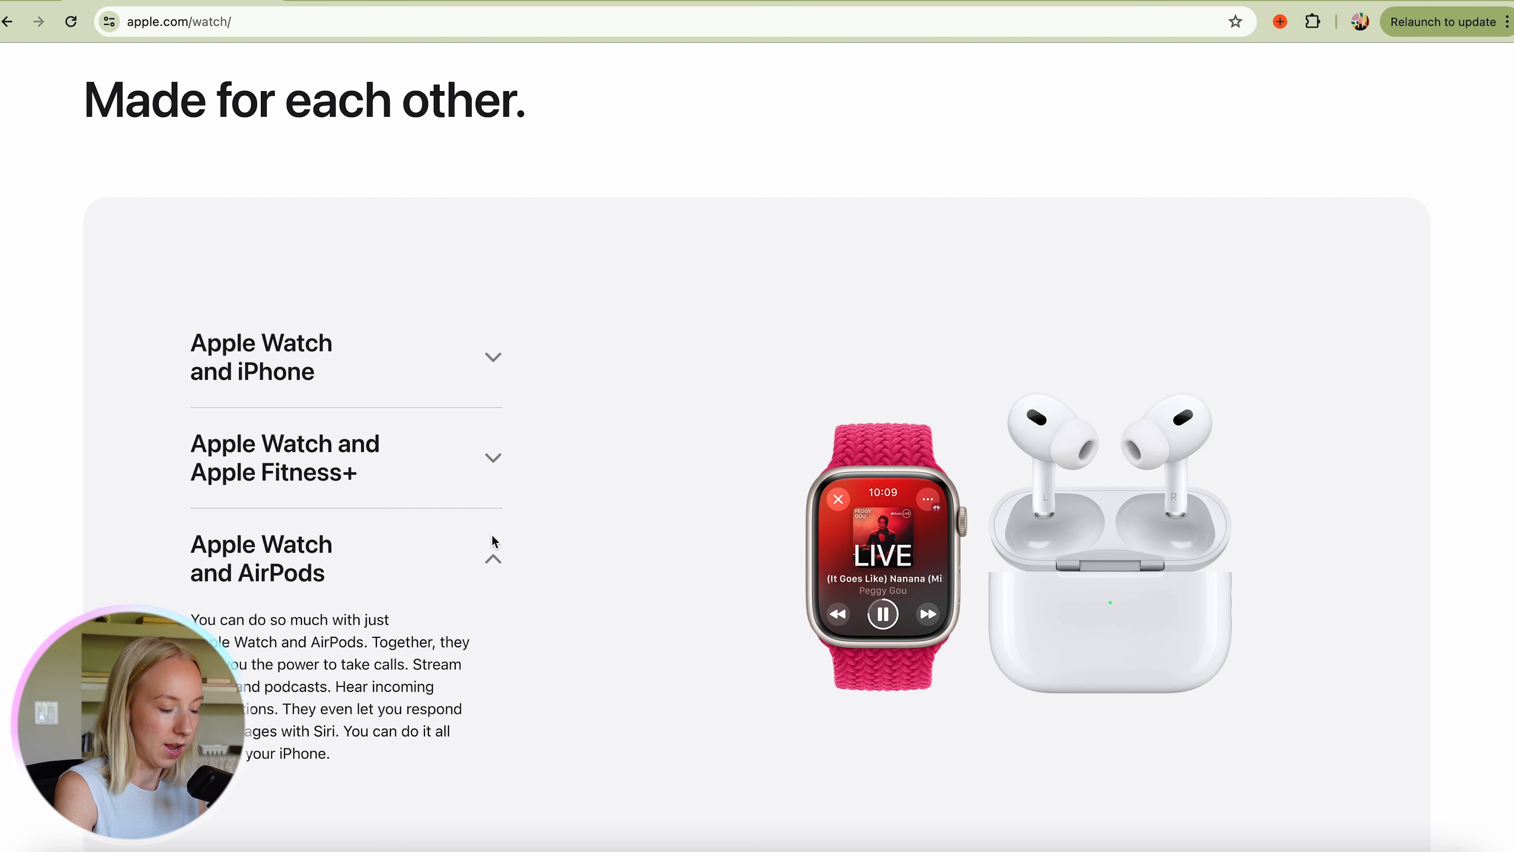
{"action": "left_click", "coordinate": [310, 443]}
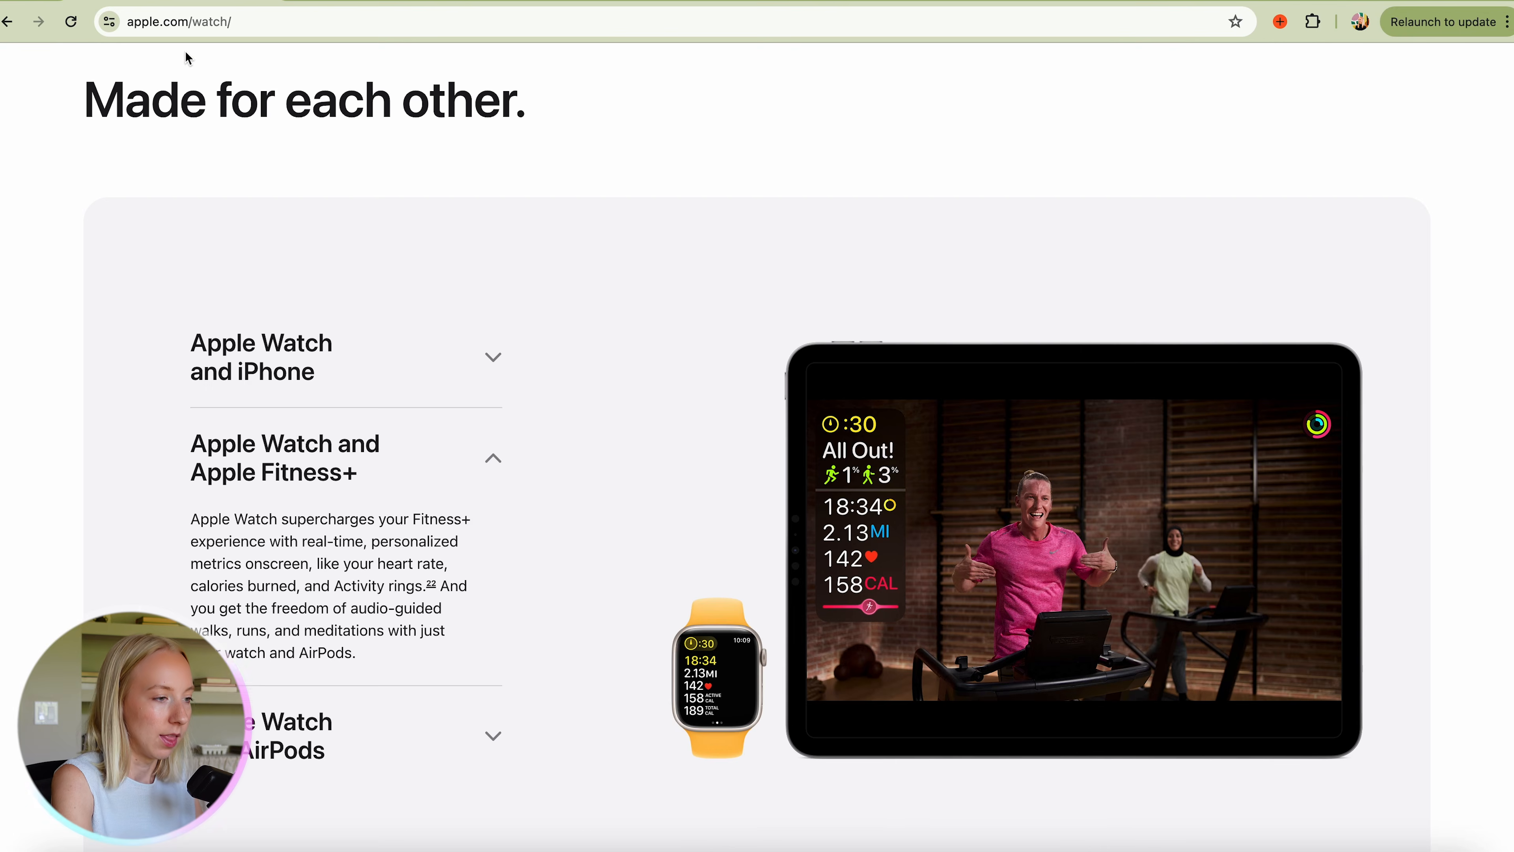
{"action": "key", "text": "ctrl+Up"}
{"action": "left_click", "coordinate": [440, 576]}
{"action": "scroll", "coordinate": [895, 450], "scroll_direction": "up", "scroll_amount": 5}
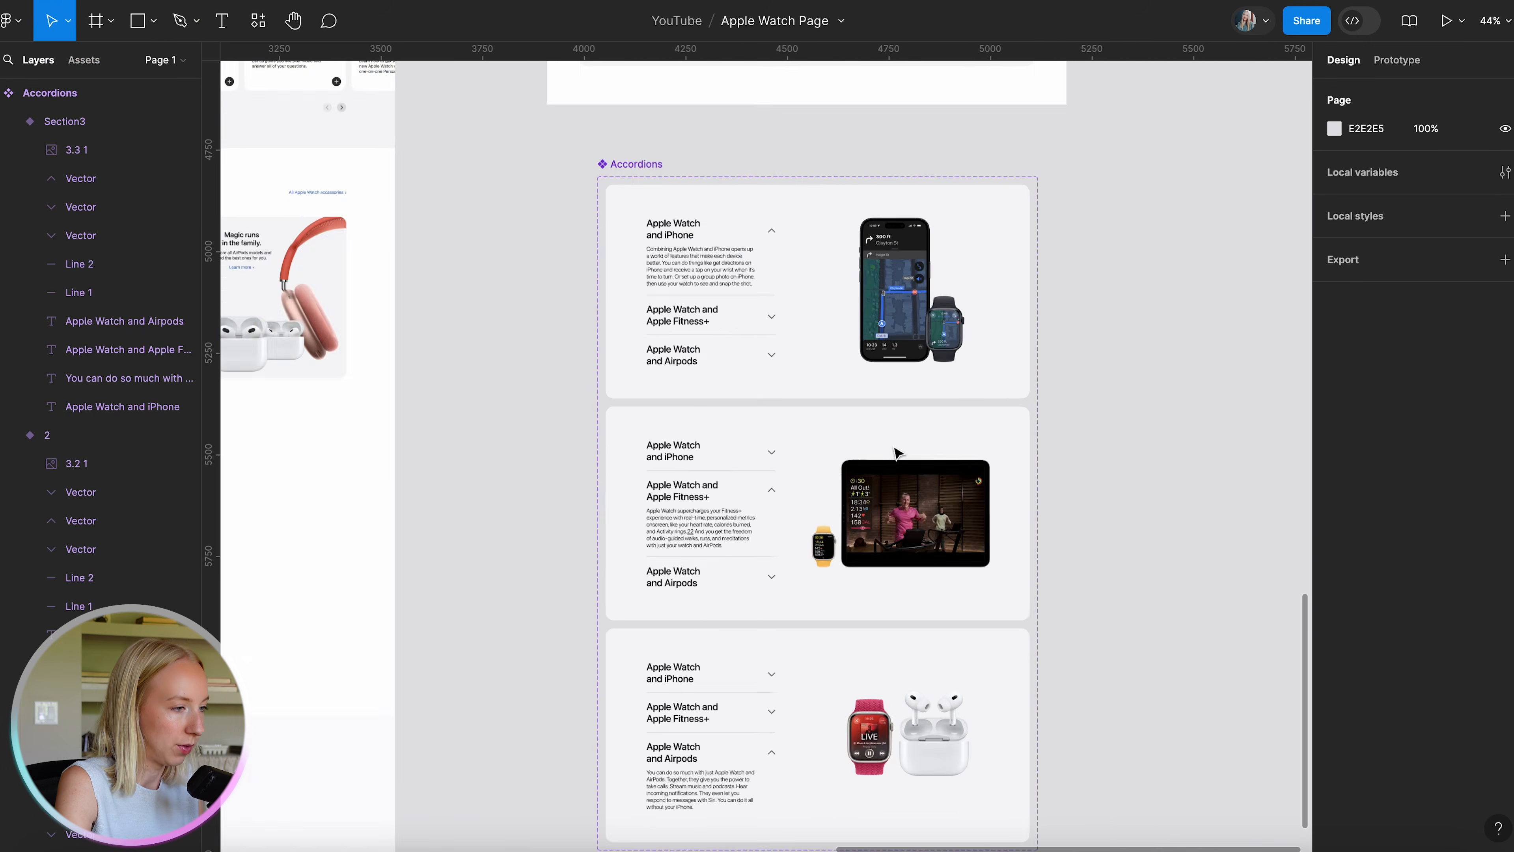
{"action": "double_click", "coordinate": [646, 310]}
{"action": "scroll", "coordinate": [645, 310], "scroll_direction": "up", "scroll_amount": 5}
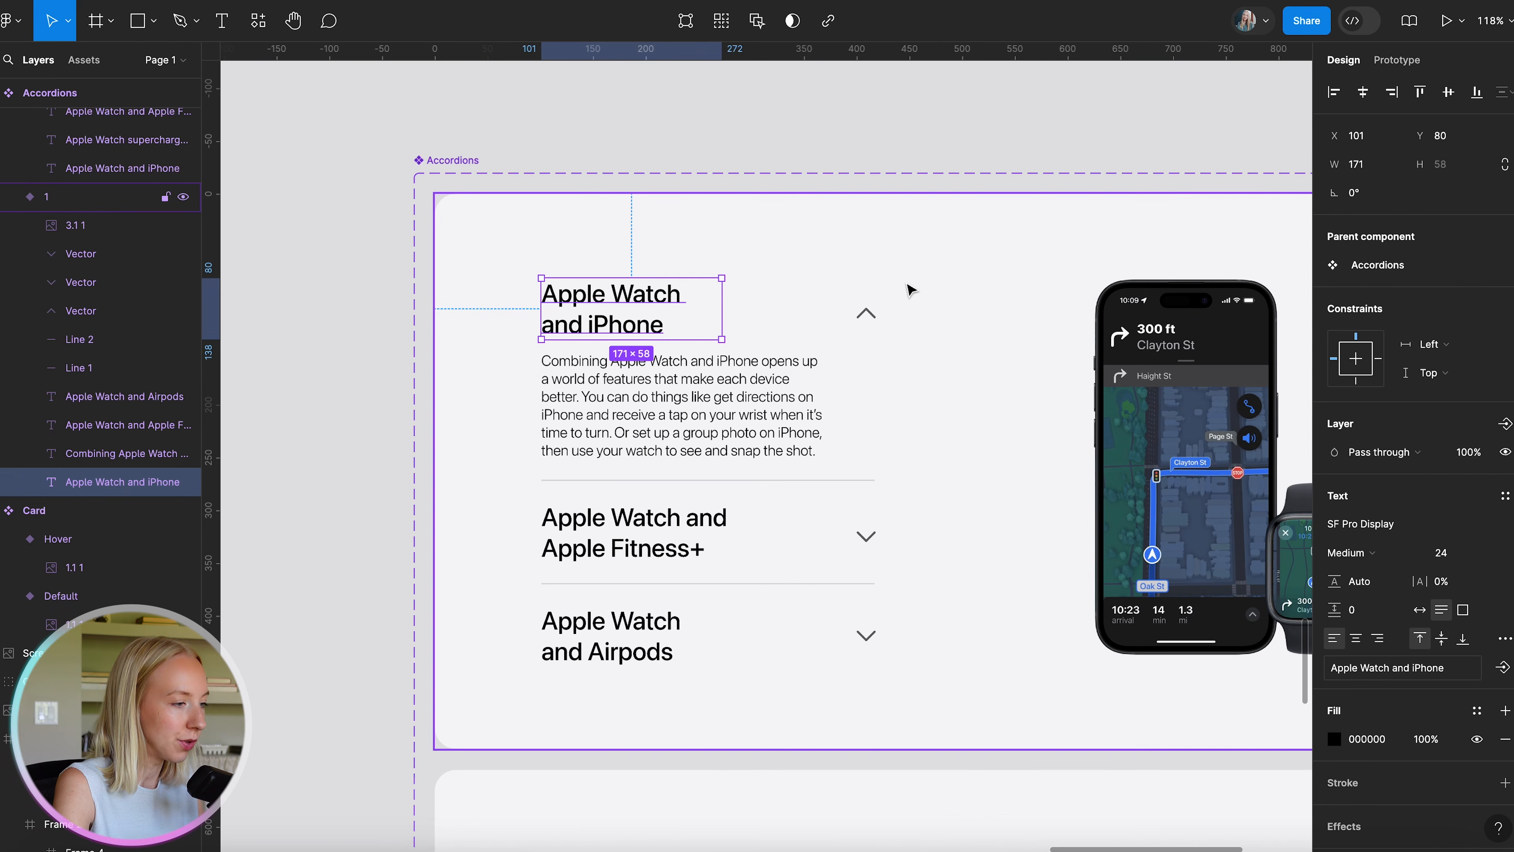
{"action": "left_click", "coordinate": [865, 312], "text": "shift"}
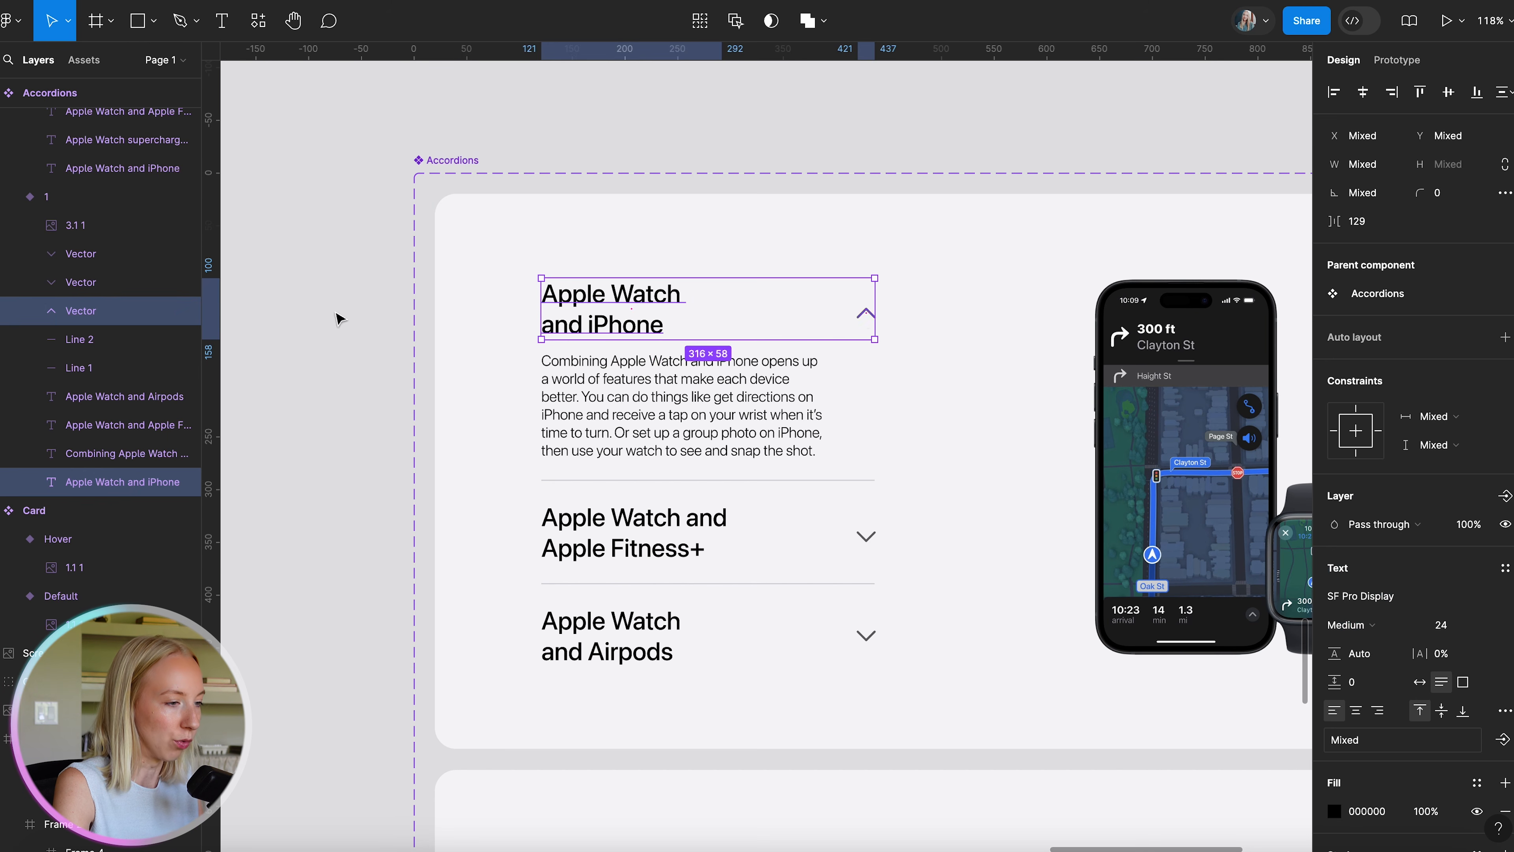
{"action": "left_click", "coordinate": [337, 318]}
In variant 1, group the "Apple Watch and Apple Fitness+" title with its arrow.
{"action": "scroll", "coordinate": [539, 352], "scroll_direction": "down", "scroll_amount": 3}
{"action": "double_click", "coordinate": [656, 374]}
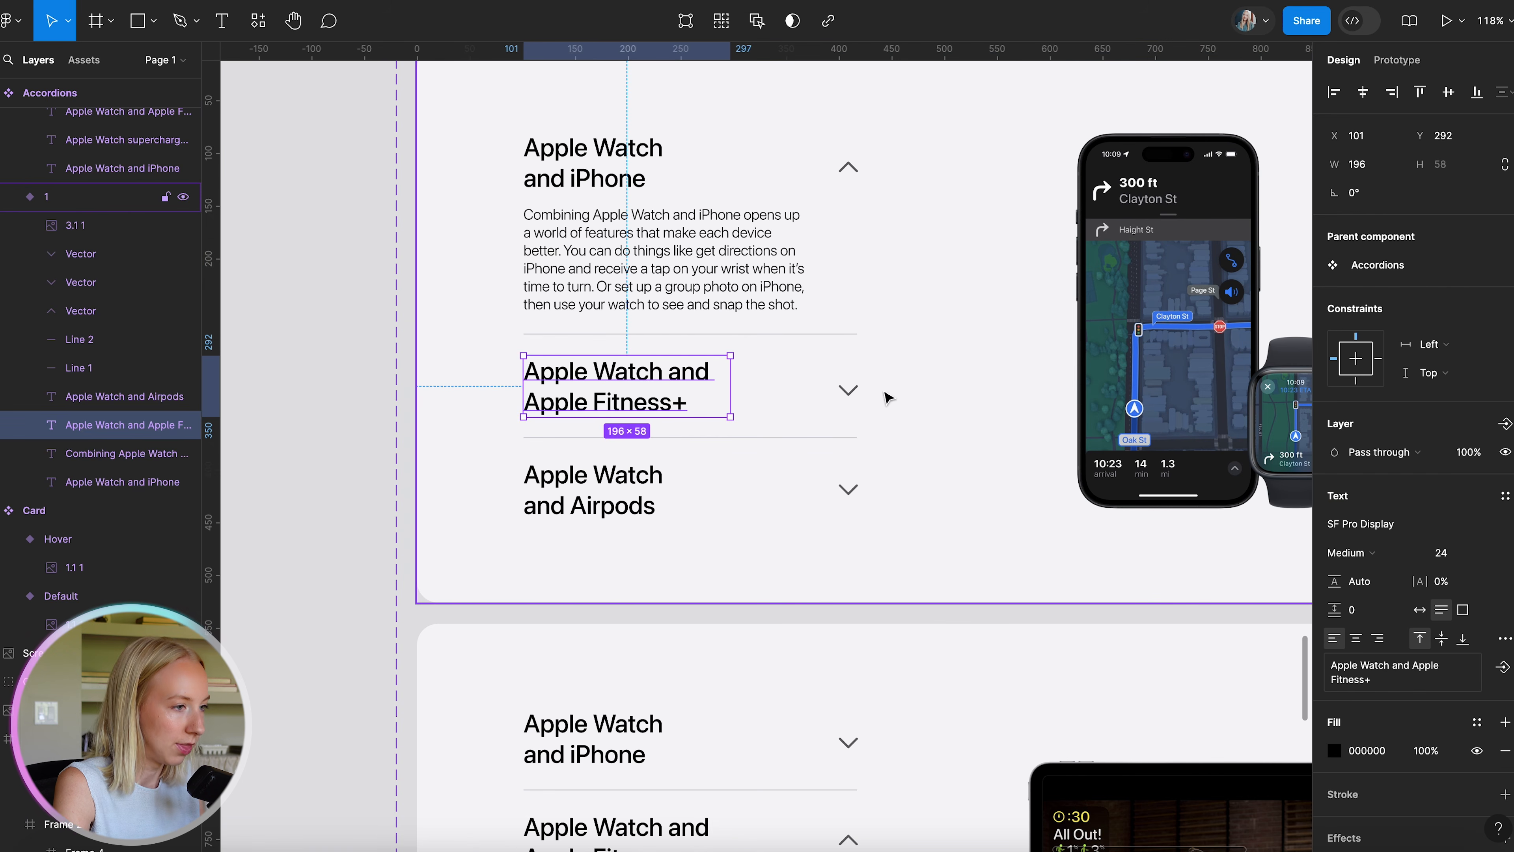
{"action": "left_click", "coordinate": [633, 140]}
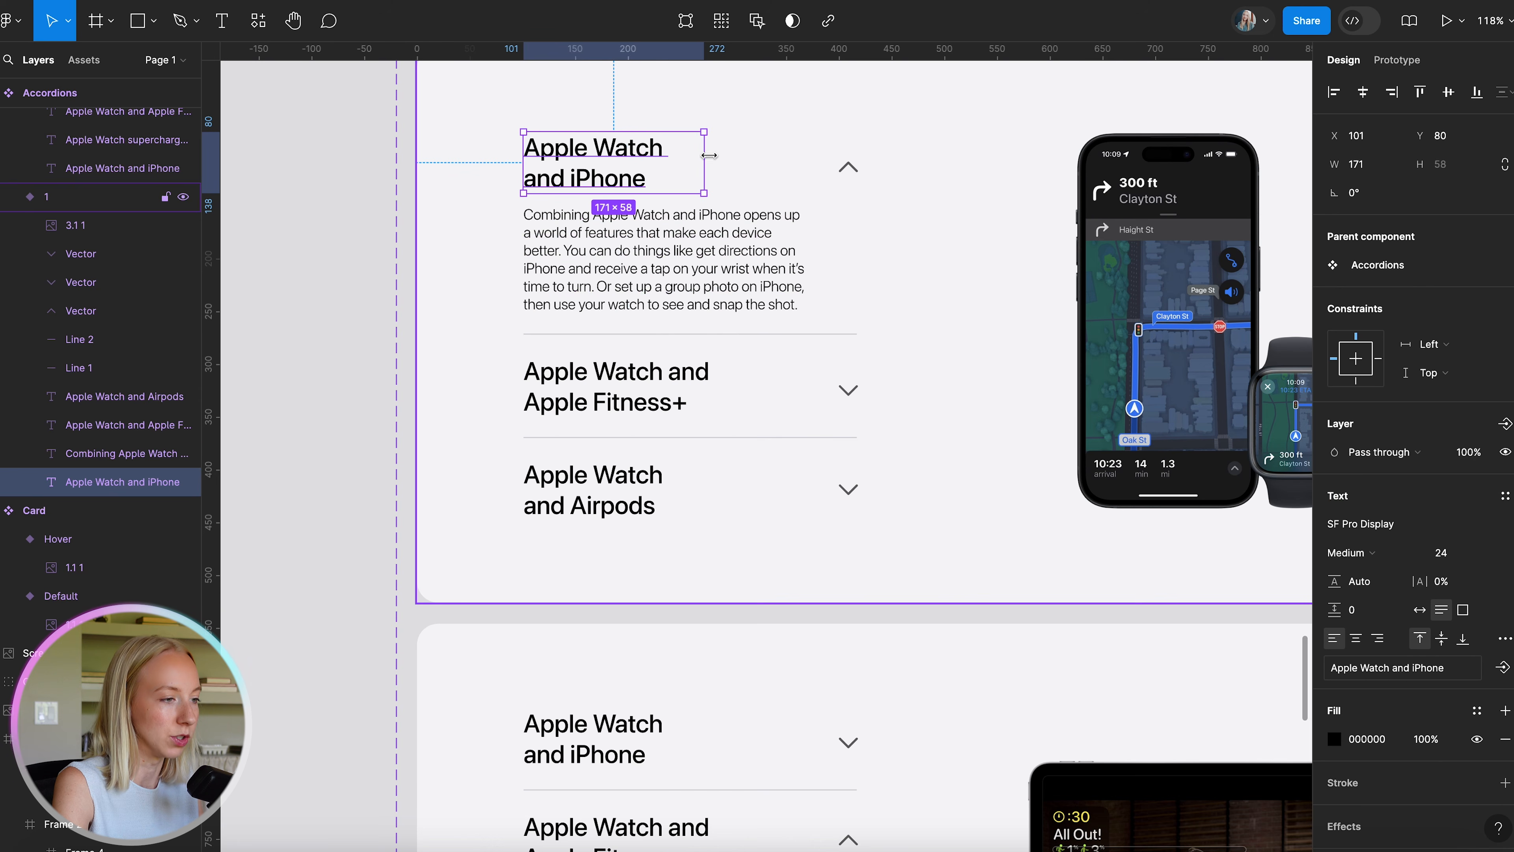
{"action": "left_click", "coordinate": [667, 385]}
{"action": "left_click", "coordinate": [848, 391], "text": "shift"}
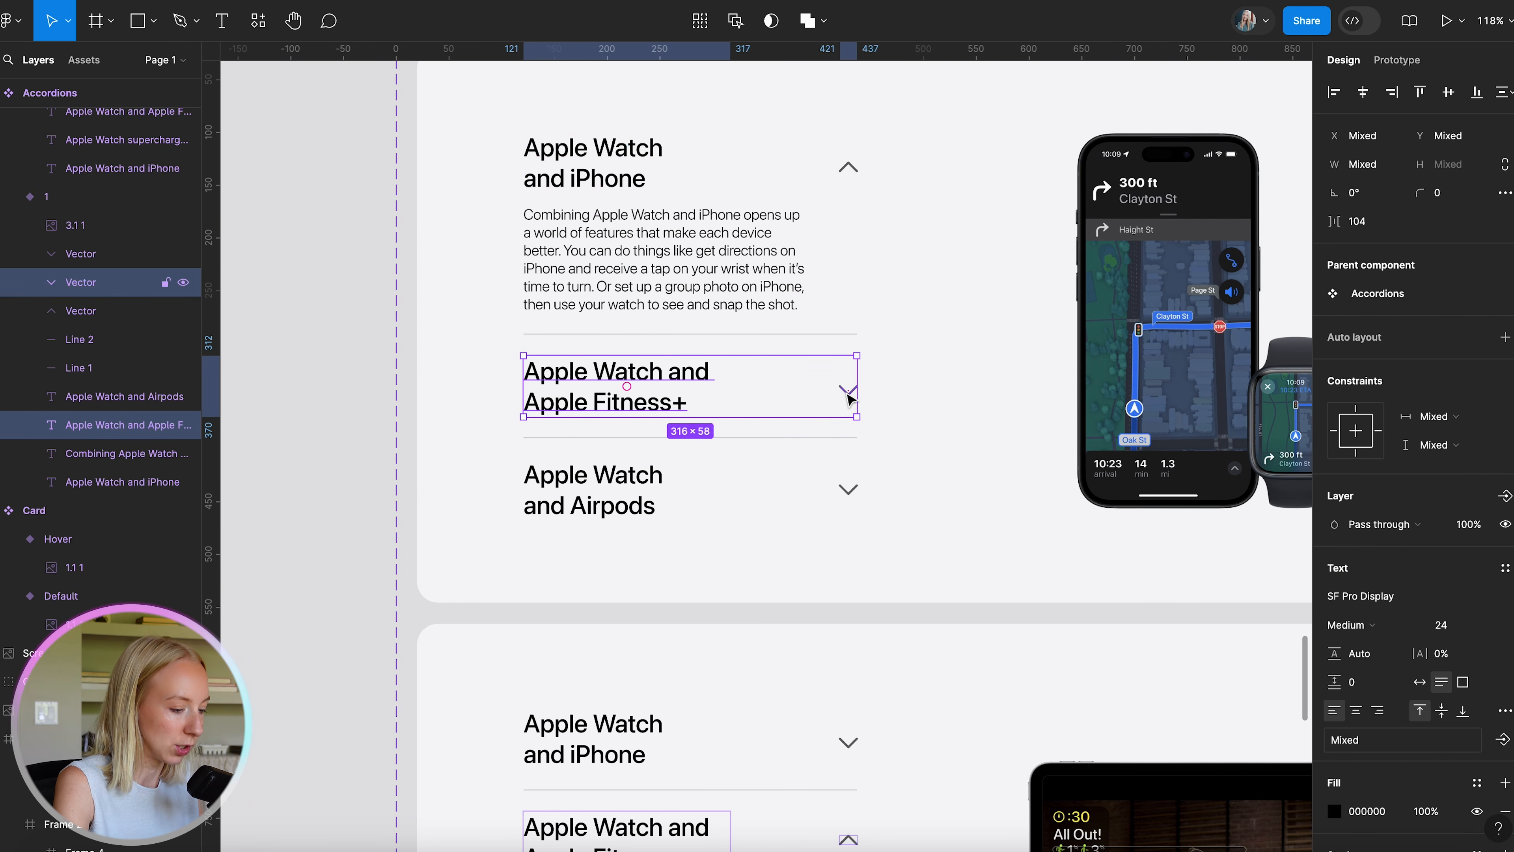
{"action": "key", "text": "ctrl+g"}
In variant 1, group the "Apple Watch and Airpods" title with its arrow.
{"action": "left_click", "coordinate": [596, 489]}
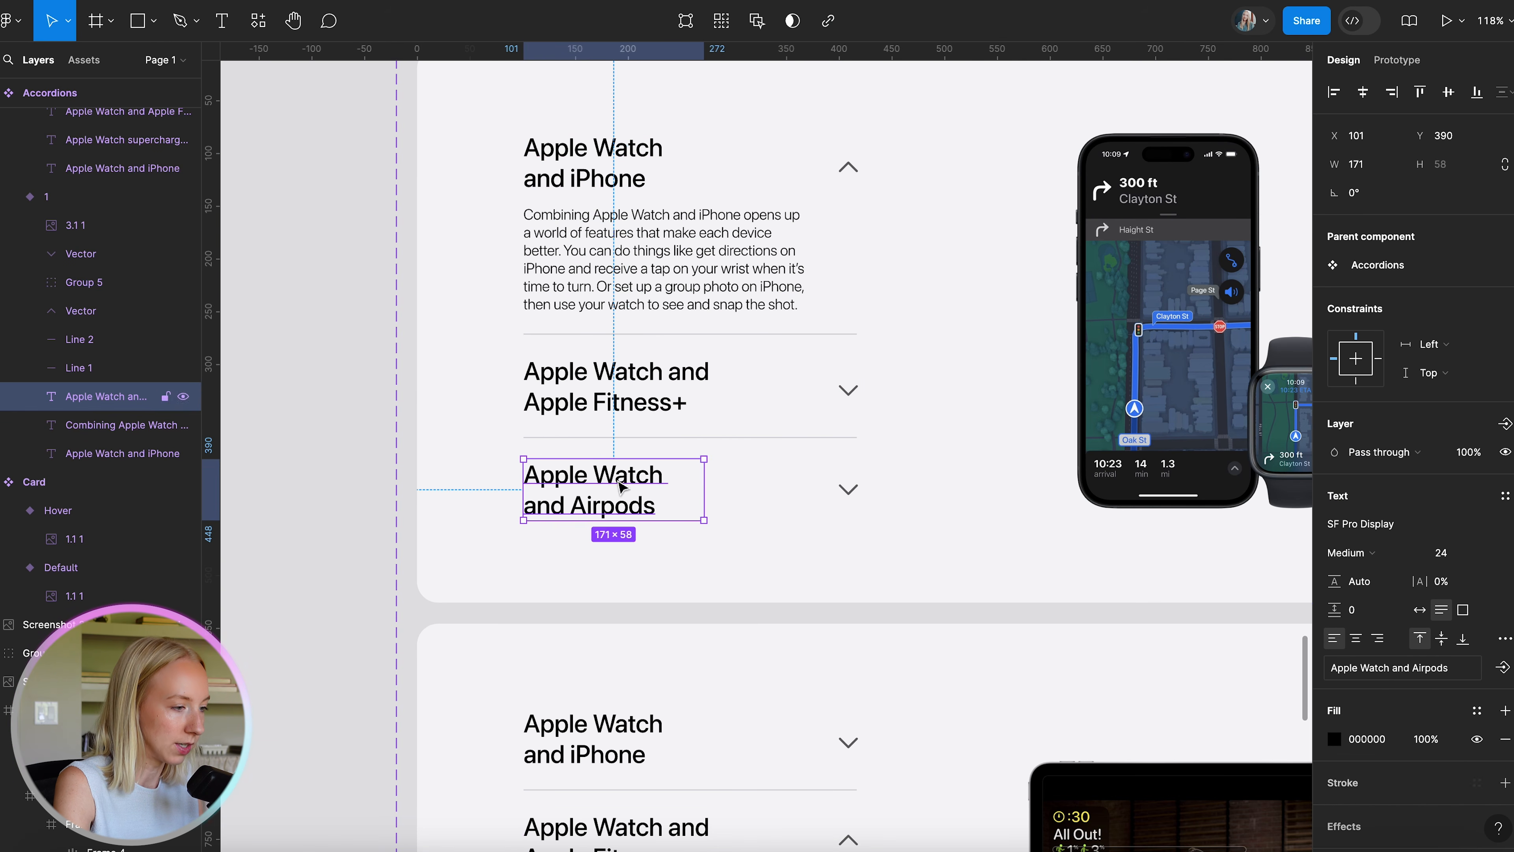
{"action": "left_click", "coordinate": [848, 490], "text": "shift"}
{"action": "key", "text": "ctrl+g"}
In variant 2, group the "Apple Watch and iPhone" title with its arrow.
{"action": "scroll", "coordinate": [854, 497], "scroll_direction": "down", "scroll_amount": 6}
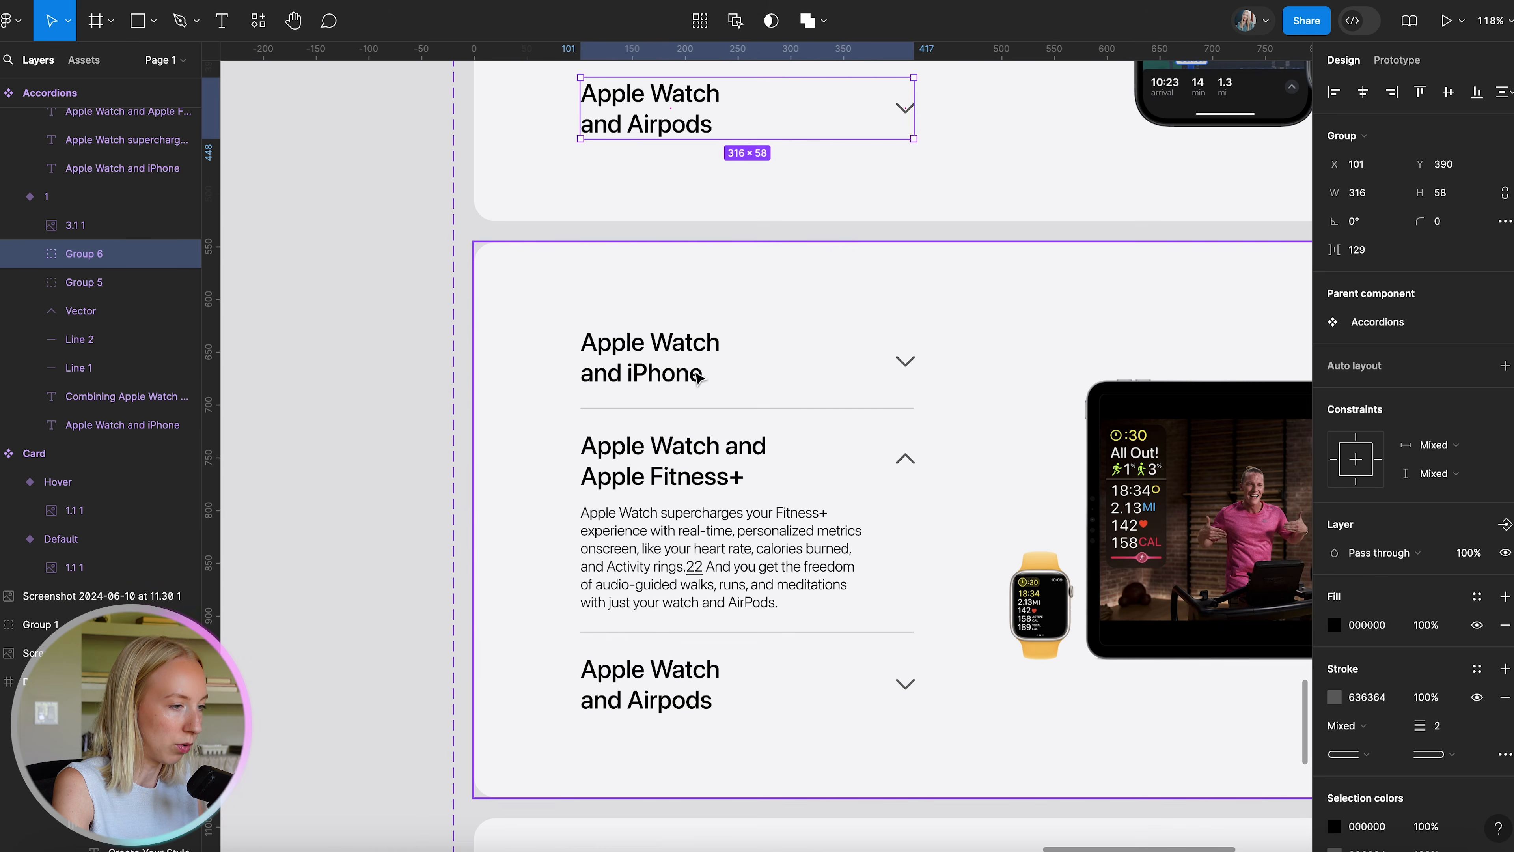
{"action": "left_click", "coordinate": [697, 374]}
{"action": "left_click", "coordinate": [905, 360]}
{"action": "double_click", "coordinate": [905, 361]}
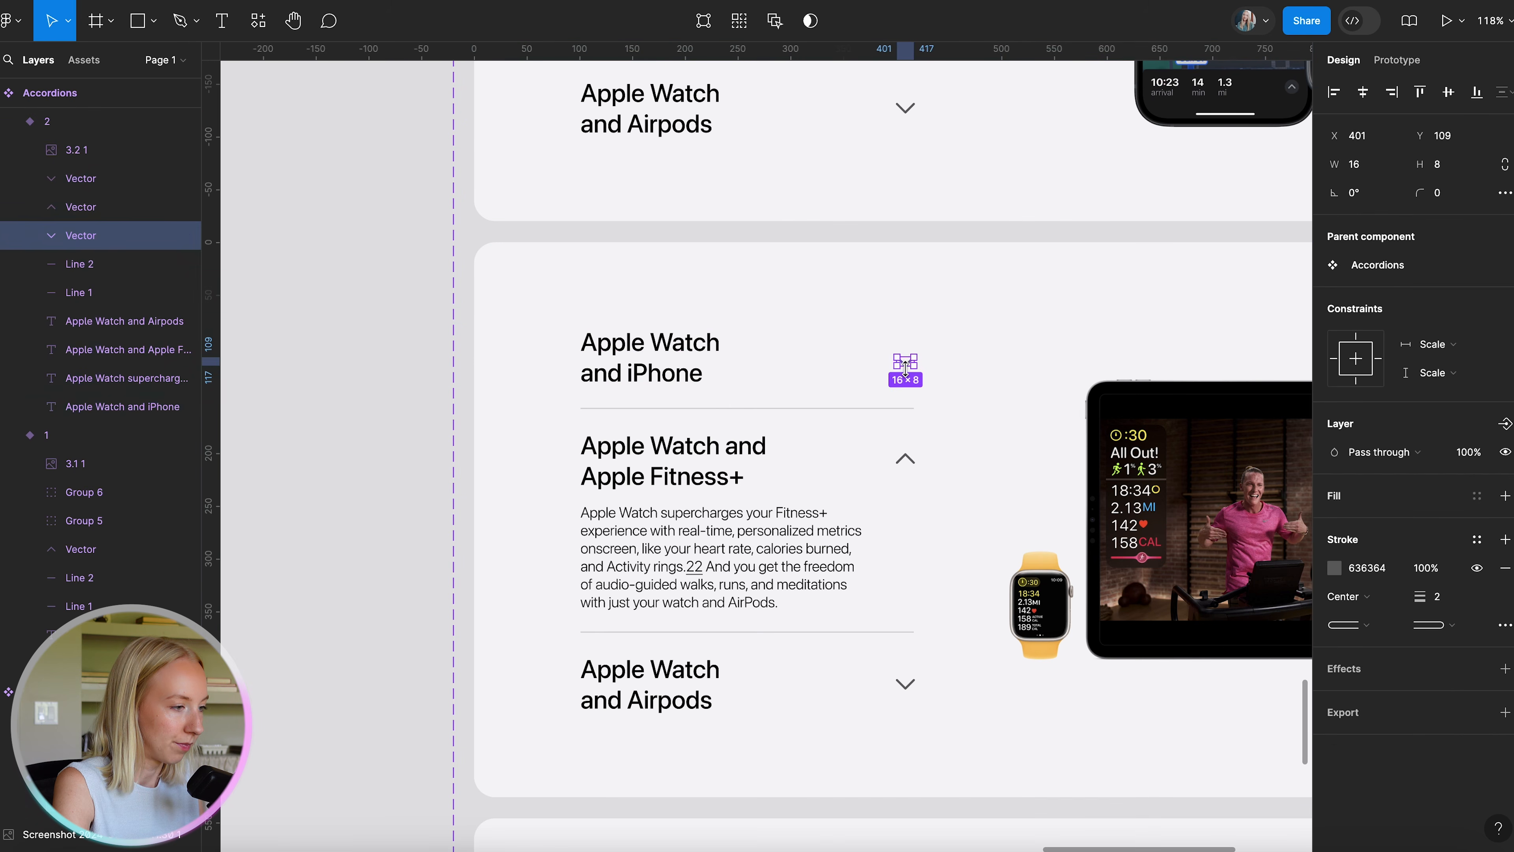
{"action": "left_click", "coordinate": [636, 379], "text": "shift"}
{"action": "key", "text": "ctrl+g"}
In variant 2, group the "Apple Watch and Airpods" title with its arrow.
{"action": "scroll", "coordinate": [633, 385], "scroll_direction": "down", "scroll_amount": 4}
{"action": "left_click", "coordinate": [656, 444]}
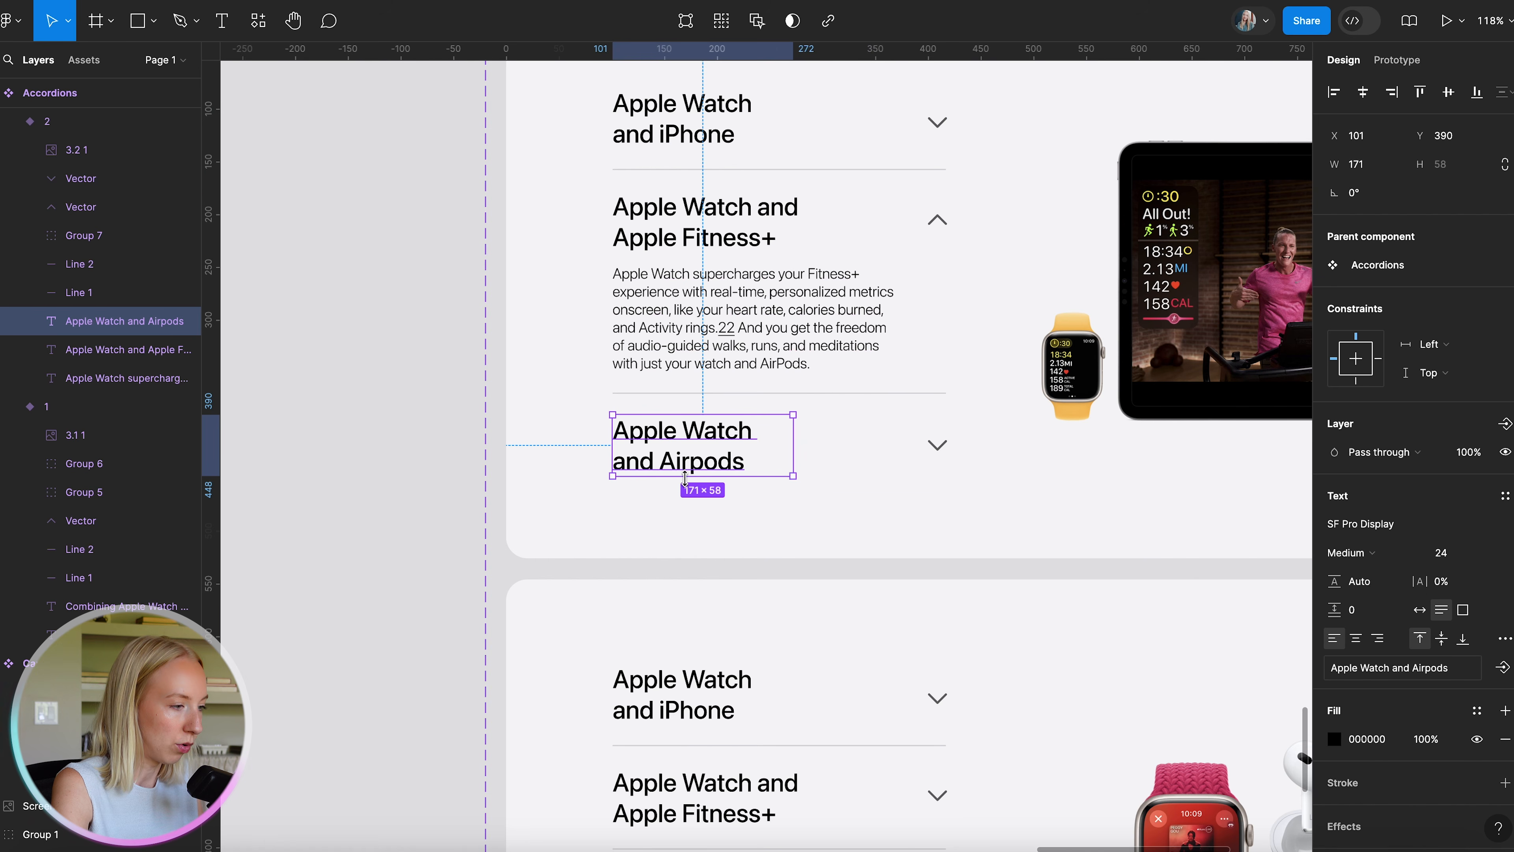
{"action": "left_click", "coordinate": [937, 446], "text": "shift"}
{"action": "key", "text": "ctrl+g"}
In the third variant, group the "Apple Watch and iPhone" title with its arrow.
{"action": "scroll", "coordinate": [943, 450], "scroll_direction": "down", "scroll_amount": 5}
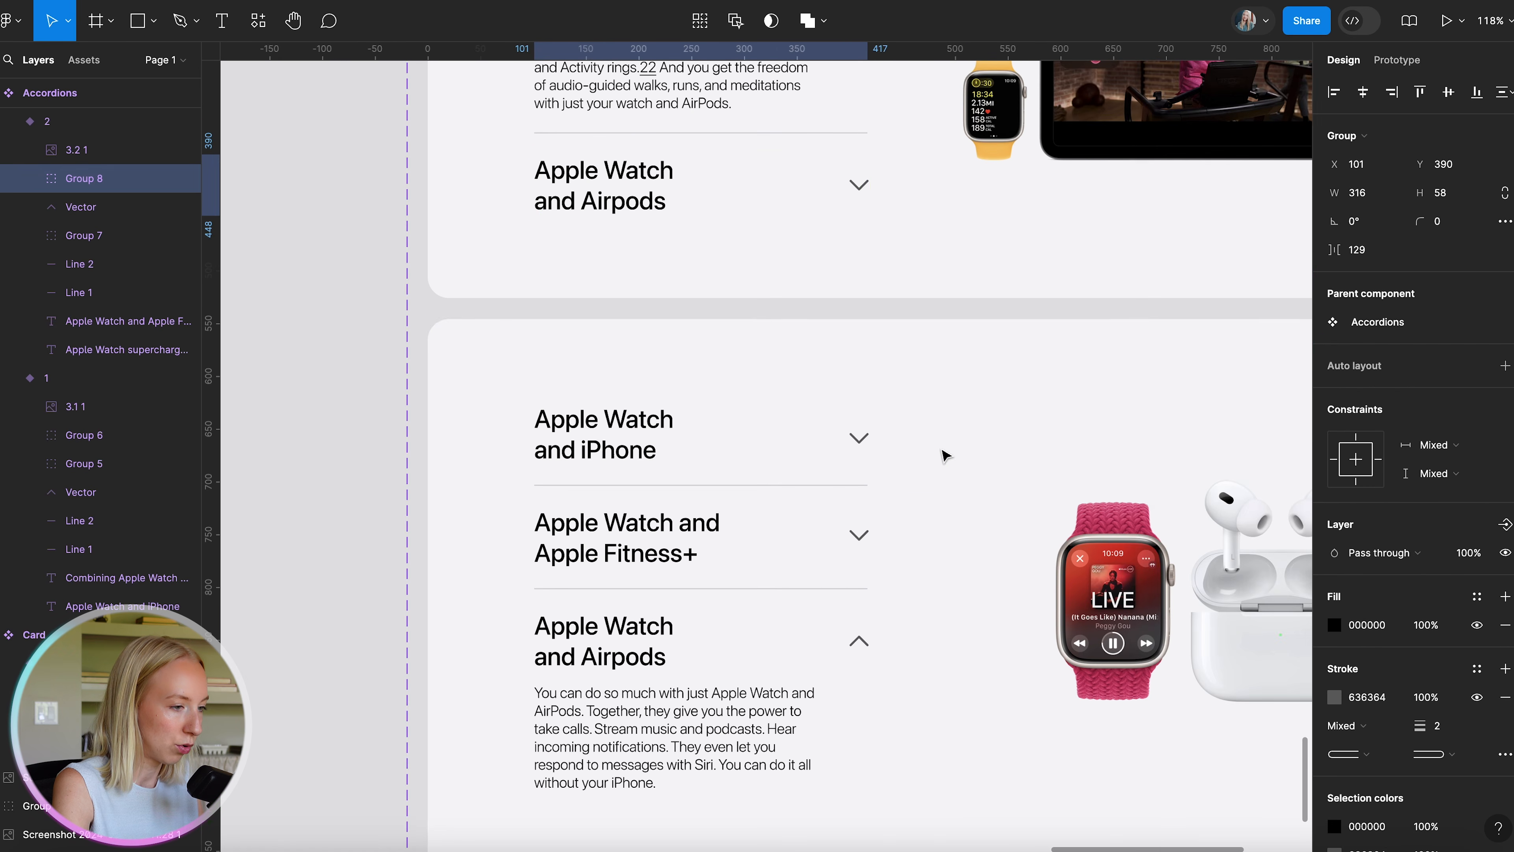
{"action": "left_click", "coordinate": [626, 461]}
{"action": "left_click", "coordinate": [626, 461]}
{"action": "left_click", "coordinate": [859, 437], "text": "shift"}
{"action": "key", "text": "ctrl+g"}
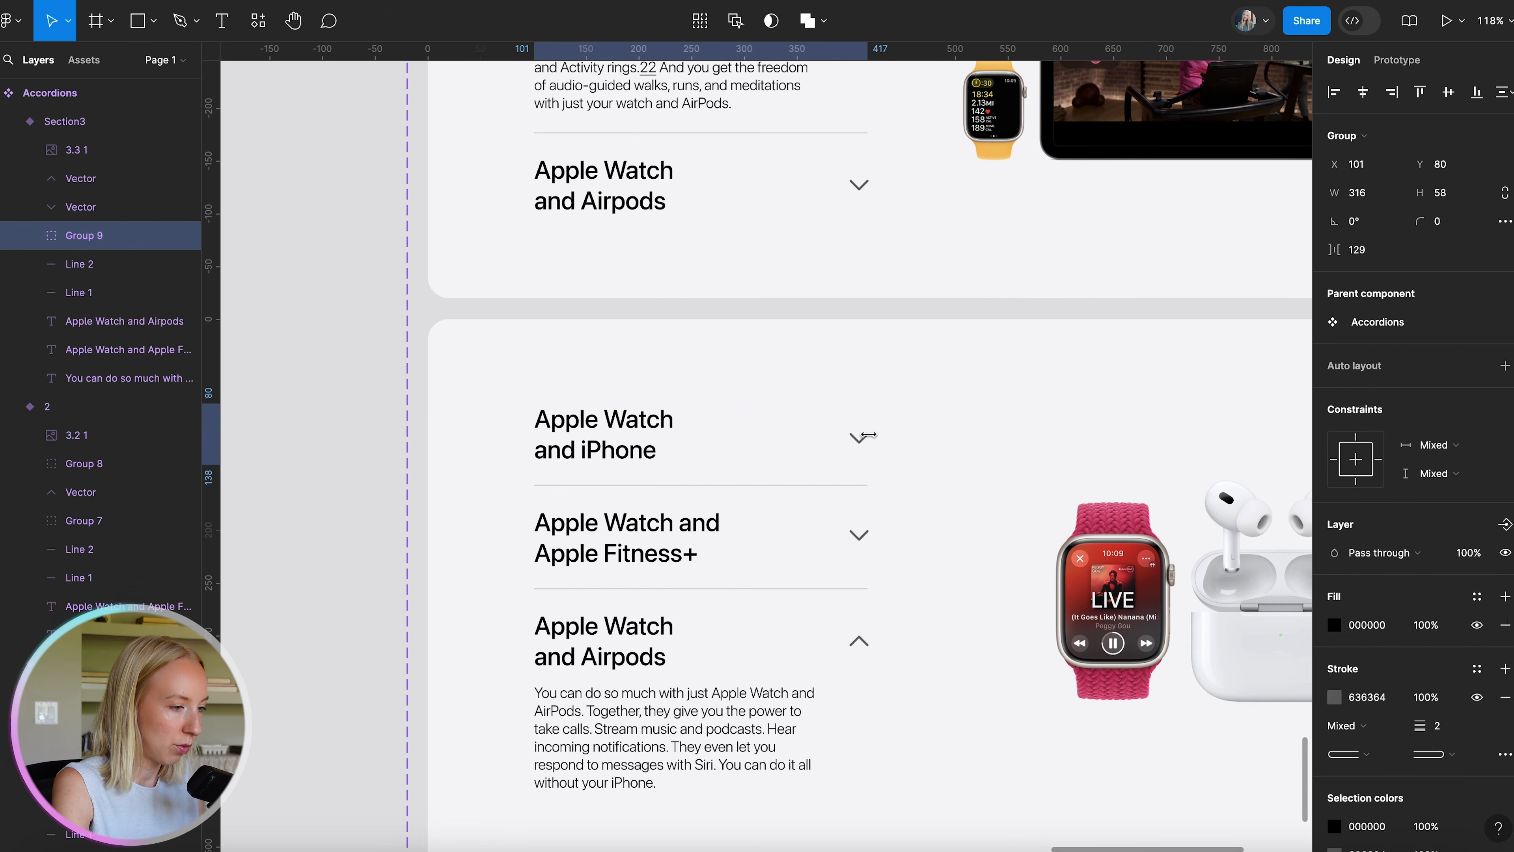
In the third variant, group the "Apple Watch and Apple Fitness+" title with its arrow.
{"action": "left_click", "coordinate": [622, 544]}
{"action": "left_click", "coordinate": [861, 538]}
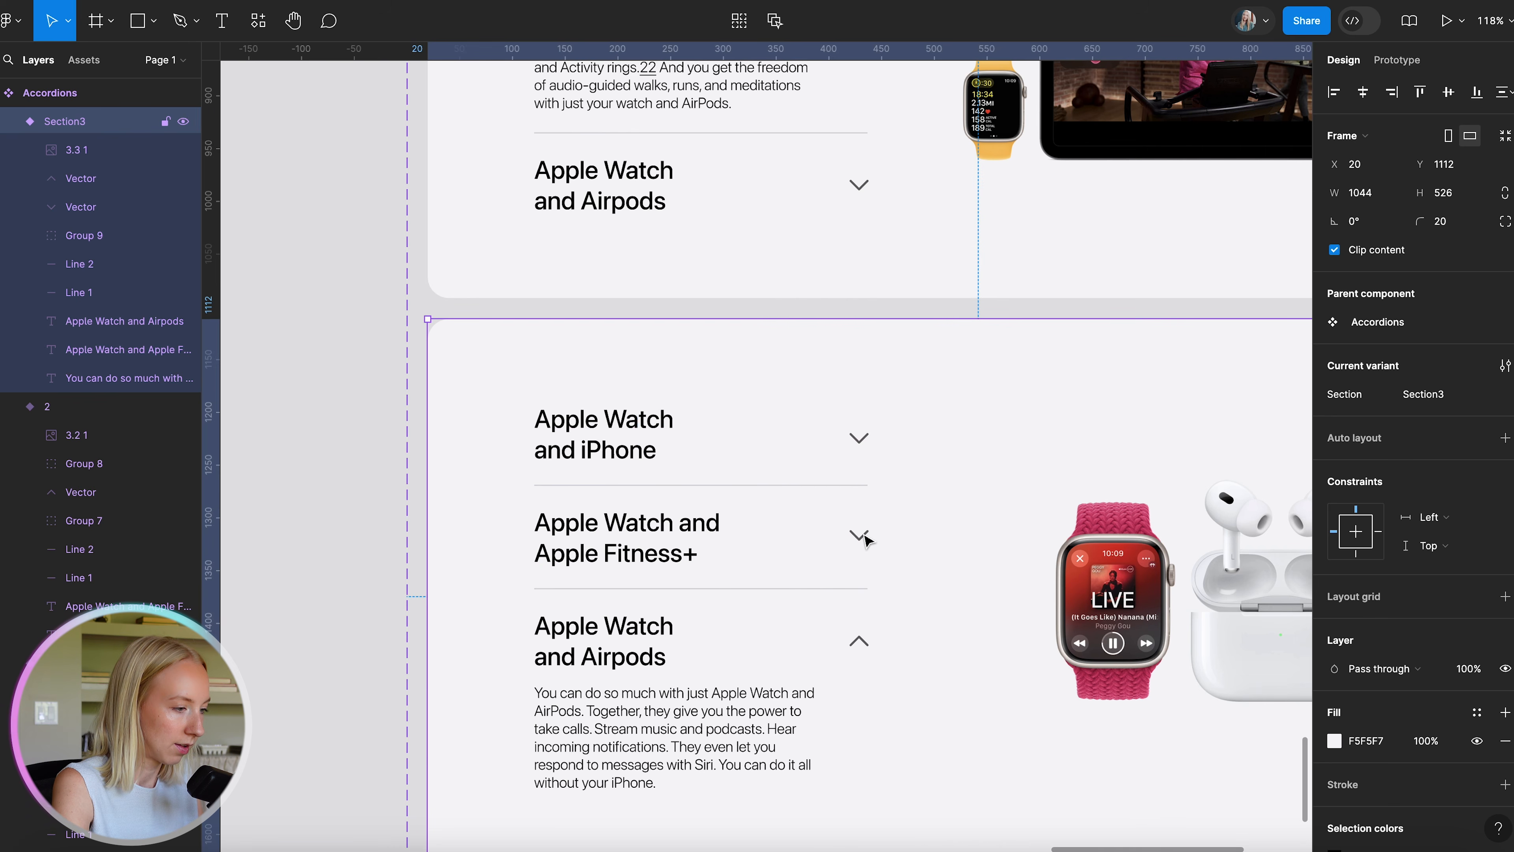
{"action": "left_click", "coordinate": [859, 535]}
{"action": "left_click", "coordinate": [625, 536], "text": "shift"}
{"action": "key", "text": "ctrl+g"}
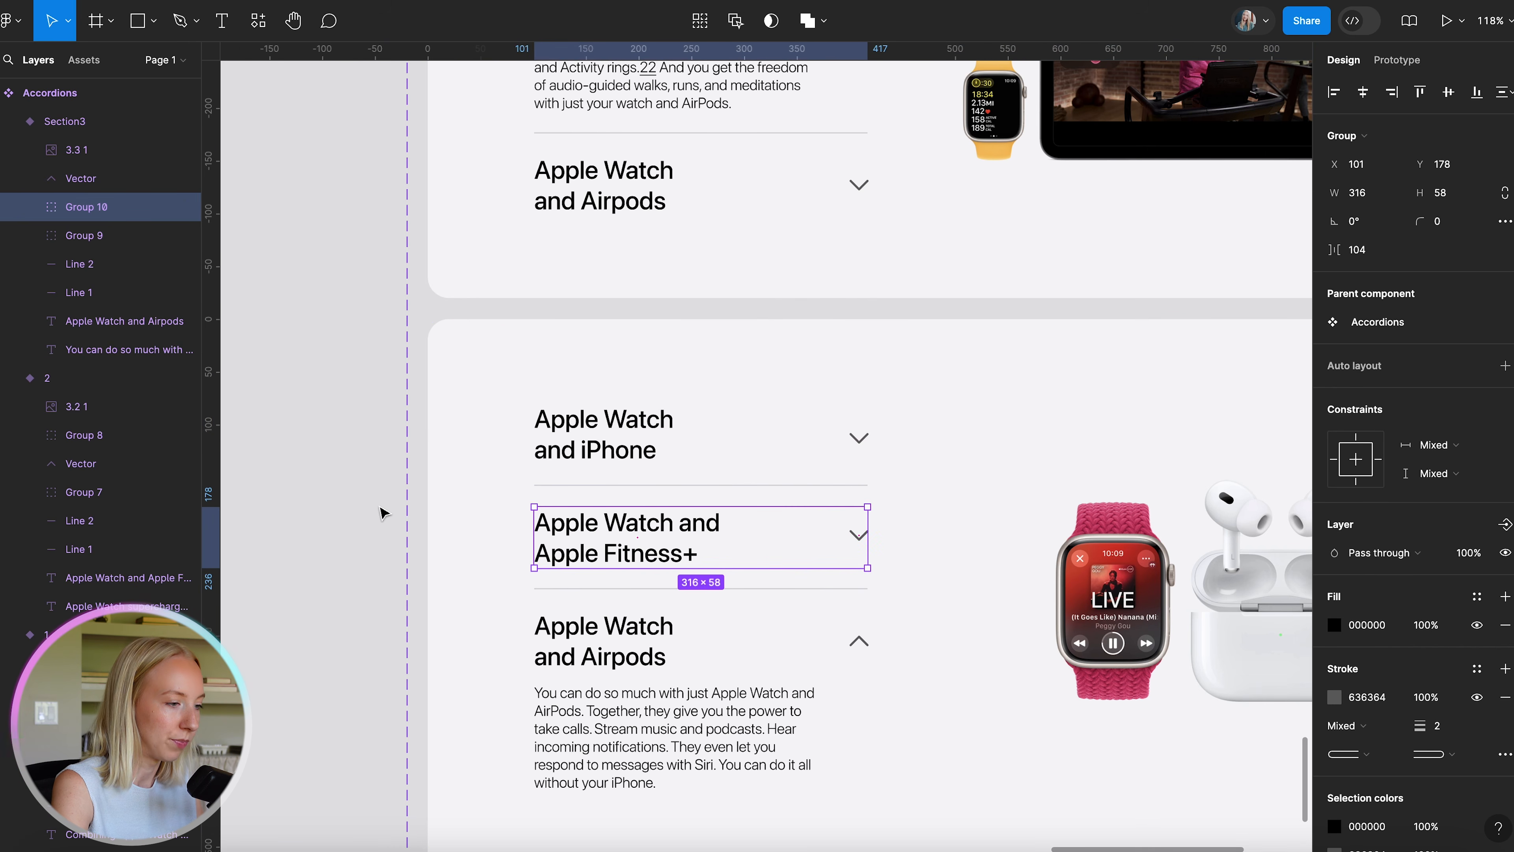
{"action": "left_click", "coordinate": [382, 508]}
{"action": "scroll", "coordinate": [376, 512], "scroll_direction": "down", "scroll_amount": 5}
{"action": "scroll", "coordinate": [561, 491], "scroll_direction": "up", "scroll_amount": 3}
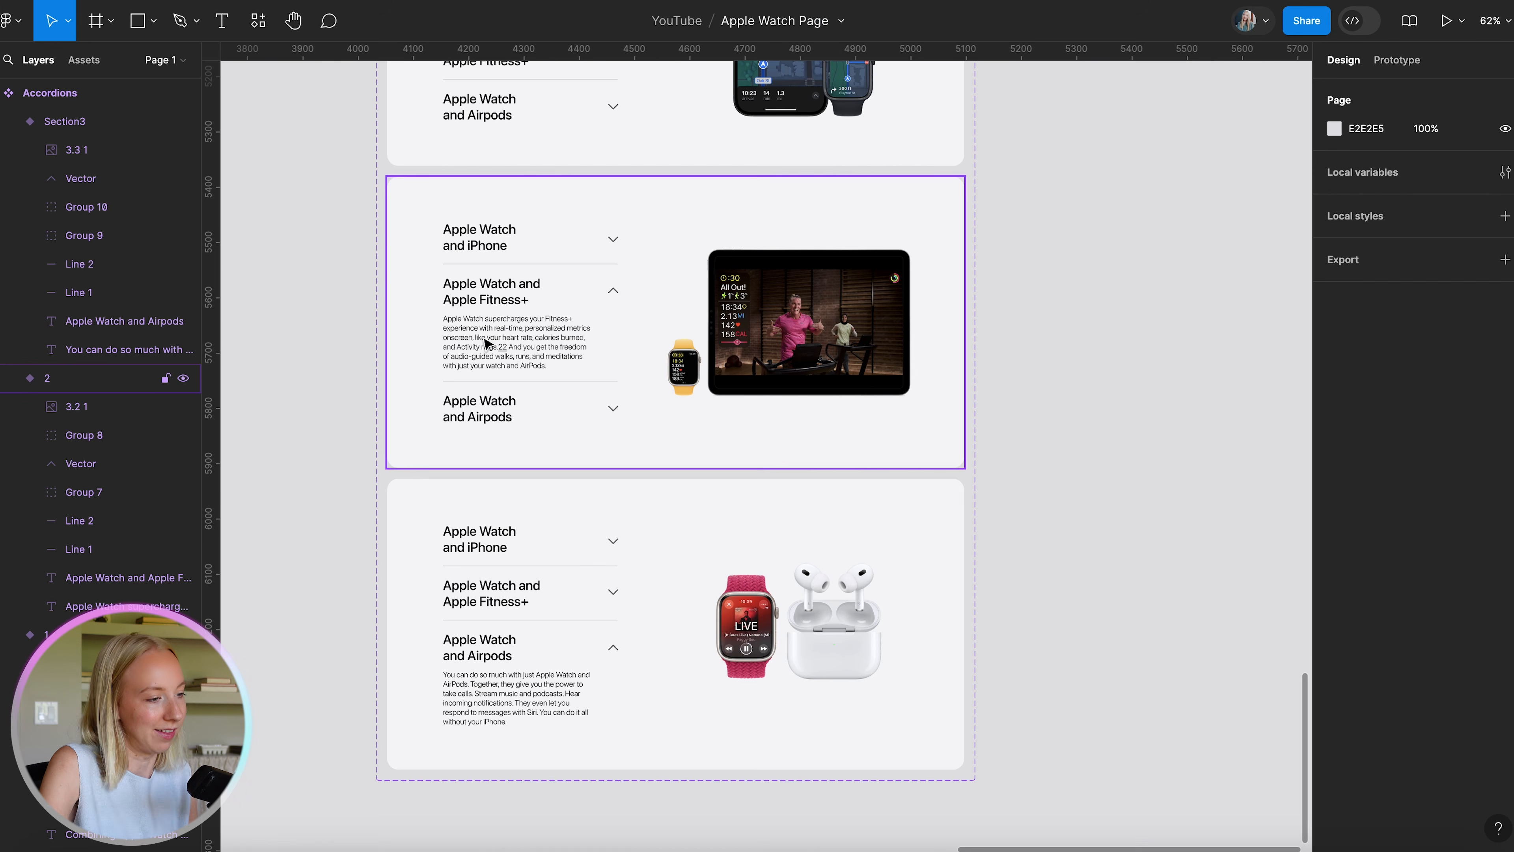
{"action": "scroll", "coordinate": [485, 343], "scroll_direction": "up", "scroll_amount": 3}
{"action": "scroll", "coordinate": [486, 343], "scroll_direction": "left", "scroll_amount": 1}
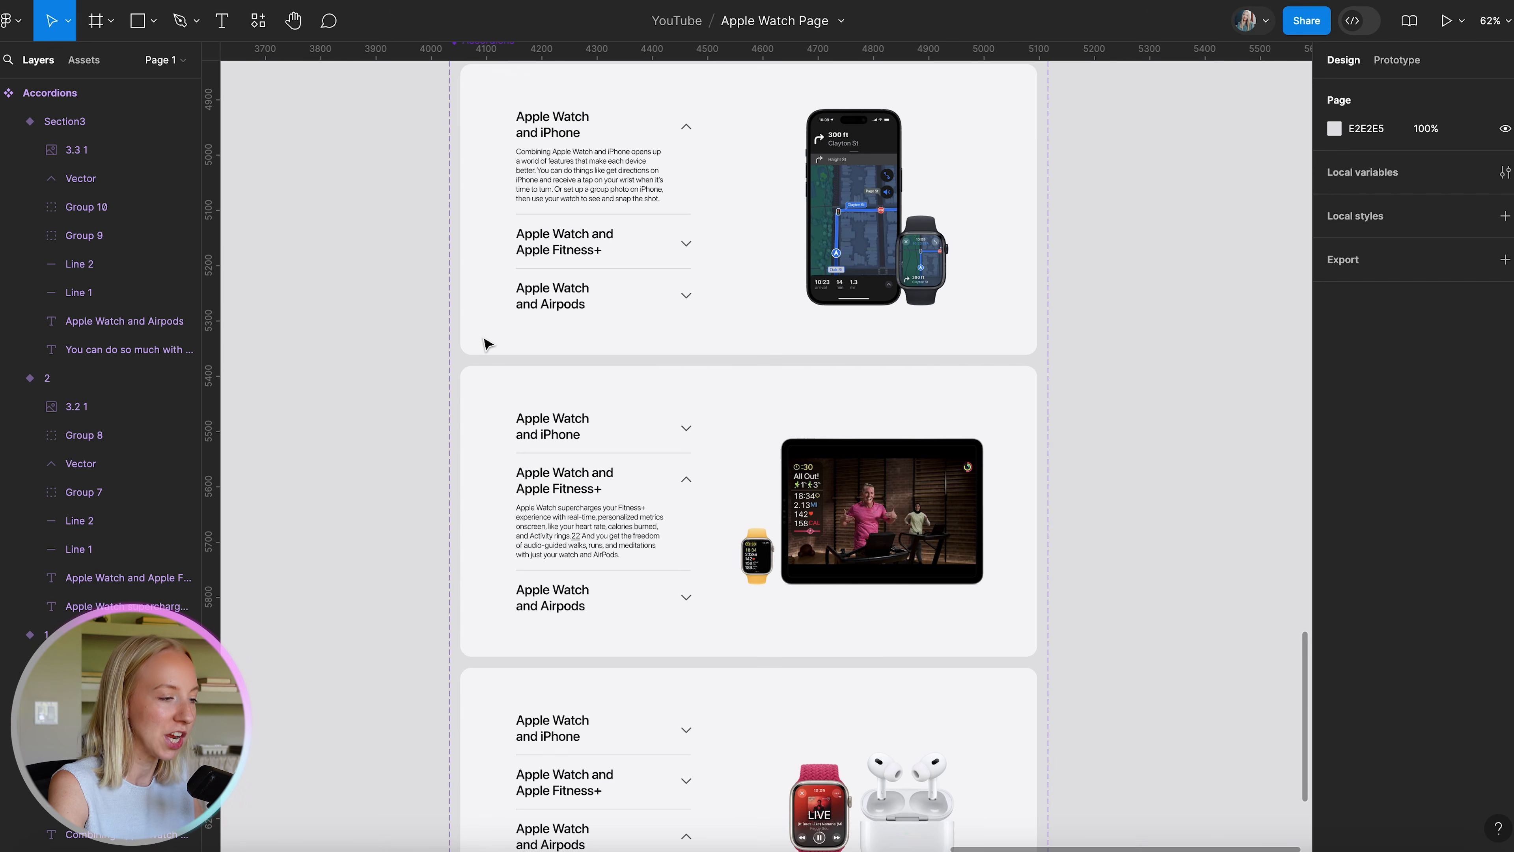
{"action": "scroll", "coordinate": [486, 343], "scroll_direction": "up", "scroll_amount": 2}
{"action": "scroll", "coordinate": [618, 382], "scroll_direction": "down", "scroll_amount": 5}
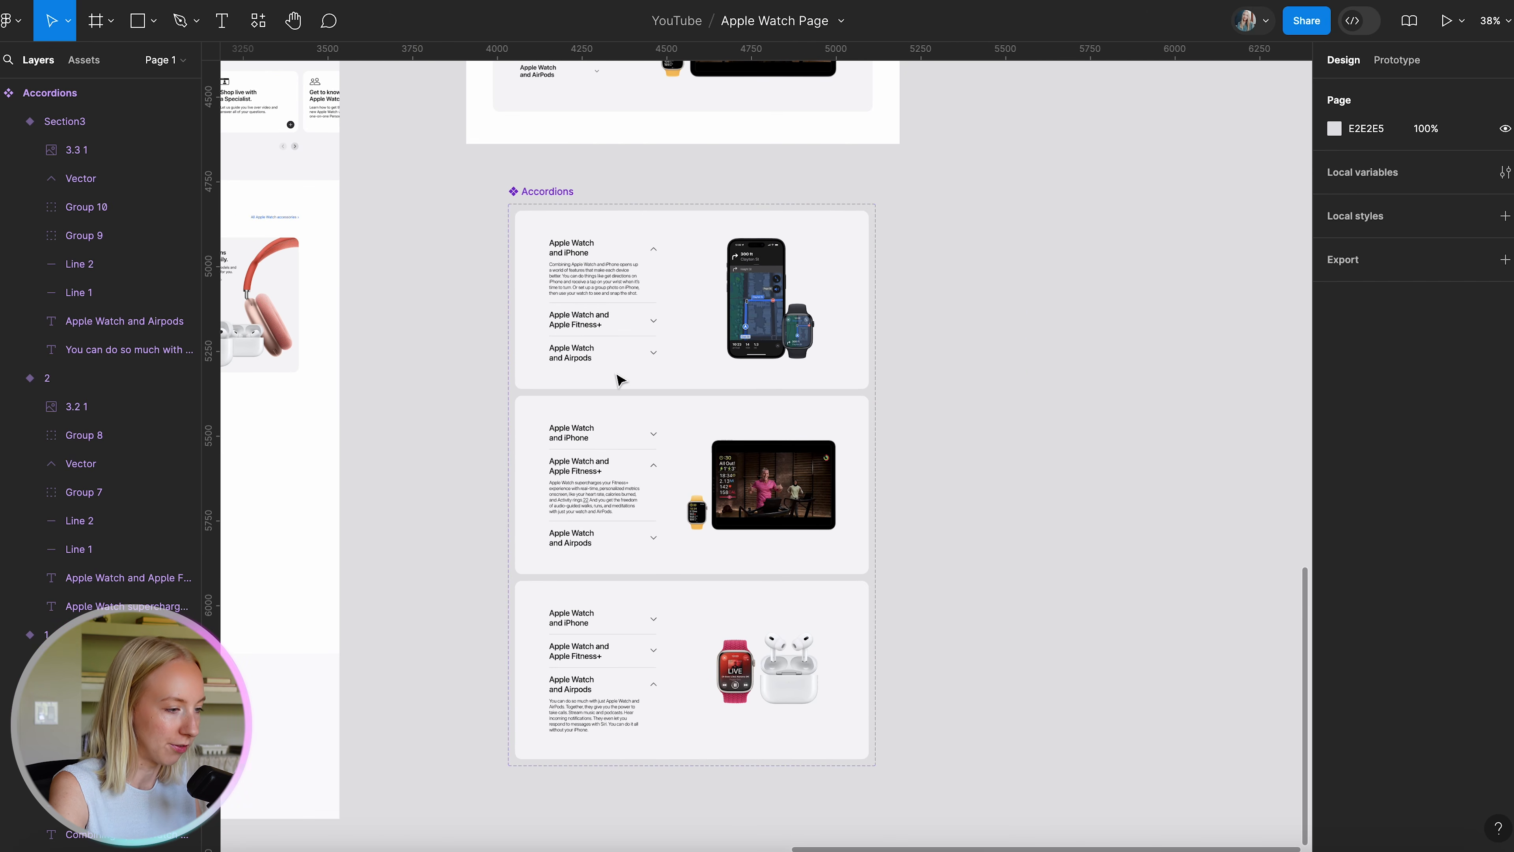
In the first variant, add an on-click prototype connection from the grouped "Apple Watch and Apple Fitness+" title to variant 2.
{"action": "scroll", "coordinate": [618, 380], "scroll_direction": "up", "scroll_amount": 2}
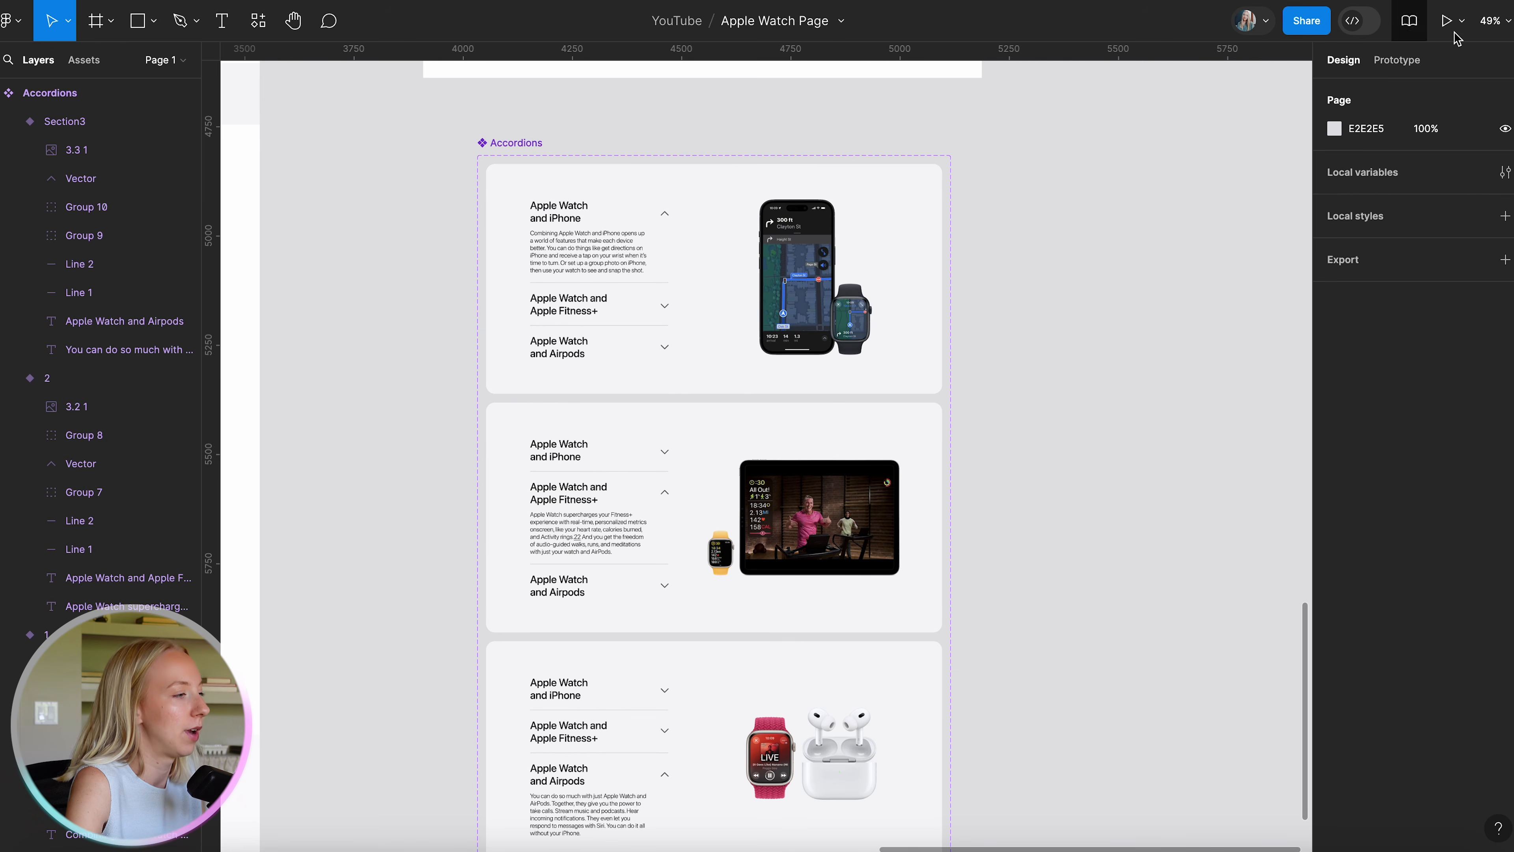
{"action": "left_click", "coordinate": [1404, 65]}
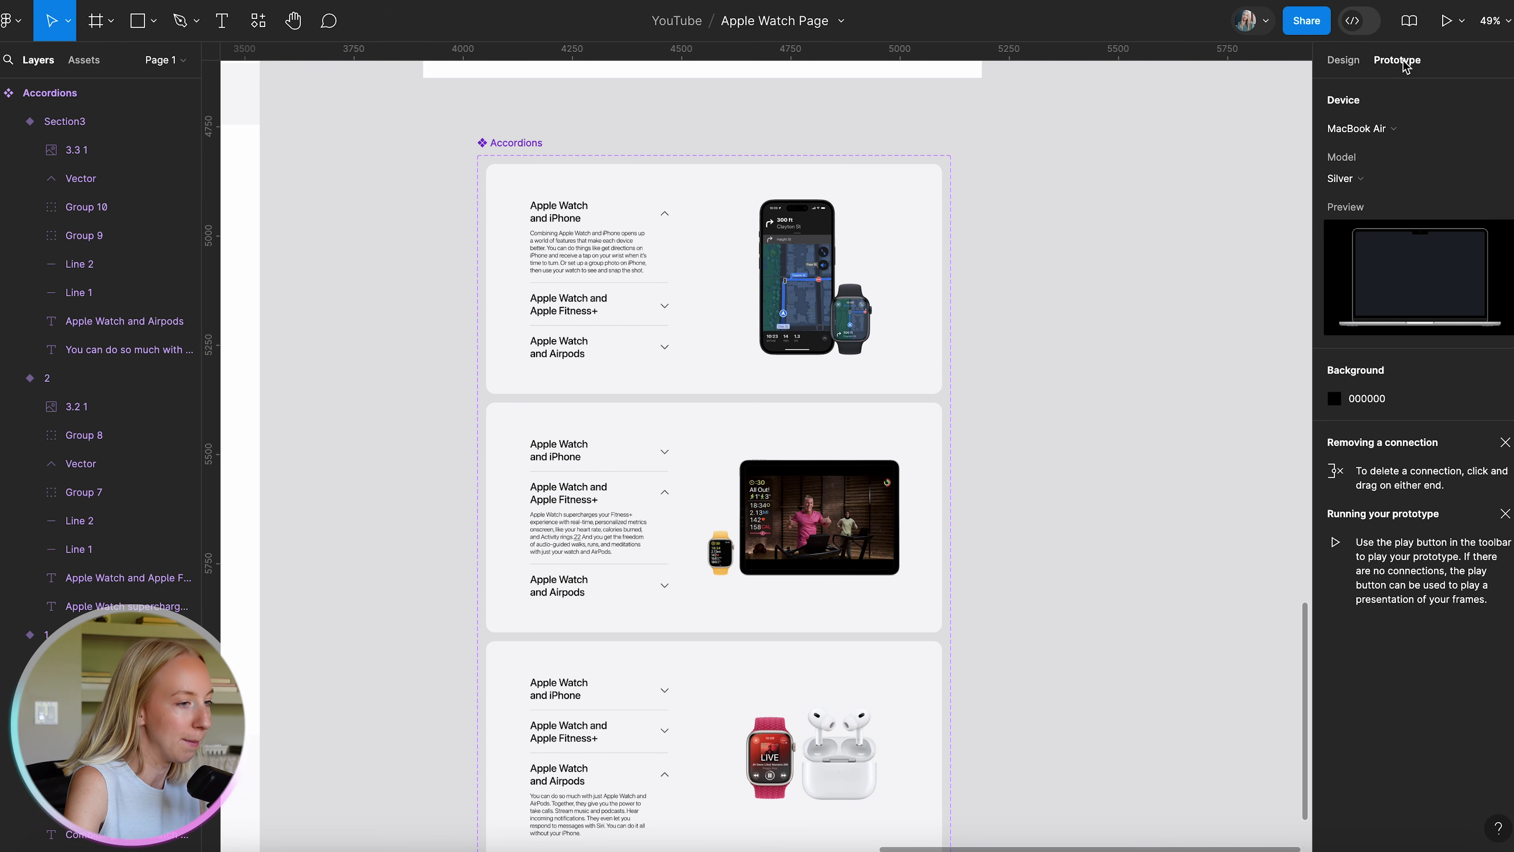
{"action": "scroll", "coordinate": [689, 352], "scroll_direction": "up", "scroll_amount": 3}
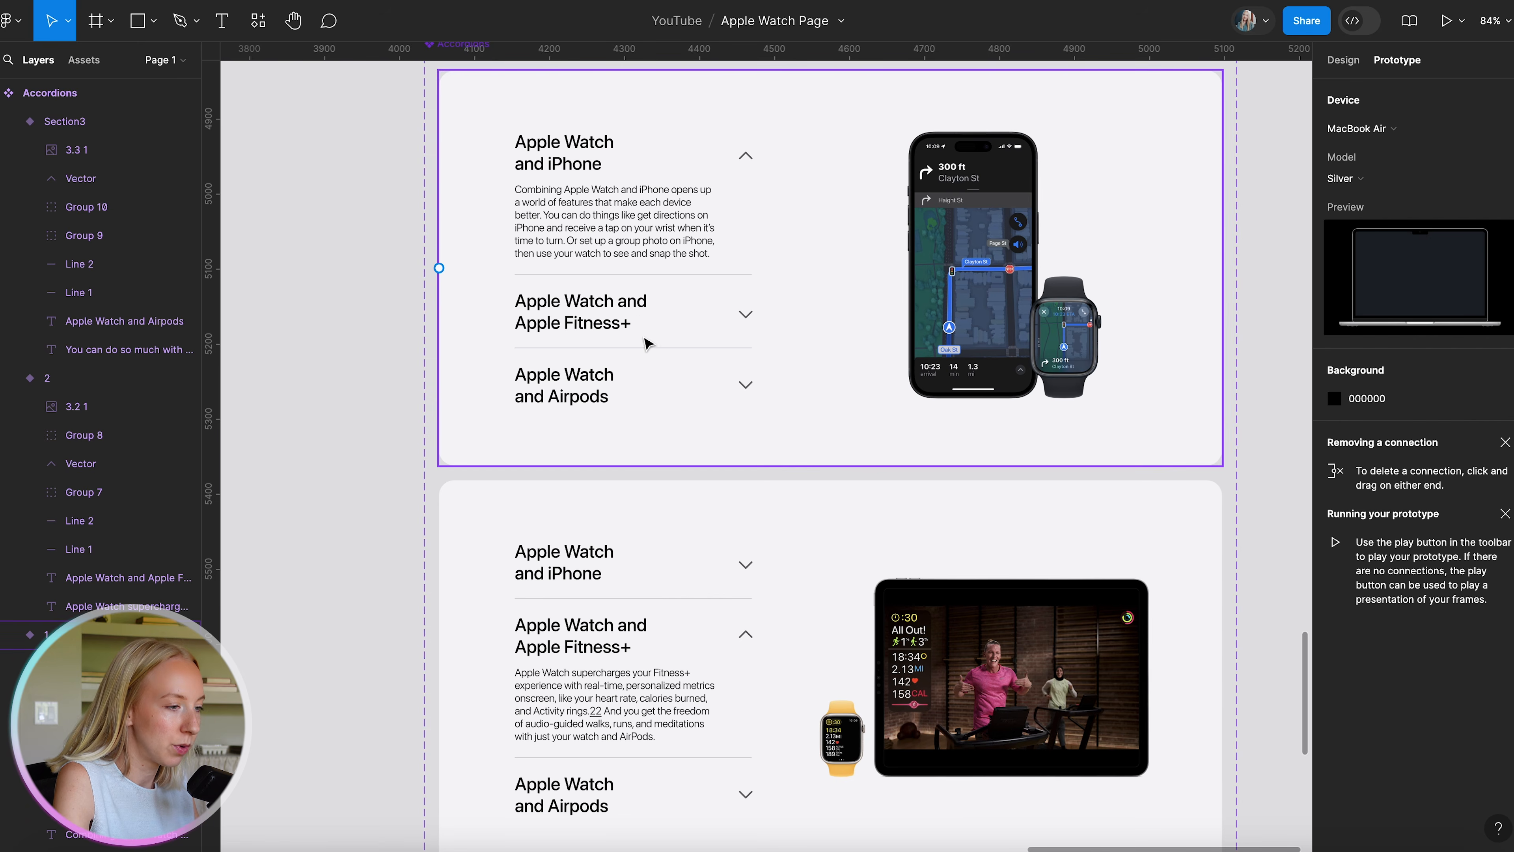
{"action": "left_click", "coordinate": [643, 323]}
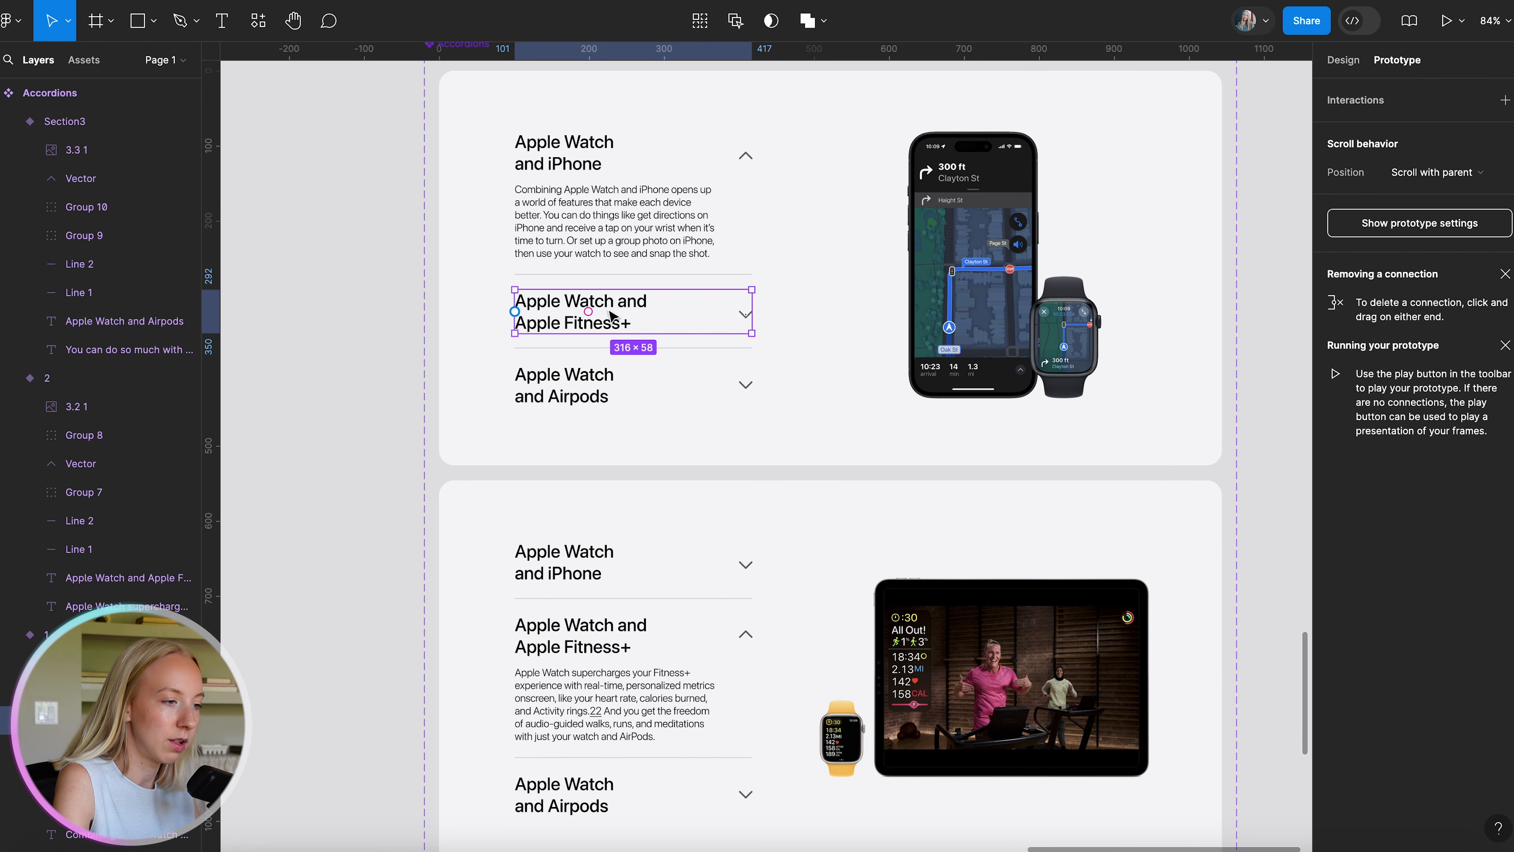
{"action": "scroll", "coordinate": [727, 328], "scroll_direction": "down", "scroll_amount": 3}
{"action": "left_click_drag", "start_coordinate": [709, 246], "coordinate": [655, 428]}
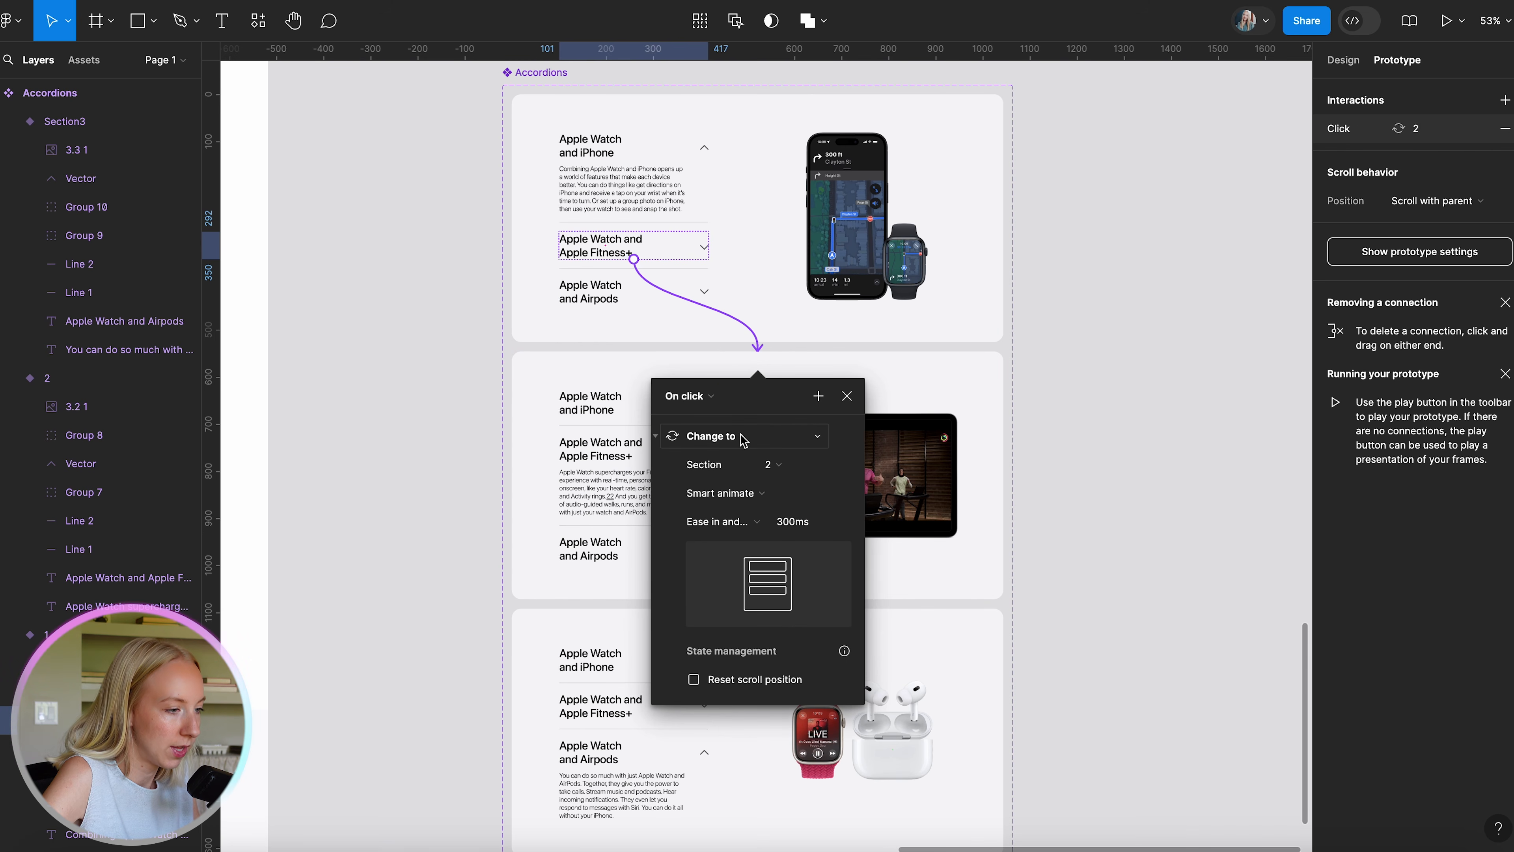
Set the transition of the Apple Fitness+ connection to Instant.
{"action": "scroll", "coordinate": [757, 498], "scroll_direction": "up", "scroll_amount": 2}
{"action": "left_click", "coordinate": [757, 498]}
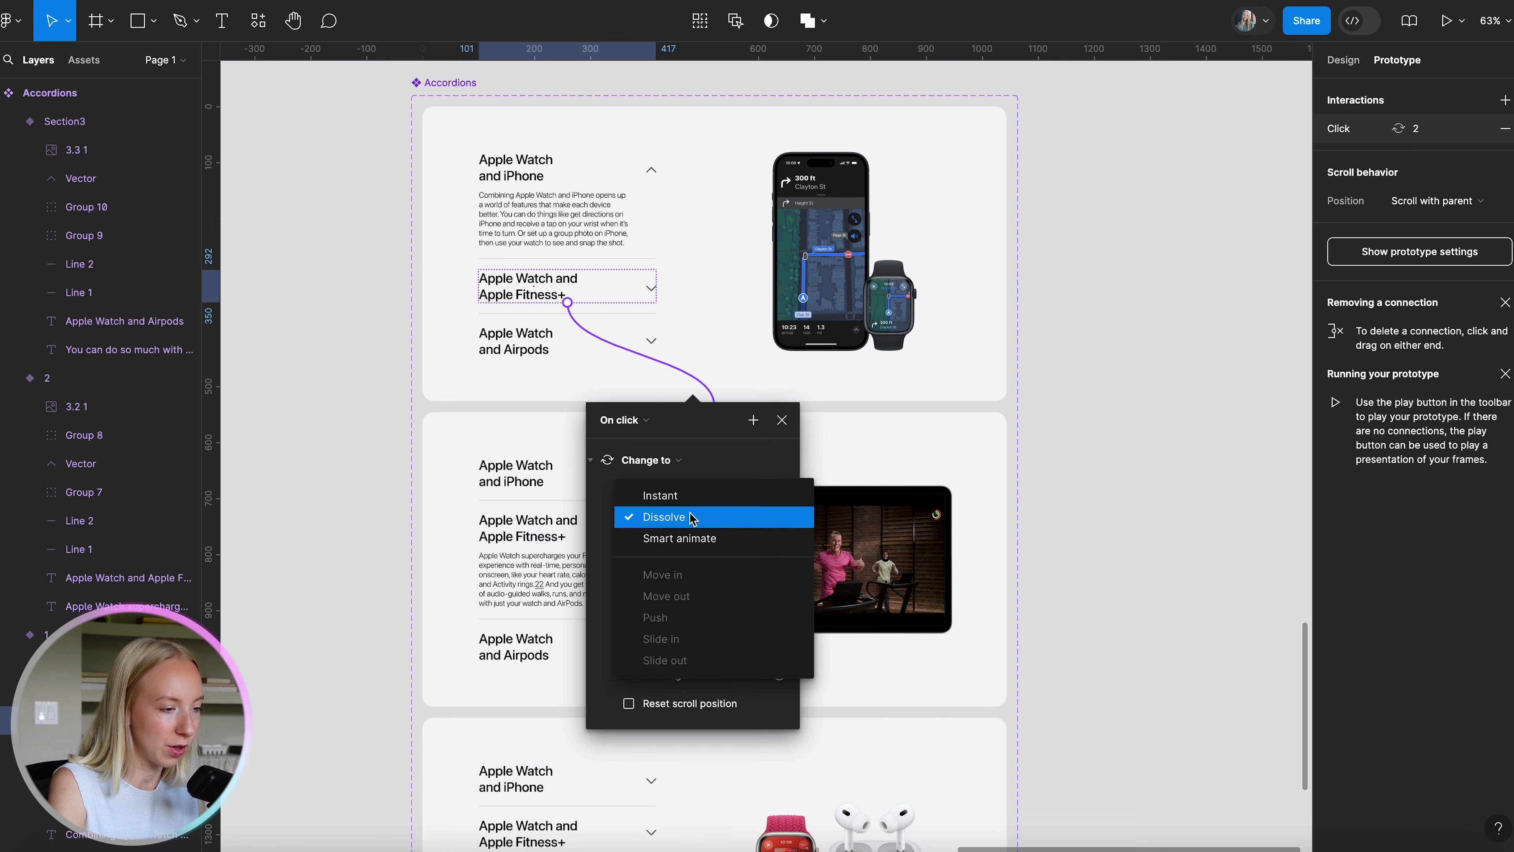
{"action": "left_click", "coordinate": [703, 515]}
{"action": "left_click", "coordinate": [782, 420]}
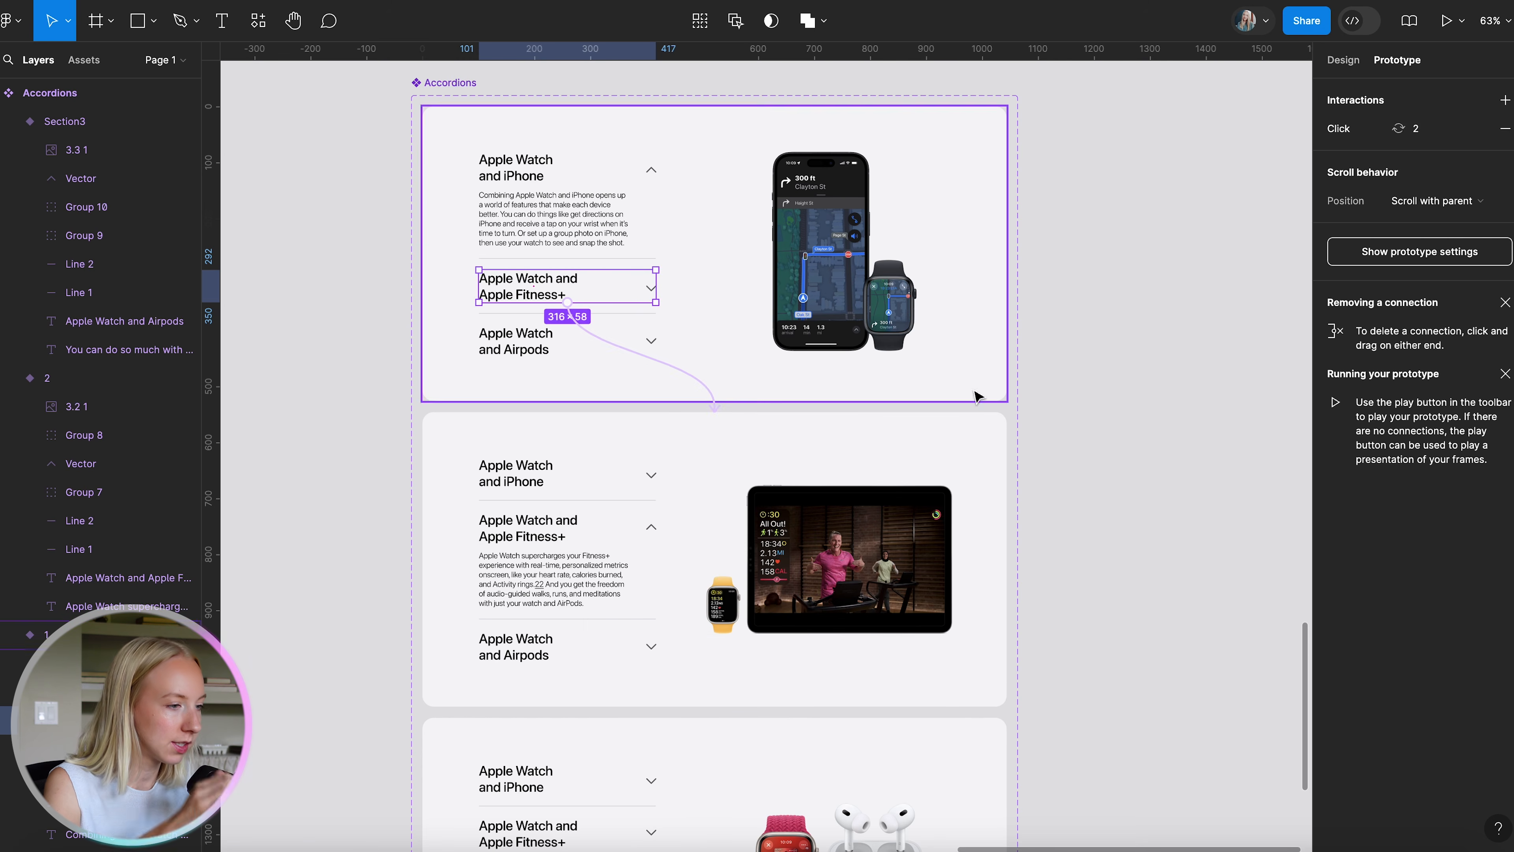
{"action": "left_click", "coordinate": [1112, 430]}
{"action": "scroll", "coordinate": [1081, 446], "scroll_direction": "down", "scroll_amount": 2}
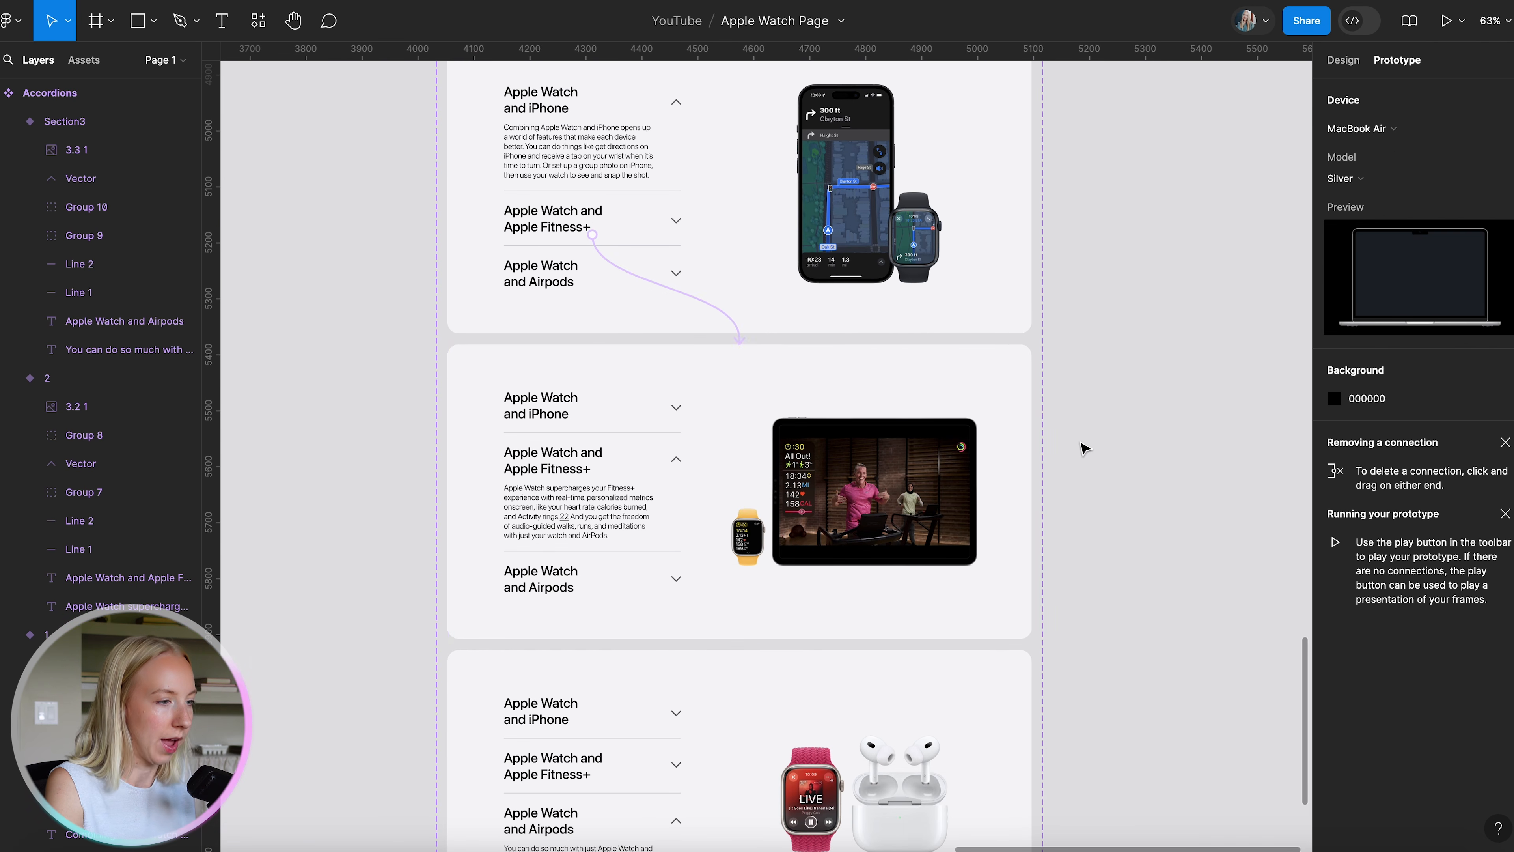
In the first variant, connect the "Apple Watch and Airpods" title to the Section3 variant with an on-click, instant Change to interaction.
{"action": "left_click", "coordinate": [567, 274]}
{"action": "scroll", "coordinate": [658, 421], "scroll_direction": "down", "scroll_amount": 1}
{"action": "left_click_drag", "start_coordinate": [658, 420], "coordinate": [663, 664]}
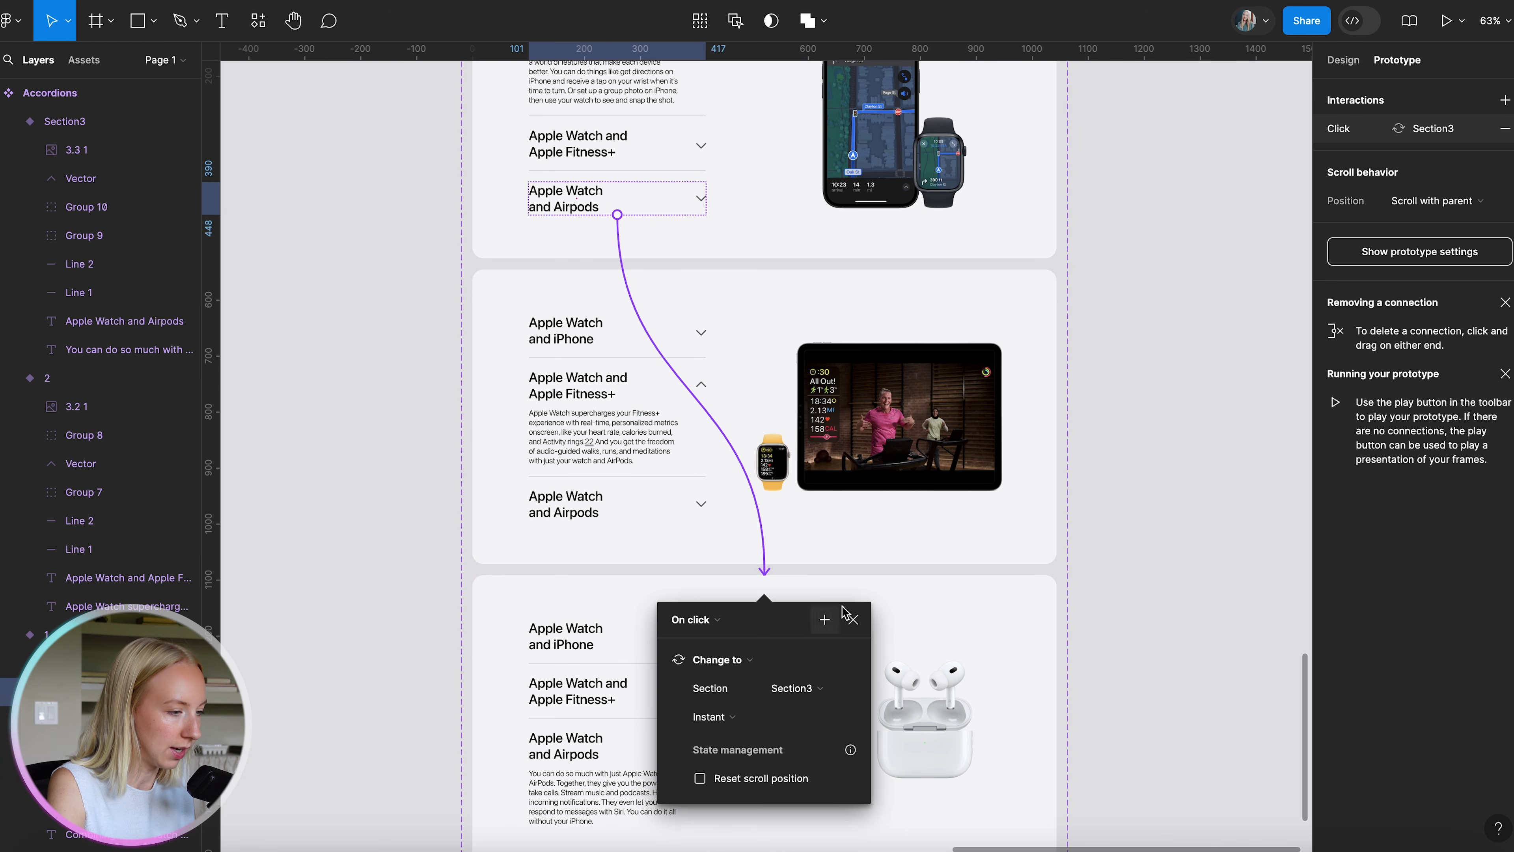
{"action": "left_click", "coordinate": [852, 619]}
In variant 2, connect the "Apple Watch and iPhone" title to variant 1 and the "Apple Watch and Airpods" title to Section3 on click.
{"action": "left_click", "coordinate": [695, 333]}
{"action": "left_click_drag", "start_coordinate": [705, 331], "coordinate": [711, 174]}
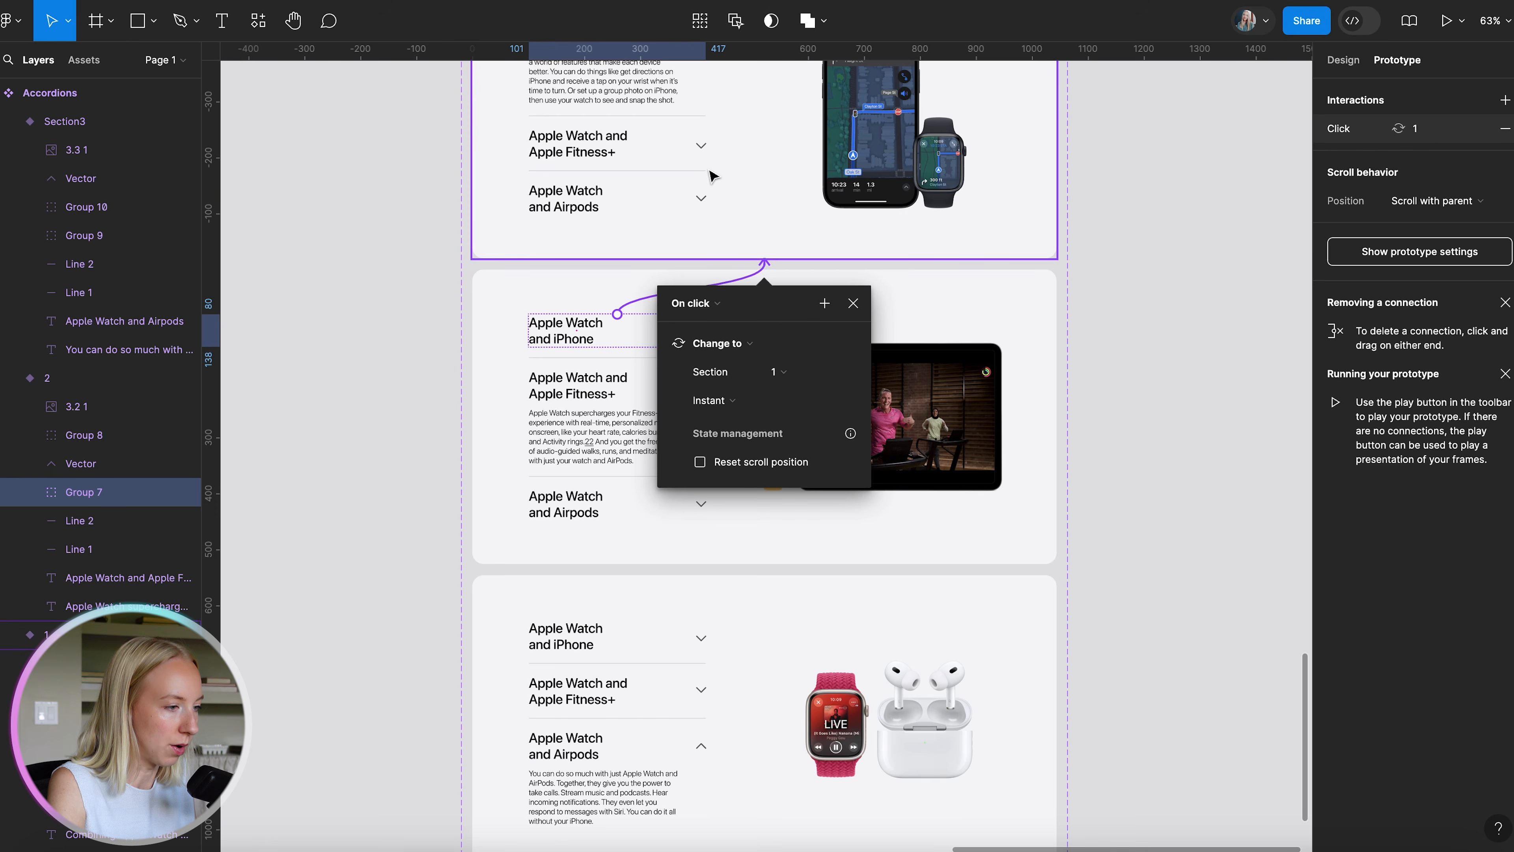
{"action": "left_click", "coordinate": [853, 302]}
{"action": "left_click", "coordinate": [618, 501]}
{"action": "left_click", "coordinate": [570, 514]}
{"action": "left_click_drag", "start_coordinate": [707, 505], "coordinate": [686, 645]}
In the third variant, connect the "Apple Watch and iPhone" title to variant 1 and the "Apple Watch and Apple Fitness+" title to variant 2.
{"action": "left_click", "coordinate": [593, 650]}
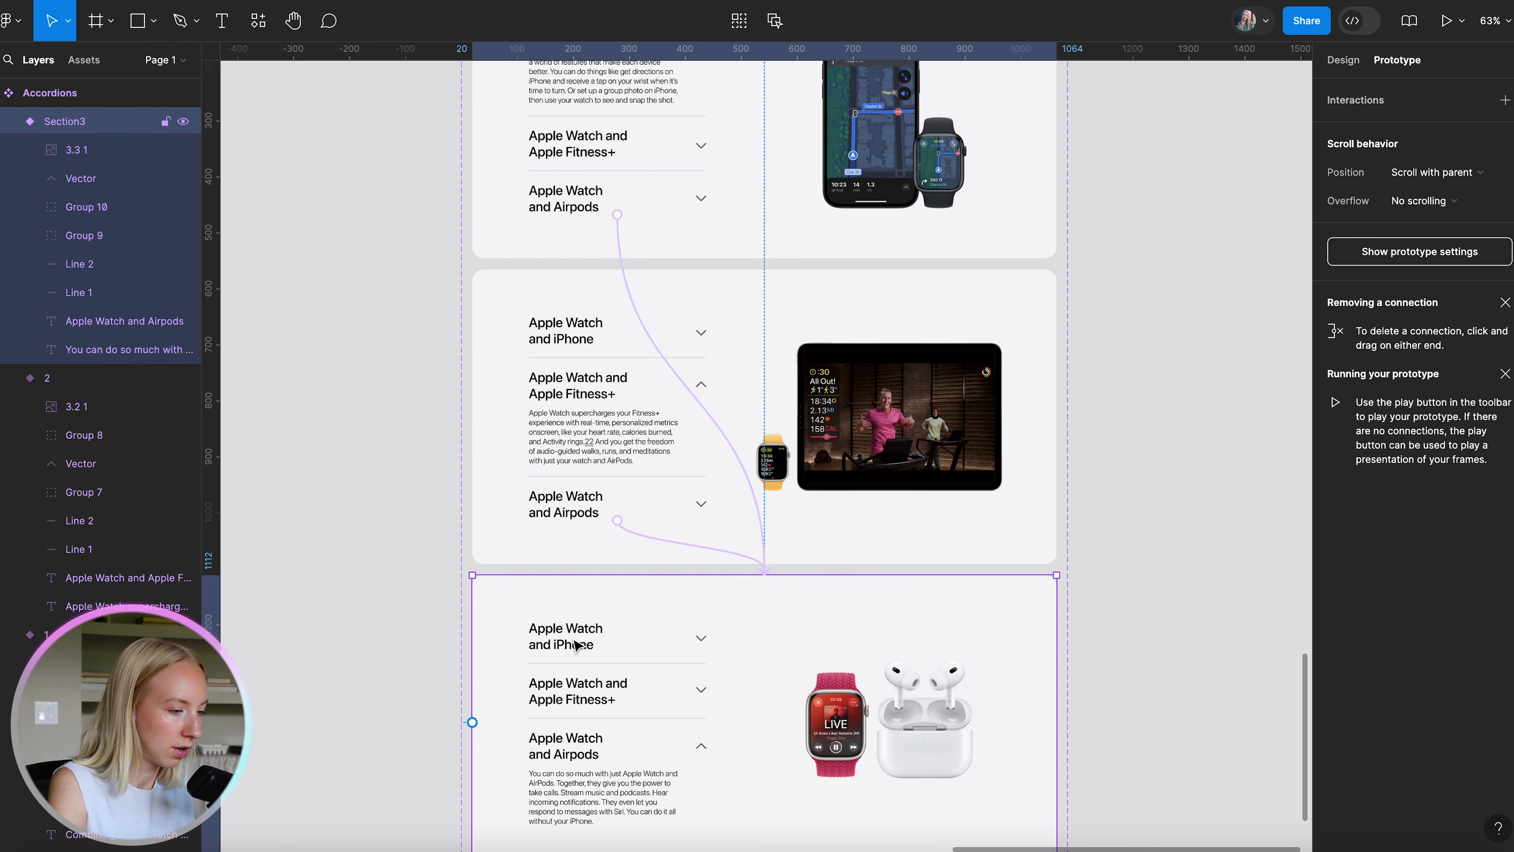
{"action": "left_click", "coordinate": [592, 643]}
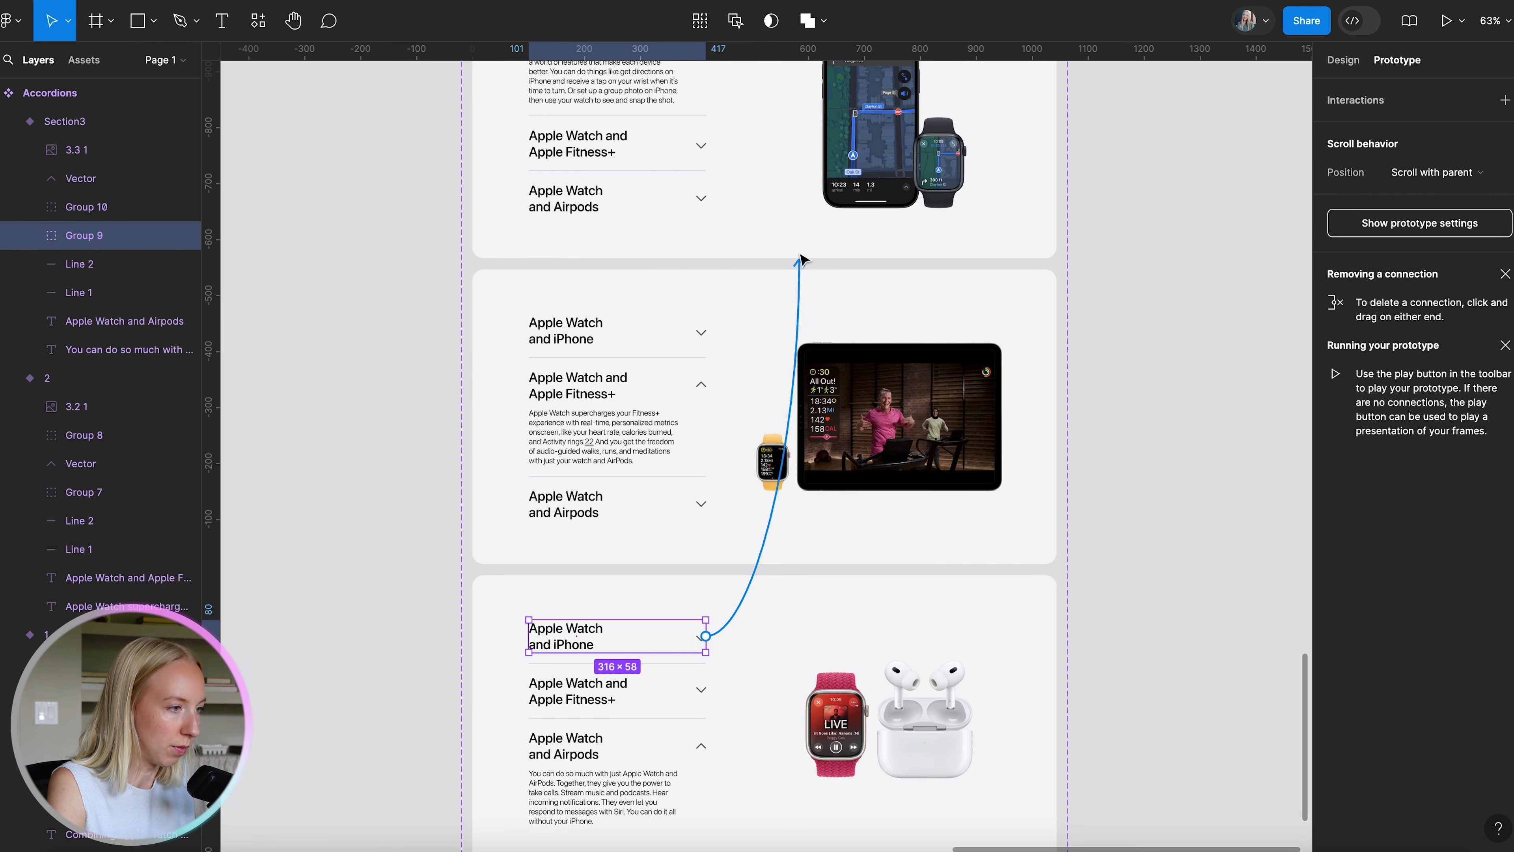
{"action": "left_click_drag", "start_coordinate": [800, 263], "coordinate": [800, 262]}
{"action": "left_click", "coordinate": [608, 690]}
{"action": "left_click", "coordinate": [608, 690]}
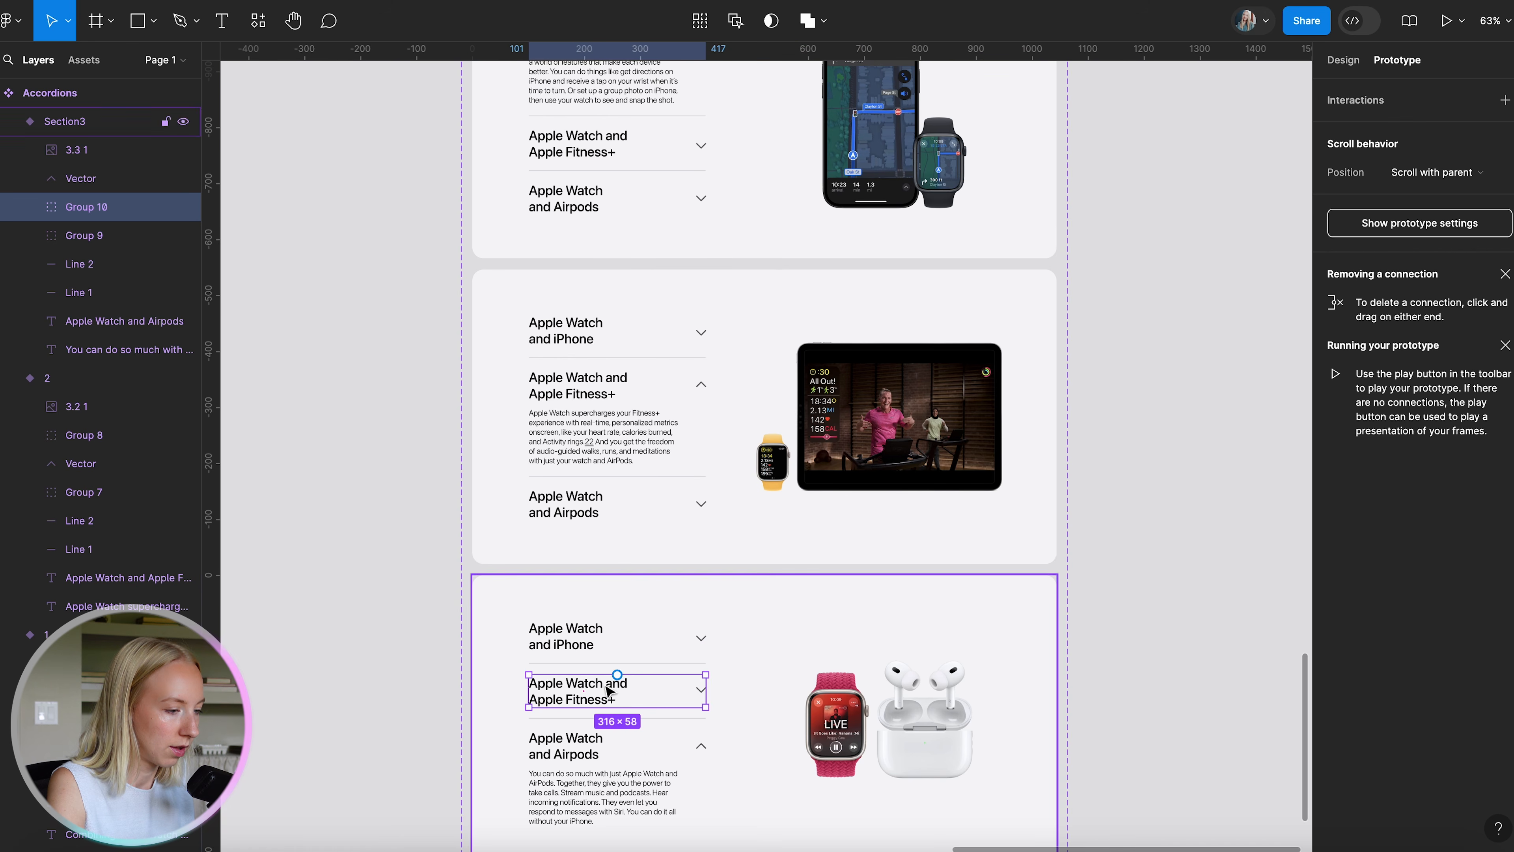
{"action": "left_click_drag", "start_coordinate": [623, 677], "coordinate": [666, 403]}
{"action": "scroll", "coordinate": [667, 406], "scroll_direction": "down", "scroll_amount": 2}
{"action": "left_click", "coordinate": [835, 578]}
{"action": "left_click", "coordinate": [1049, 552]}
{"action": "scroll", "coordinate": [1049, 552], "scroll_direction": "down", "scroll_amount": 5}
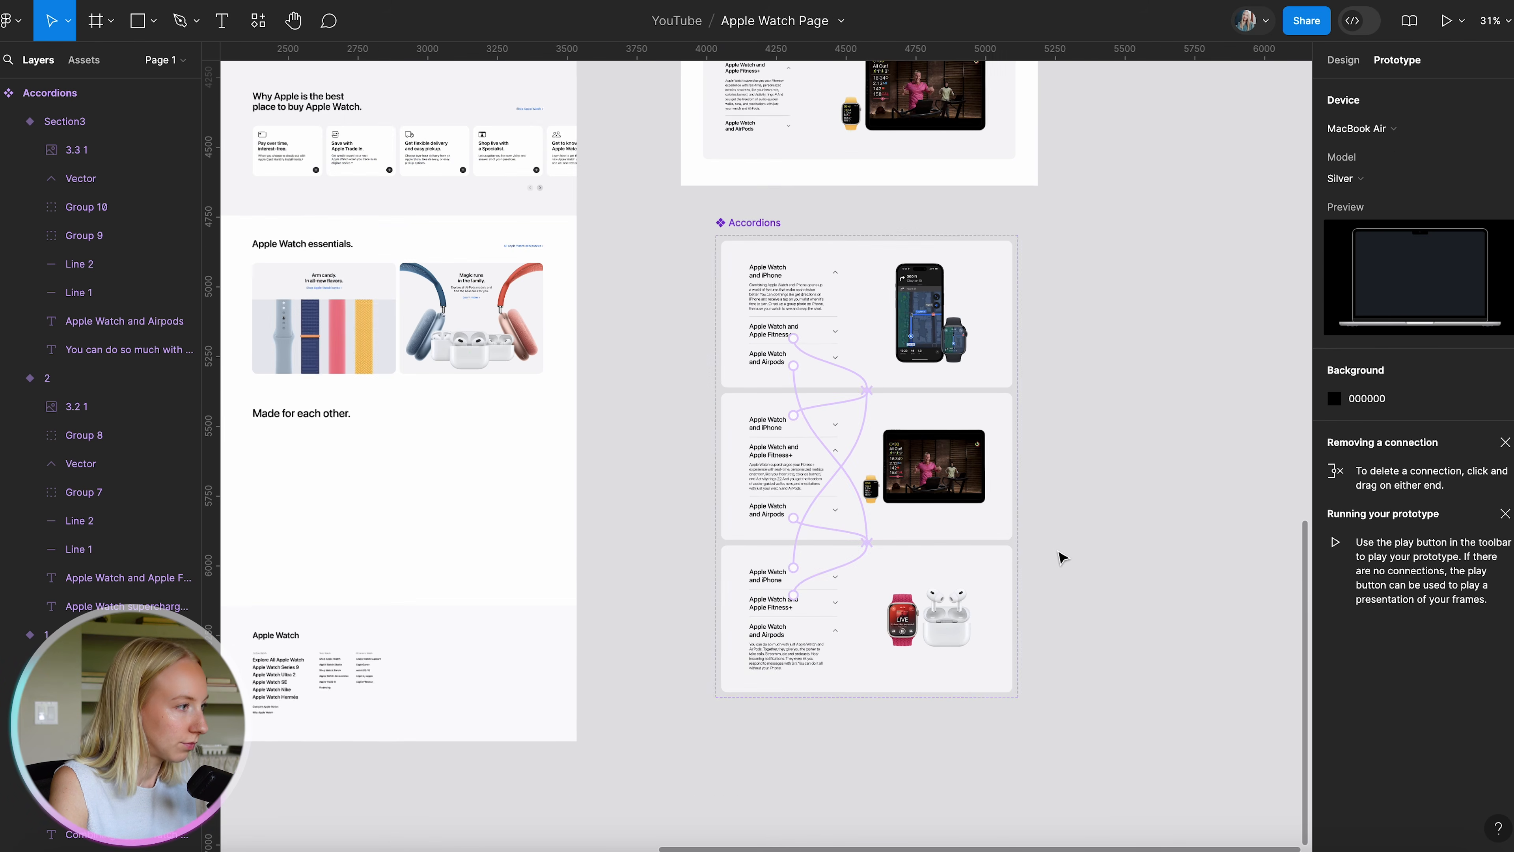
{"action": "left_click", "coordinate": [1364, 61]}
{"action": "scroll", "coordinate": [1099, 304], "scroll_direction": "down", "scroll_amount": 5}
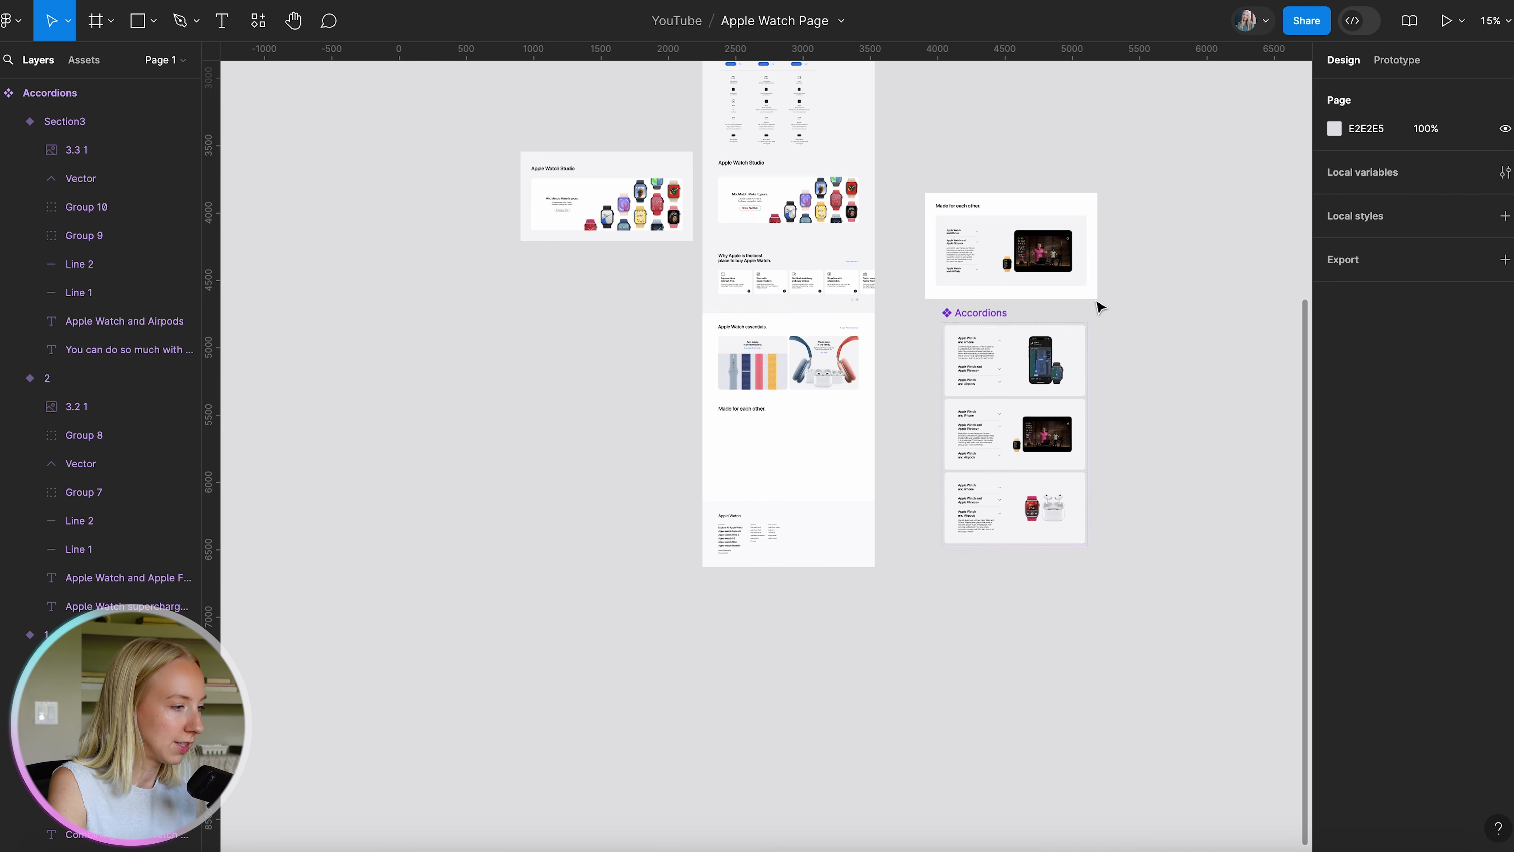
{"action": "scroll", "coordinate": [1021, 377], "scroll_direction": "up", "scroll_amount": 5}
{"action": "left_click", "coordinate": [1000, 352]}
{"action": "scroll", "coordinate": [291, 530], "scroll_direction": "up", "scroll_amount": 3}
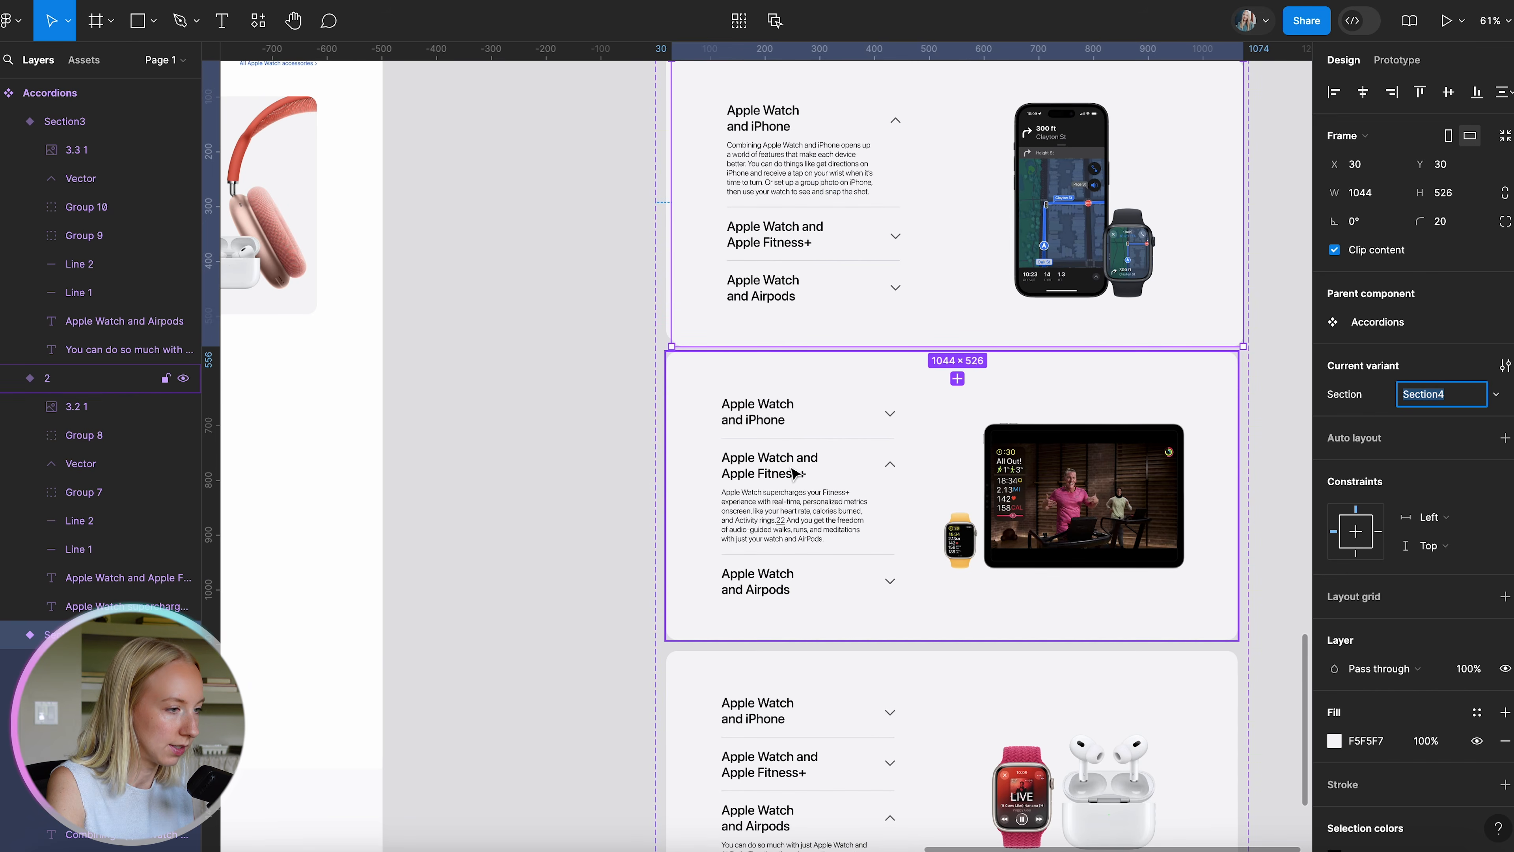
{"action": "scroll", "coordinate": [794, 475], "scroll_direction": "down", "scroll_amount": 3}
{"action": "key", "text": "super+z"}
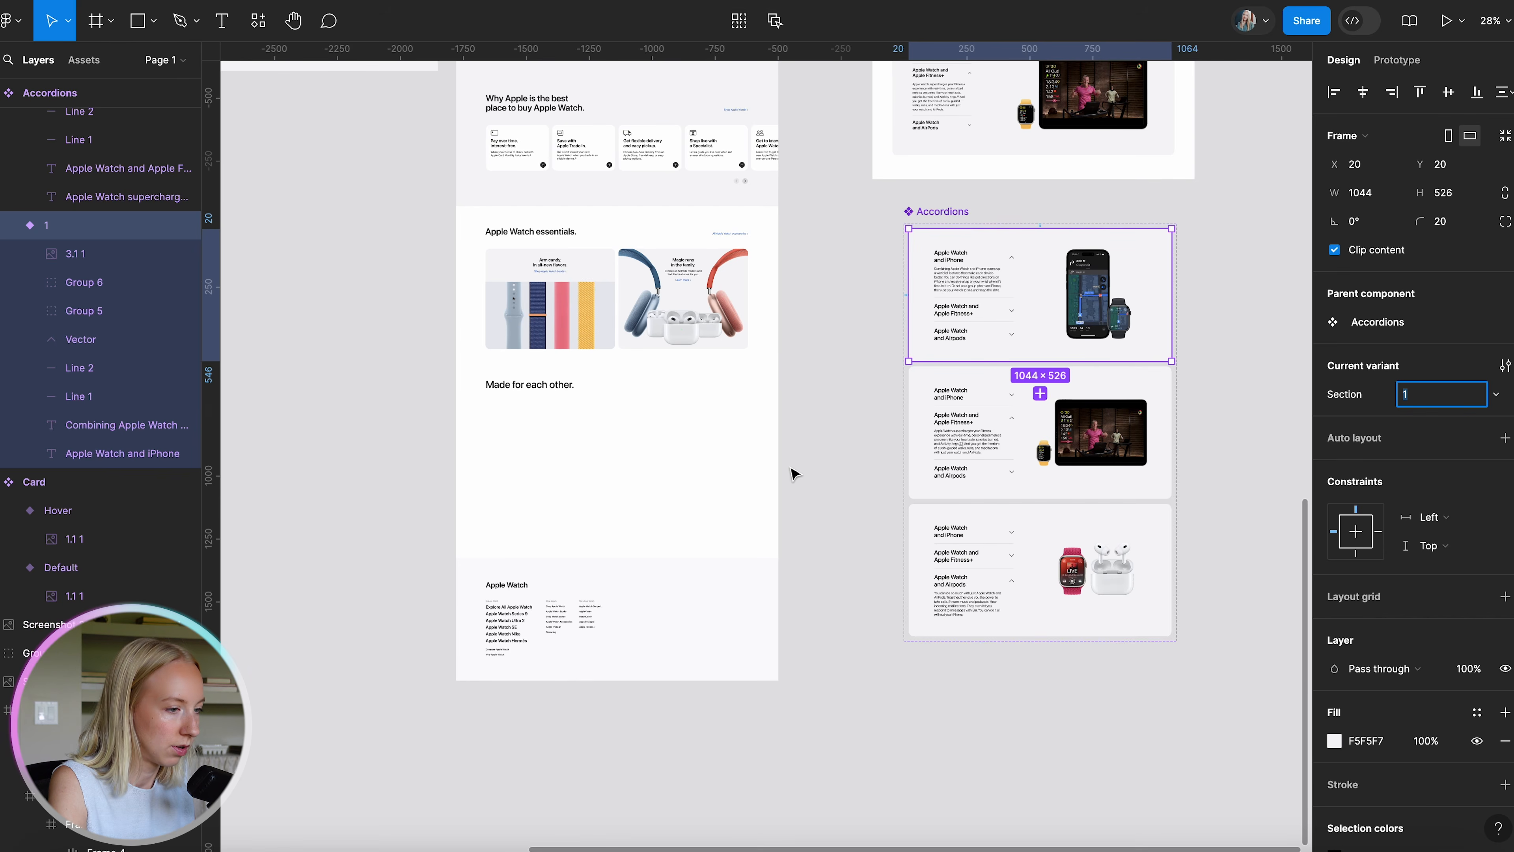
Paste an instance of the first Accordions variant into the main page, aligned beneath the "Made for each other." heading.
{"action": "scroll", "coordinate": [561, 503], "scroll_direction": "up", "scroll_amount": 5}
{"action": "left_click", "coordinate": [561, 503]}
{"action": "key", "text": "super+v"}
{"action": "left_click_drag", "start_coordinate": [770, 424], "coordinate": [690, 411]}
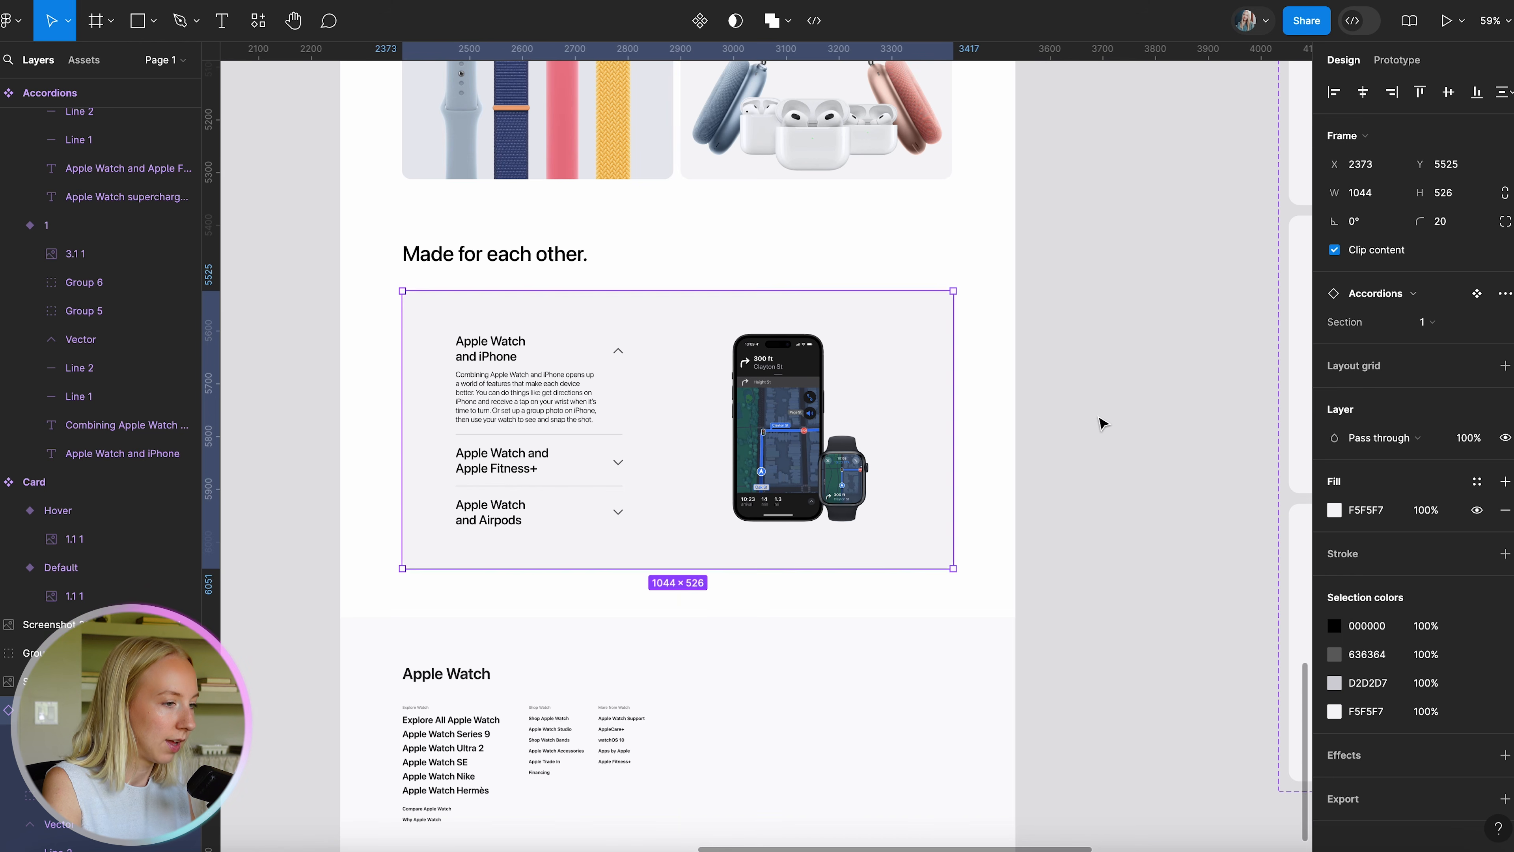
{"action": "left_click", "coordinate": [1100, 422]}
Preview the page as a prototype and test the accordion by switching between its iPhone, Apple Fitness+ and Airpods sections.
{"action": "scroll", "coordinate": [1100, 422], "scroll_direction": "up", "scroll_amount": 3}
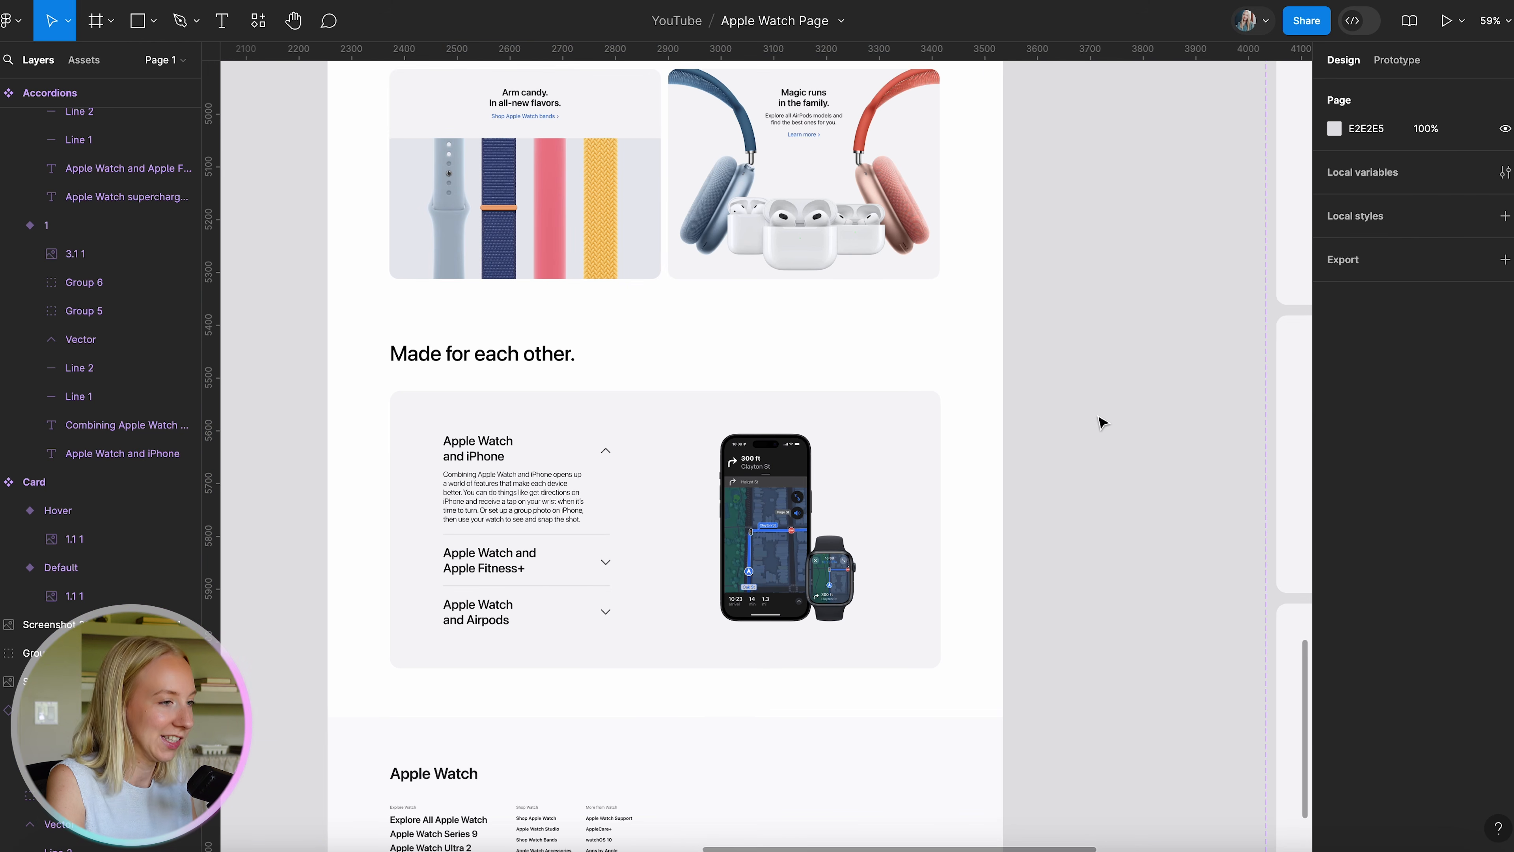
{"action": "scroll", "coordinate": [566, 441], "scroll_direction": "down", "scroll_amount": 2}
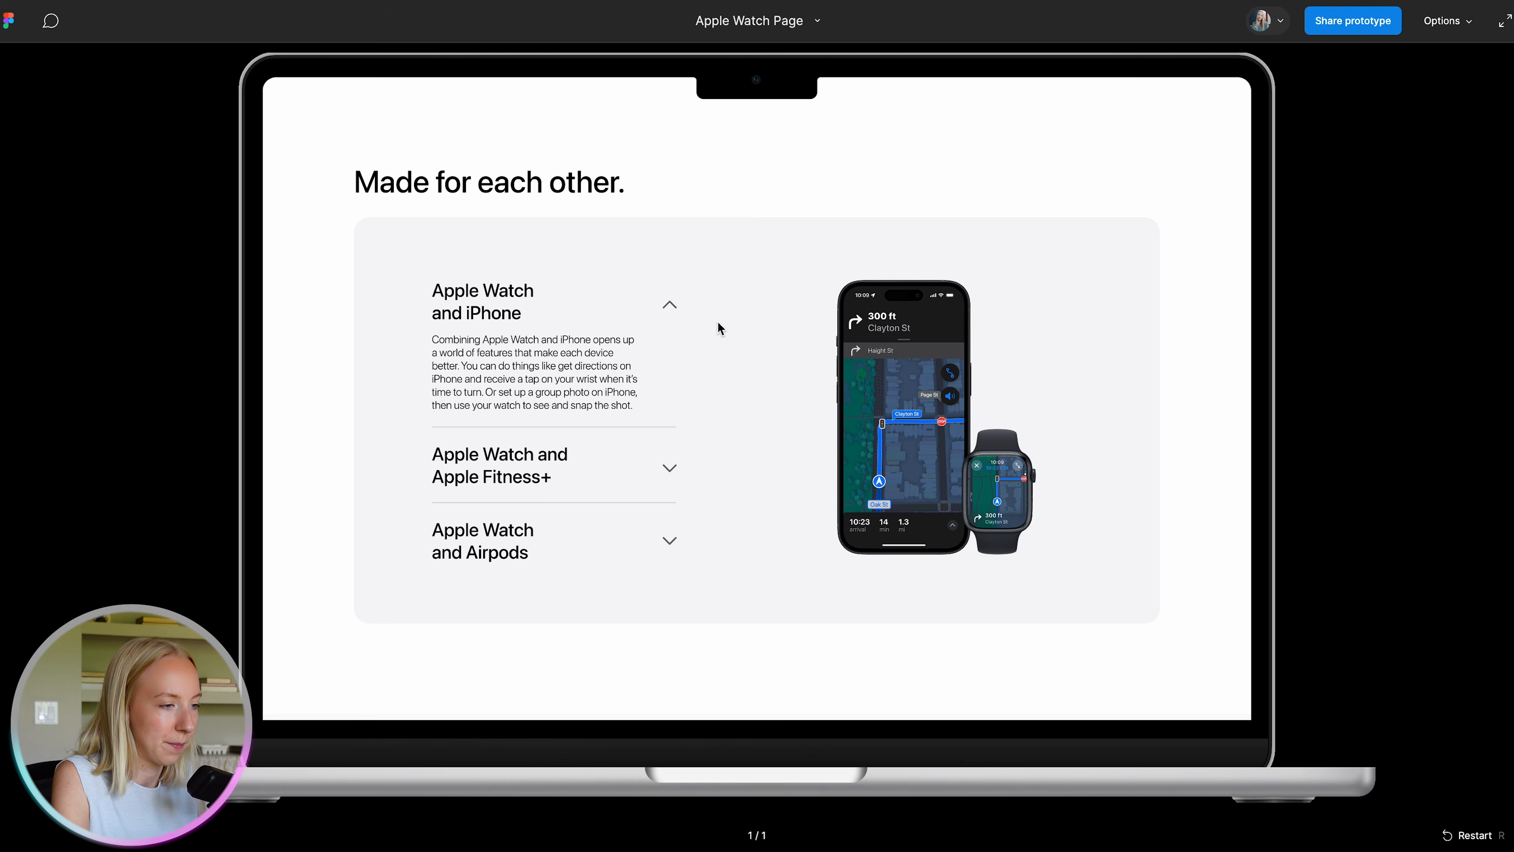
{"action": "left_click", "coordinate": [668, 464]}
{"action": "left_click", "coordinate": [669, 538]}
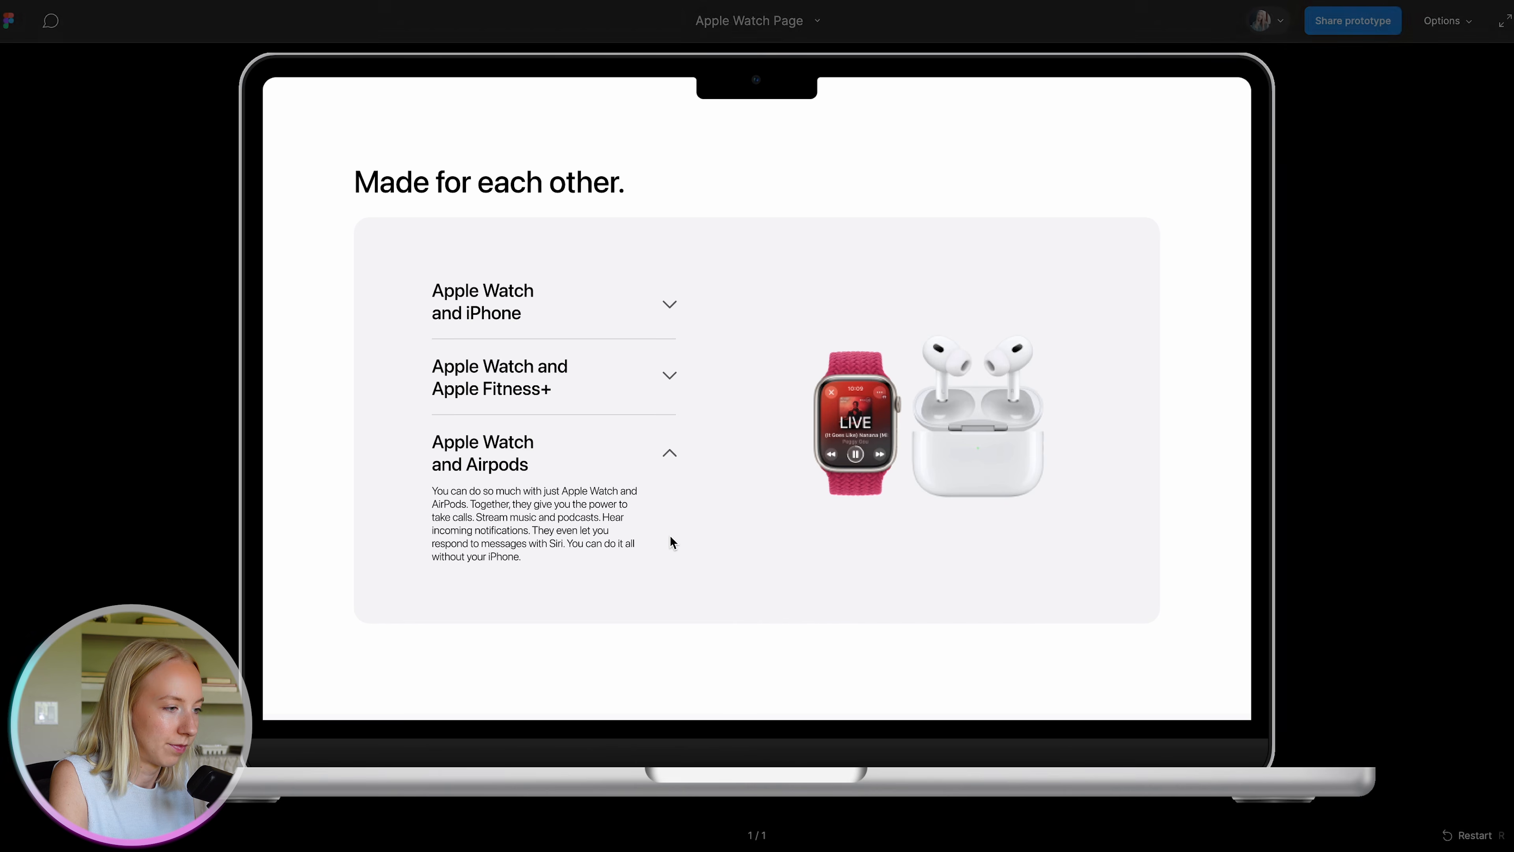
{"action": "left_click", "coordinate": [670, 304]}
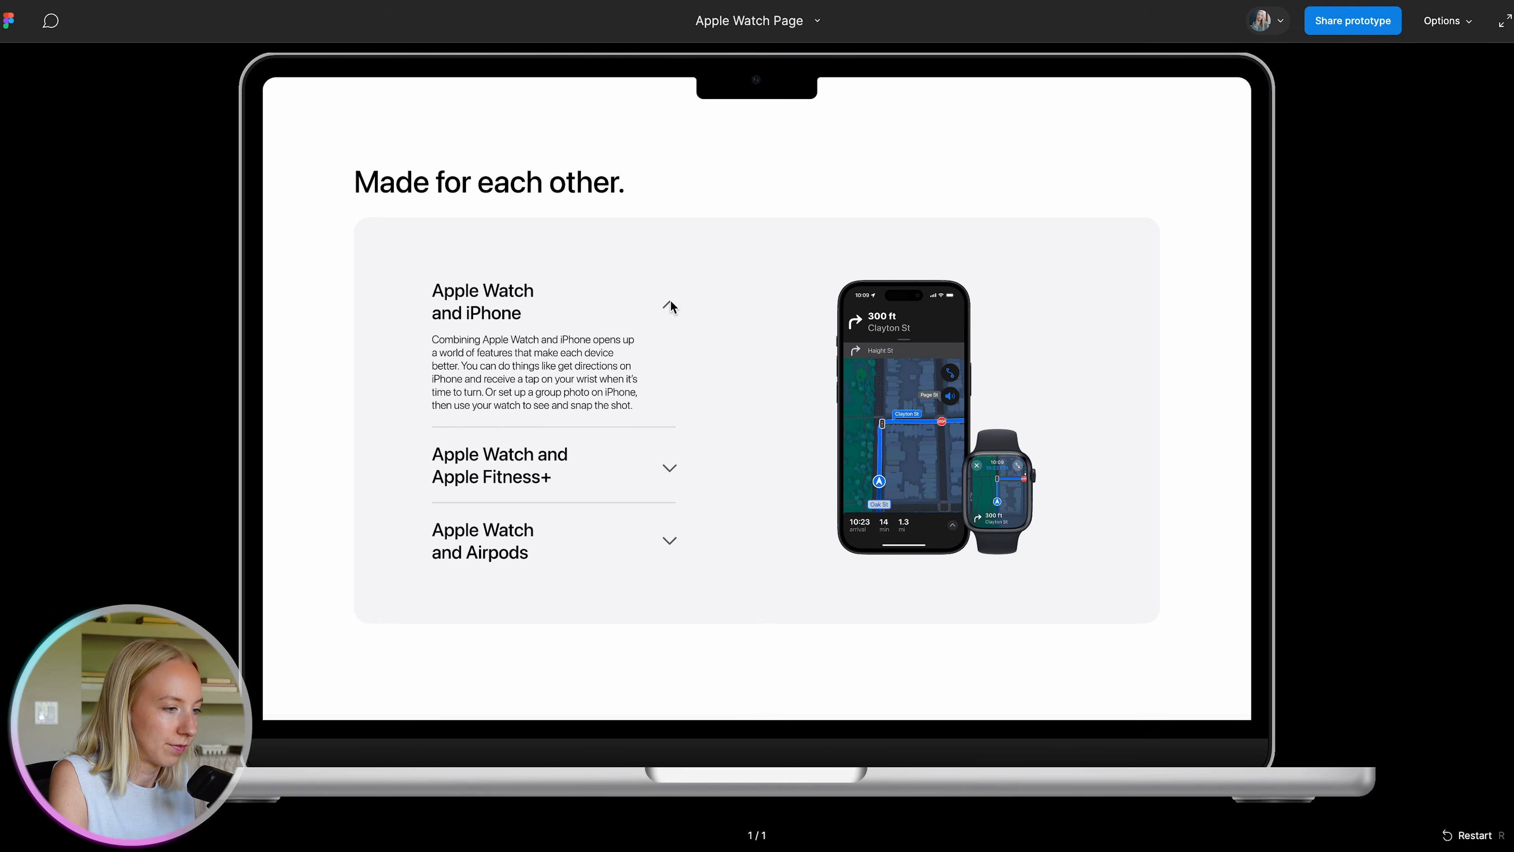
{"action": "left_click", "coordinate": [671, 471]}
{"action": "left_click", "coordinate": [670, 538]}
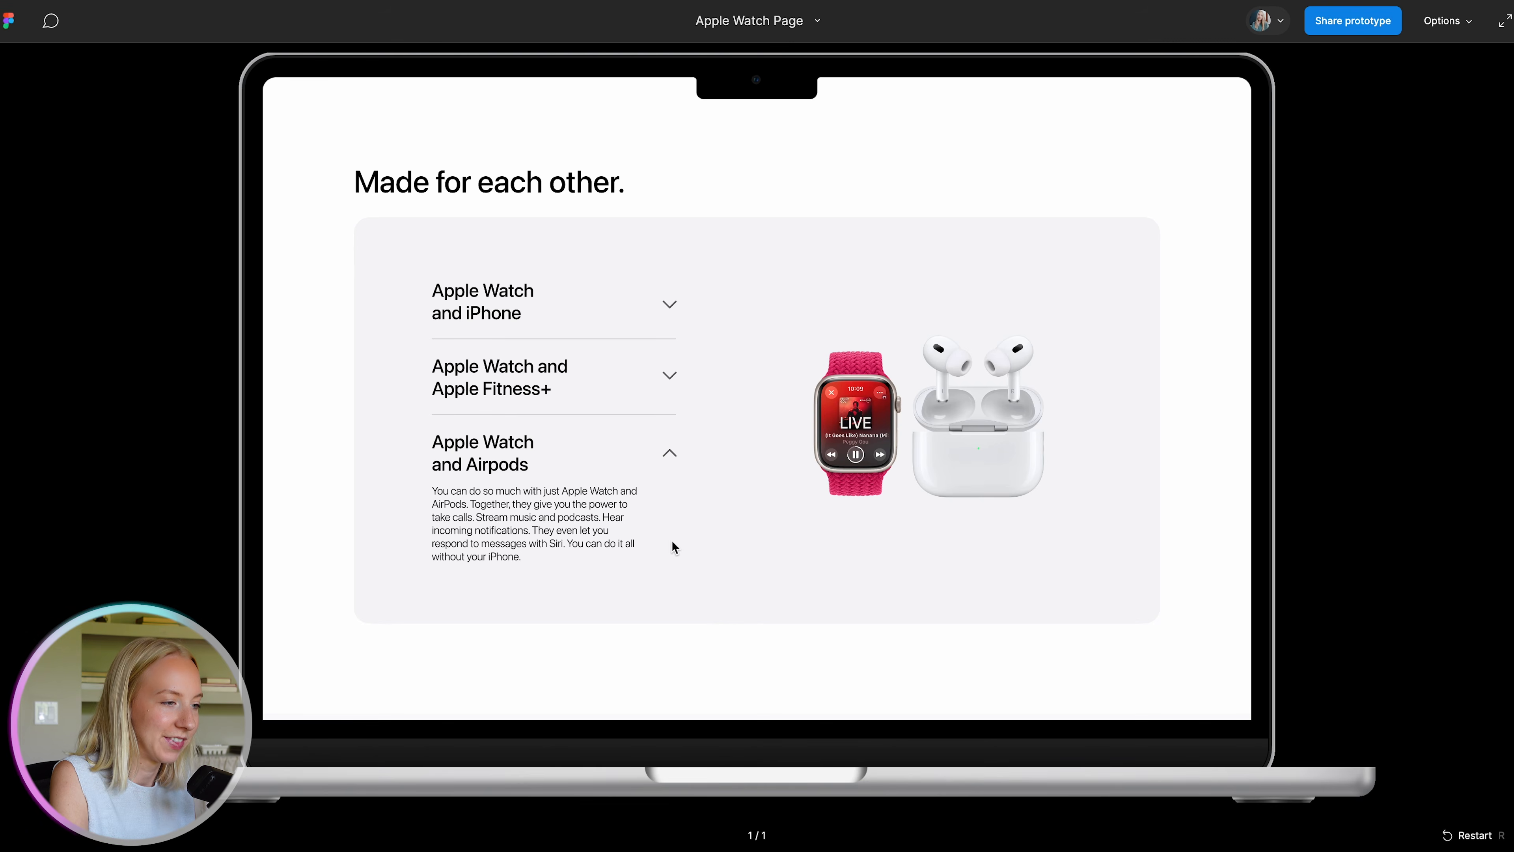
{"action": "left_click", "coordinate": [670, 305]}
{"action": "scroll", "coordinate": [666, 454], "scroll_direction": "down", "scroll_amount": 5}
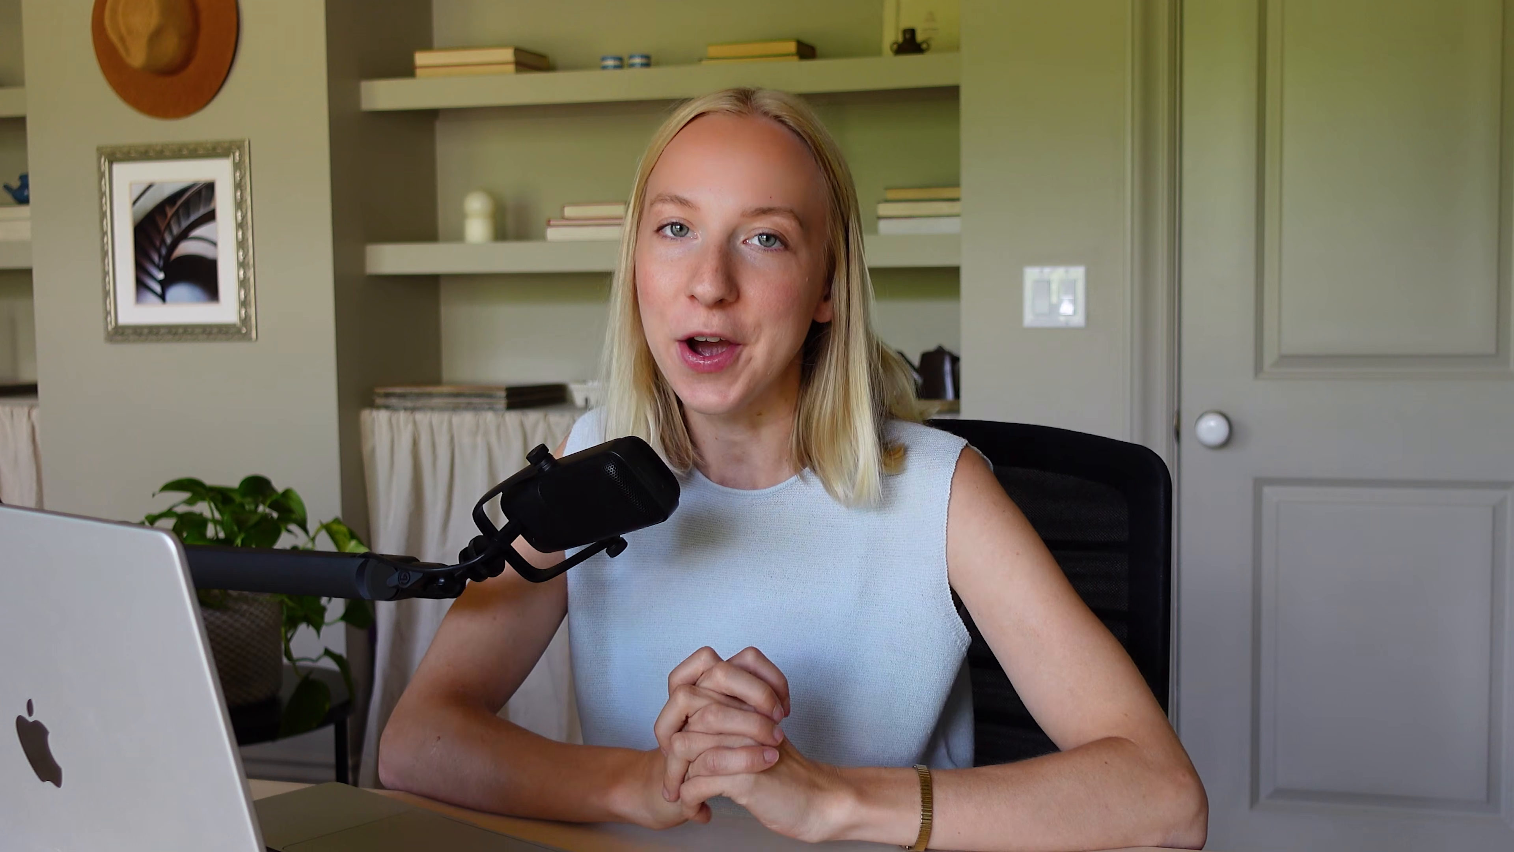